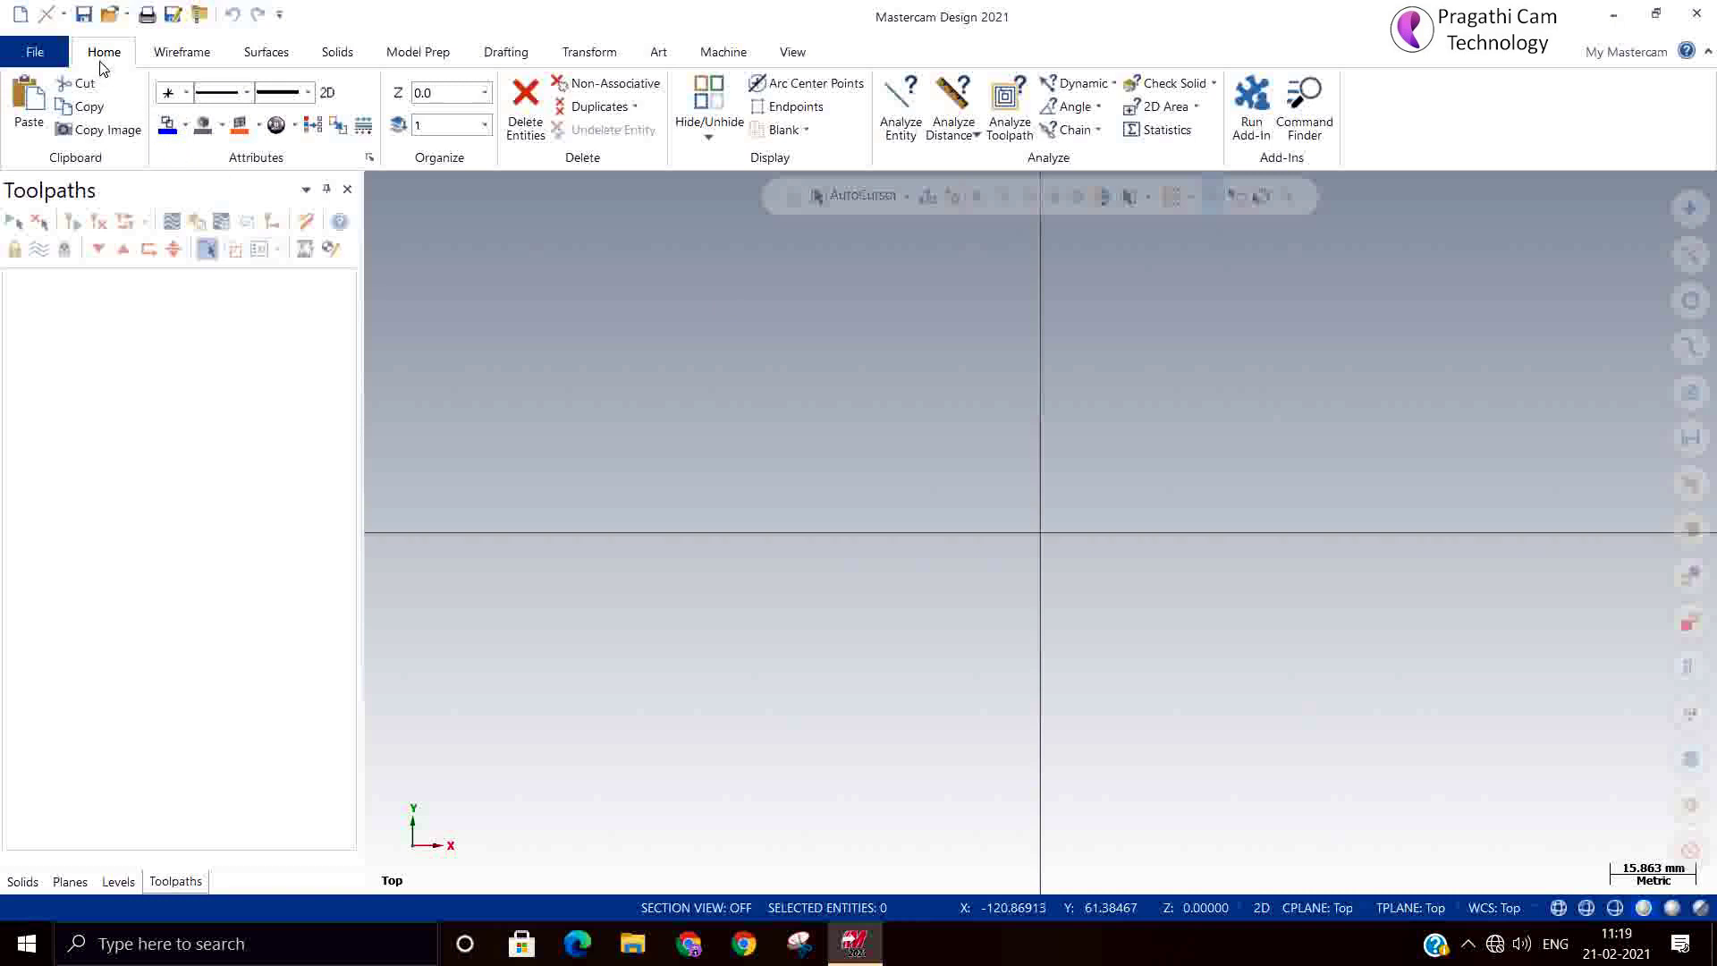
# Show the Wireframe drawing tools for the empty metric drawing
pyautogui.click(176, 58)
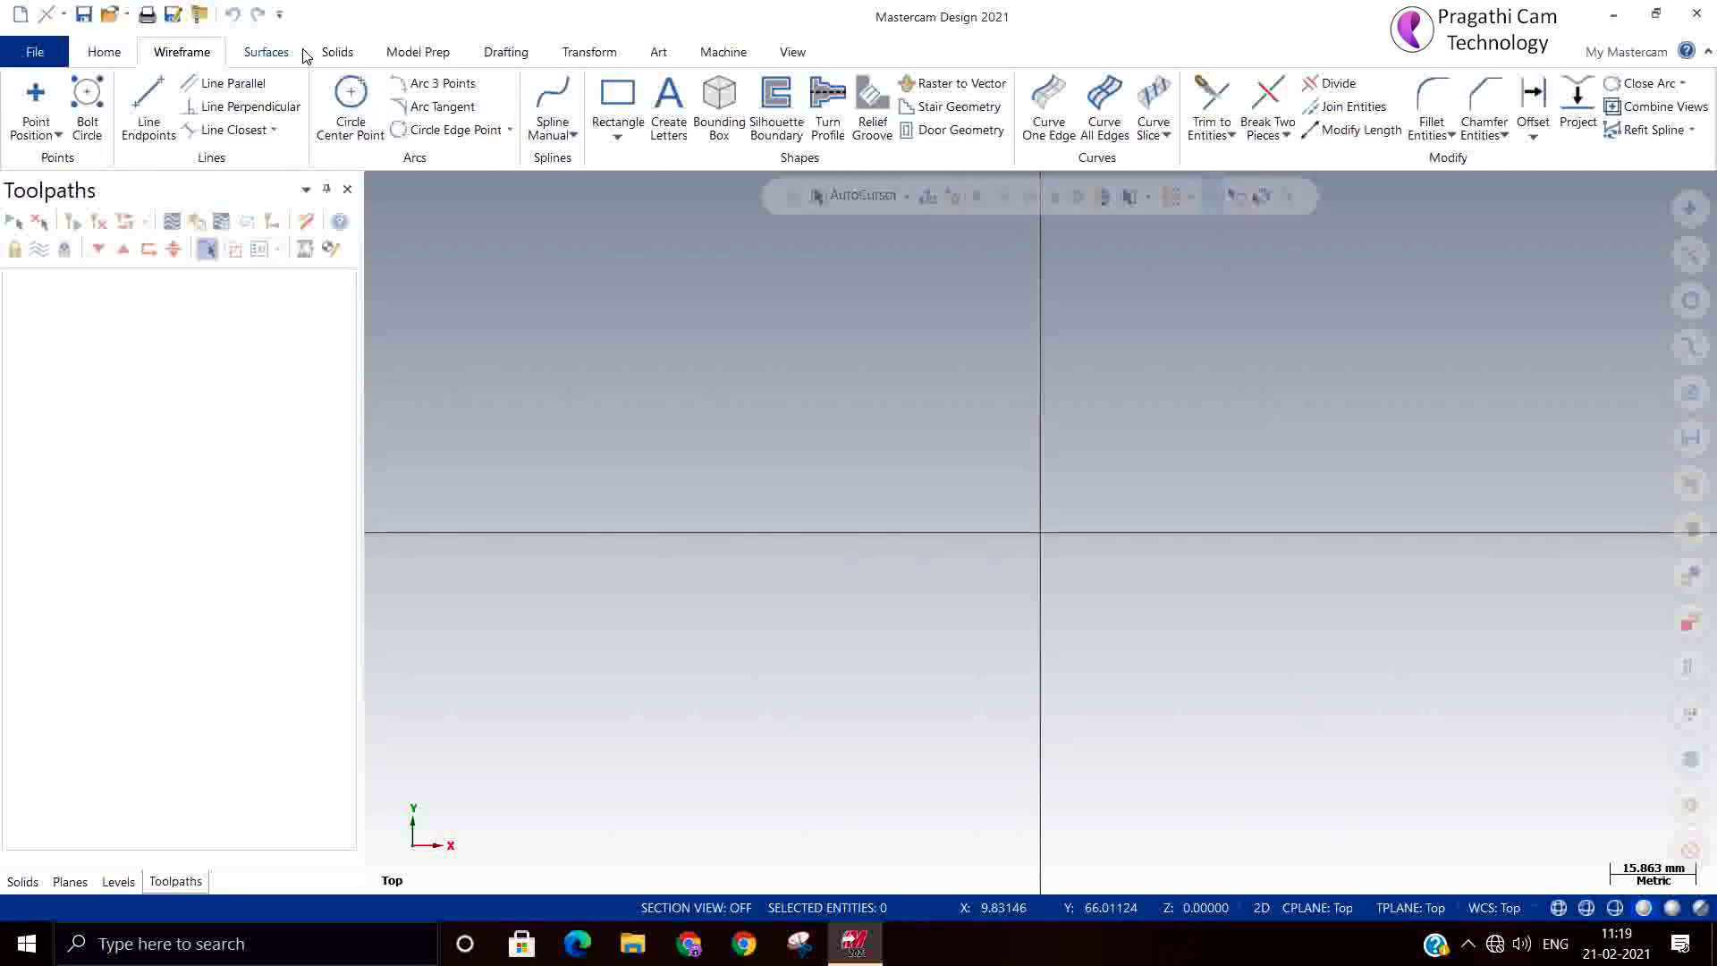
# Run the Sprocket.dll add-in from the chooks folder to preview a 10-tooth sprocket
pyautogui.click(107, 56)
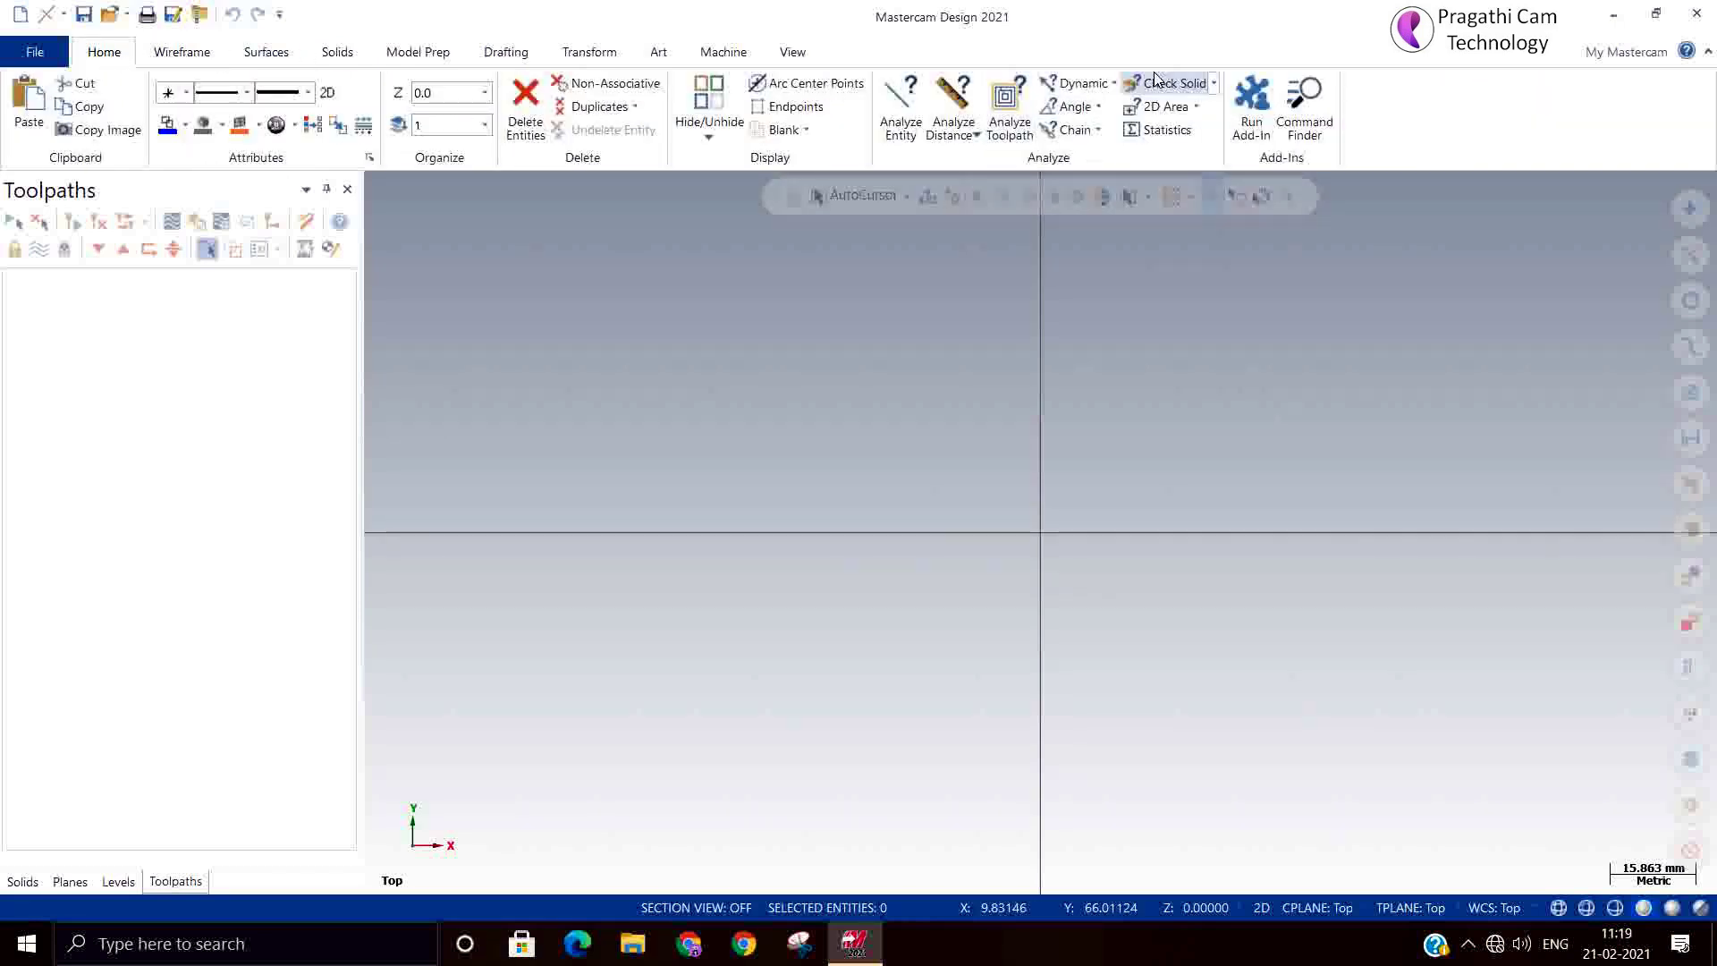
pyautogui.click(1249, 98)
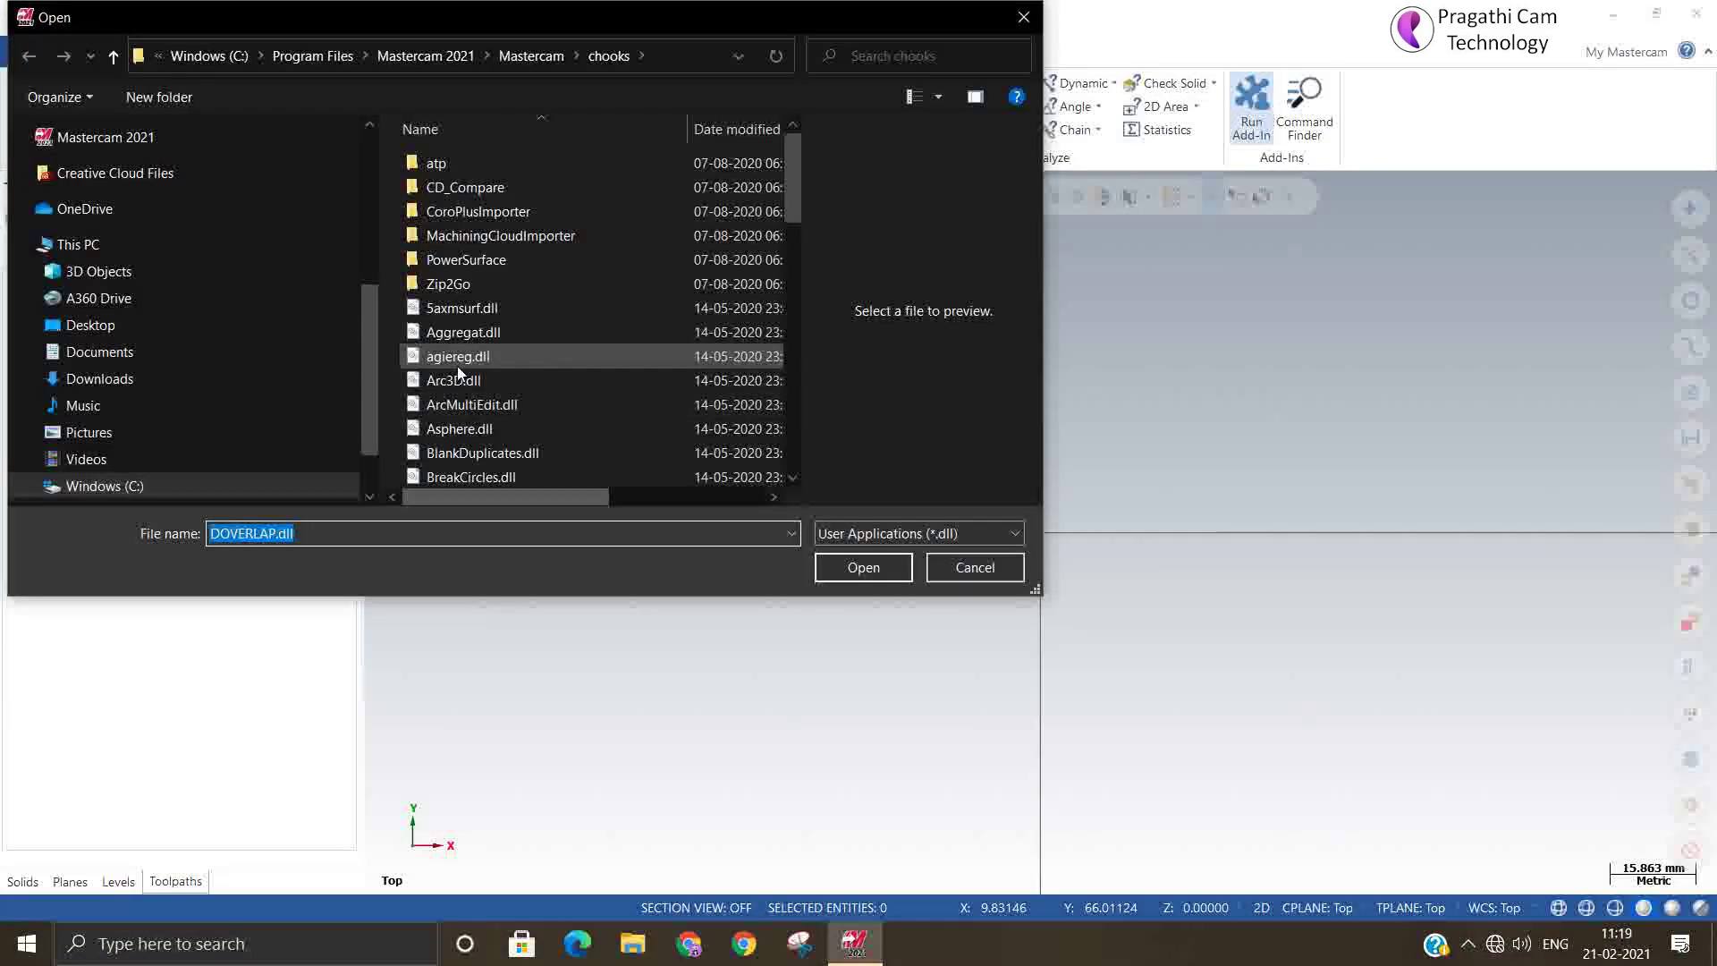
pyautogui.click(458, 362)
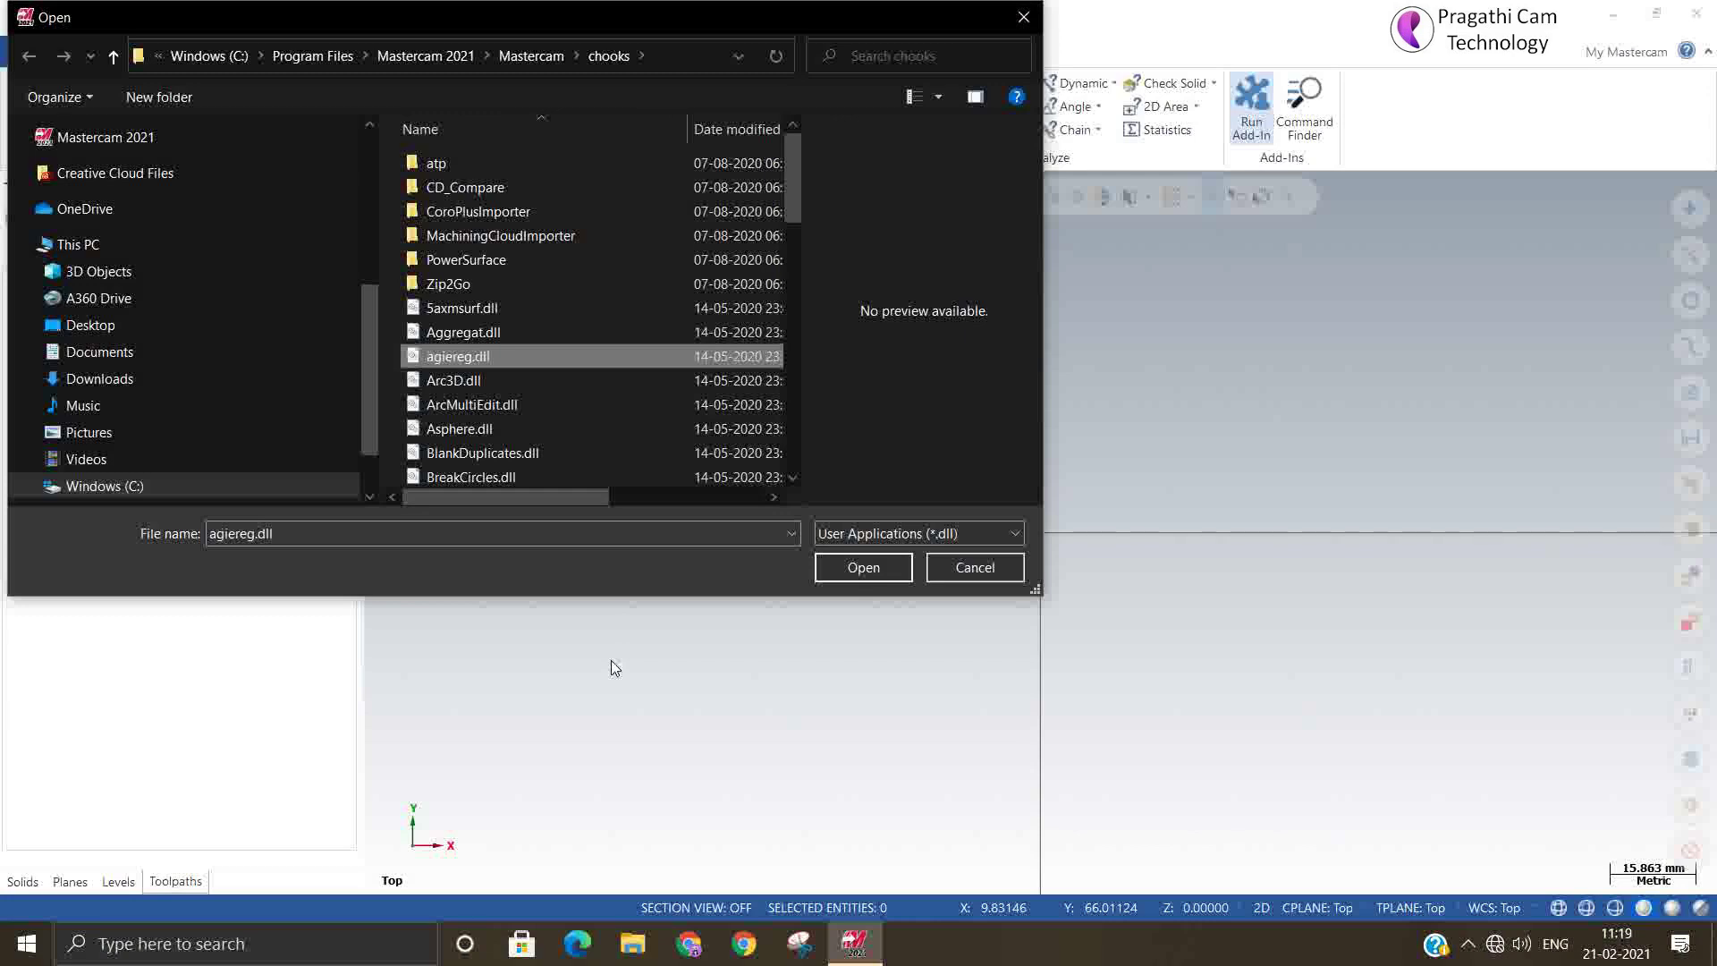
pyautogui.press('s')
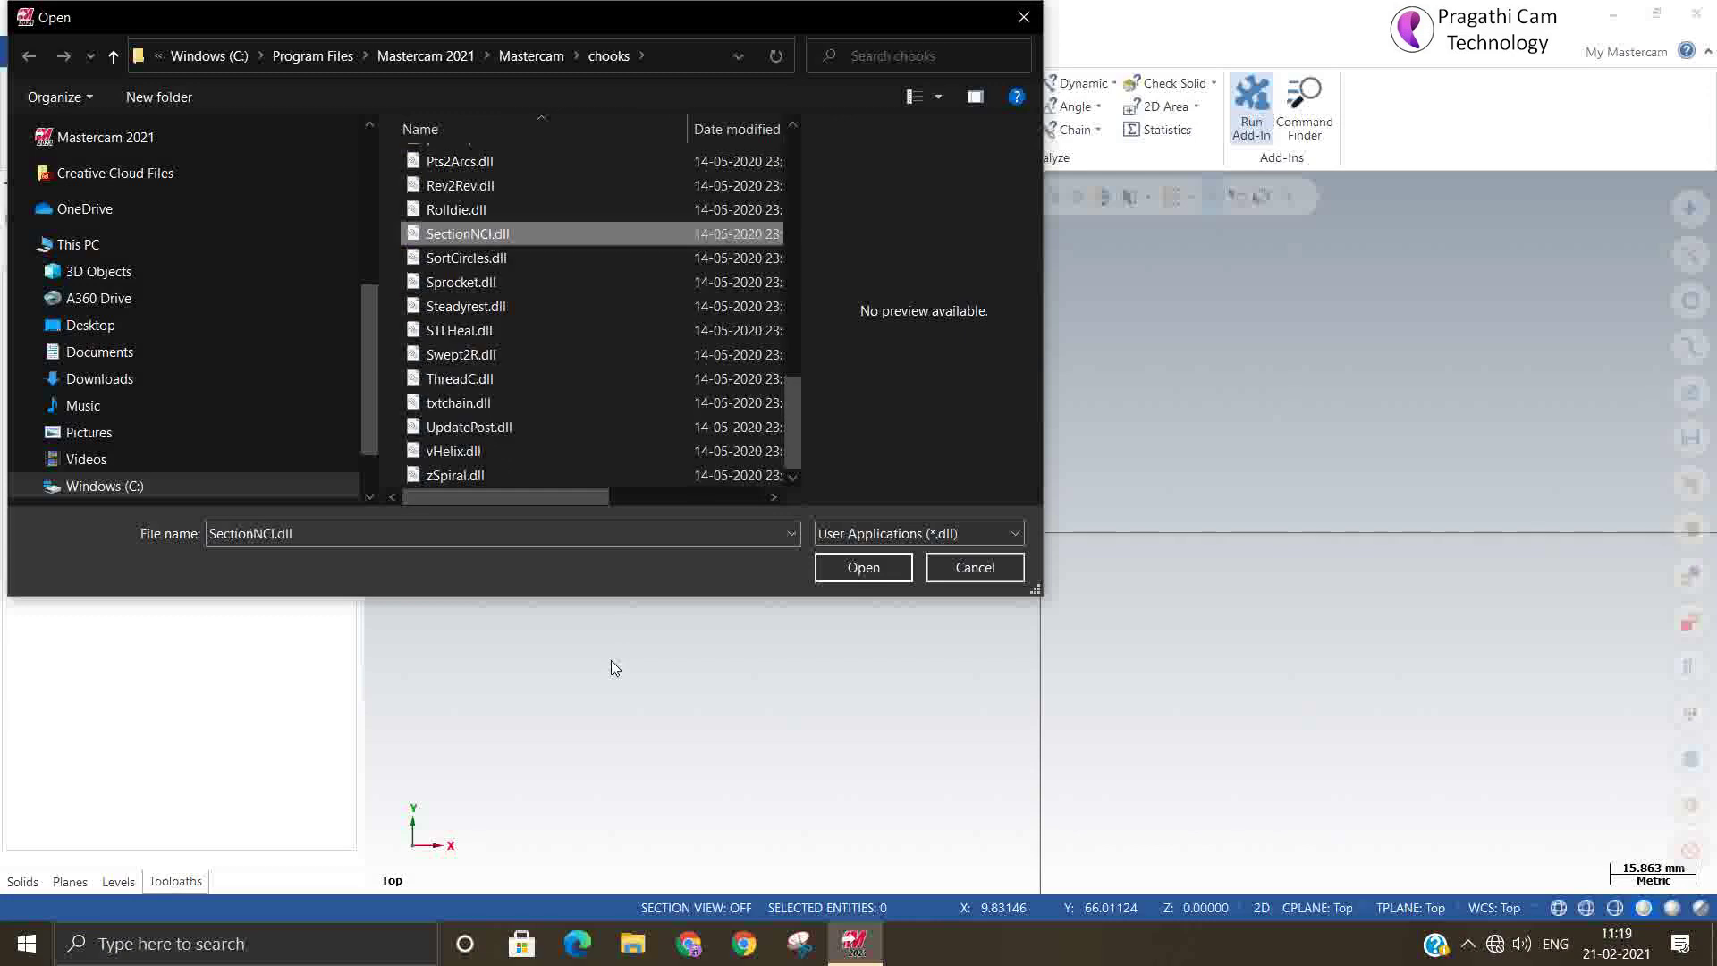
pyautogui.click(461, 281)
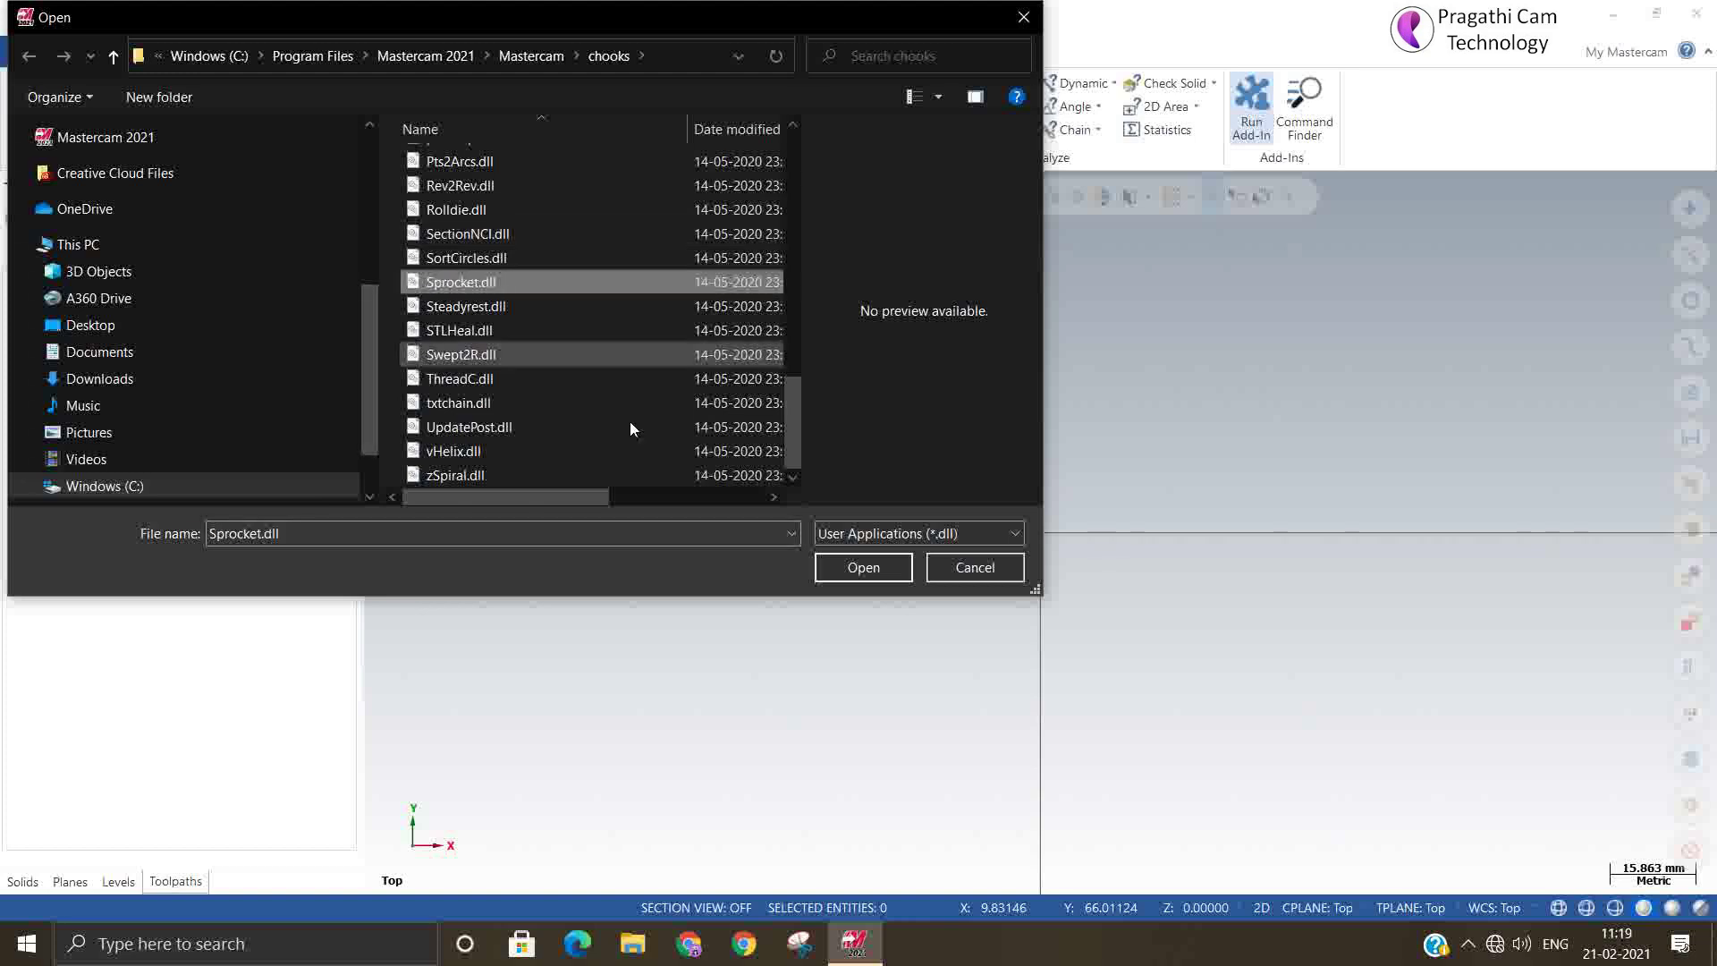
pyautogui.click(851, 567)
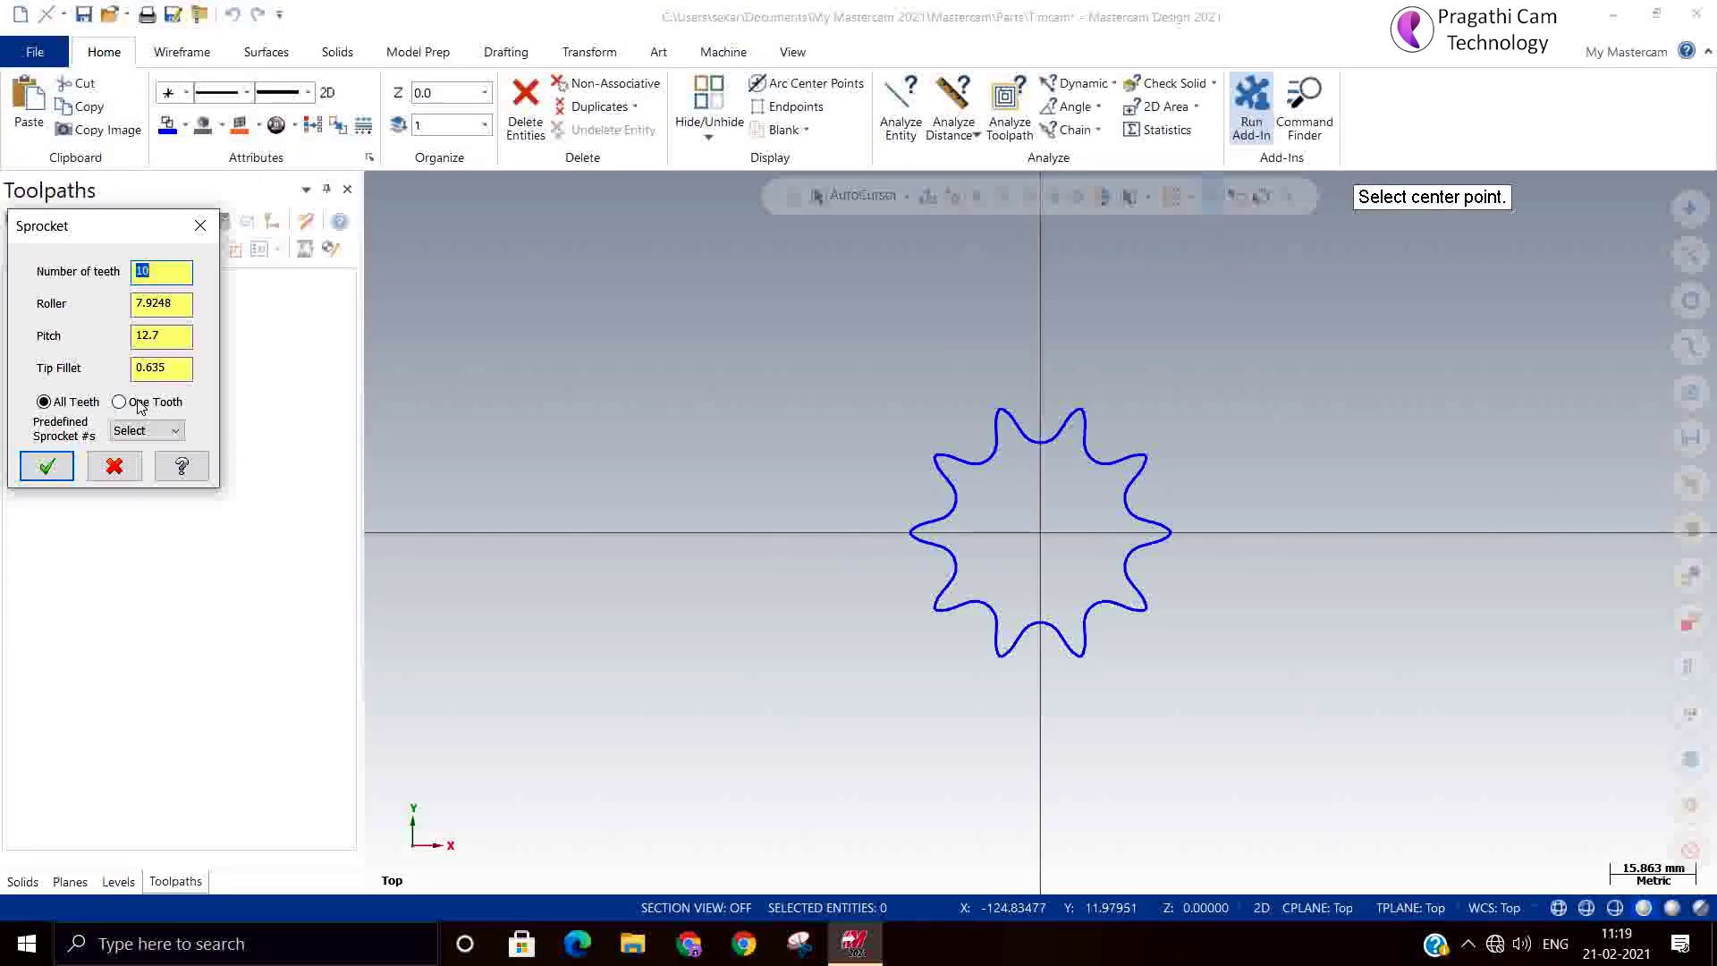
# Change the sprocket Pitch from 12.7 to 15
pyautogui.click(176, 304)
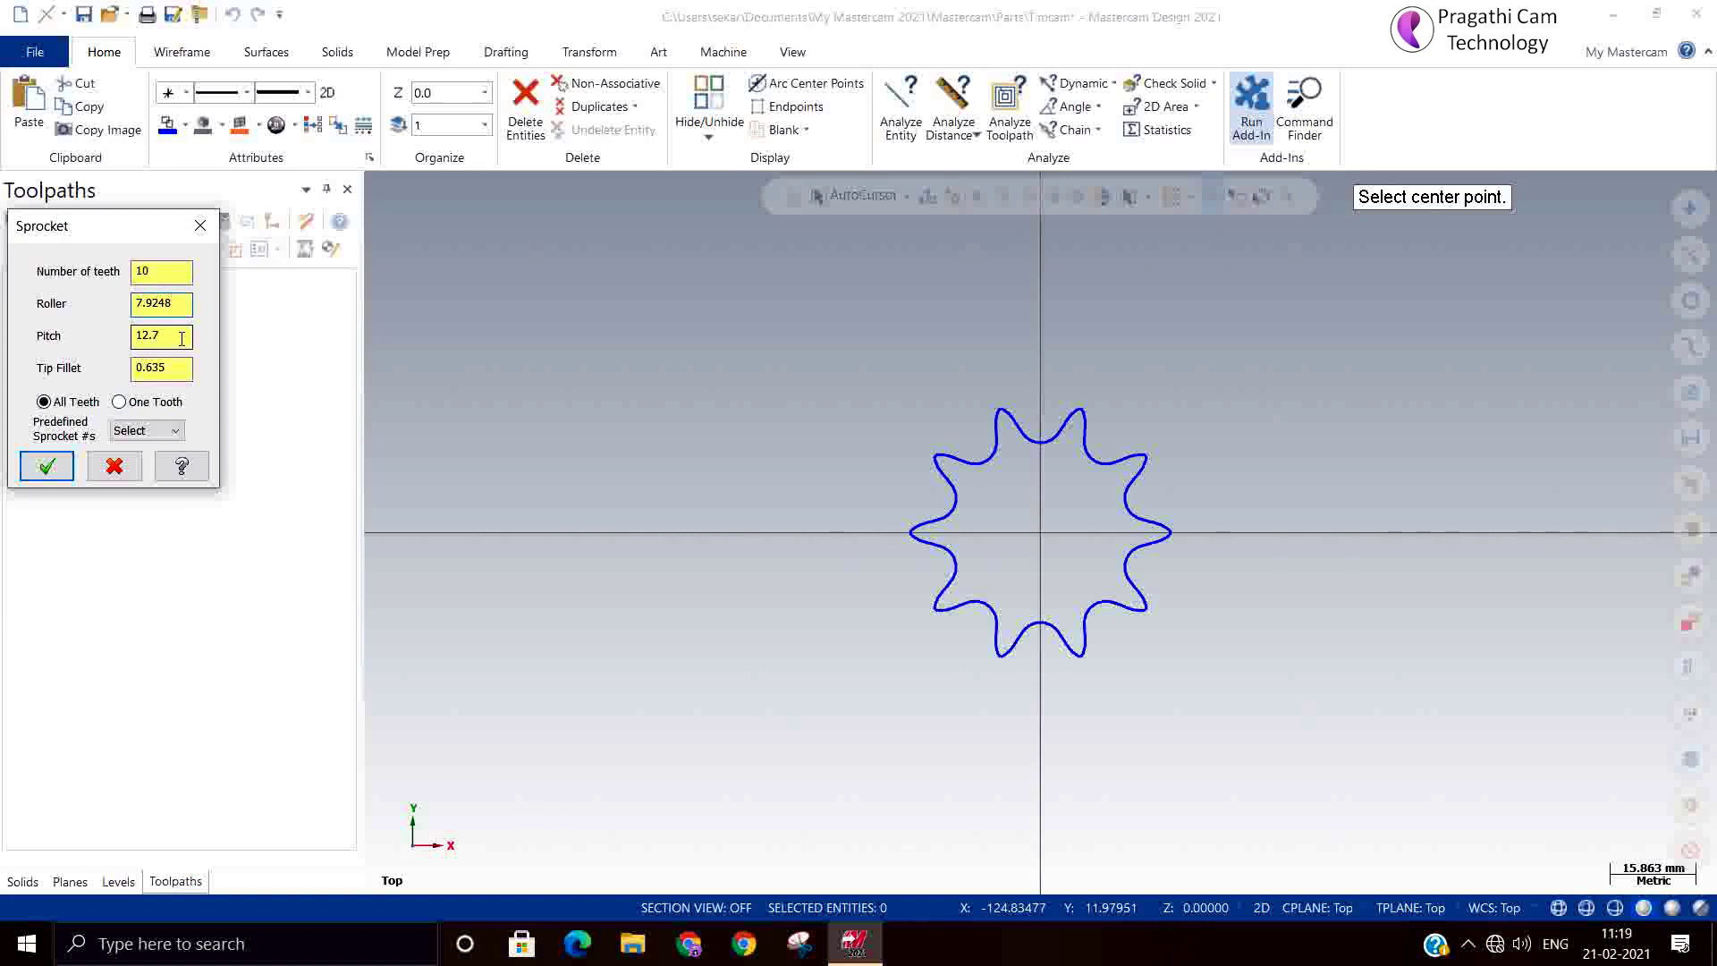
pyautogui.click(182, 338)
pyautogui.moveTo(181, 338); pyautogui.dragTo(130, 341)
pyautogui.write('15')
pyautogui.press('Return')
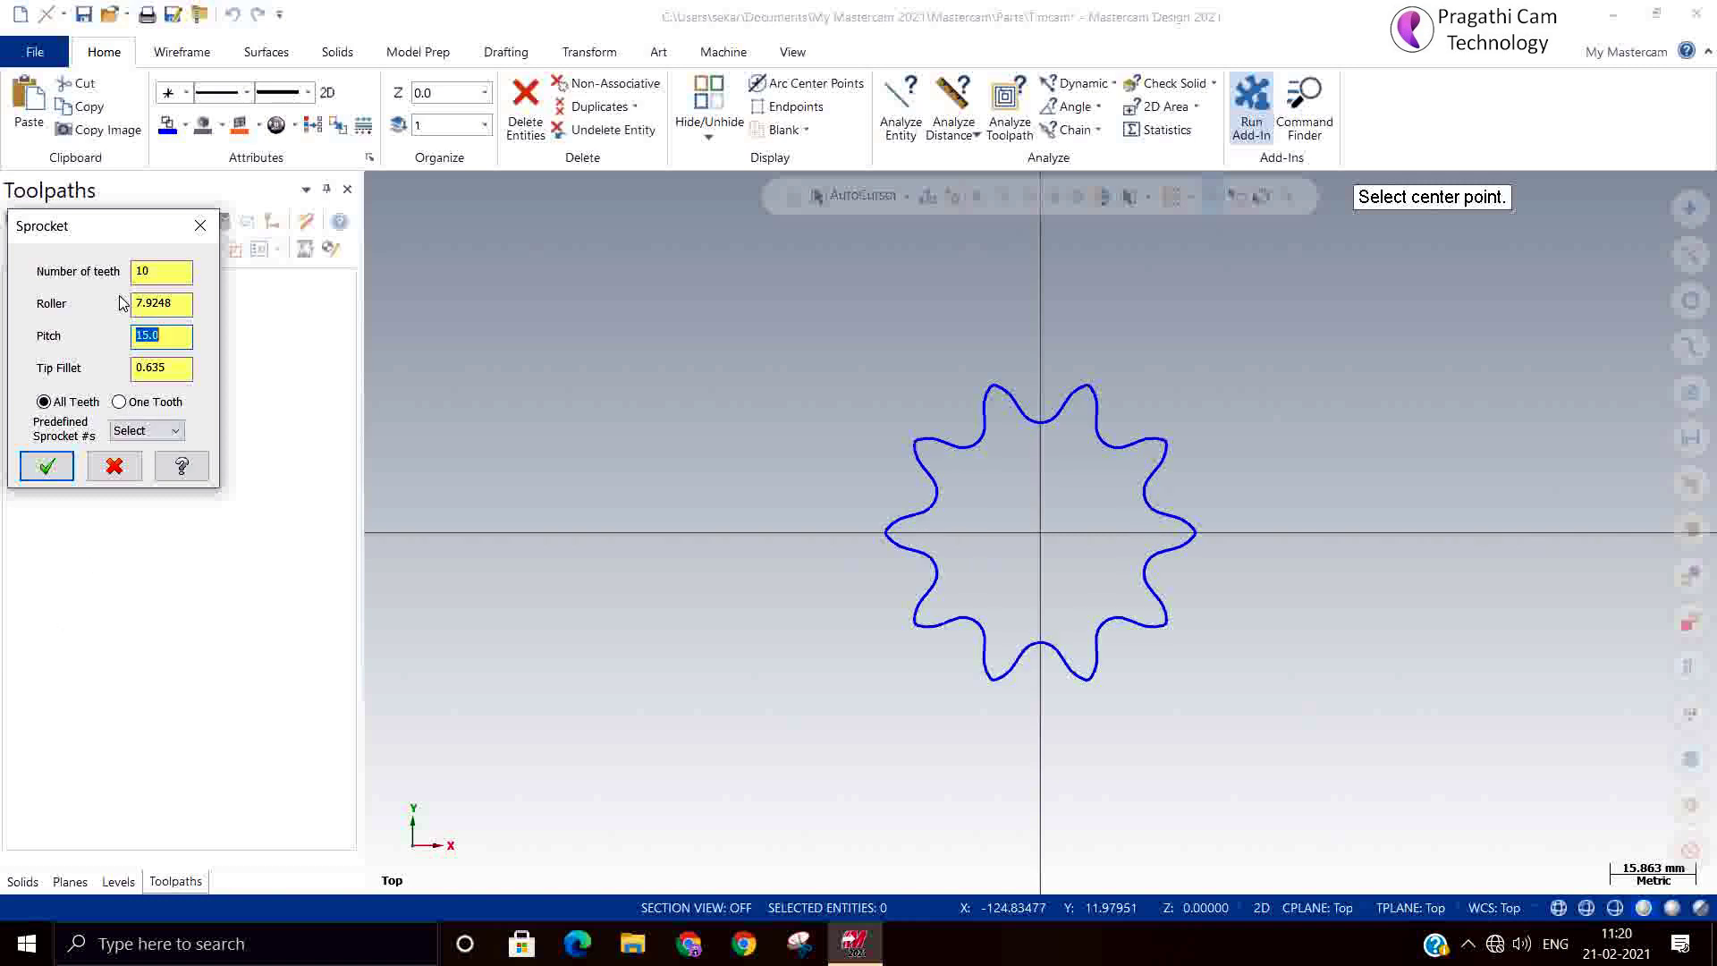
# Set the Number of teeth to 15 and centre the sprocket at the origin
pyautogui.moveTo(172, 271); pyautogui.dragTo(73, 275)
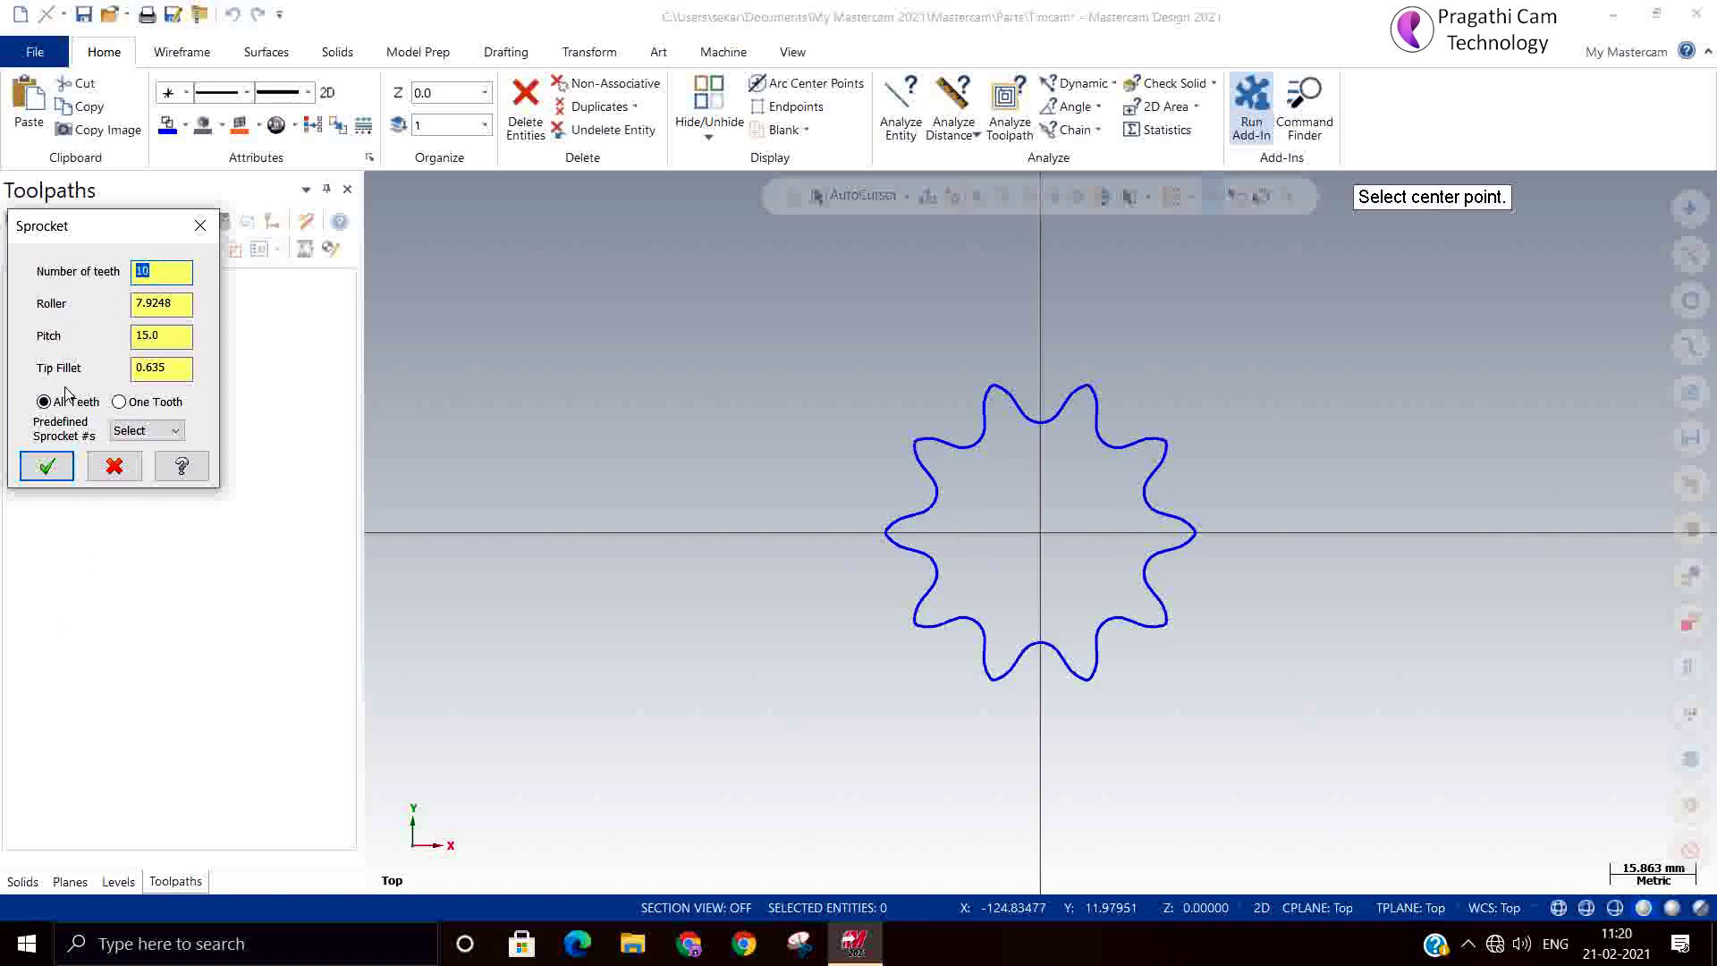
pyautogui.write('150')
pyautogui.press('Return')
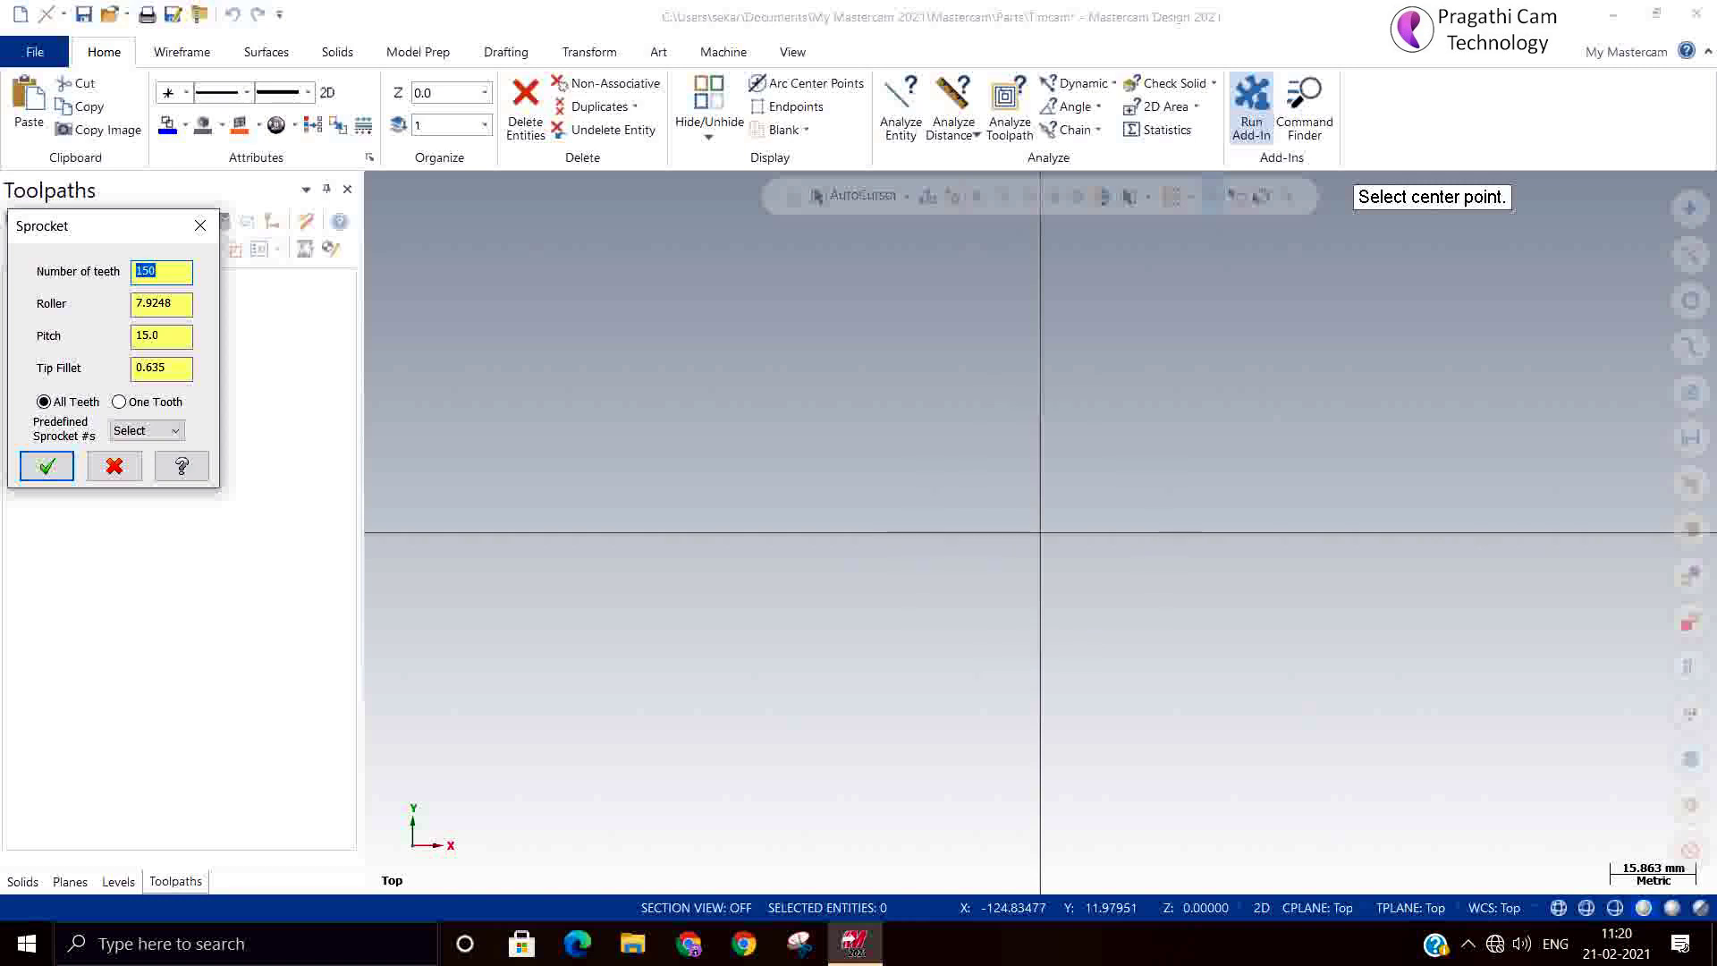
pyautogui.click(1041, 534)
pyautogui.scroll(-2, 751, 476)
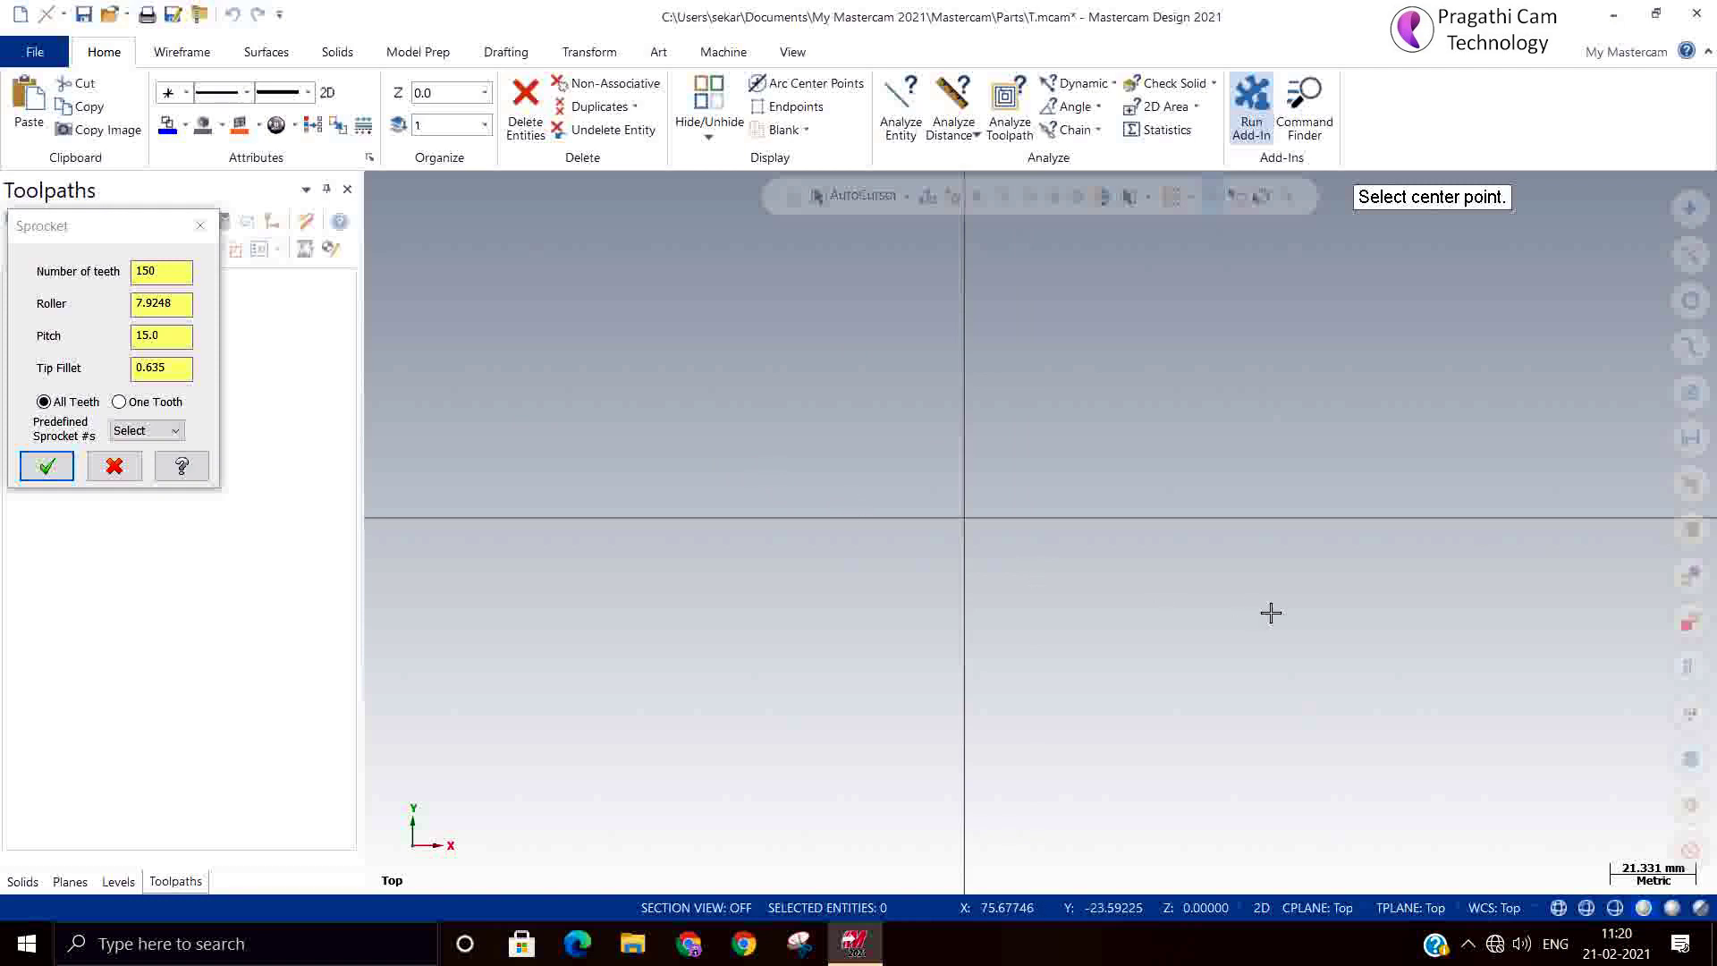
pyautogui.scroll(-3, 1274, 614)
pyautogui.scroll(-2, 1172, 594)
pyautogui.scroll(-1, 996, 567)
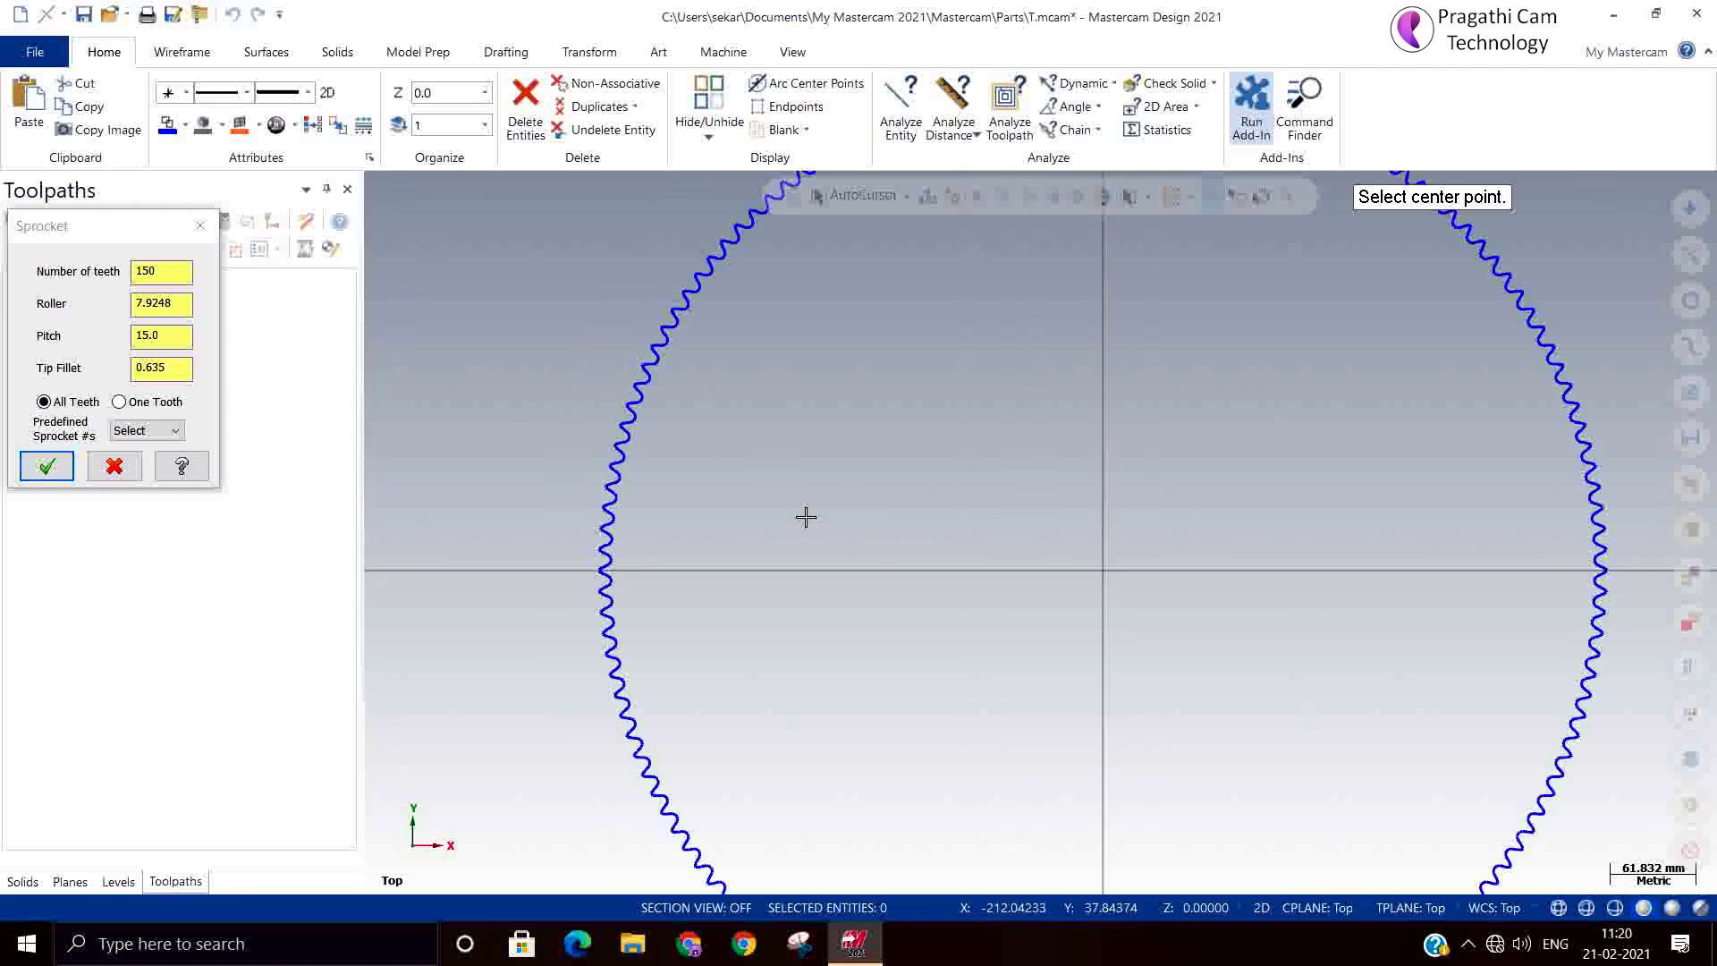
pyautogui.scroll(-1, 801, 513)
pyautogui.click(170, 270)
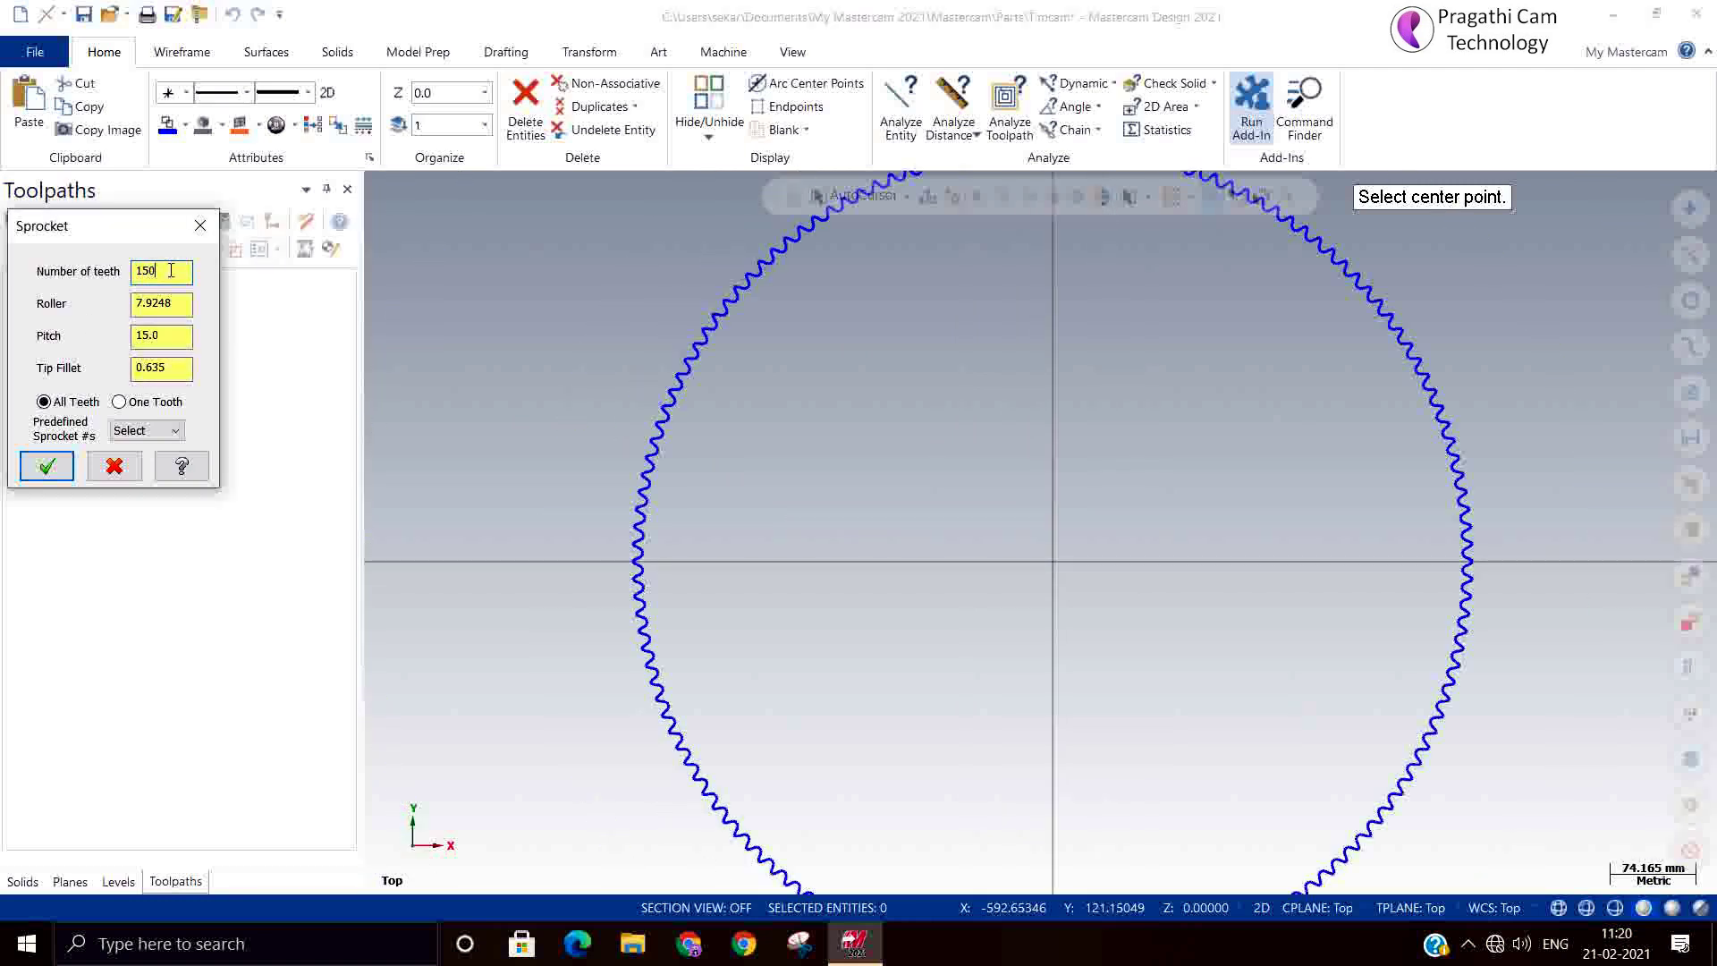
pyautogui.press('BackSpace')
pyautogui.press('Return')
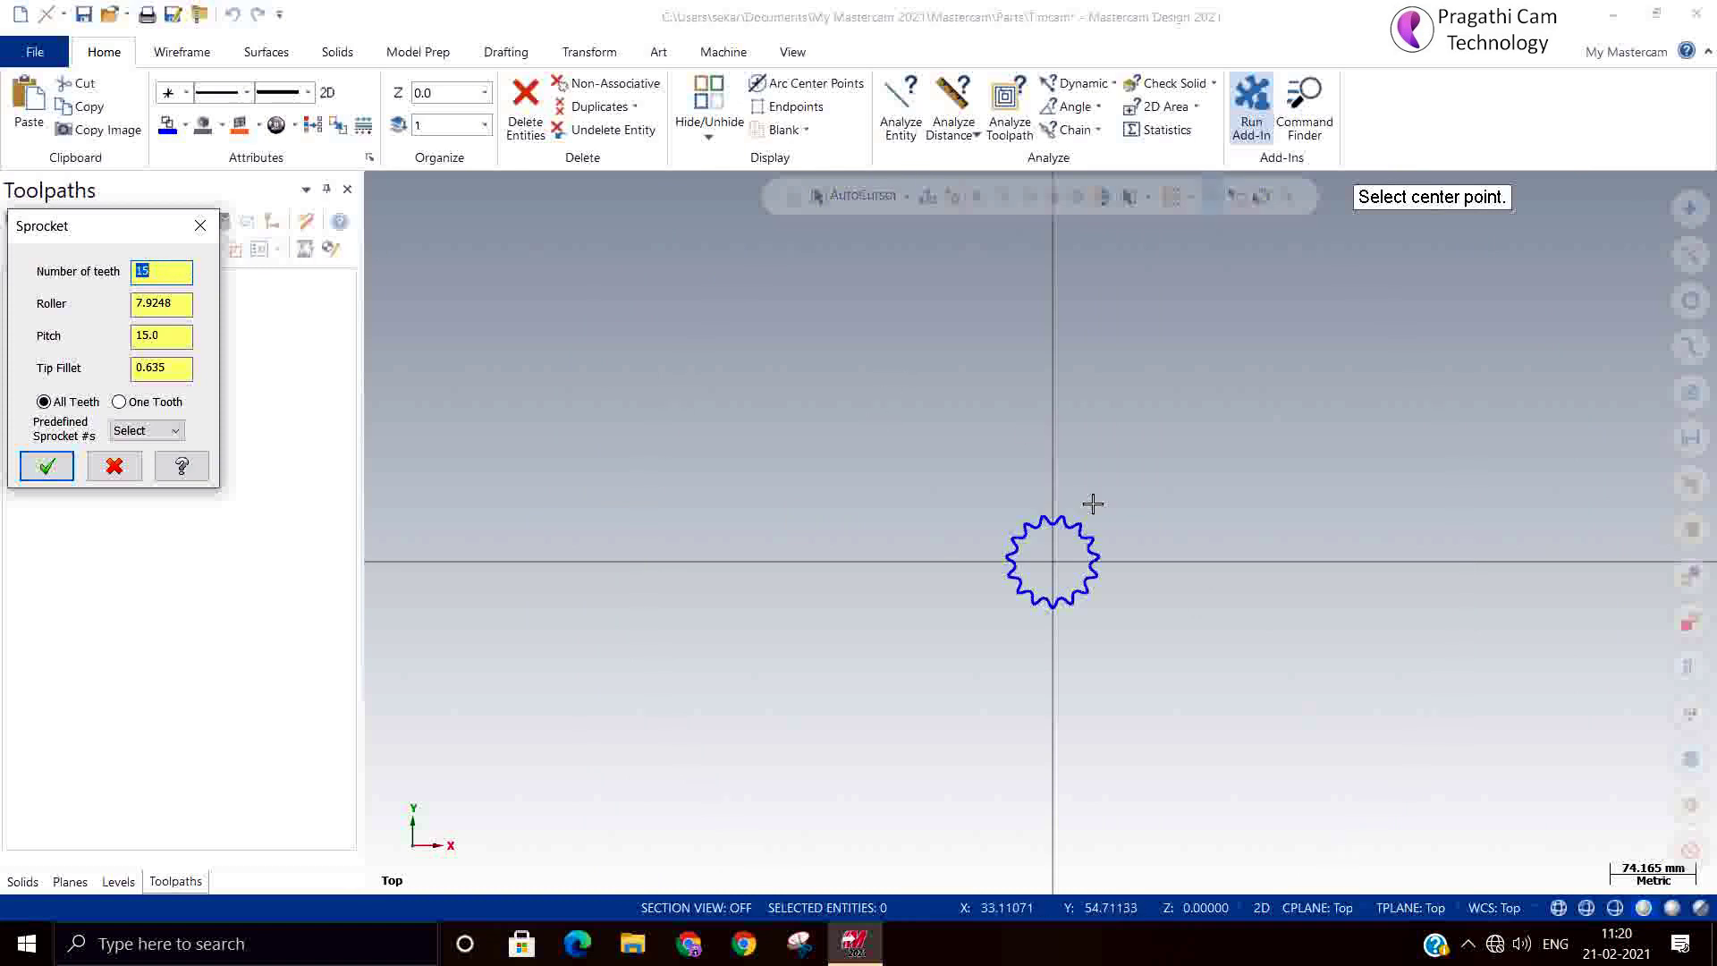
# Keep the Roller and Tip Fillet values and create the sprocket profile
pyautogui.scroll(5, 1064, 559)
pyautogui.scroll(3, 1056, 552)
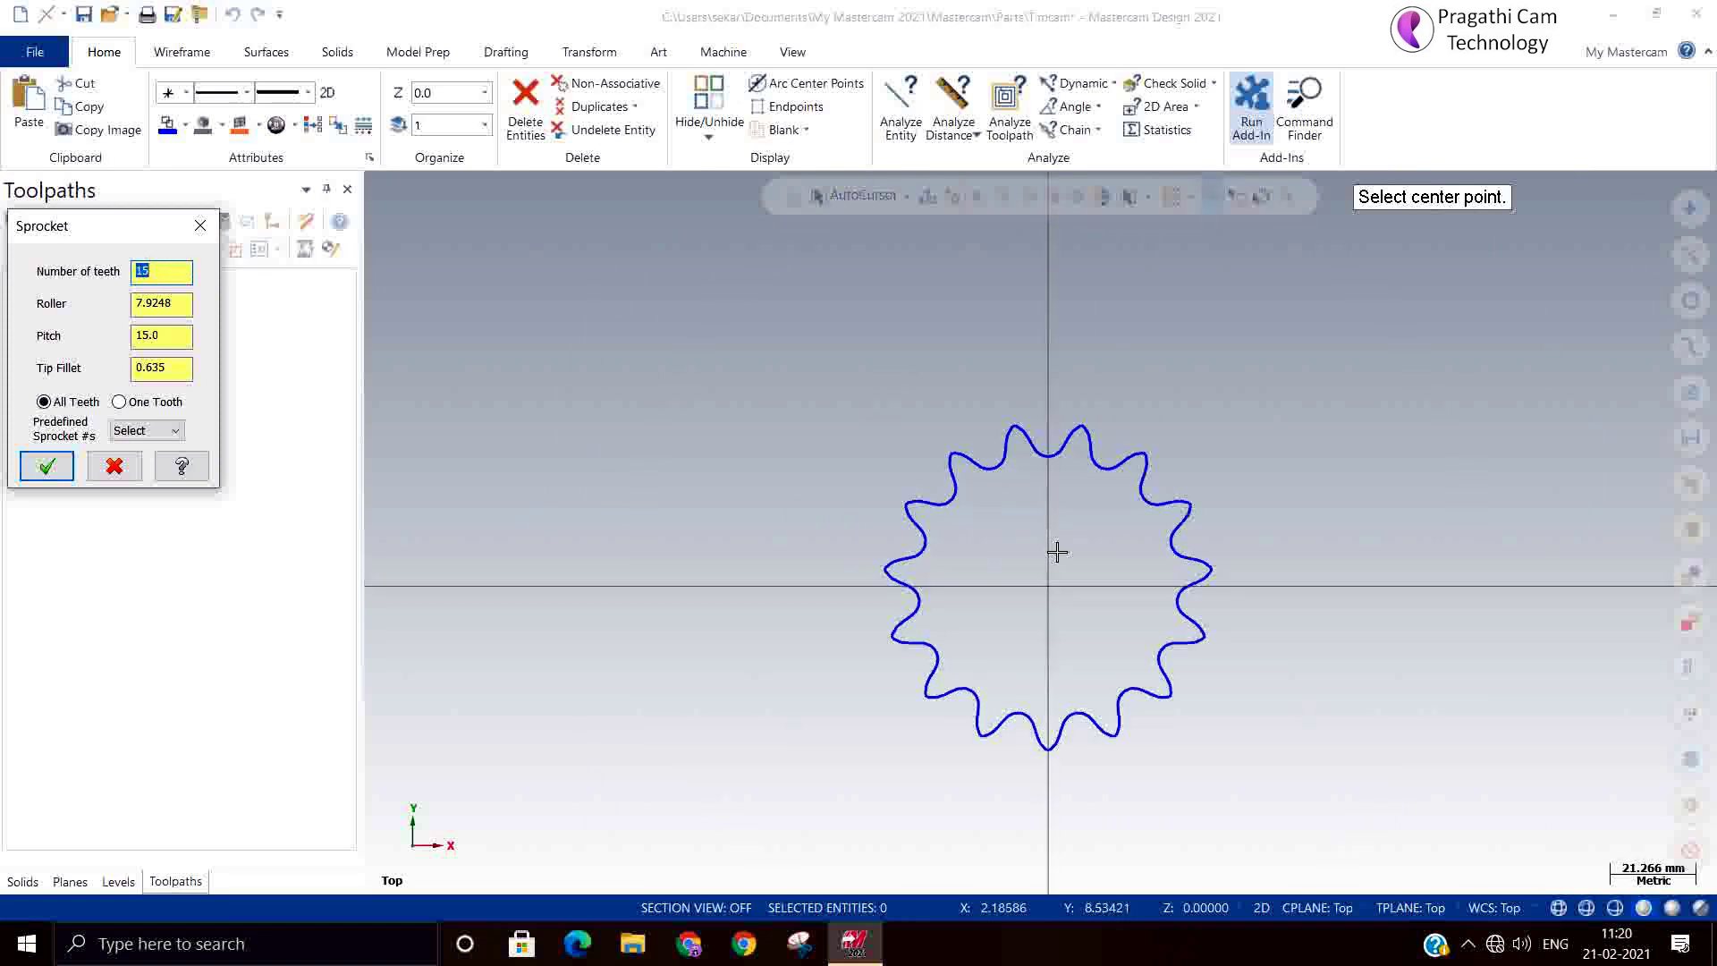
pyautogui.click(181, 307)
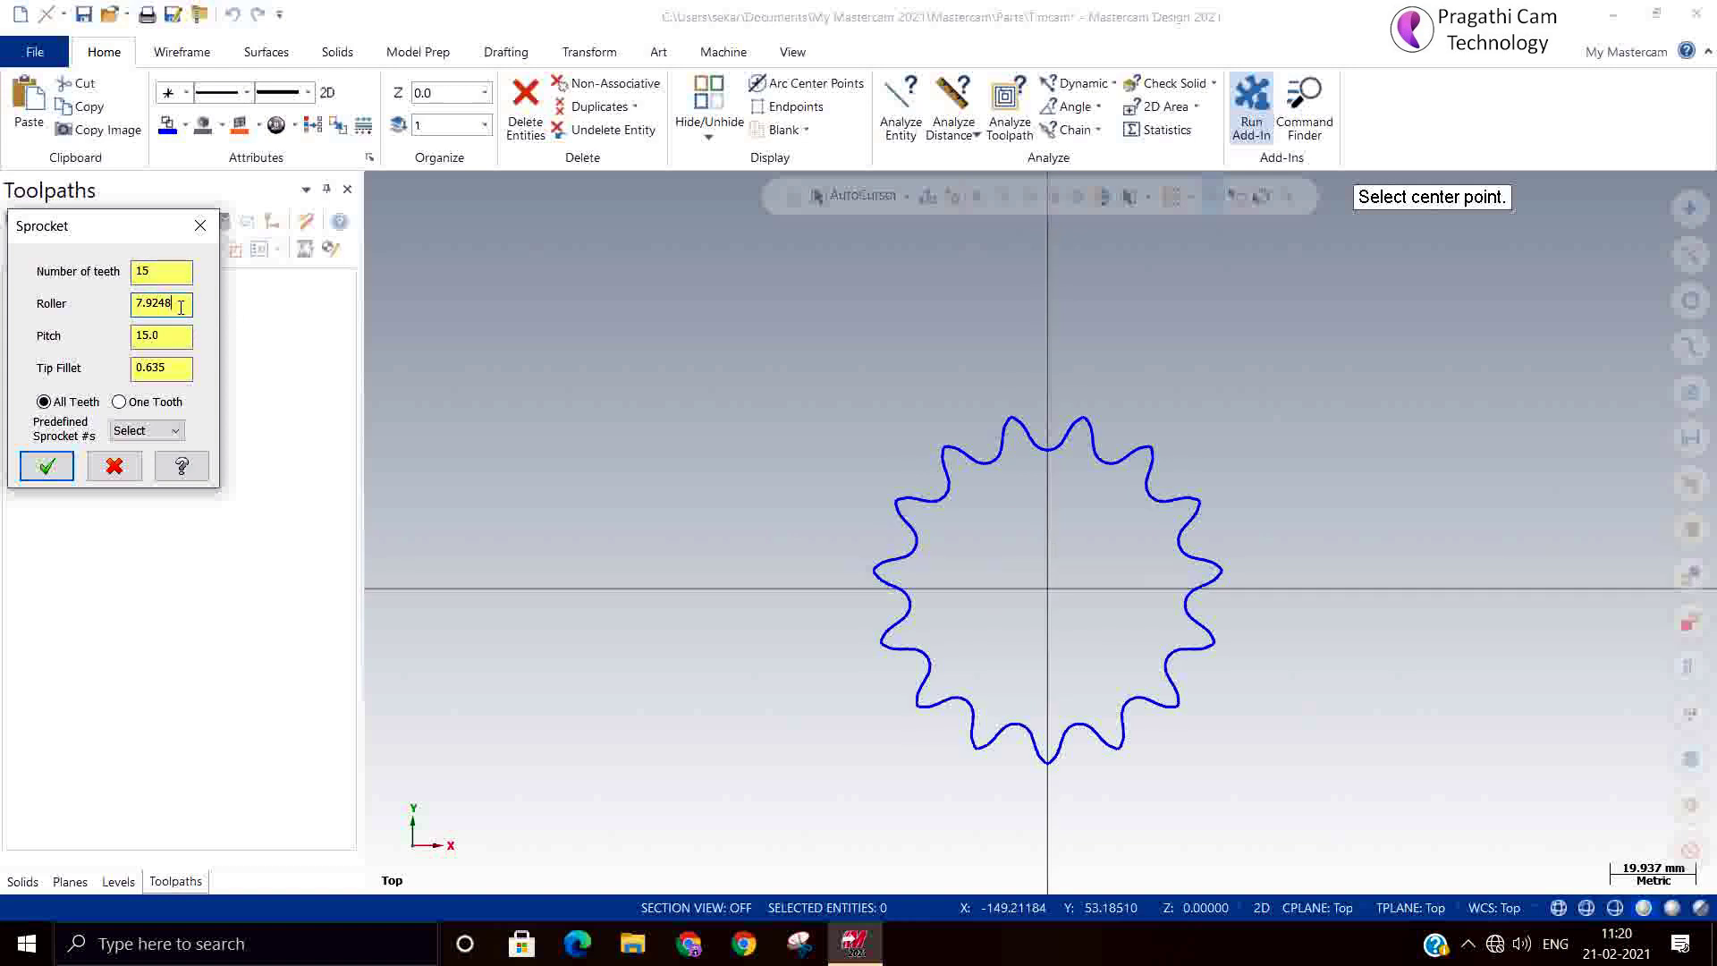
pyautogui.click(175, 369)
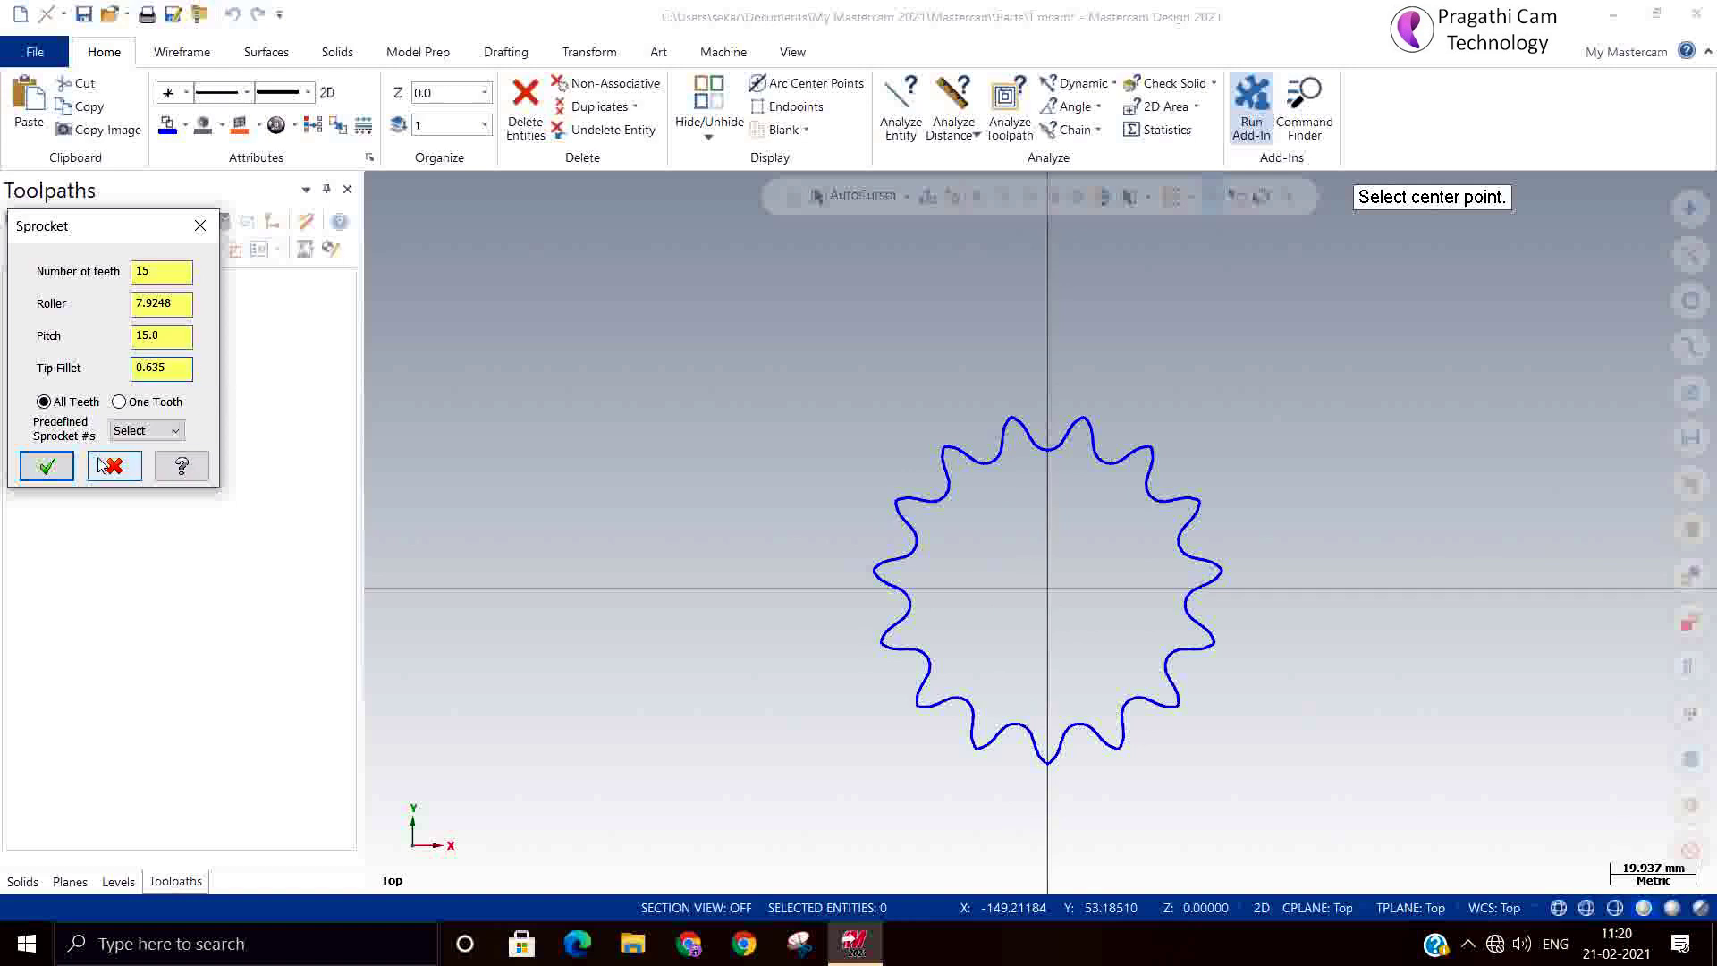
pyautogui.click(46, 466)
# Draw a radius 12 circle centred at the origin
pyautogui.click(179, 53)
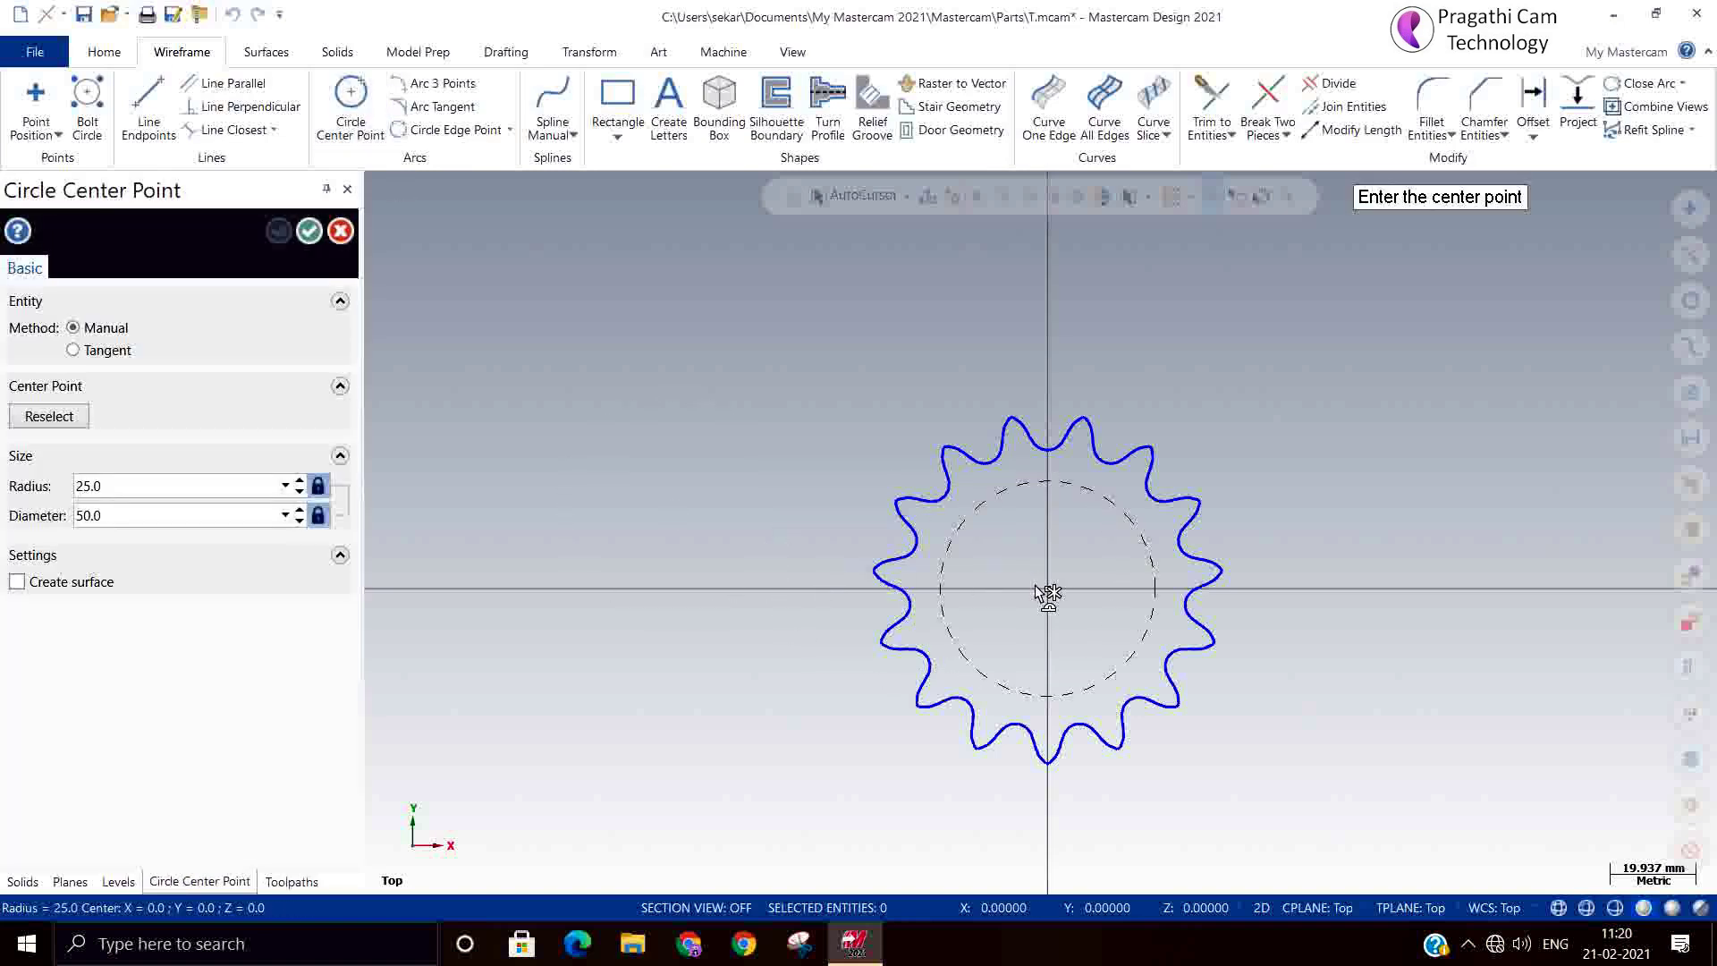
pyautogui.click(132, 487)
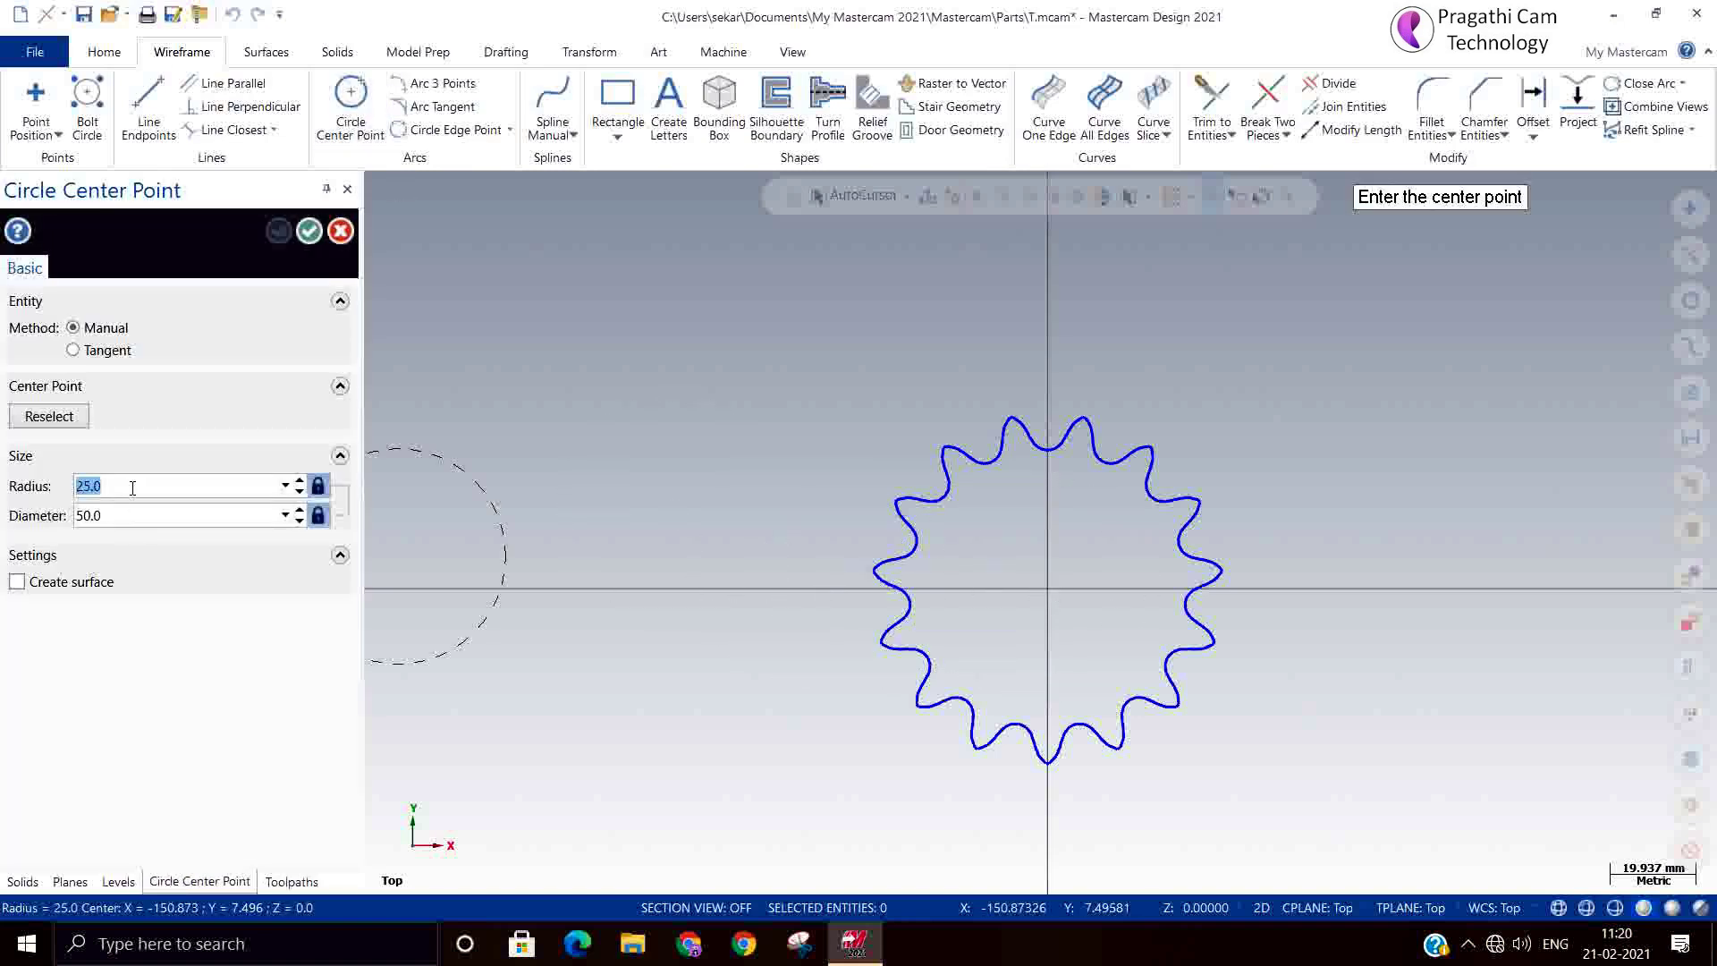
pyautogui.write('12')
pyautogui.press('Return')
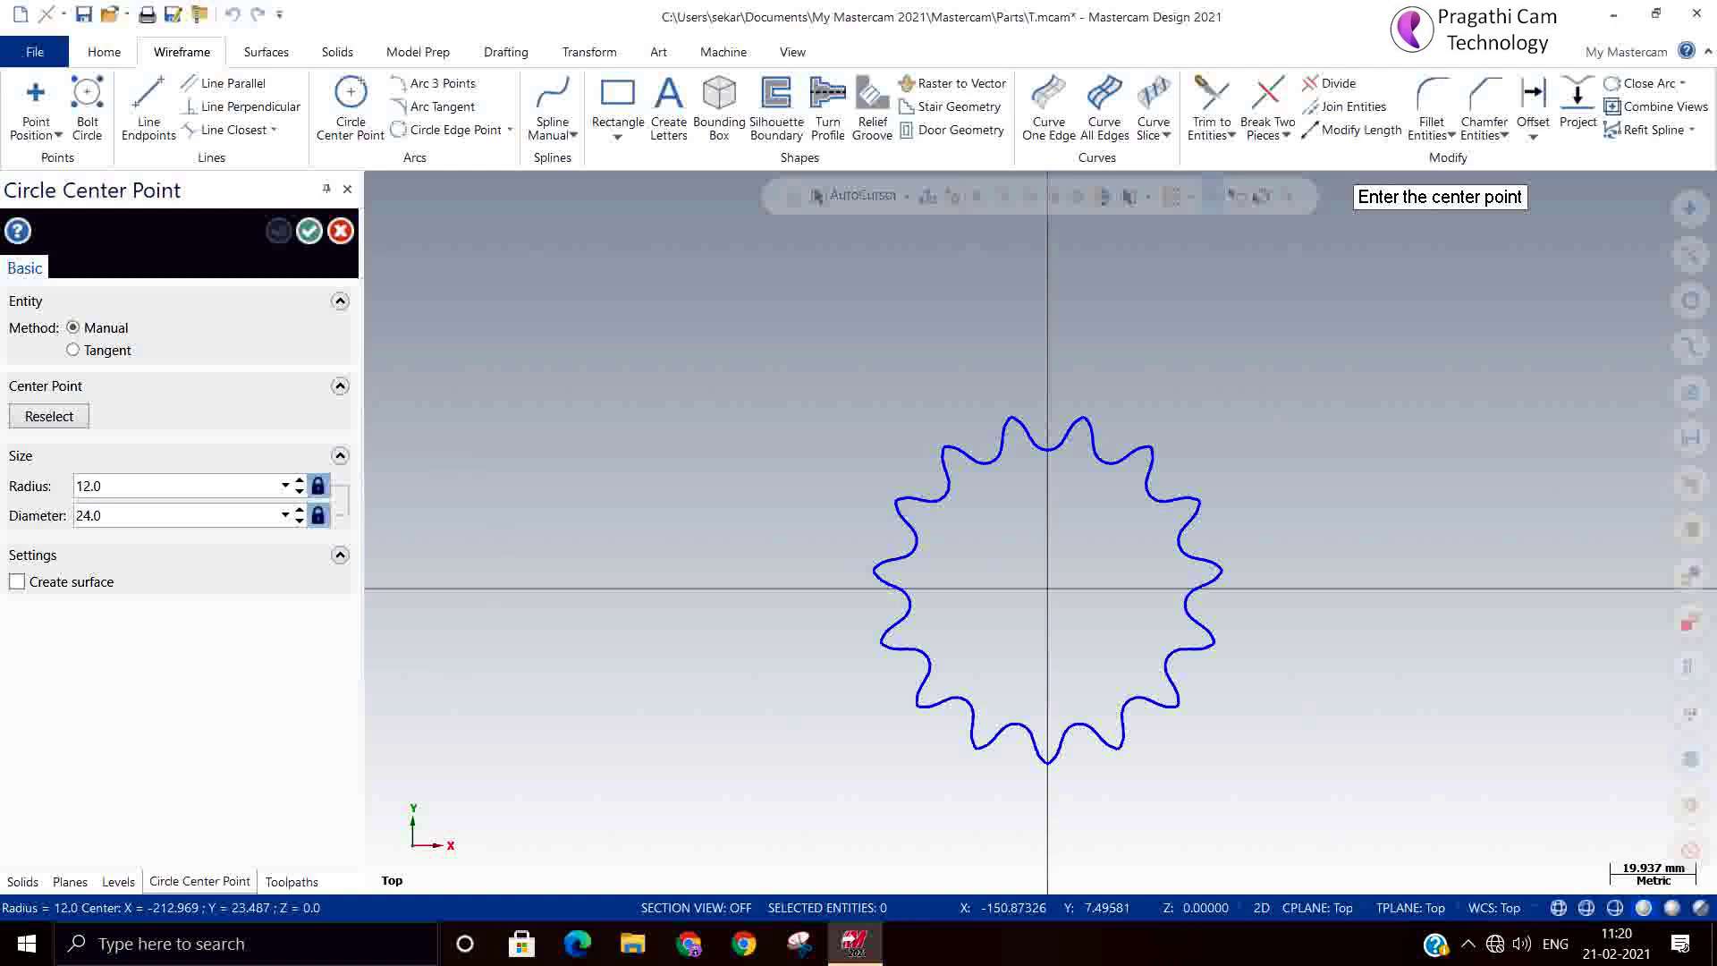
pyautogui.click(1047, 588)
pyautogui.click(310, 231)
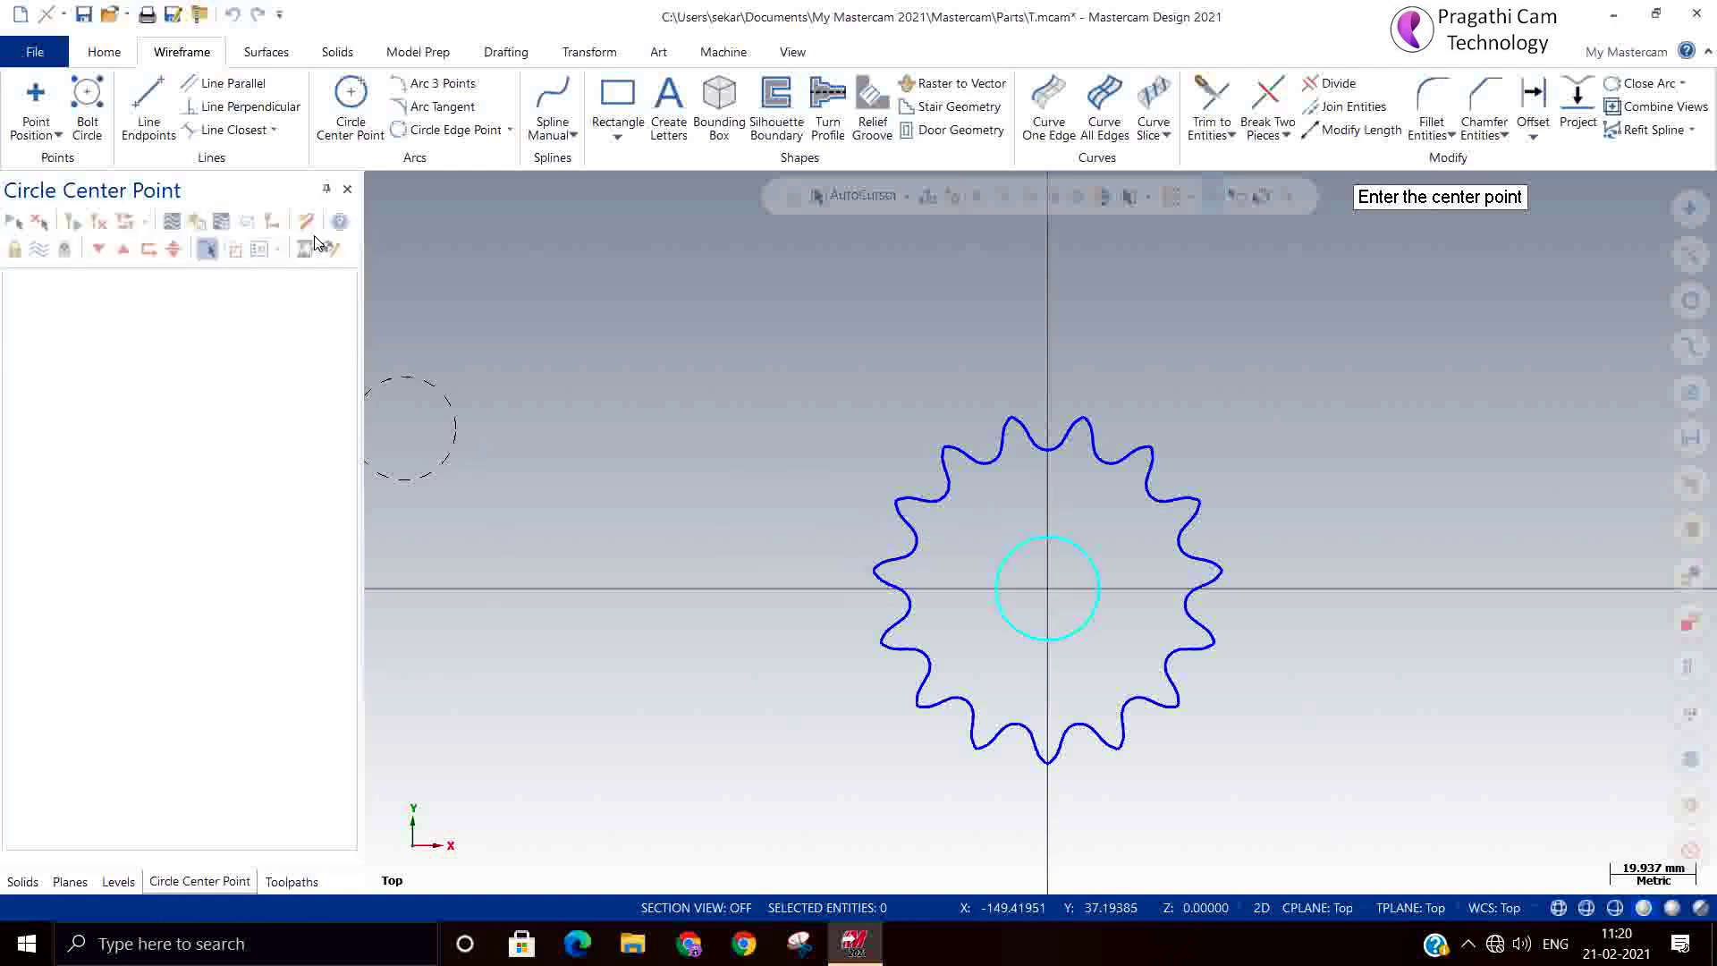
# Draw a small square rectangle centred on the circle's bottom quadrant
pyautogui.click(617, 100)
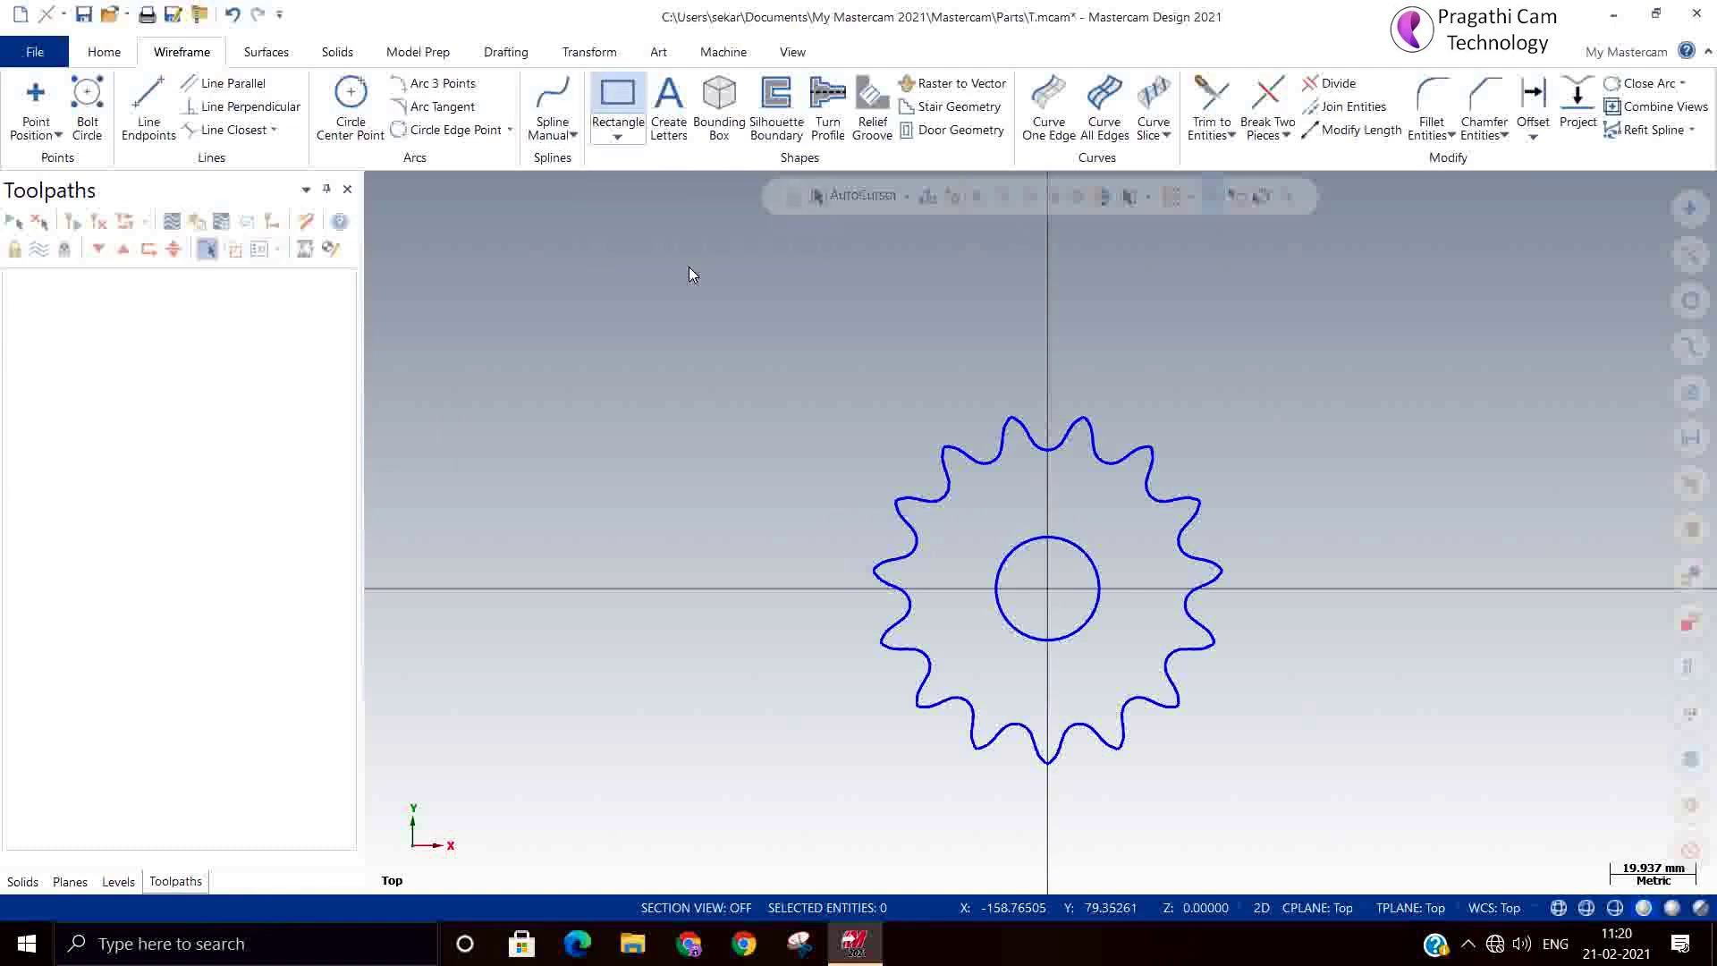
pyautogui.click(1047, 640)
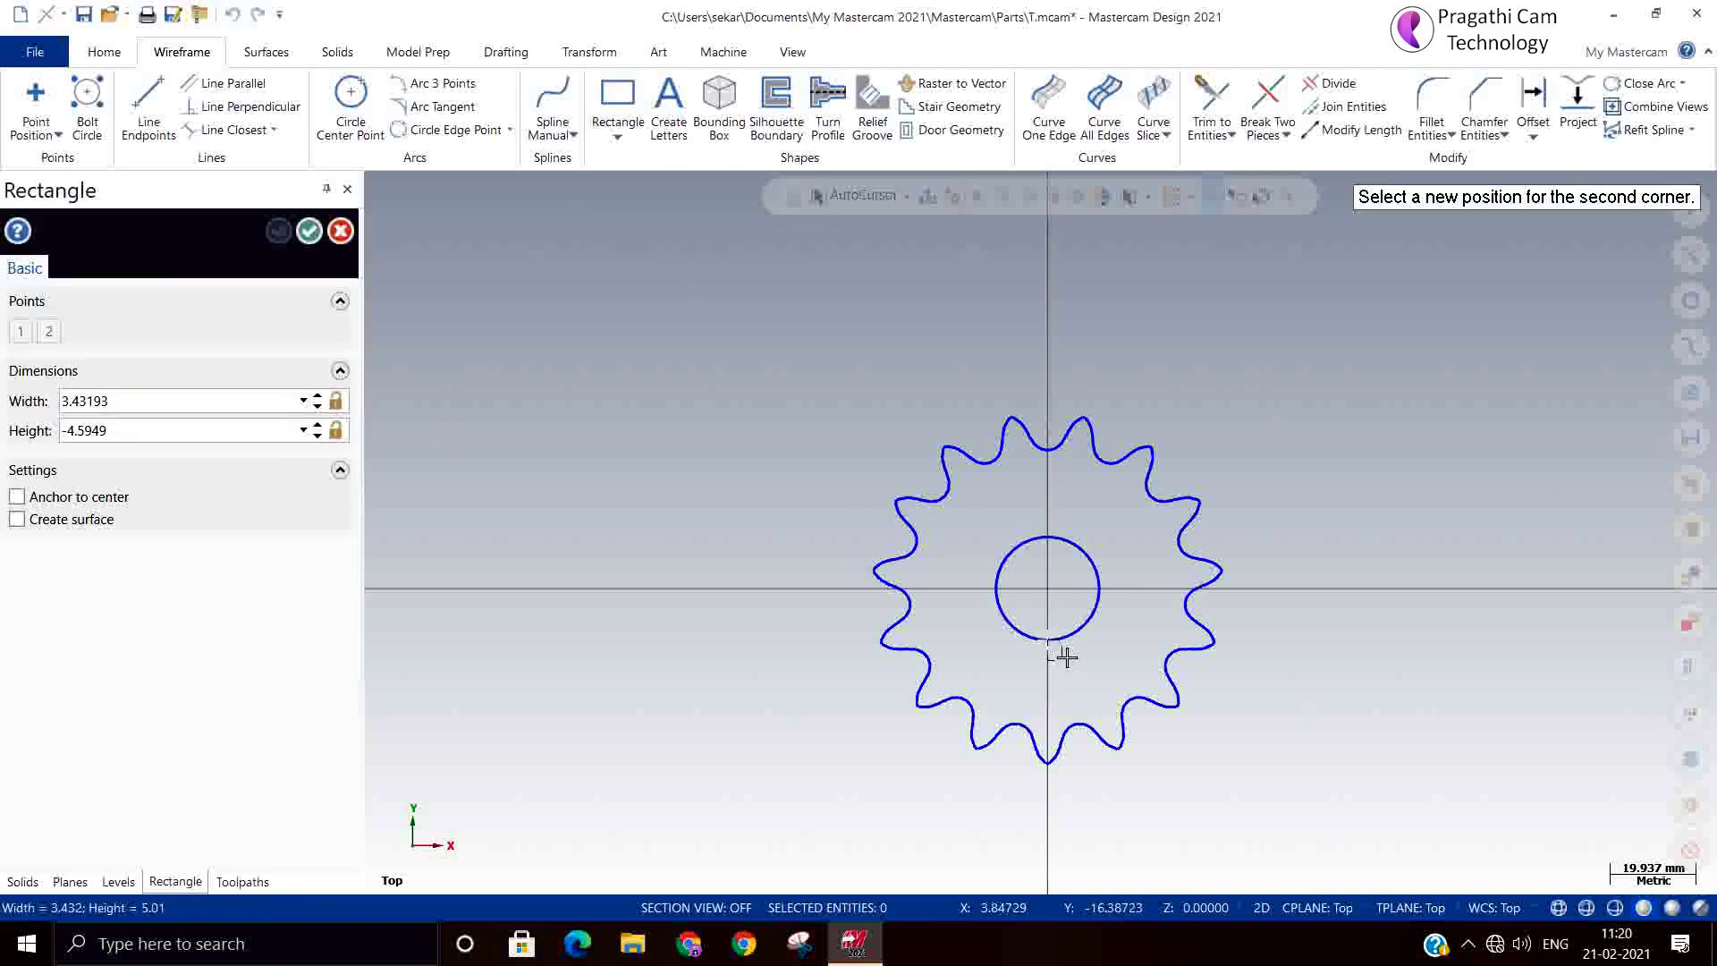
pyautogui.click(17, 496)
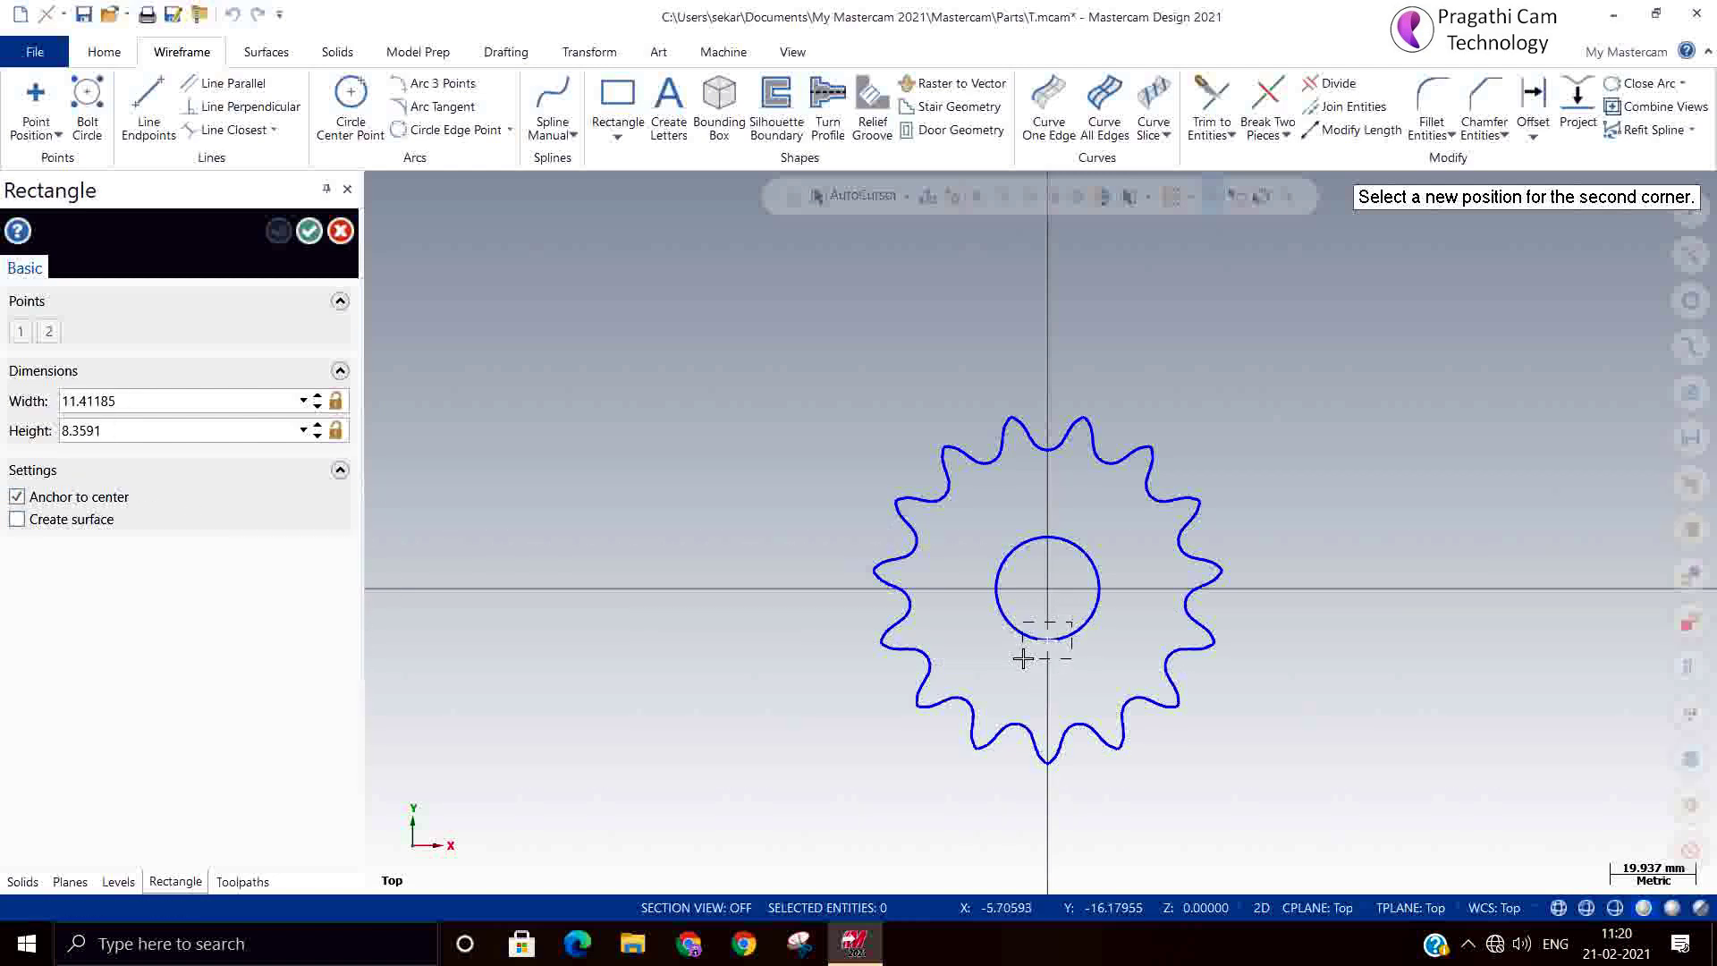
pyautogui.click(1028, 665)
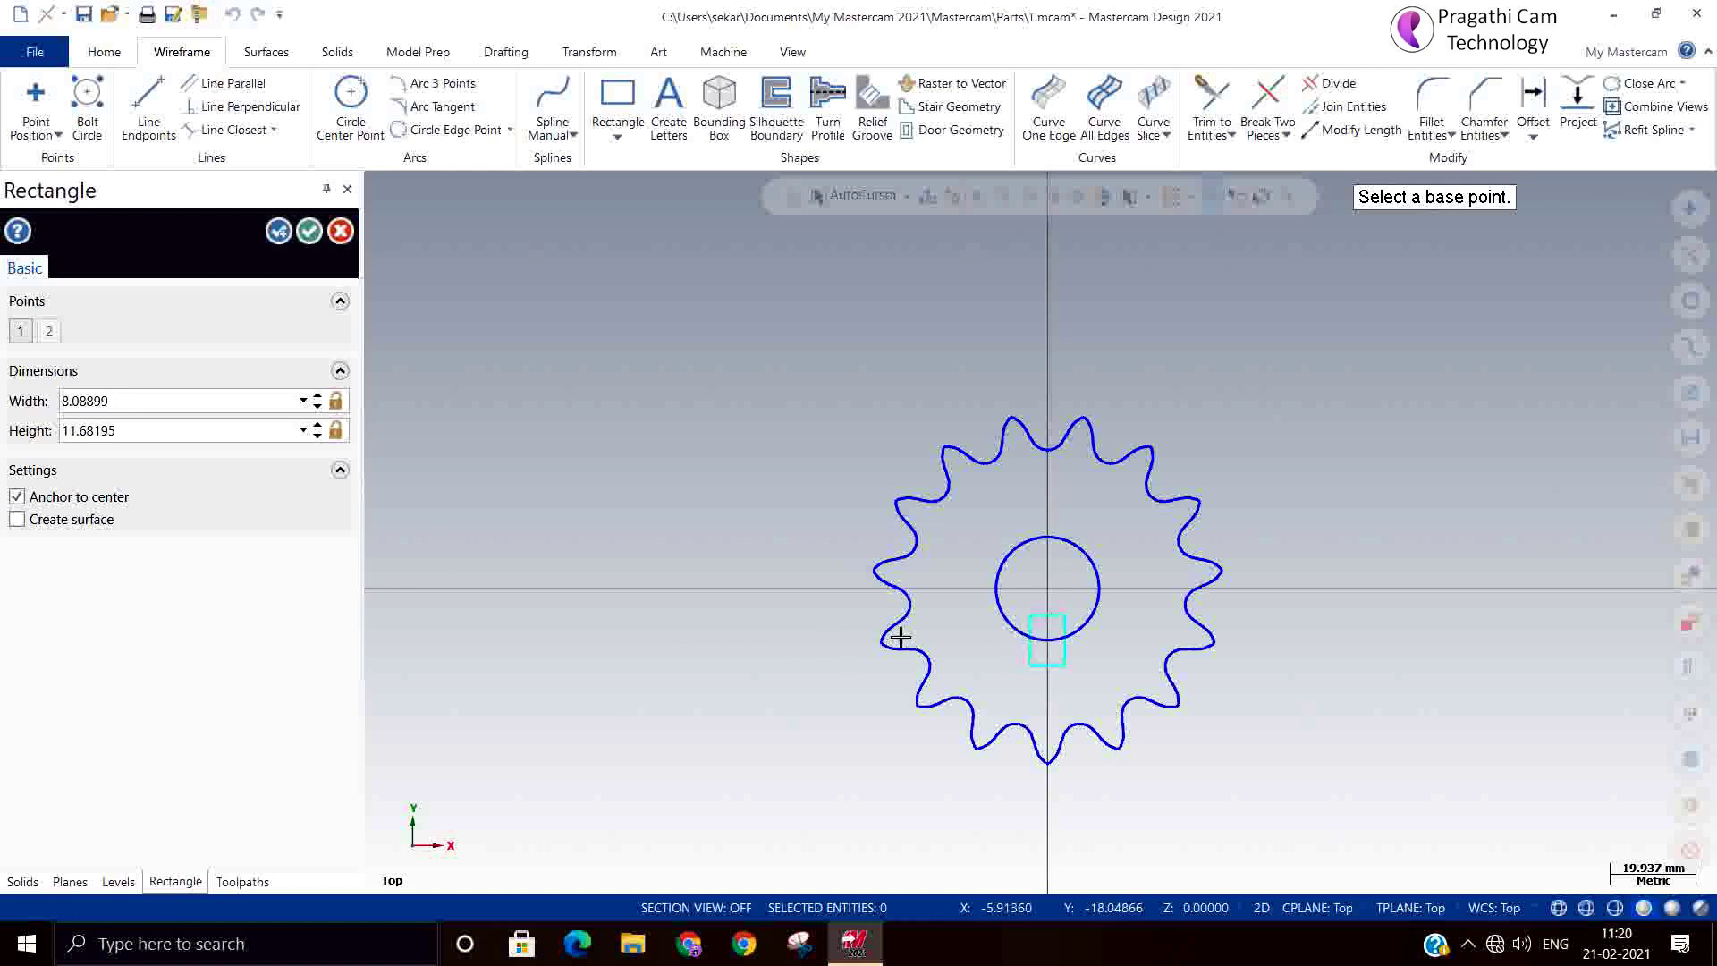
pyautogui.click(310, 230)
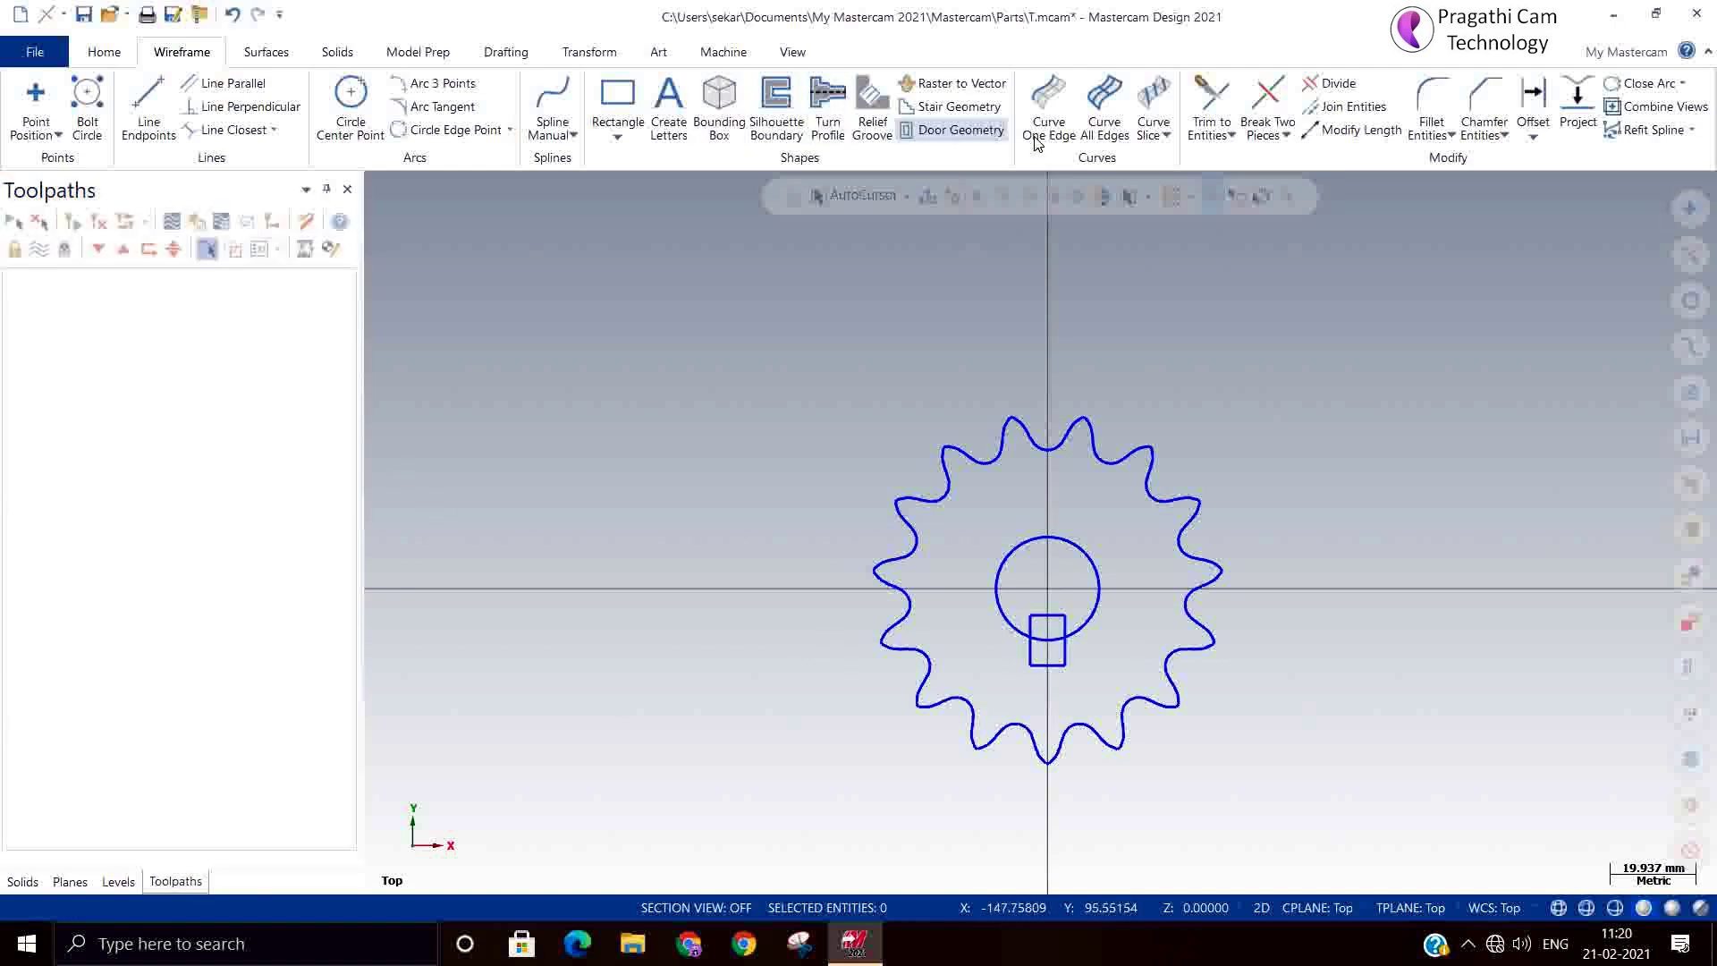
# Divide away the square's inner edges and the circle arc across the keyway
pyautogui.click(1314, 82)
pyautogui.scroll(3, 1027, 717)
pyautogui.click(1073, 541)
pyautogui.click(1044, 556)
pyautogui.click(1064, 587)
pyautogui.click(1106, 561)
pyautogui.scroll(-3, 821, 608)
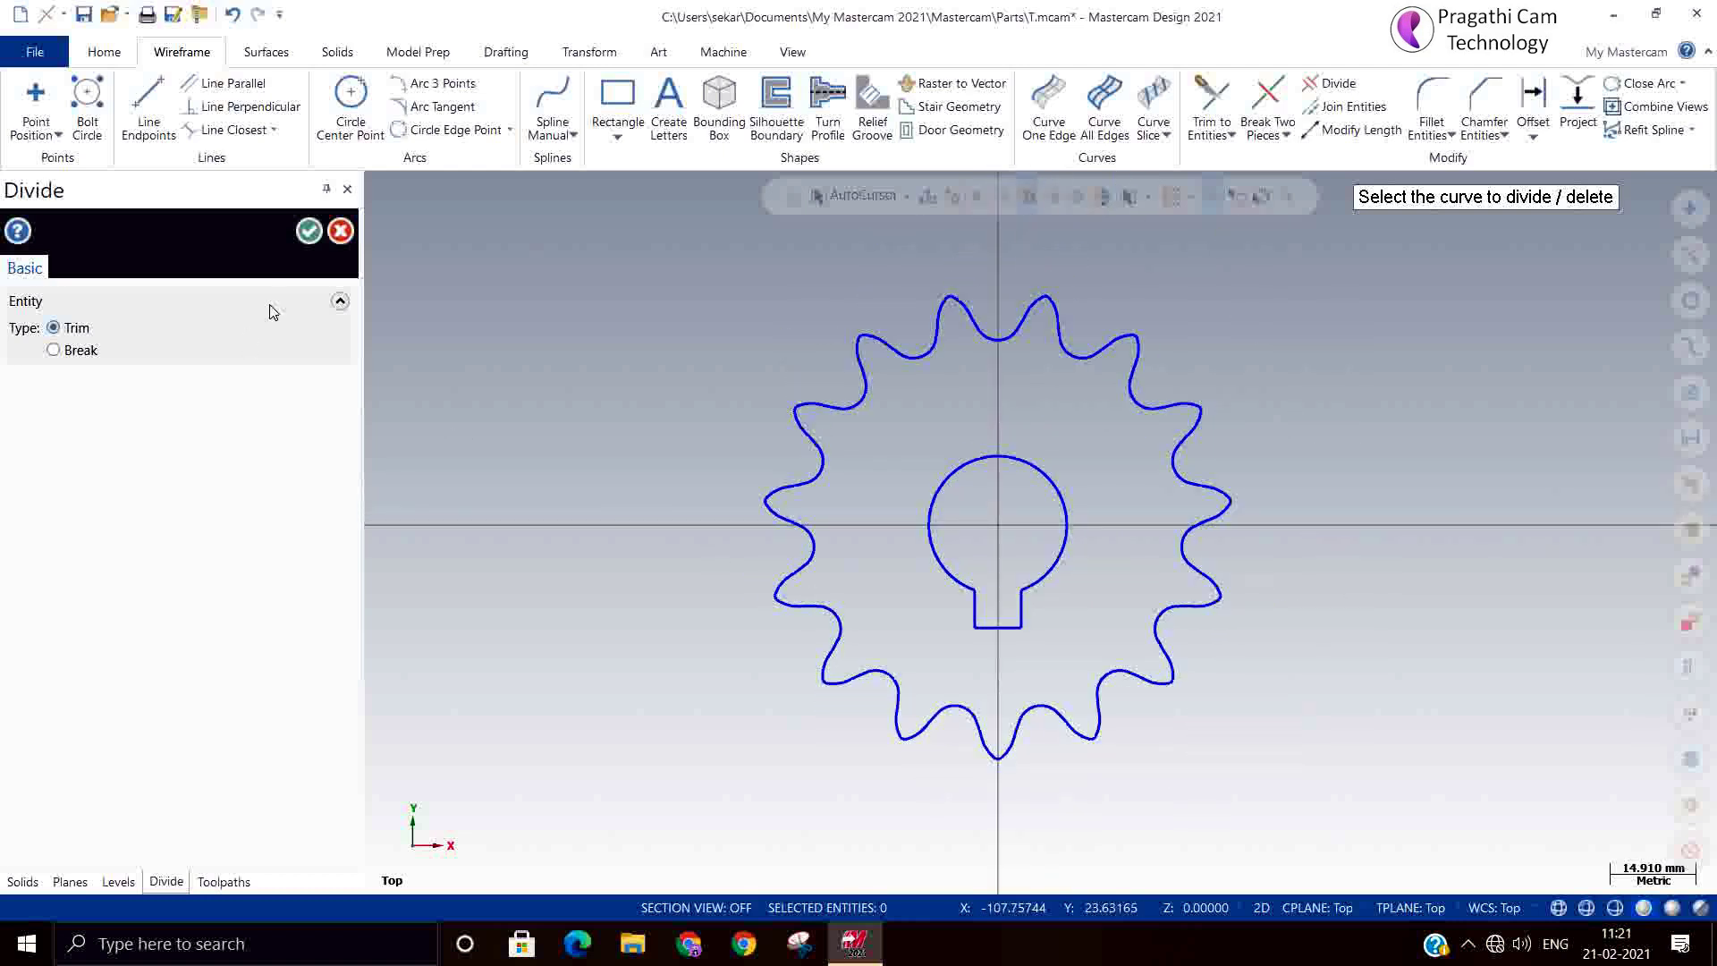
pyautogui.click(308, 231)
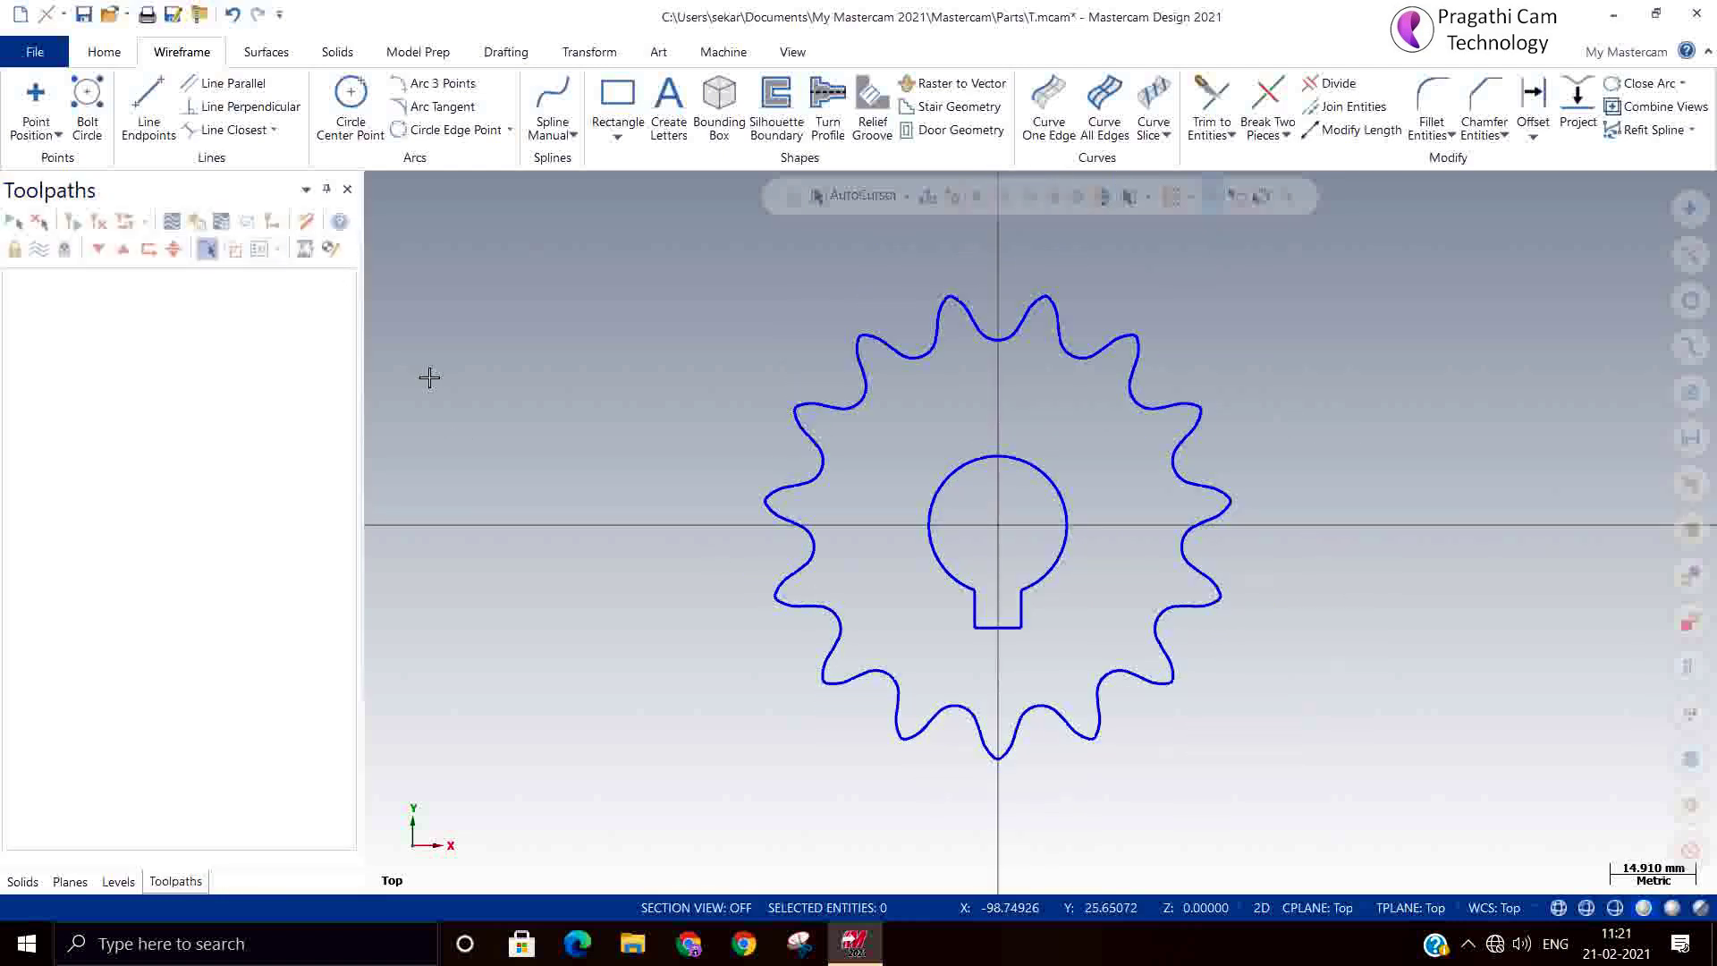
# Extrude both gear chains 12.0 mm into a solid
pyautogui.click(338, 53)
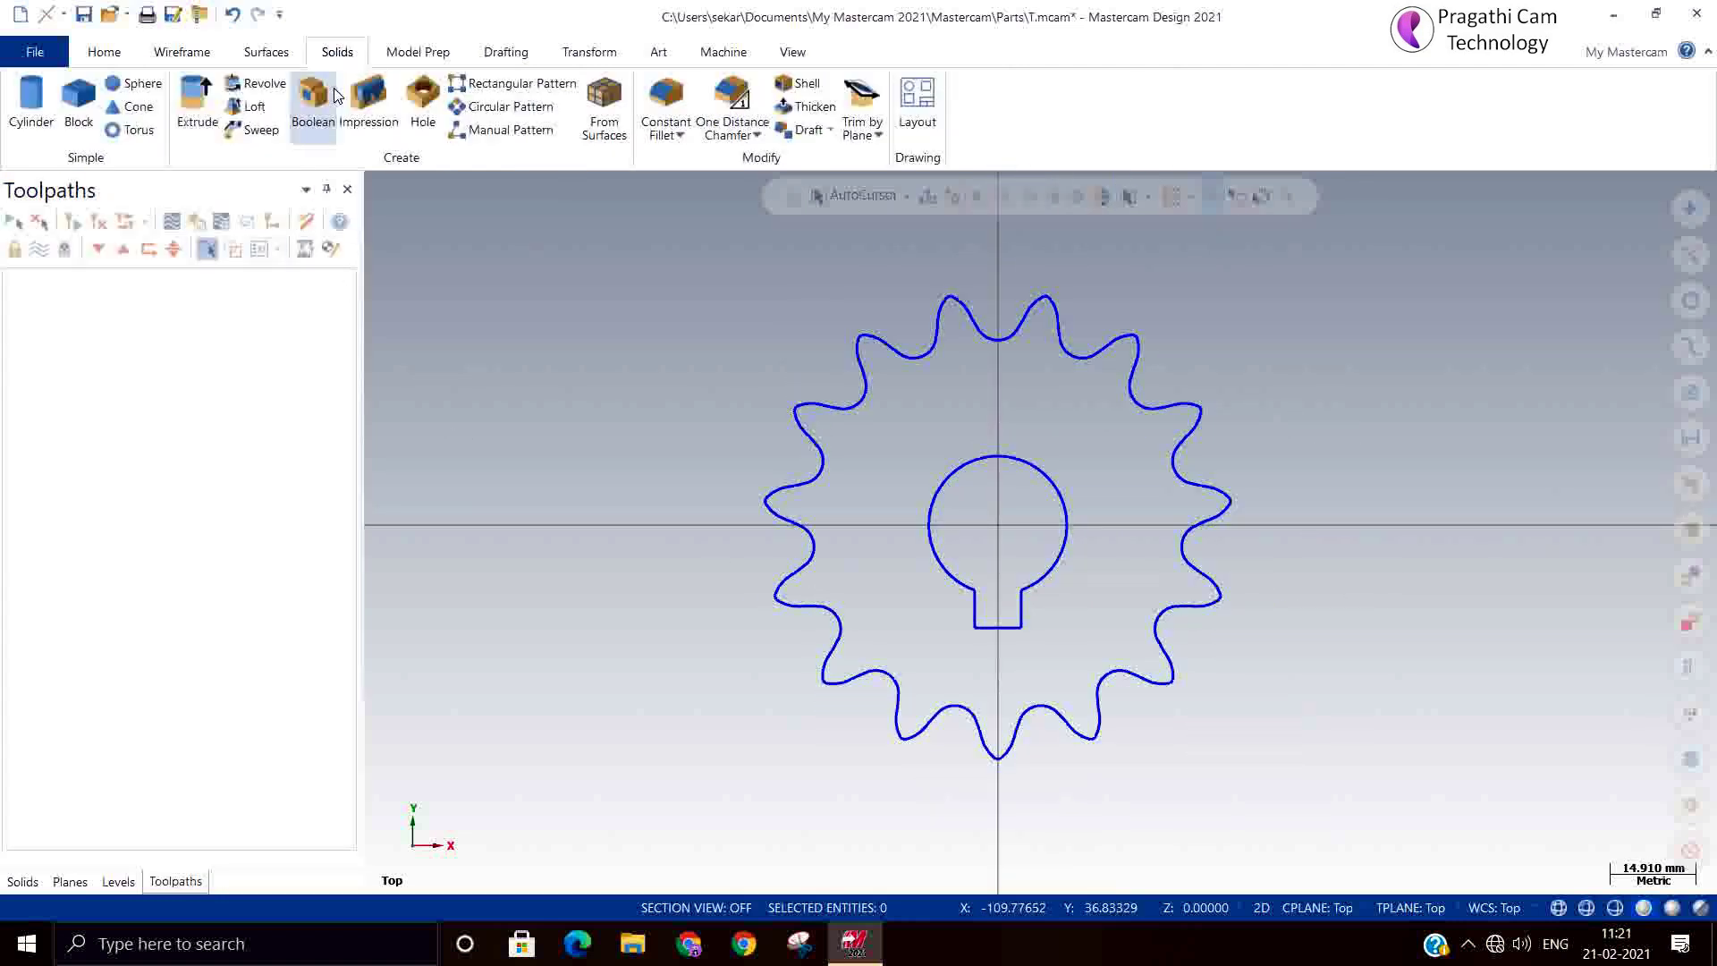
pyautogui.click(212, 119)
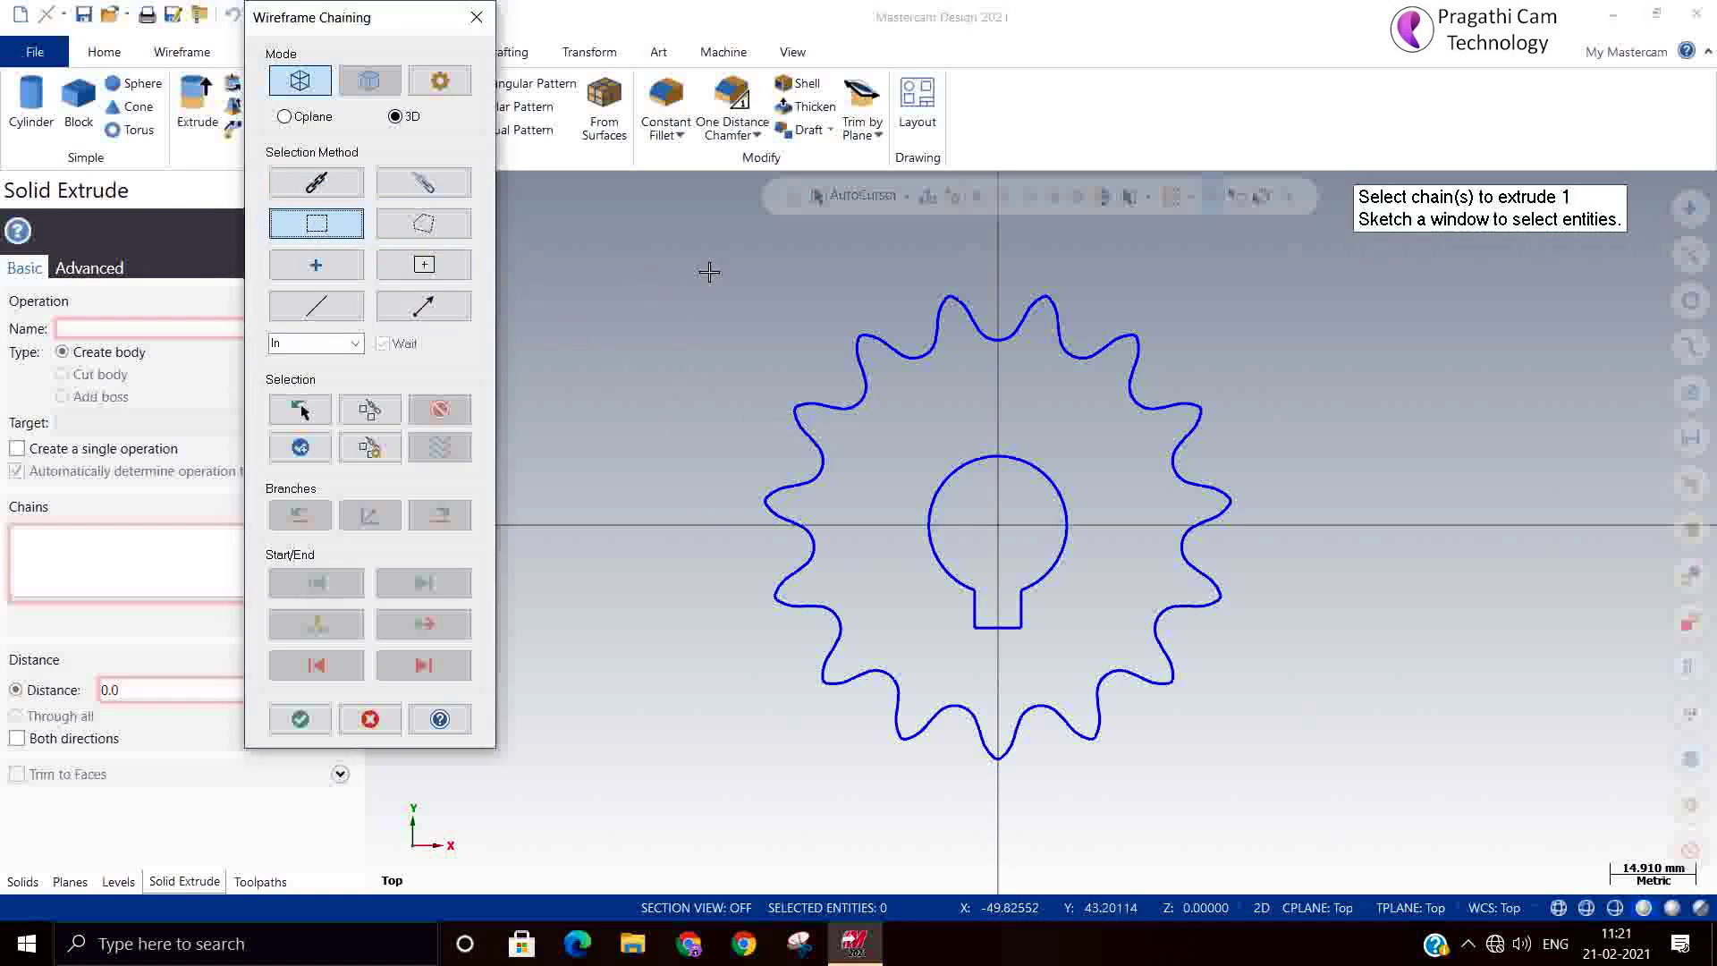
pyautogui.moveTo(693, 264); pyautogui.dragTo(1289, 821)
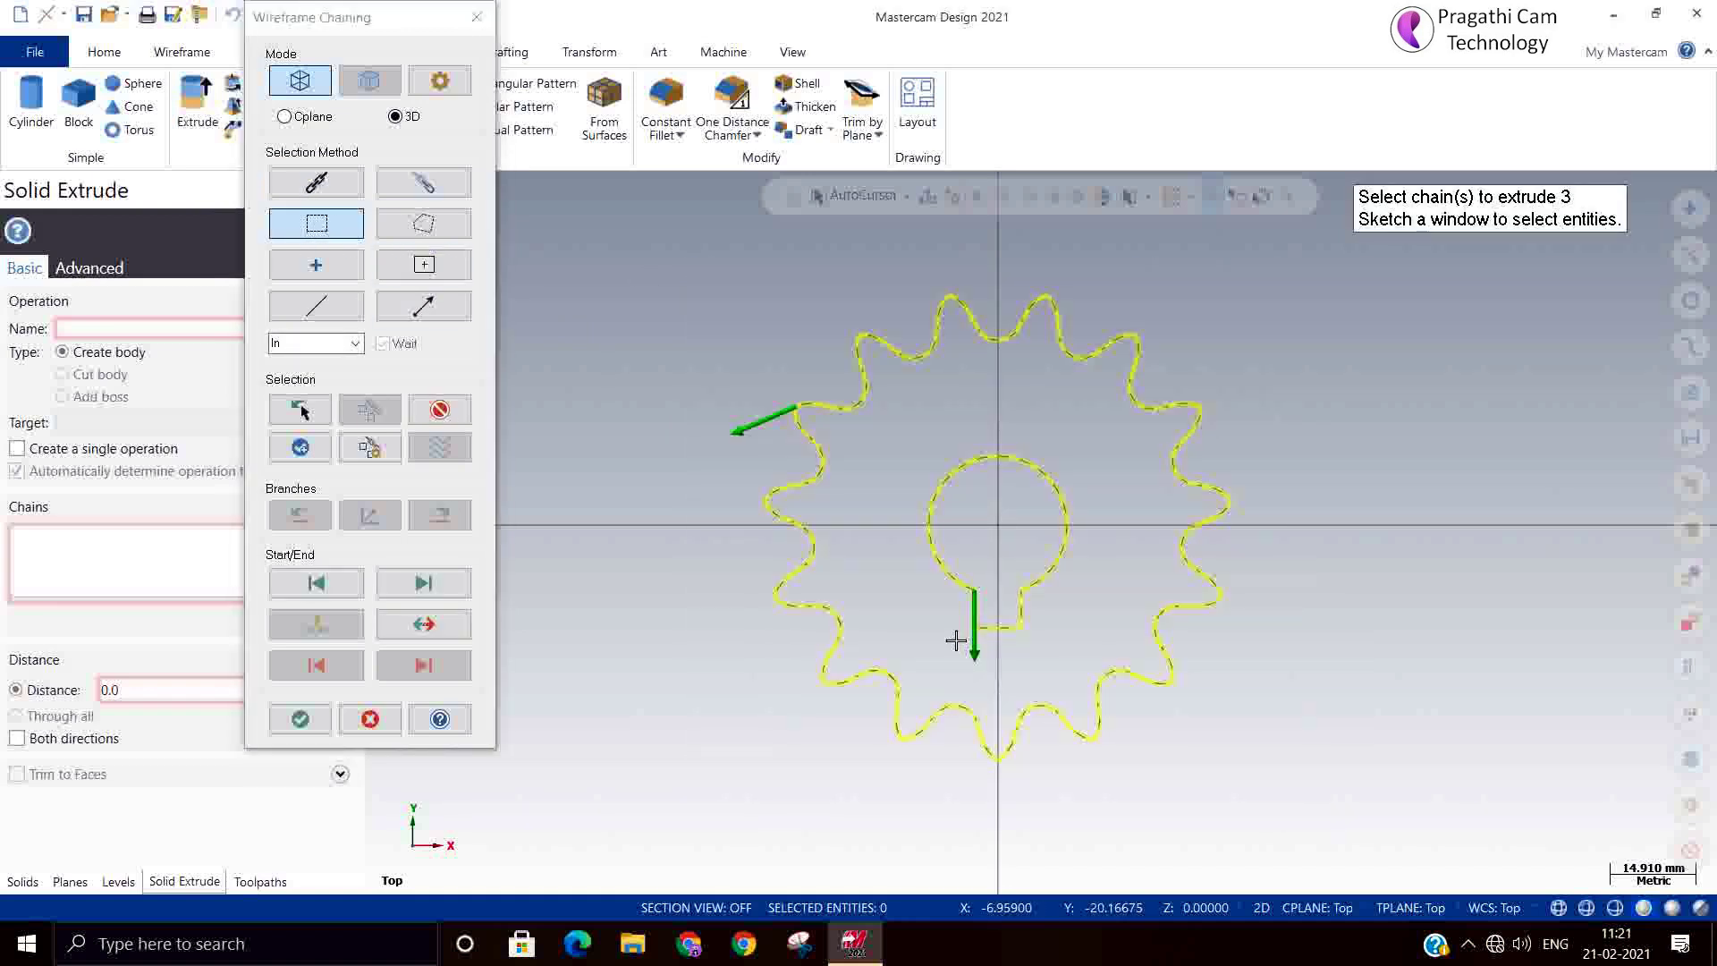
pyautogui.click(300, 718)
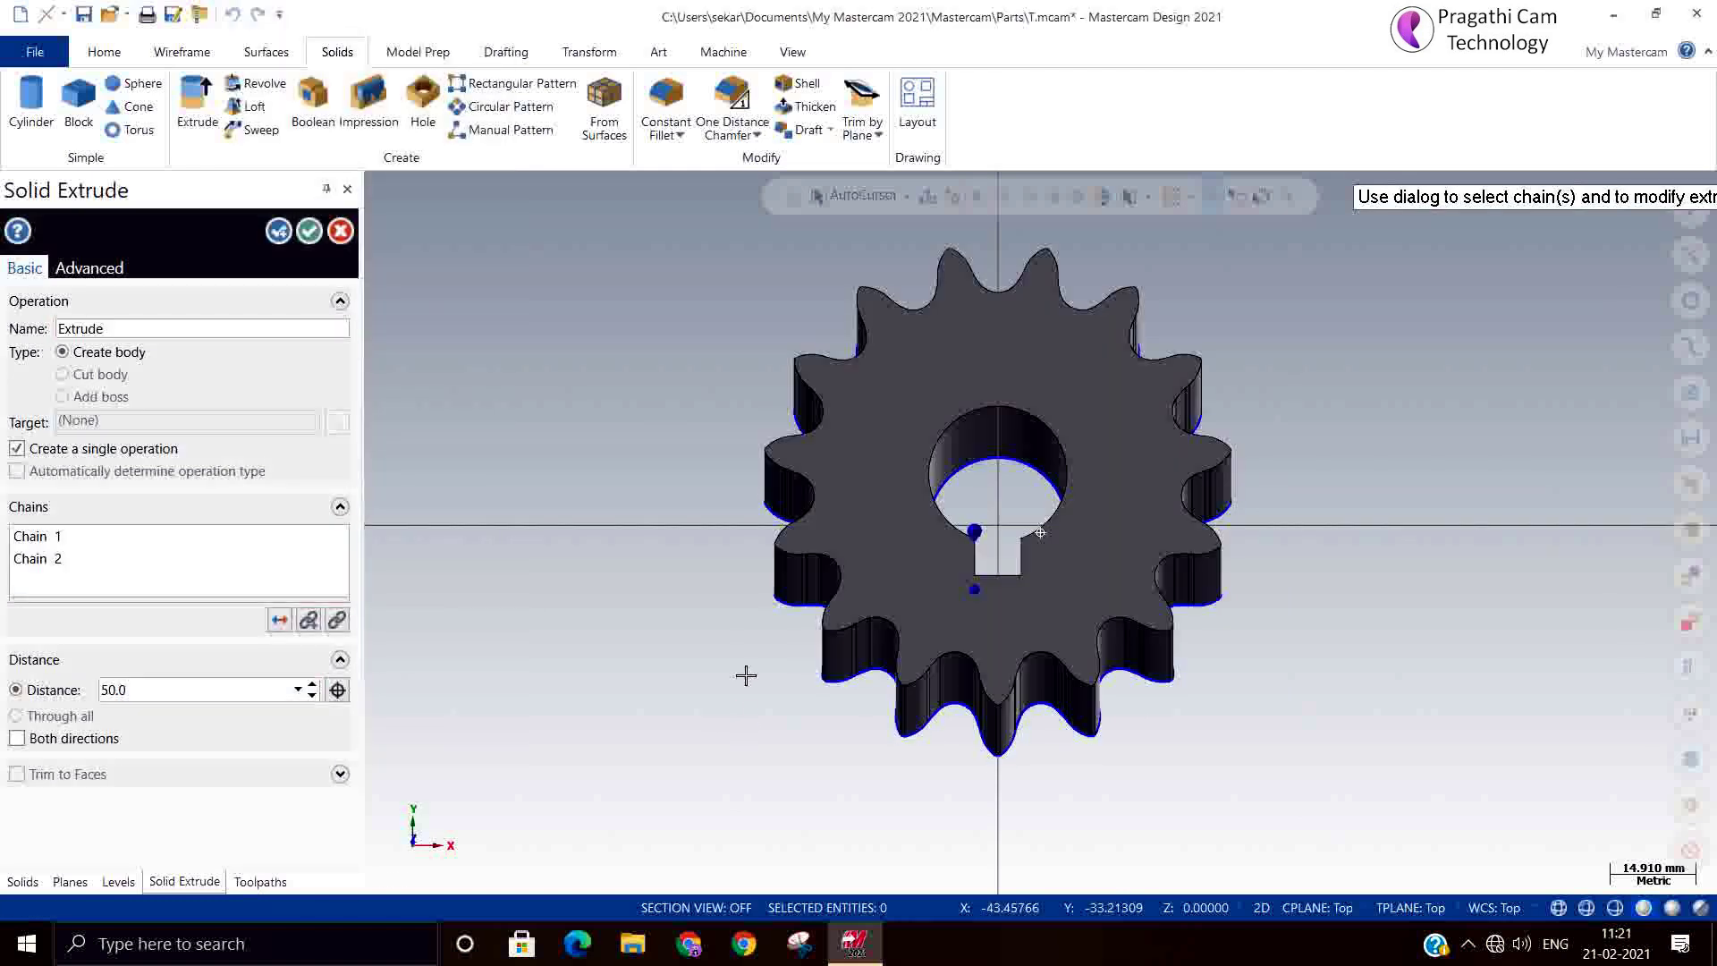
pyautogui.moveTo(746, 675); pyautogui.dragTo(826, 652, button='middle')
pyautogui.click(174, 688)
pyautogui.write('12.0')
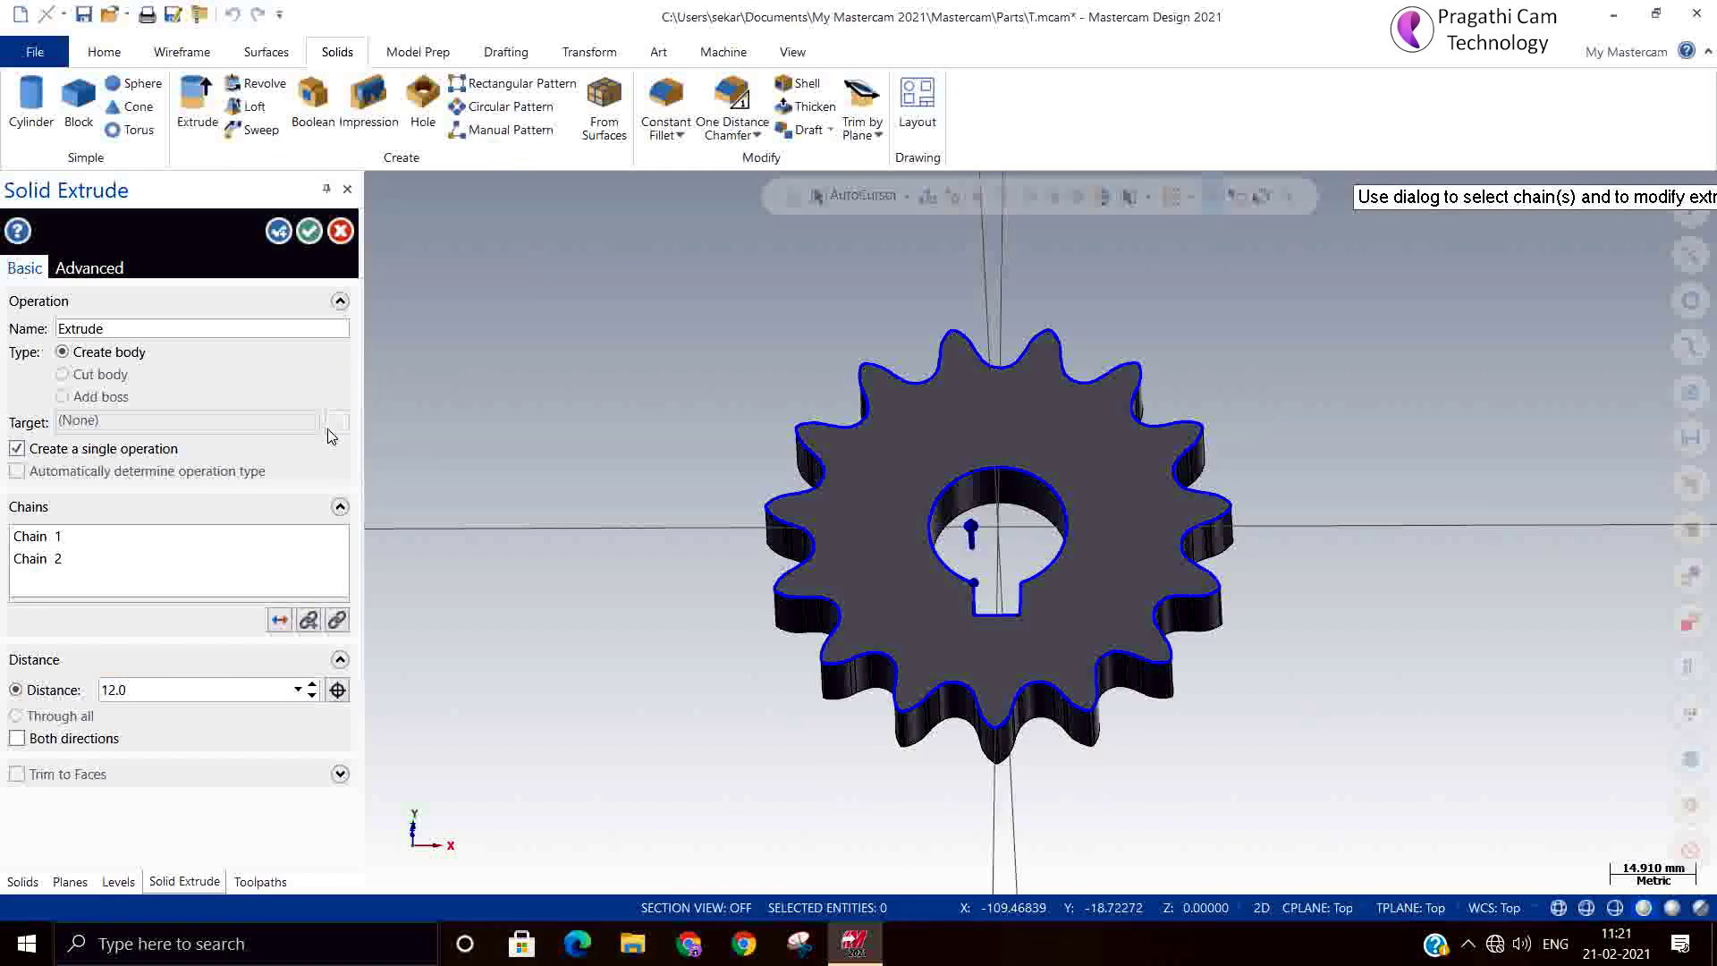
pyautogui.click(309, 231)
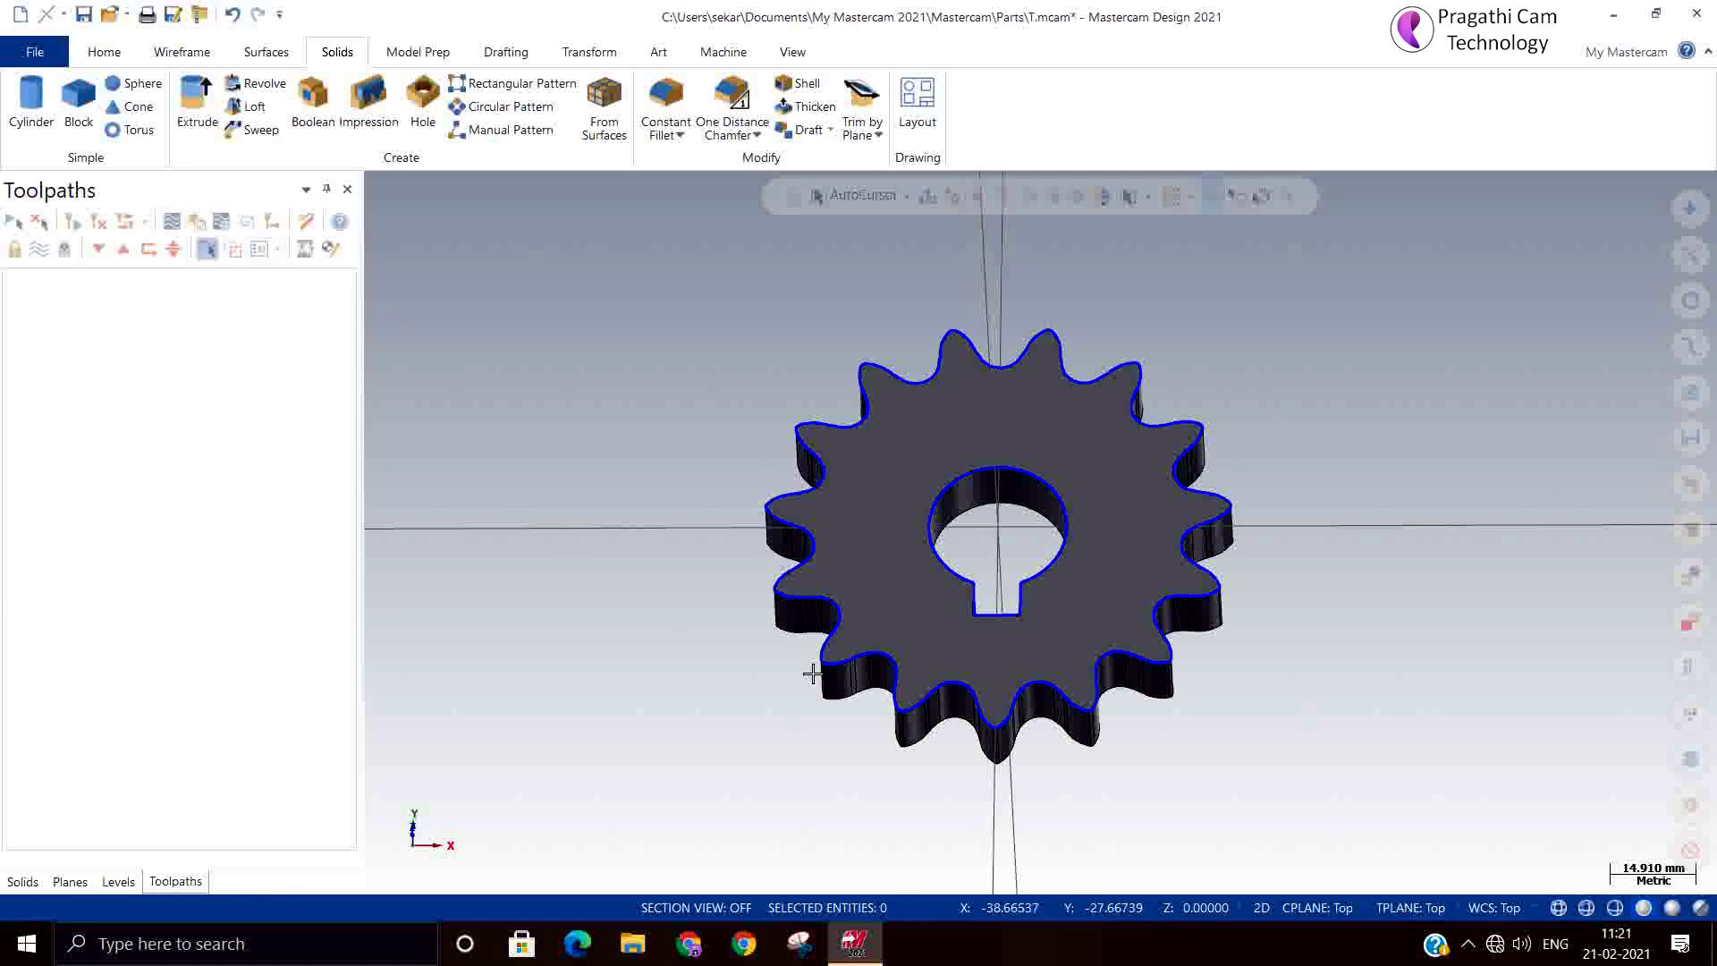
# Set the view to Isometric (WCS)
pyautogui.moveTo(1265, 719); pyautogui.dragTo(1197, 760, button='middle')
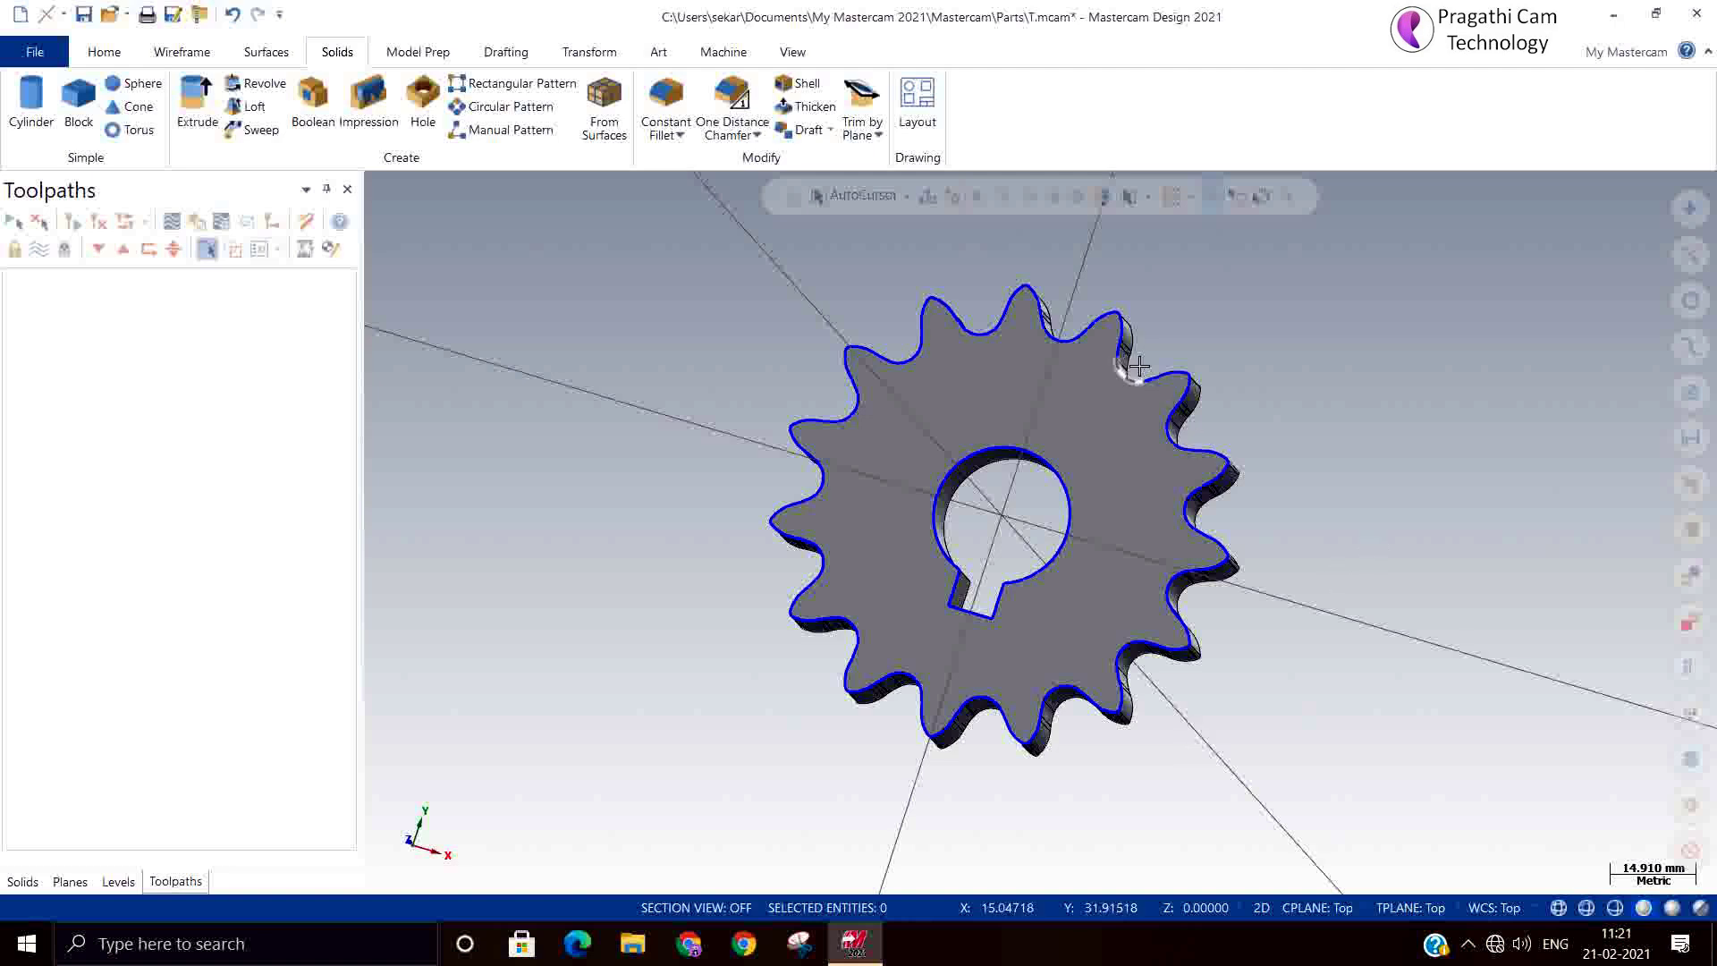
pyautogui.rightClick(571, 368)
pyautogui.click(647, 568)
pyautogui.scroll(2, 644, 568)
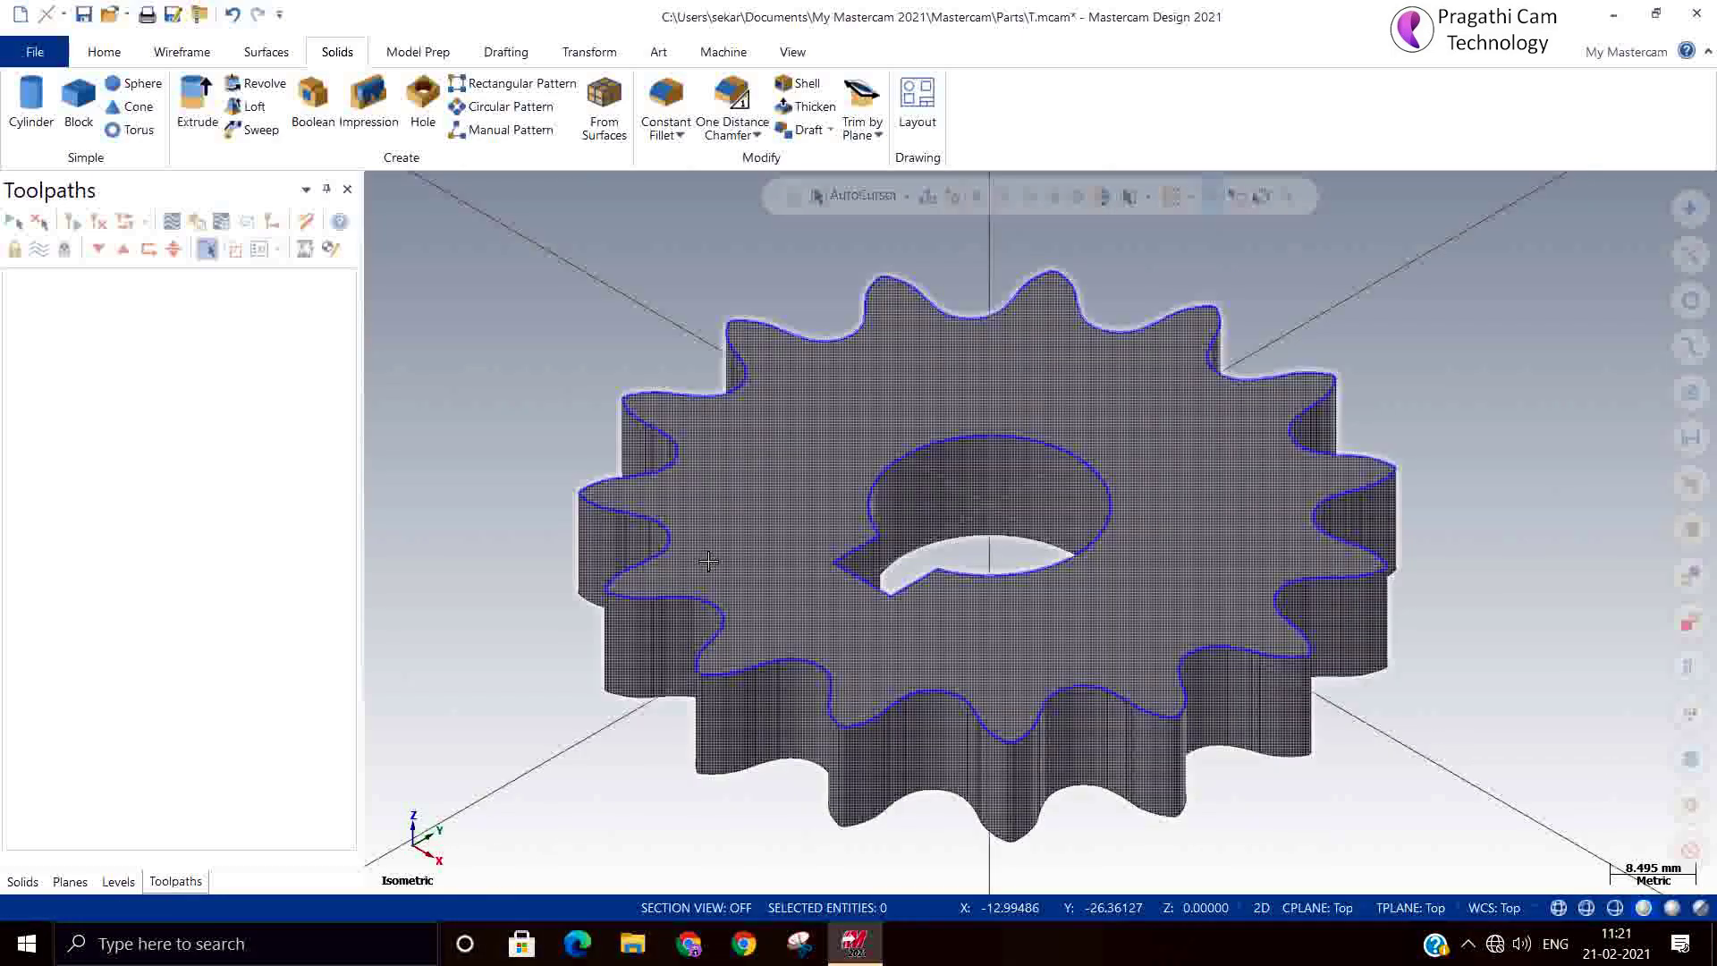
pyautogui.scroll(-1, 708, 561)
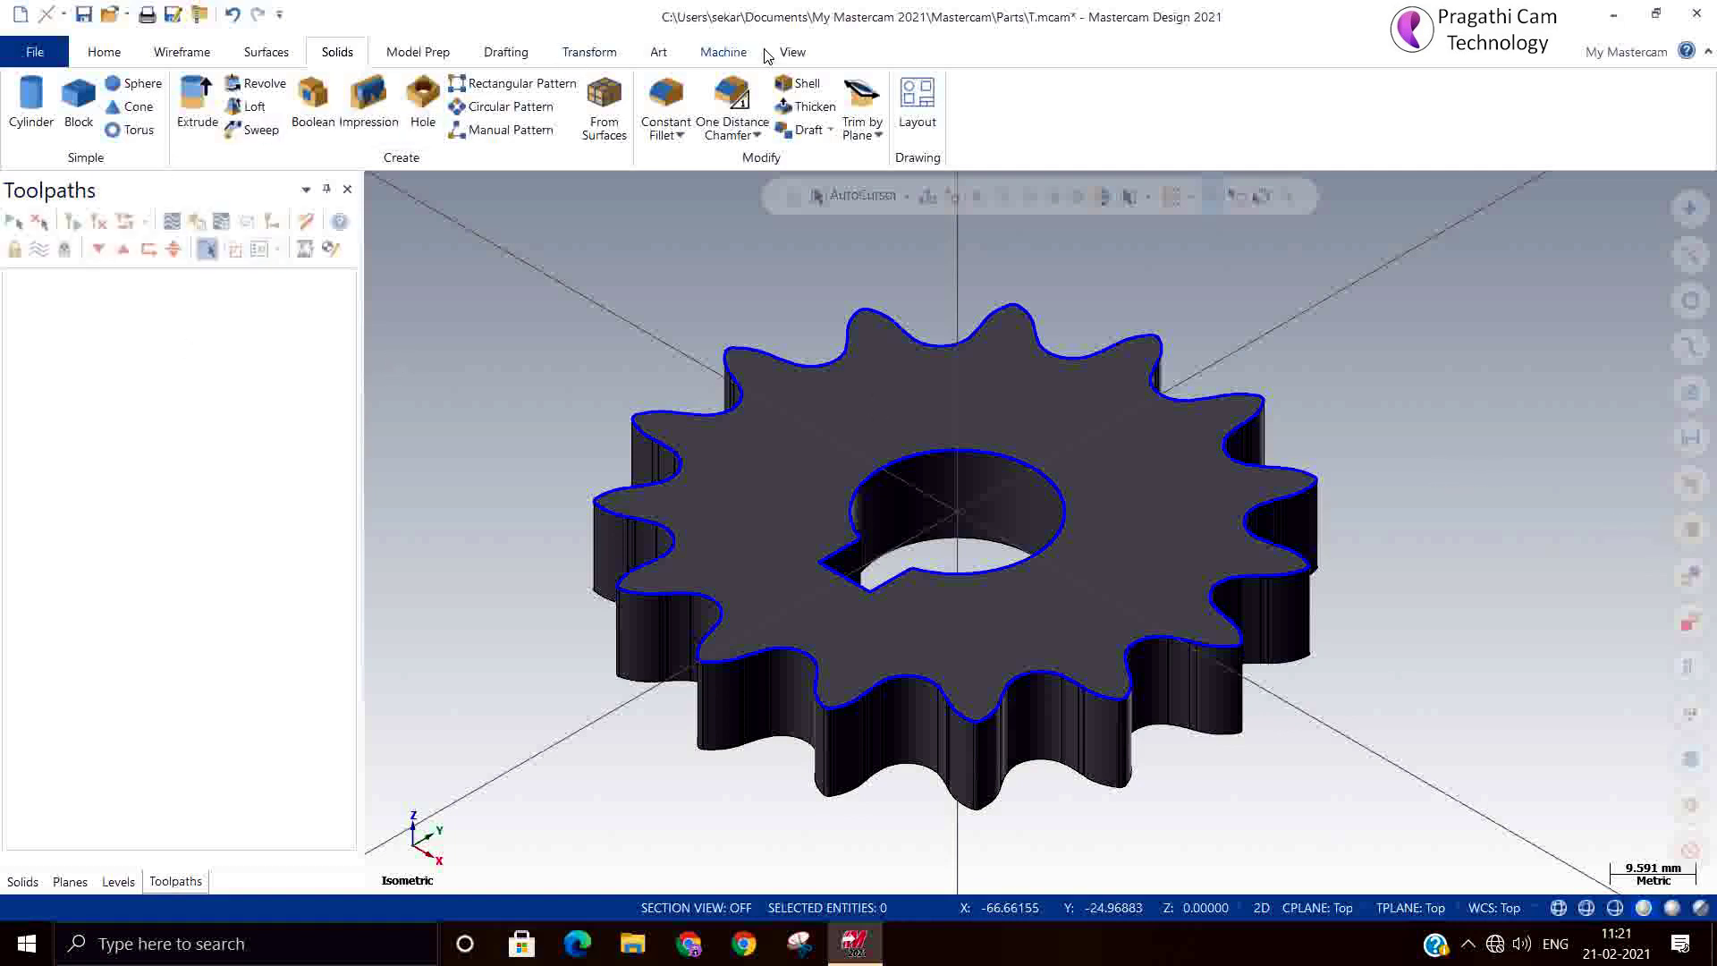
# Load the default Mill machine definition
pyautogui.click(723, 56)
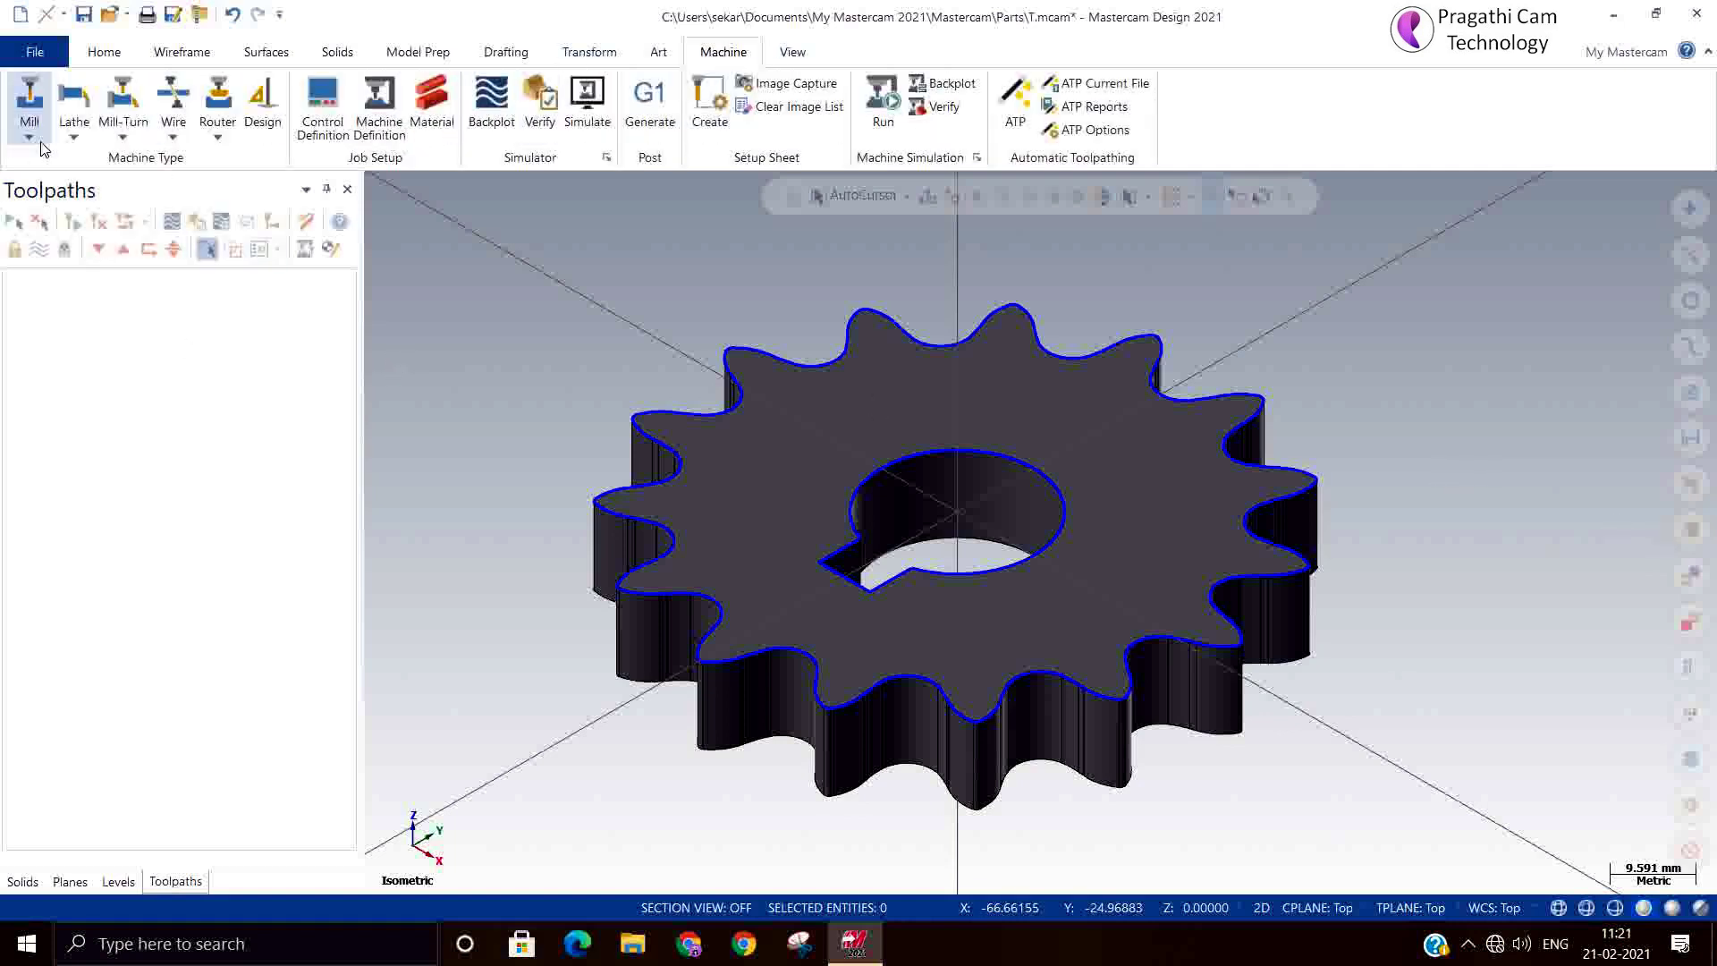
pyautogui.click(30, 134)
pyautogui.click(43, 161)
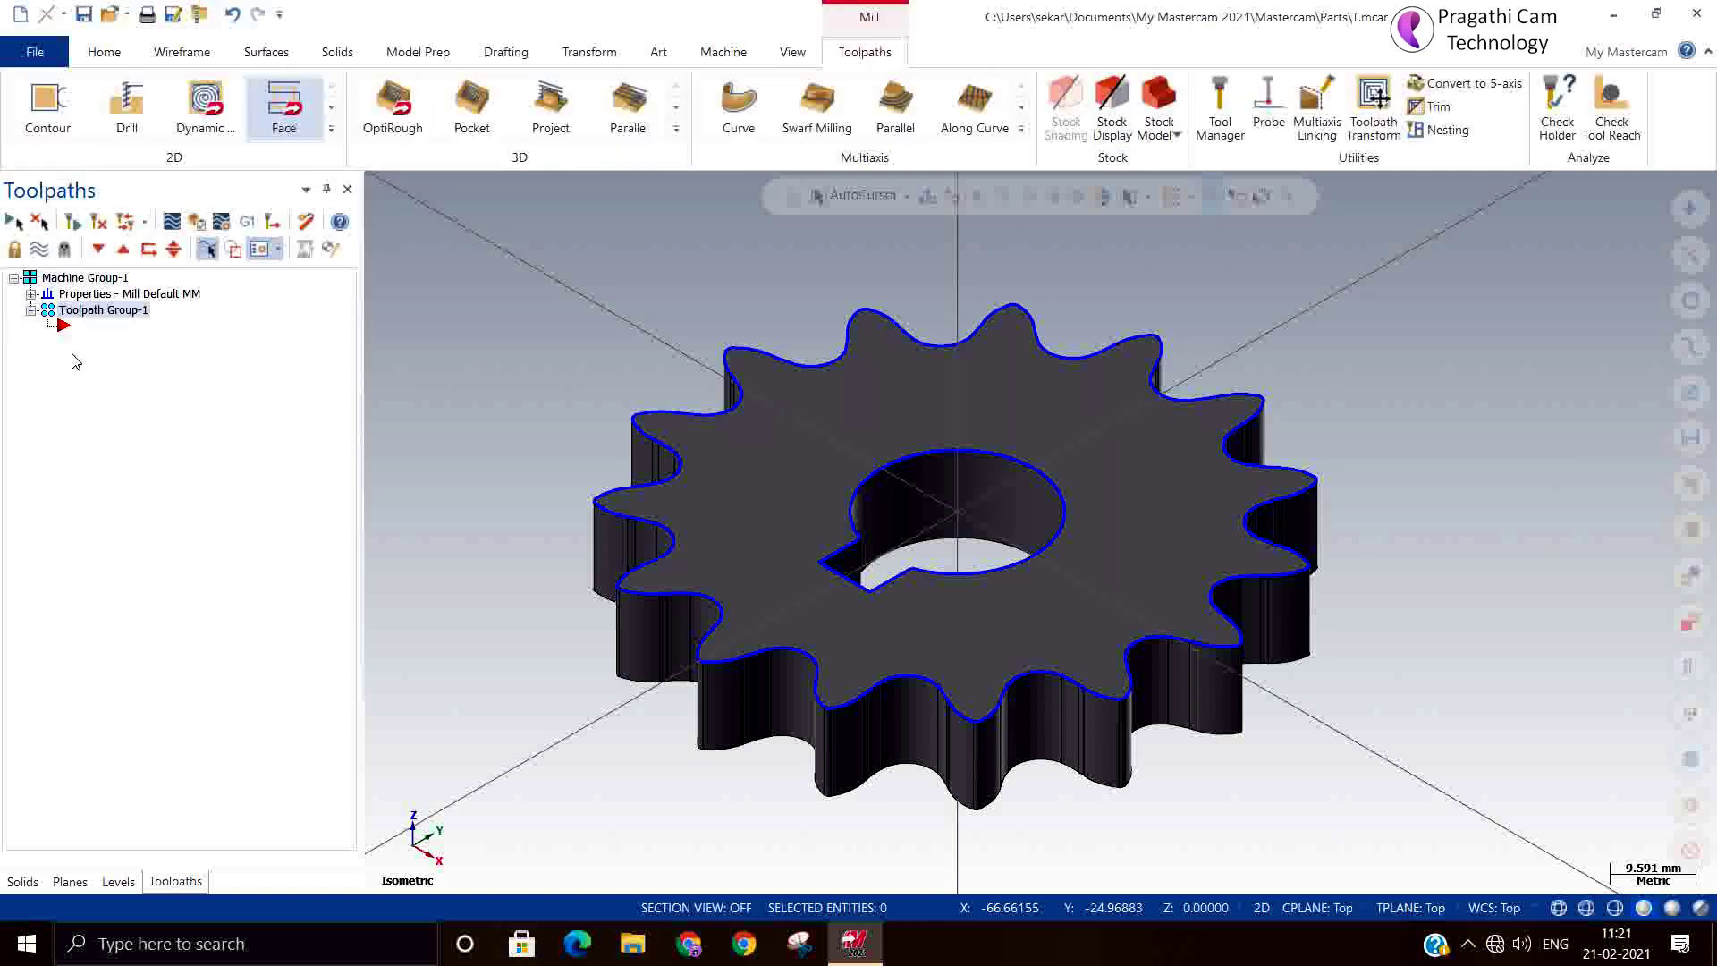
# Add a 2D High Speed Dynamic Contour toolpath and start wireframe chaining its machining region
pyautogui.rightClick(106, 365)
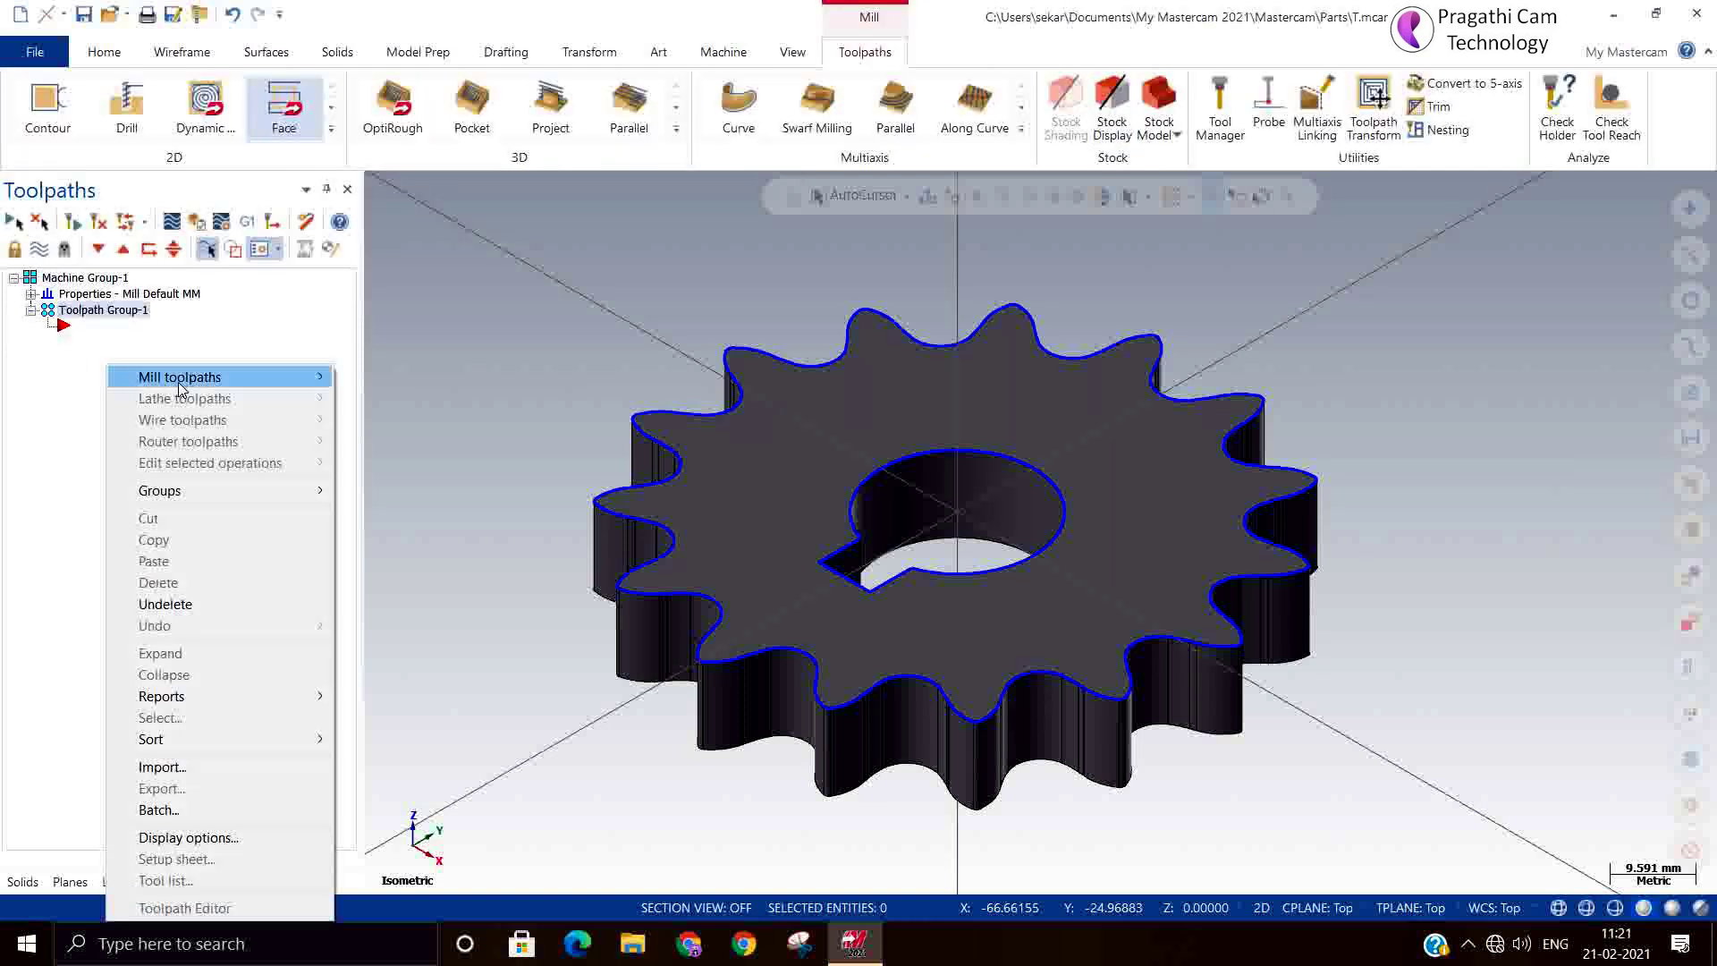
pyautogui.moveTo(185, 383)
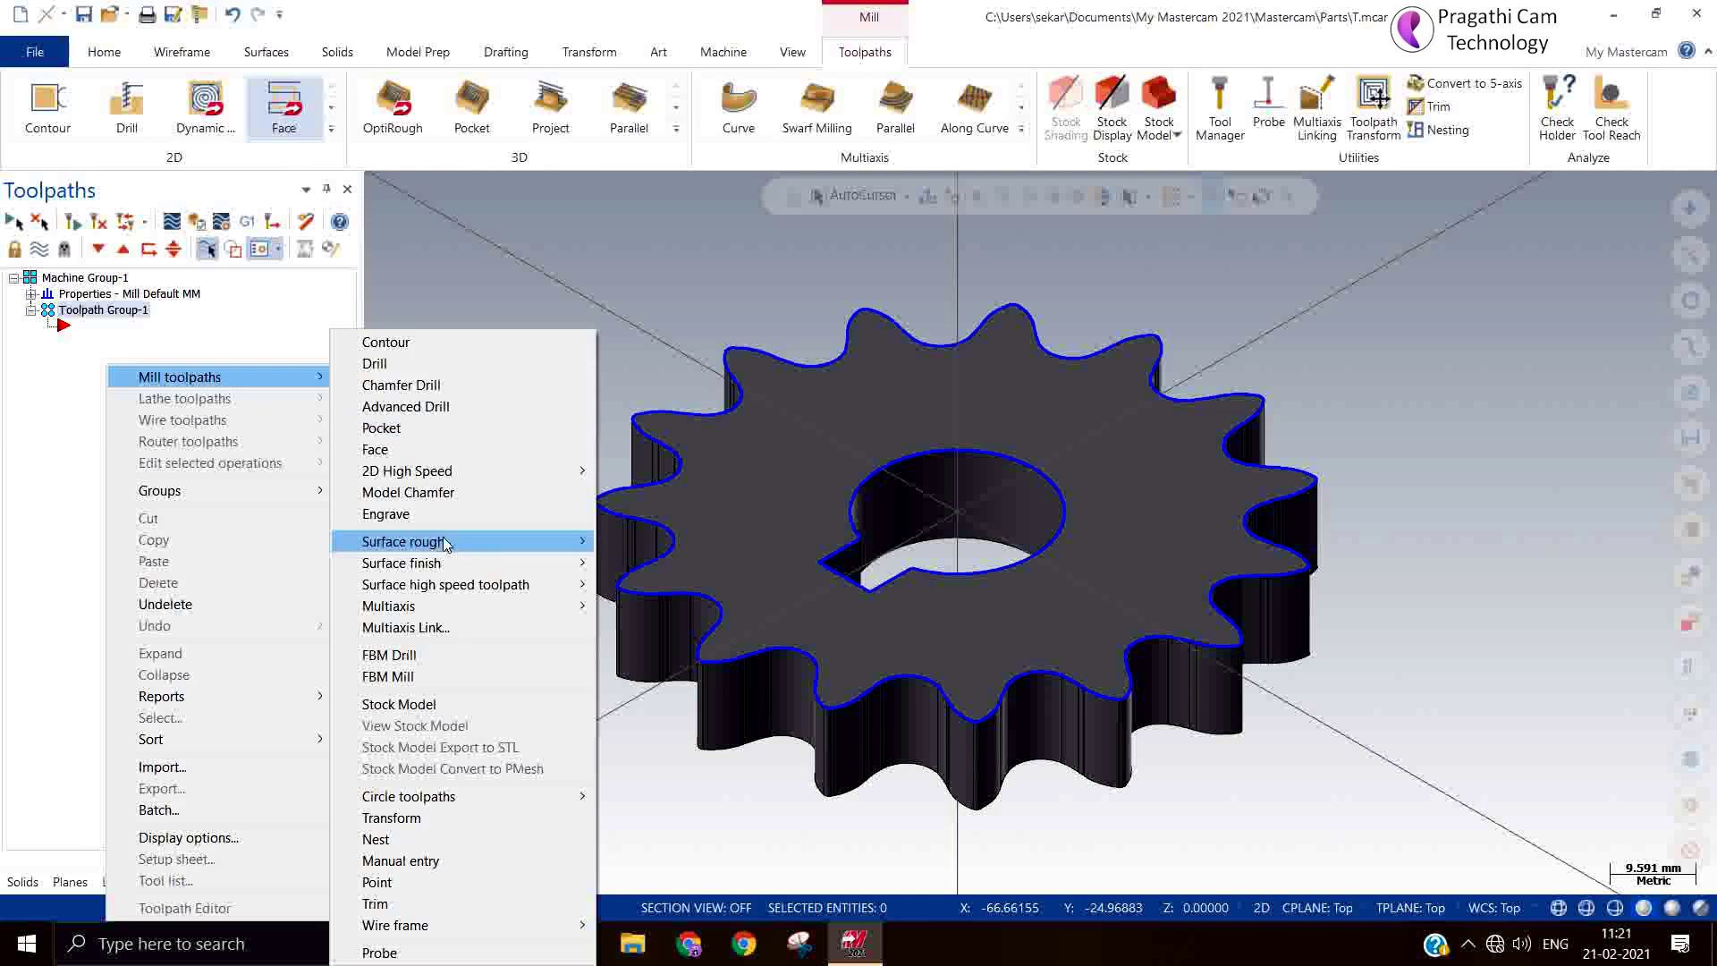
pyautogui.moveTo(462, 475)
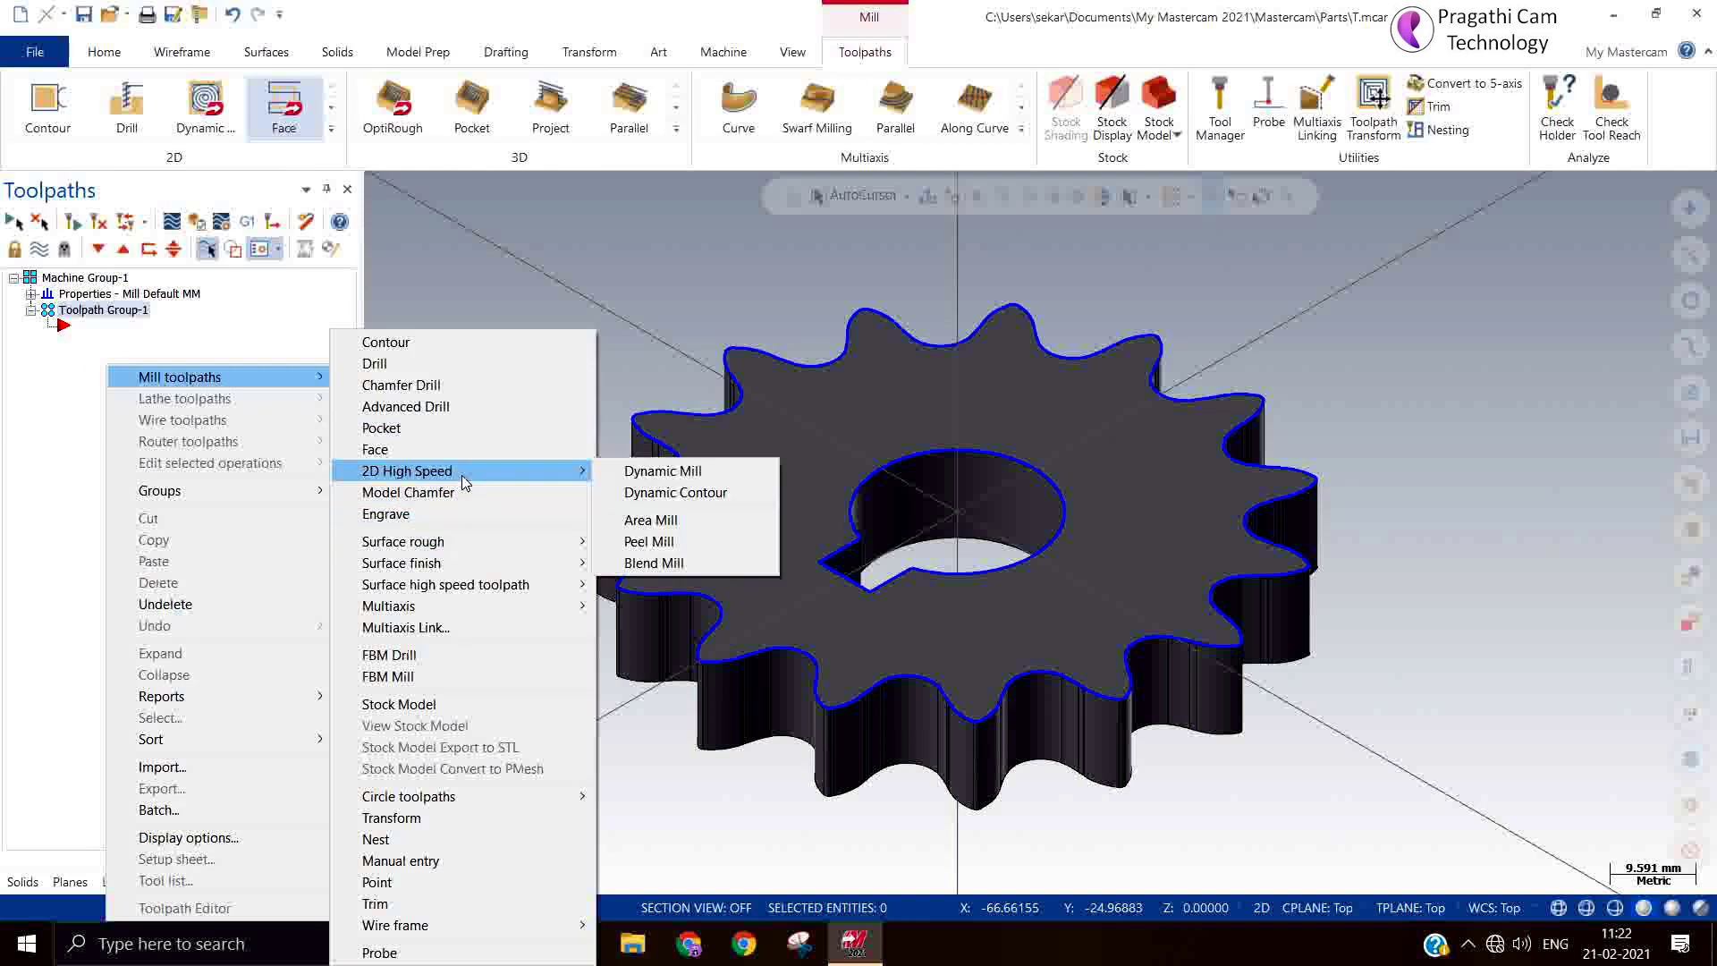
pyautogui.click(638, 496)
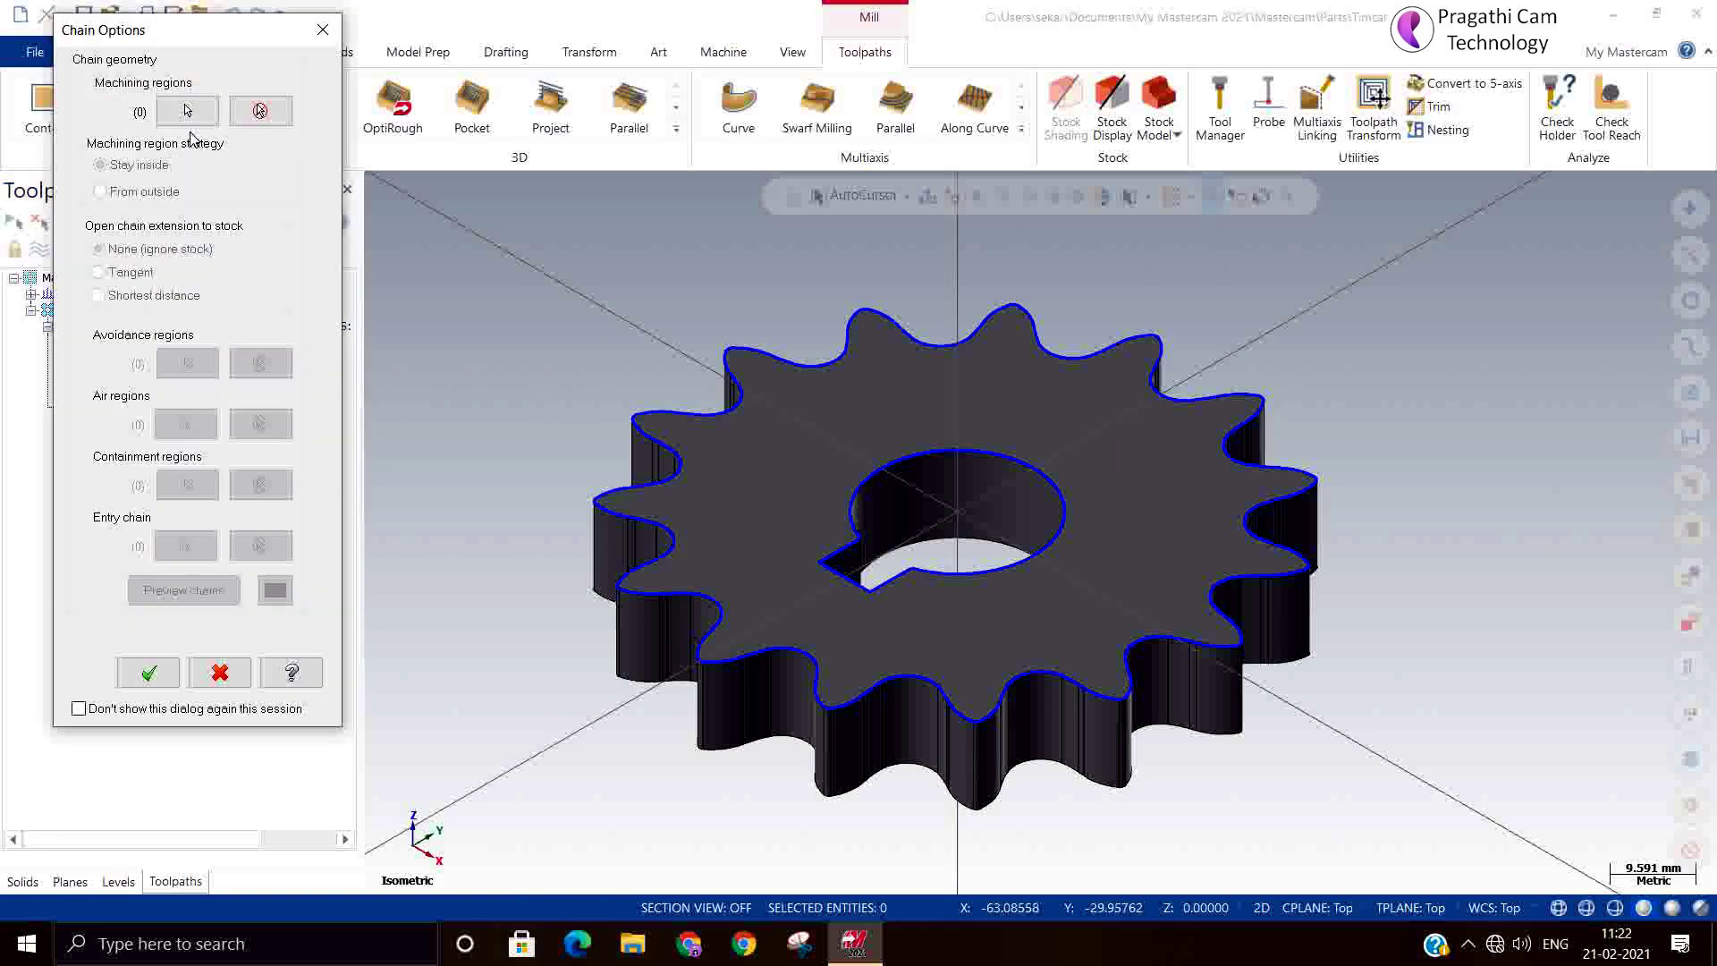
pyautogui.click(187, 111)
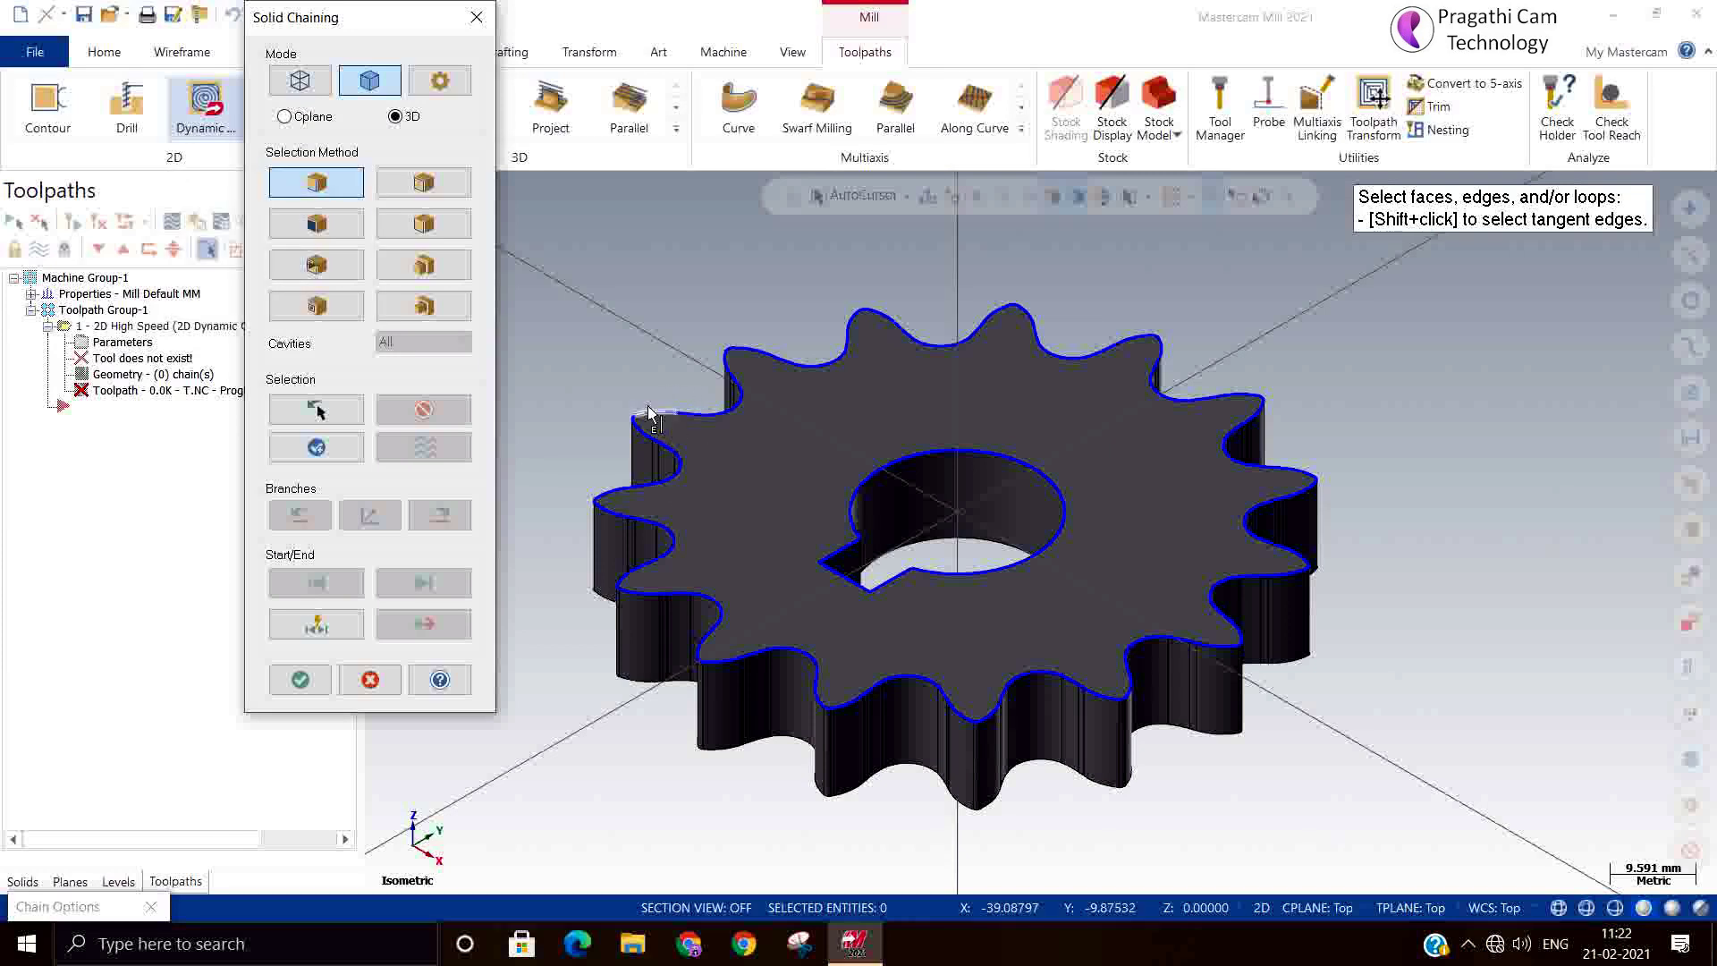
pyautogui.click(300, 81)
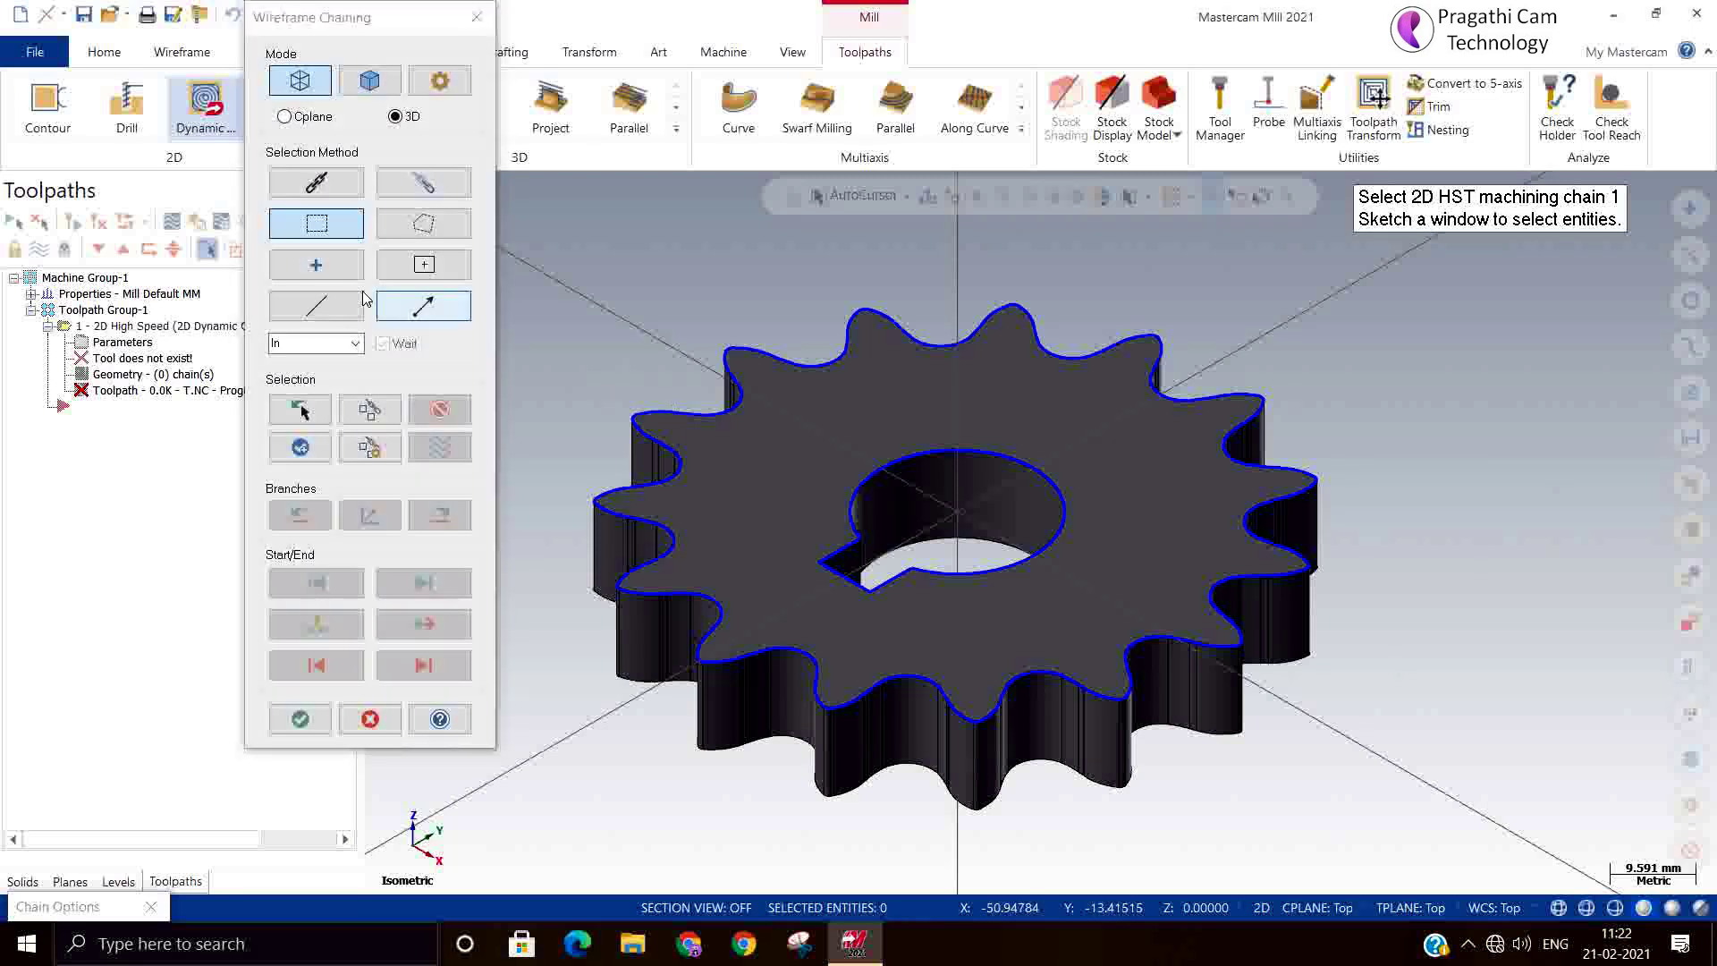
# Chain the gear's outer contour, review the Tool page, and close the parameters dialog
pyautogui.click(315, 182)
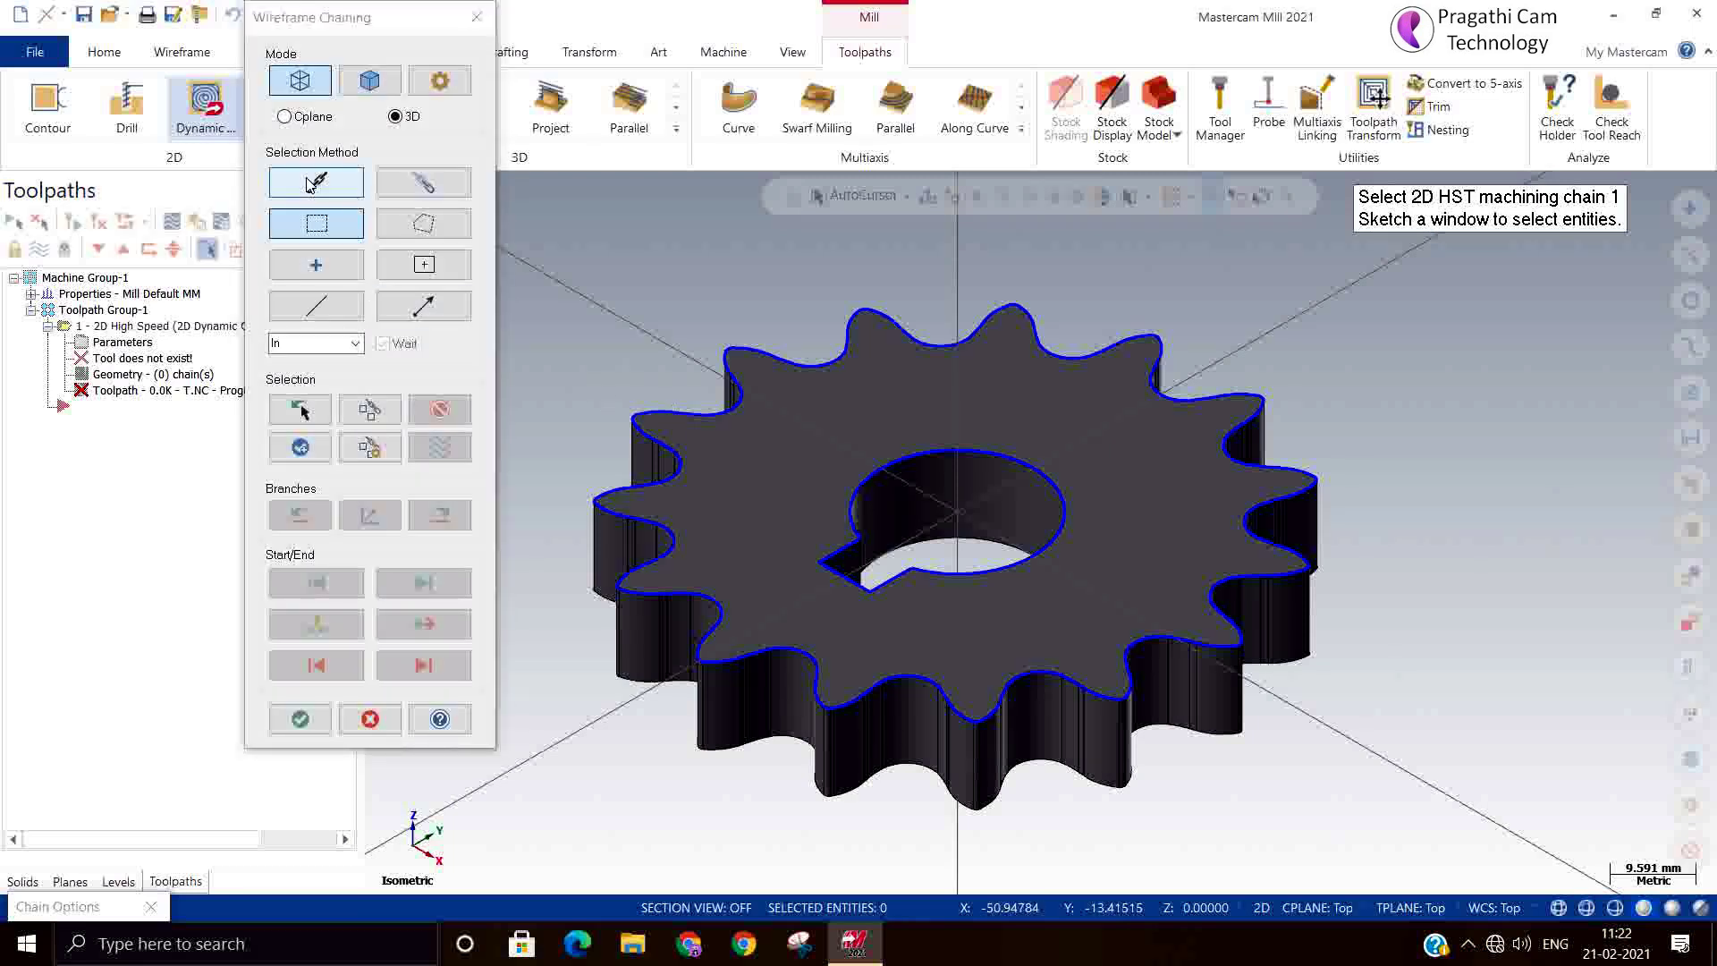
pyautogui.click(661, 407)
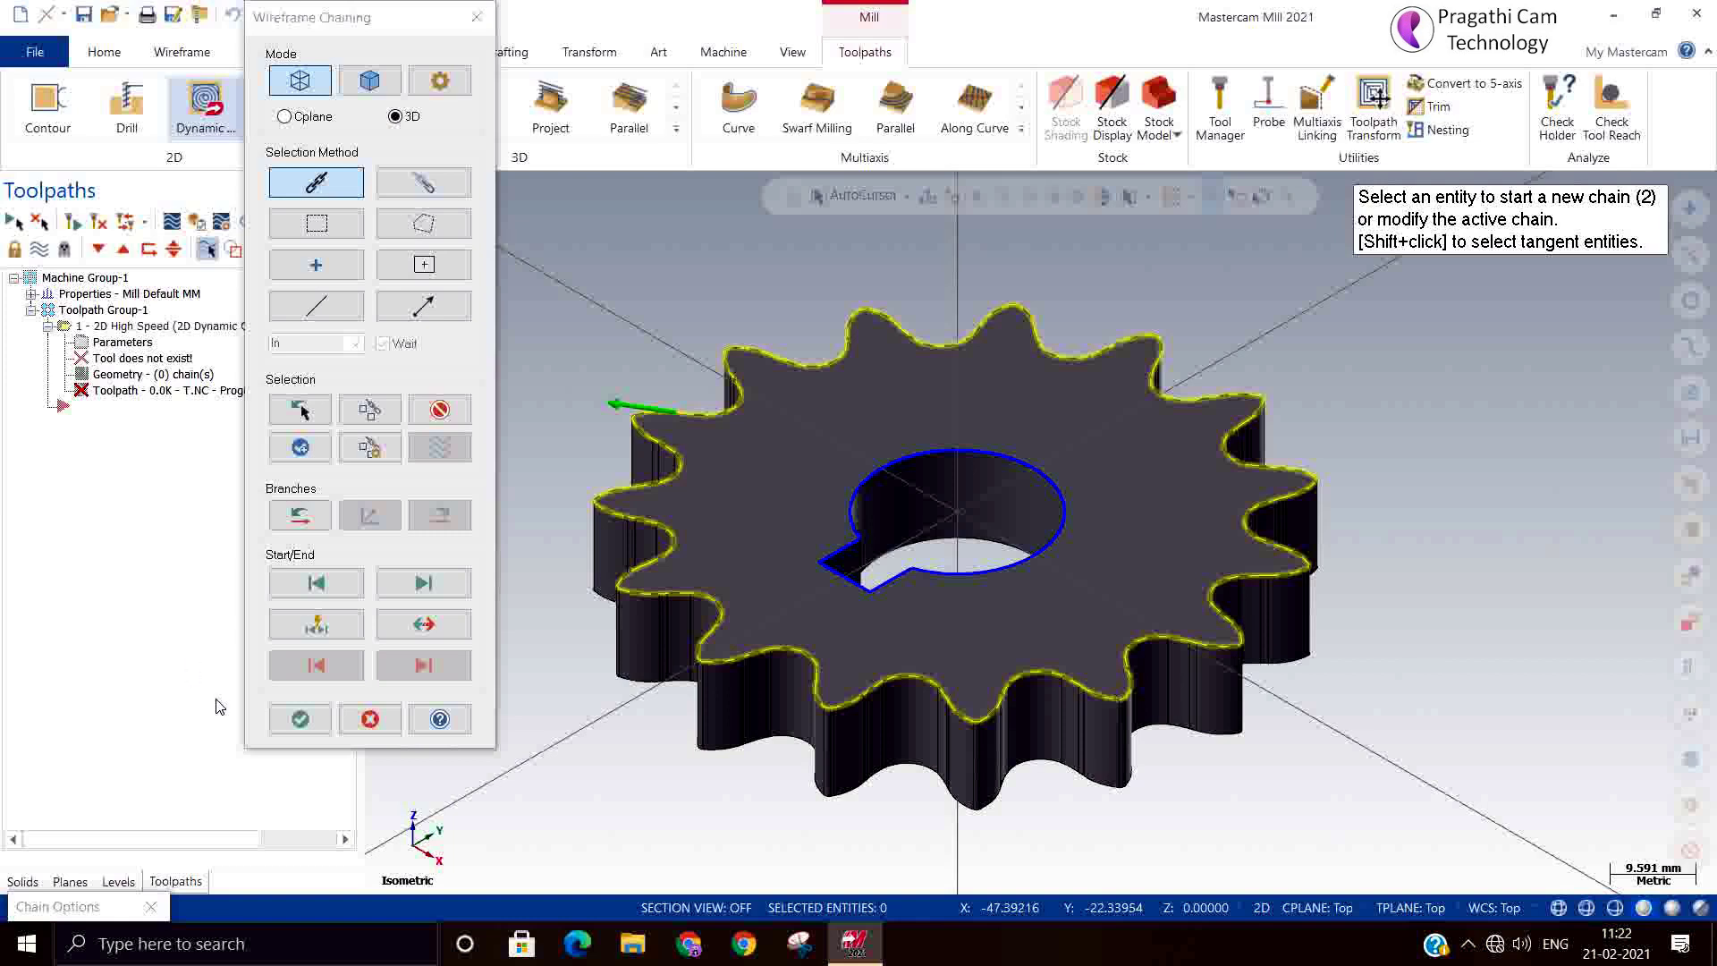
pyautogui.click(300, 720)
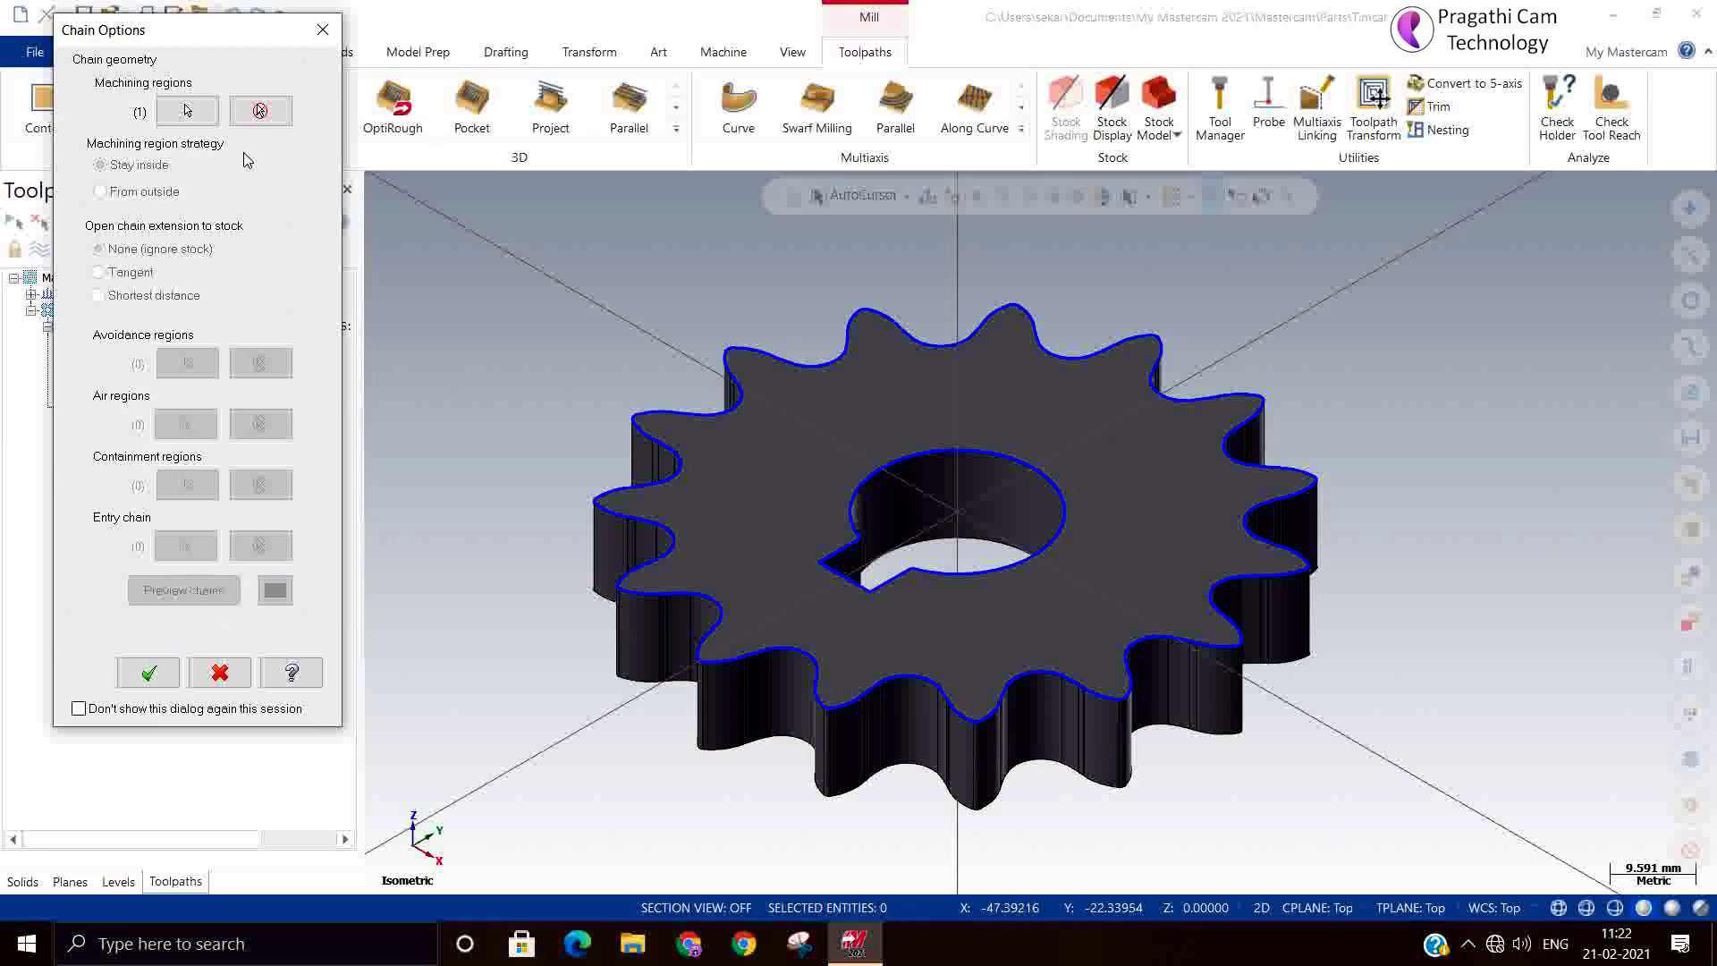
pyautogui.click(147, 677)
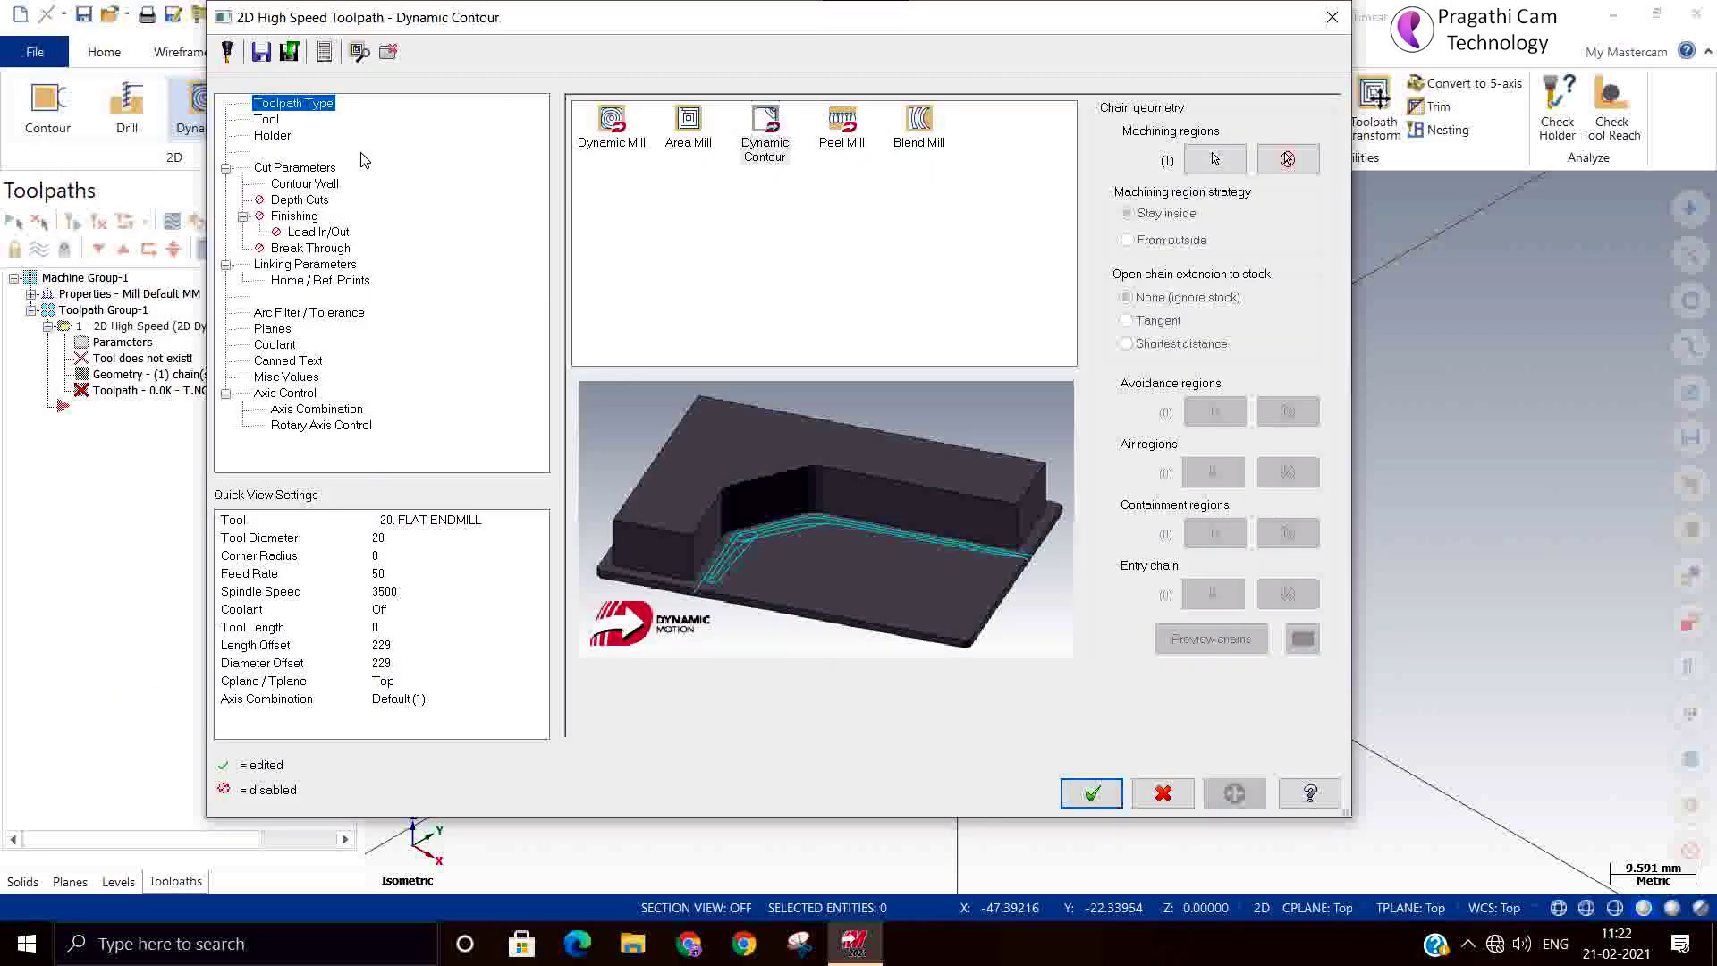
pyautogui.click(265, 120)
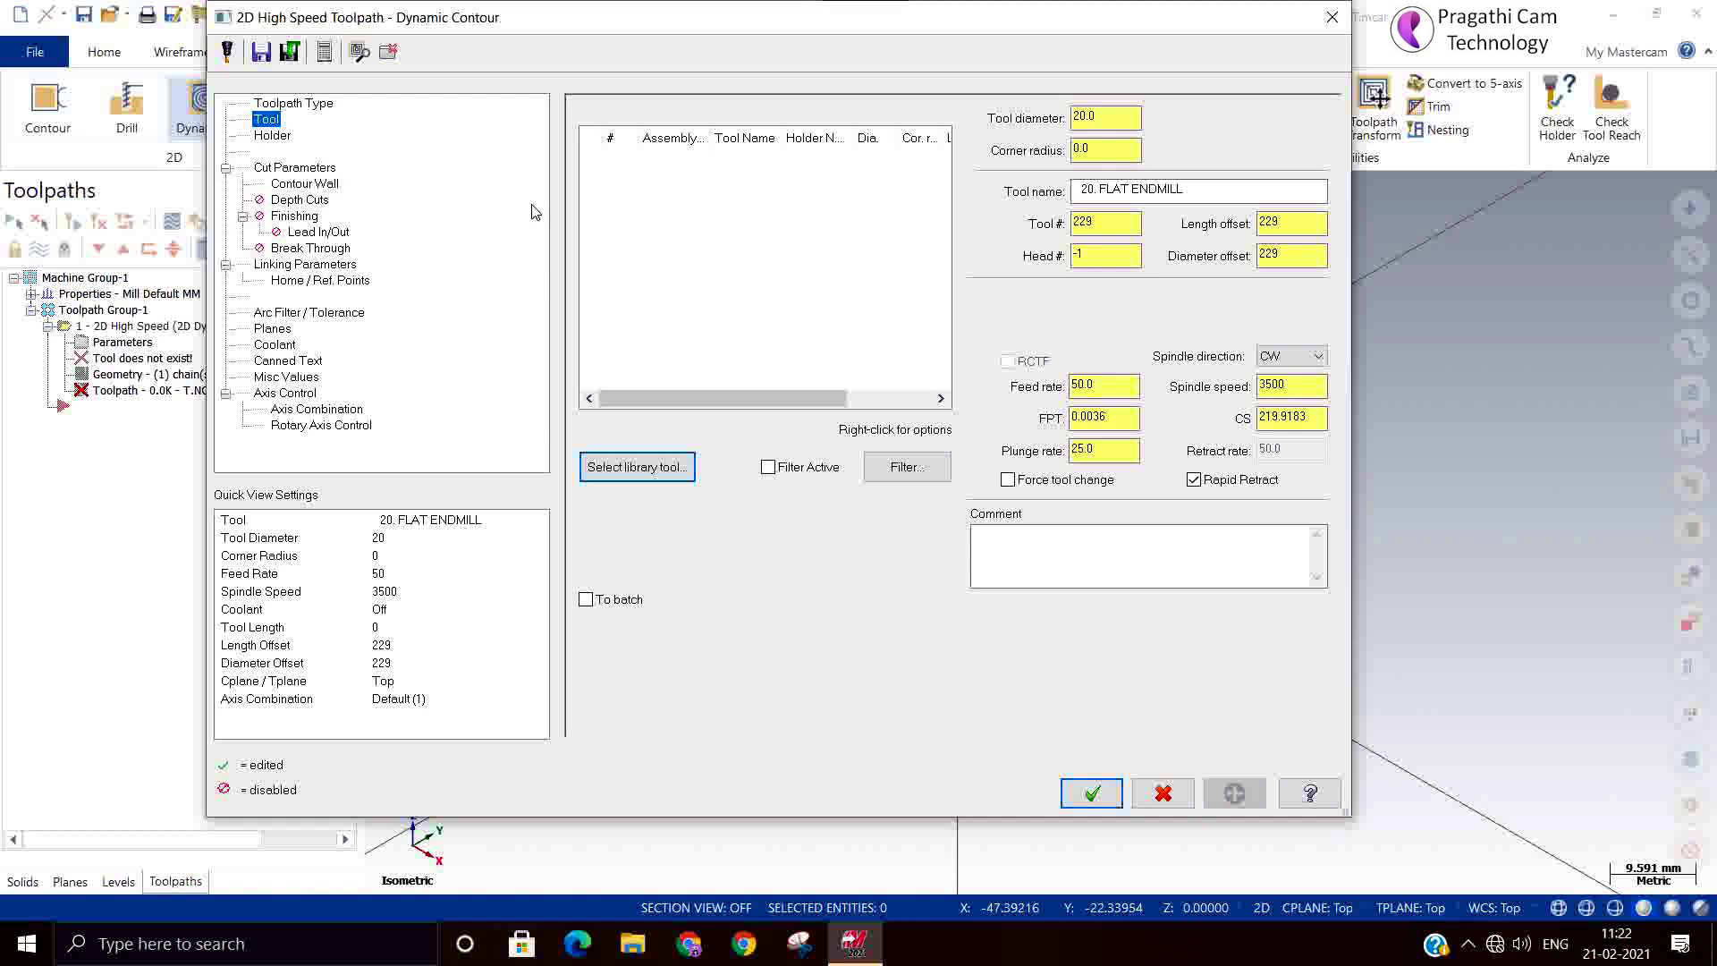
pyautogui.click(1327, 18)
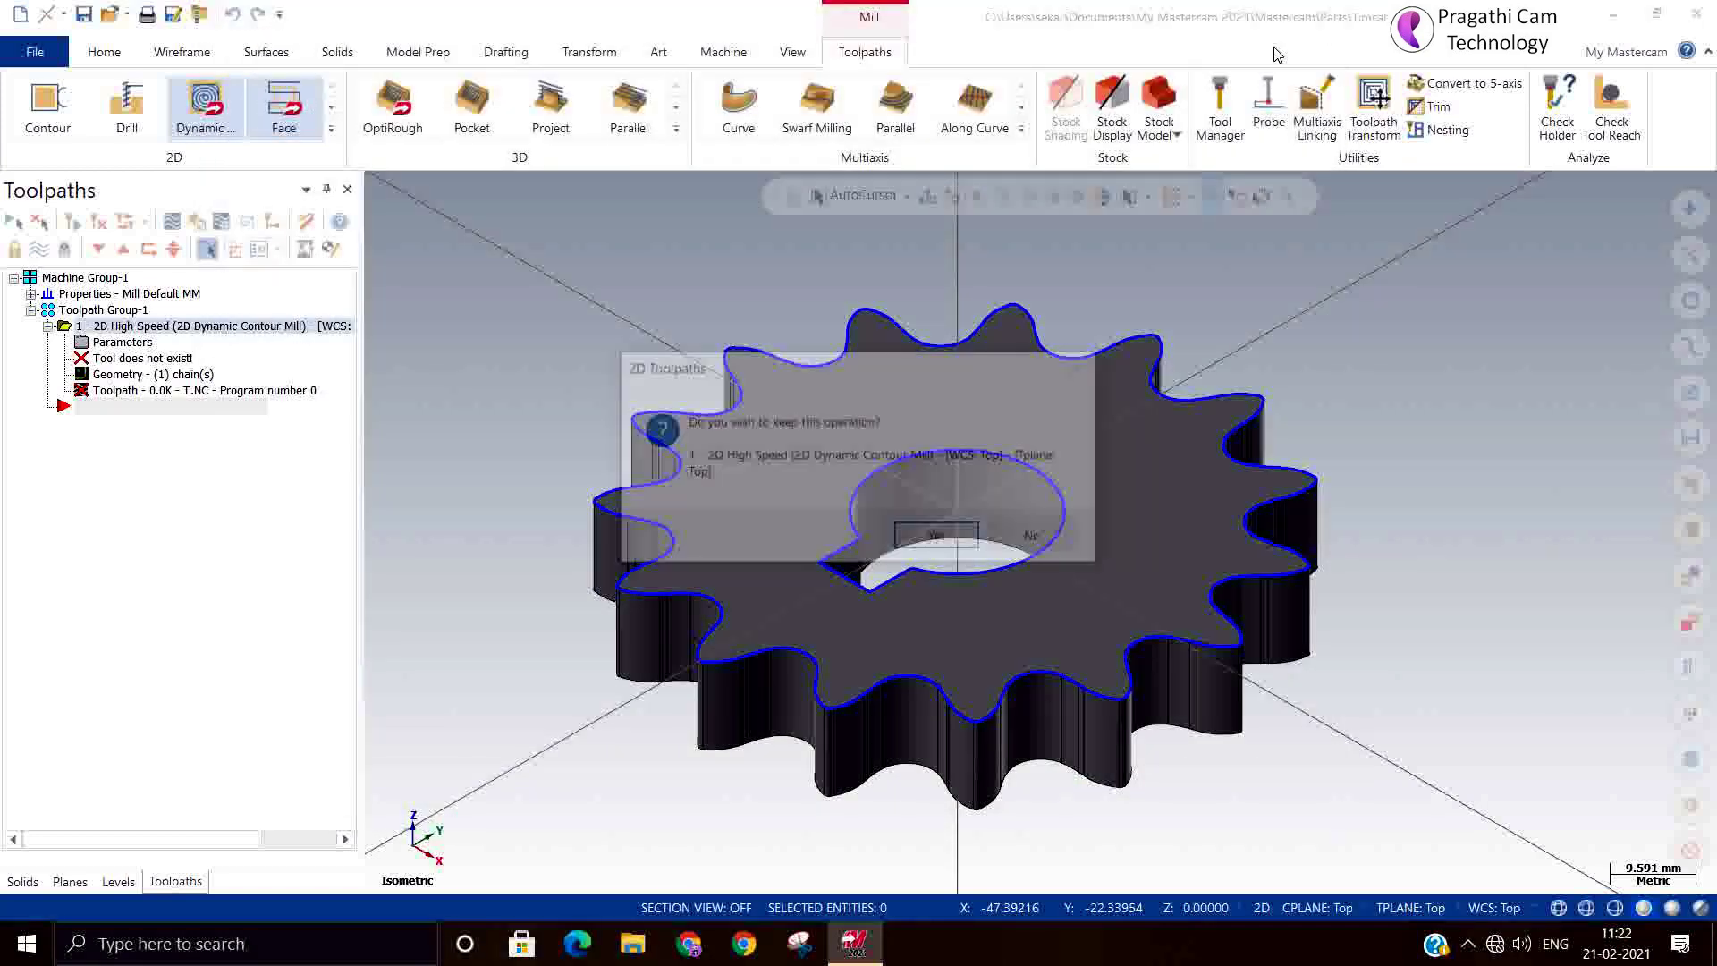
pyautogui.click(1033, 535)
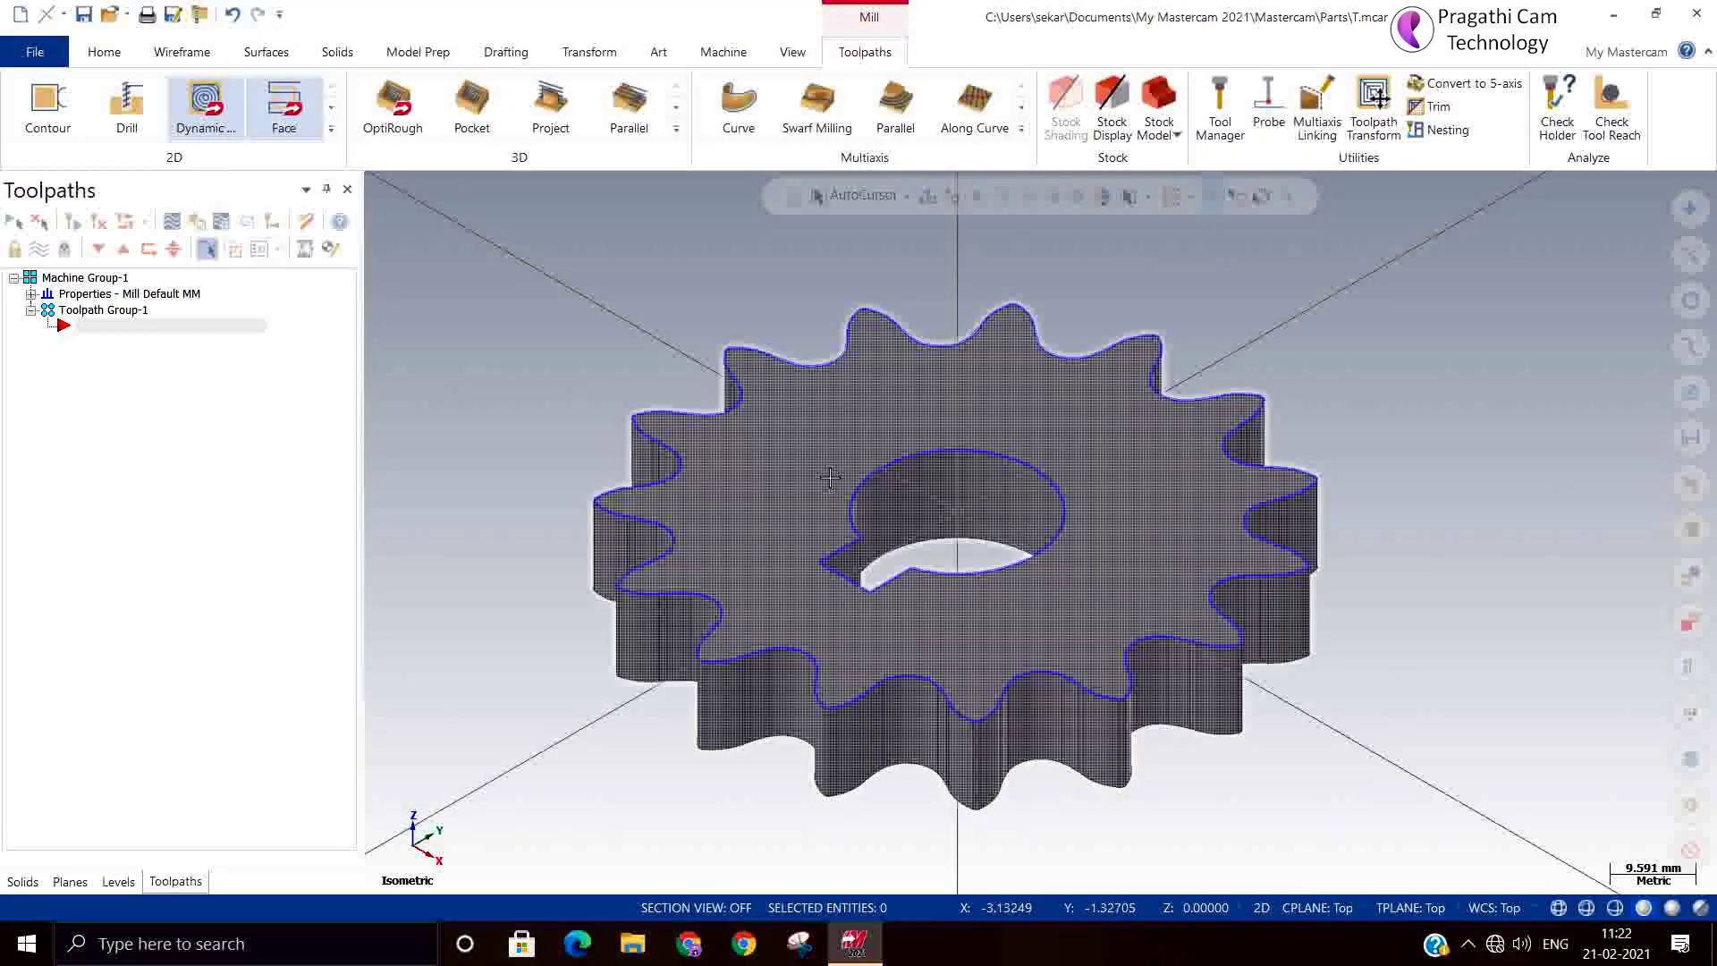
pyautogui.click(104, 52)
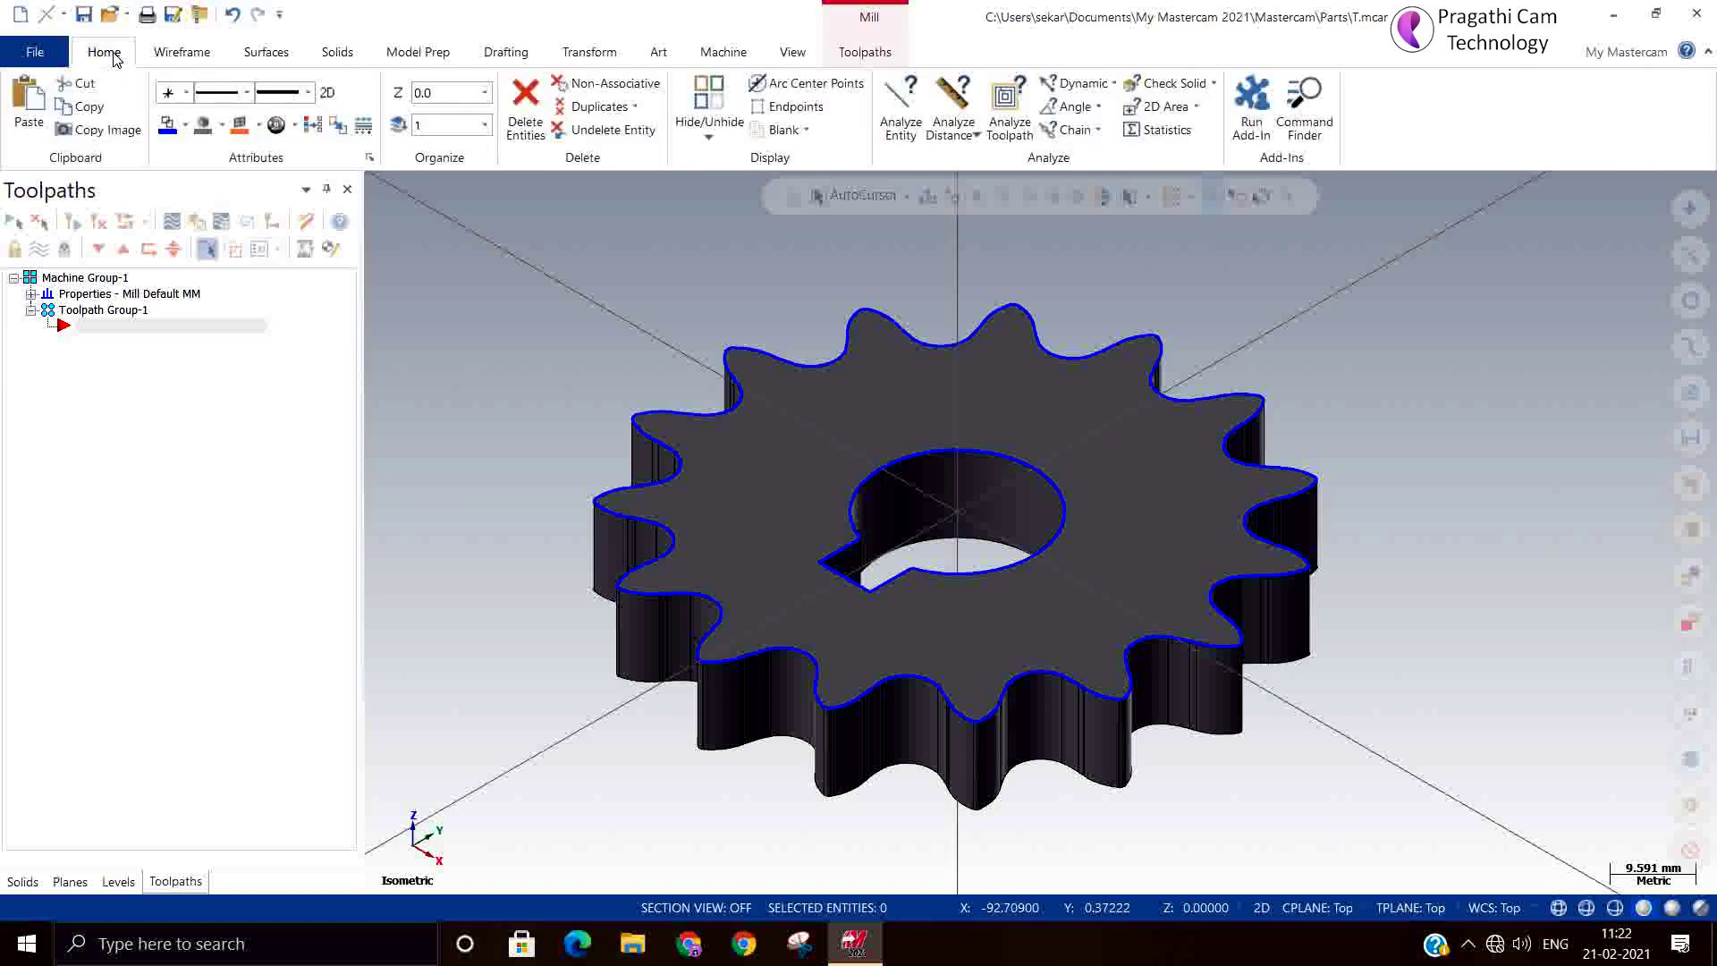
pyautogui.click(991, 142)
pyautogui.scroll(2, 715, 601)
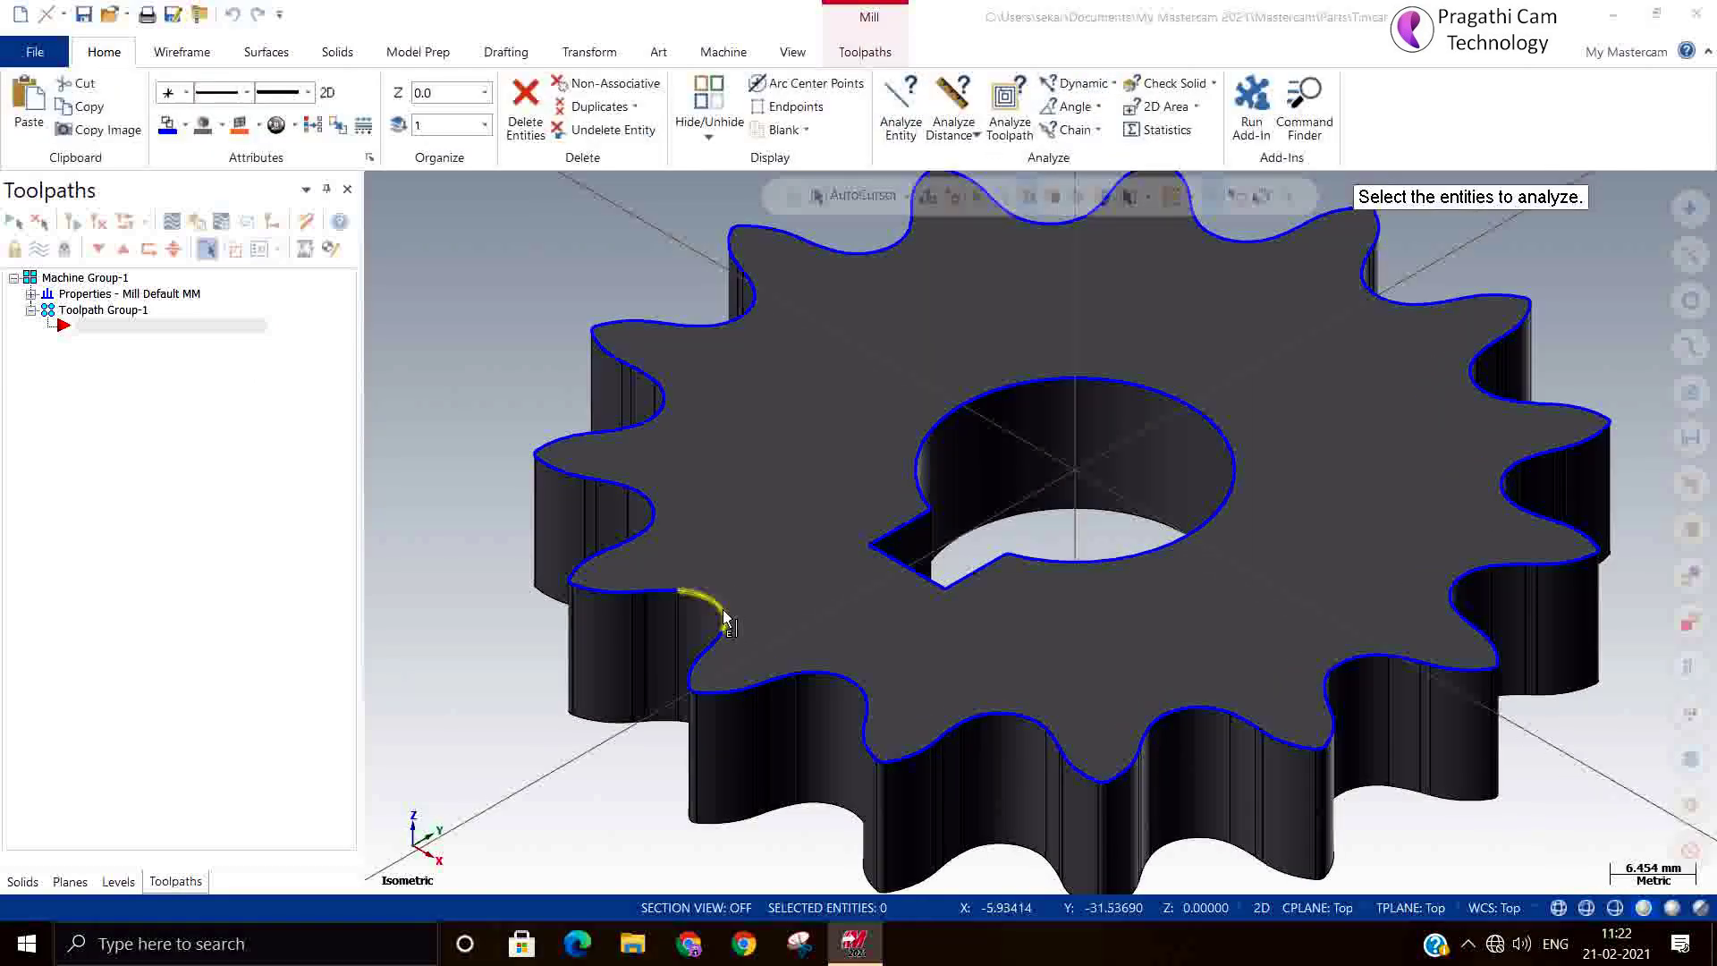
pyautogui.click(725, 617)
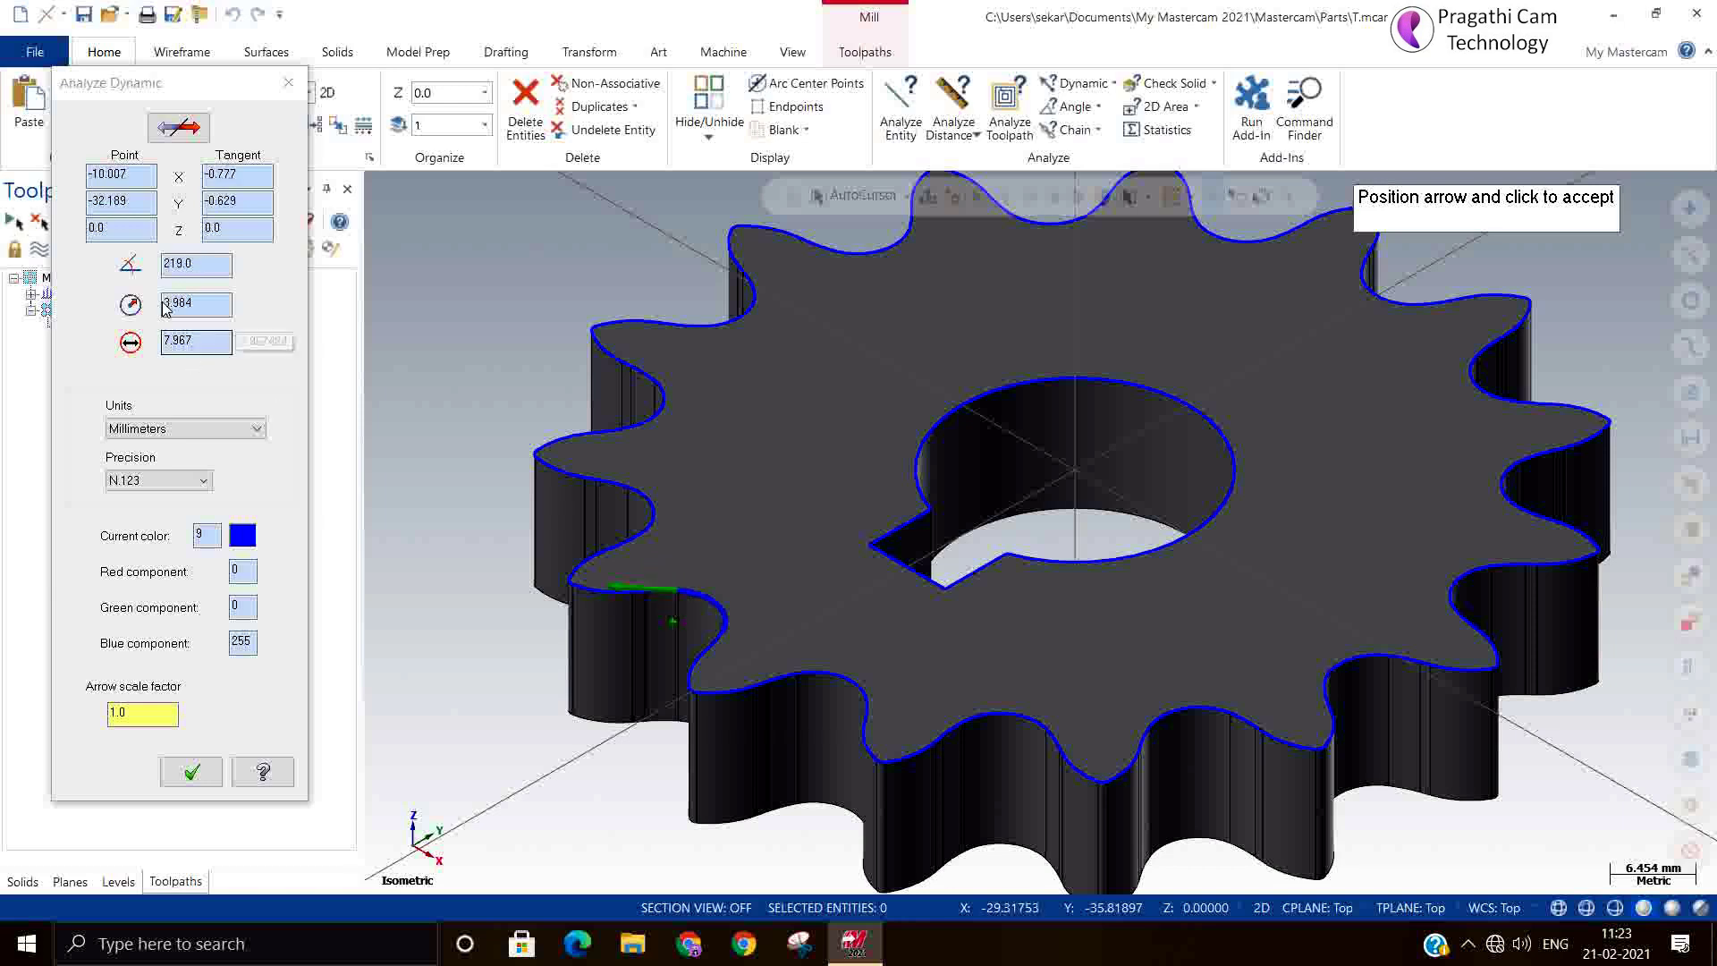
pyautogui.moveTo(172, 313)
pyautogui.moveTo(194, 349)
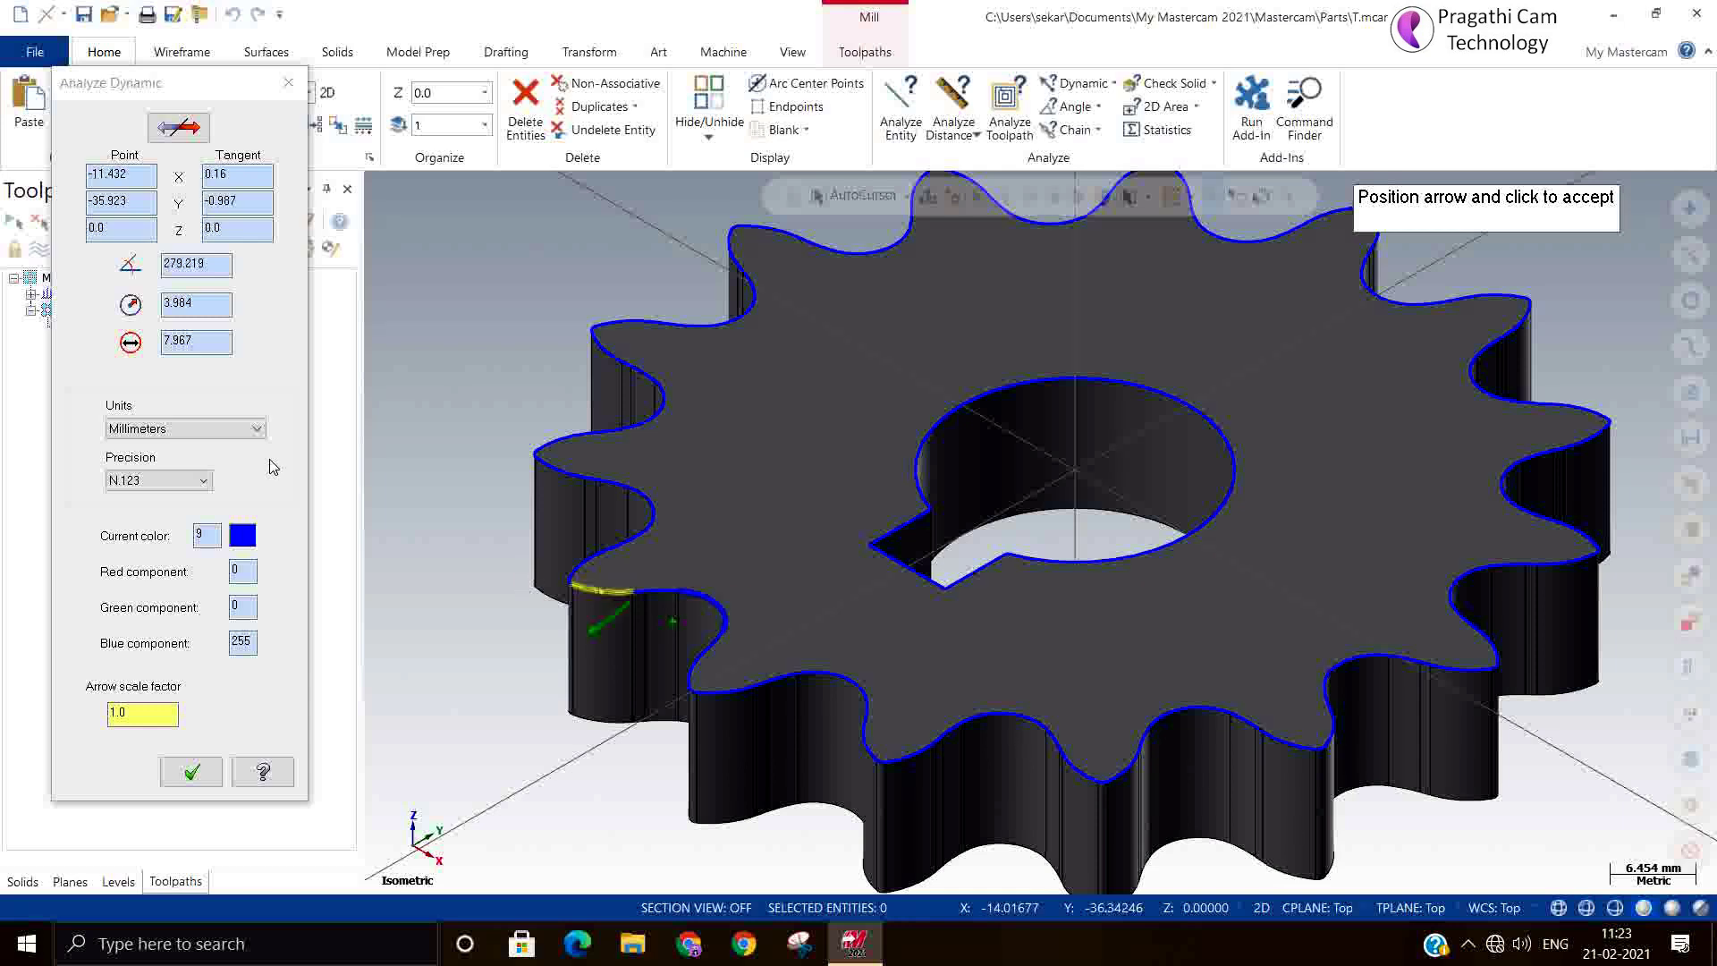
pyautogui.click(289, 83)
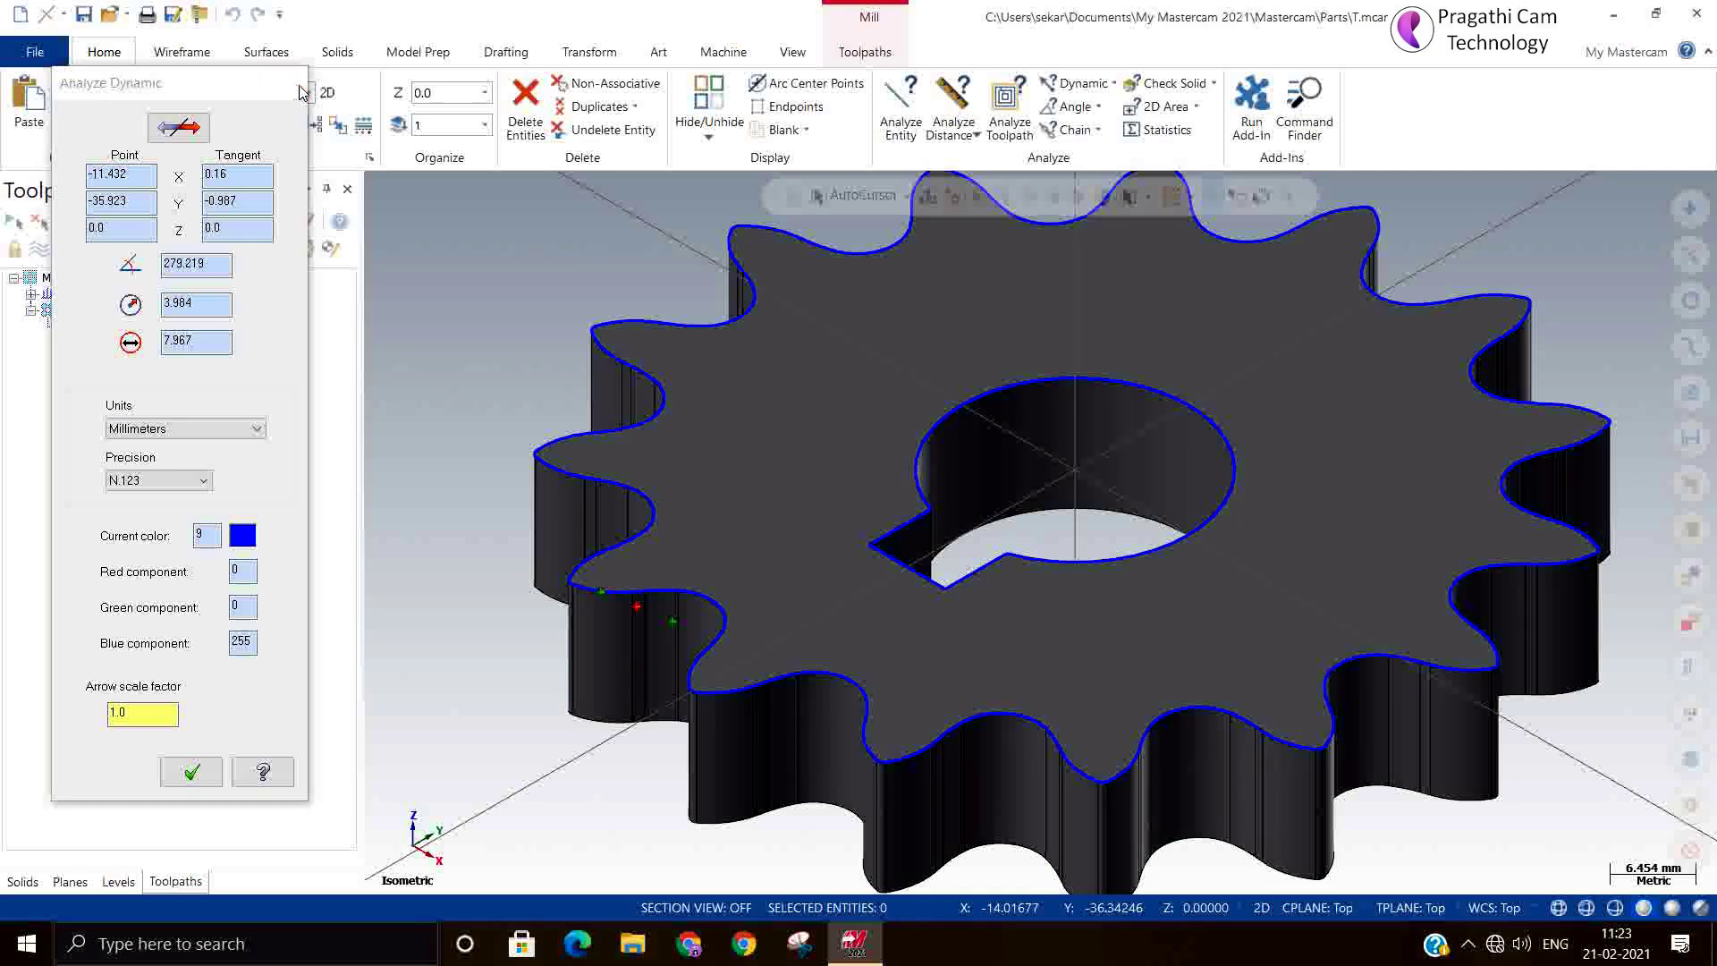
pyautogui.scroll(-2, 661, 499)
pyautogui.scroll(-1, 662, 499)
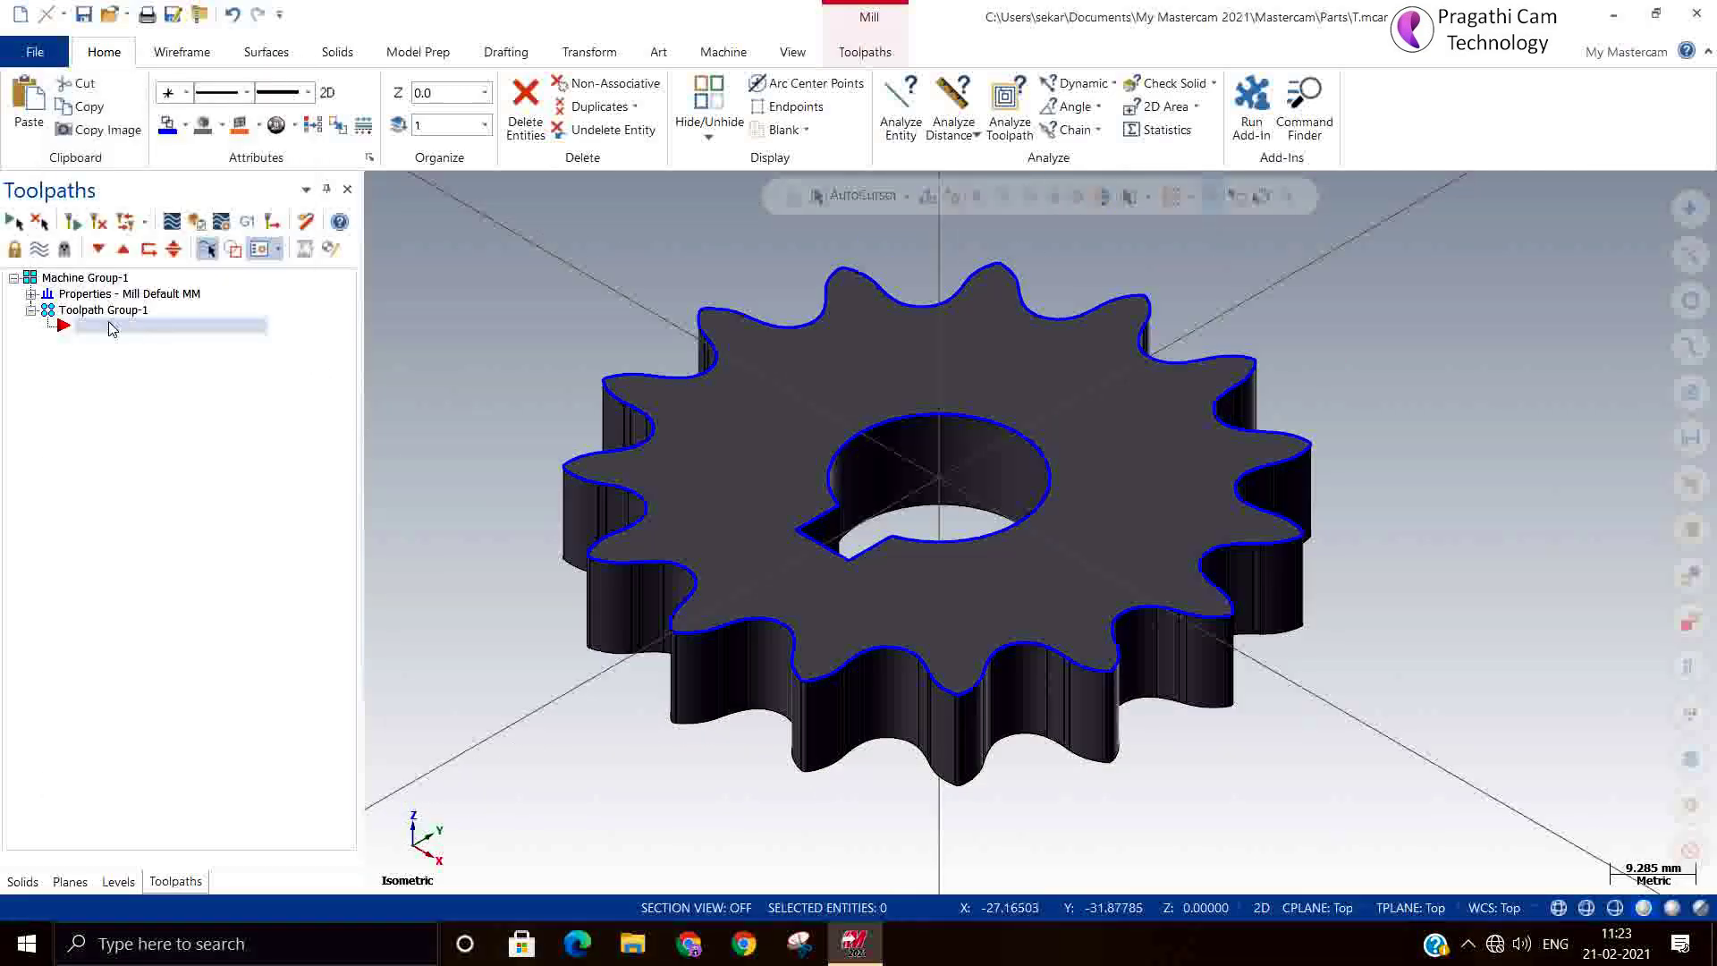
# Add a new Dynamic Contour toolpath chaining the gear's outer contour
pyautogui.click(865, 52)
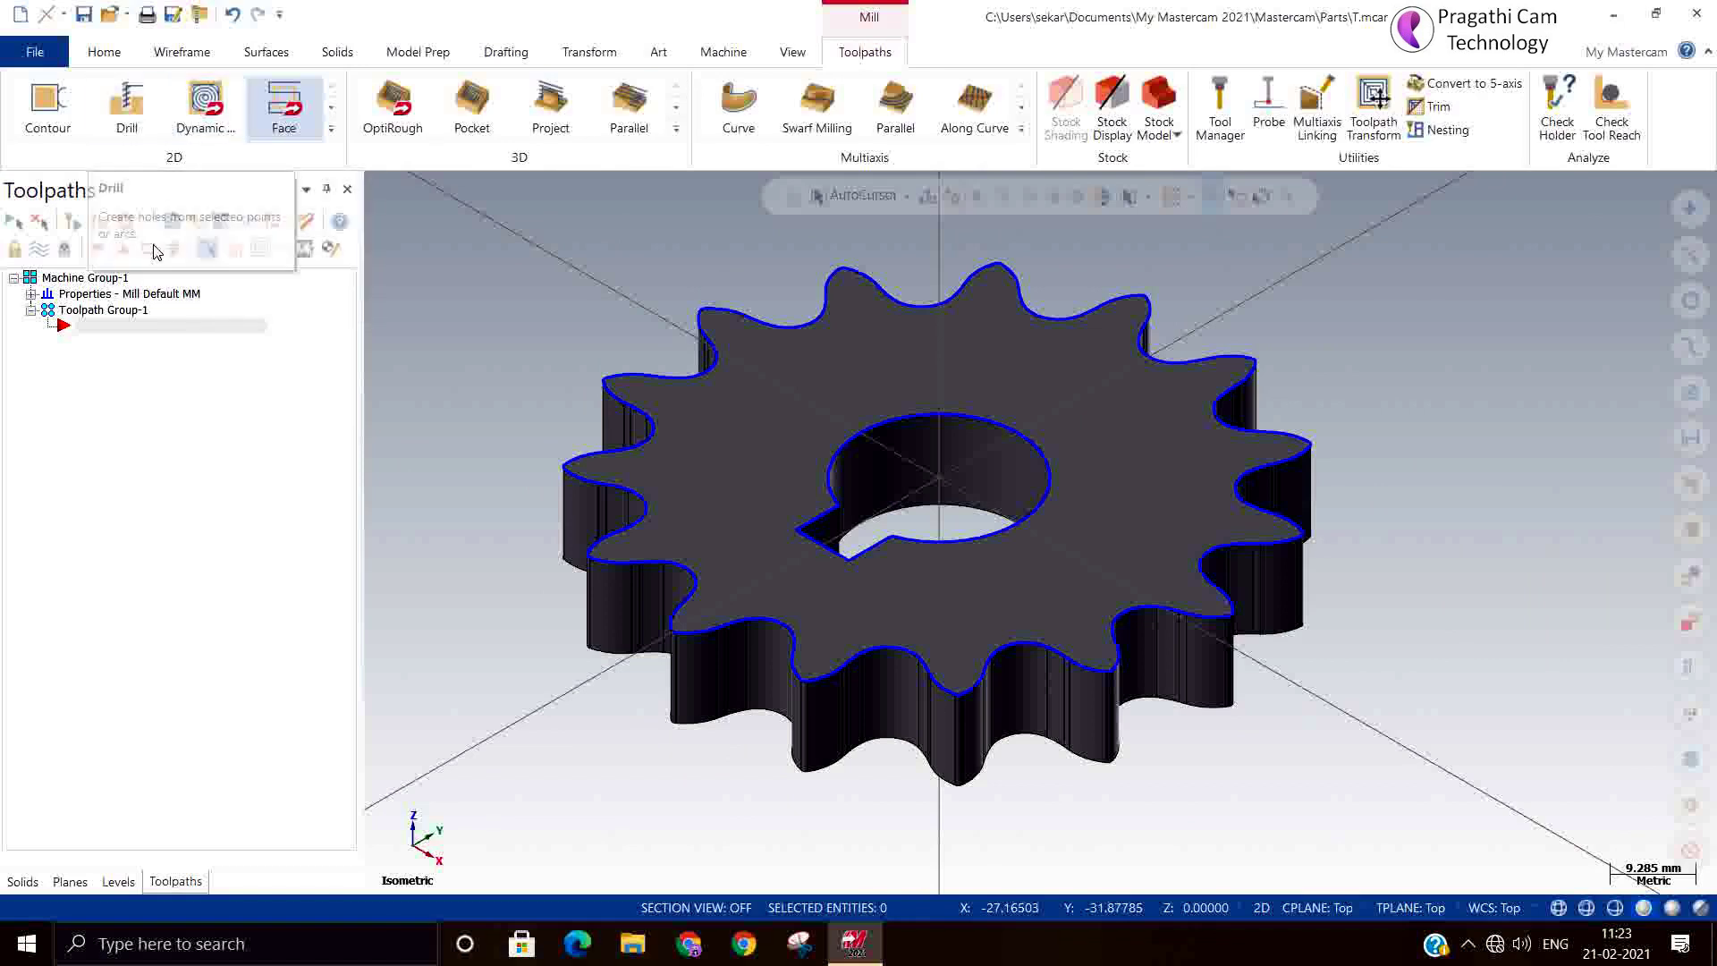
pyautogui.rightClick(154, 369)
pyautogui.moveTo(280, 387)
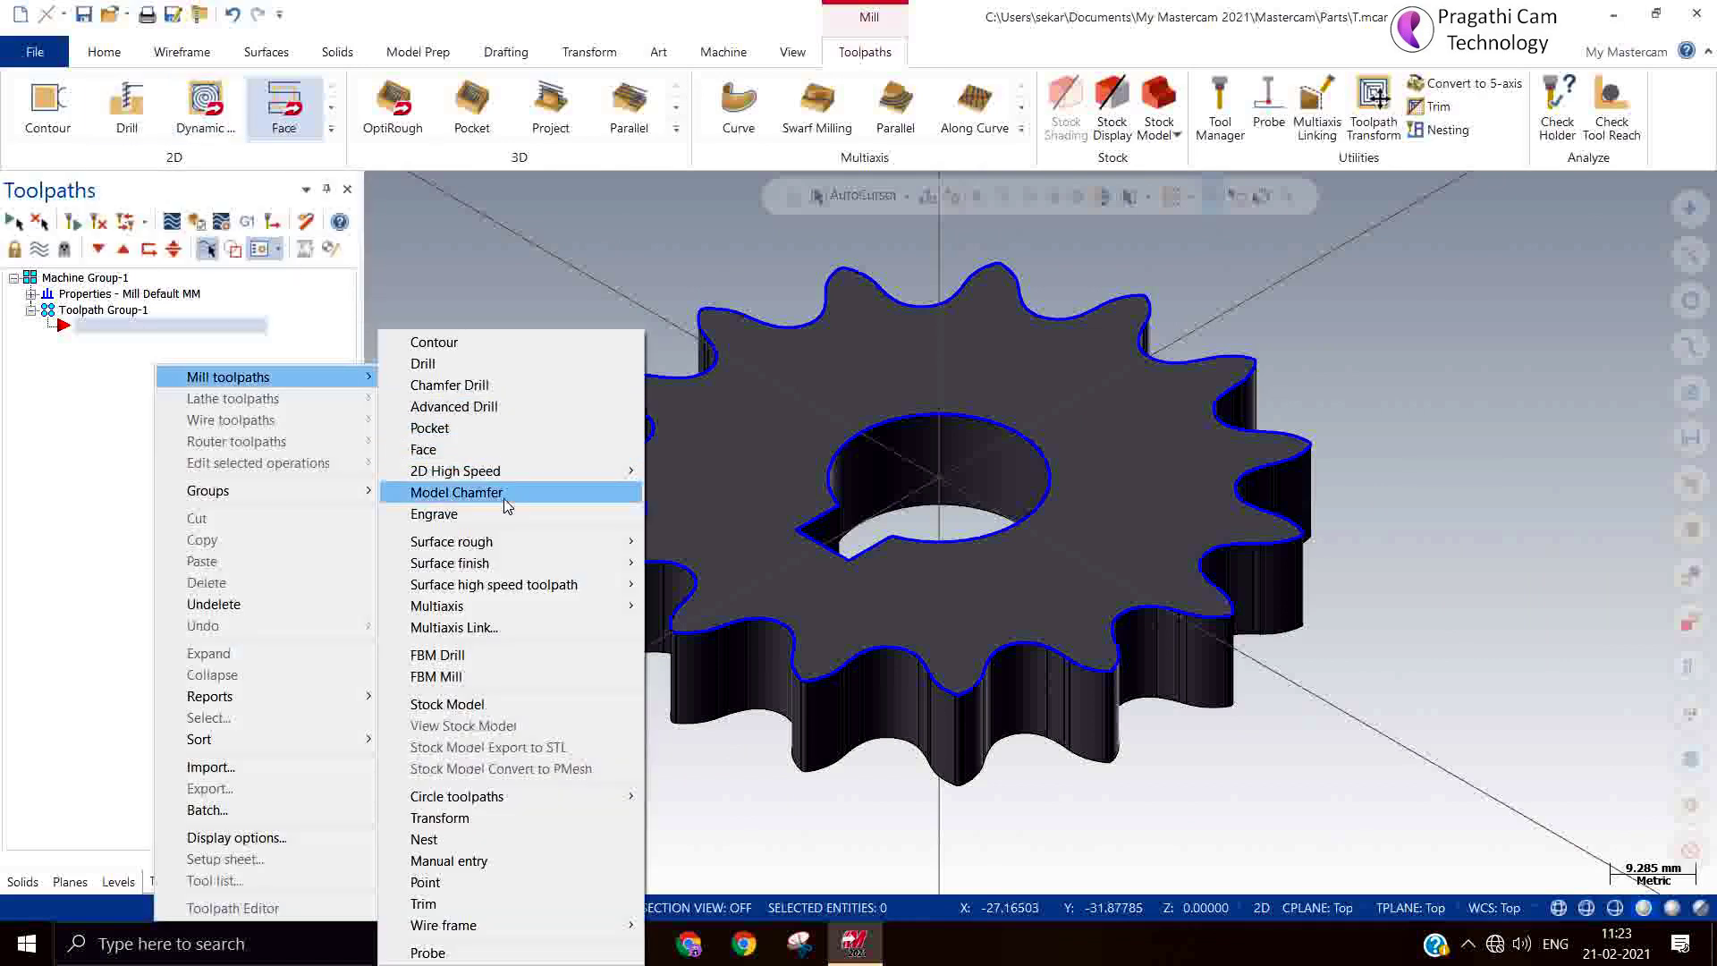
pyautogui.moveTo(541, 471)
pyautogui.click(711, 491)
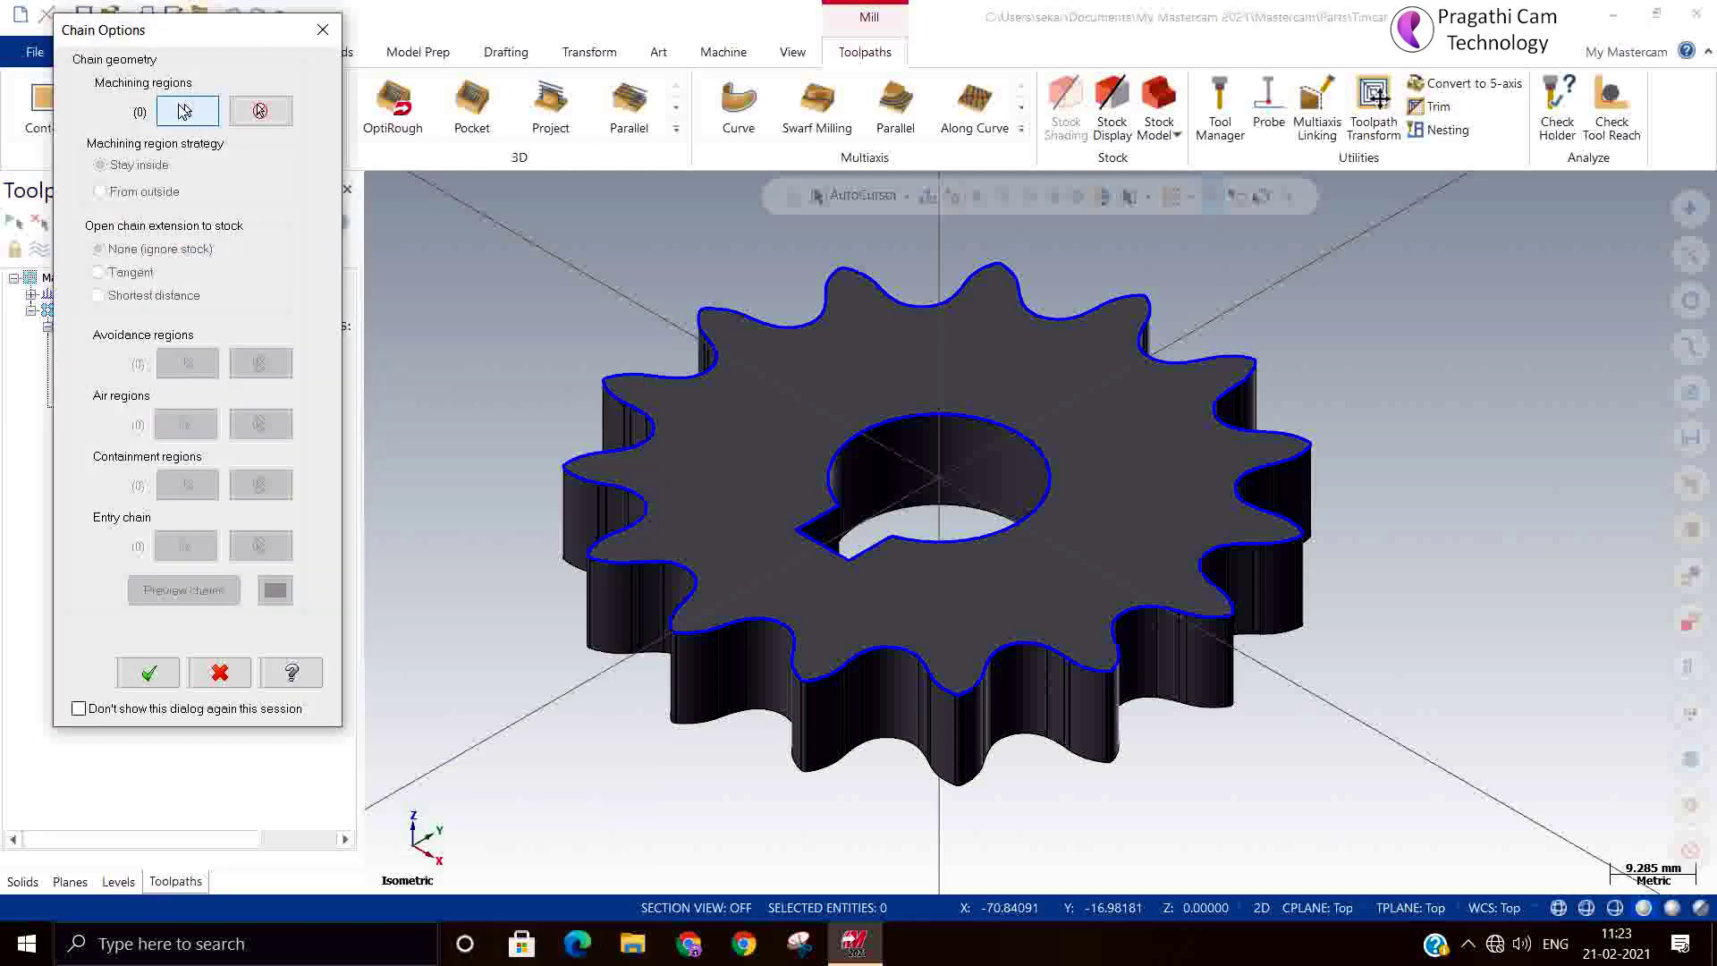
pyautogui.click(183, 110)
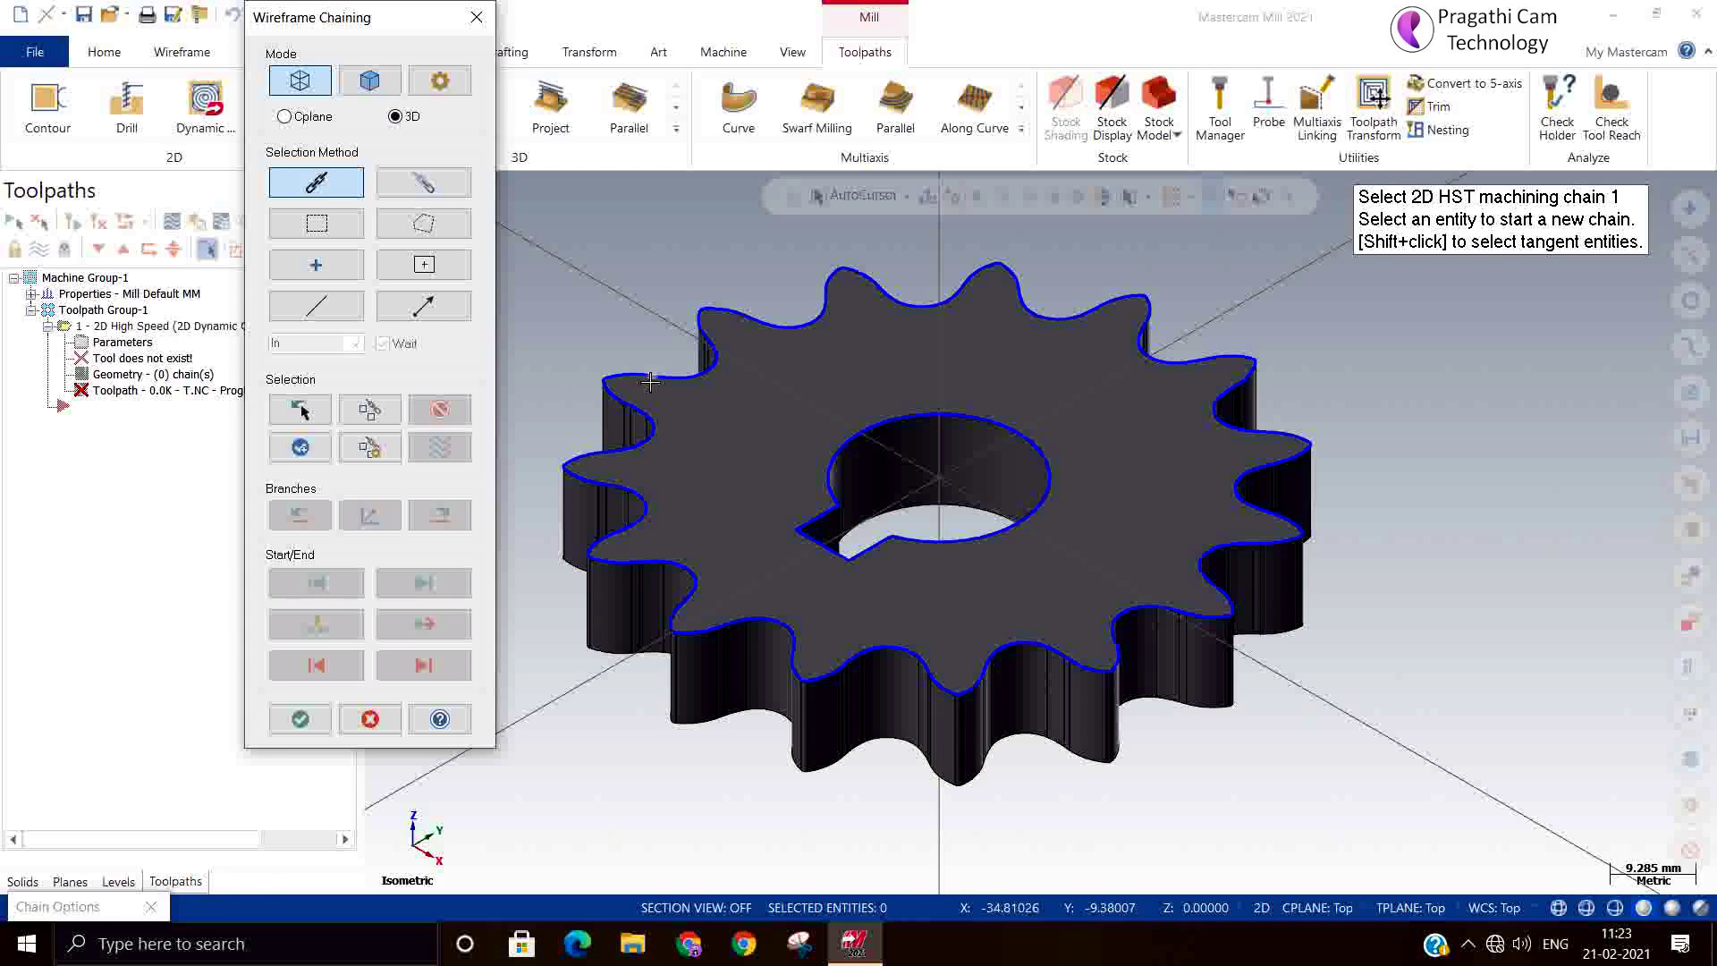
pyautogui.click(650, 382)
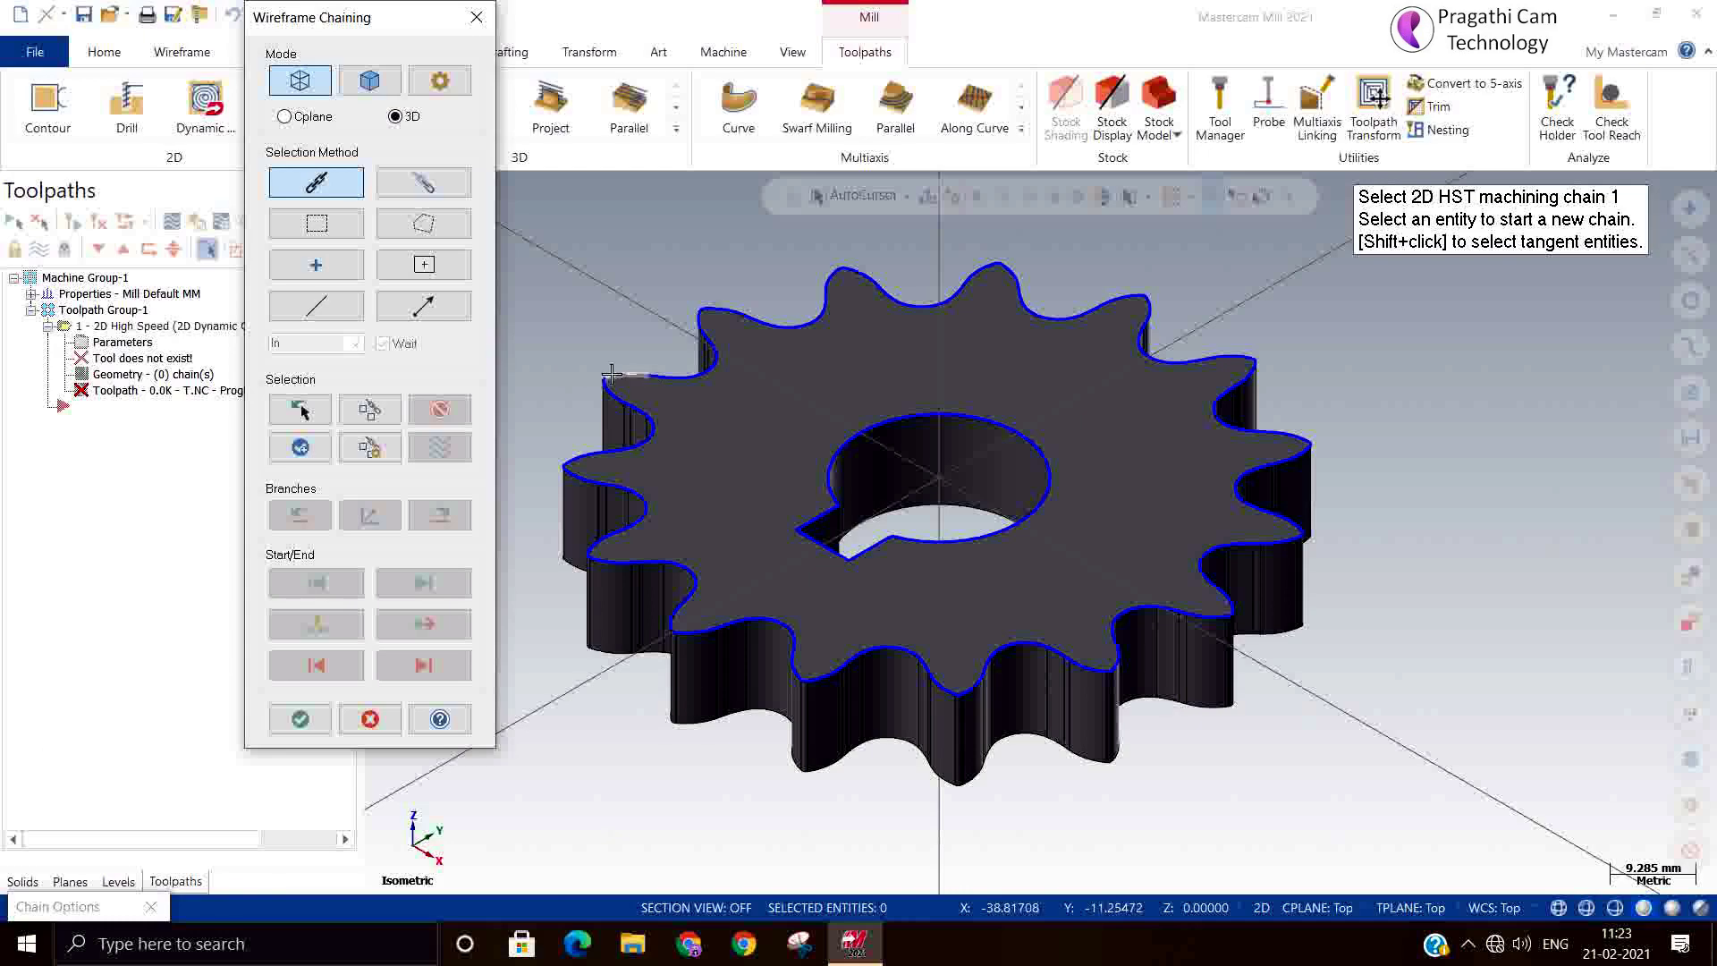
pyautogui.click(298, 719)
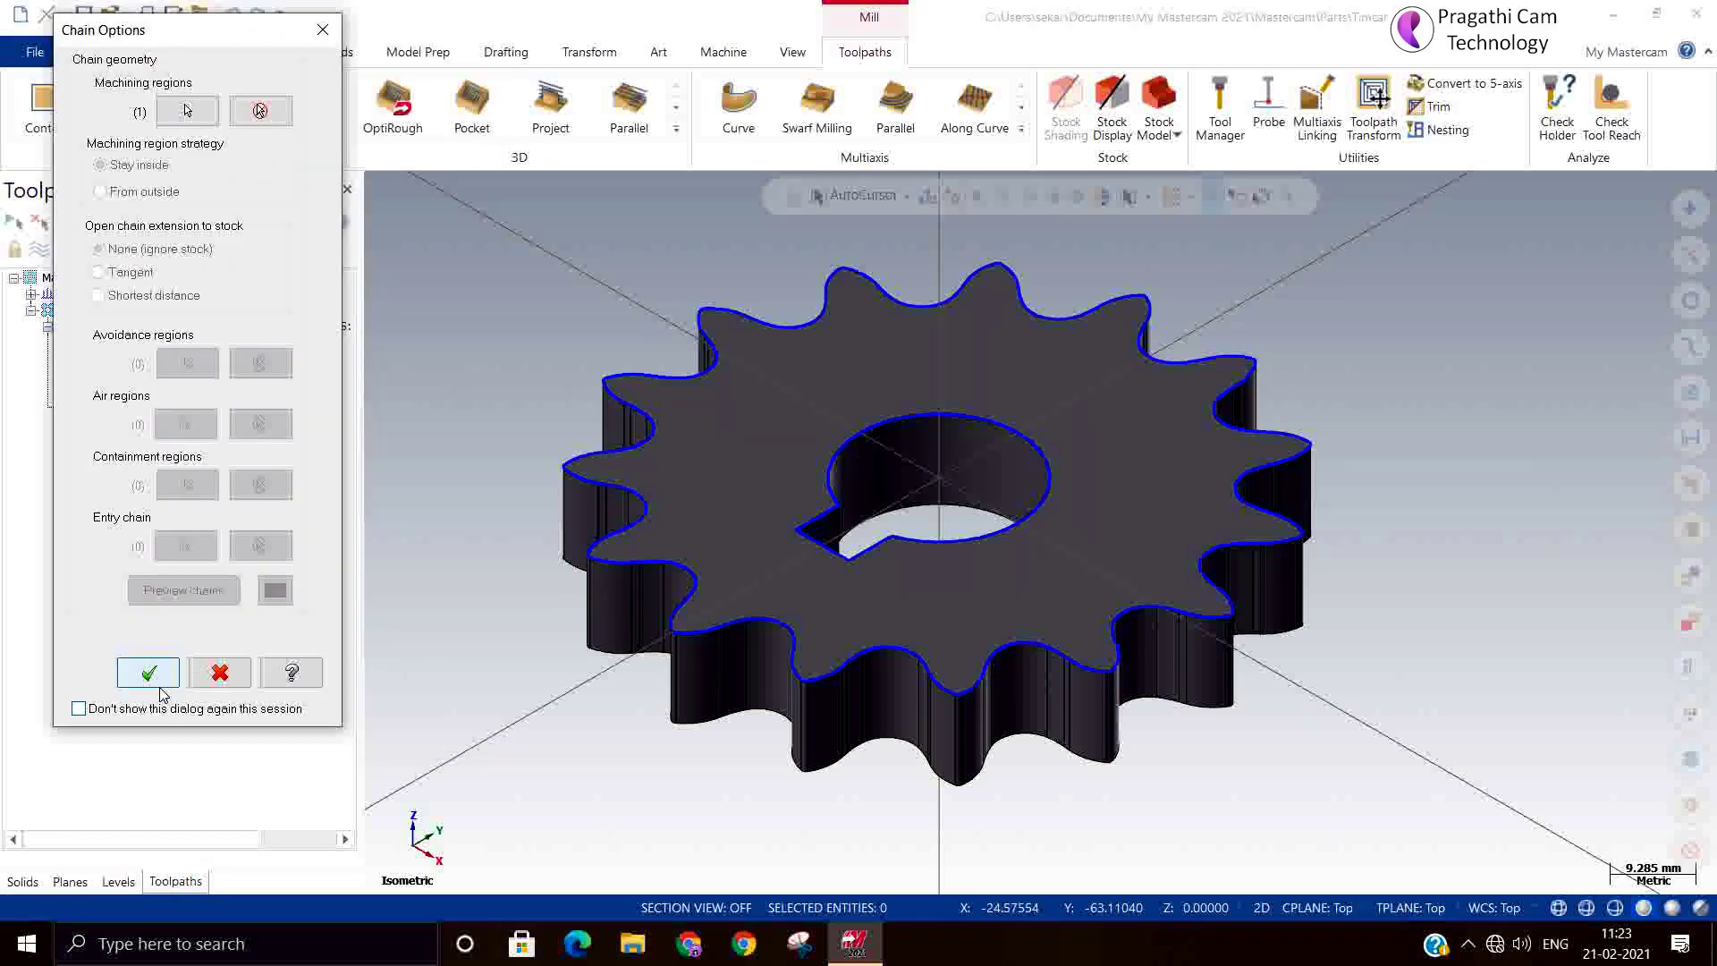
pyautogui.click(161, 683)
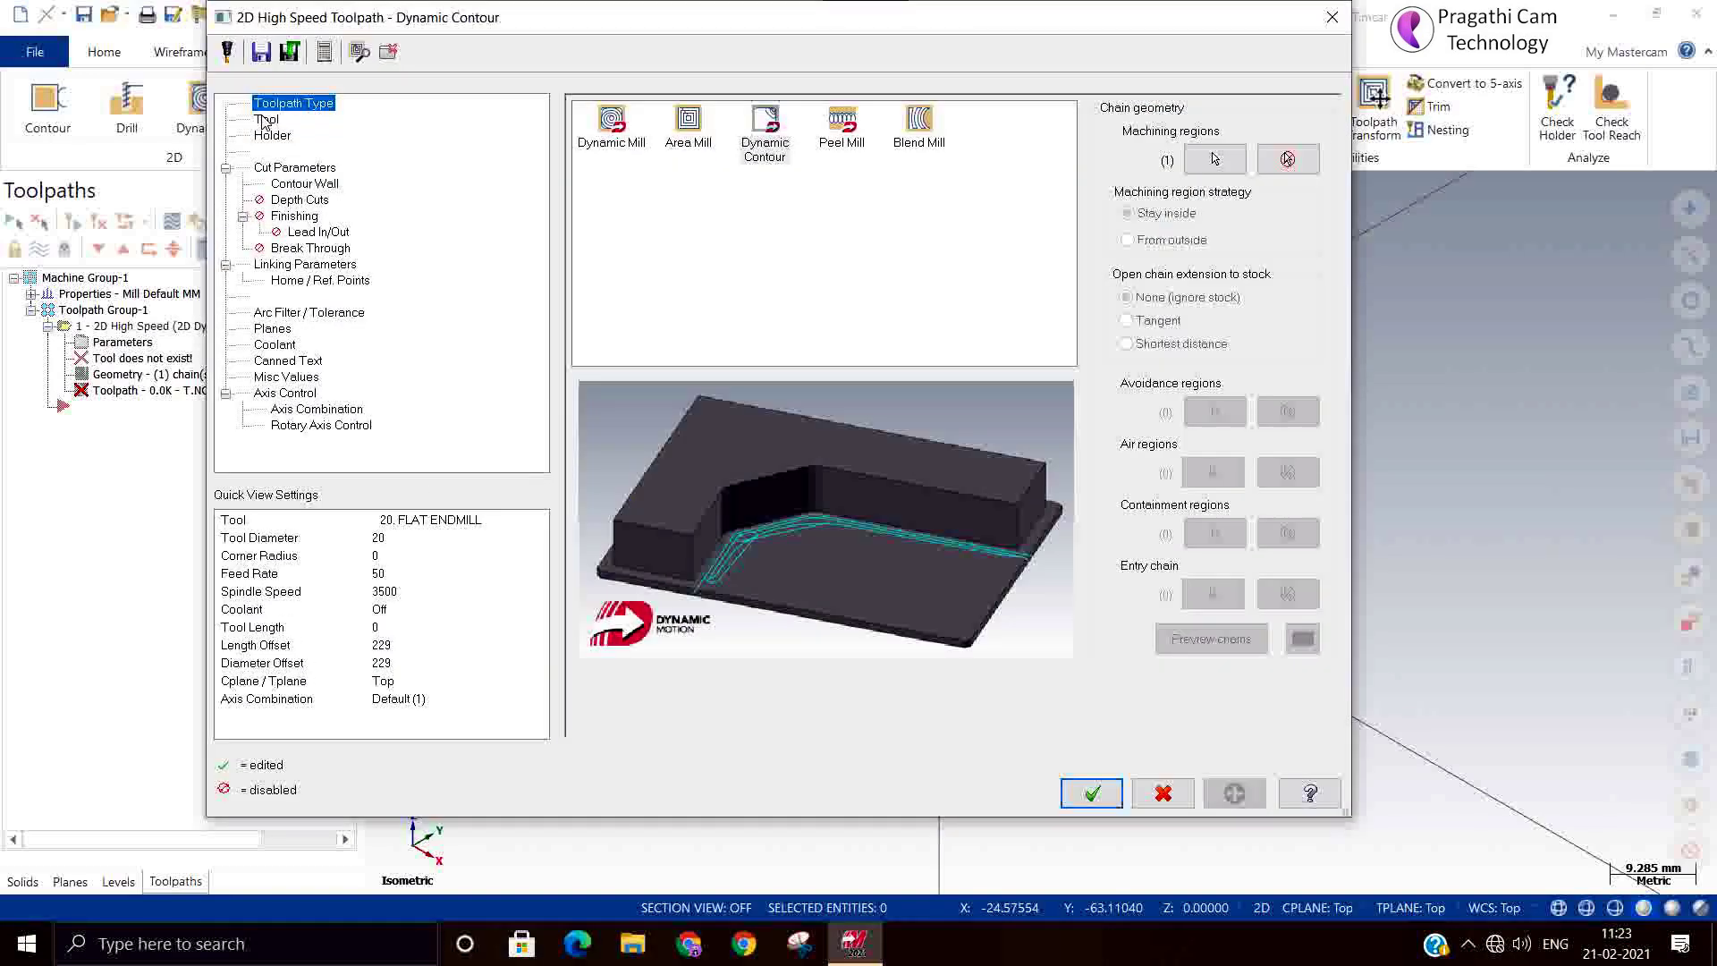
# Select the 5 mm flat end mill from the tool library
pyautogui.click(266, 120)
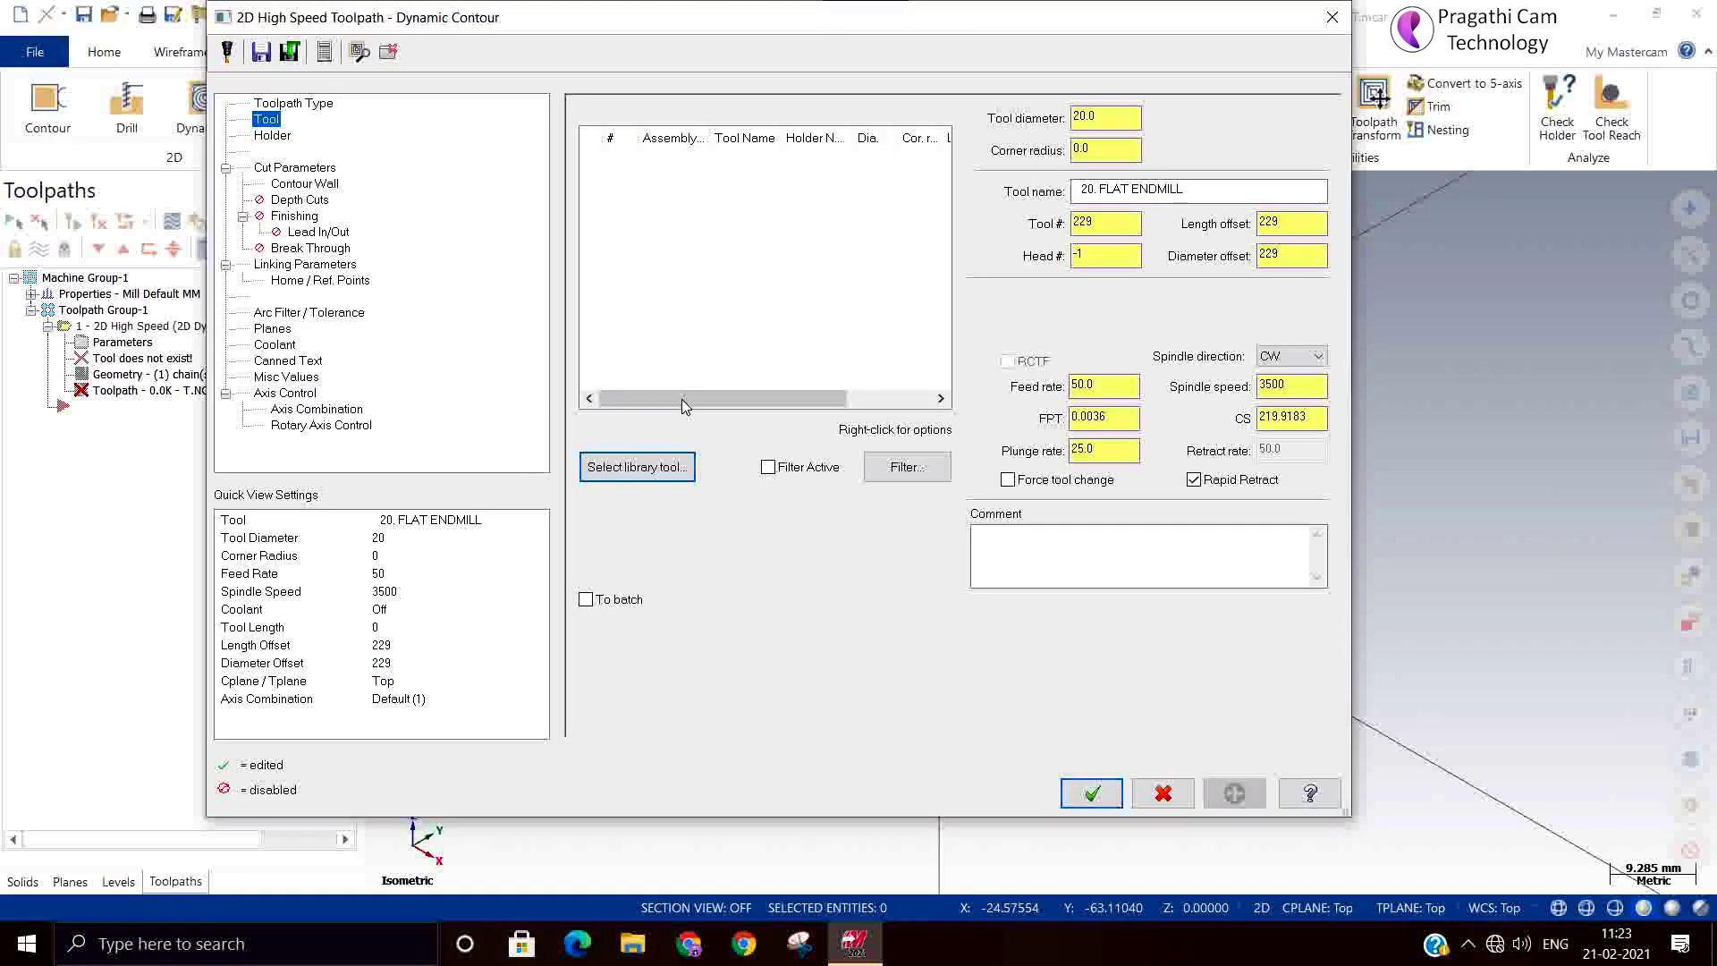
pyautogui.click(667, 467)
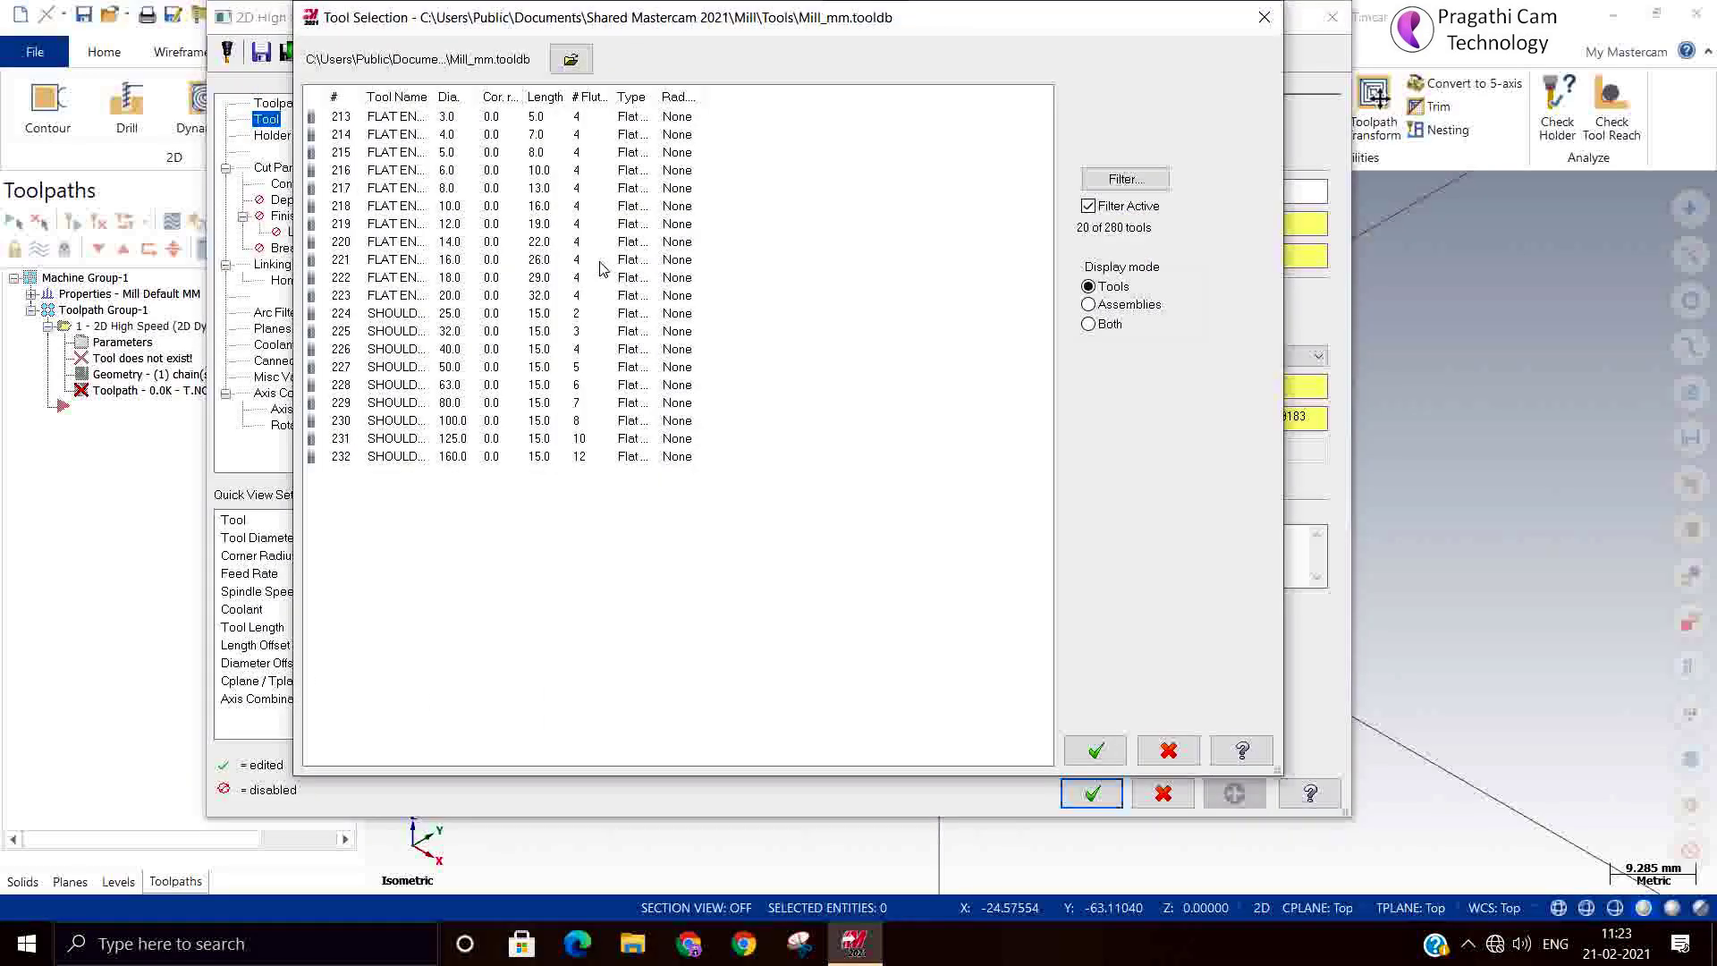
pyautogui.click(451, 136)
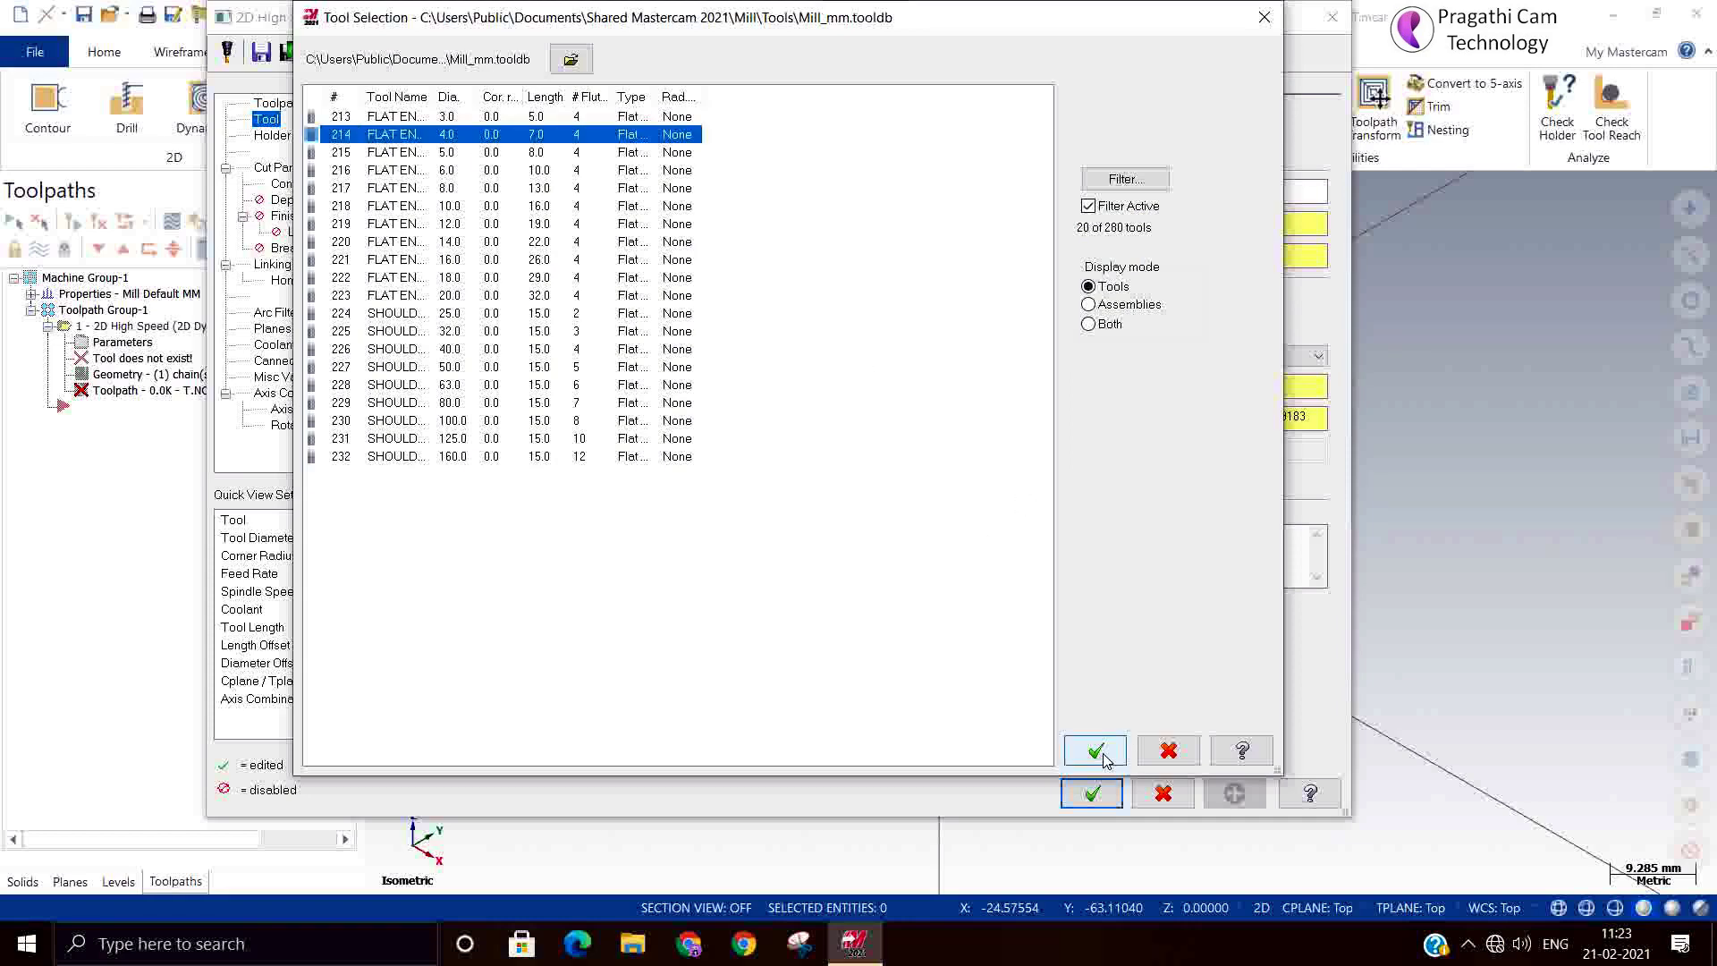
pyautogui.click(460, 154)
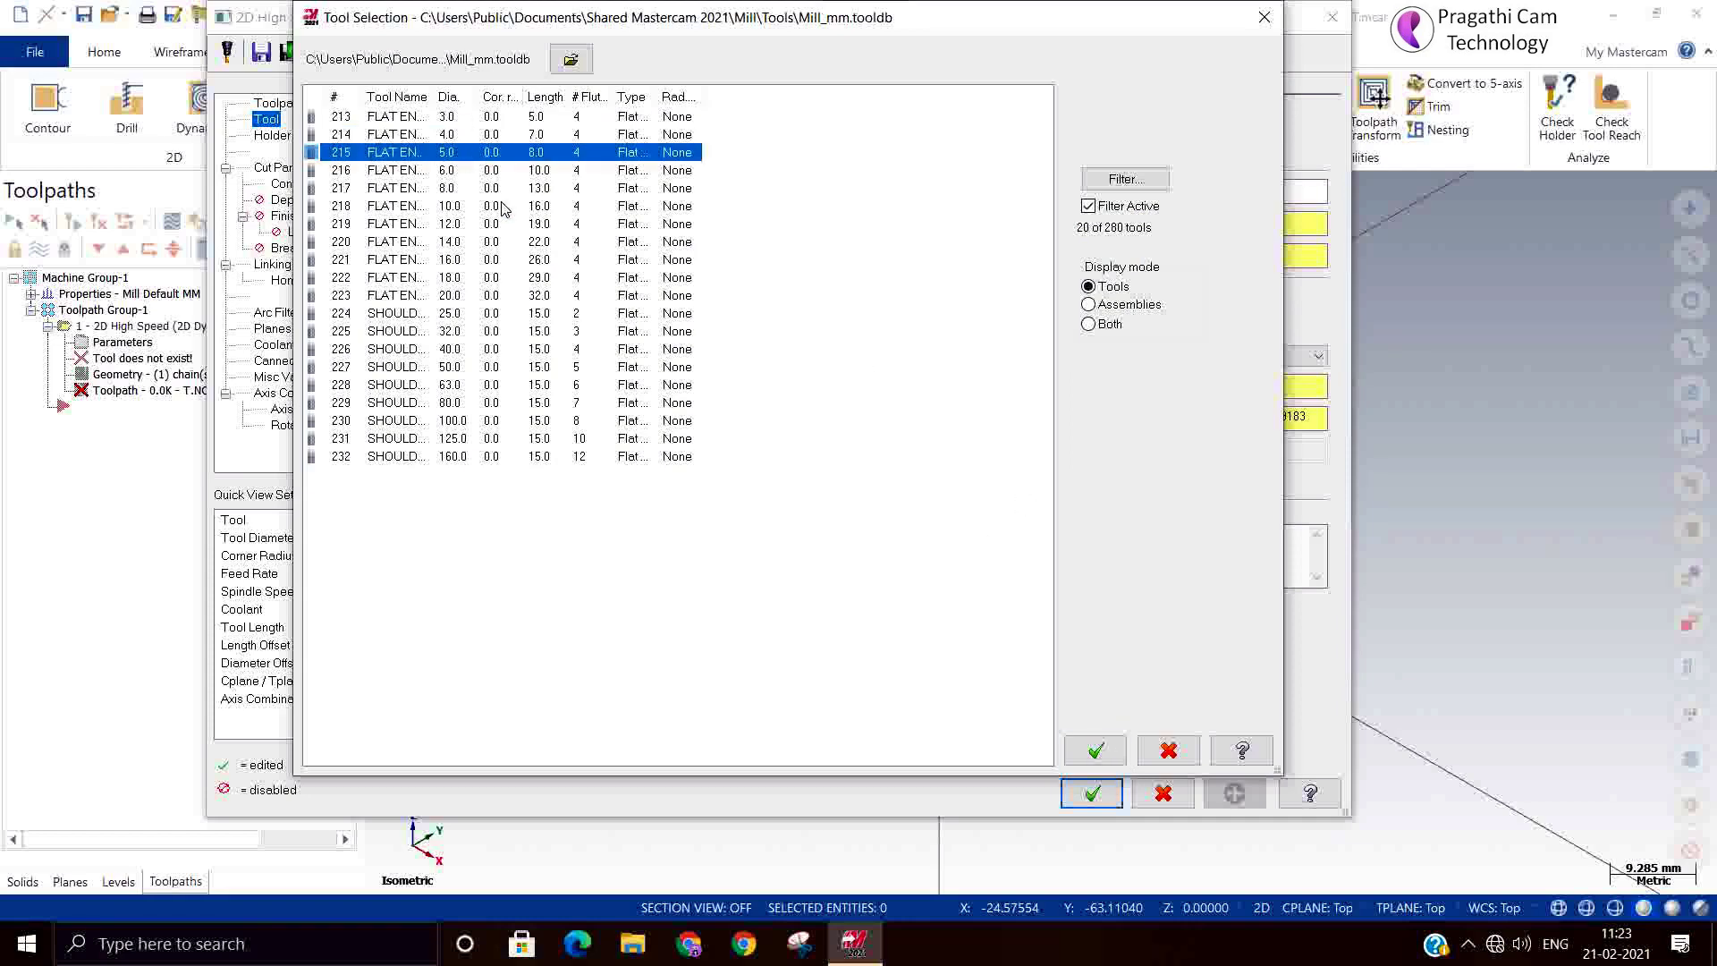
pyautogui.click(1097, 750)
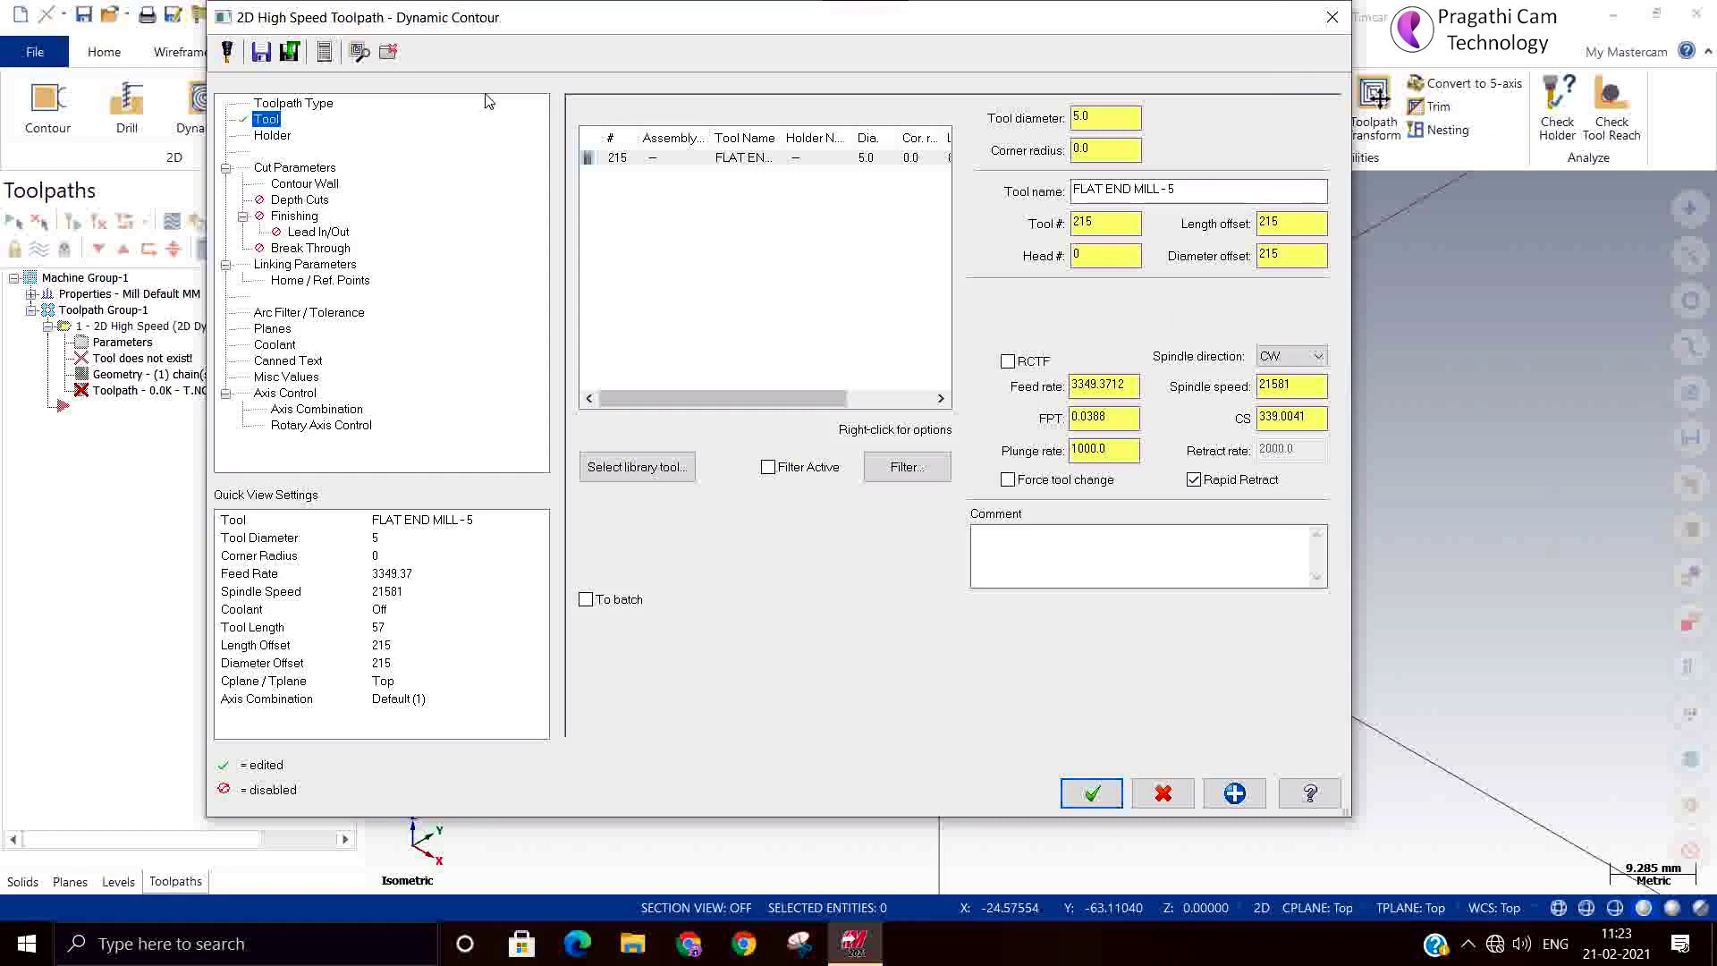
# Renumber the 5 mm end mill as tool 1
pyautogui.click(650, 162)
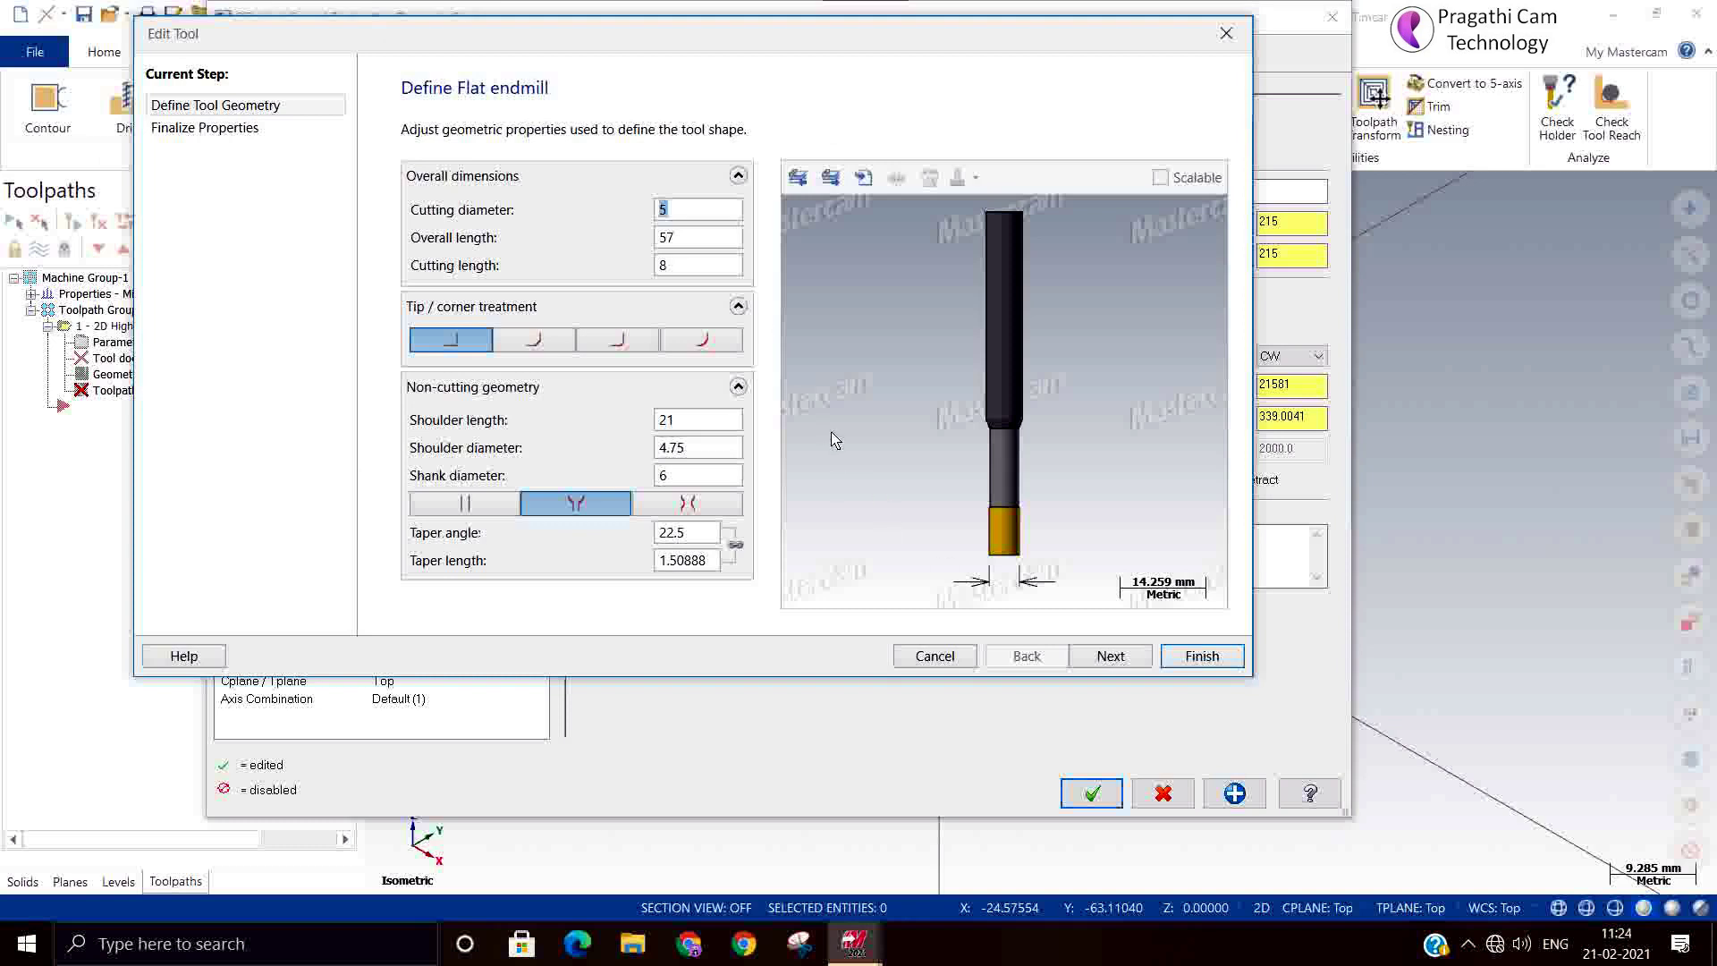
pyautogui.click(1110, 656)
pyautogui.write('1')
pyautogui.click(1199, 662)
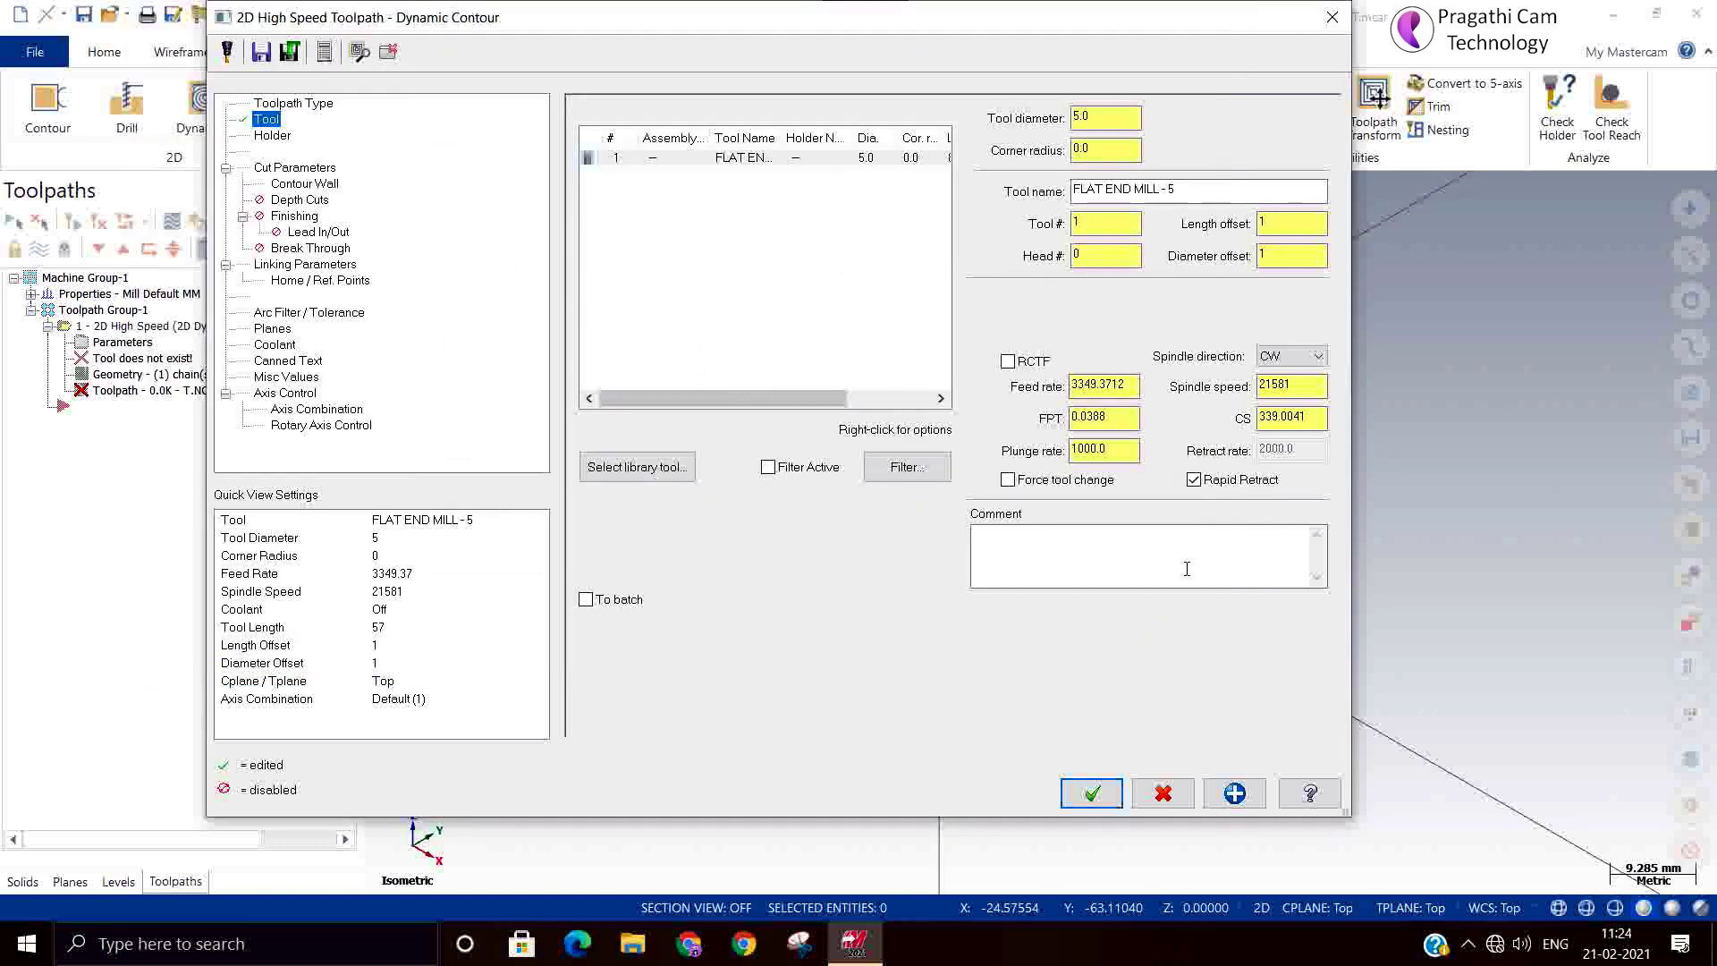
# Set plunge rate 10, feed rate 3000 and spindle speed 16000
pyautogui.doubleClick(1314, 416)
pyautogui.click(1300, 384)
pyautogui.click(1117, 414)
pyautogui.press('Tab')
pyautogui.press('Tab')
pyautogui.press('Tab')
pyautogui.write('10')
pyautogui.click(1109, 417)
pyautogui.doubleClick(1134, 385)
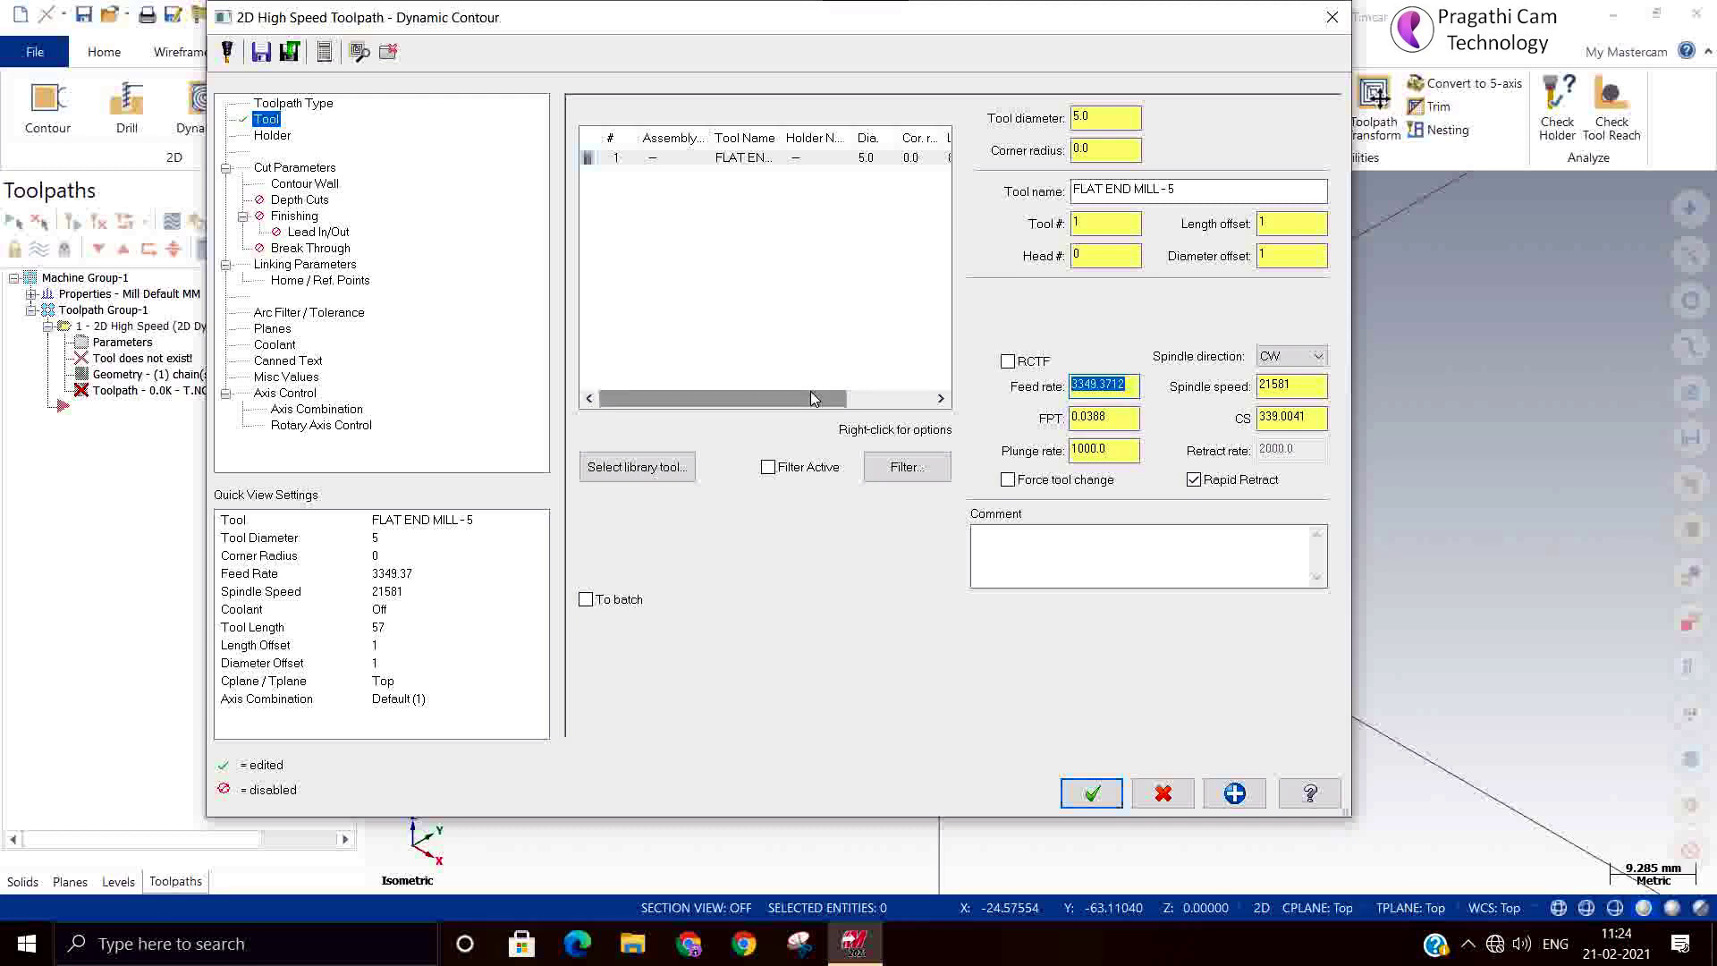
pyautogui.write('3000')
pyautogui.click(1315, 417)
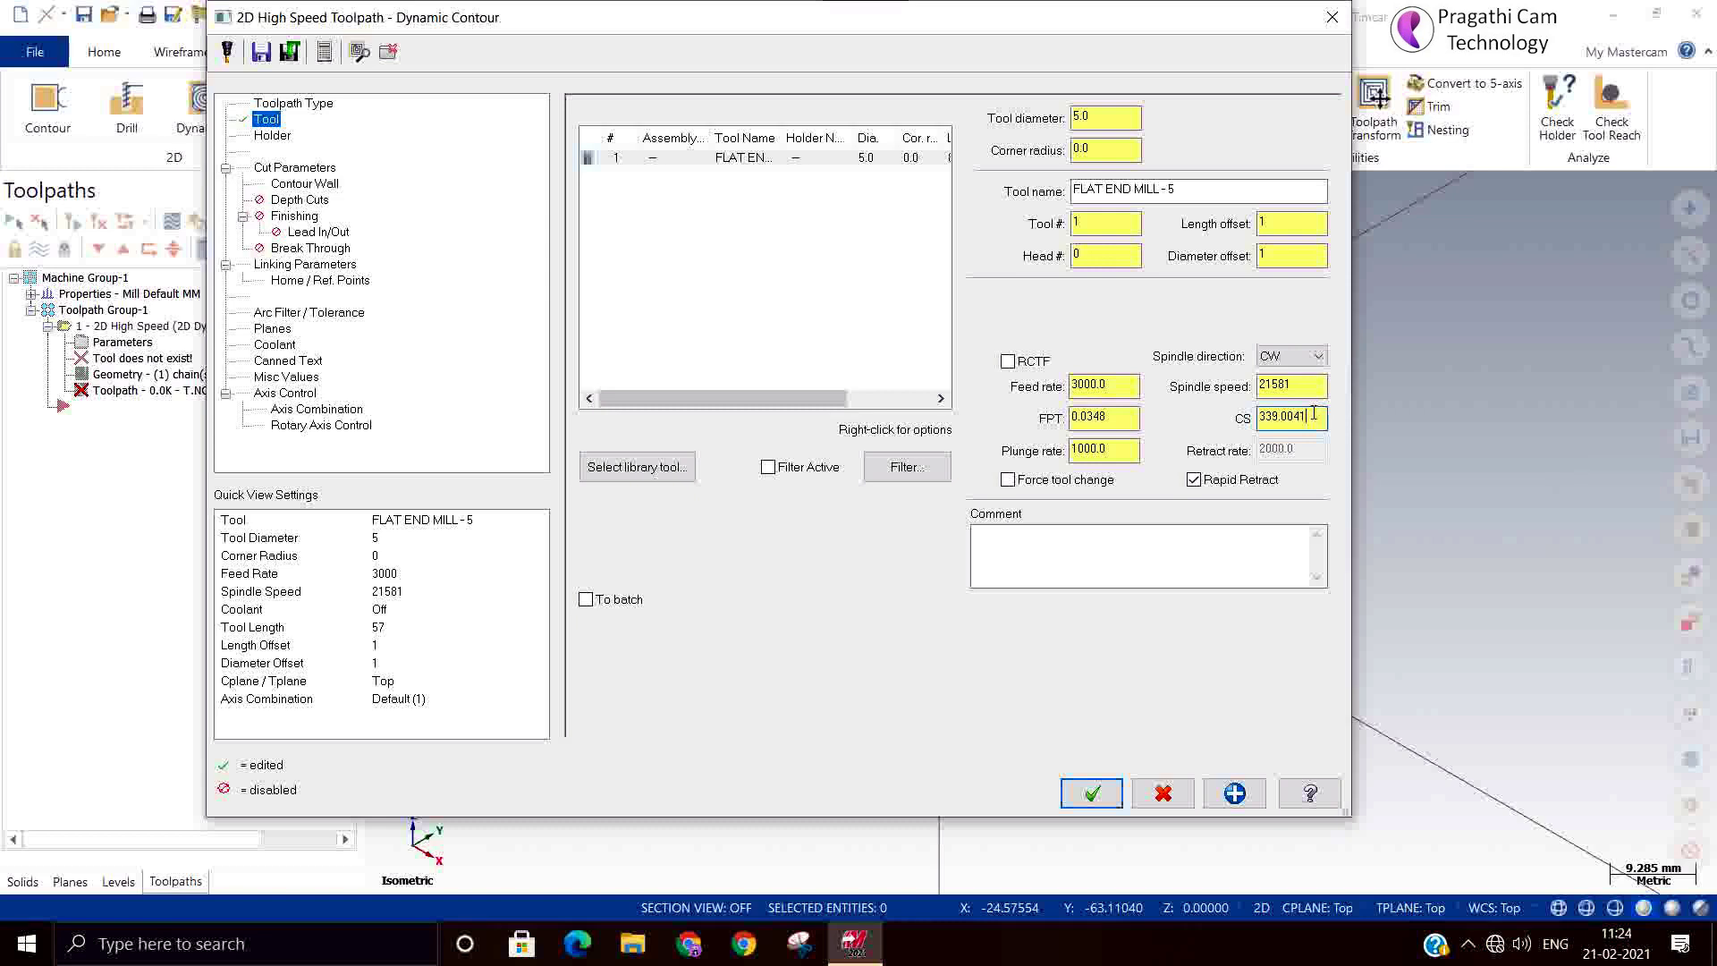
pyautogui.doubleClick(1294, 382)
pyautogui.write('16000')
pyautogui.click(1307, 416)
# Set approach distance to 15 and stepover to 10% in Cut Parameters
pyautogui.click(295, 168)
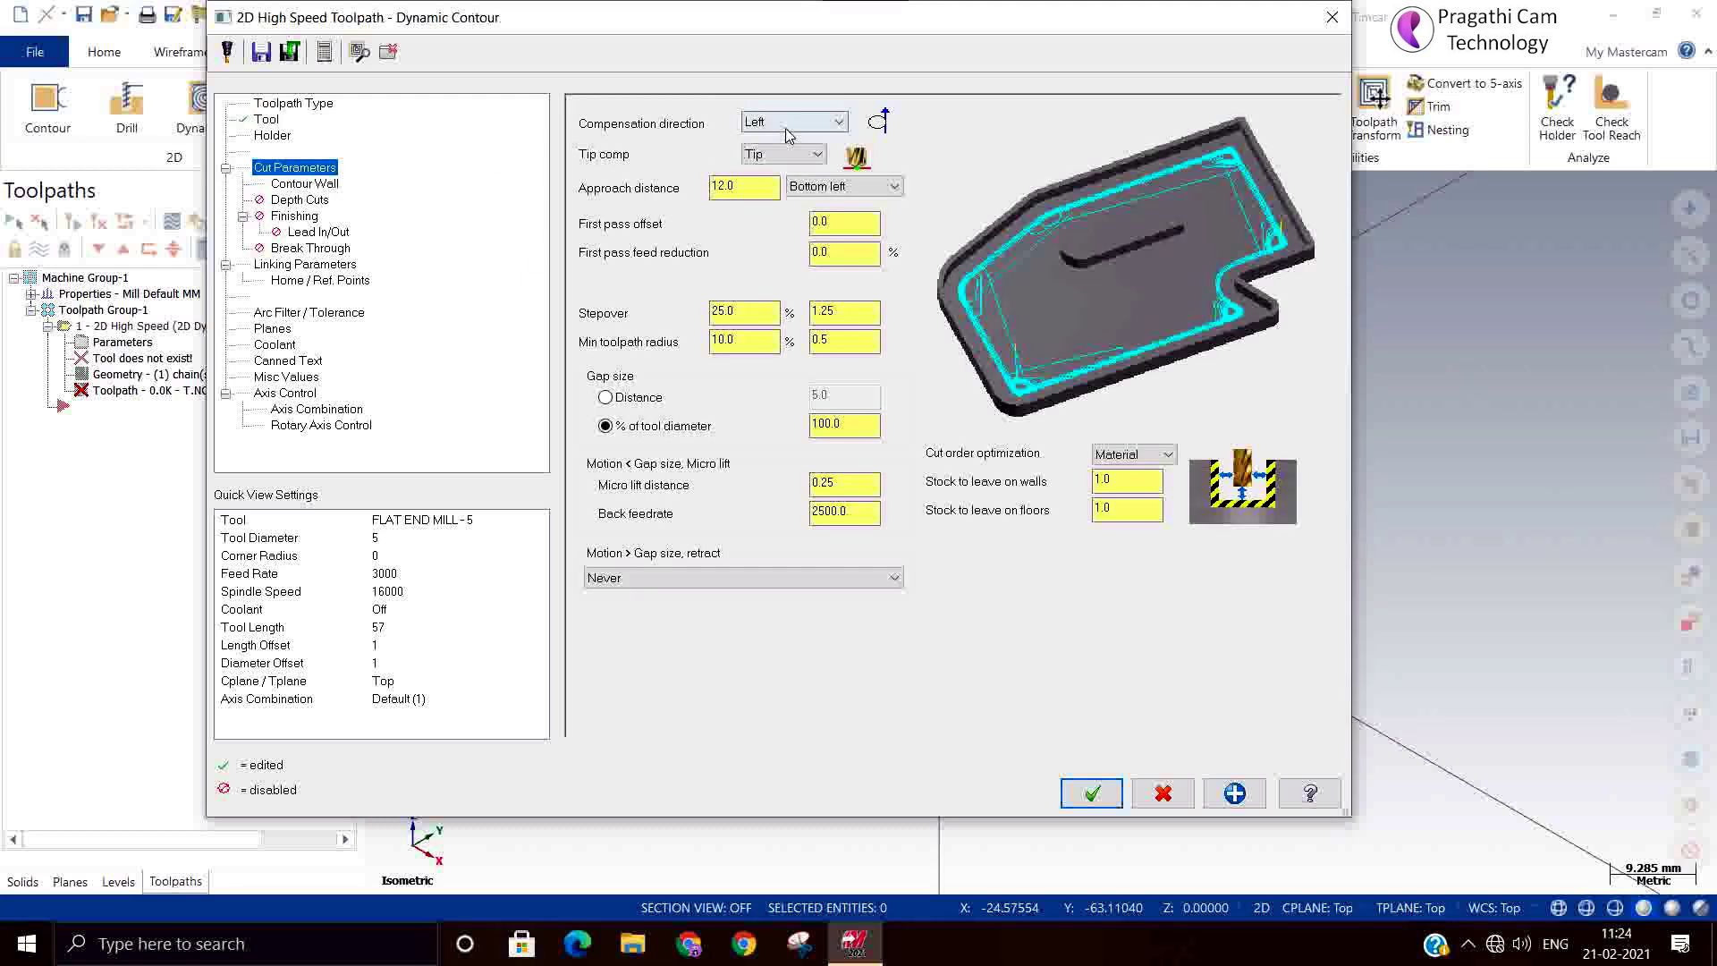
pyautogui.click(754, 182)
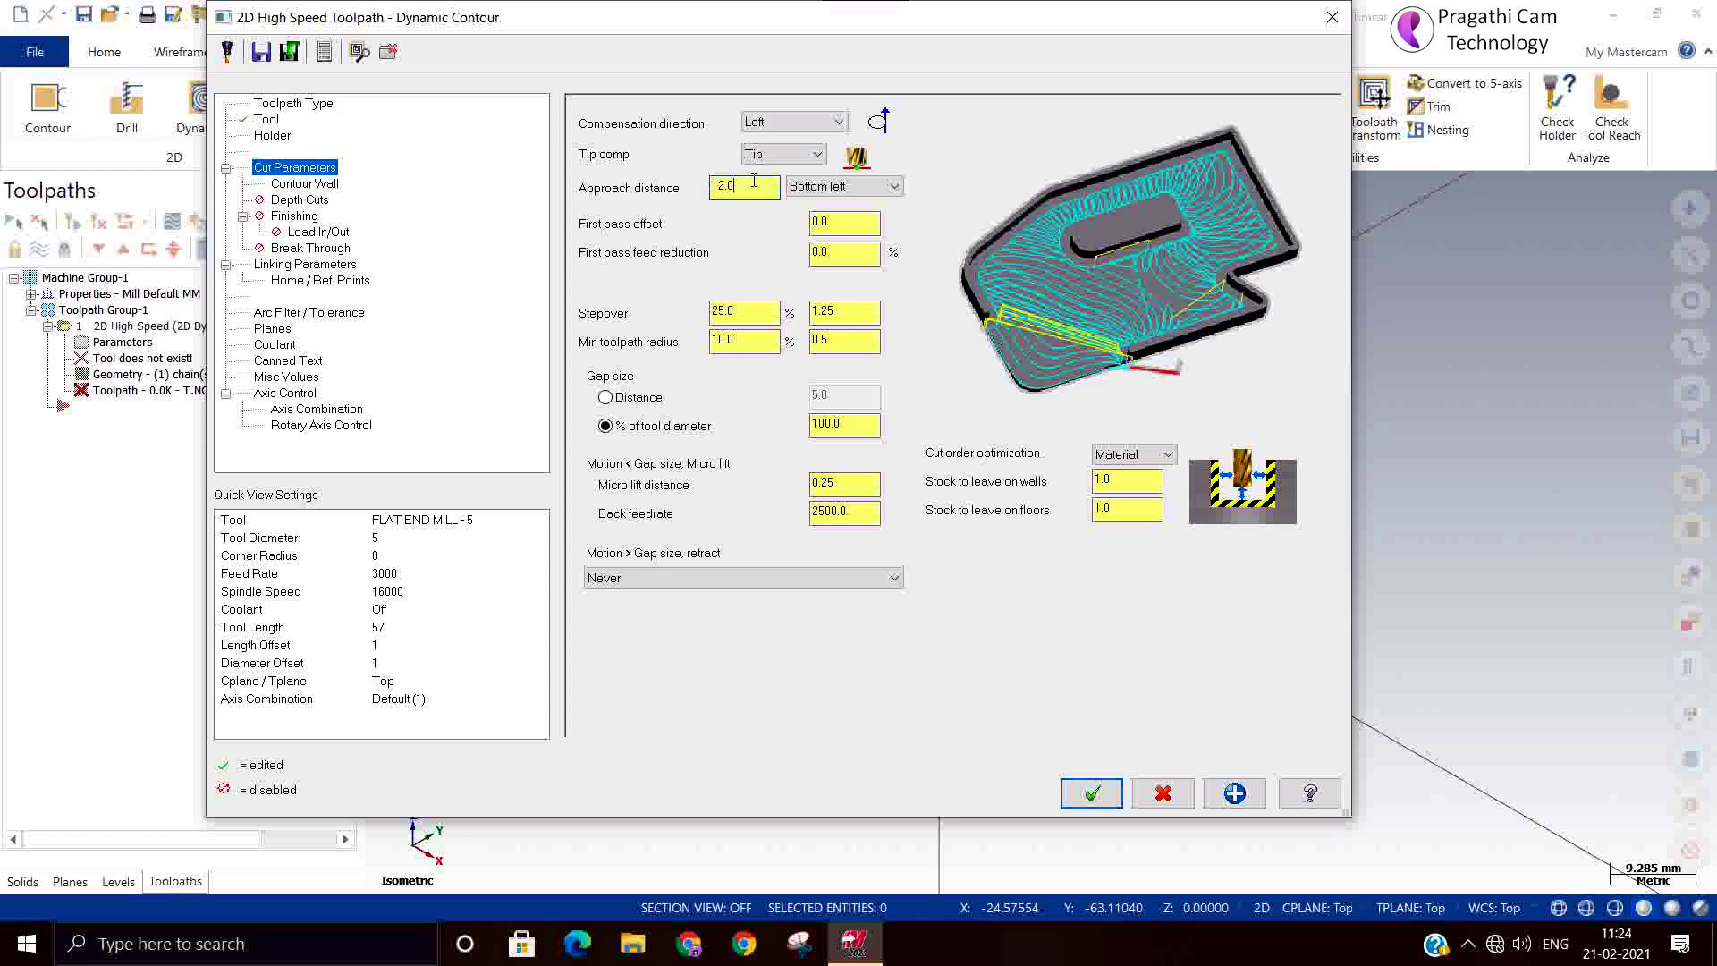
pyautogui.moveTo(751, 183); pyautogui.dragTo(592, 190)
pyautogui.write('15')
pyautogui.moveTo(751, 311); pyautogui.dragTo(556, 313)
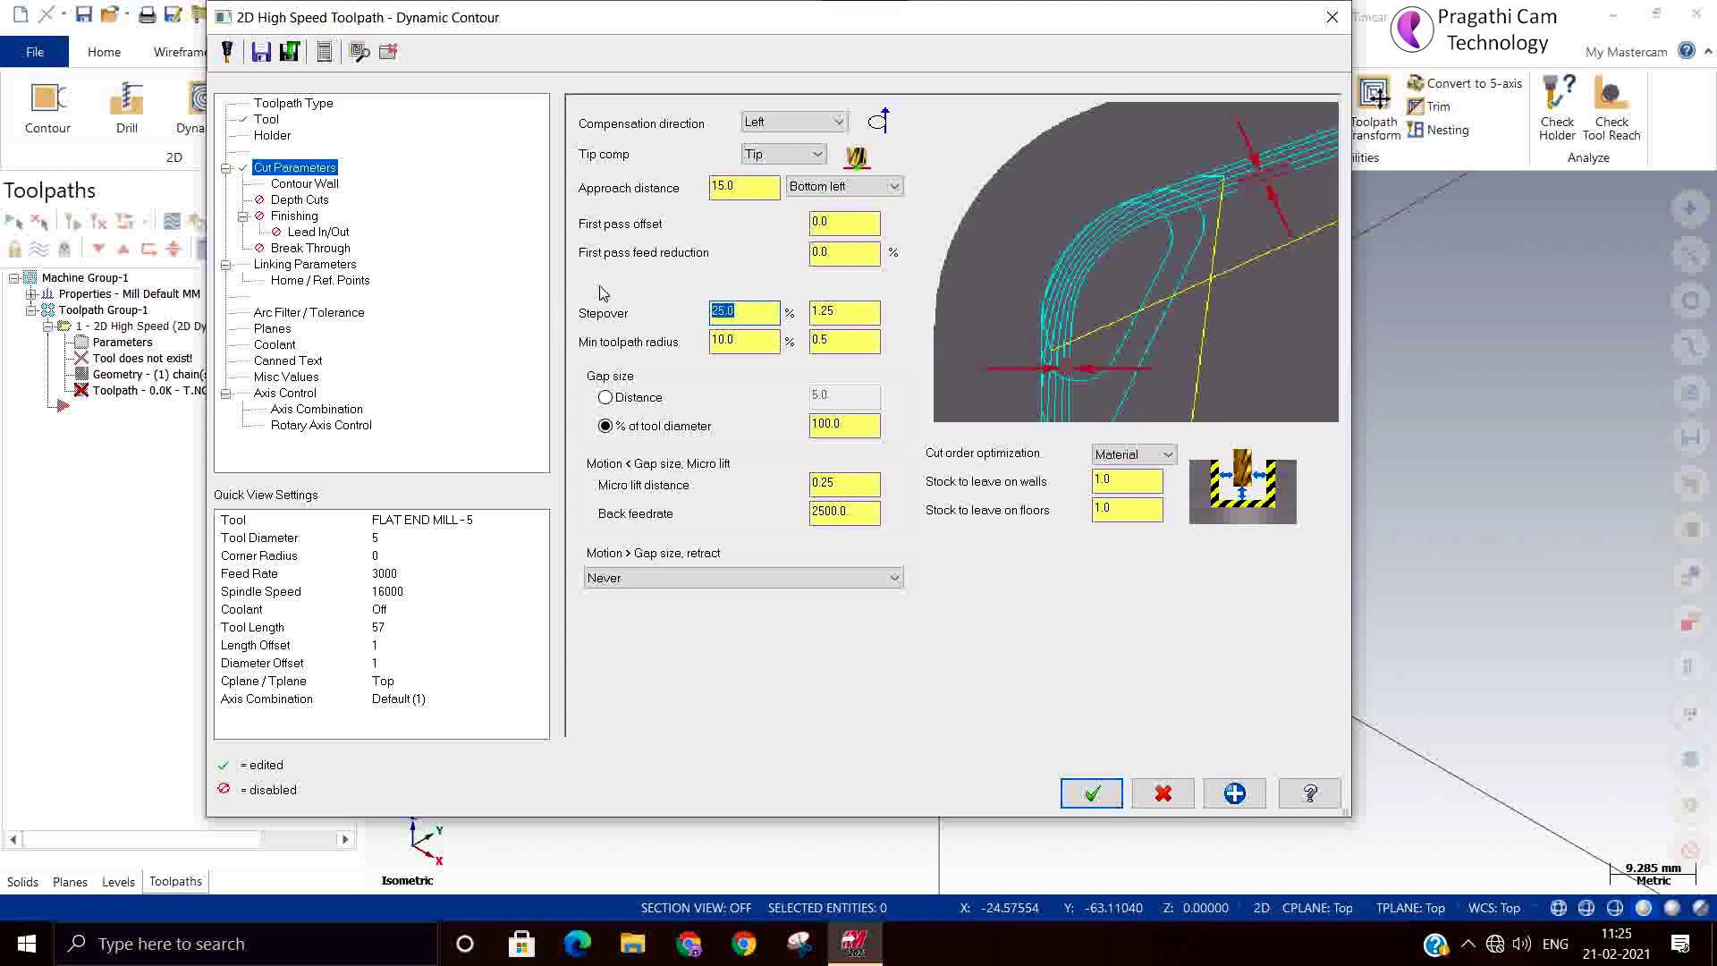
pyautogui.write('10')
pyautogui.click(873, 312)
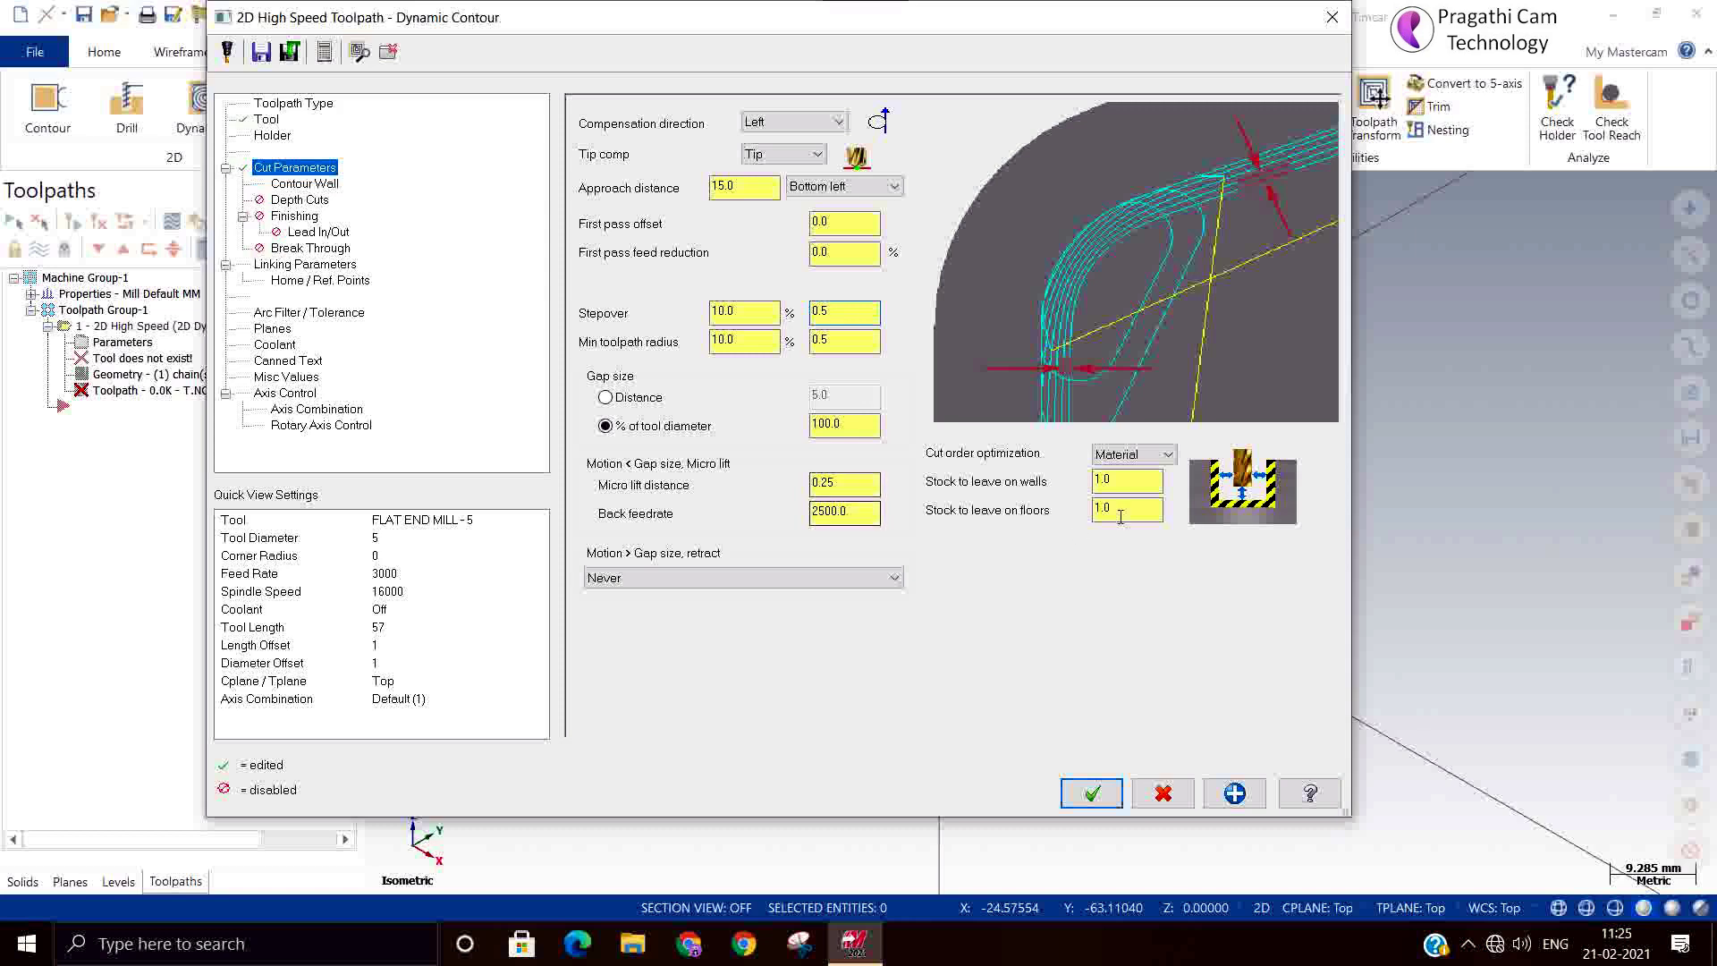
# Set stock to leave on walls and floors to 0
pyautogui.doubleClick(1108, 481)
pyautogui.write('0')
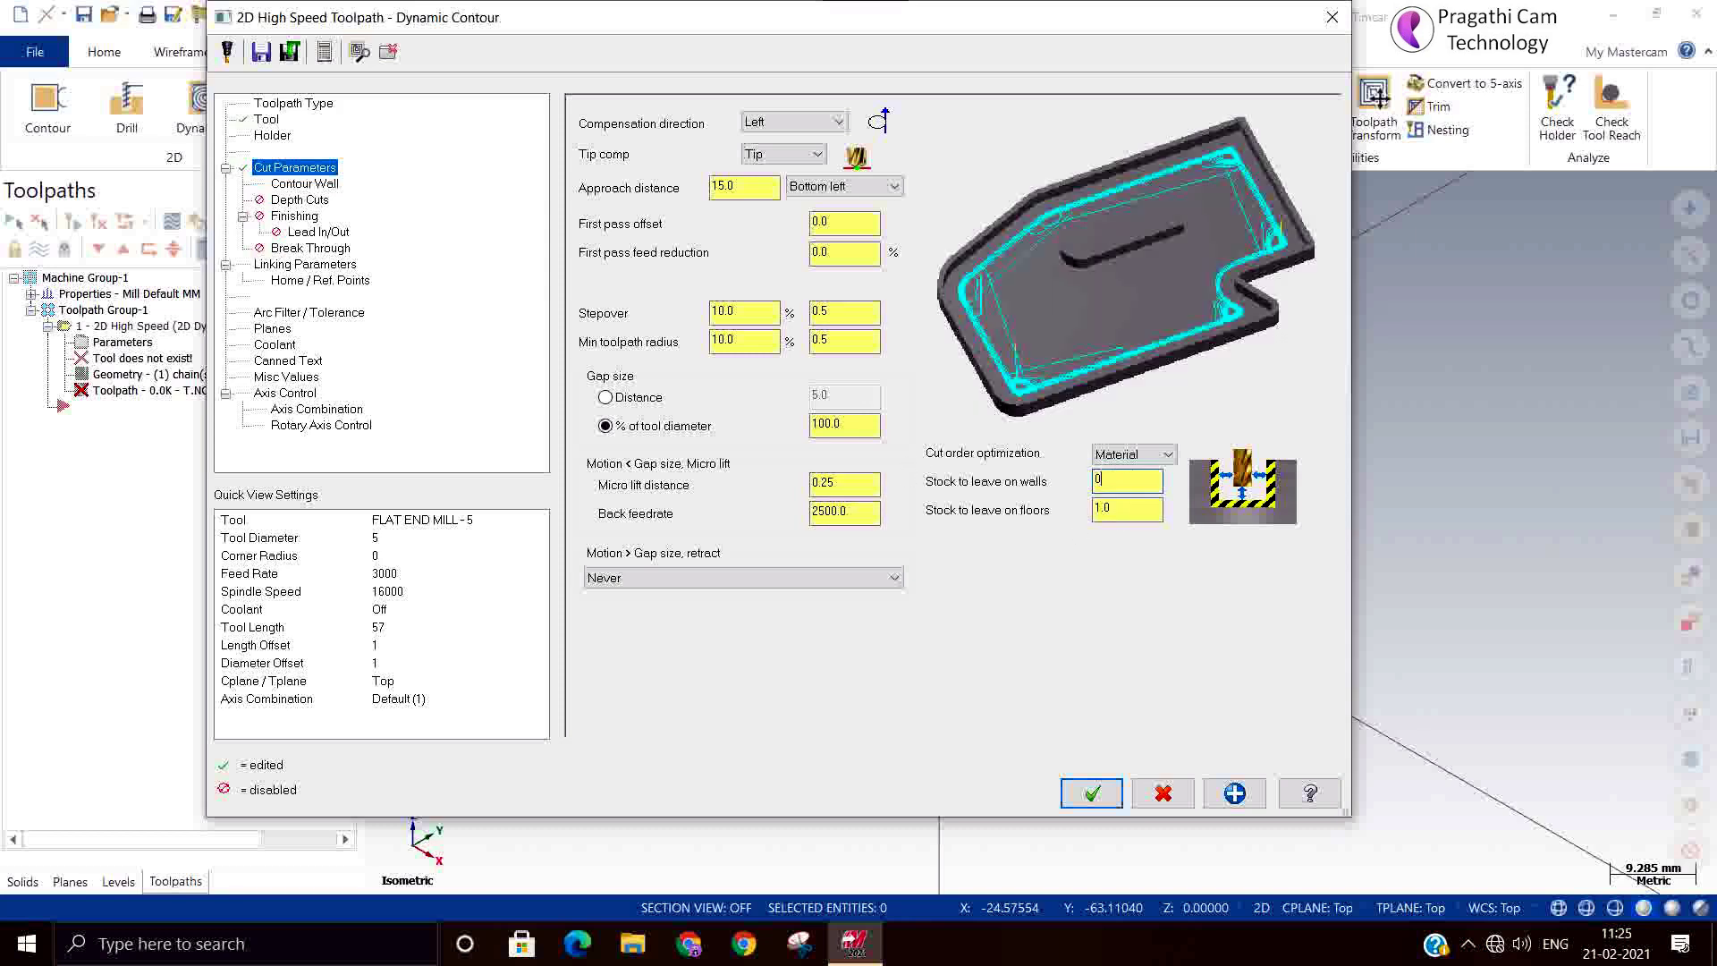
pyautogui.doubleClick(1133, 510)
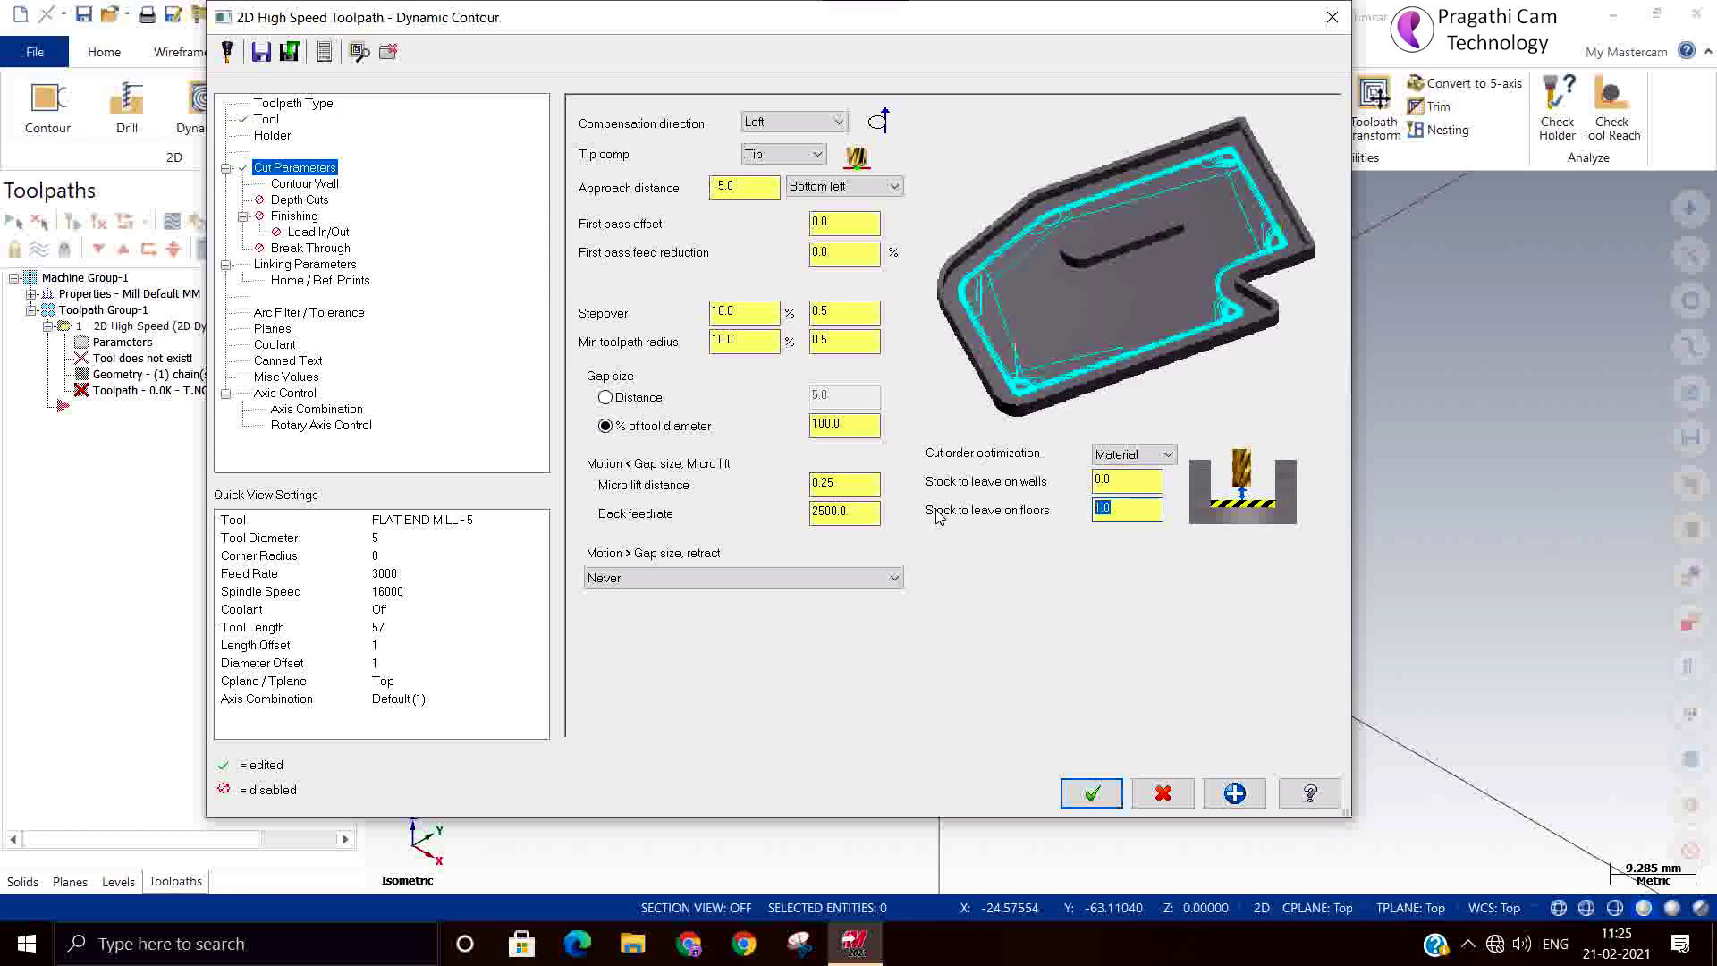
pyautogui.write('0')
# On the Contour Wall page, set the tool radius to 5.0 and the minimum toolpath radius to 2.0
pyautogui.click(325, 188)
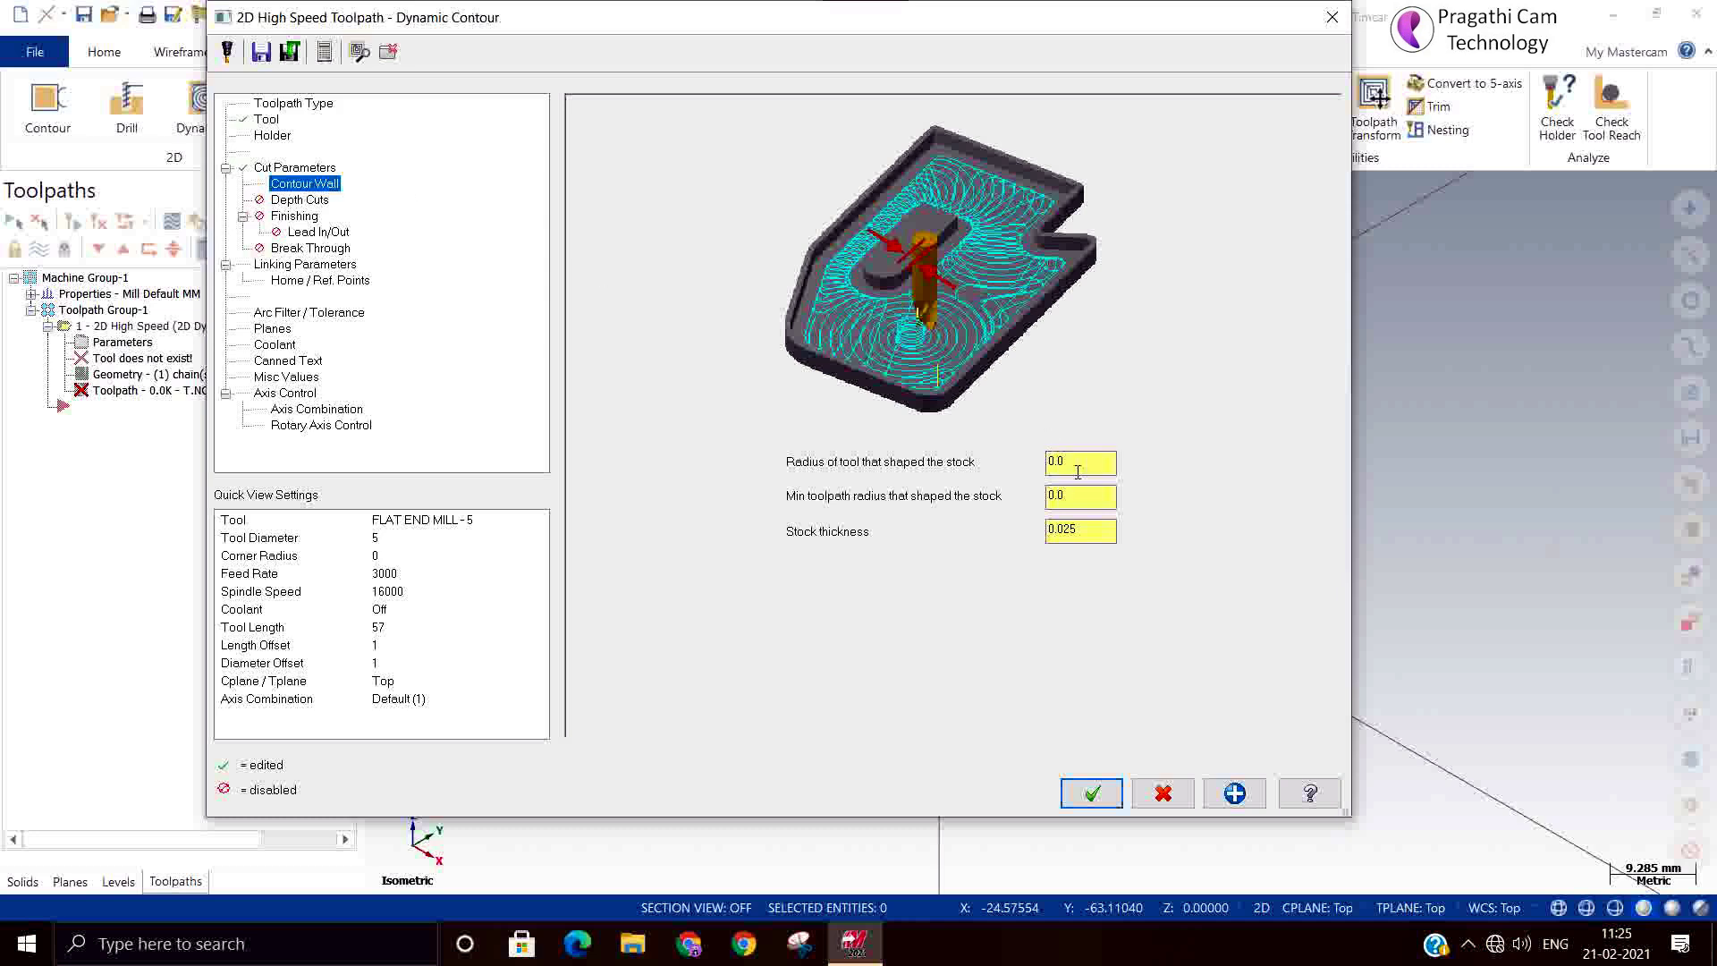
pyautogui.moveTo(1073, 462); pyautogui.dragTo(955, 440)
pyautogui.write('10')
pyautogui.click(1070, 498)
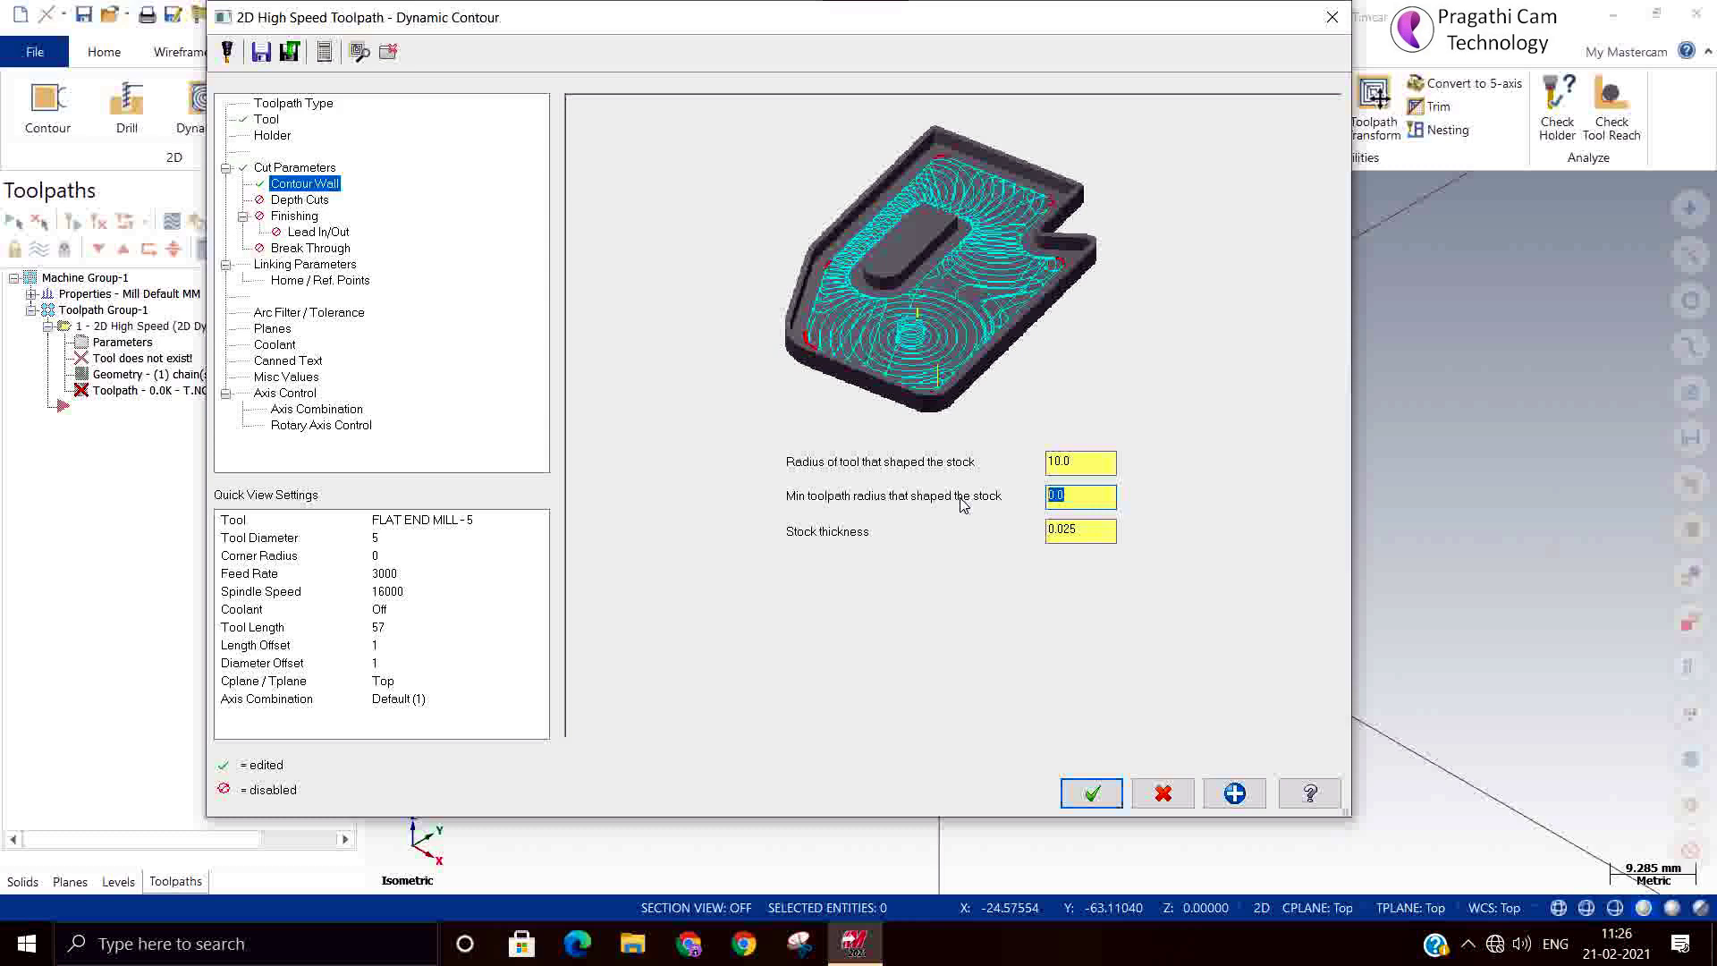
pyautogui.click(1102, 465)
pyautogui.write('5')
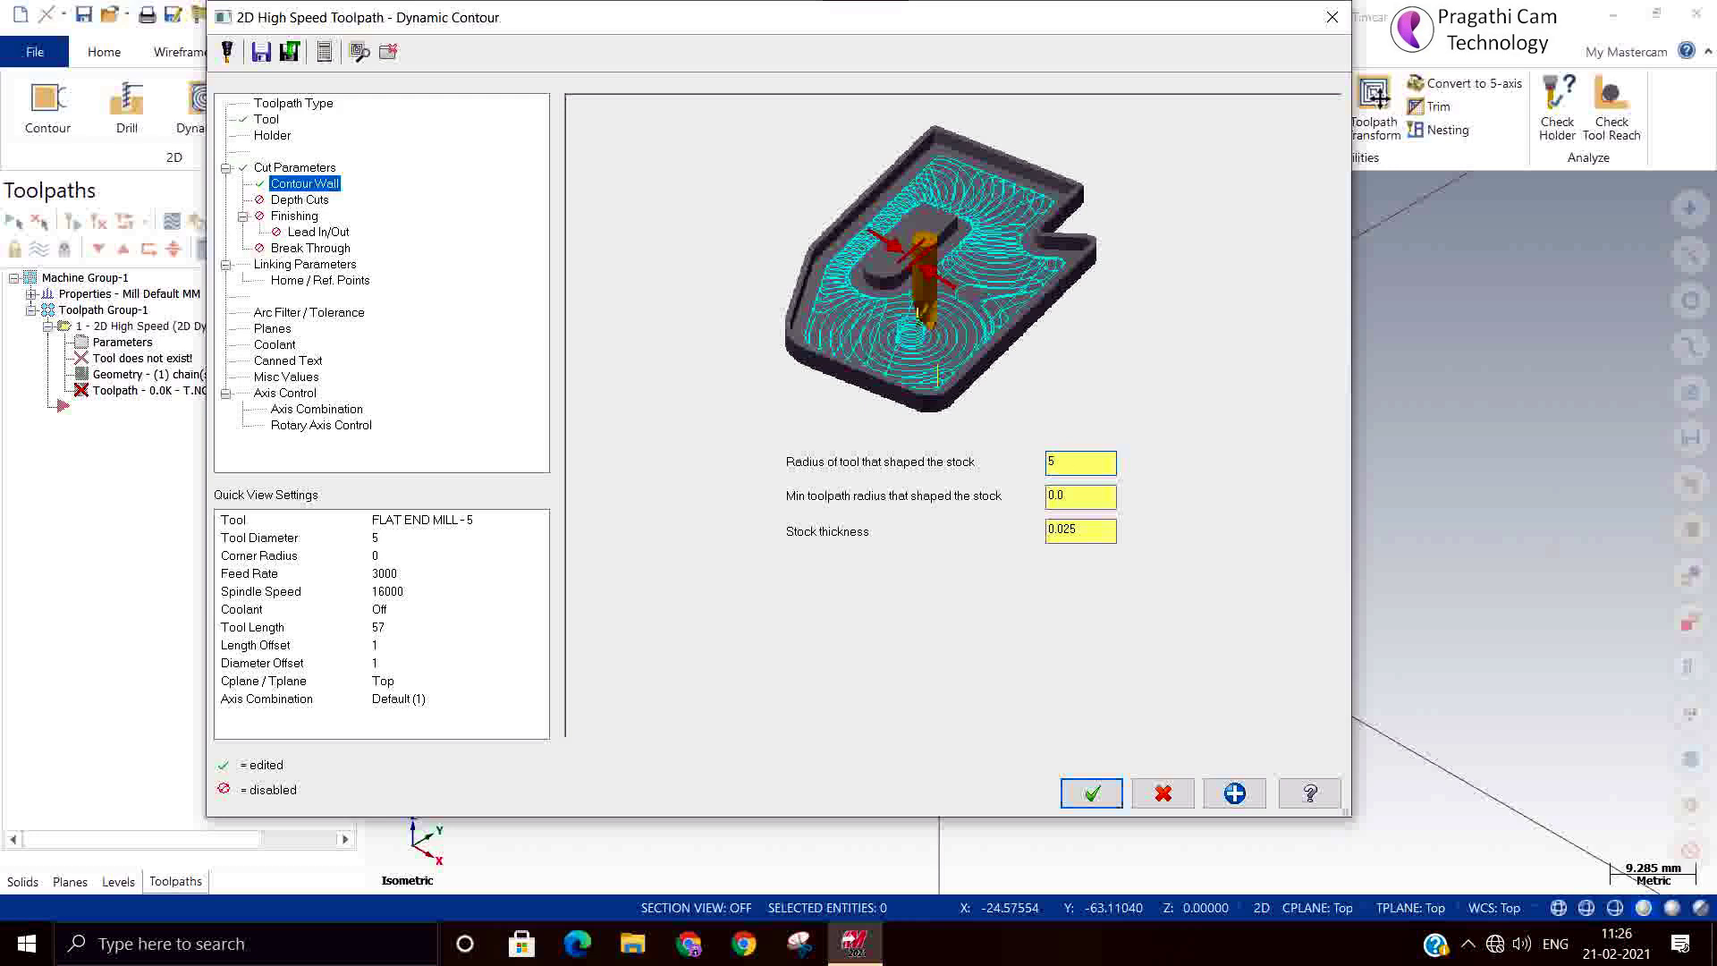
pyautogui.click(1059, 496)
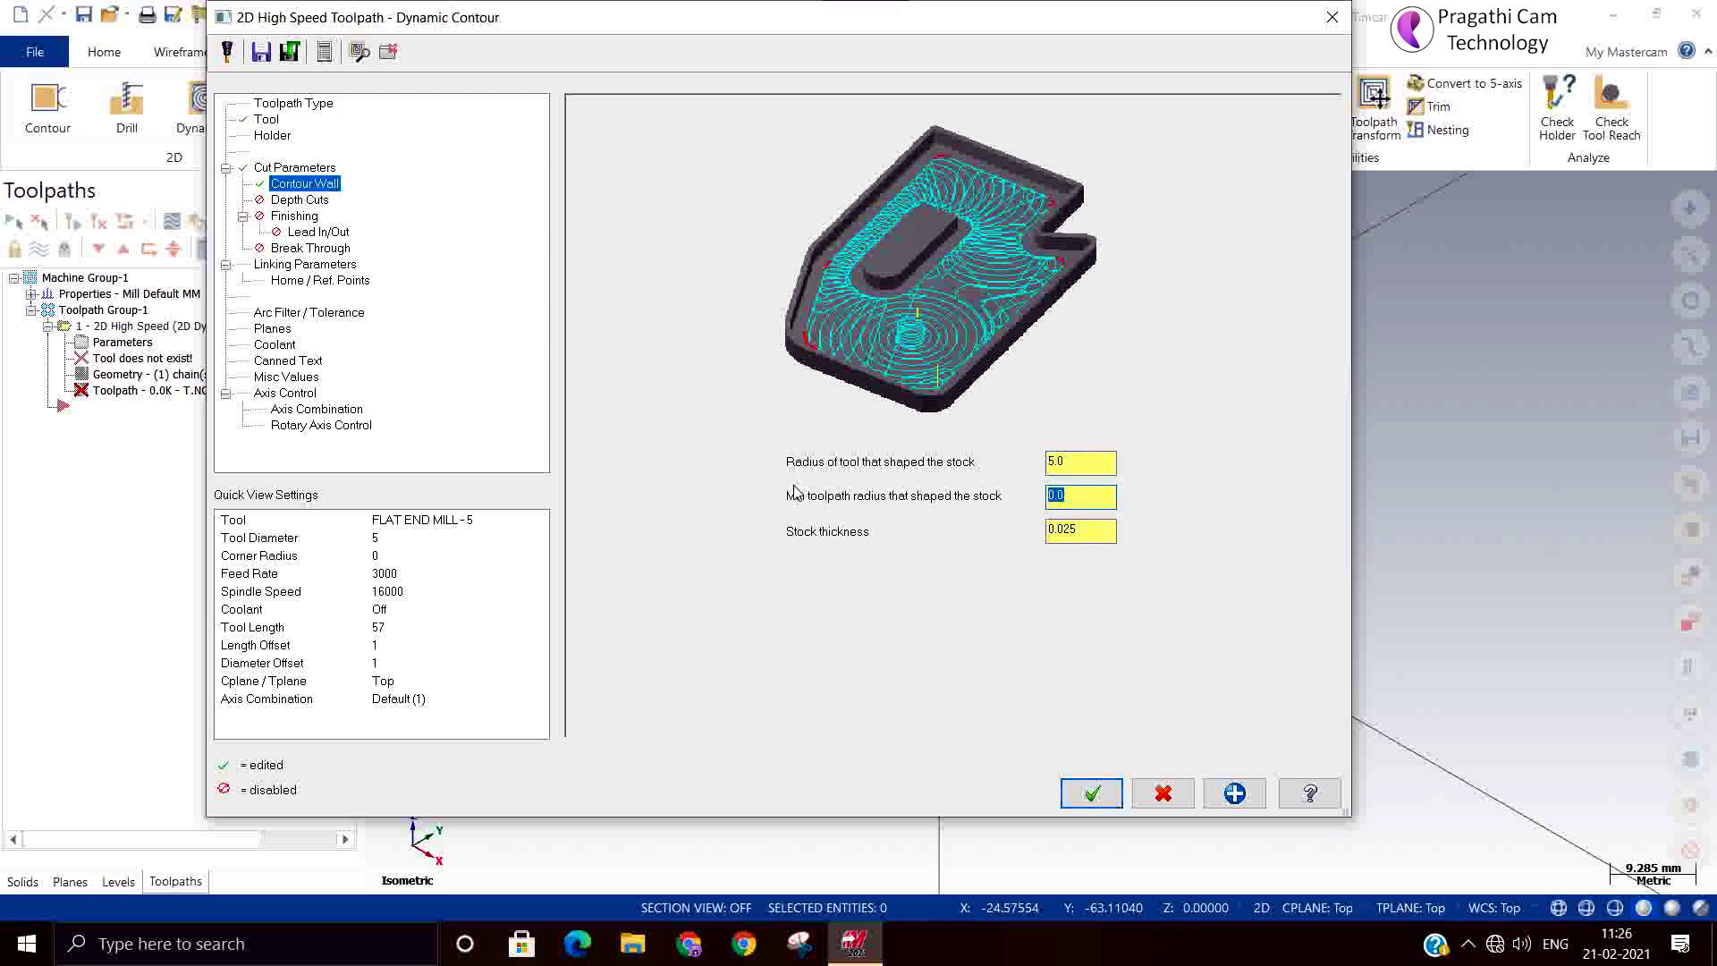
pyautogui.write('2')
pyautogui.click(1096, 526)
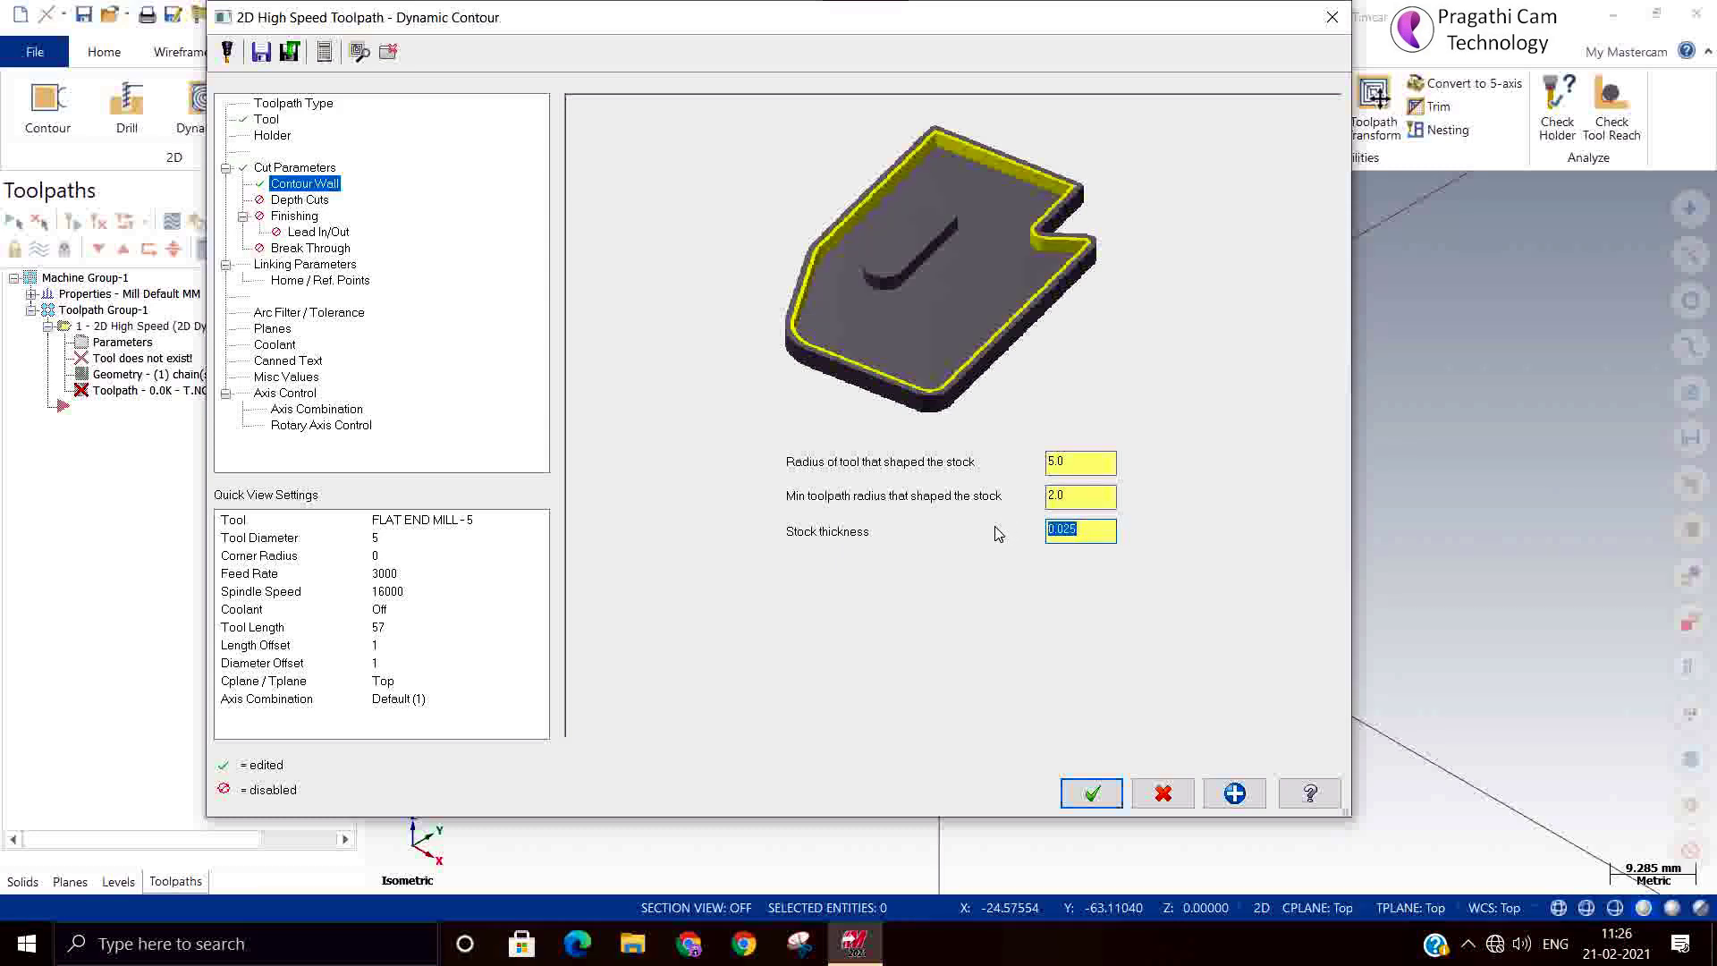
# Enter 5 for stock thickness, then enable a finish pass with 0.2 spacing
pyautogui.write('5')
pyautogui.click(303, 202)
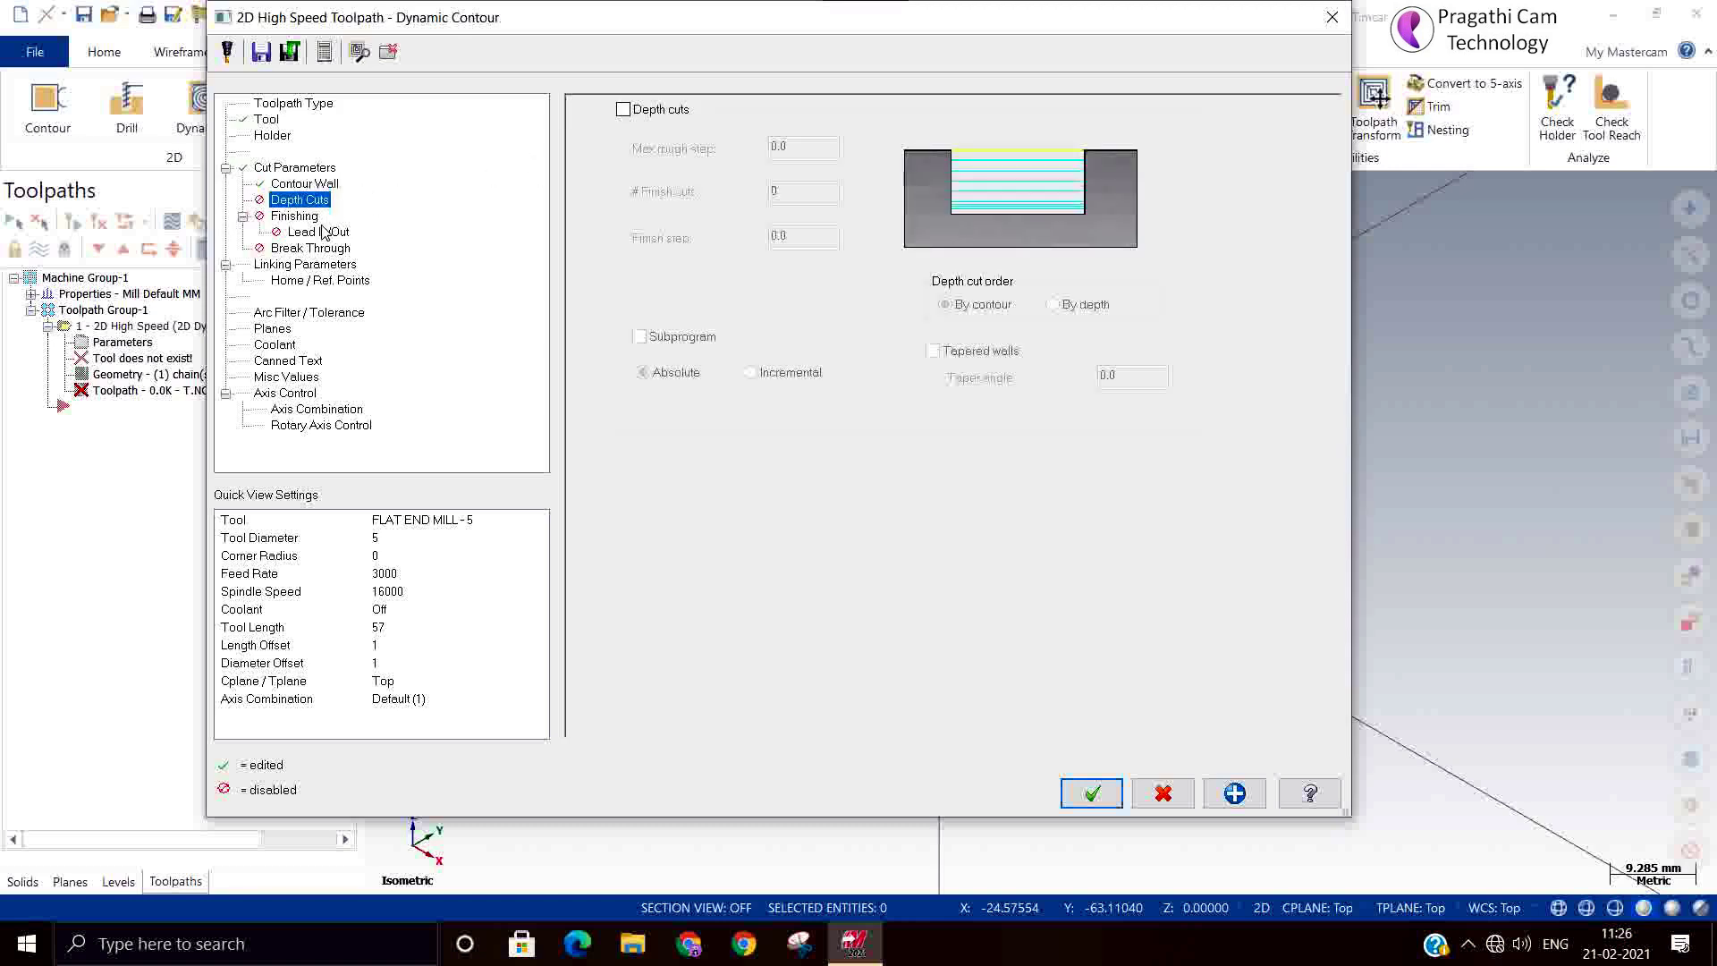
pyautogui.click(295, 216)
pyautogui.click(603, 188)
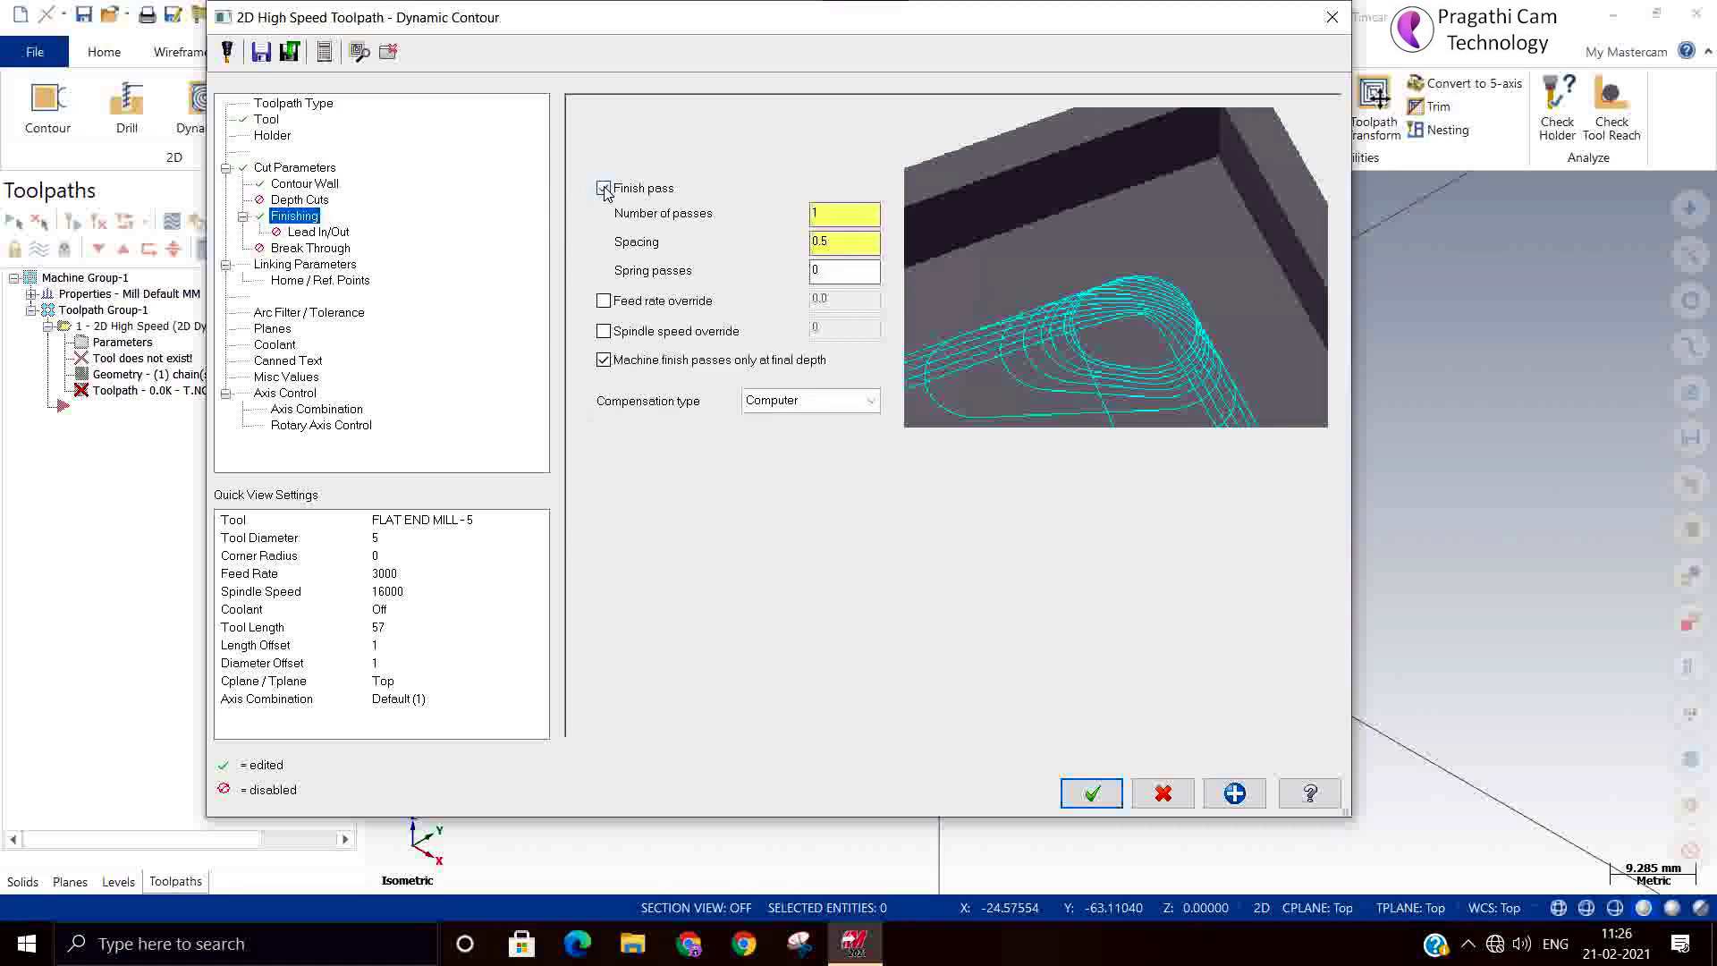
pyautogui.doubleClick(848, 240)
pyautogui.write('0.2')
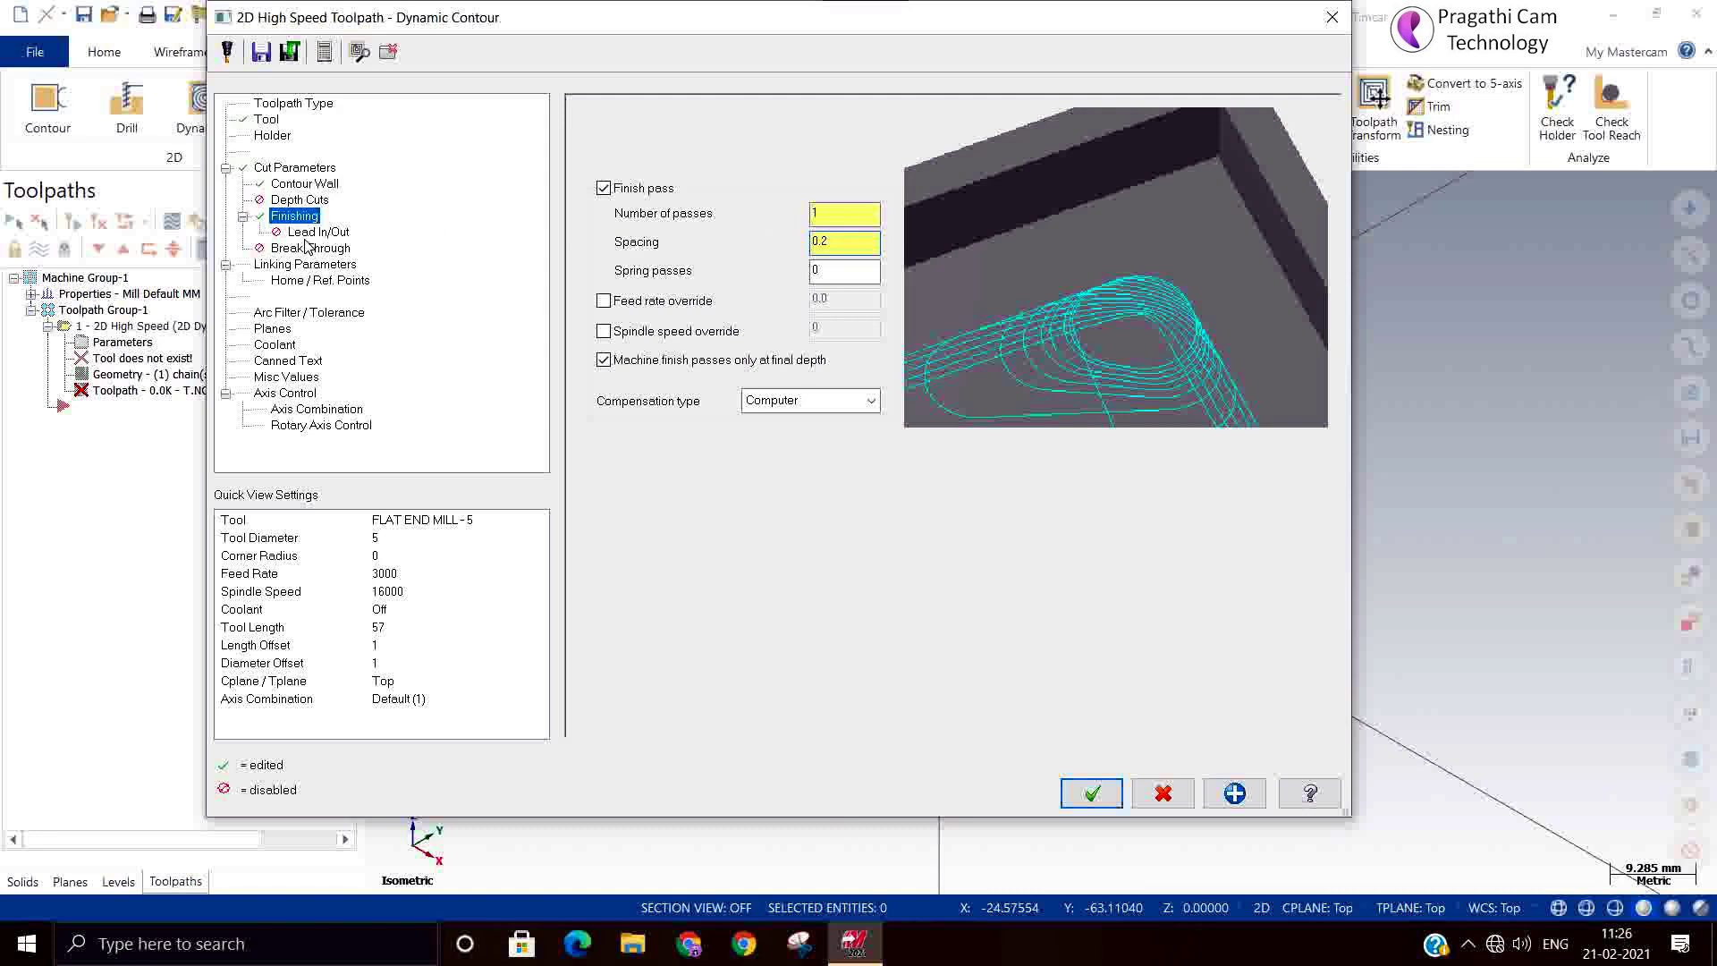
# Set the linking depth to -12.5, picked from the gear's bottom edge
pyautogui.click(318, 233)
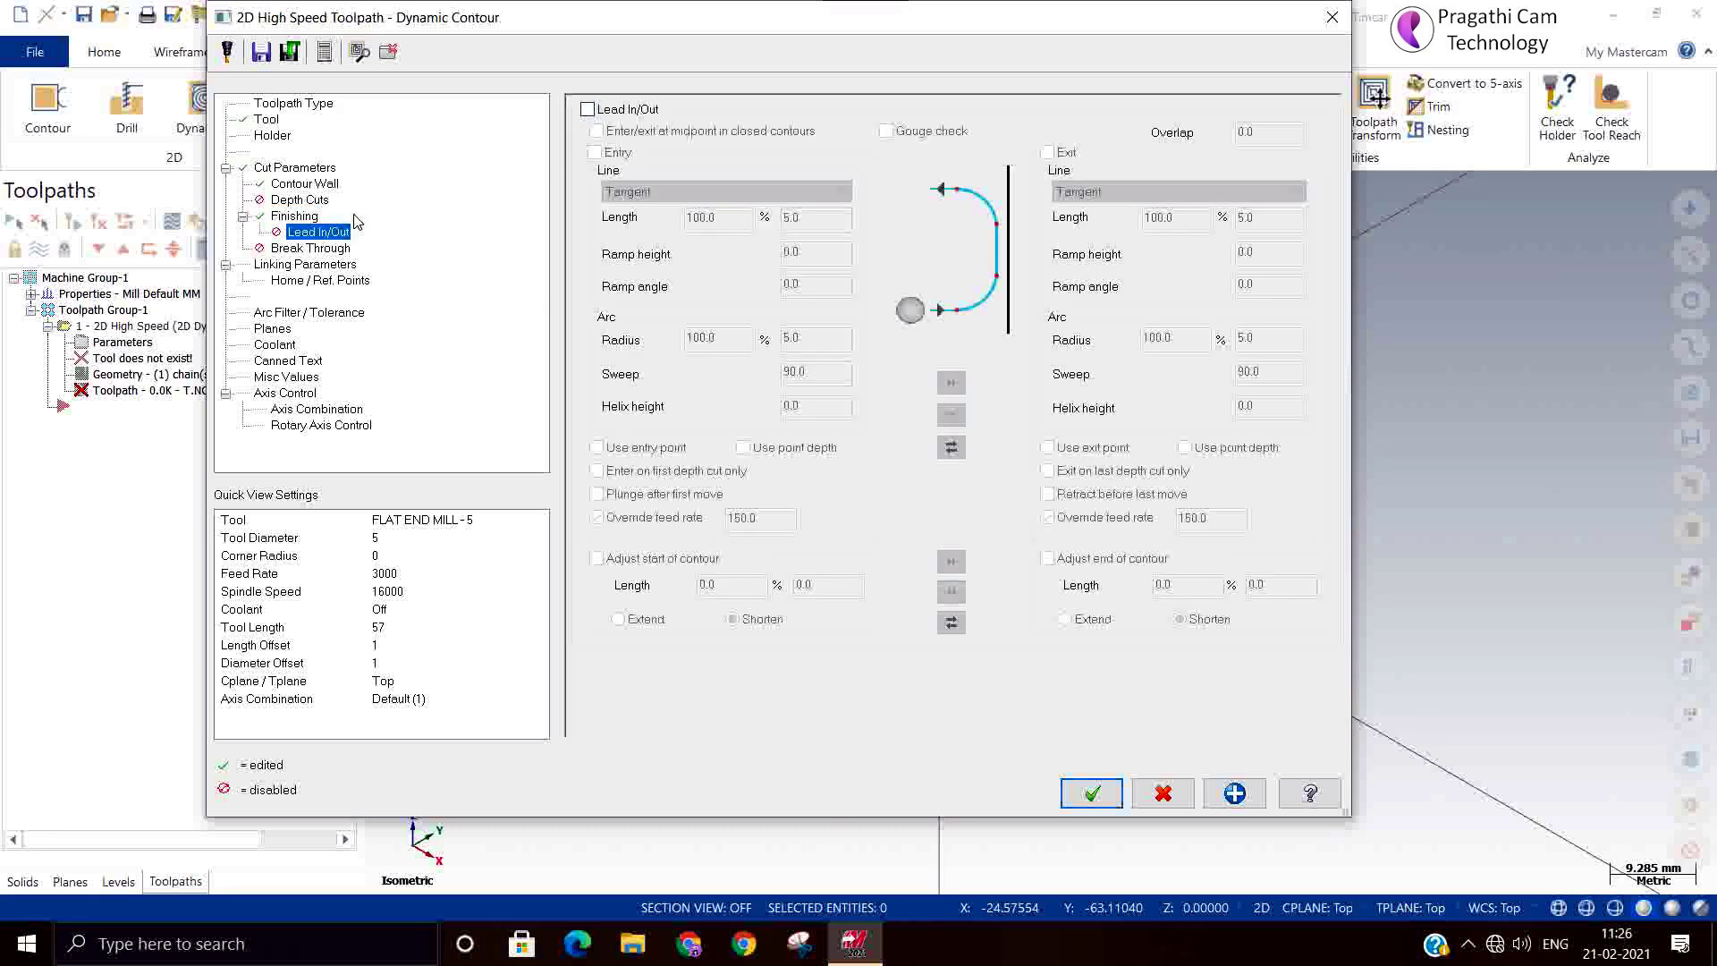
pyautogui.click(327, 265)
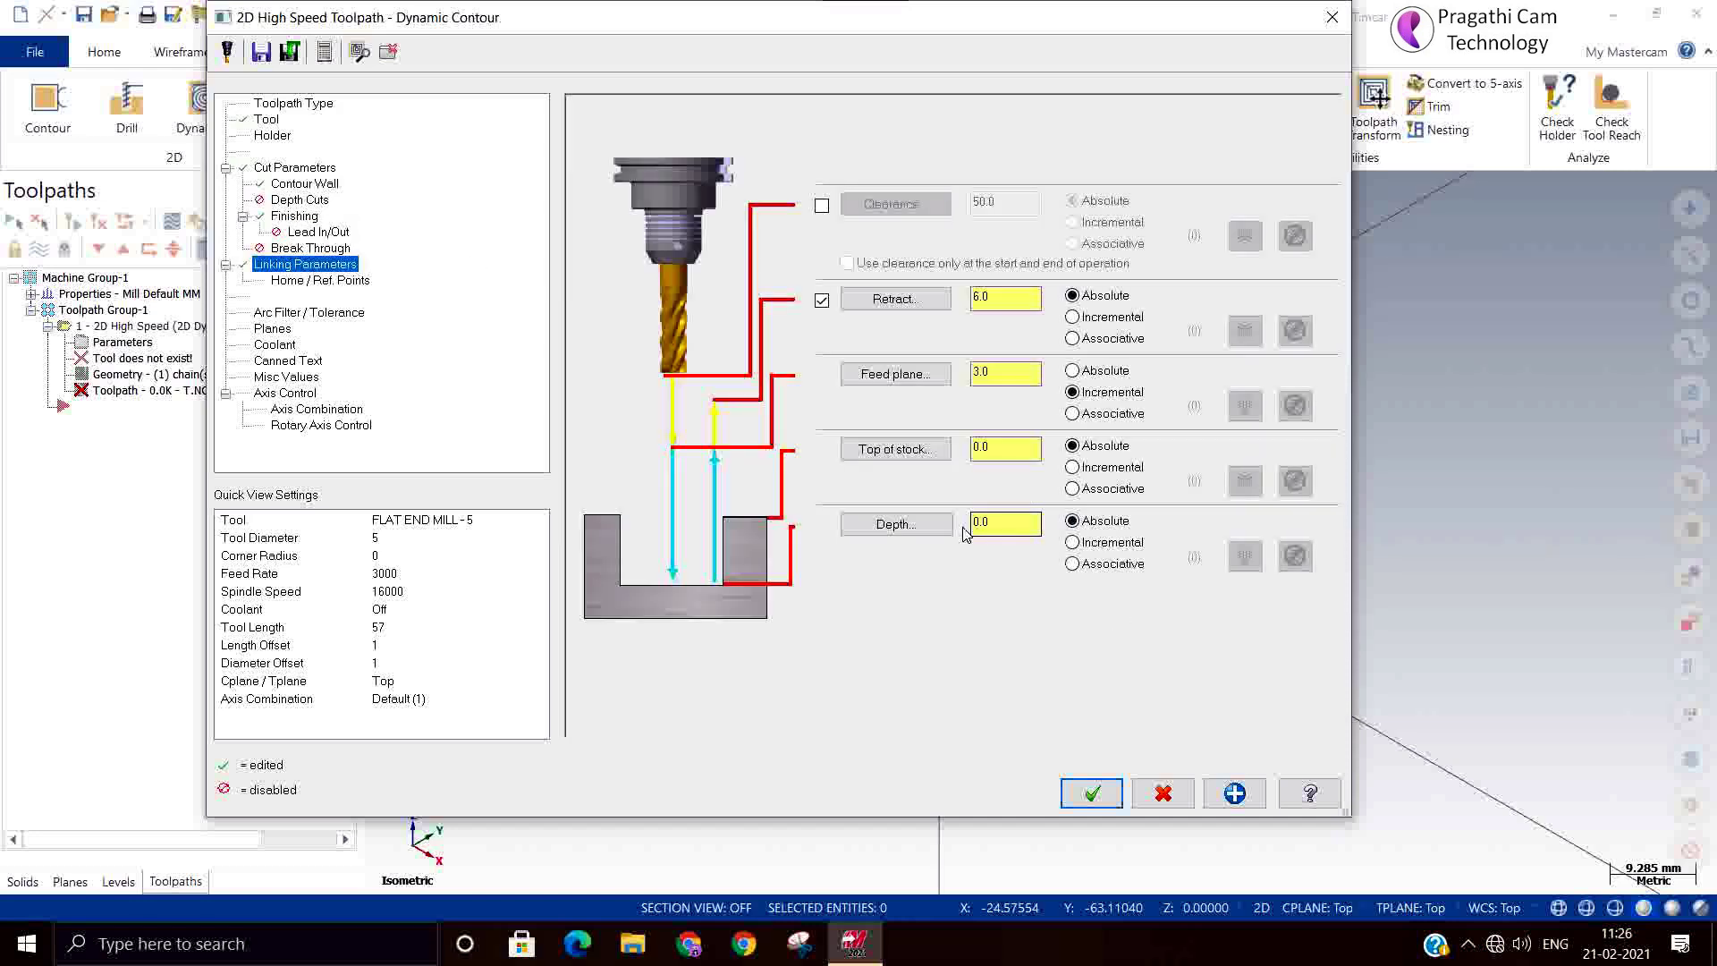
pyautogui.click(897, 525)
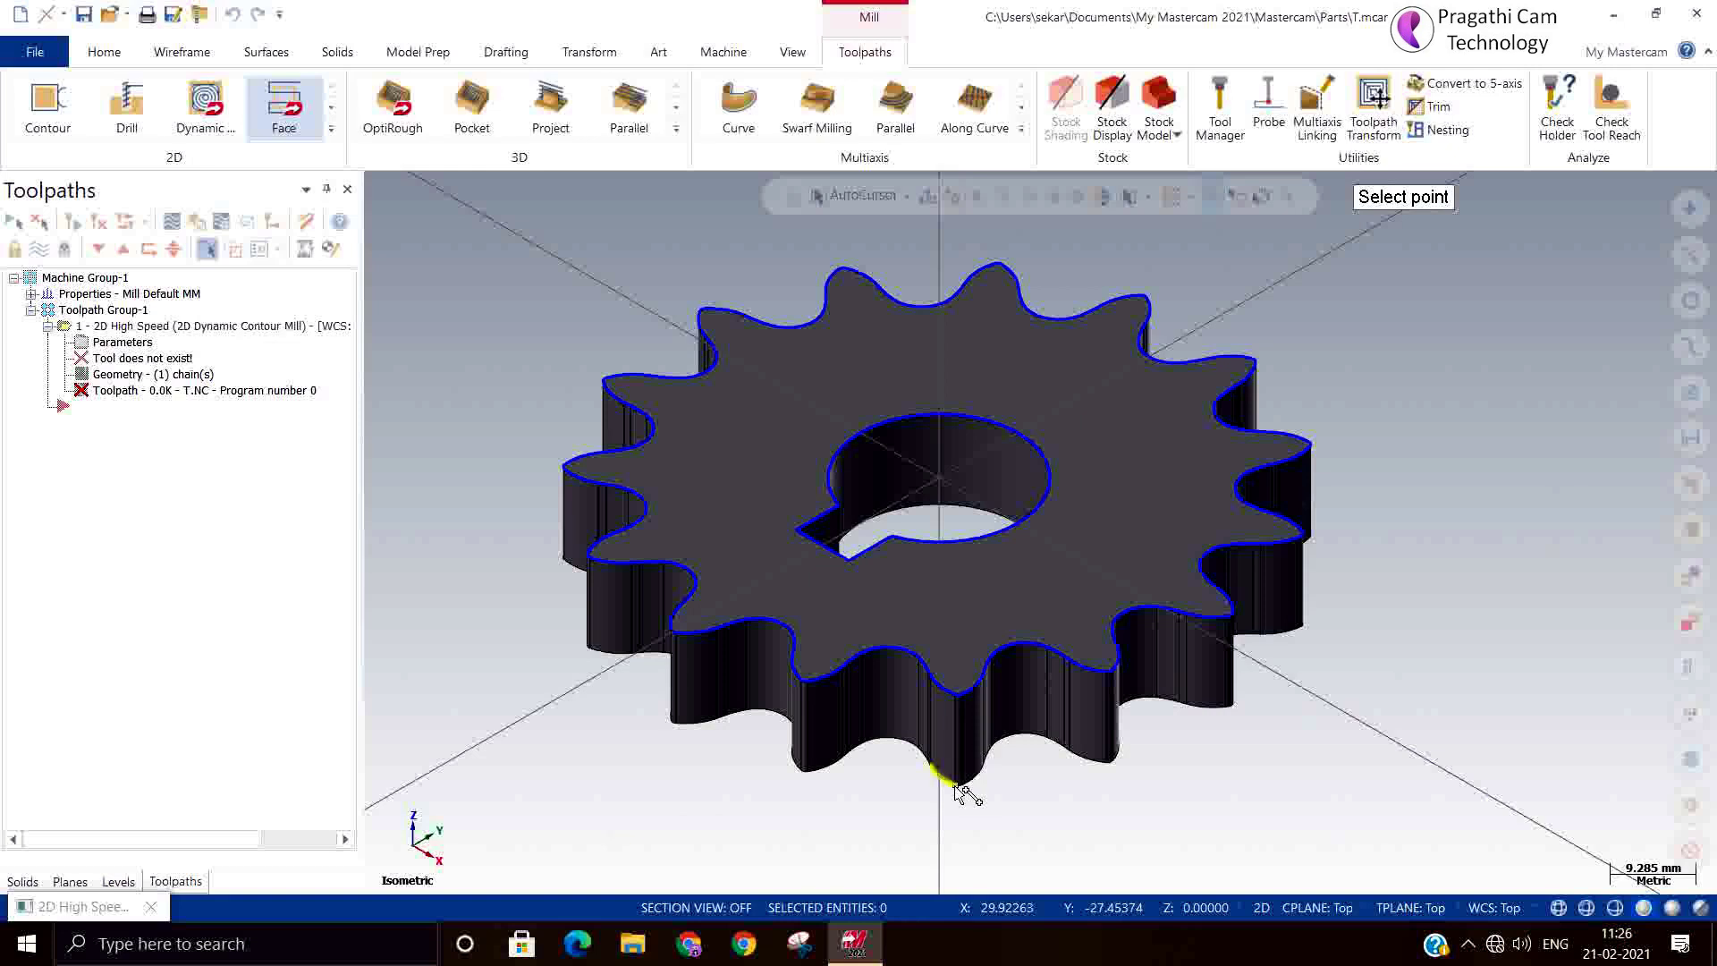
pyautogui.click(964, 794)
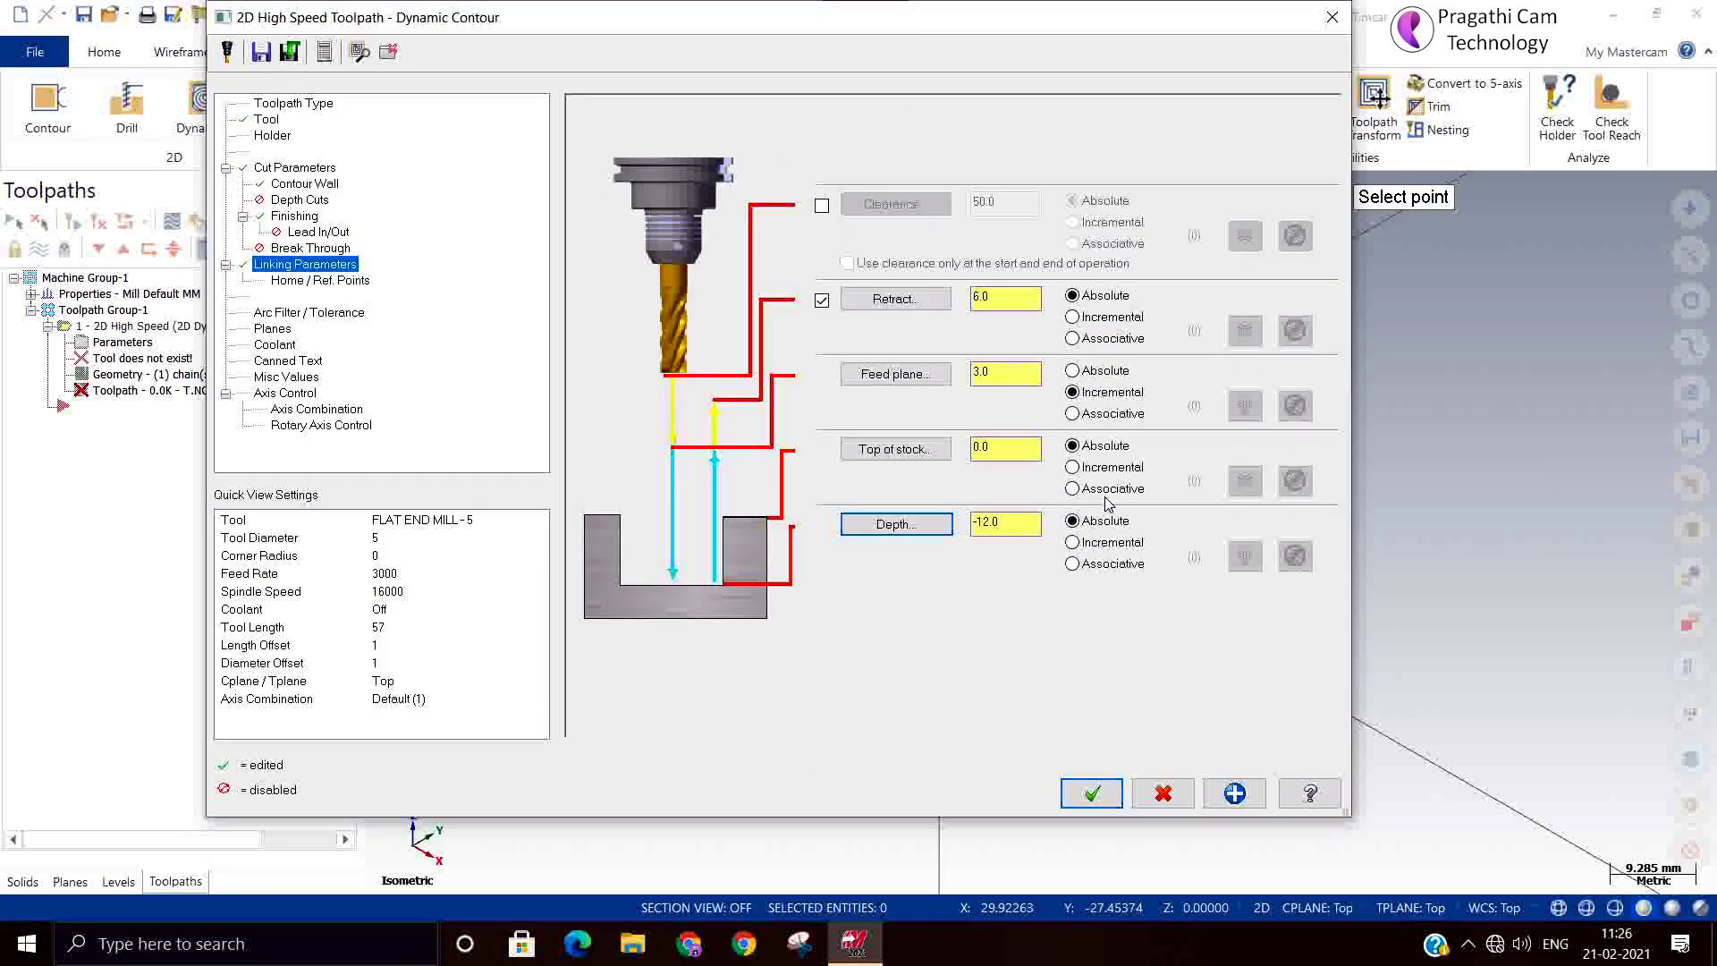
pyautogui.click(1001, 526)
pyautogui.write('-12.5')
# Turn Flood coolant on and accept the toolpath parameters
pyautogui.click(299, 169)
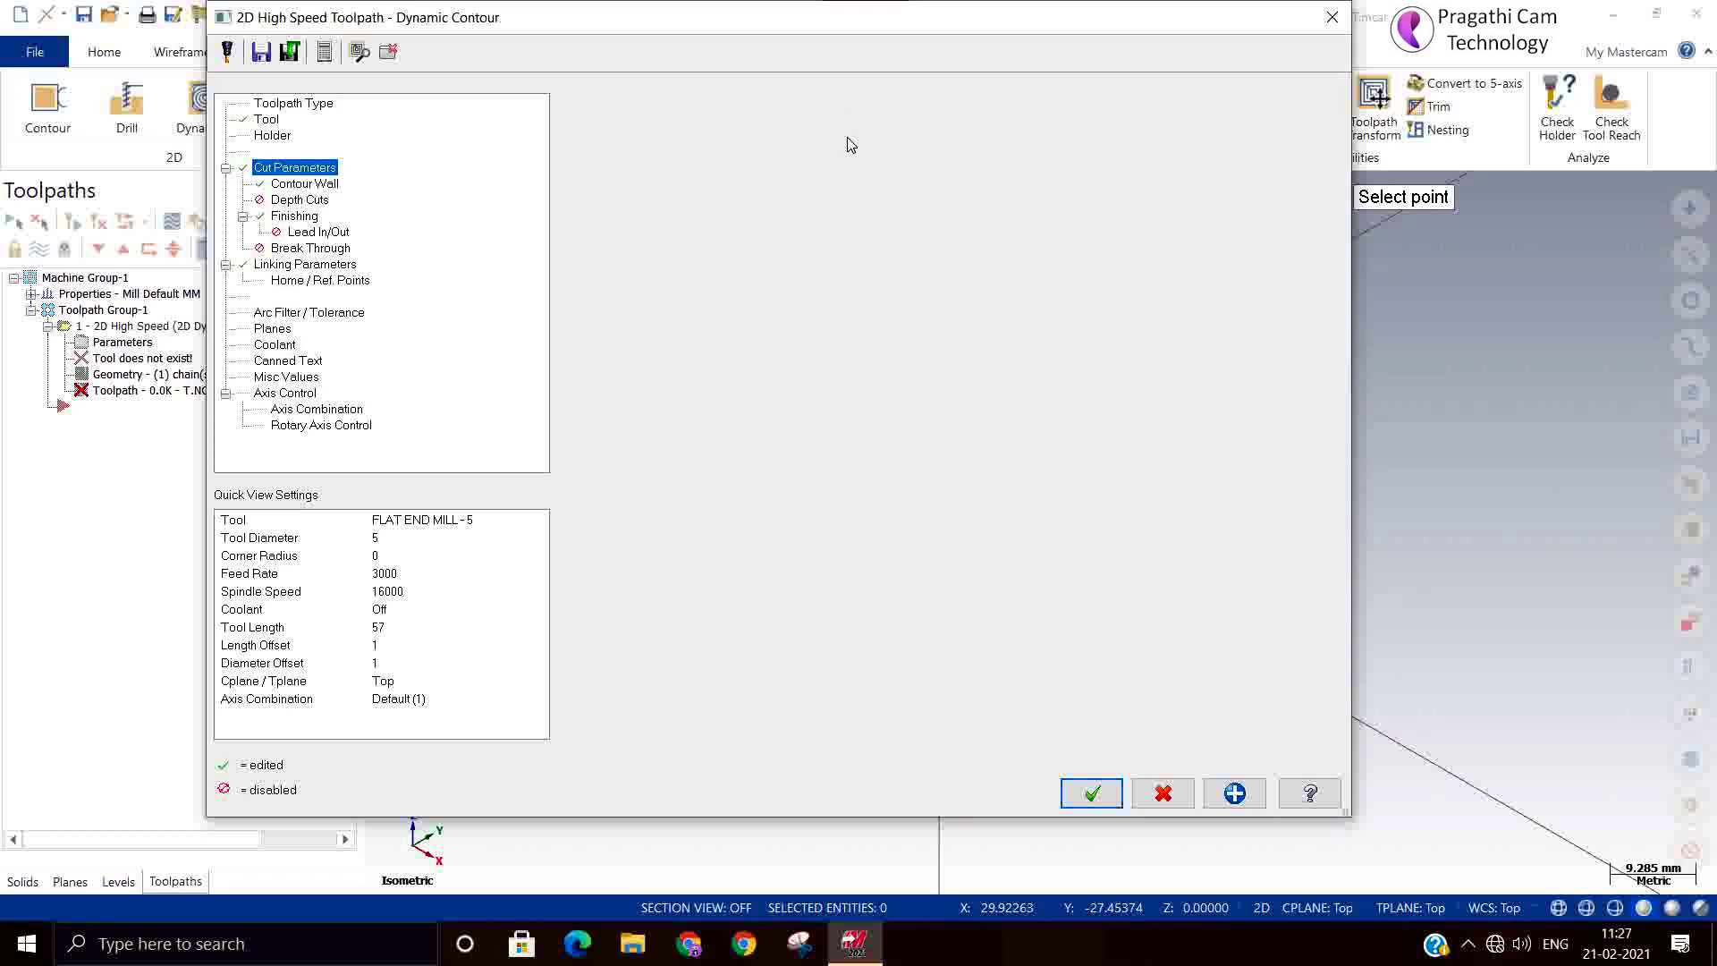
pyautogui.click(990, 231)
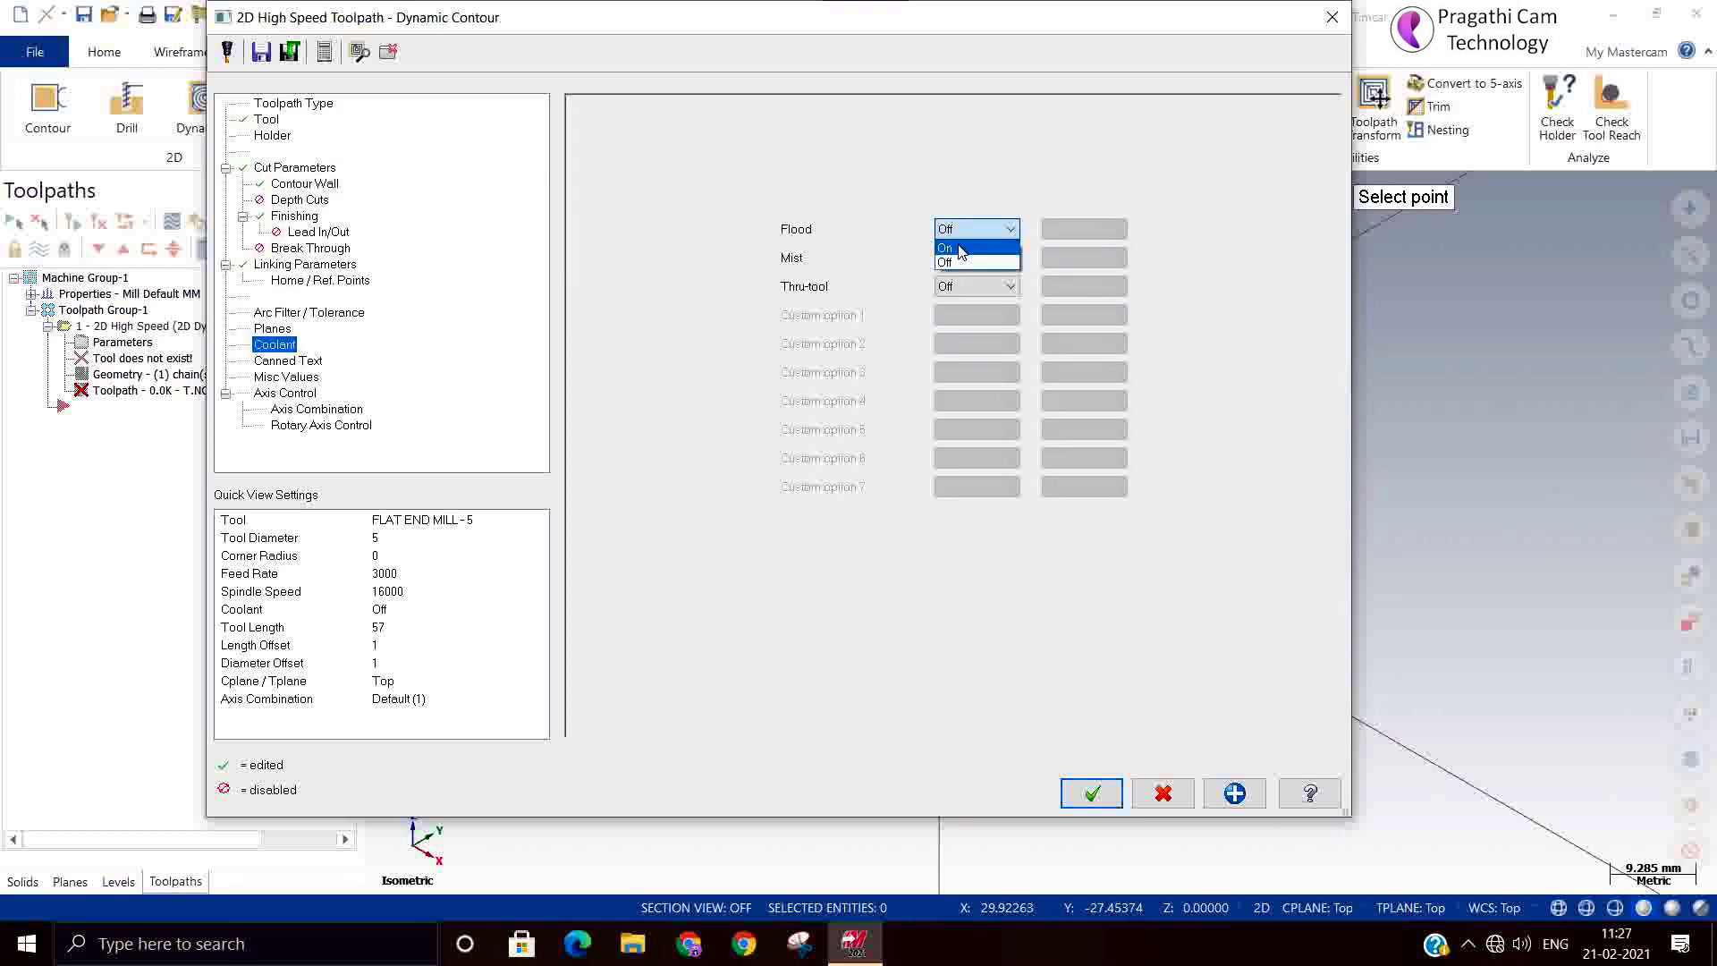
pyautogui.click(977, 261)
pyautogui.click(1092, 796)
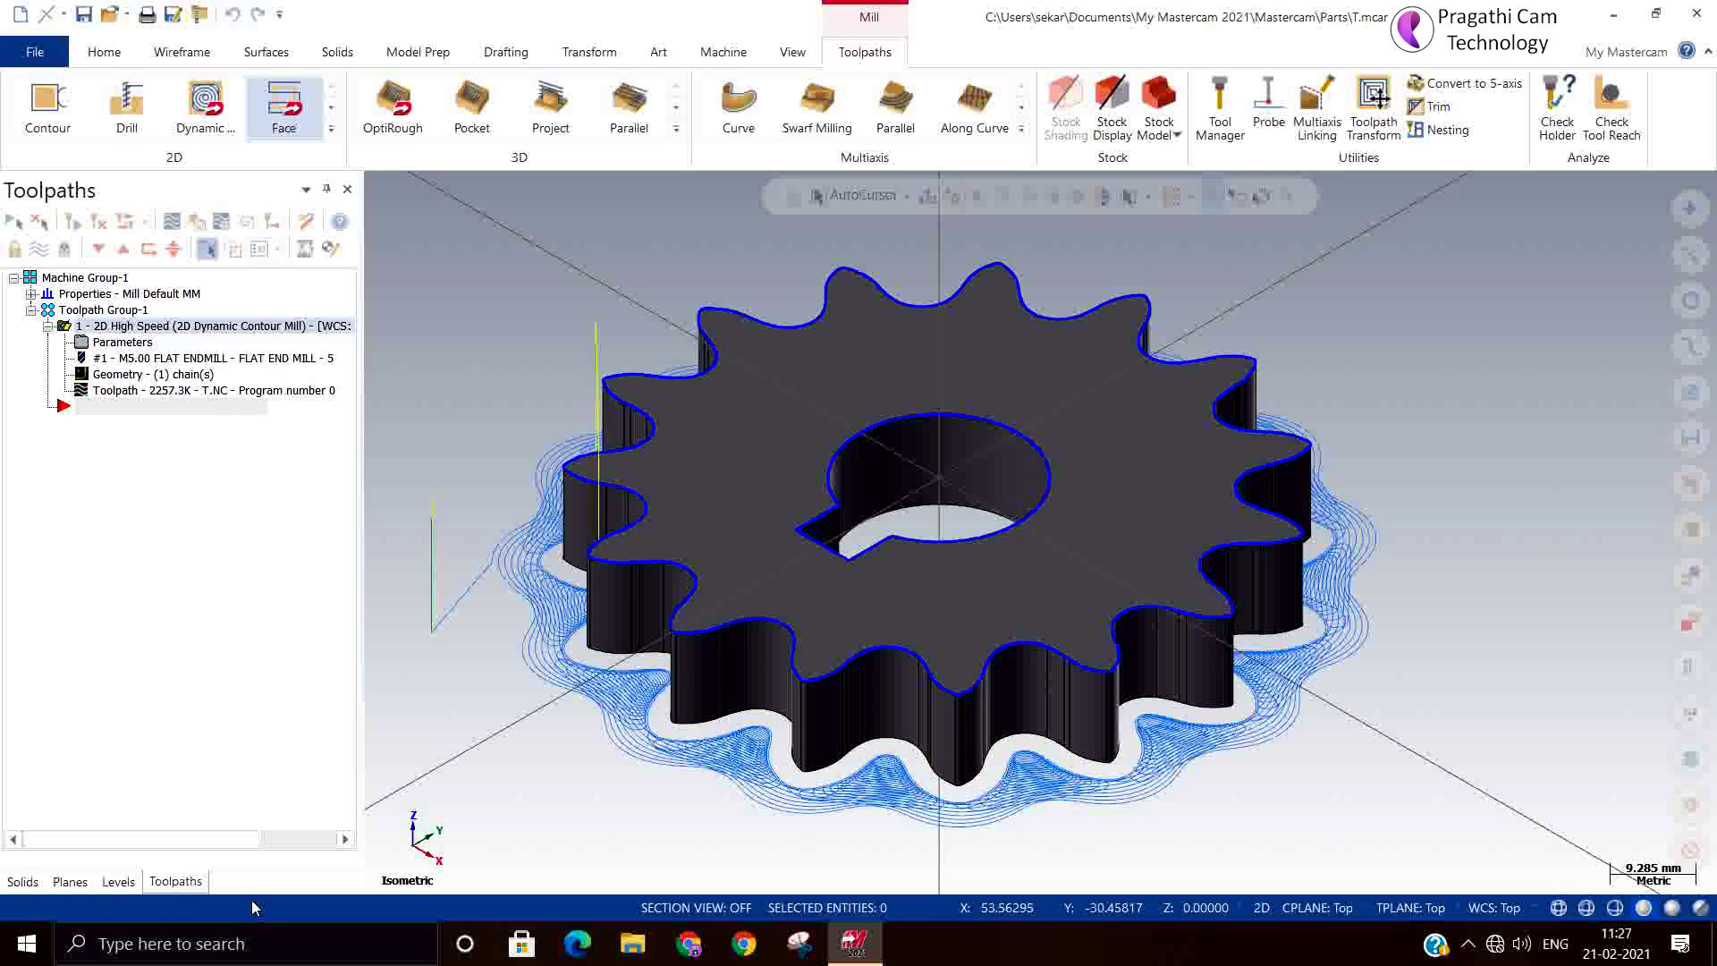
# Backplot the dynamic contour around the gear from a top view at slower speed, then close Backplot
pyautogui.moveTo(452, 650); pyautogui.dragTo(445, 737, button='middle')
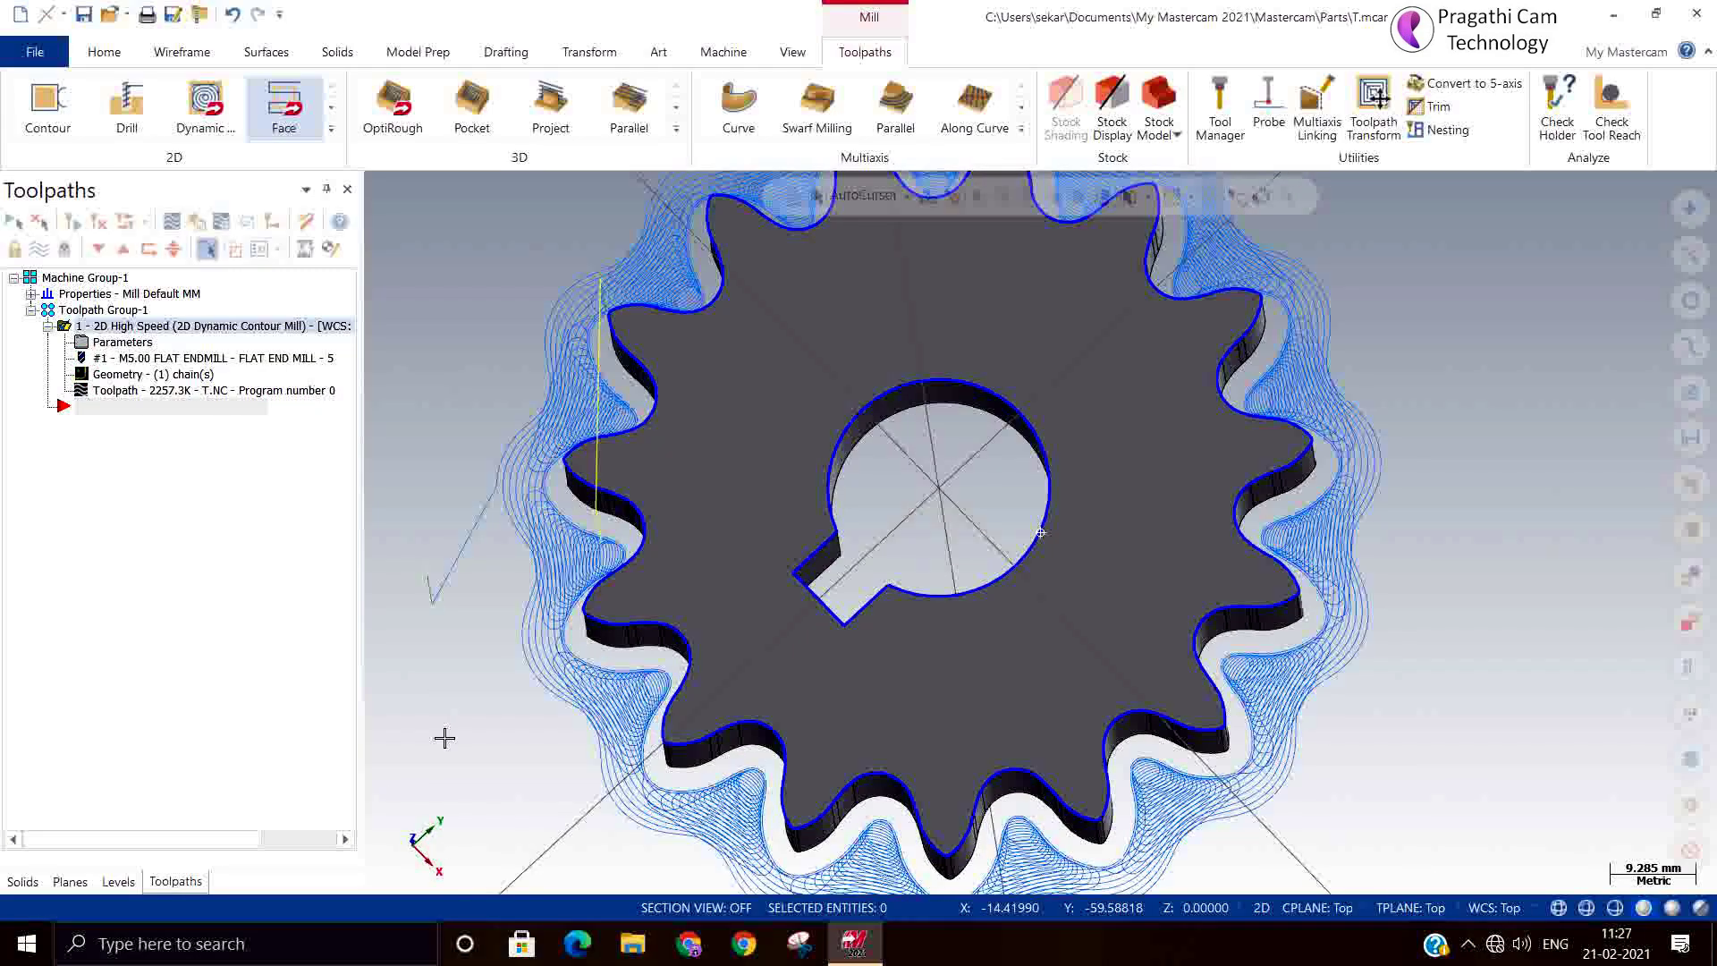
pyautogui.click(165, 225)
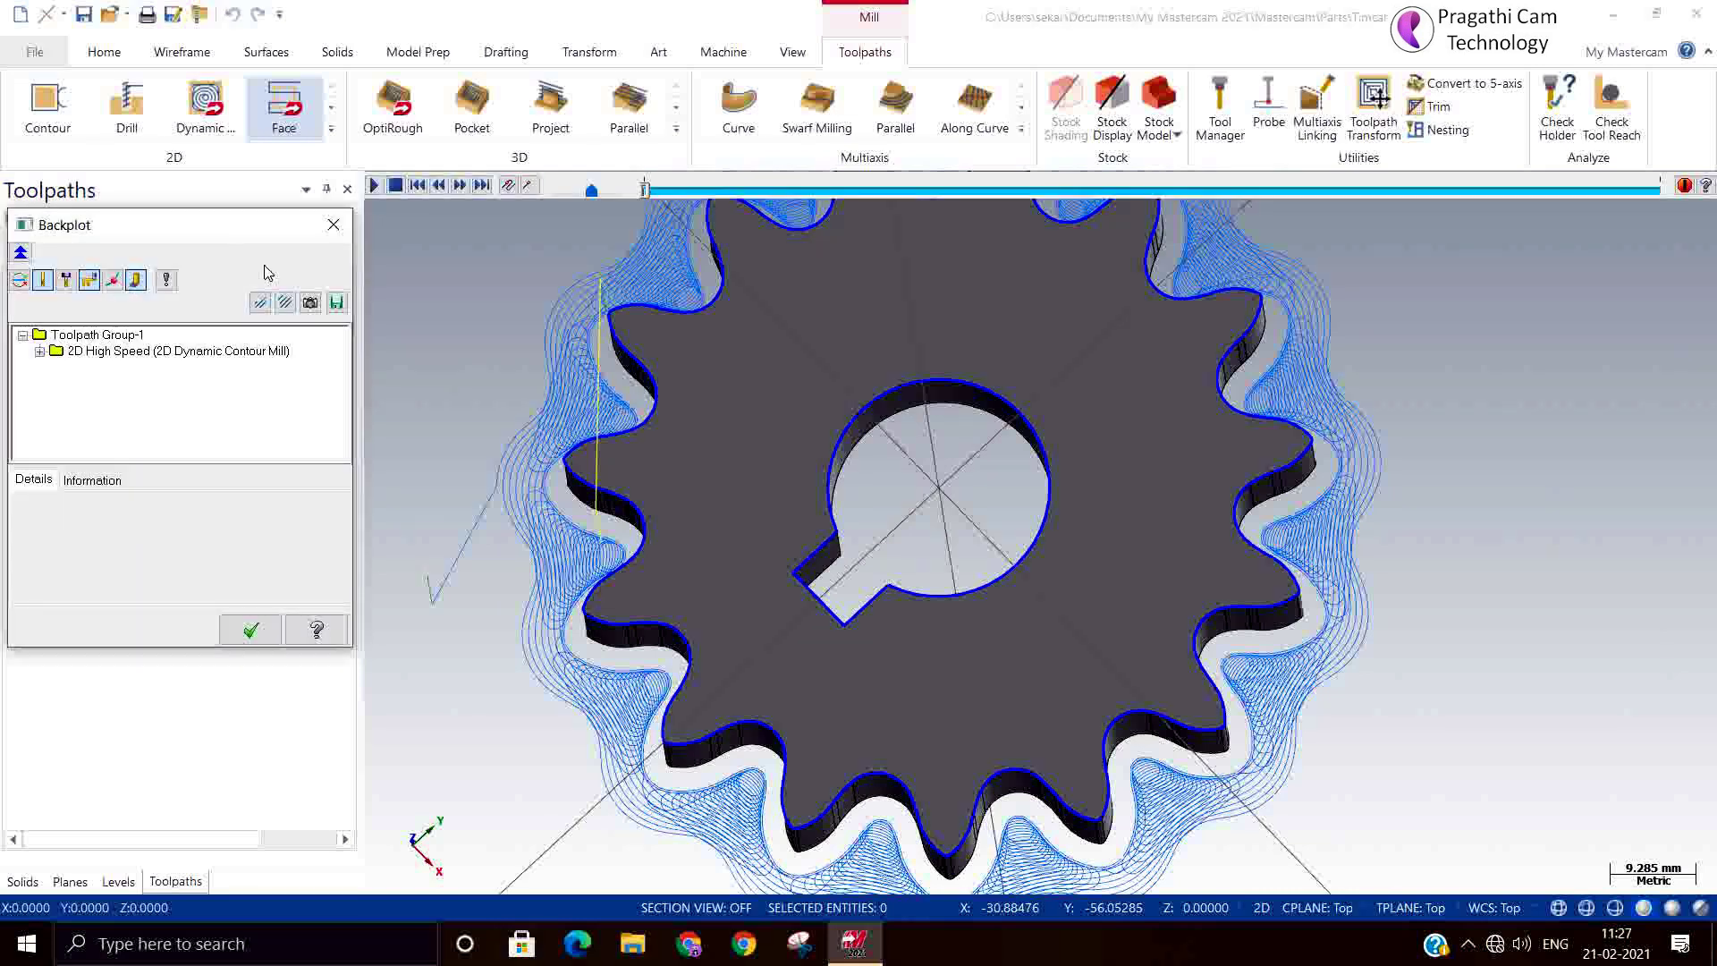
pyautogui.click(376, 186)
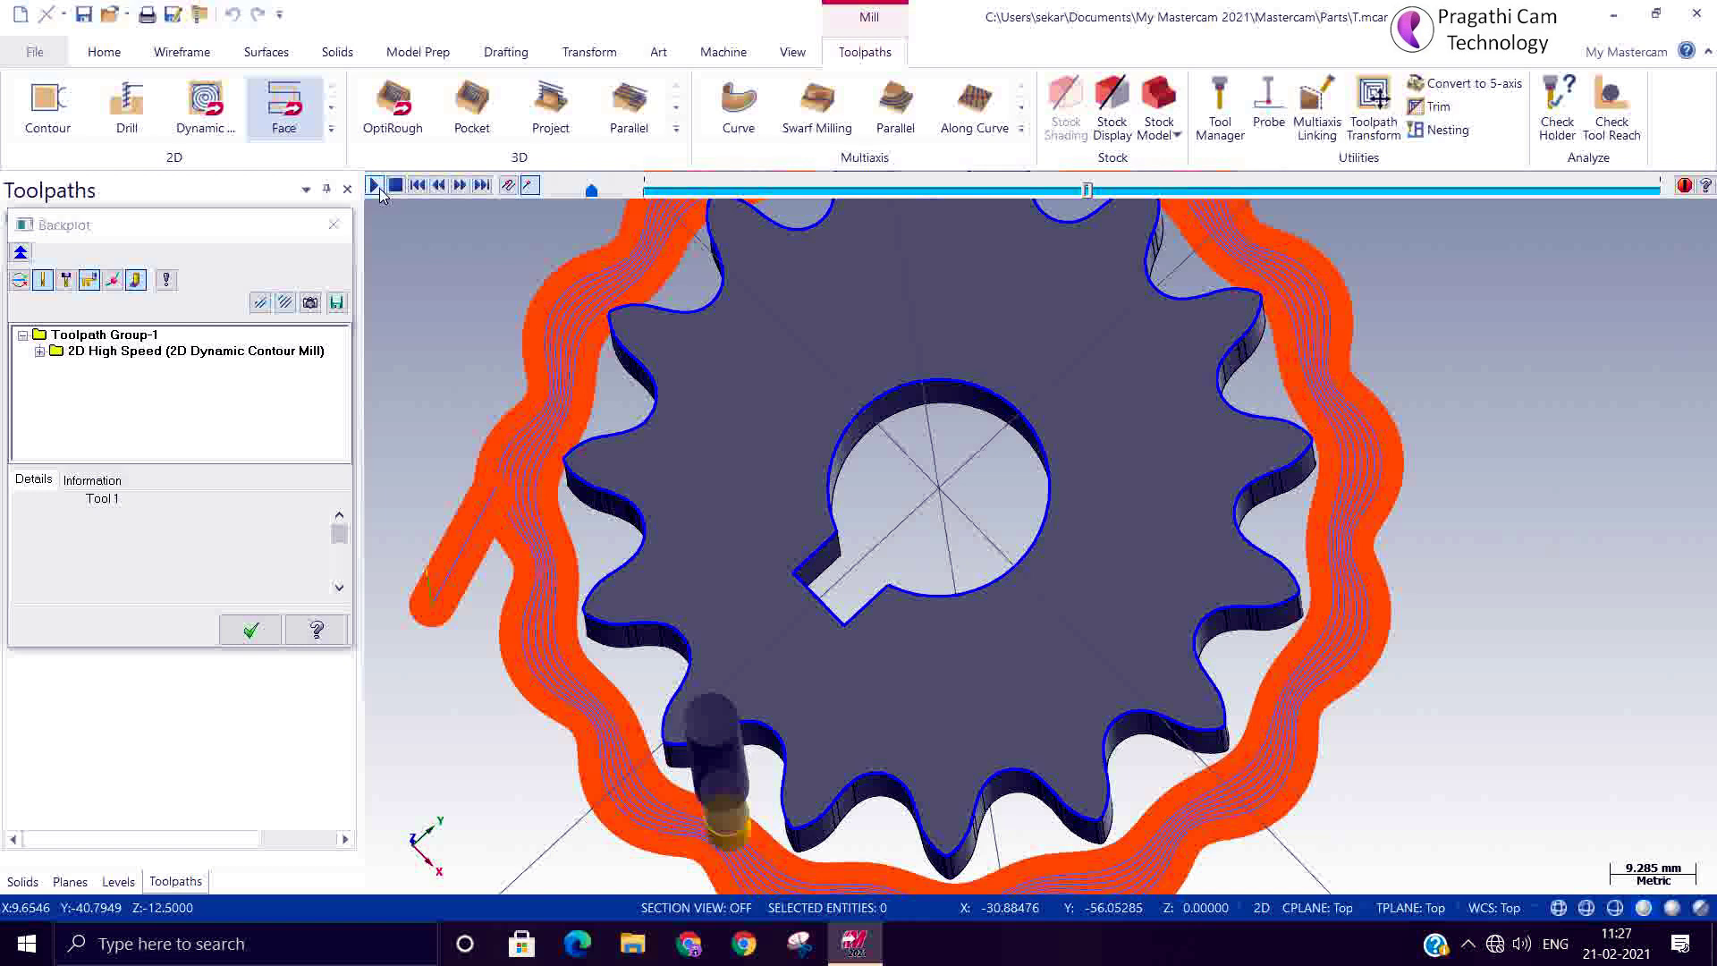
pyautogui.click(376, 186)
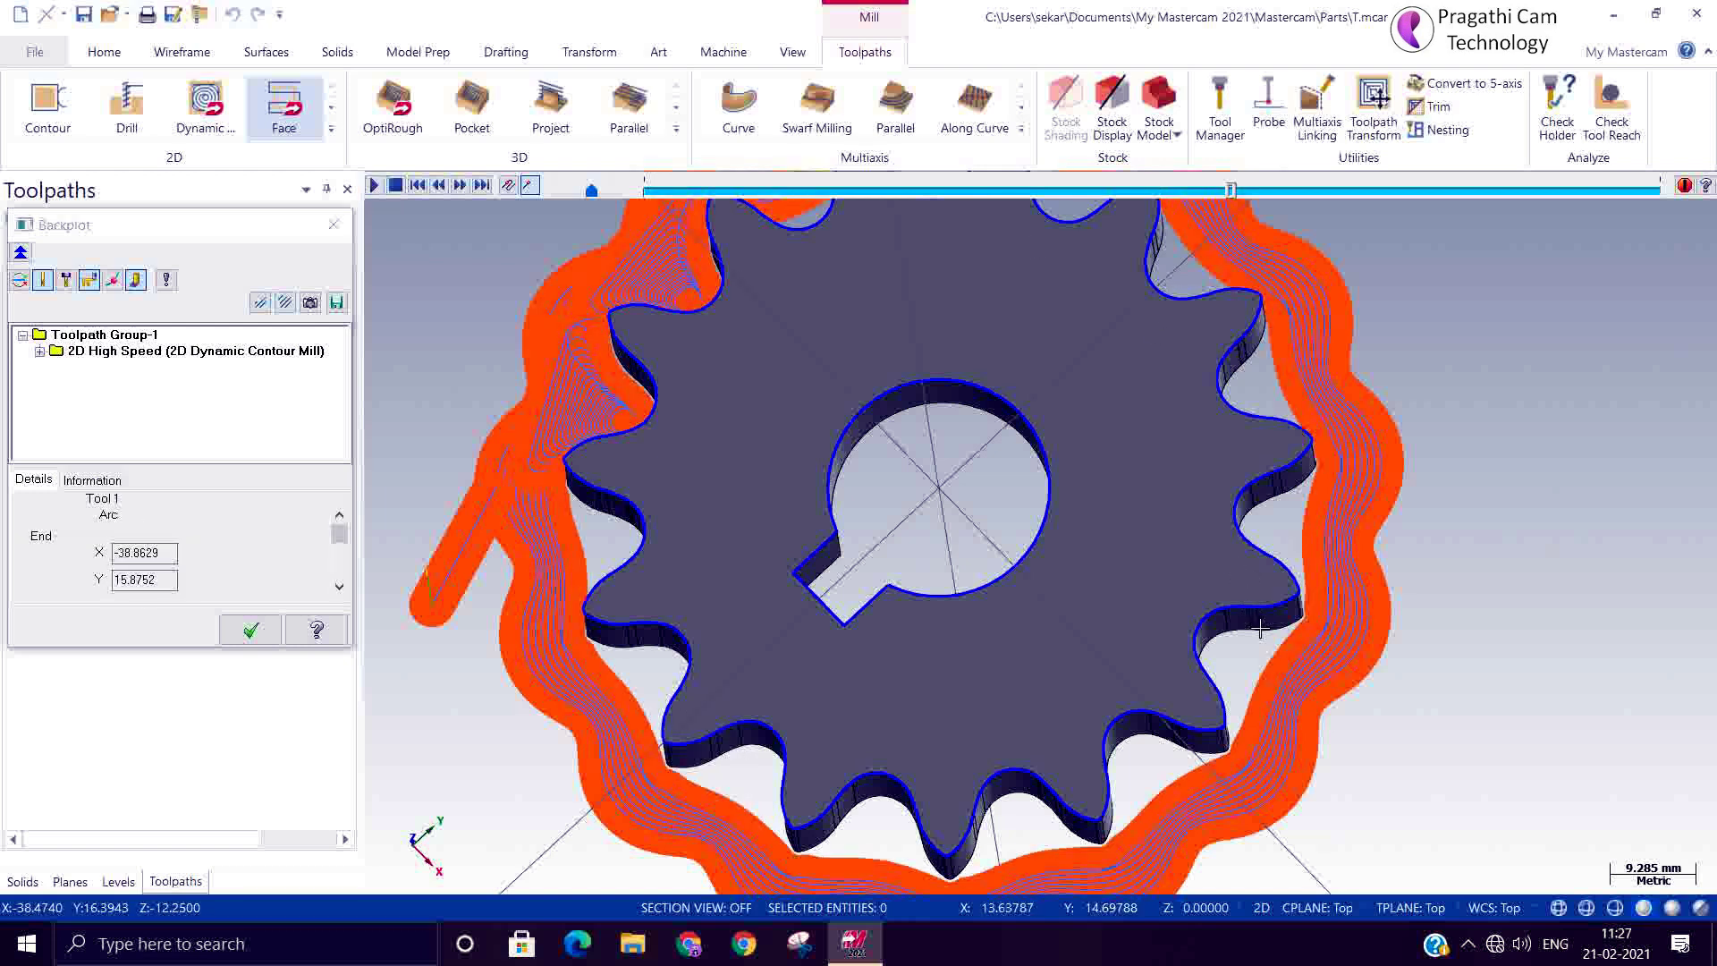
pyautogui.moveTo(1260, 630); pyautogui.dragTo(1261, 619, button='middle')
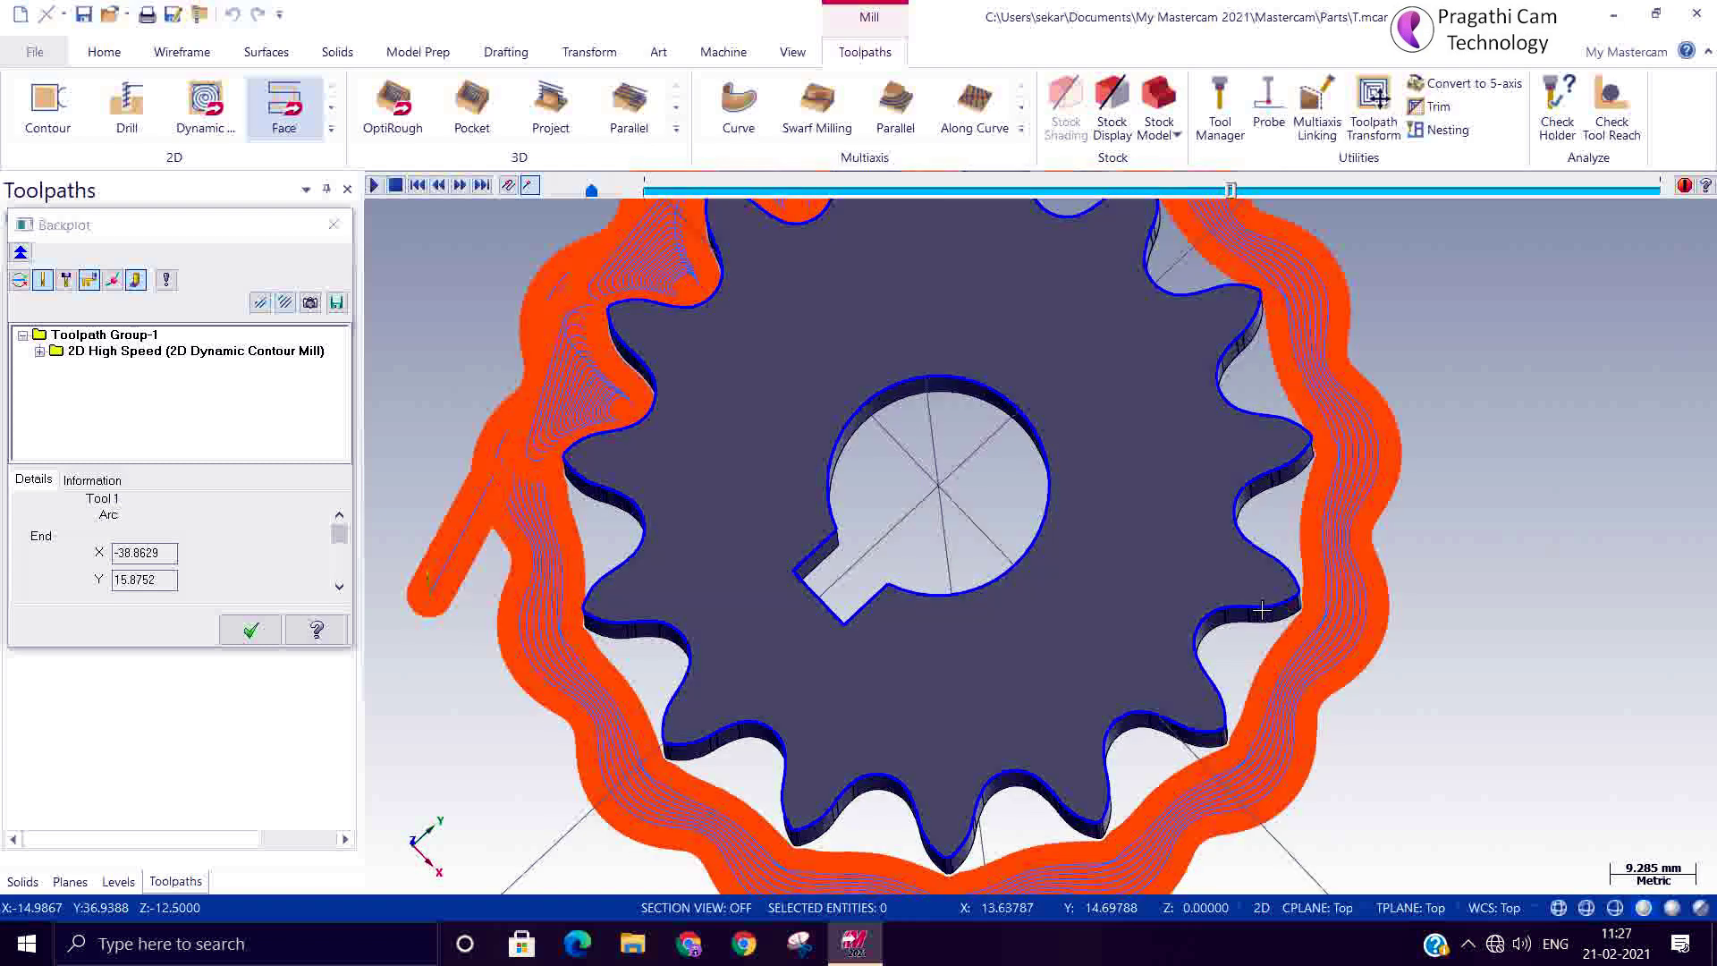
pyautogui.scroll(-1, 1261, 609)
pyautogui.scroll(-2, 1261, 608)
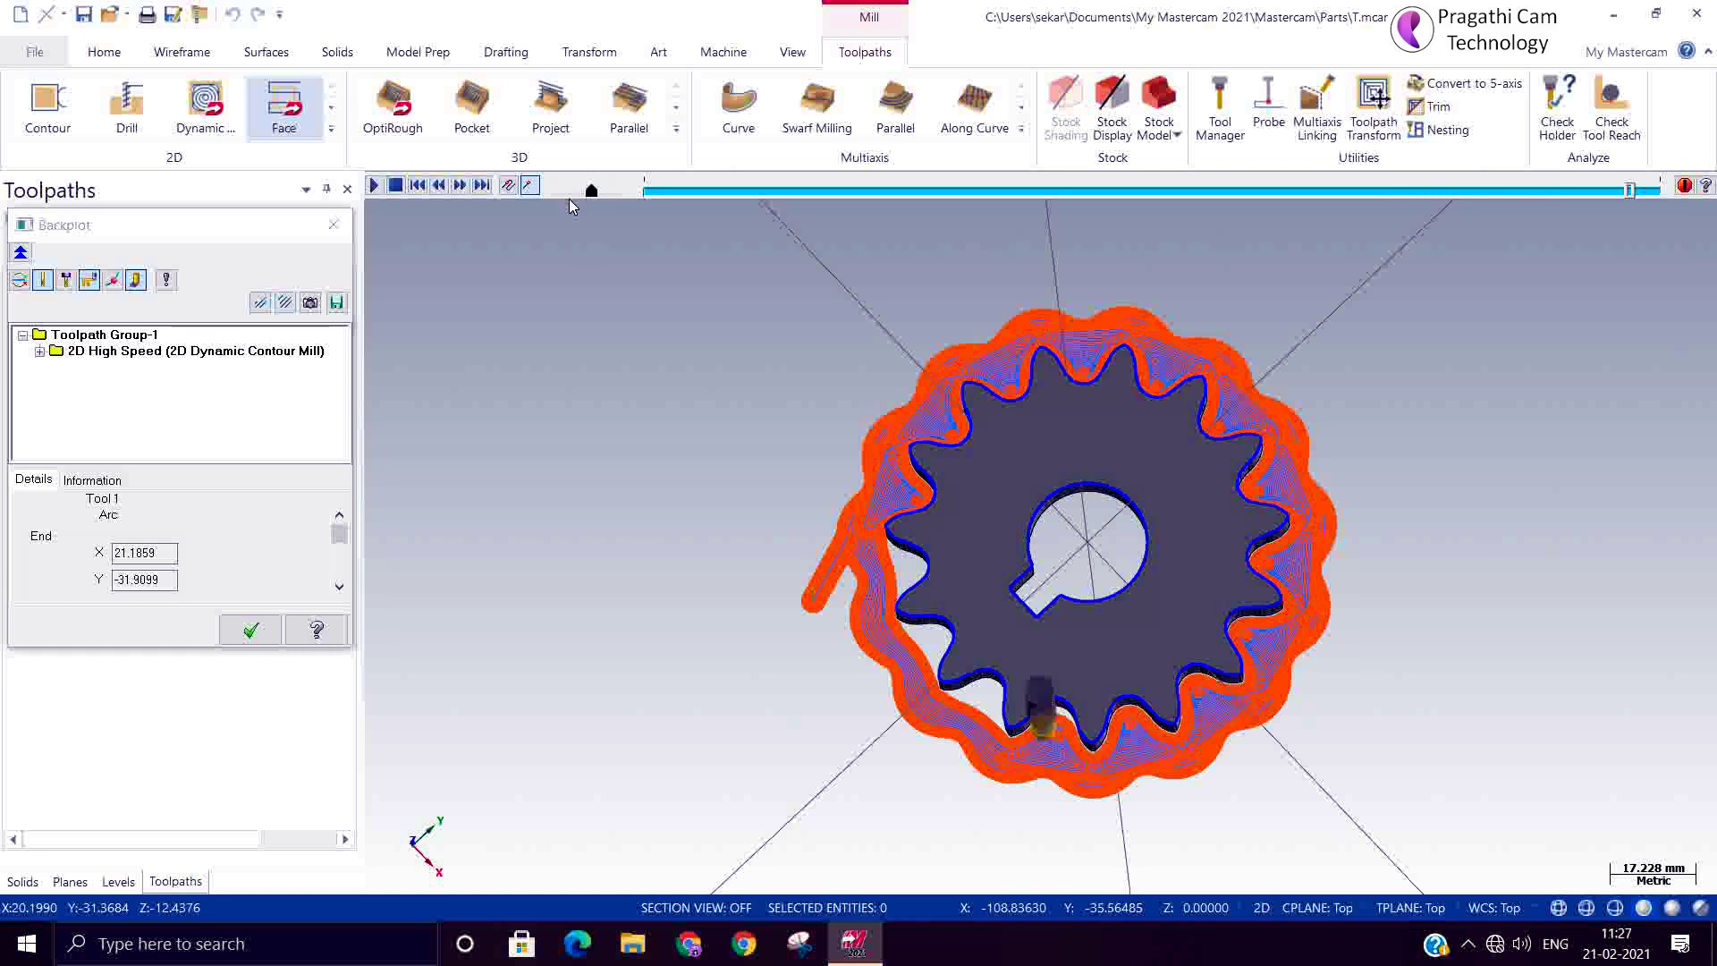
pyautogui.click(570, 190)
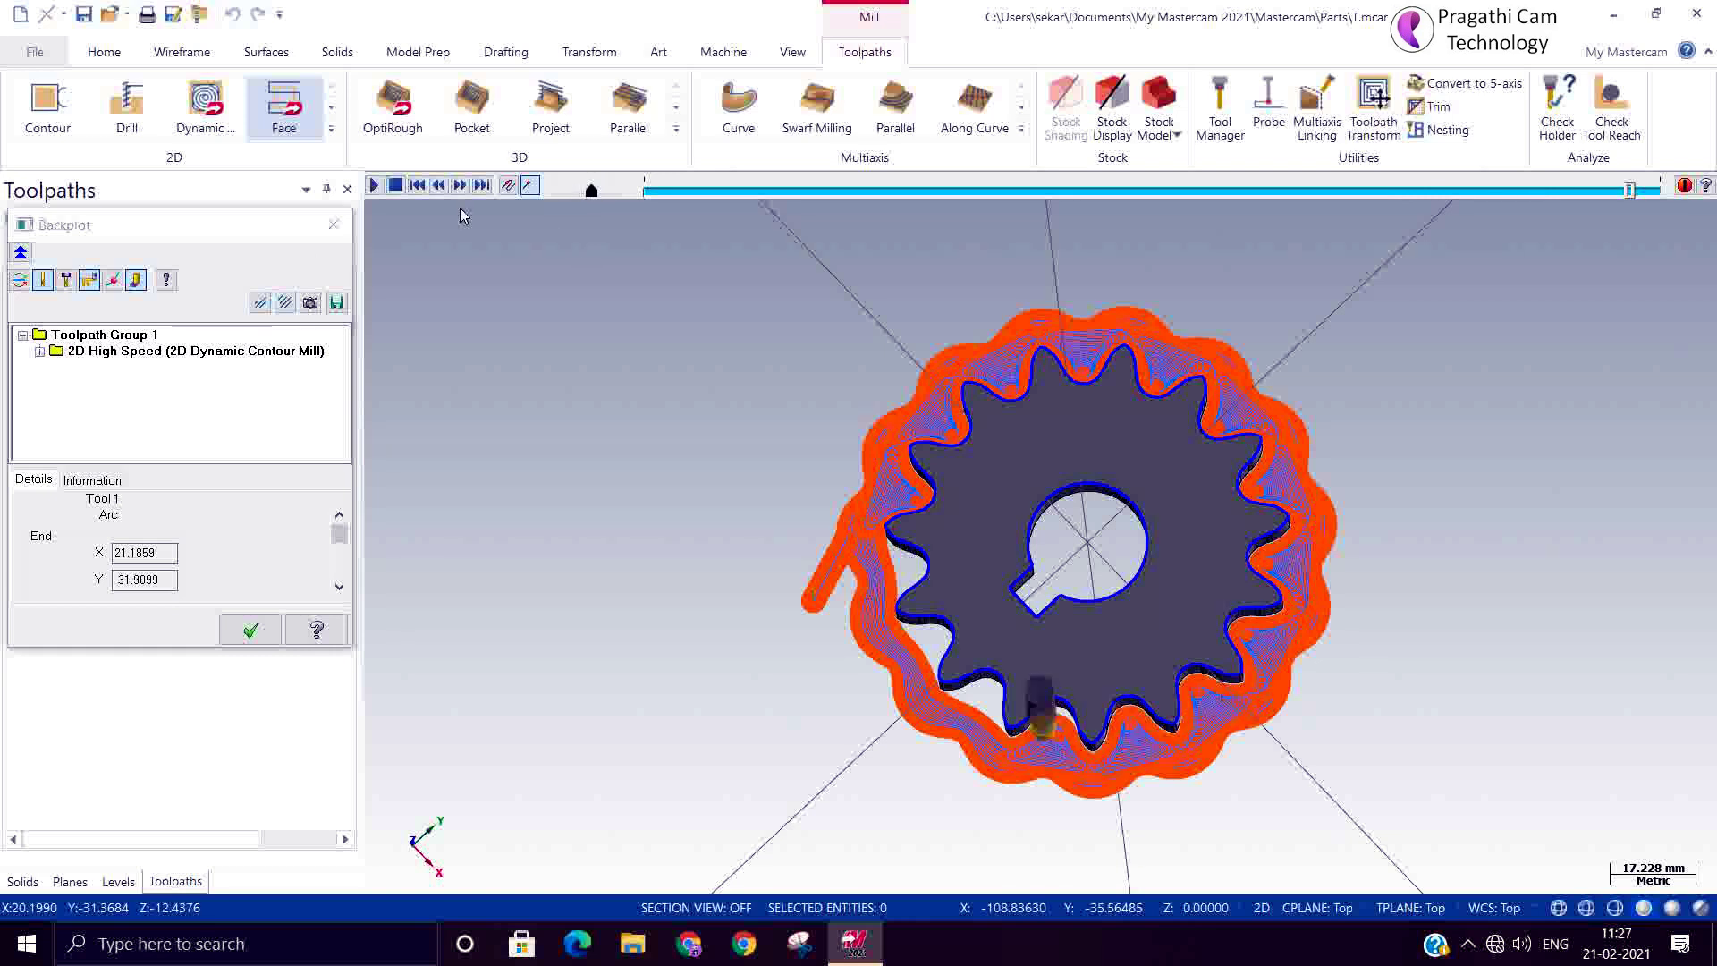
pyautogui.click(248, 631)
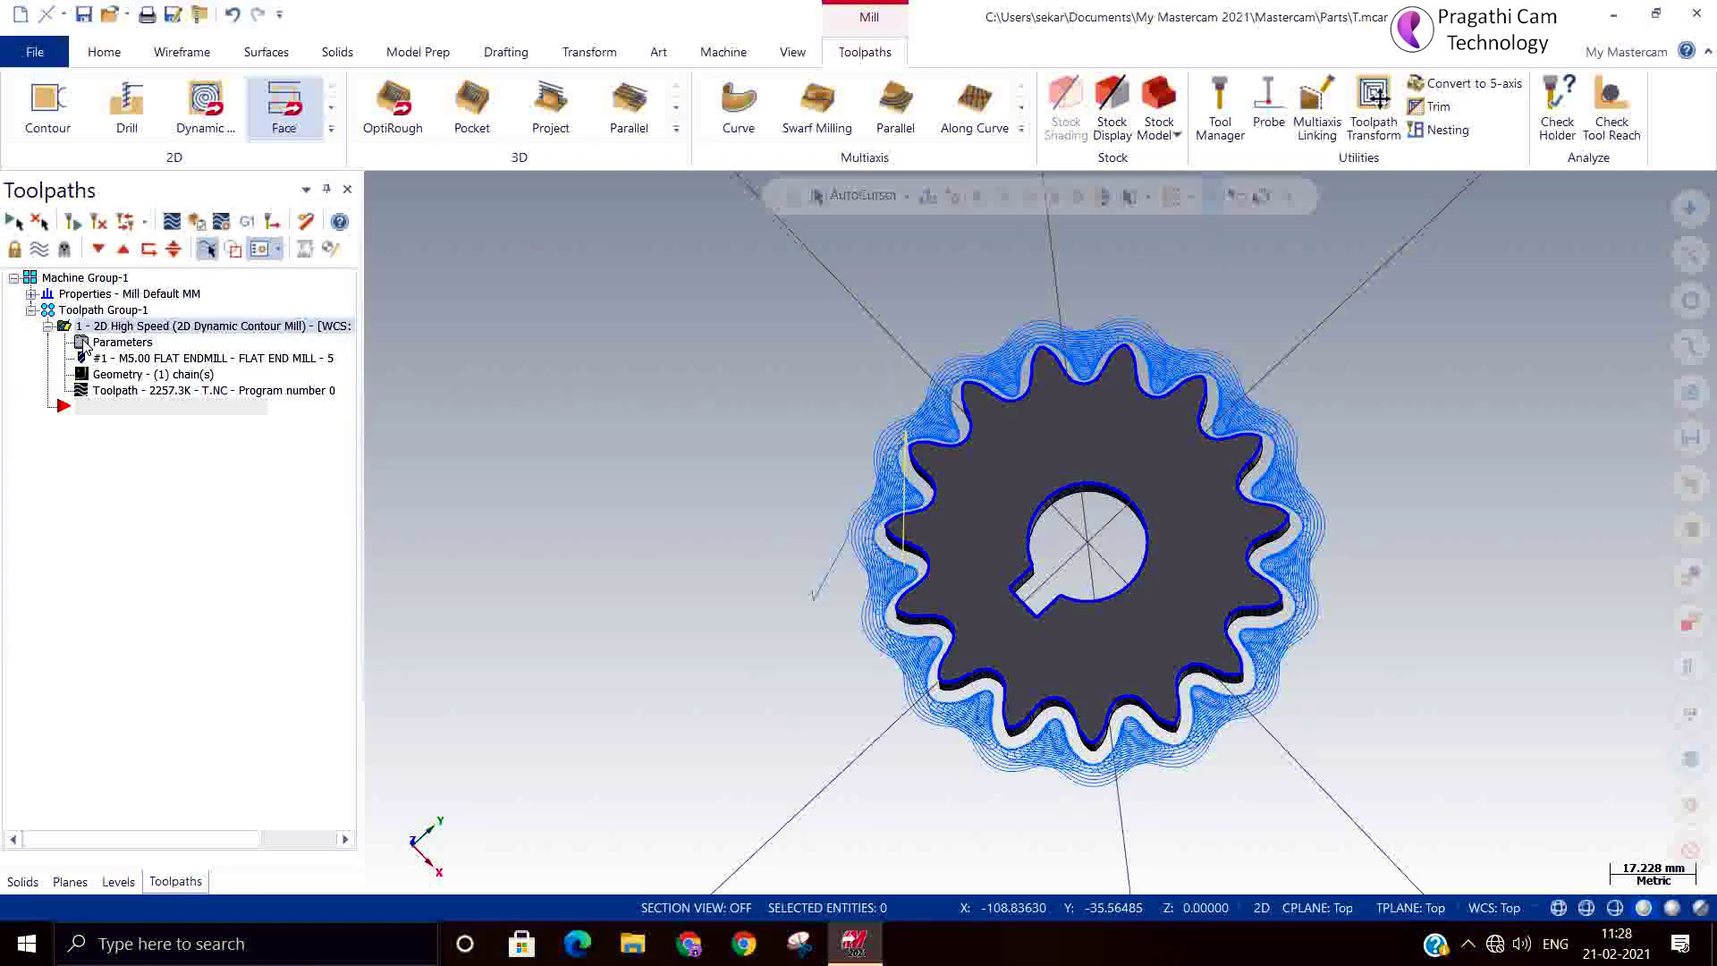
# In Stock setup, make the stock a cylinder along the Z axis
pyautogui.click(31, 295)
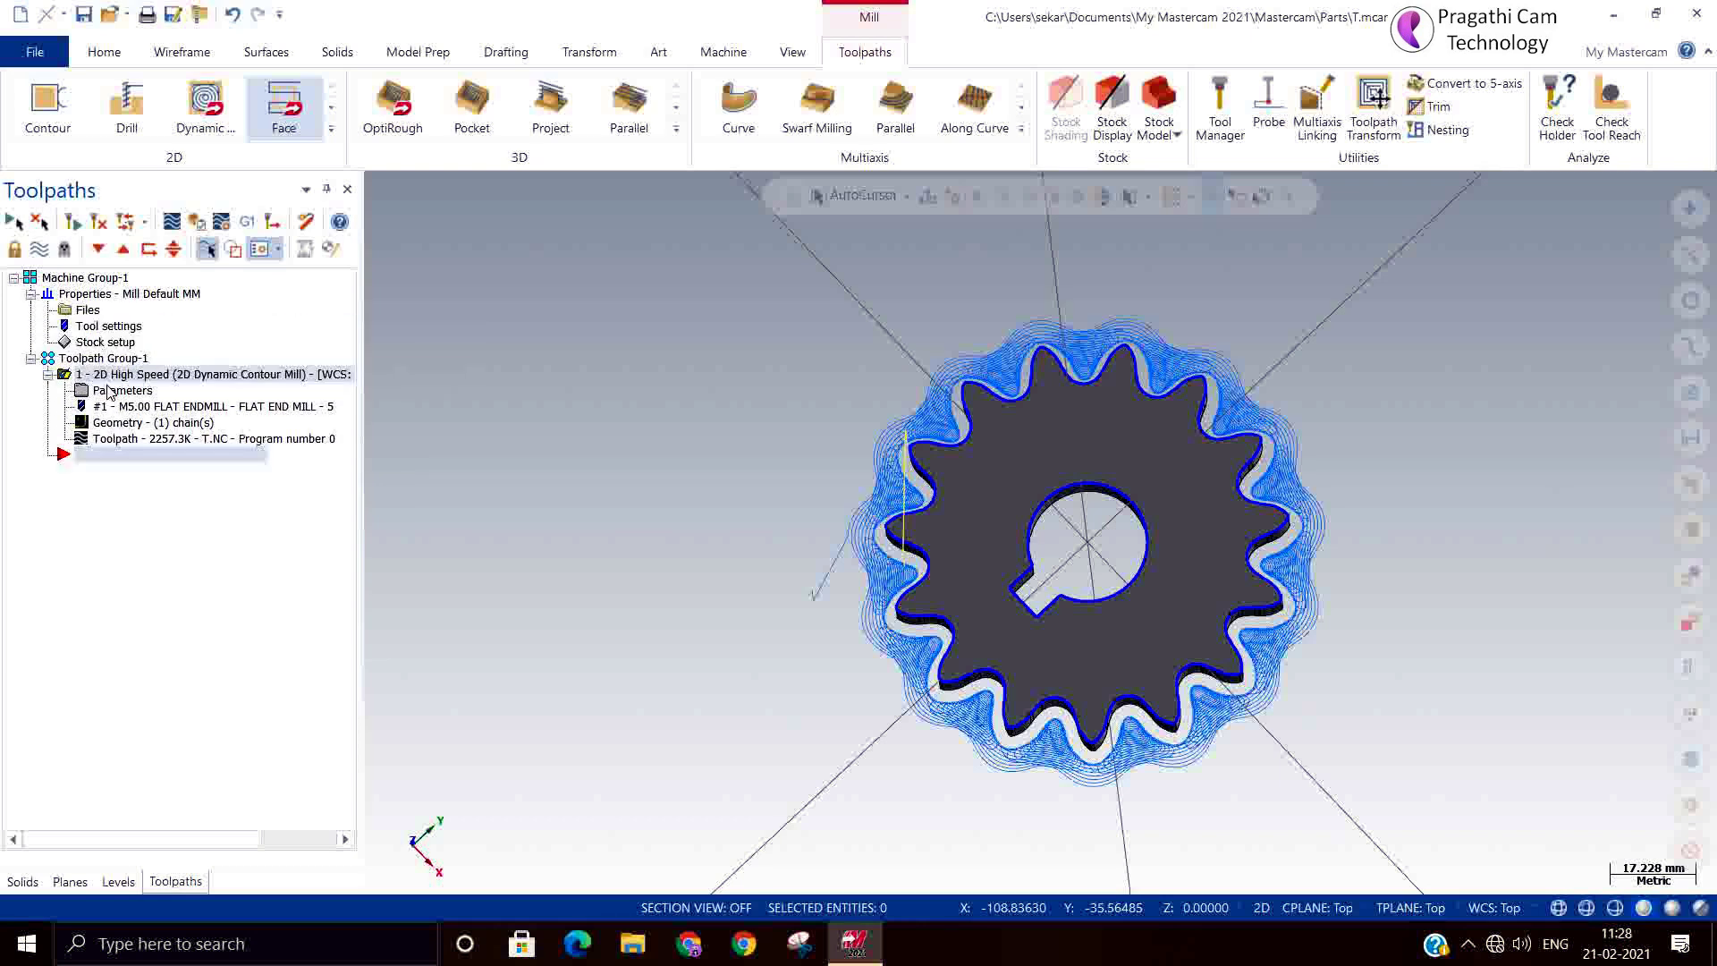
pyautogui.doubleClick(95, 343)
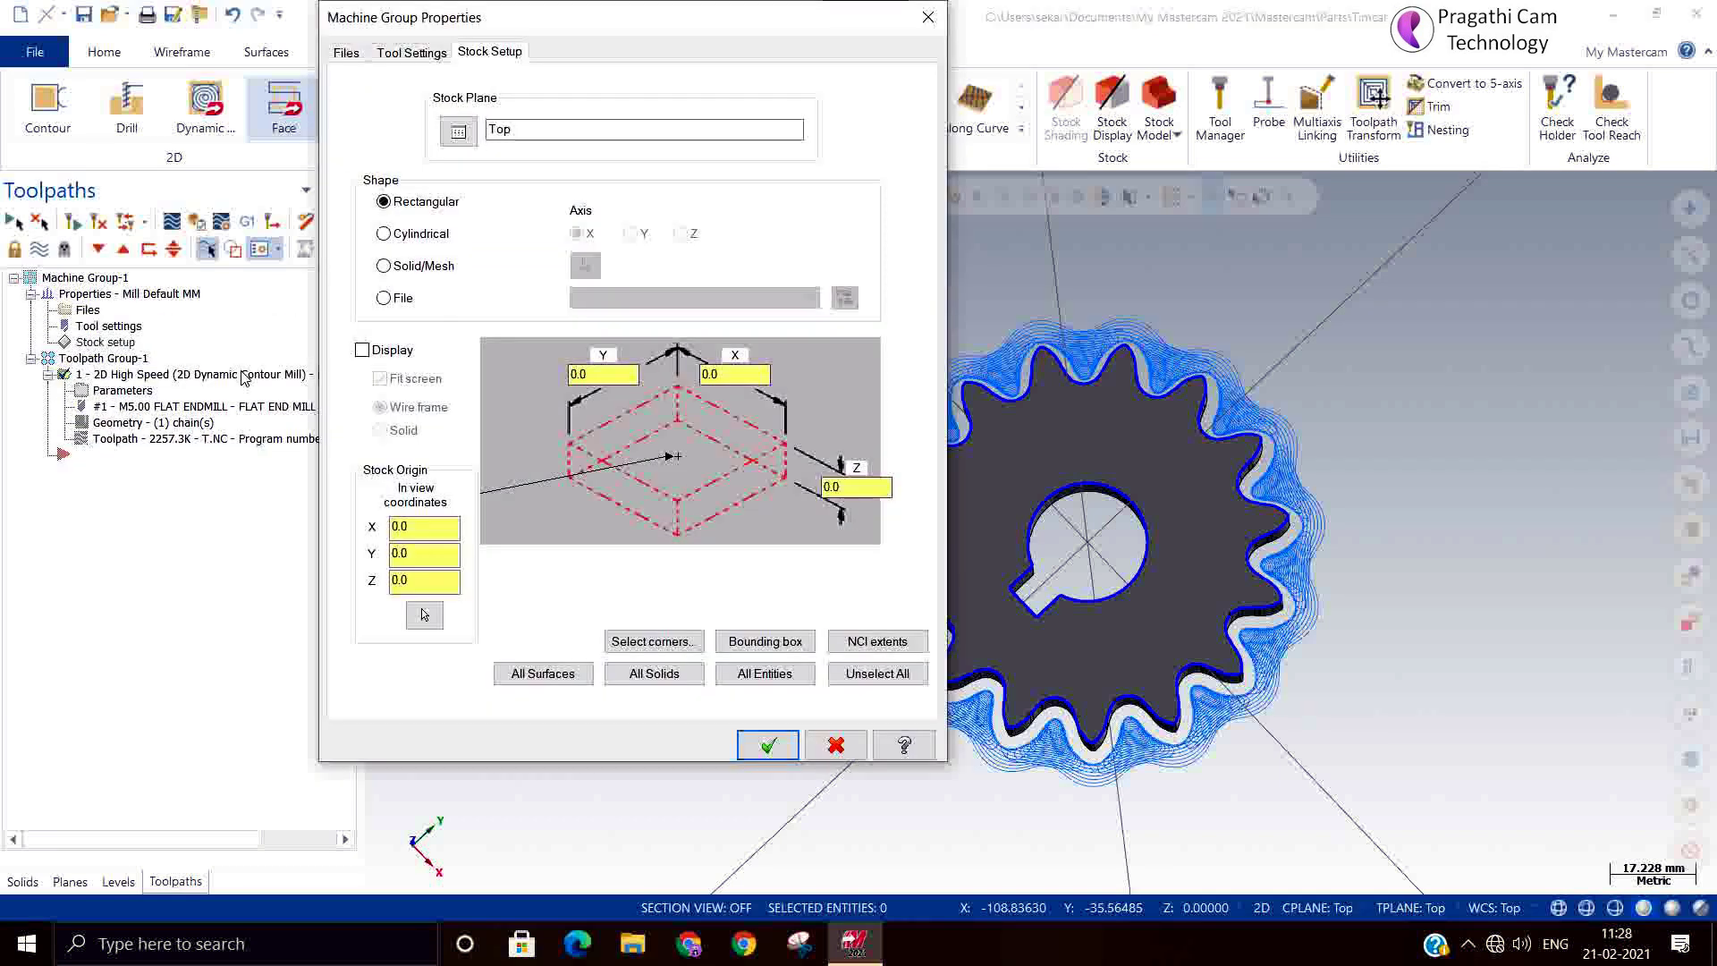
pyautogui.click(399, 234)
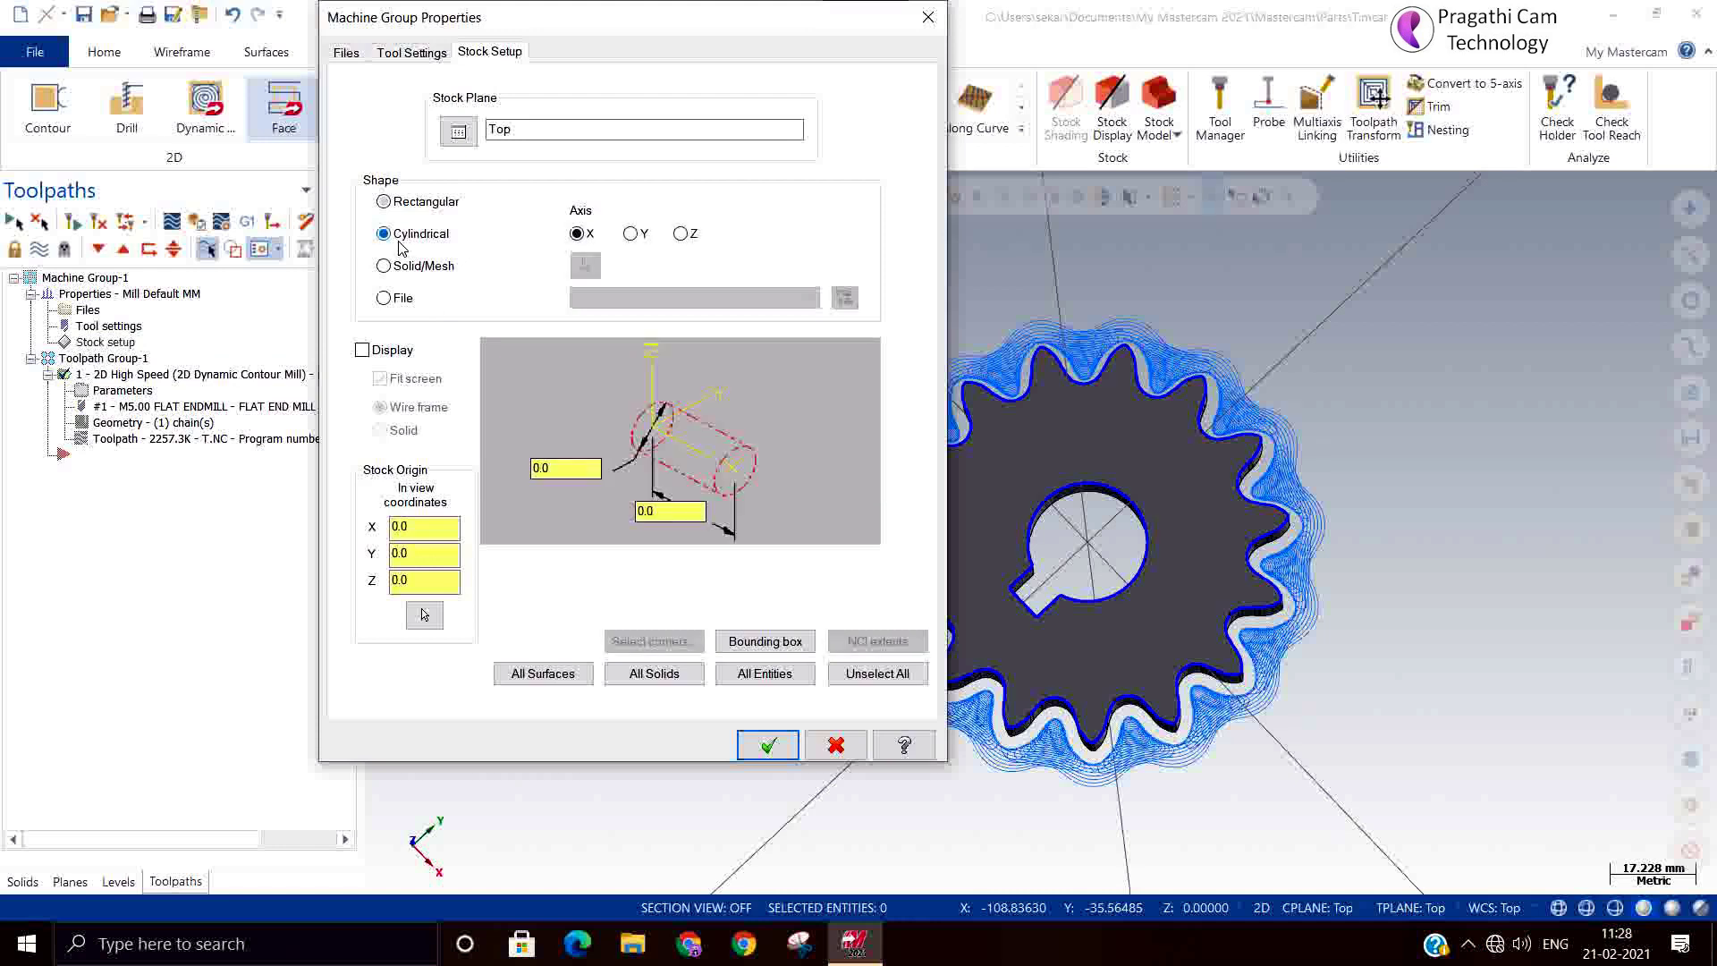
pyautogui.click(677, 234)
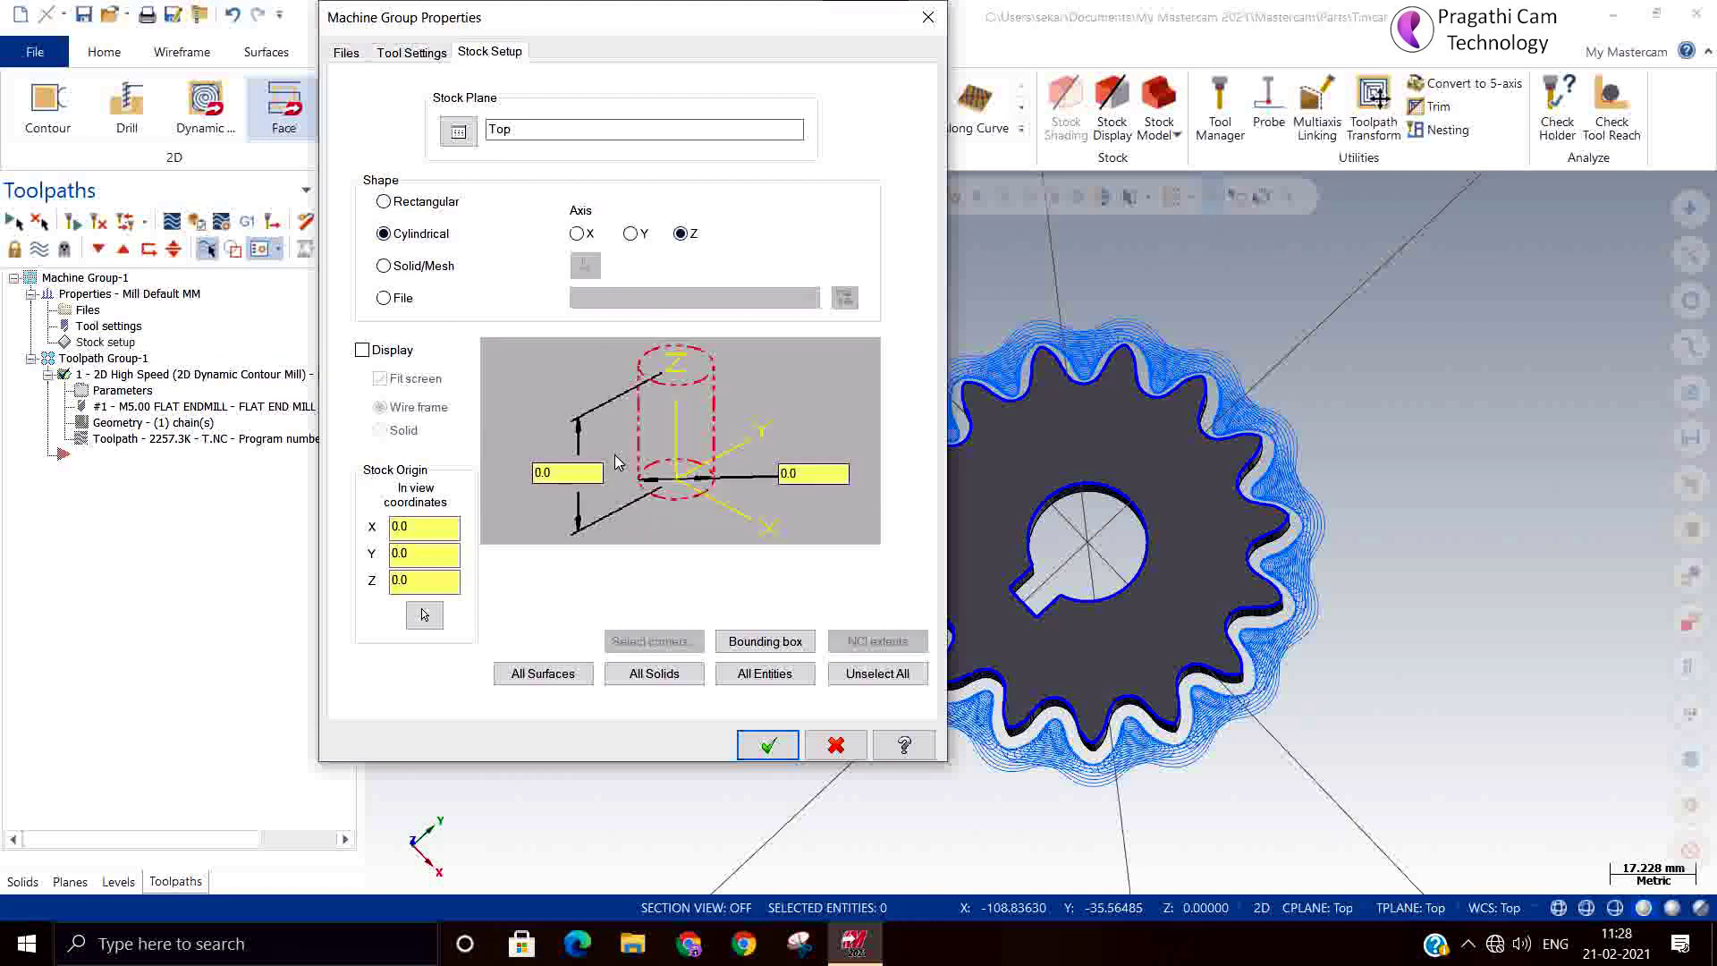
pyautogui.click(810, 475)
pyautogui.click(567, 472)
# Size the cylinder from the gear solid's bounding box at 12 high and open it in Verify
pyautogui.click(765, 641)
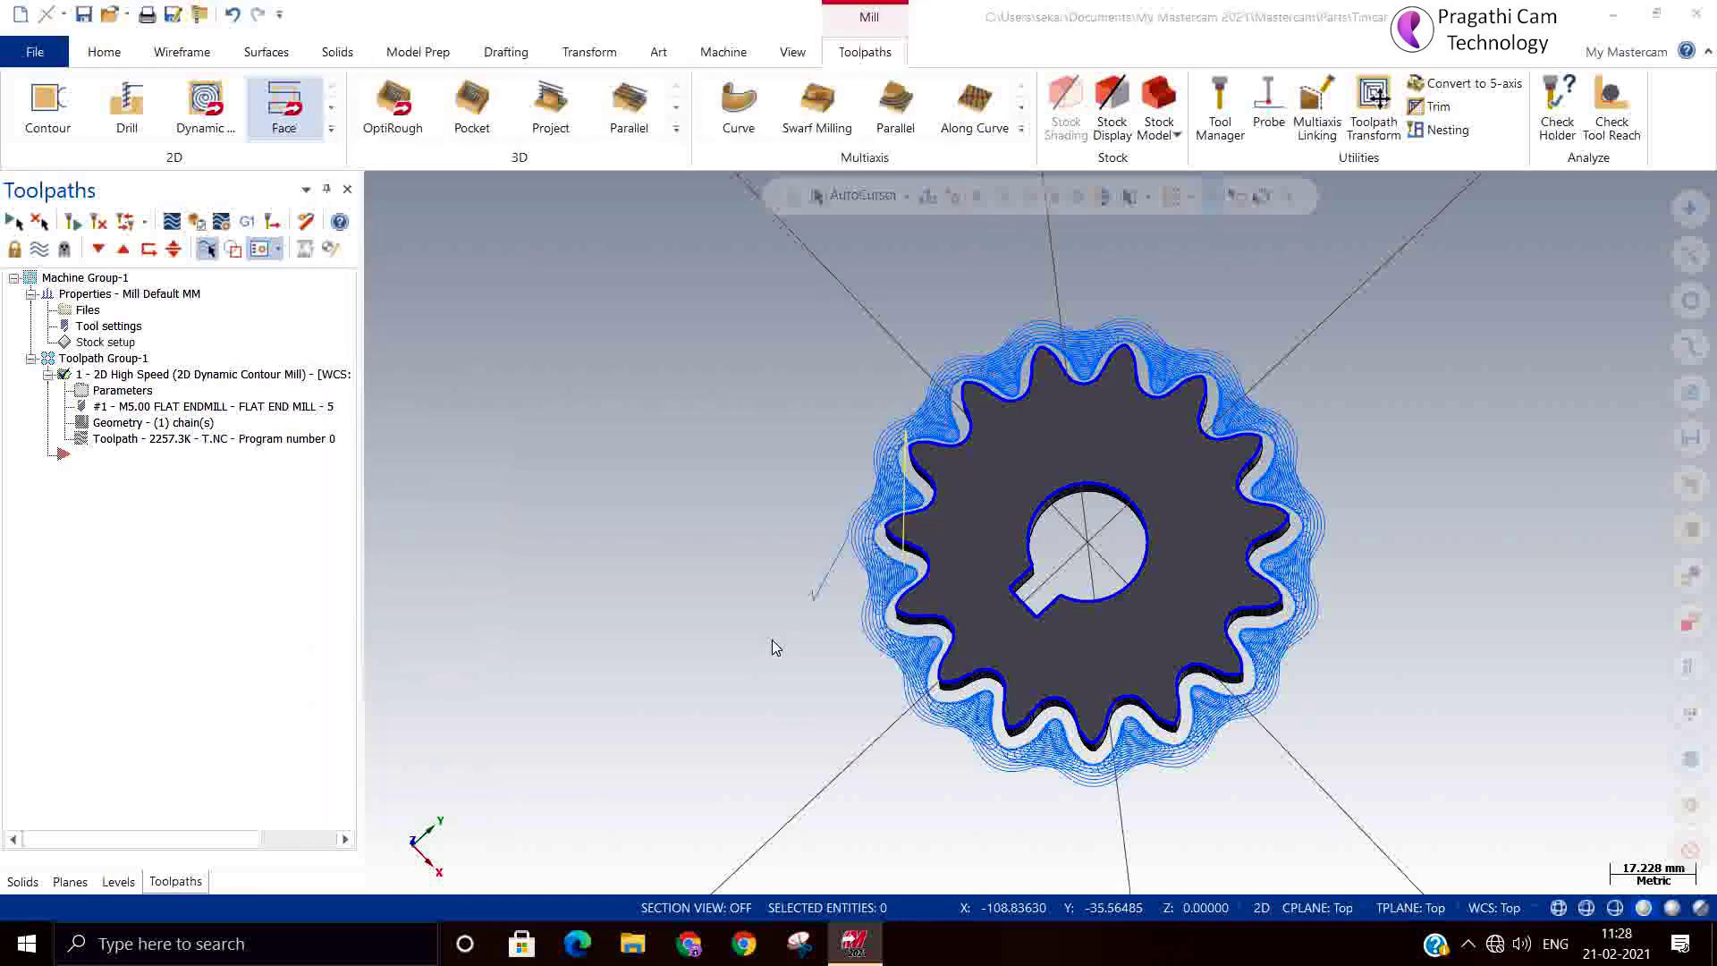
pyautogui.click(960, 493)
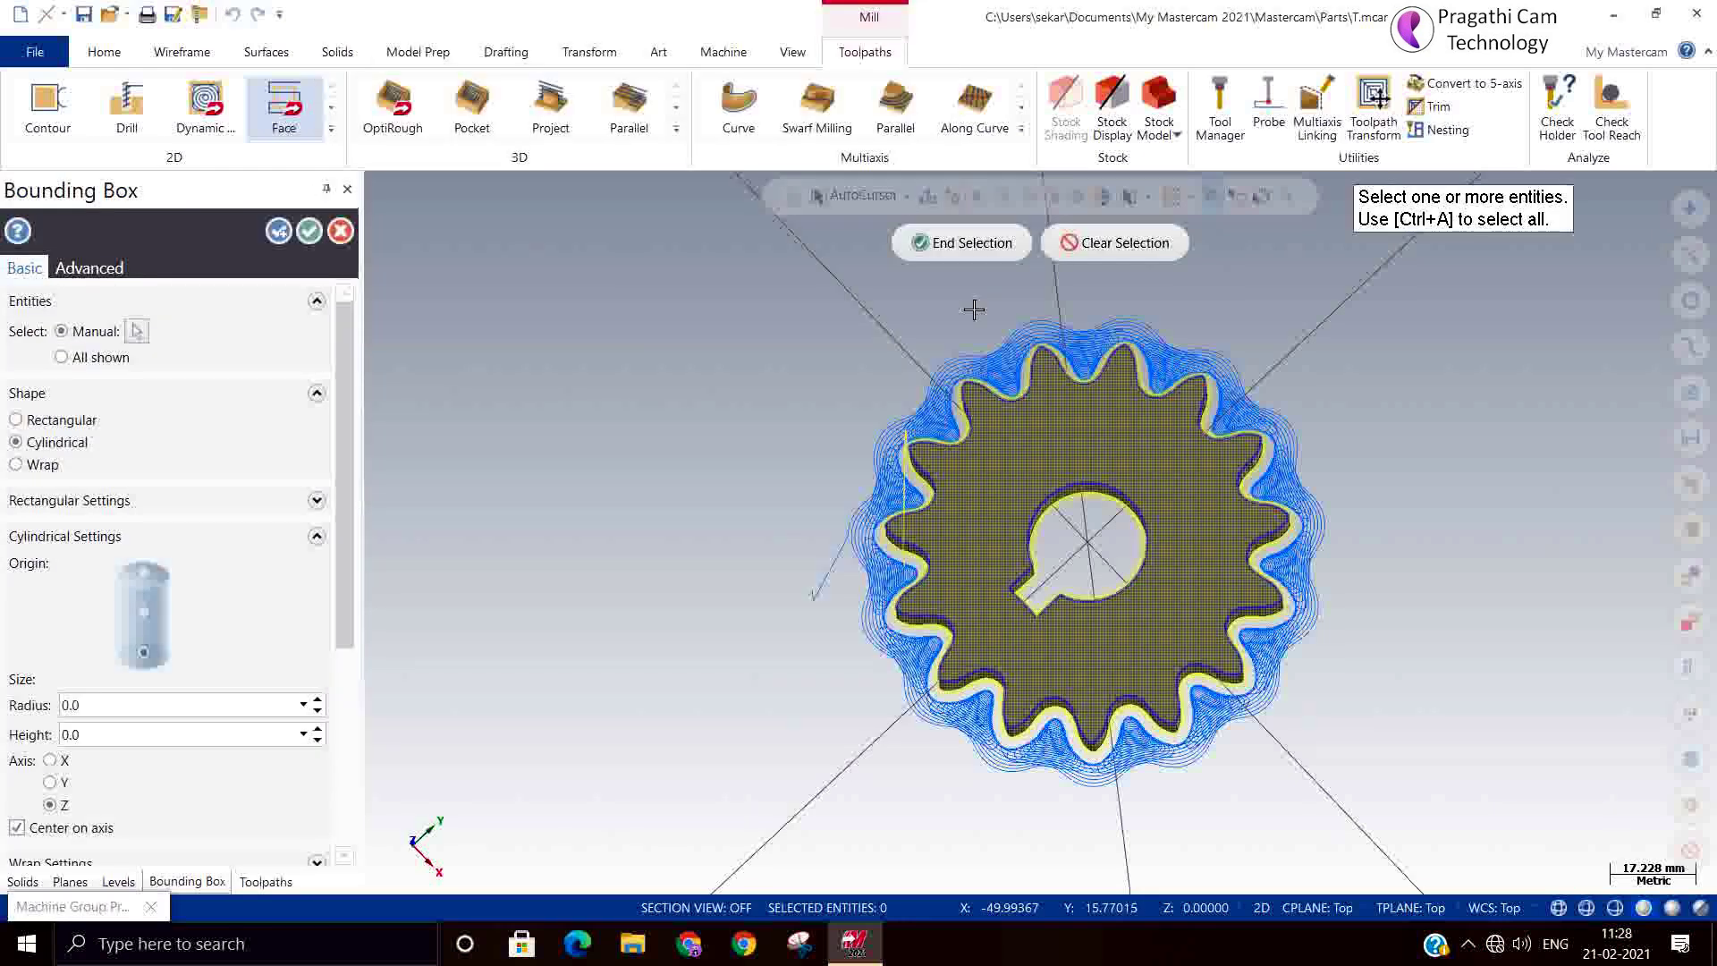
pyautogui.click(961, 243)
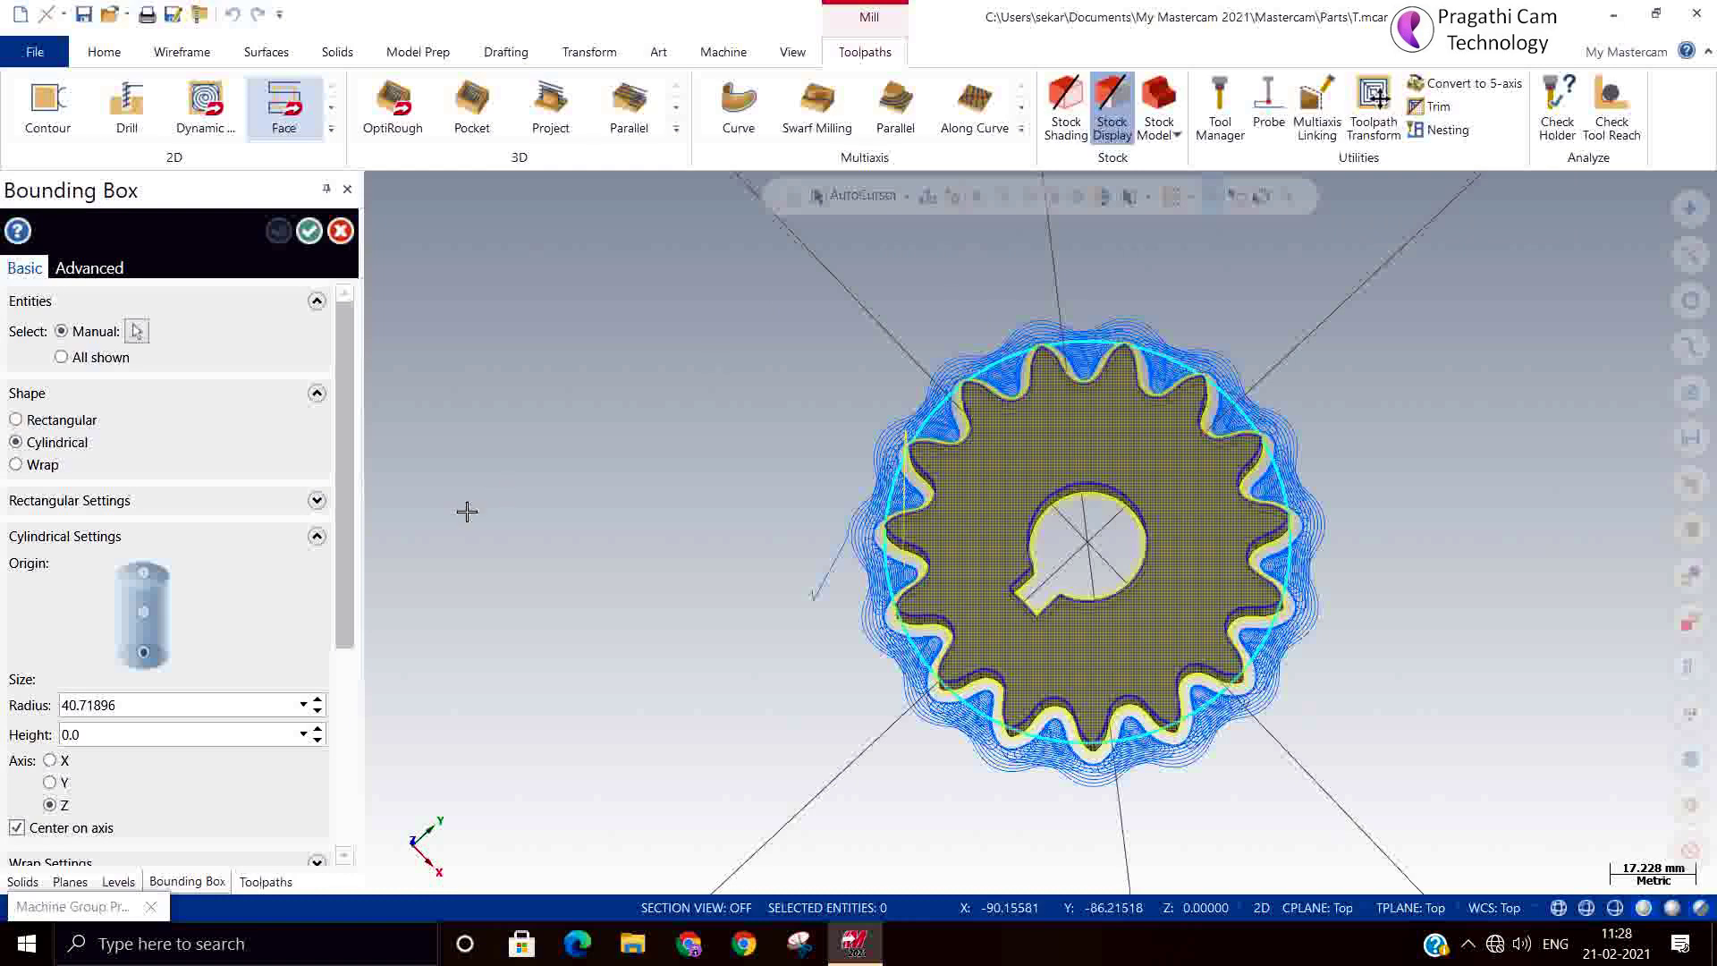
pyautogui.click(308, 231)
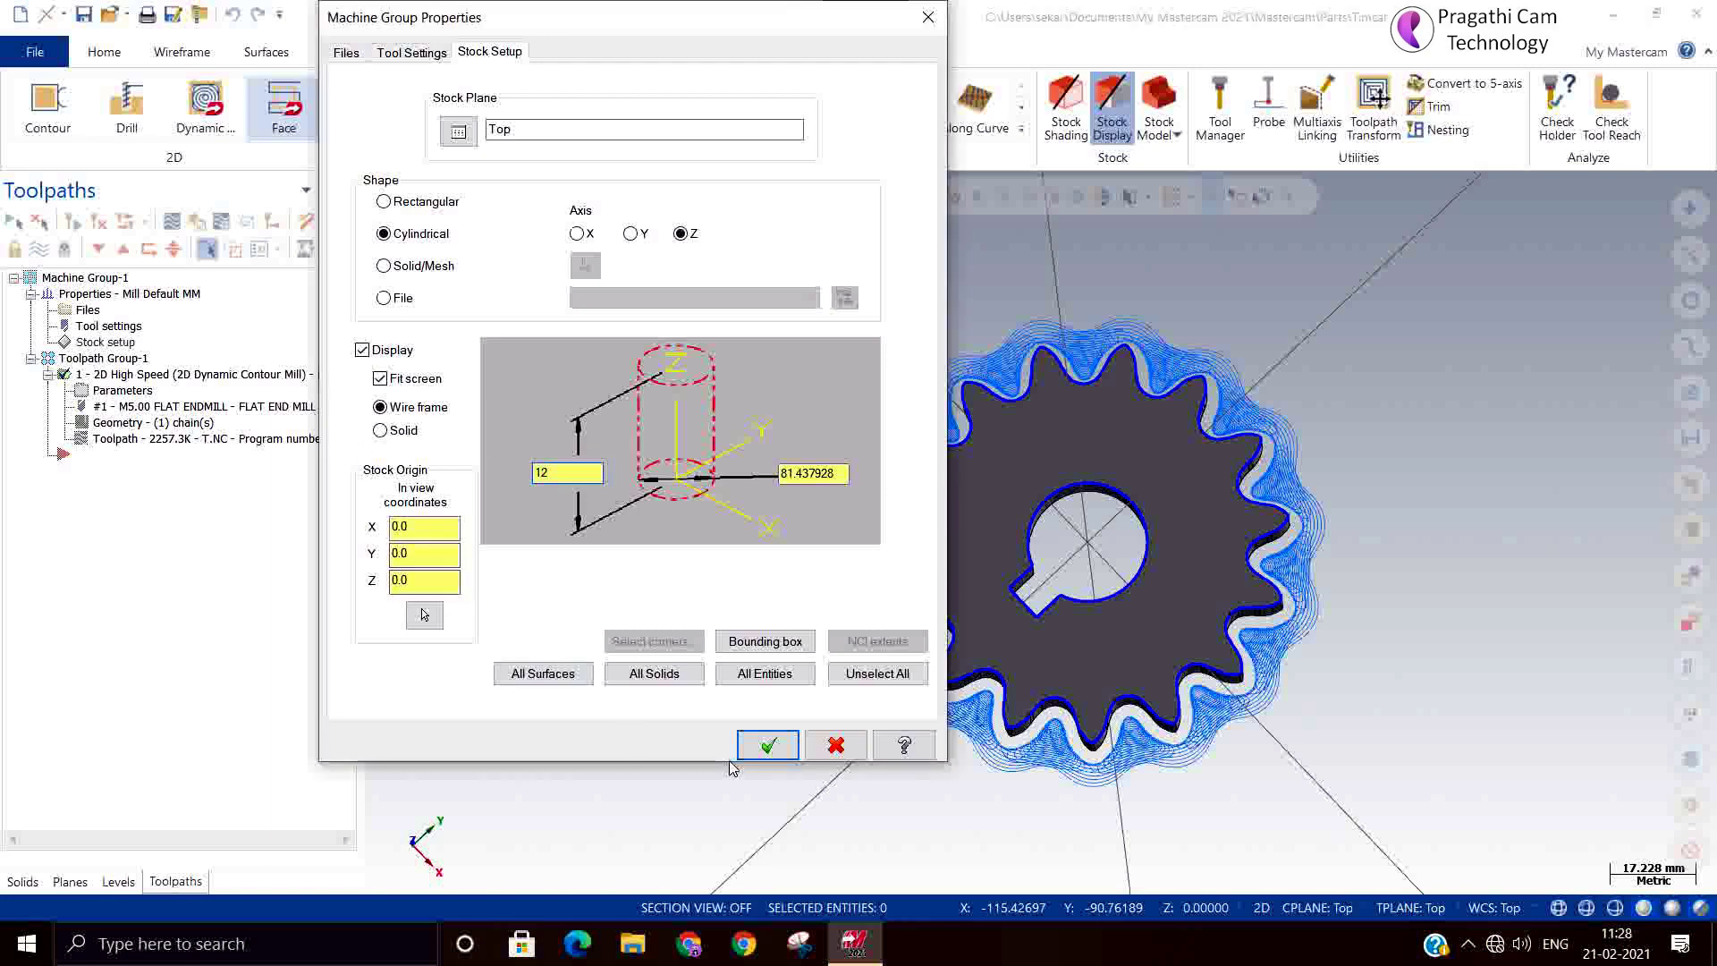
pyautogui.click(766, 745)
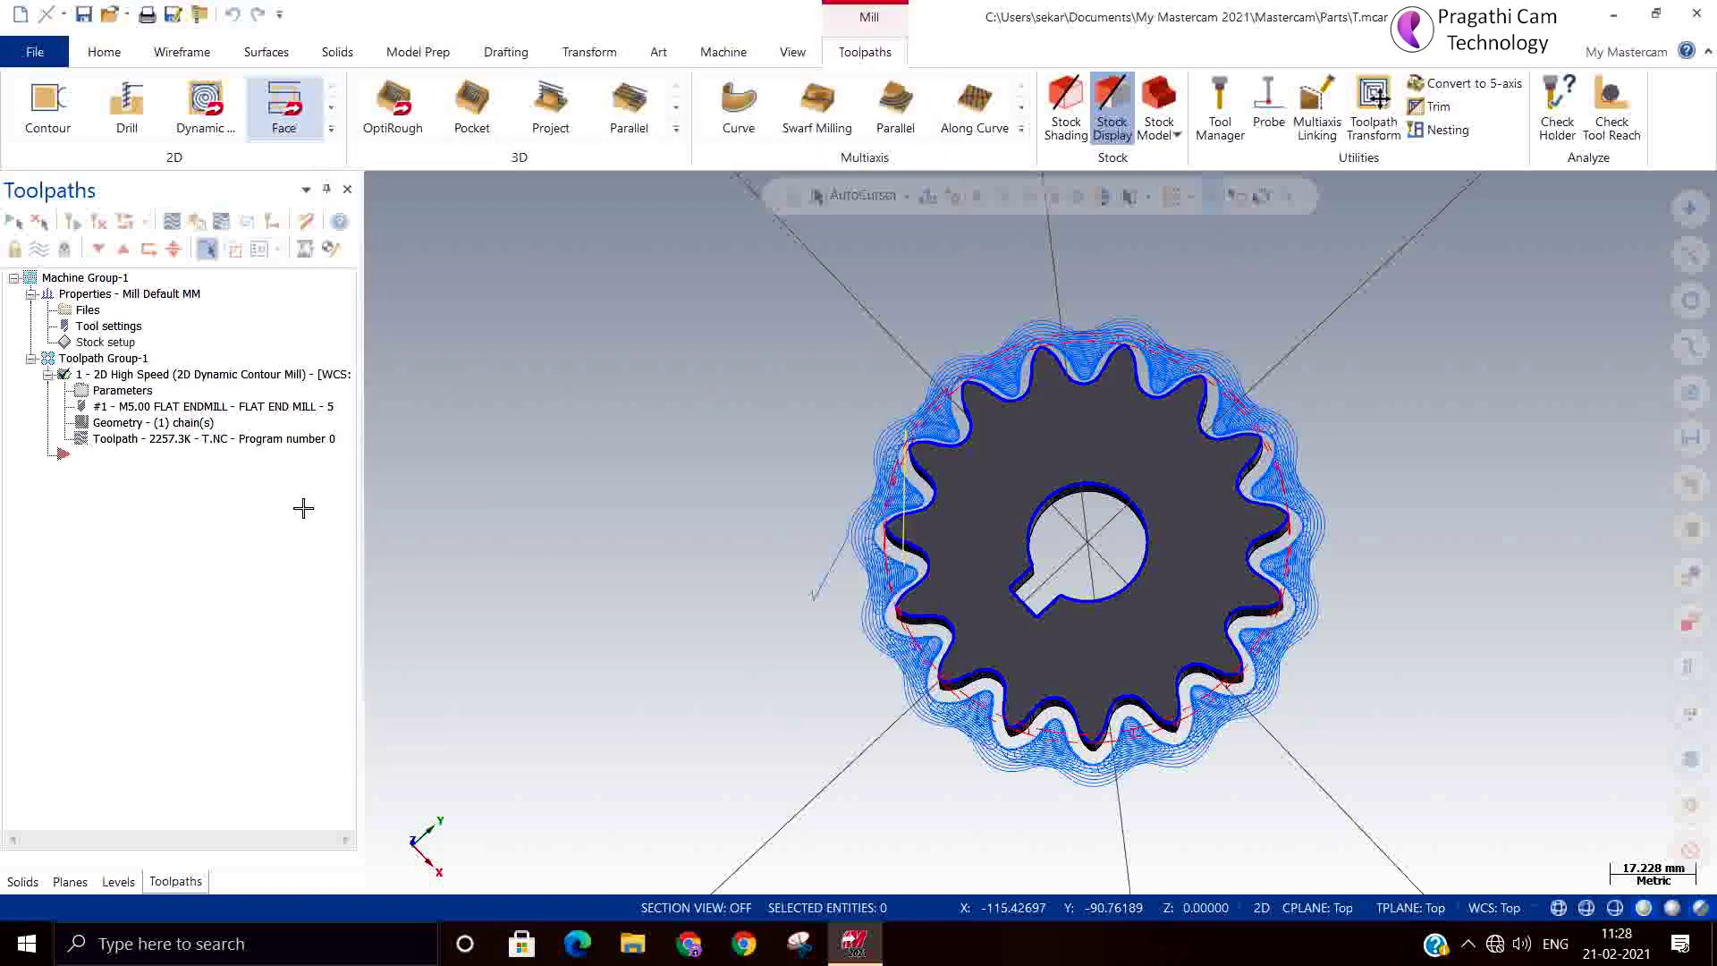
pyautogui.click(168, 223)
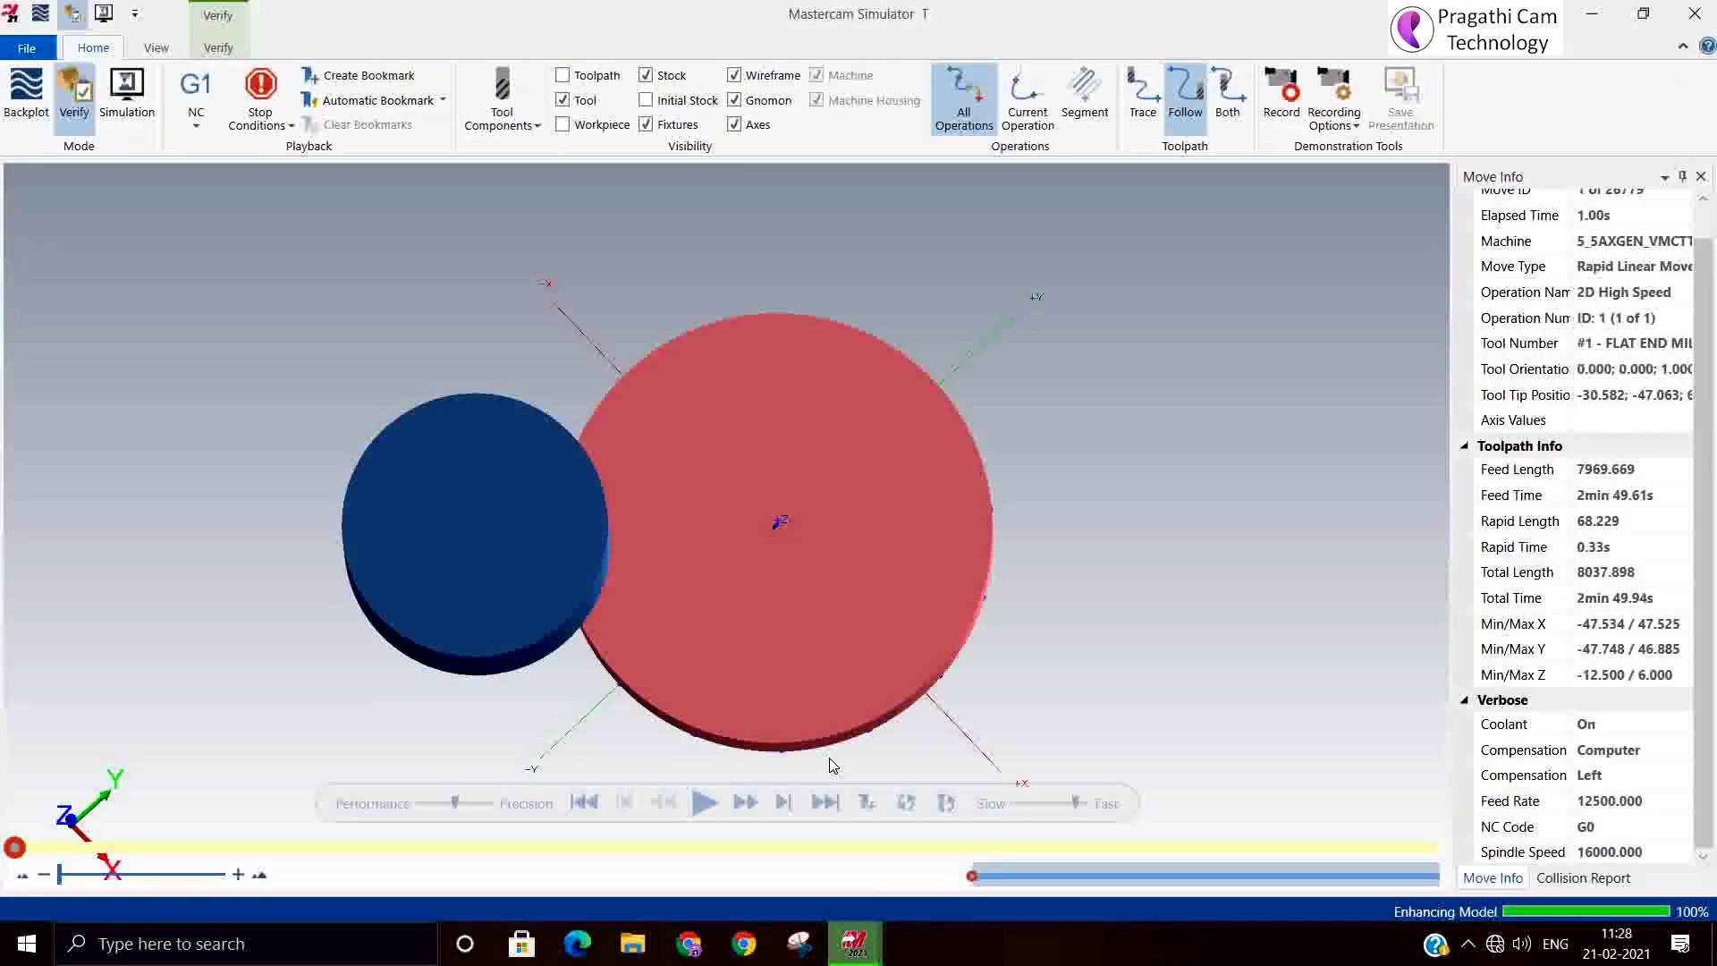
# Play the simulation to cut the gear from the cylindrical stock, then close the Simulator
pyautogui.click(703, 802)
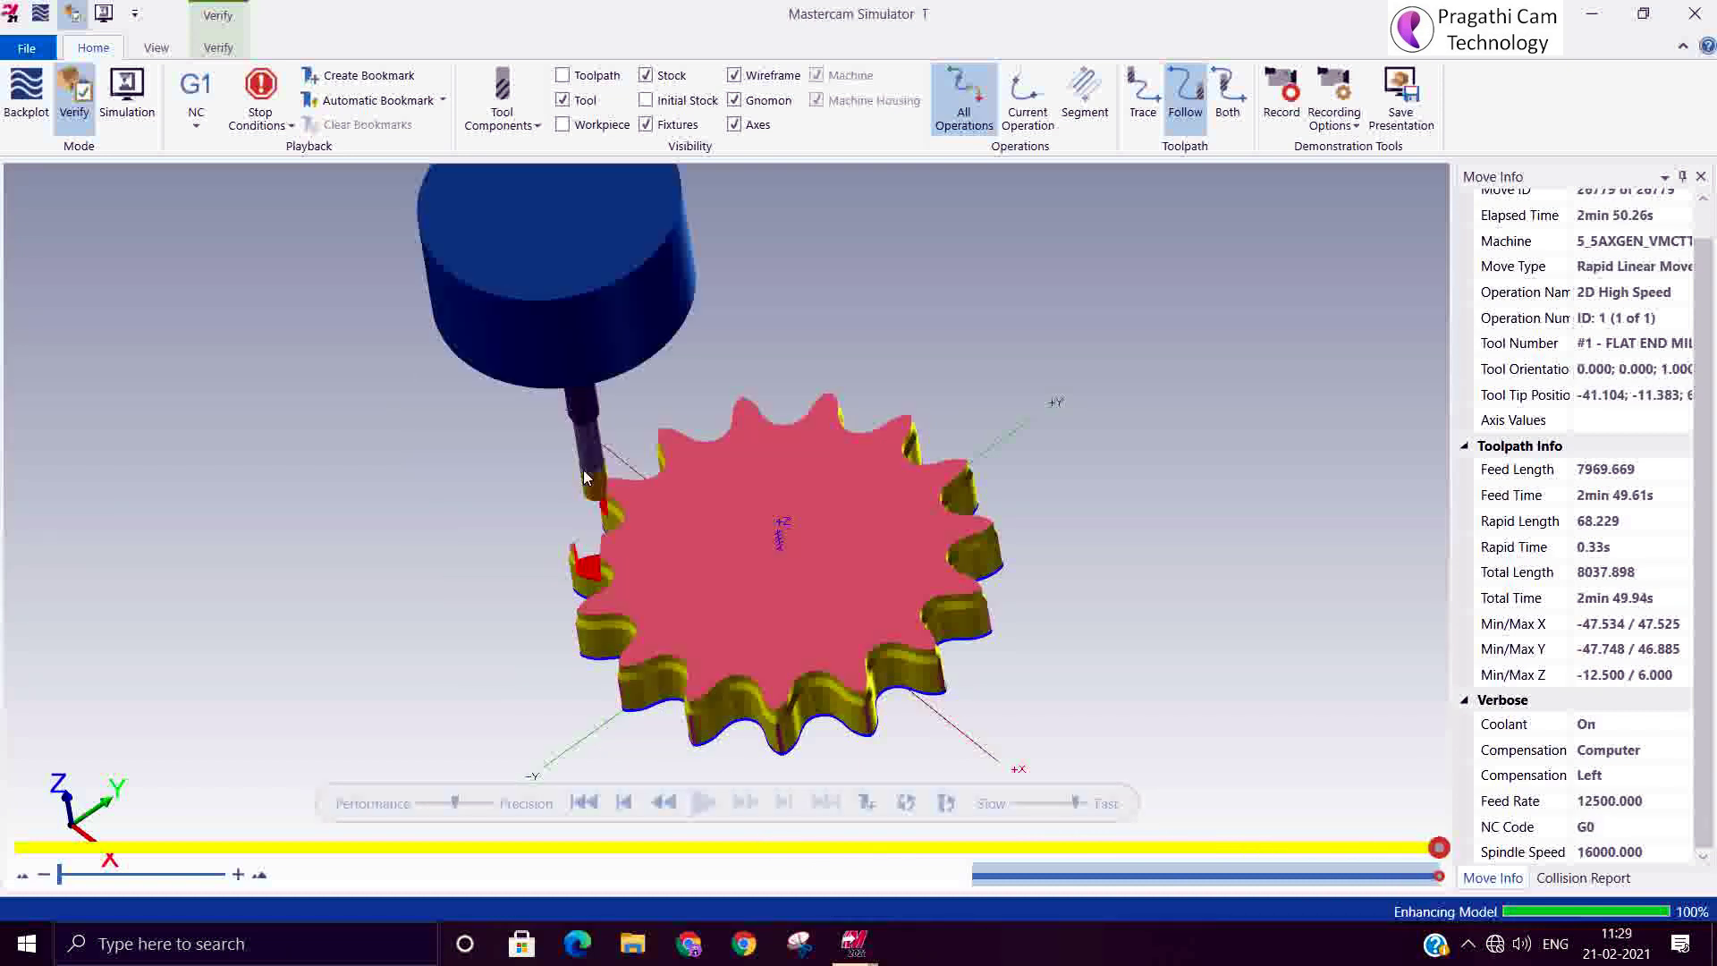
pyautogui.click(1704, 9)
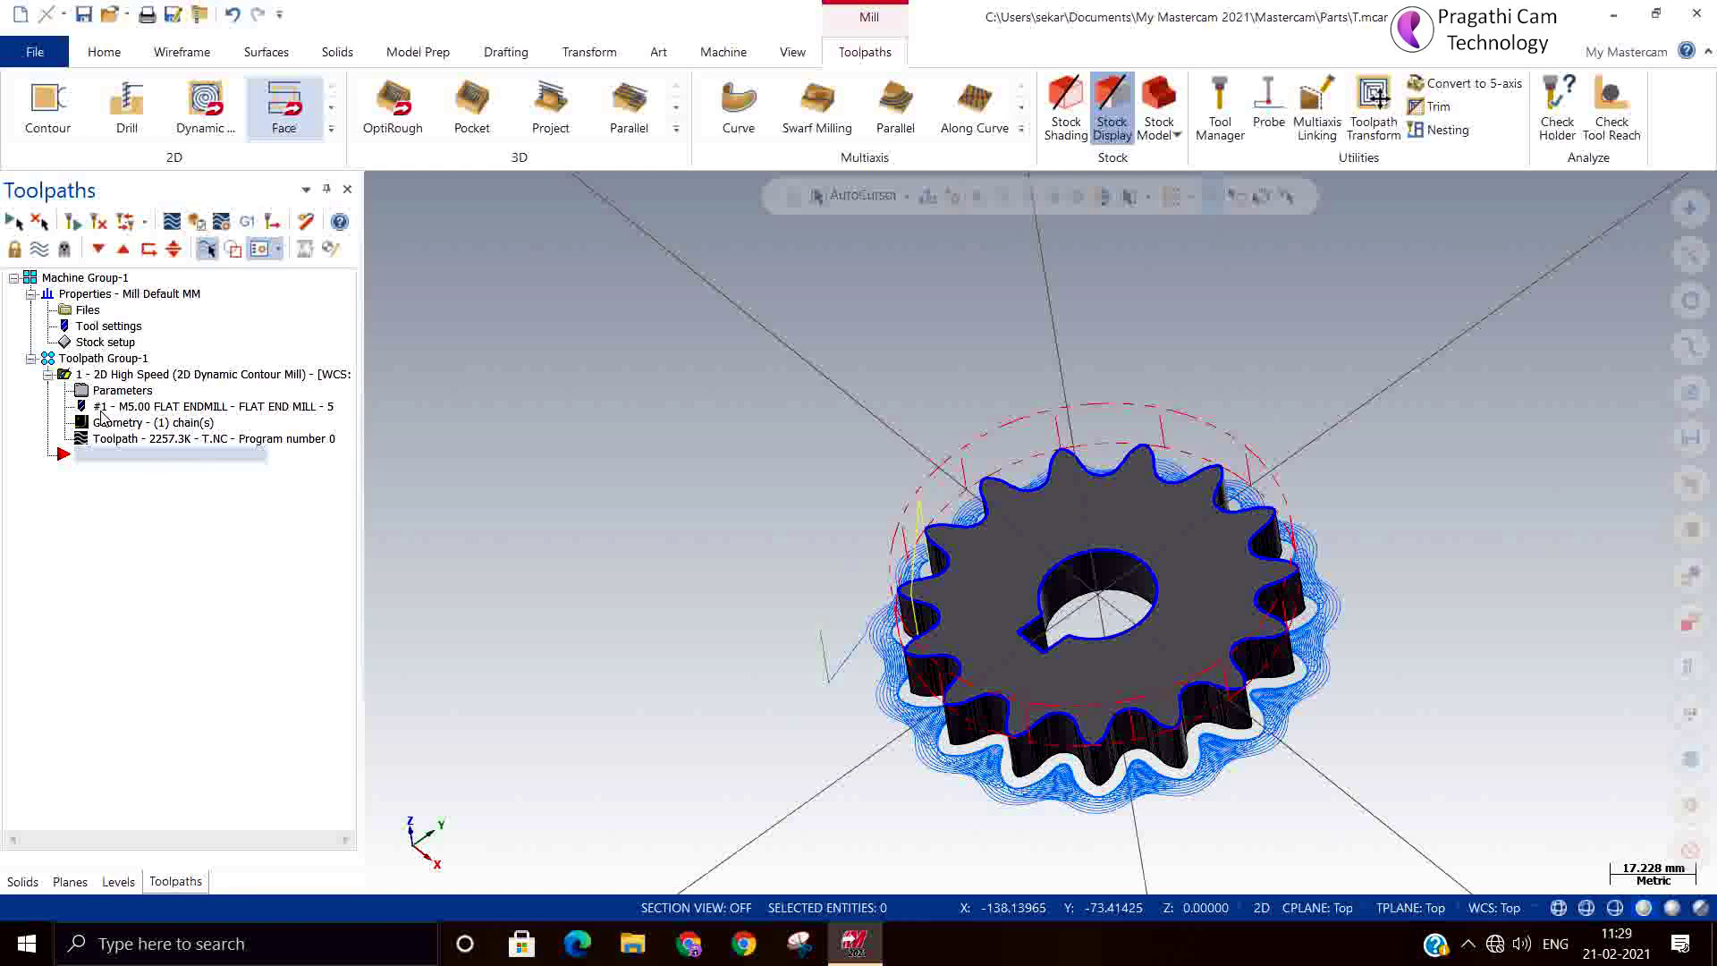
# Give the 5 mm flat end mill a 15 cutting length and 50 overall length
pyautogui.click(104, 393)
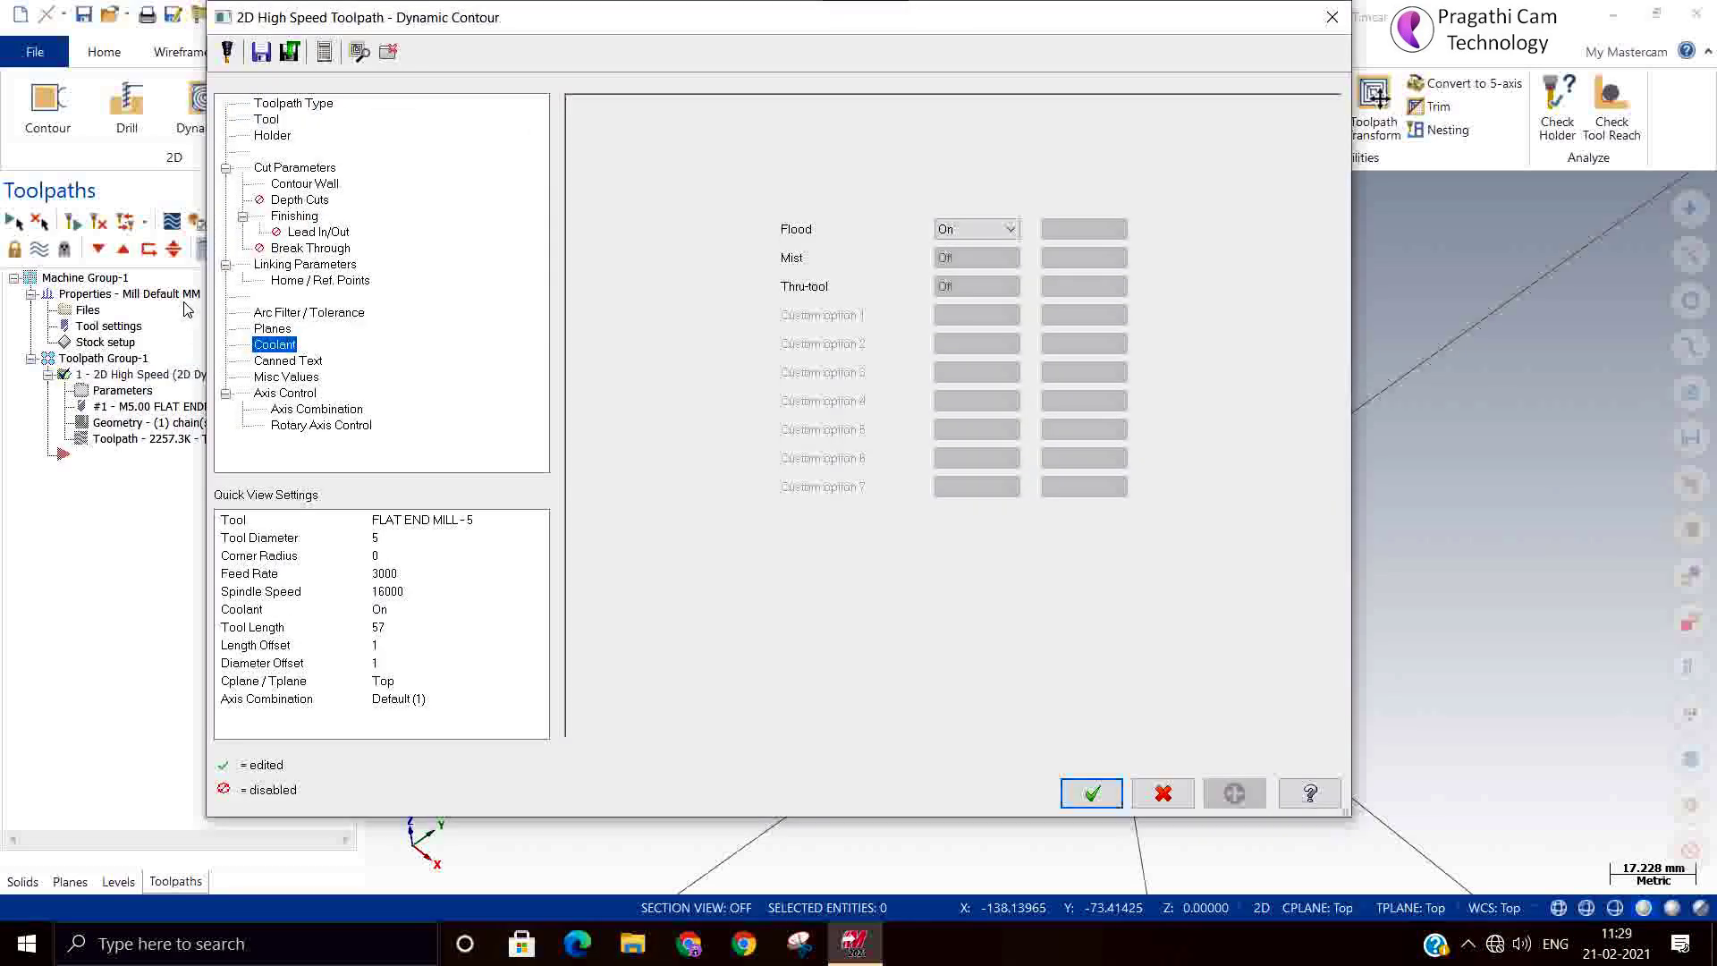
pyautogui.click(267, 122)
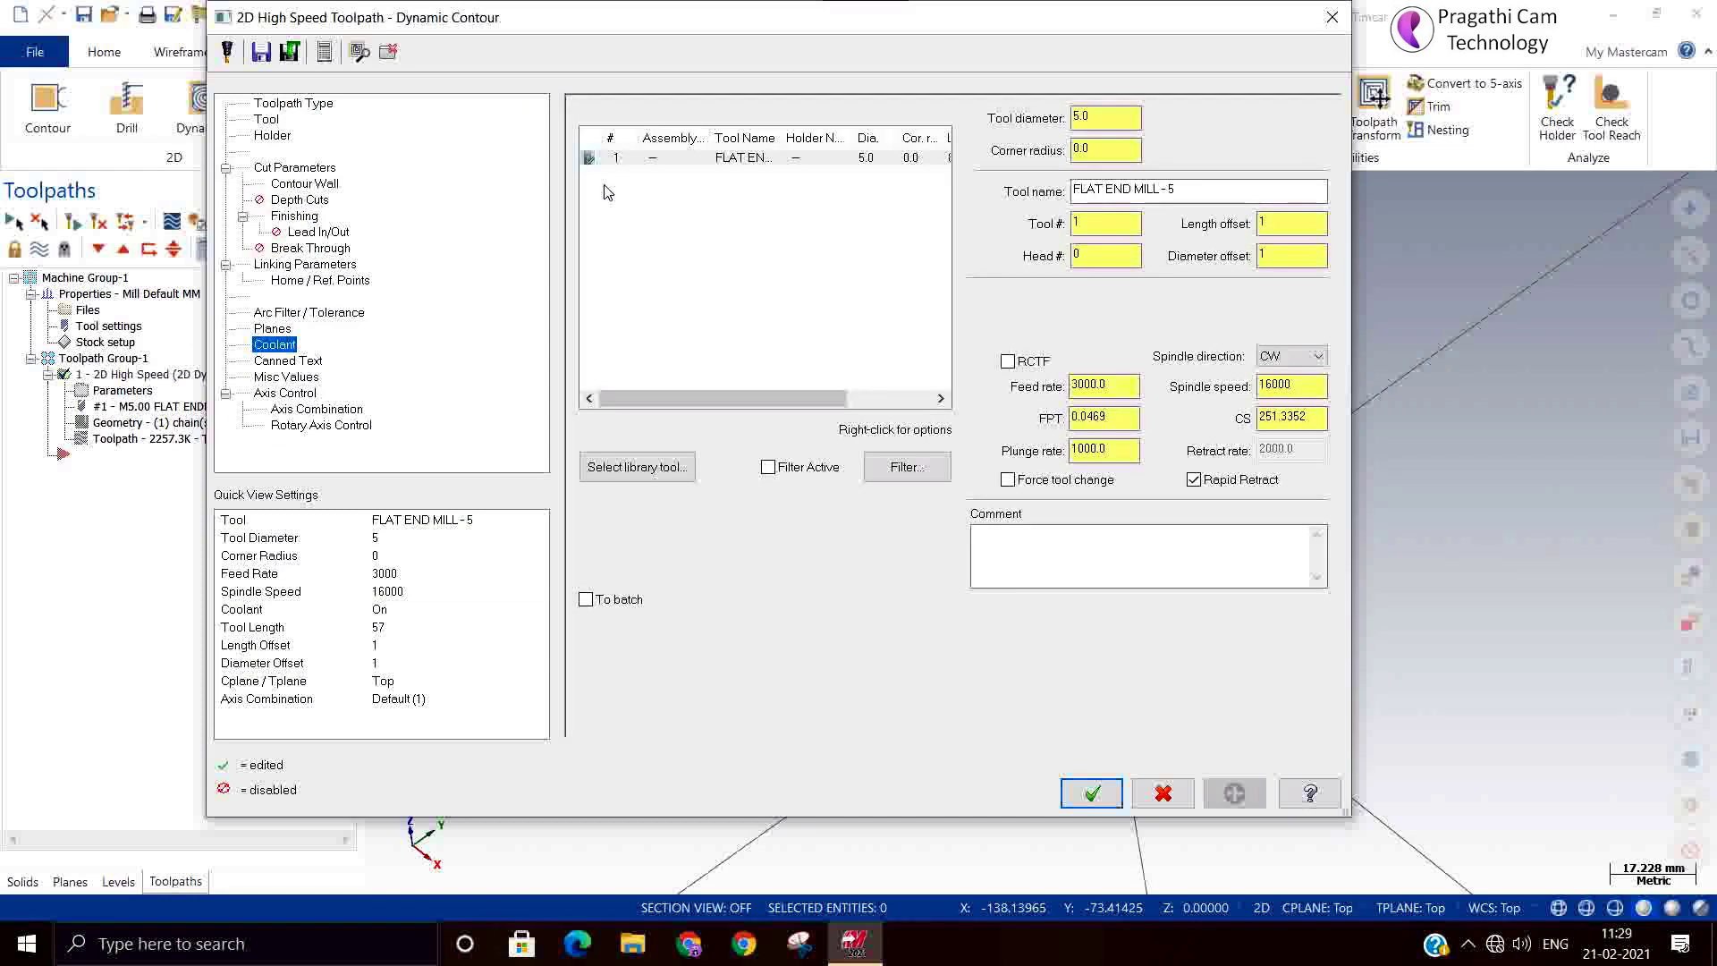
pyautogui.click(664, 159)
pyautogui.doubleClick(664, 159)
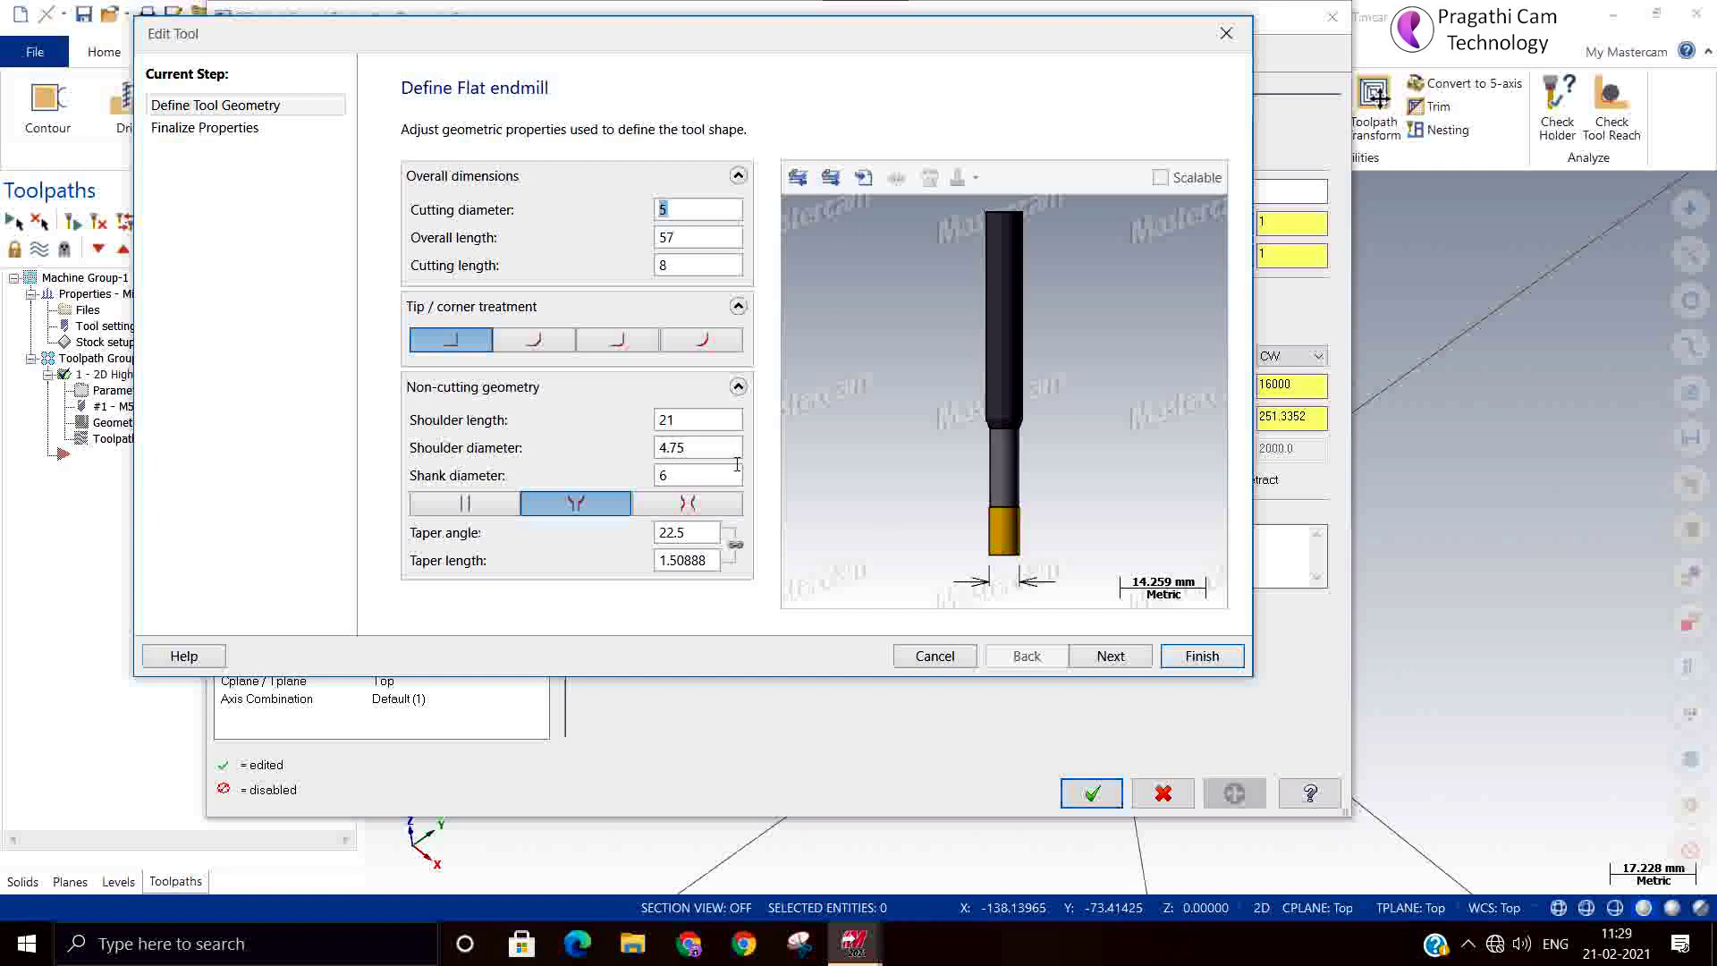
pyautogui.click(677, 479)
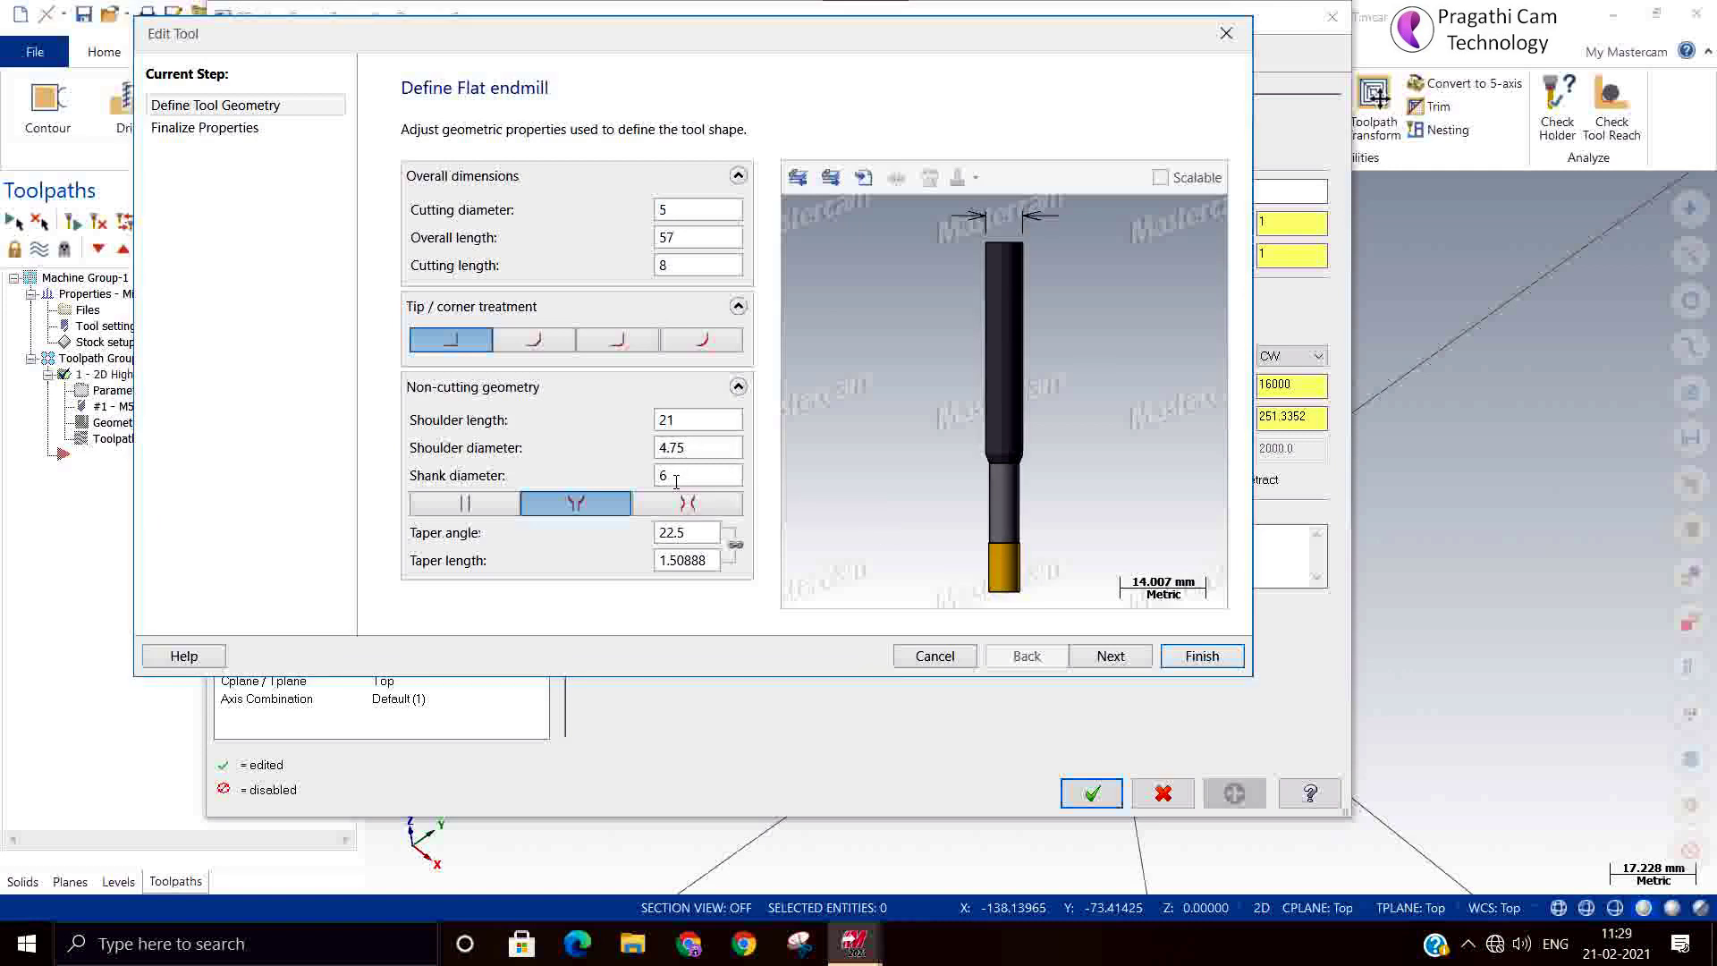
pyautogui.click(682, 265)
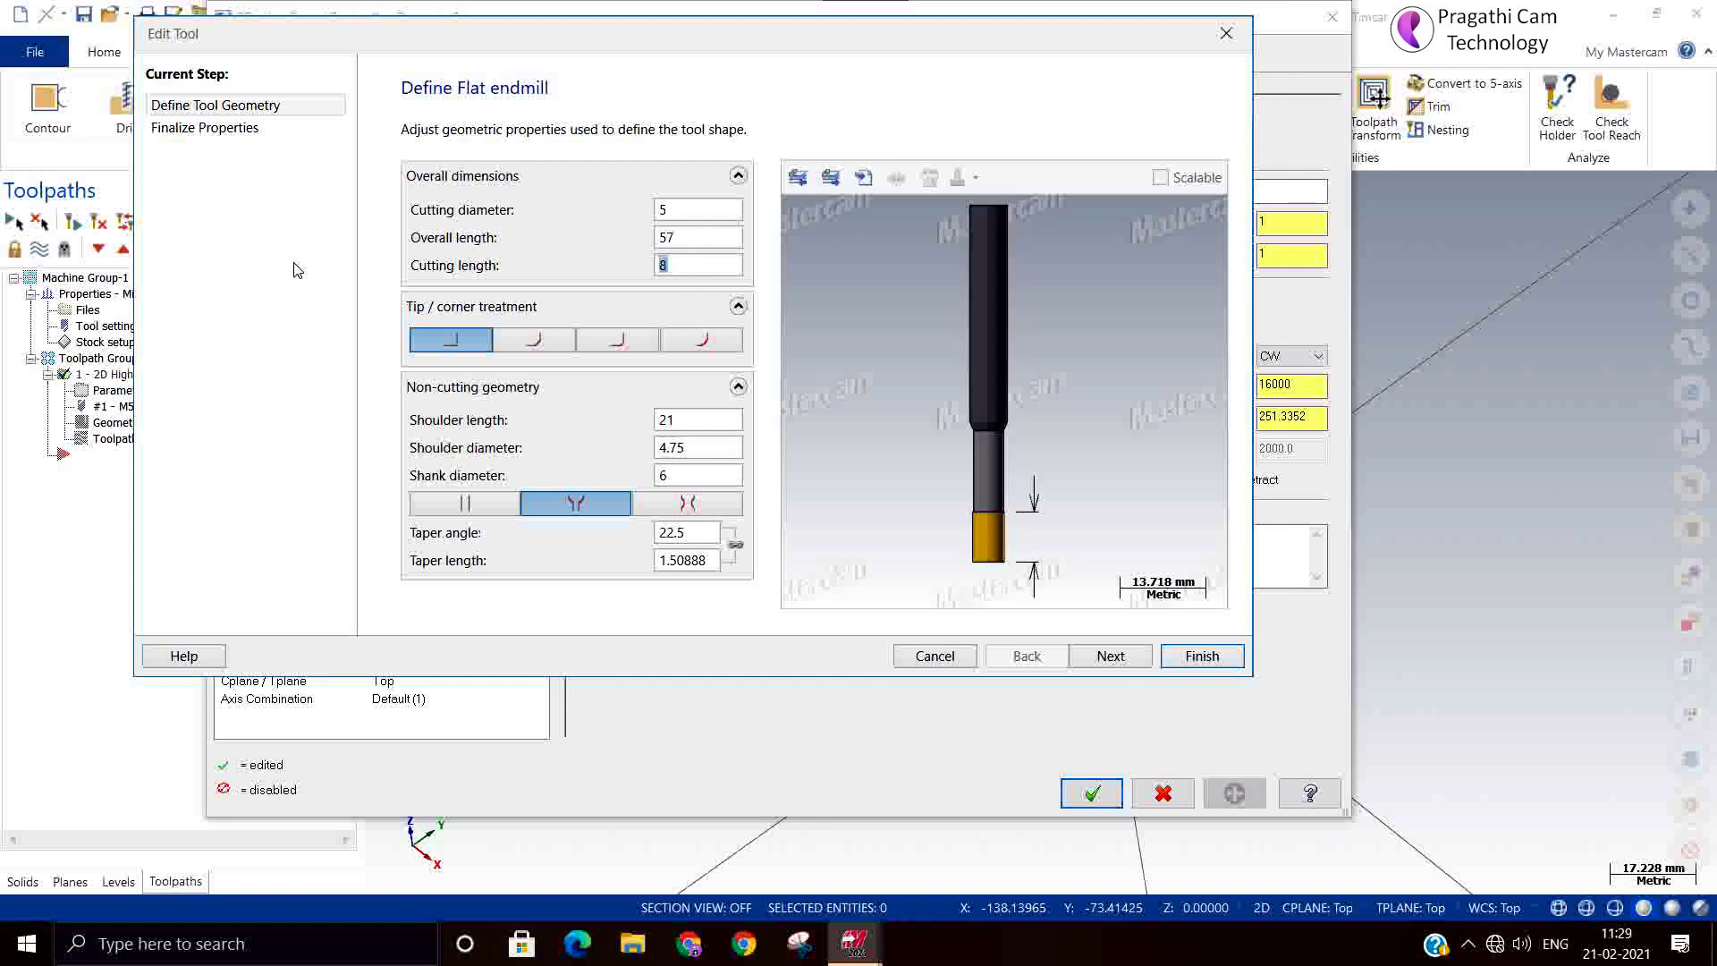
pyautogui.press('Tab')
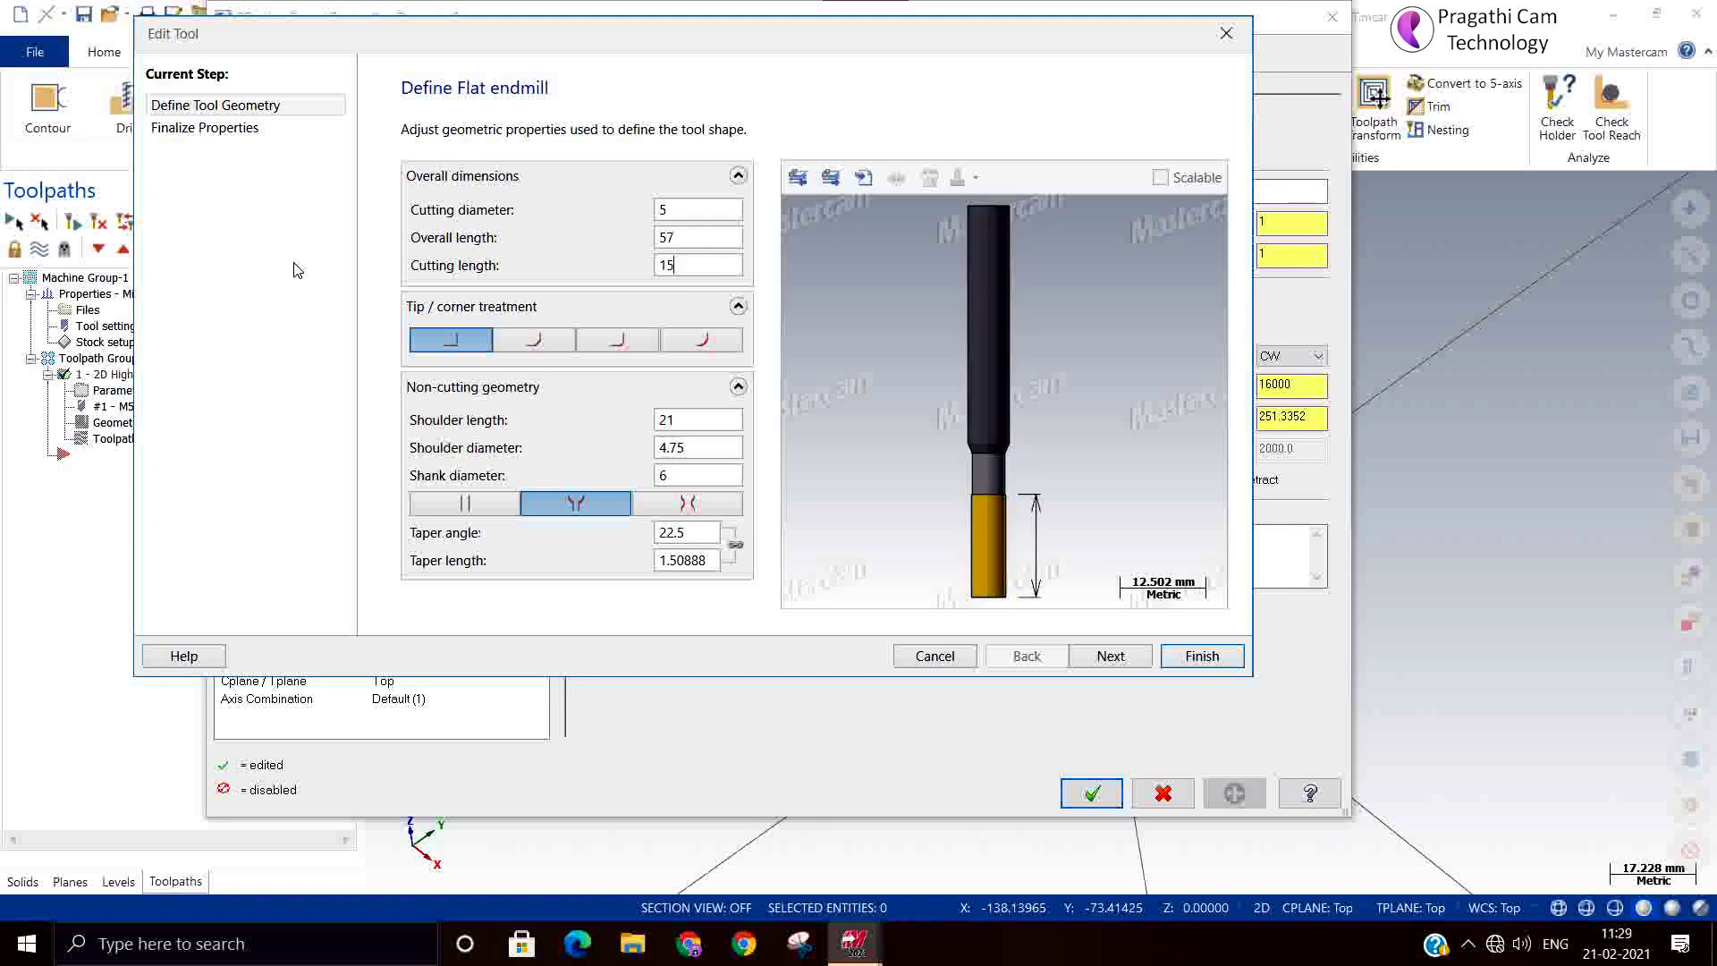
pyautogui.doubleClick(682, 236)
pyautogui.write('50')
pyautogui.press('Tab')
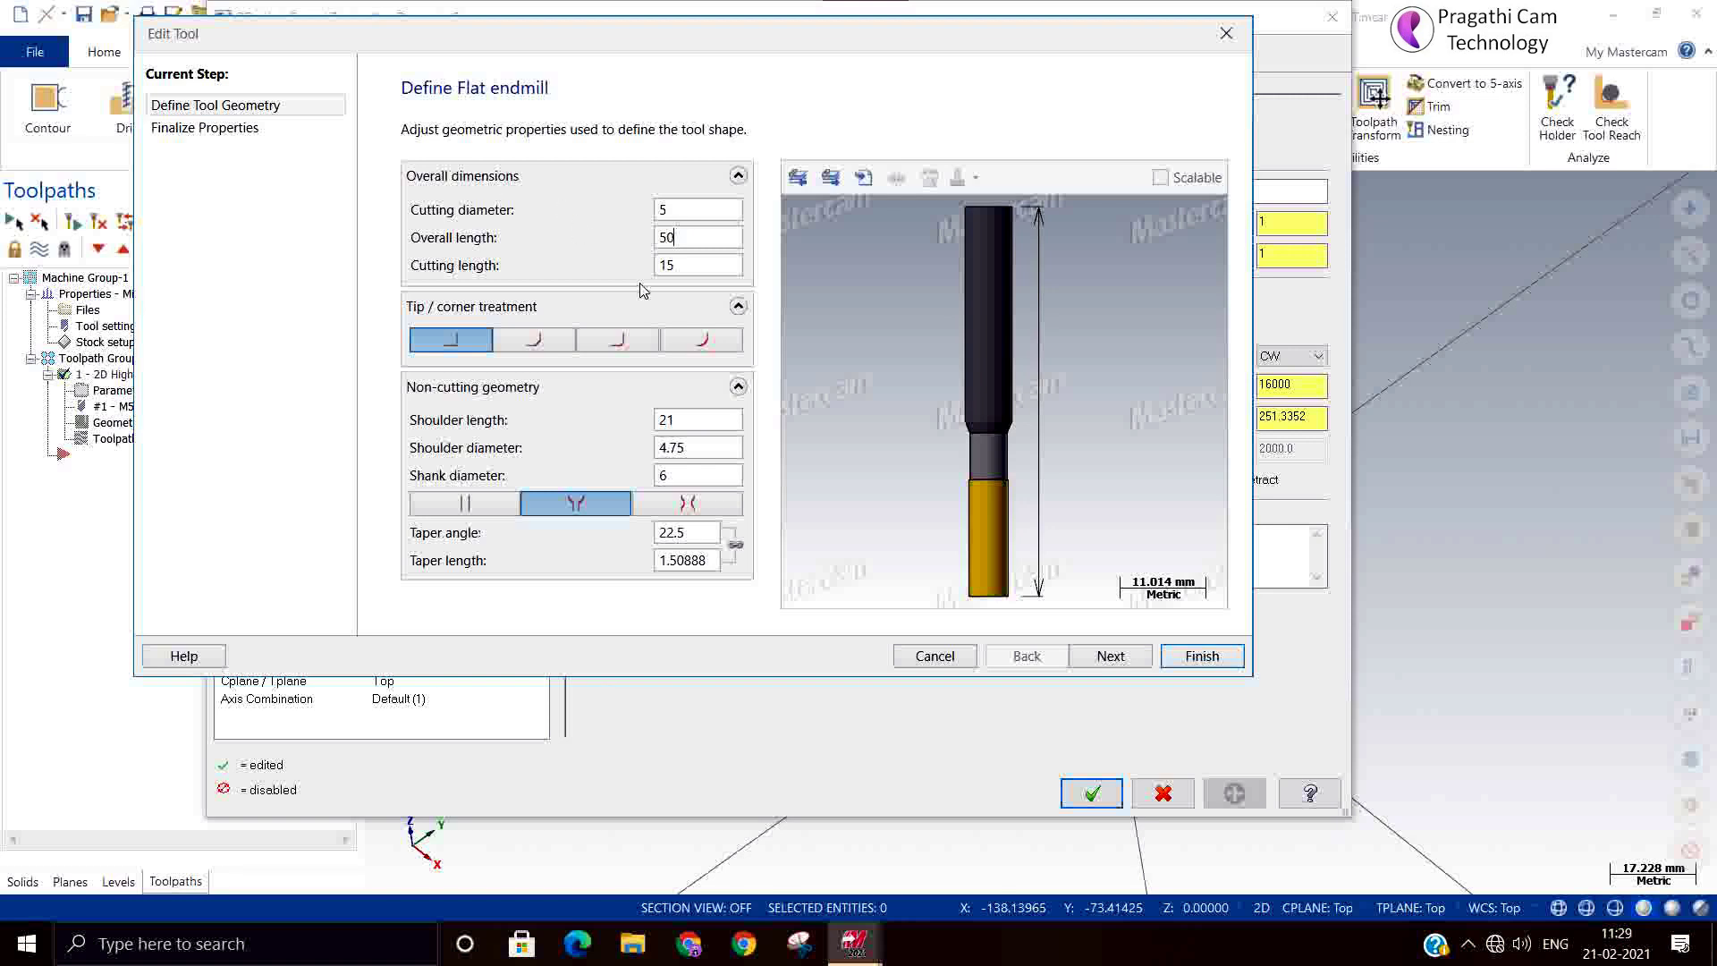
pyautogui.click(695, 266)
pyautogui.click(684, 426)
pyautogui.click(1183, 660)
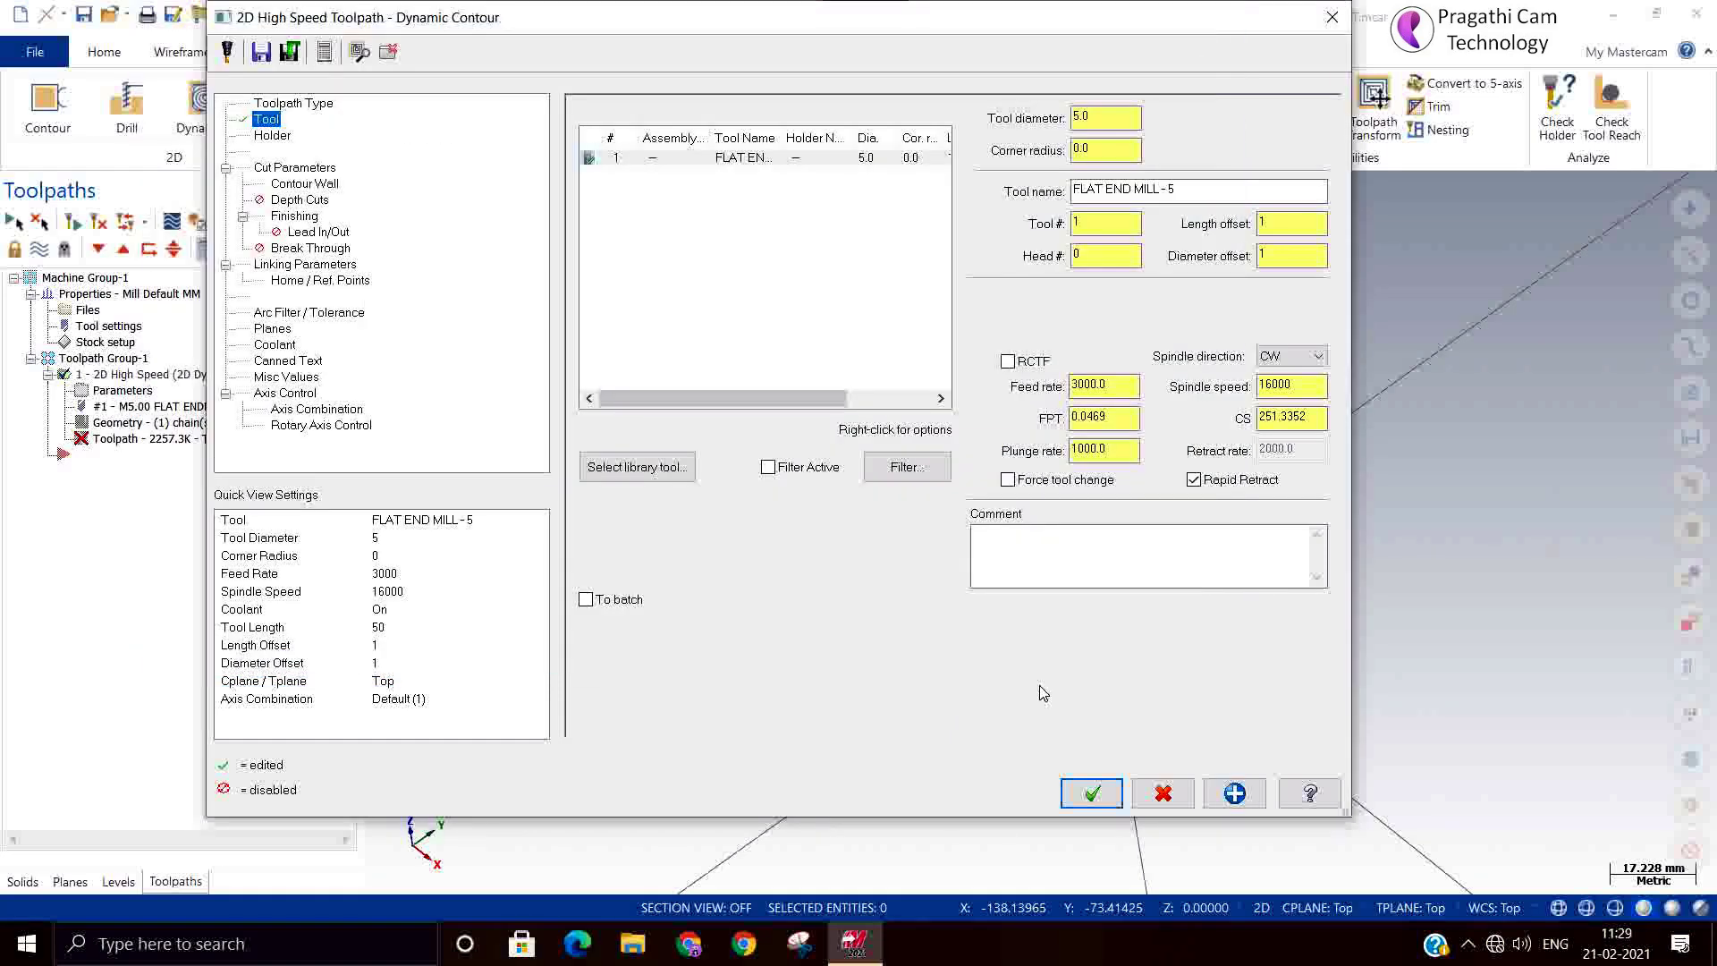
# Confirm the edited end mill, set the feed plane to Absolute, and accept the parameters
pyautogui.press('Return')
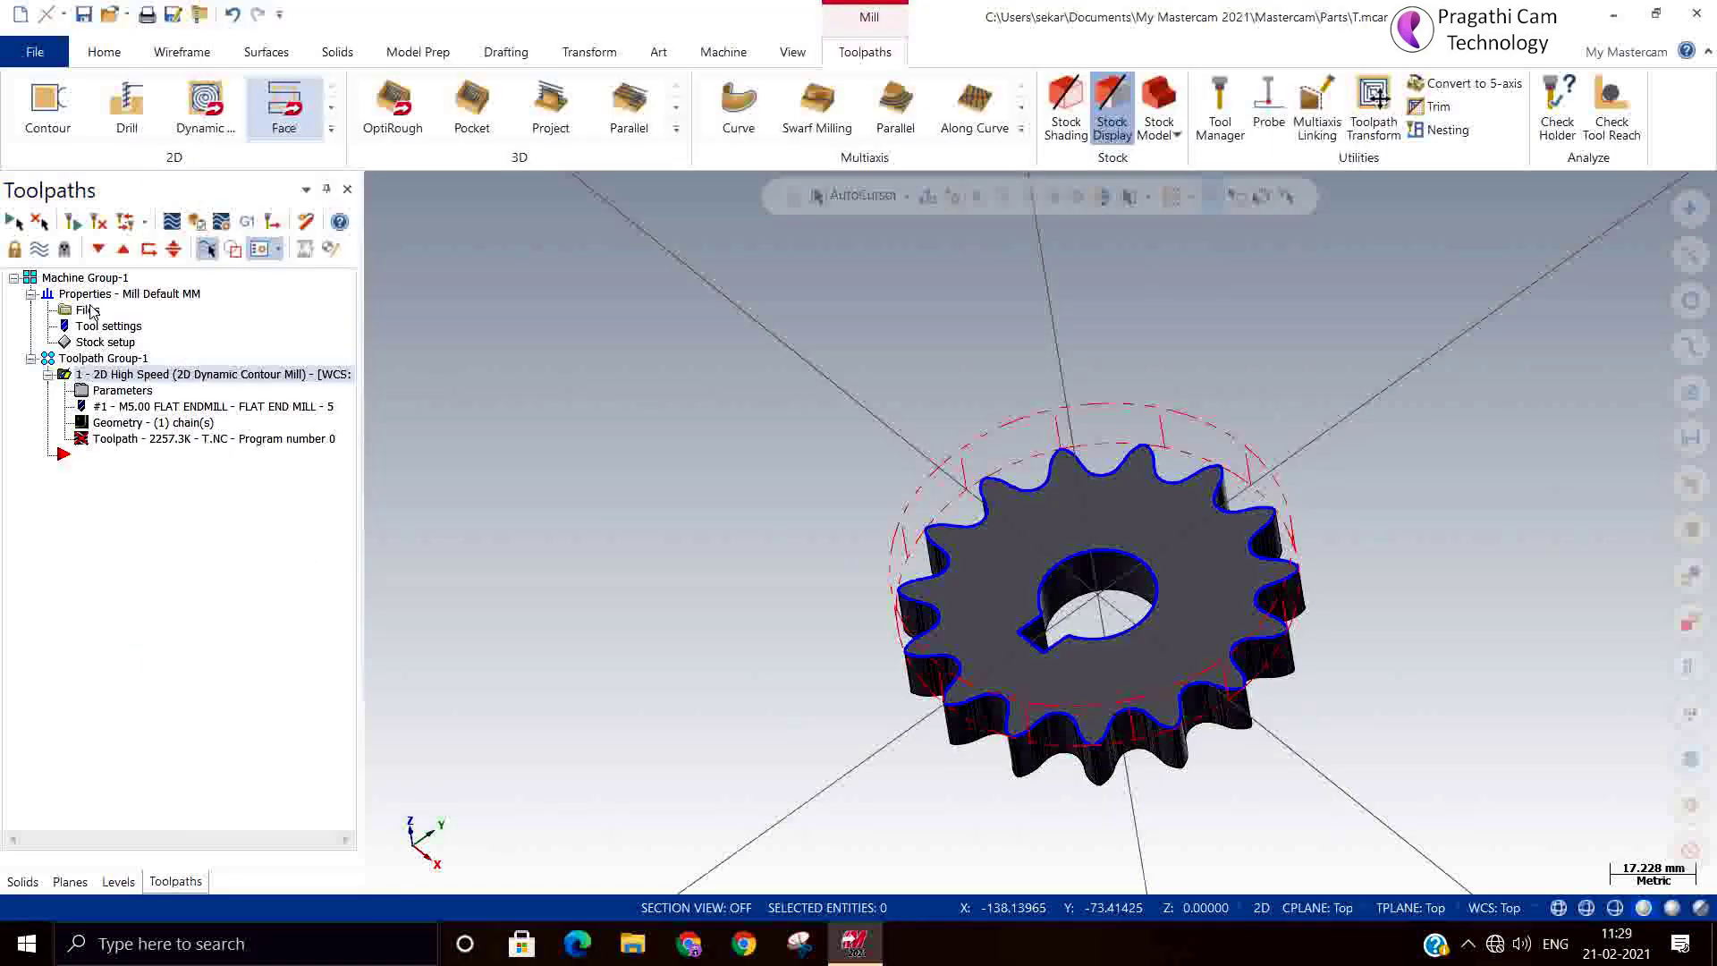
pyautogui.click(113, 405)
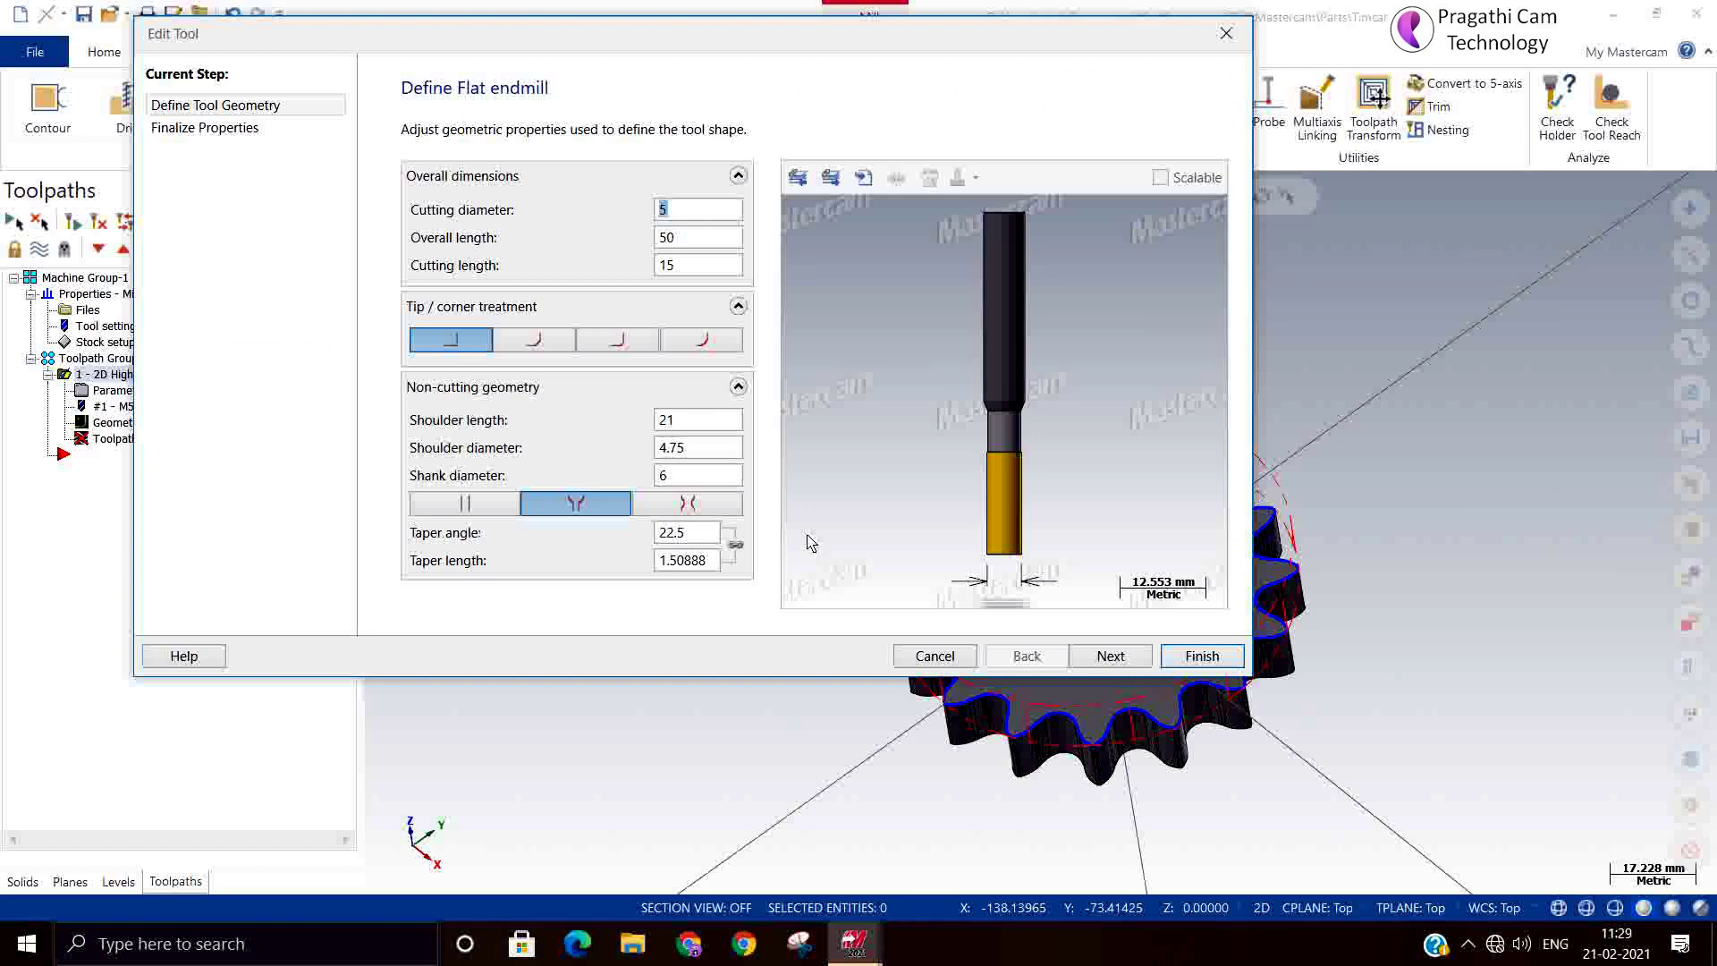
pyautogui.click(1201, 656)
pyautogui.click(115, 392)
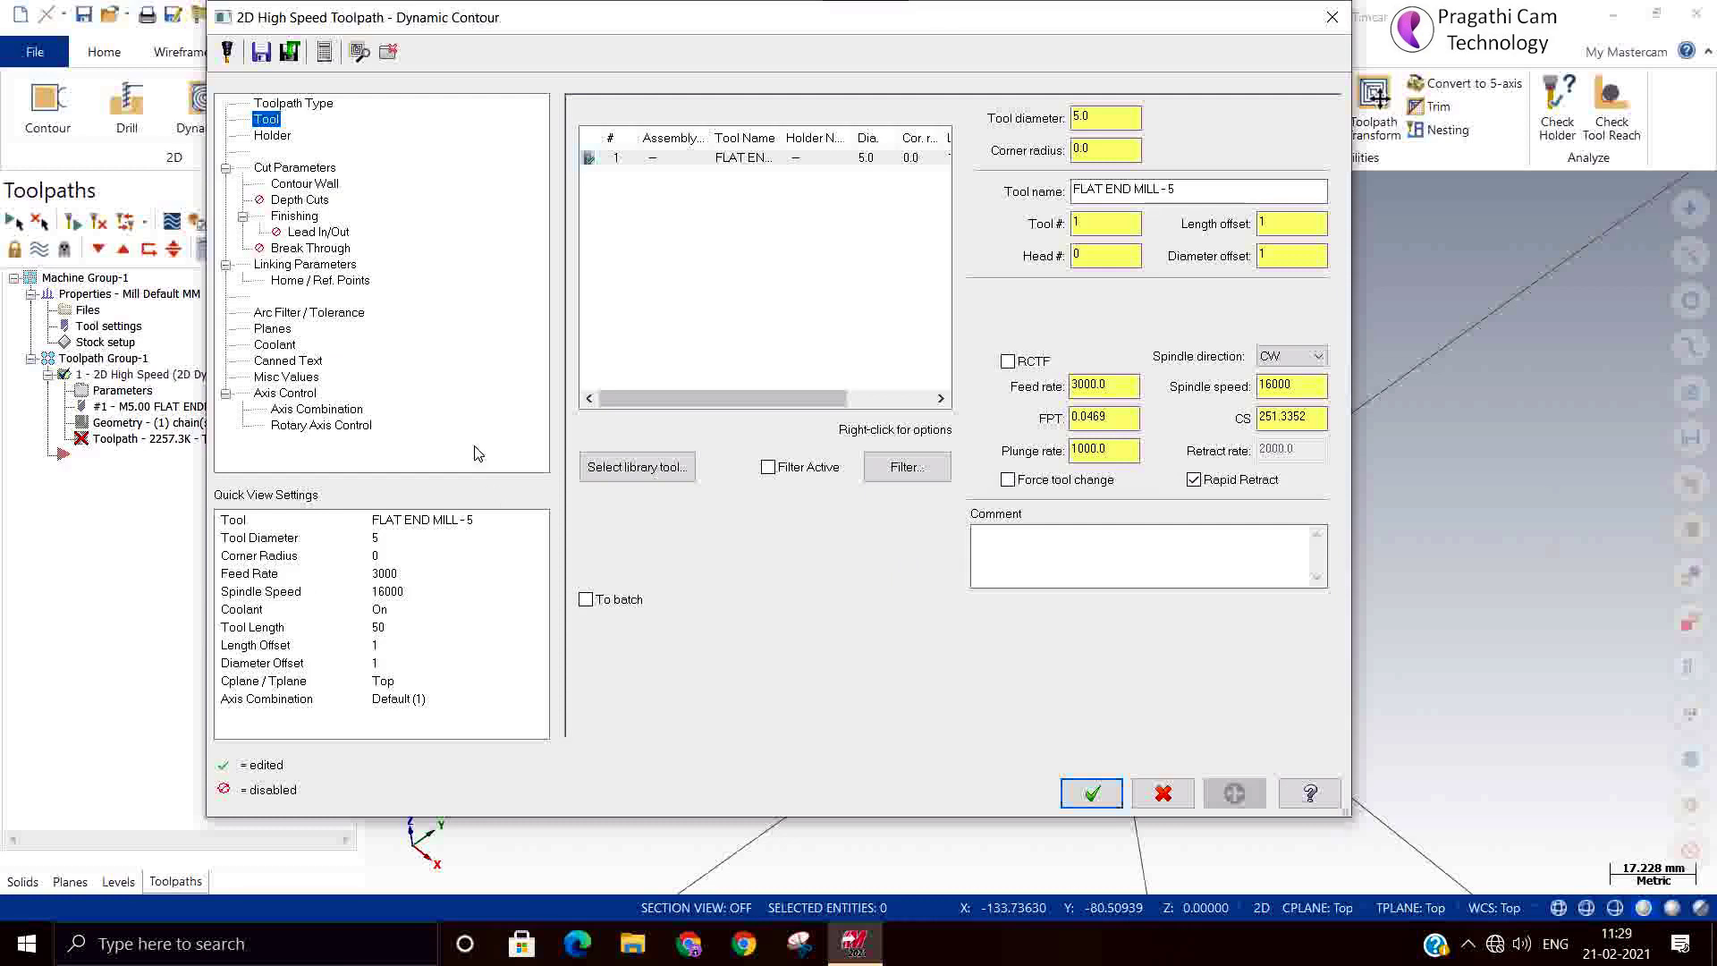
pyautogui.click(294, 168)
pyautogui.click(300, 265)
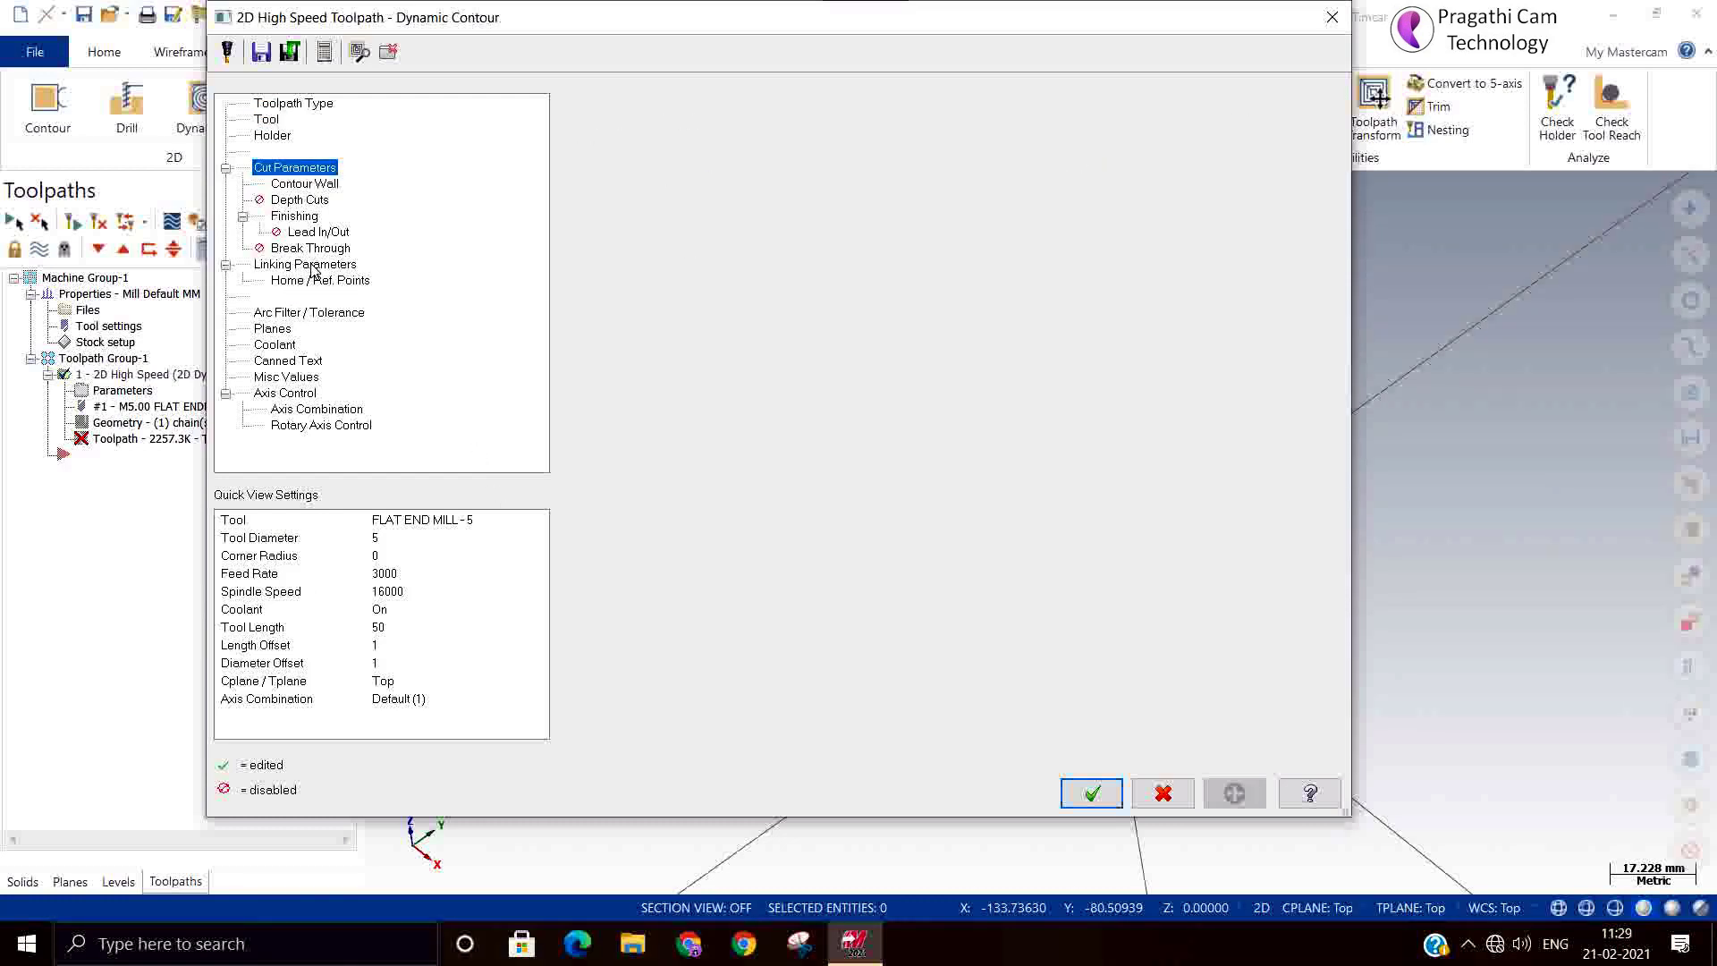
pyautogui.click(1072, 370)
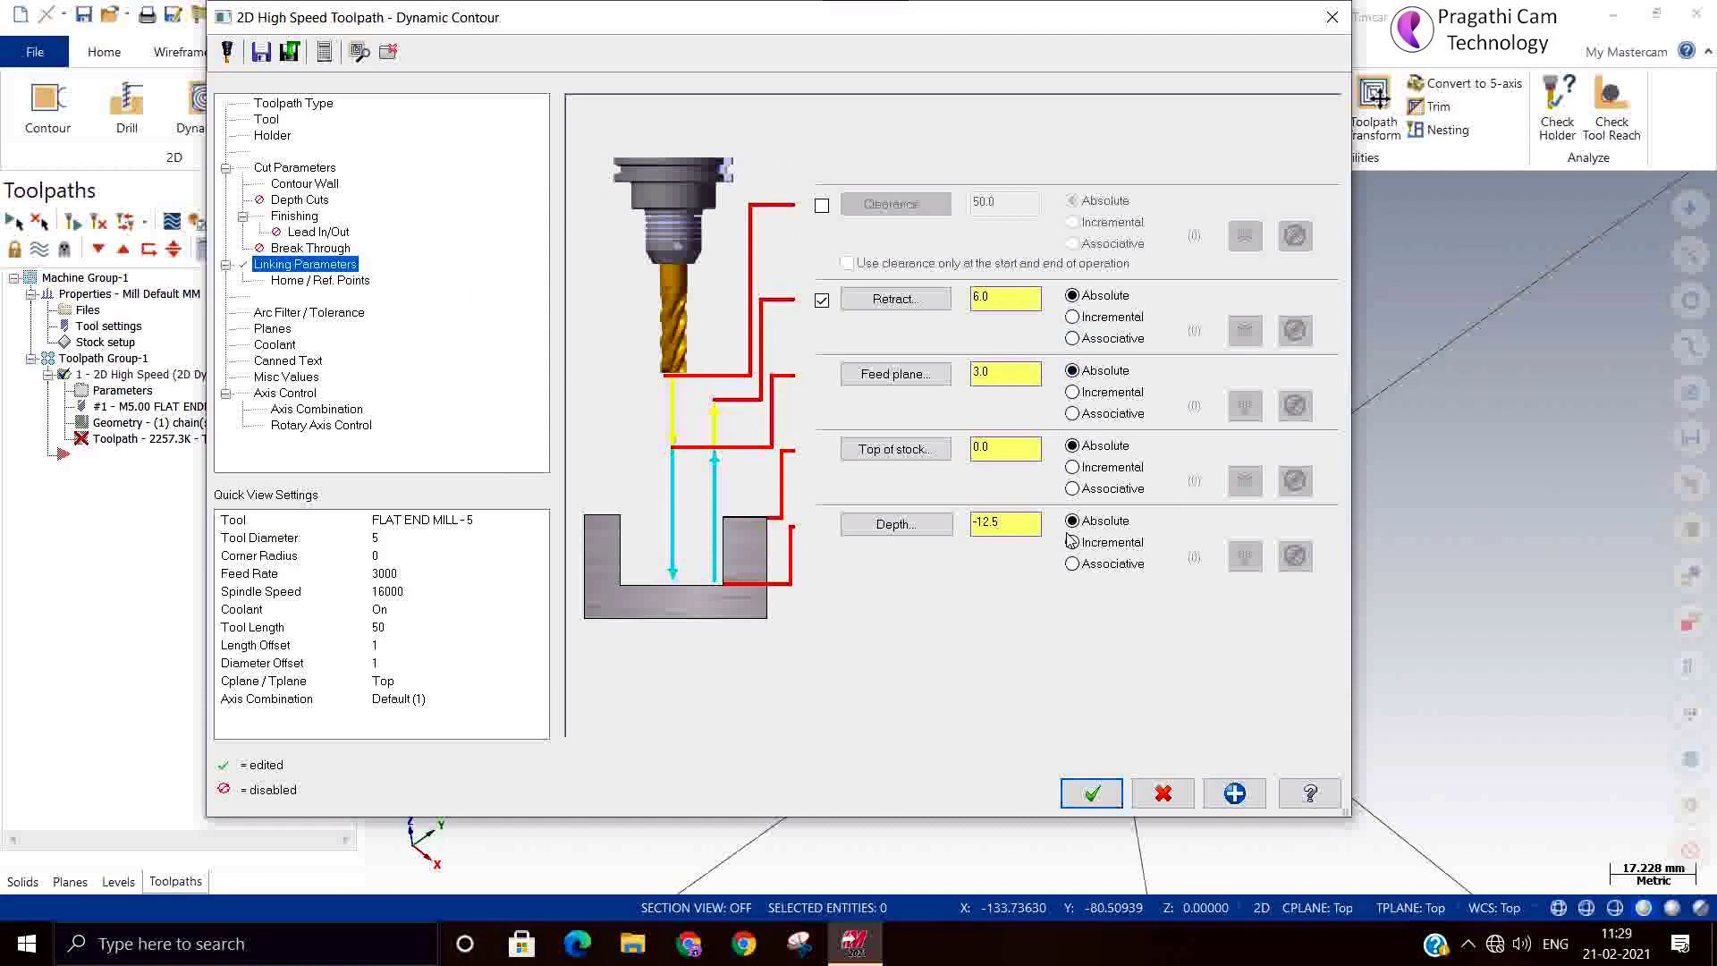
pyautogui.click(1109, 789)
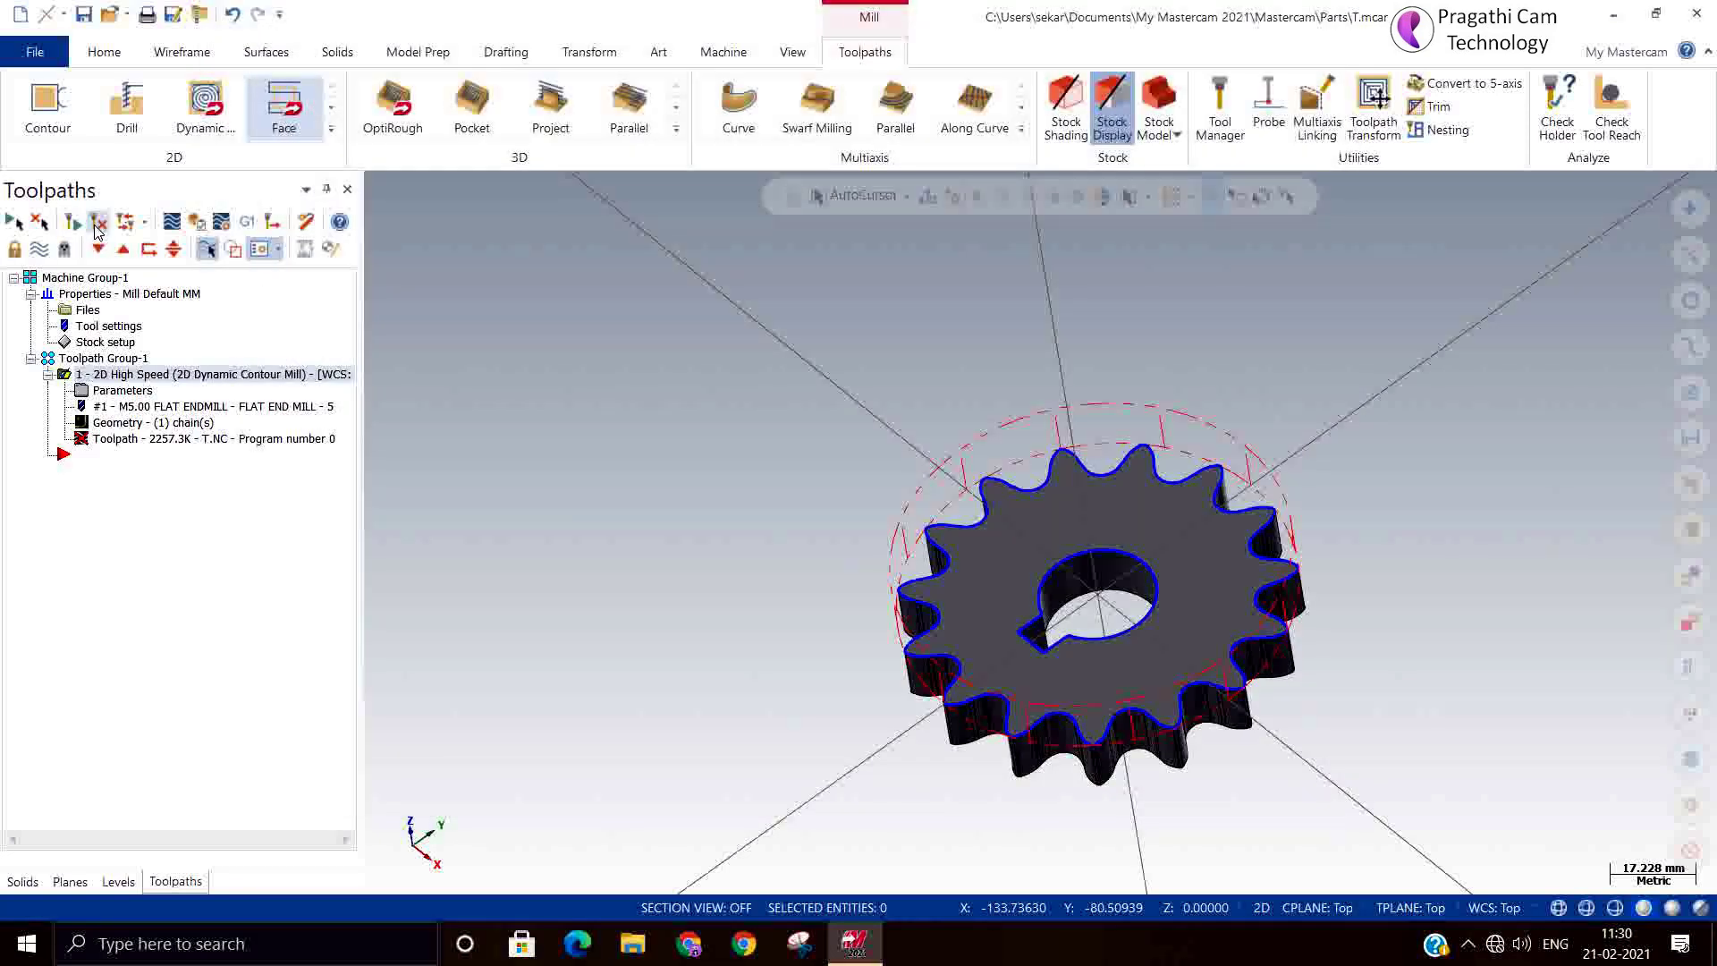
# Regenerate the dirty toolpath and play it in Verify to cut the gear from the stock
pyautogui.click(98, 228)
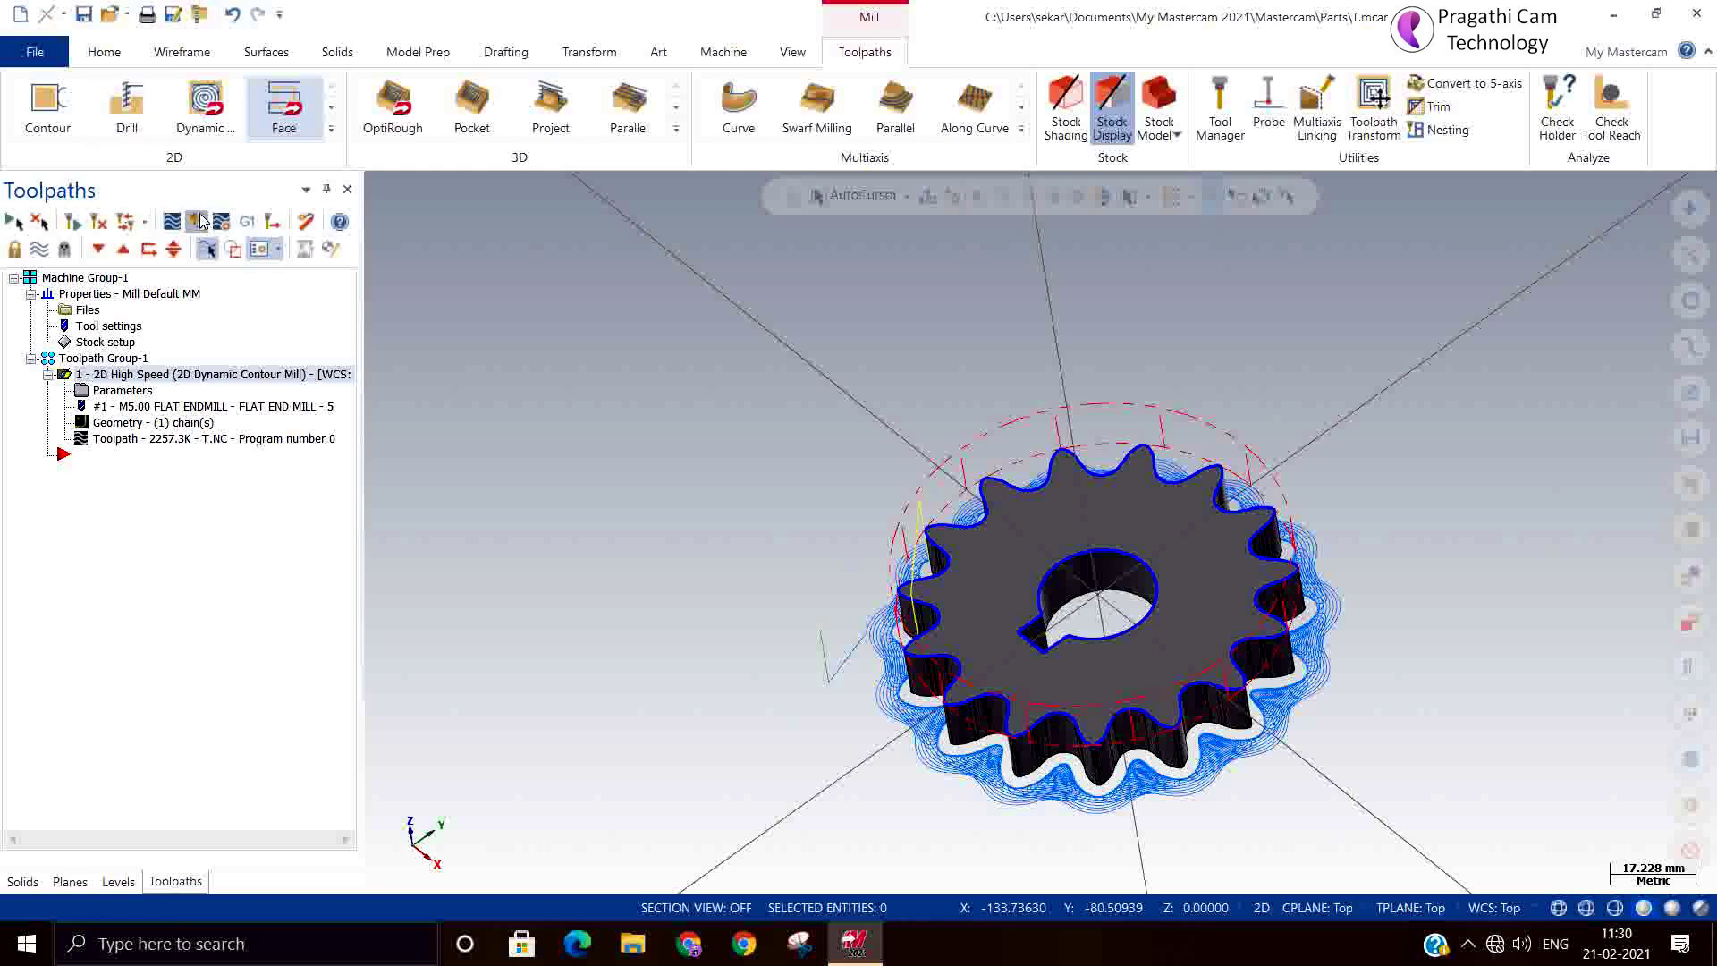
pyautogui.click(198, 220)
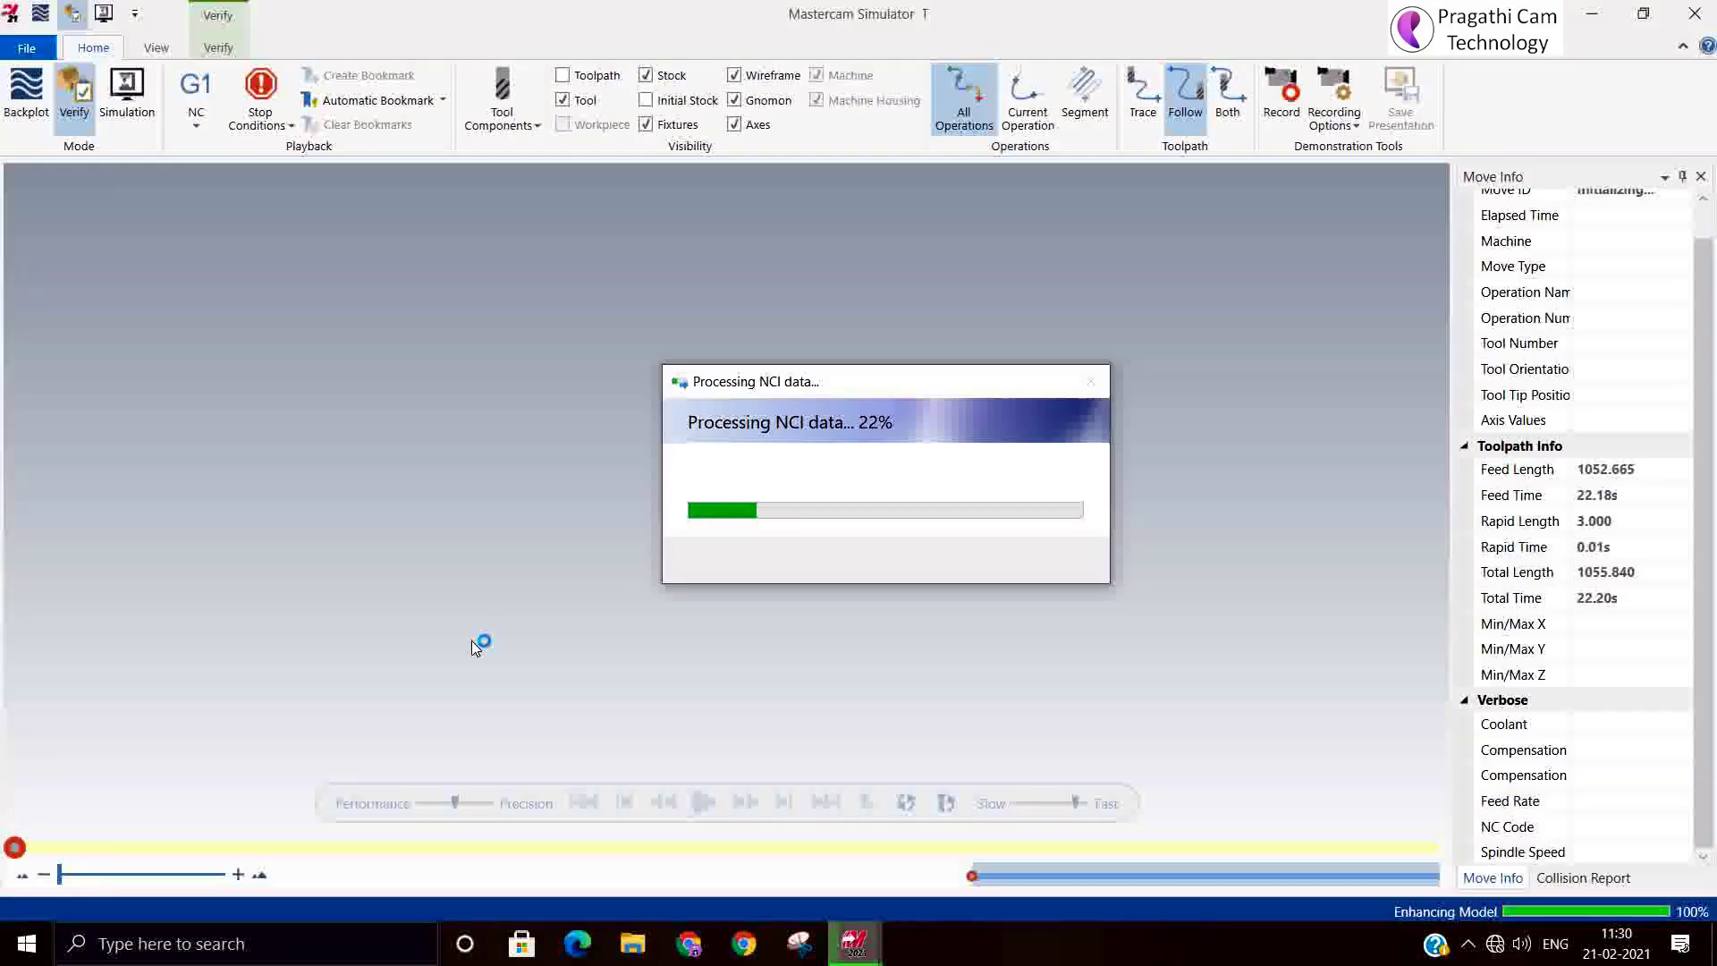
pyautogui.click(705, 801)
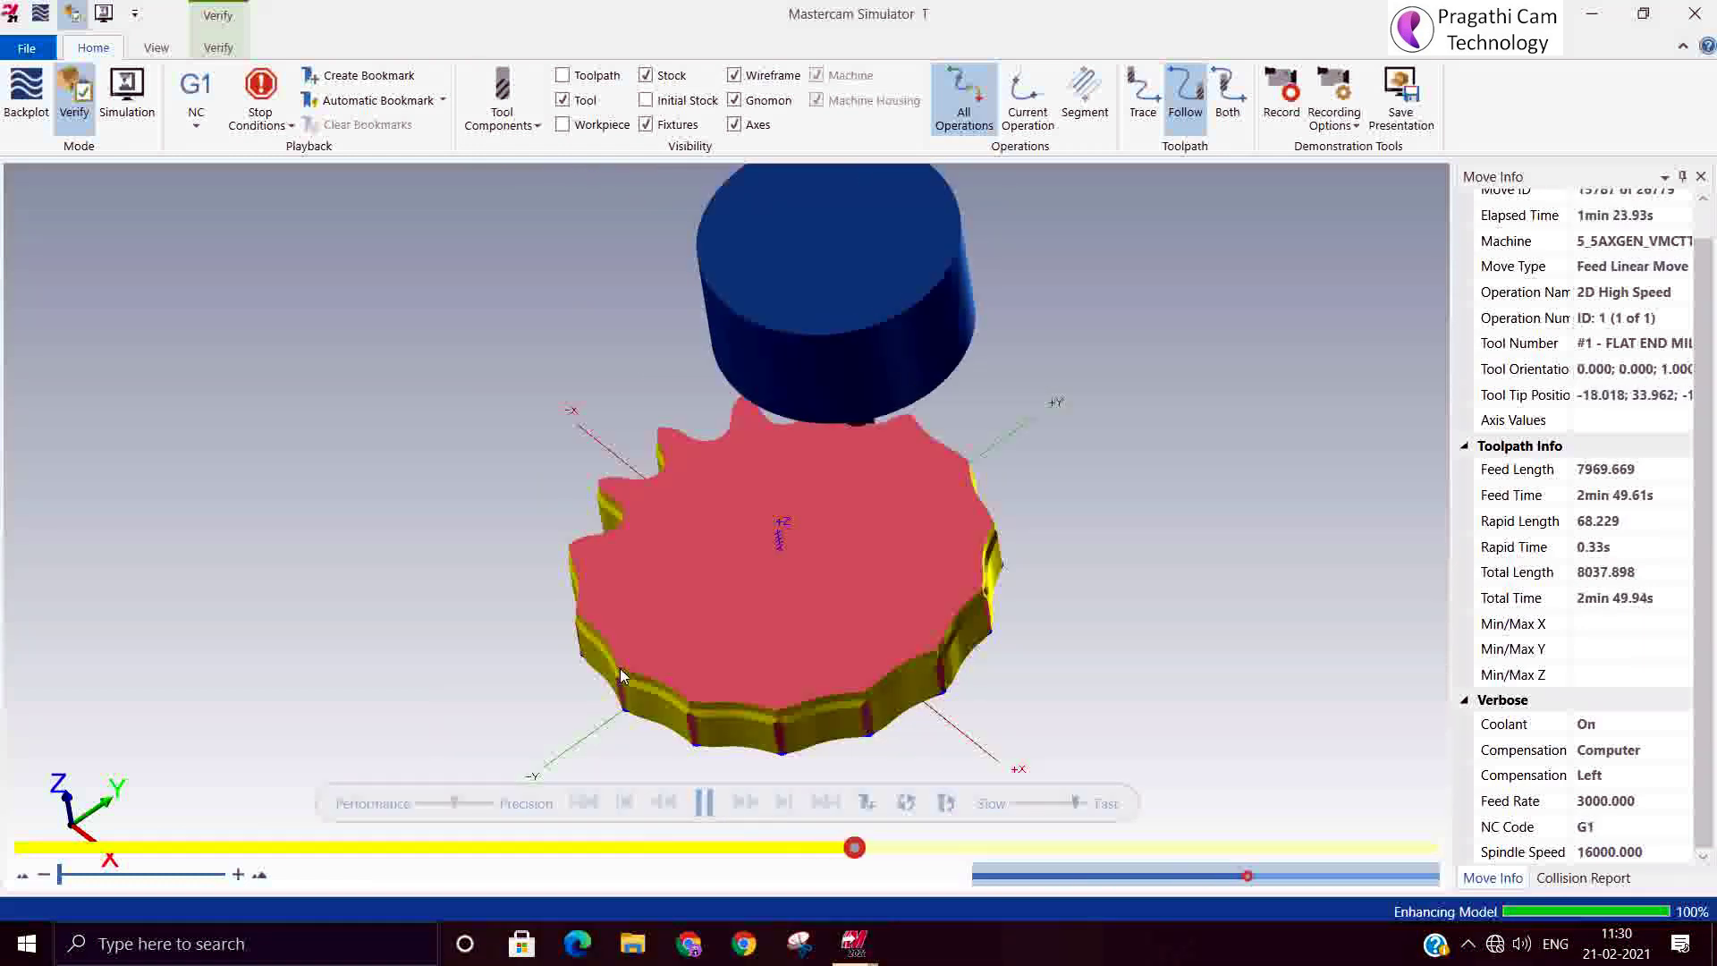
pyautogui.scroll(3, 619, 668)
pyautogui.scroll(-5, 762, 694)
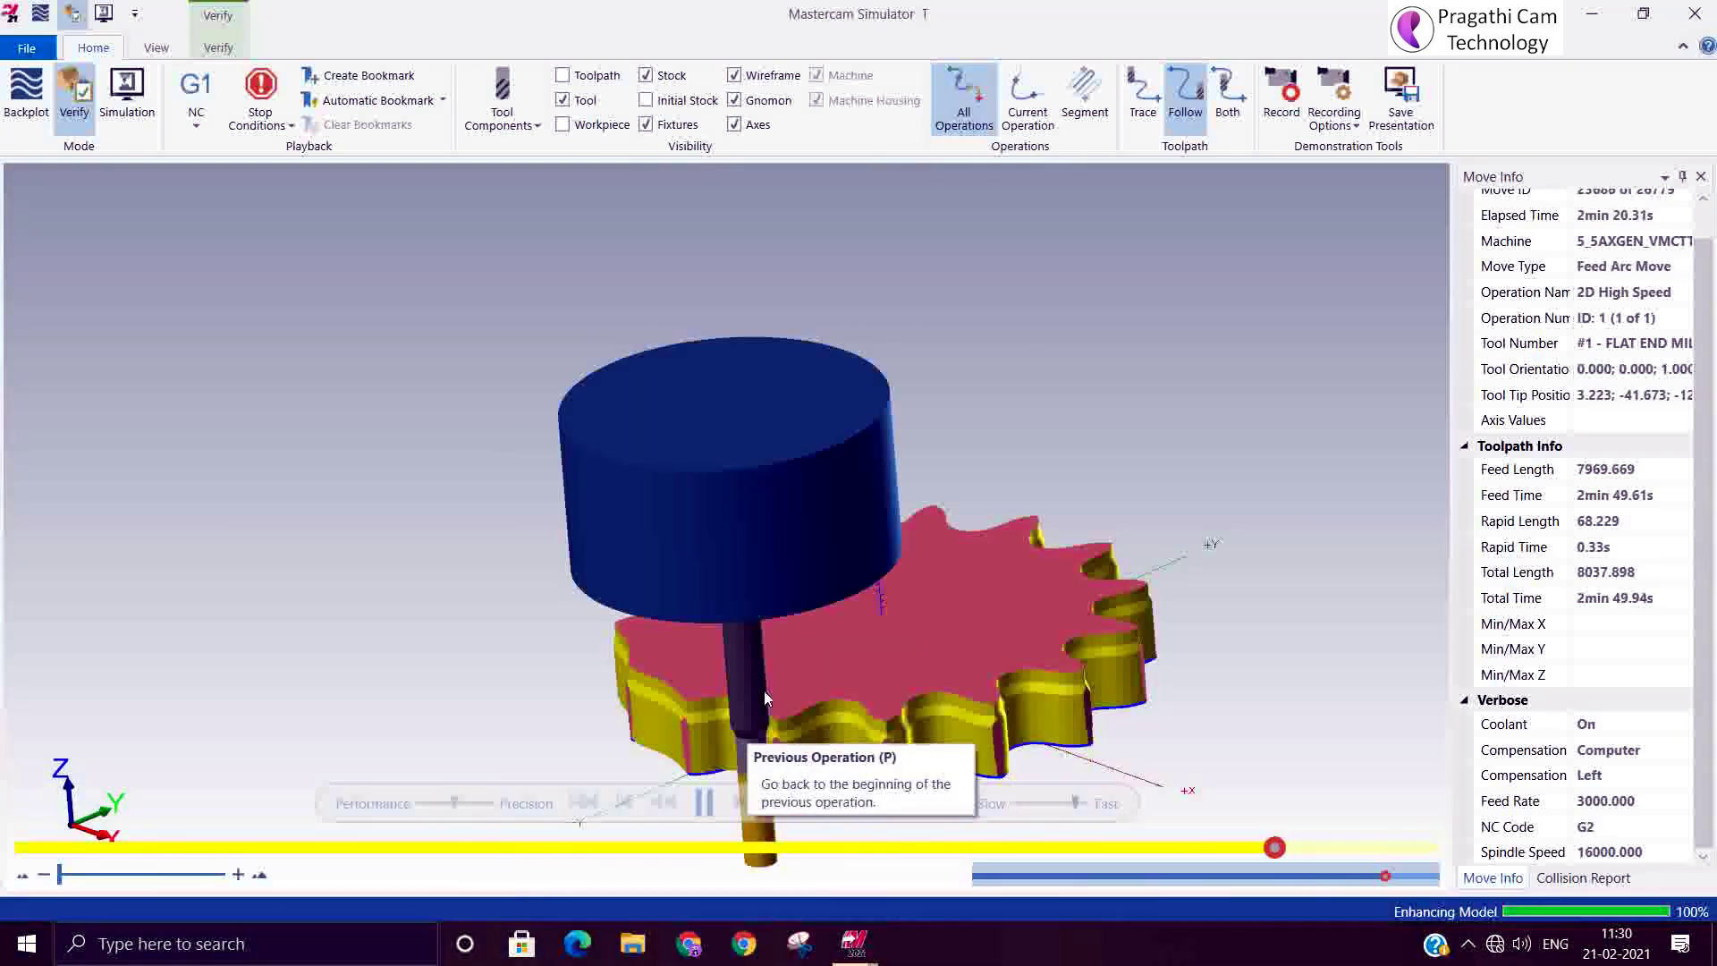
# Lower the cylindrical stock's origin to Z -12 and verify the toolpath against it
pyautogui.click(1694, 13)
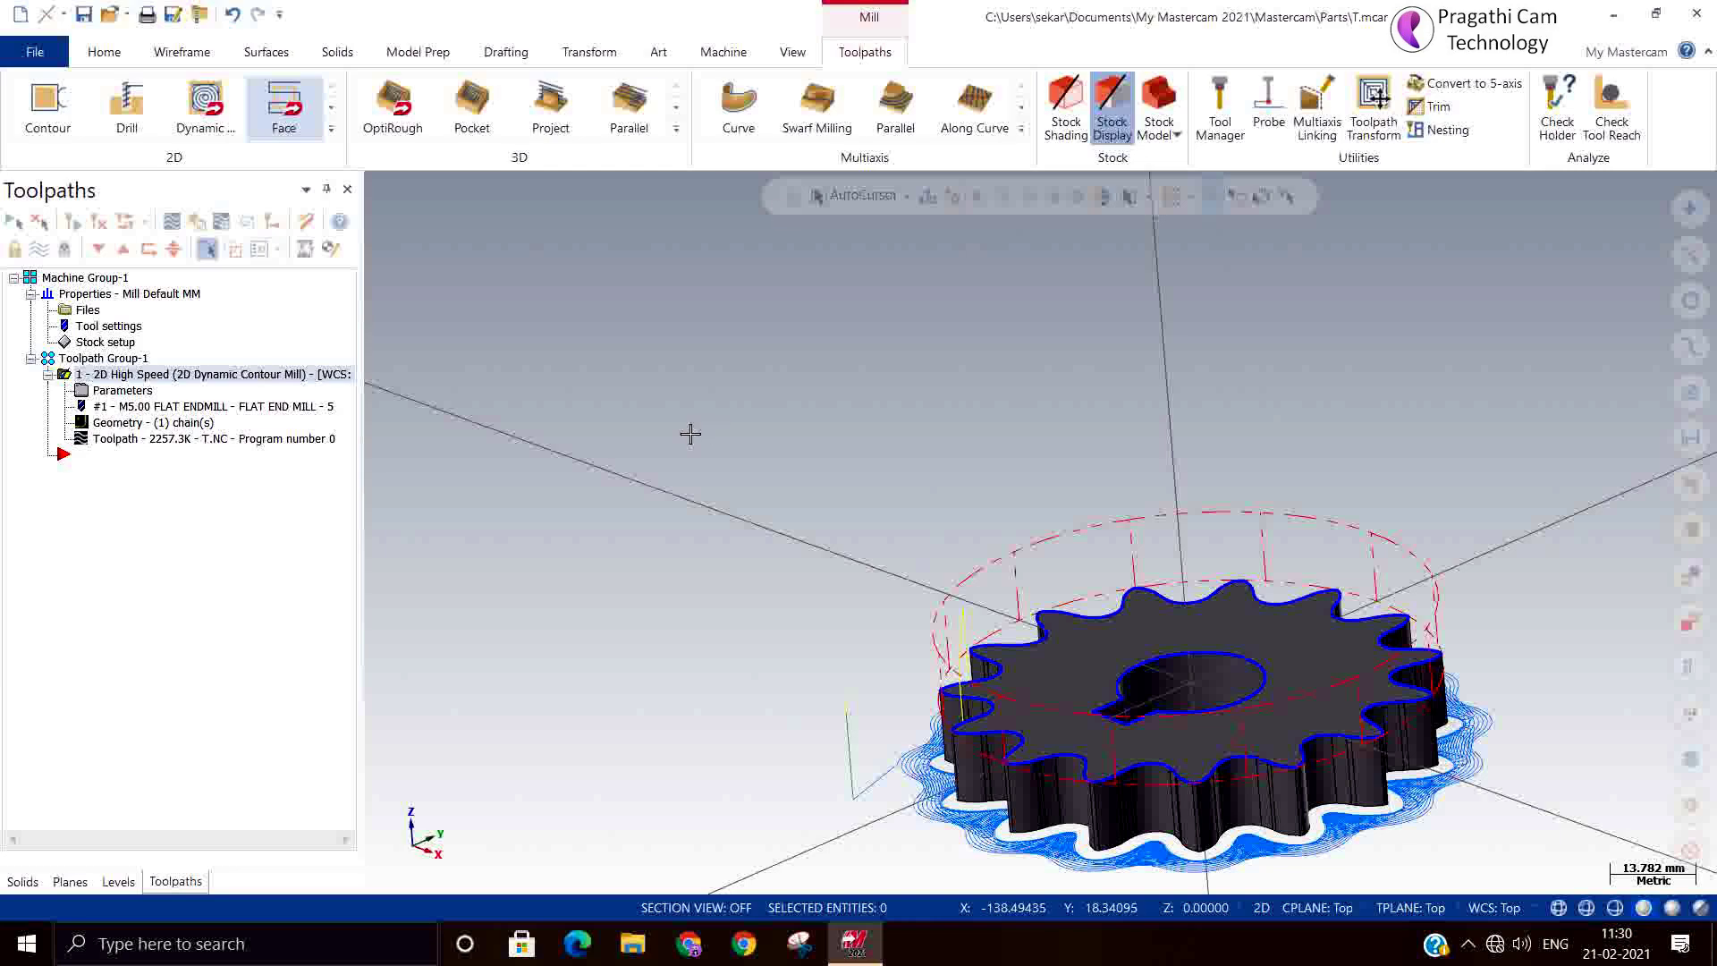
pyautogui.moveTo(877, 387); pyautogui.dragTo(945, 312, button='middle')
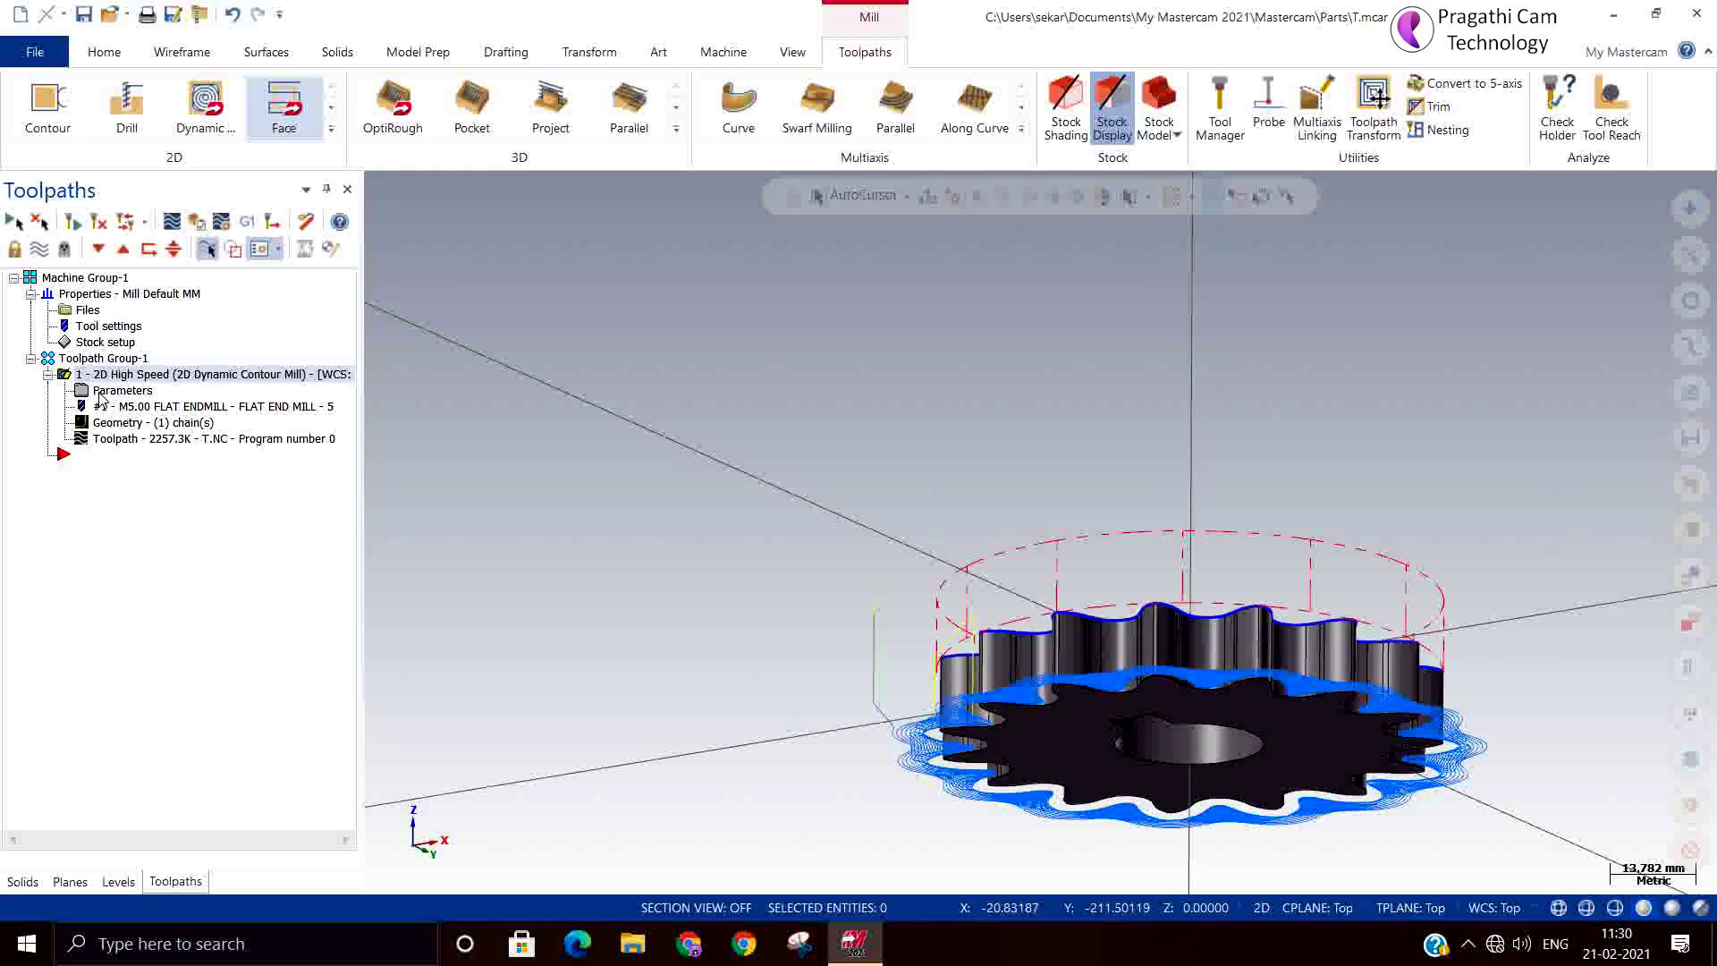
pyautogui.doubleClick(96, 344)
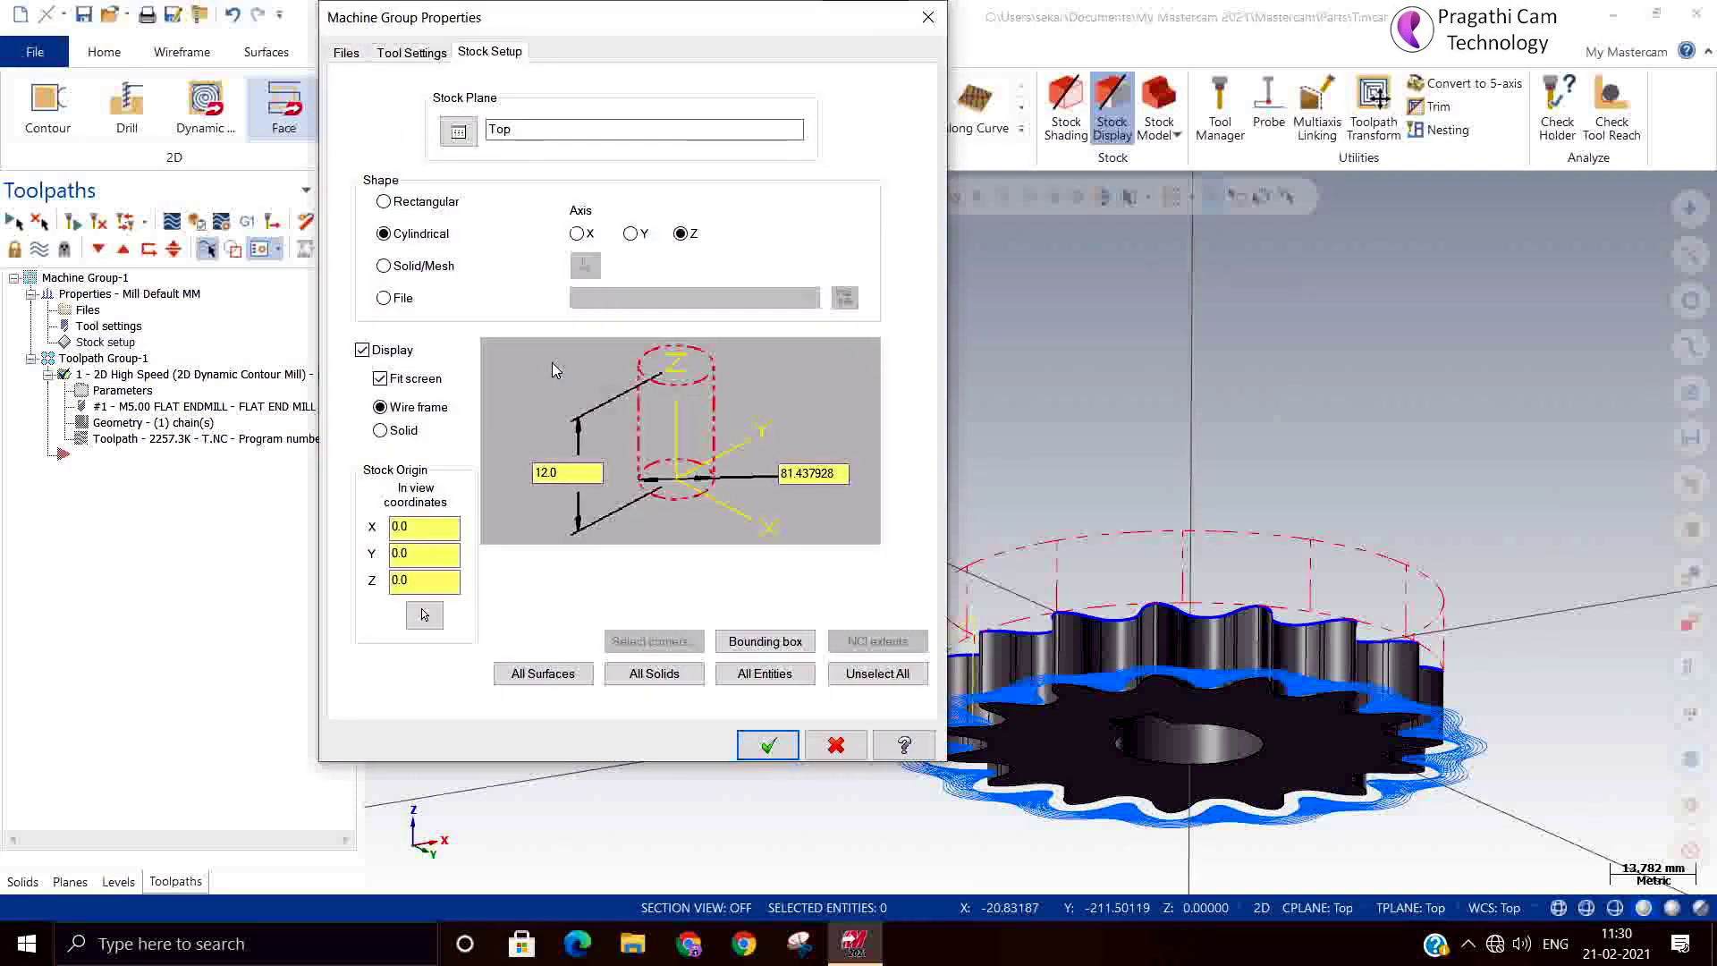
pyautogui.doubleClick(425, 576)
pyautogui.write('-12')
pyautogui.click(767, 745)
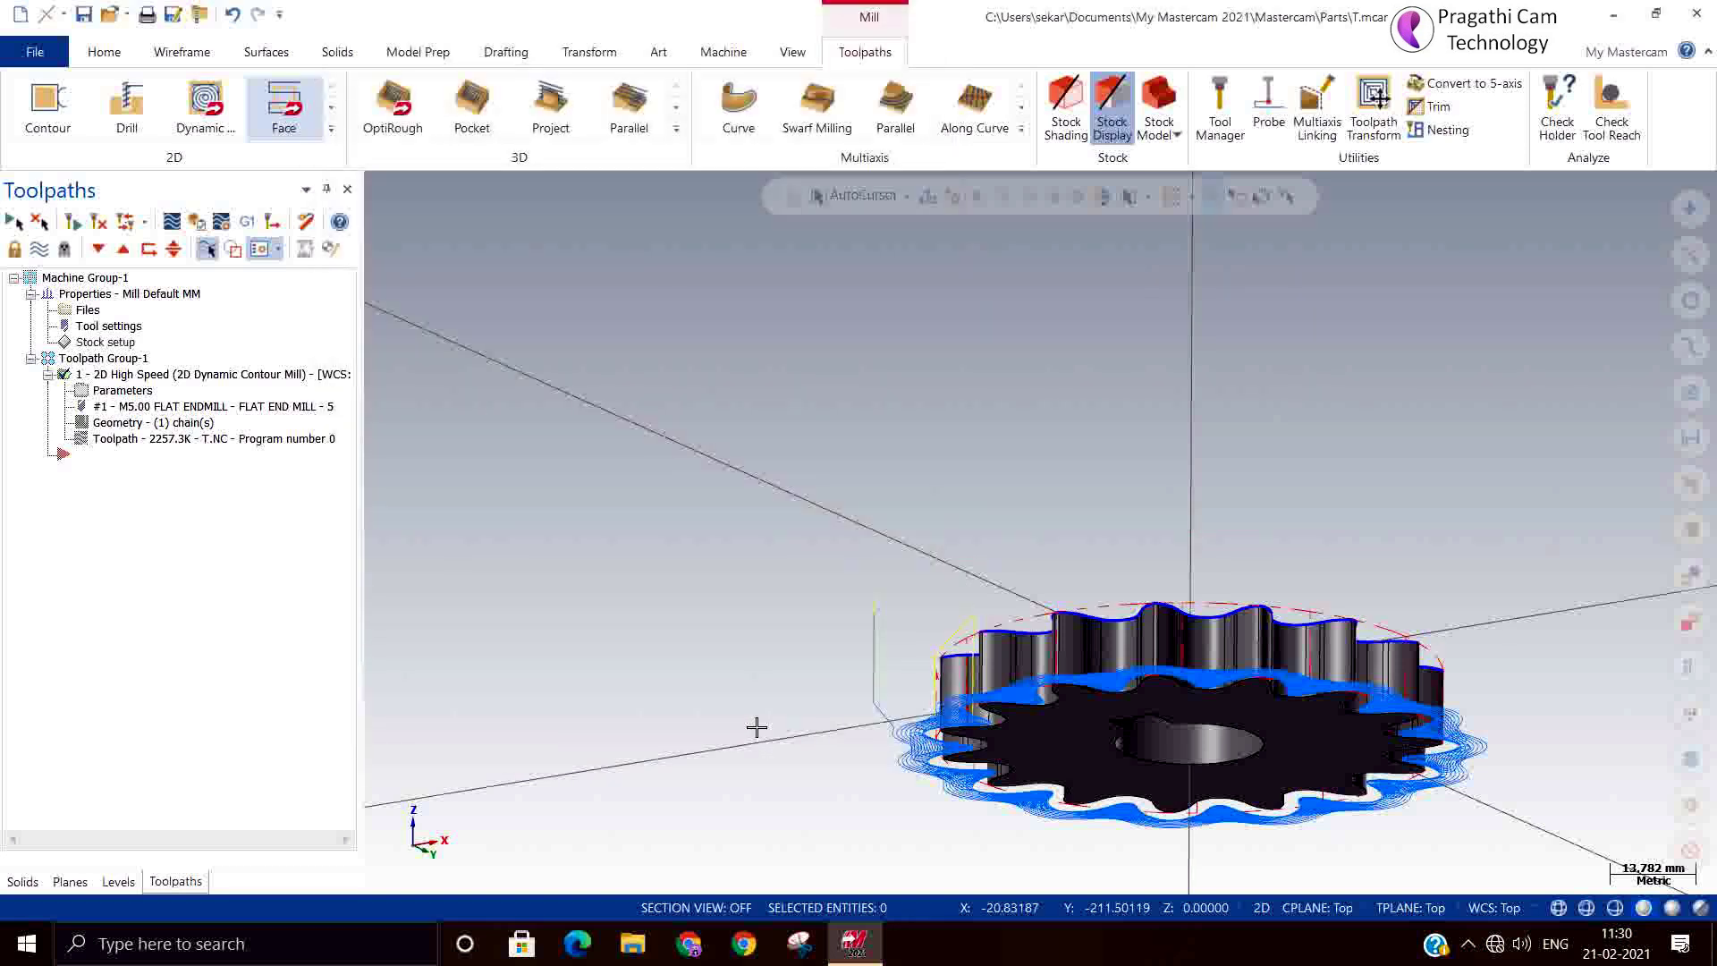
pyautogui.click(195, 220)
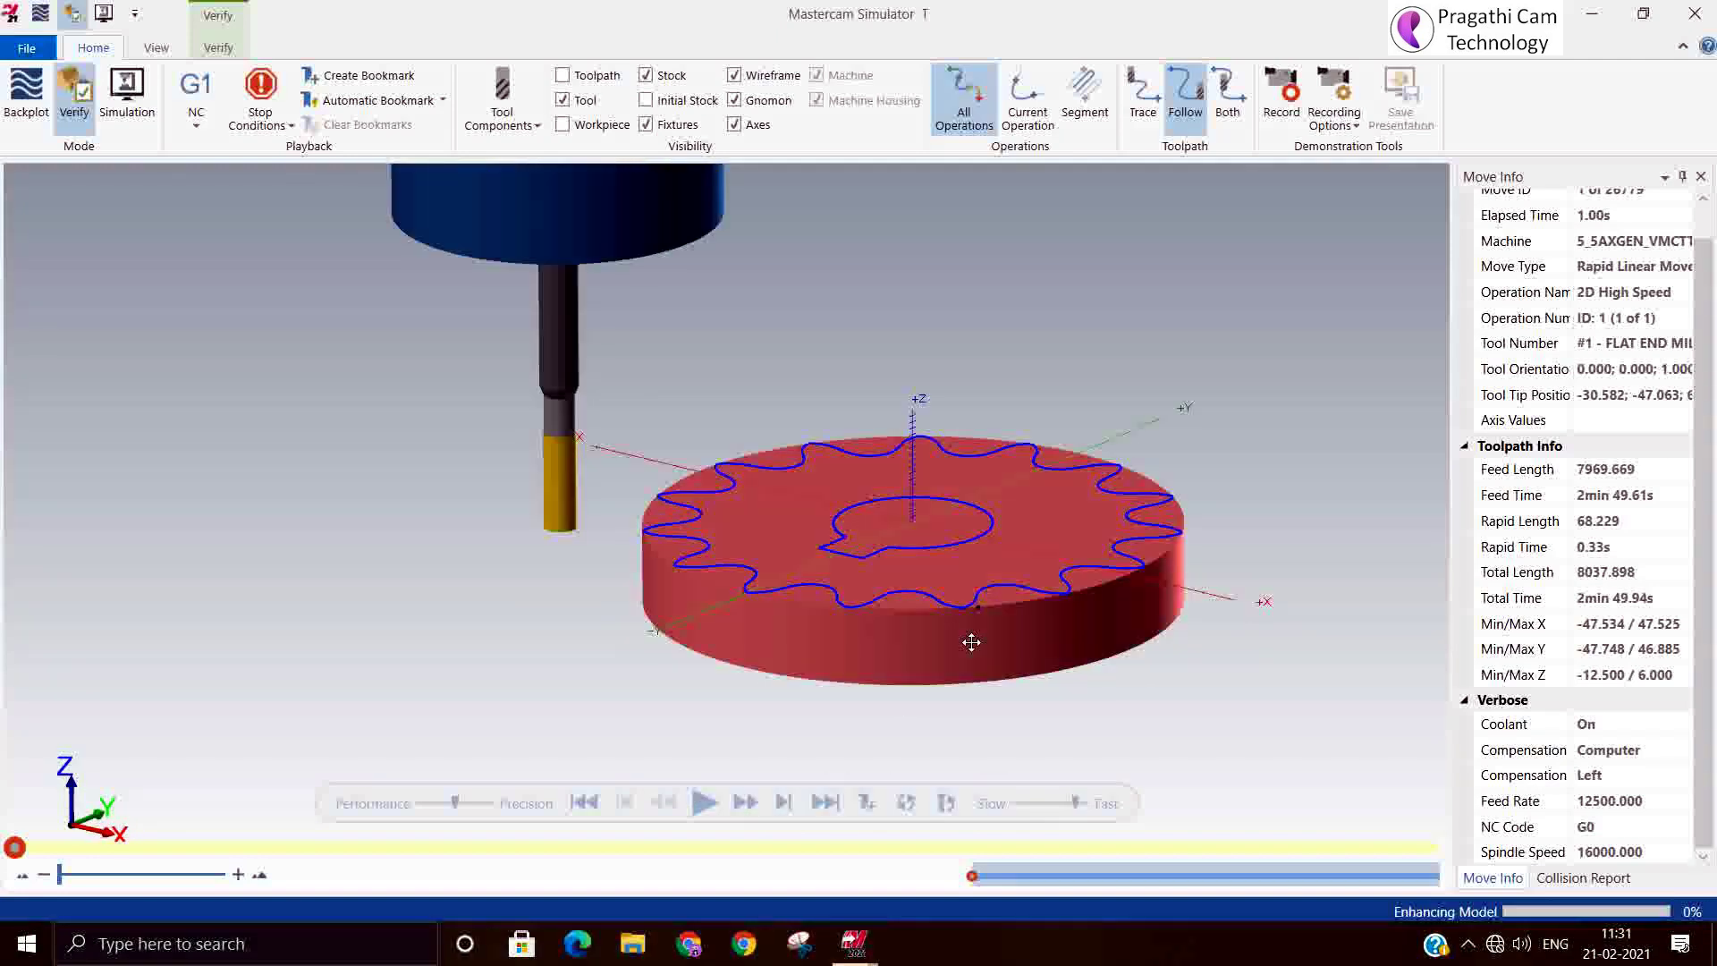
# Play the cut on the lowered stock, orbit to inspect the finished gear, and close the Simulator
pyautogui.click(706, 803)
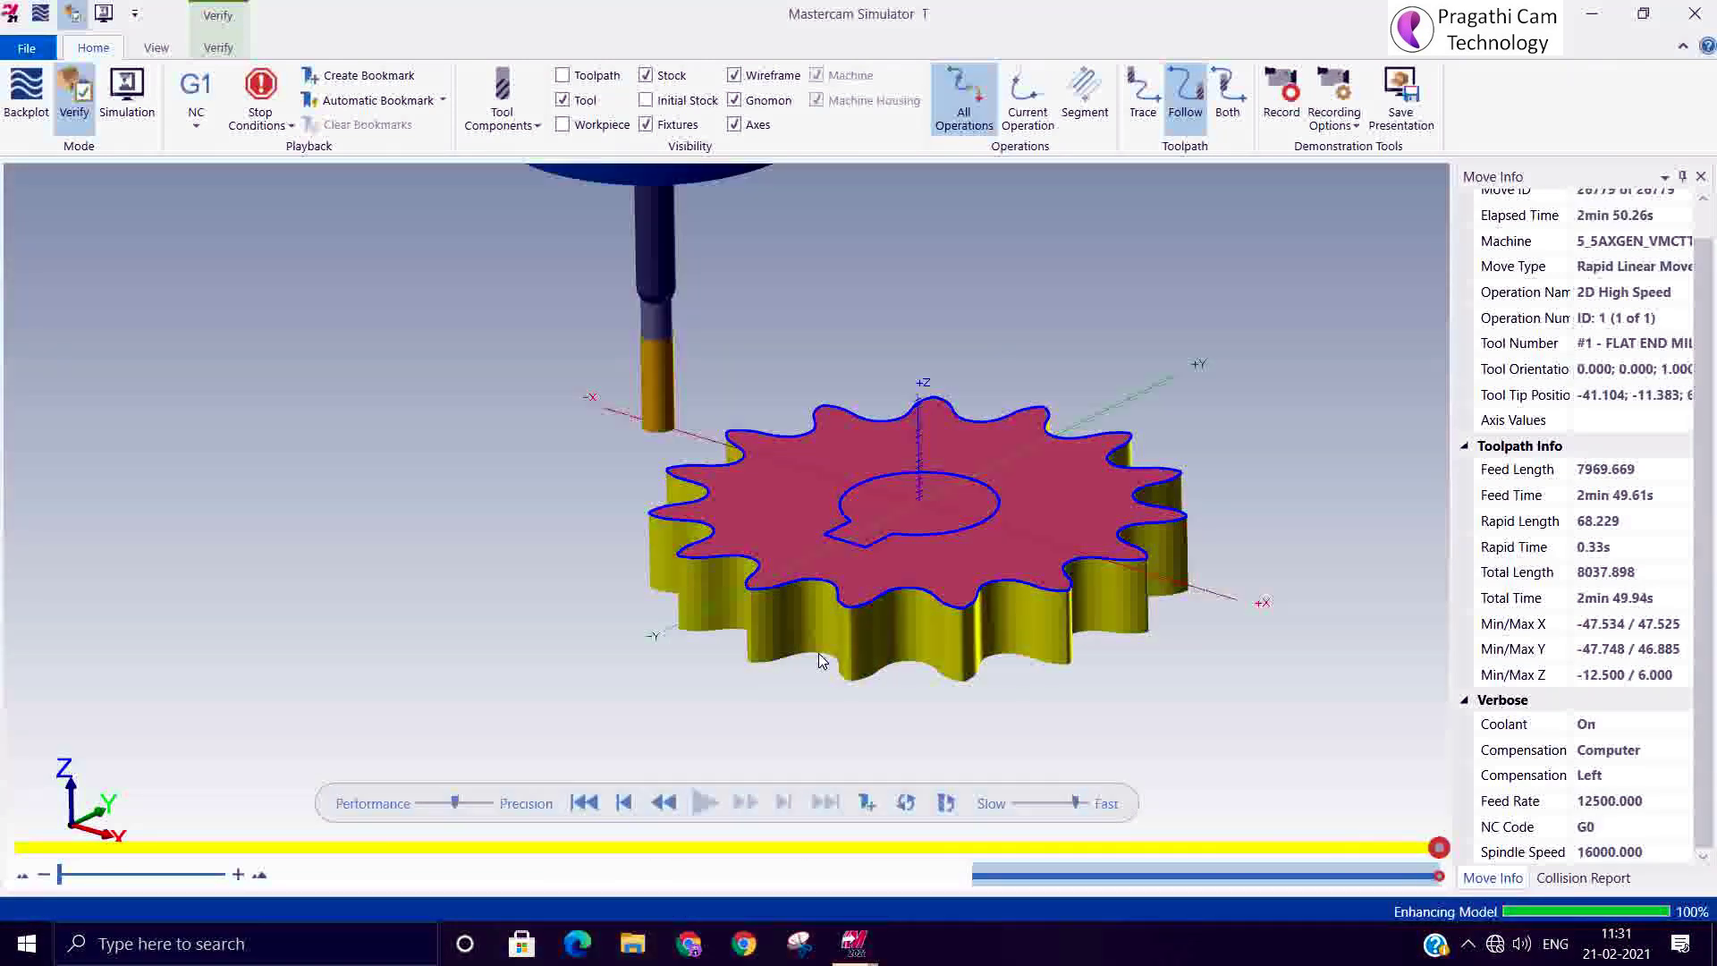
pyautogui.moveTo(821, 661); pyautogui.dragTo(853, 698, button='middle')
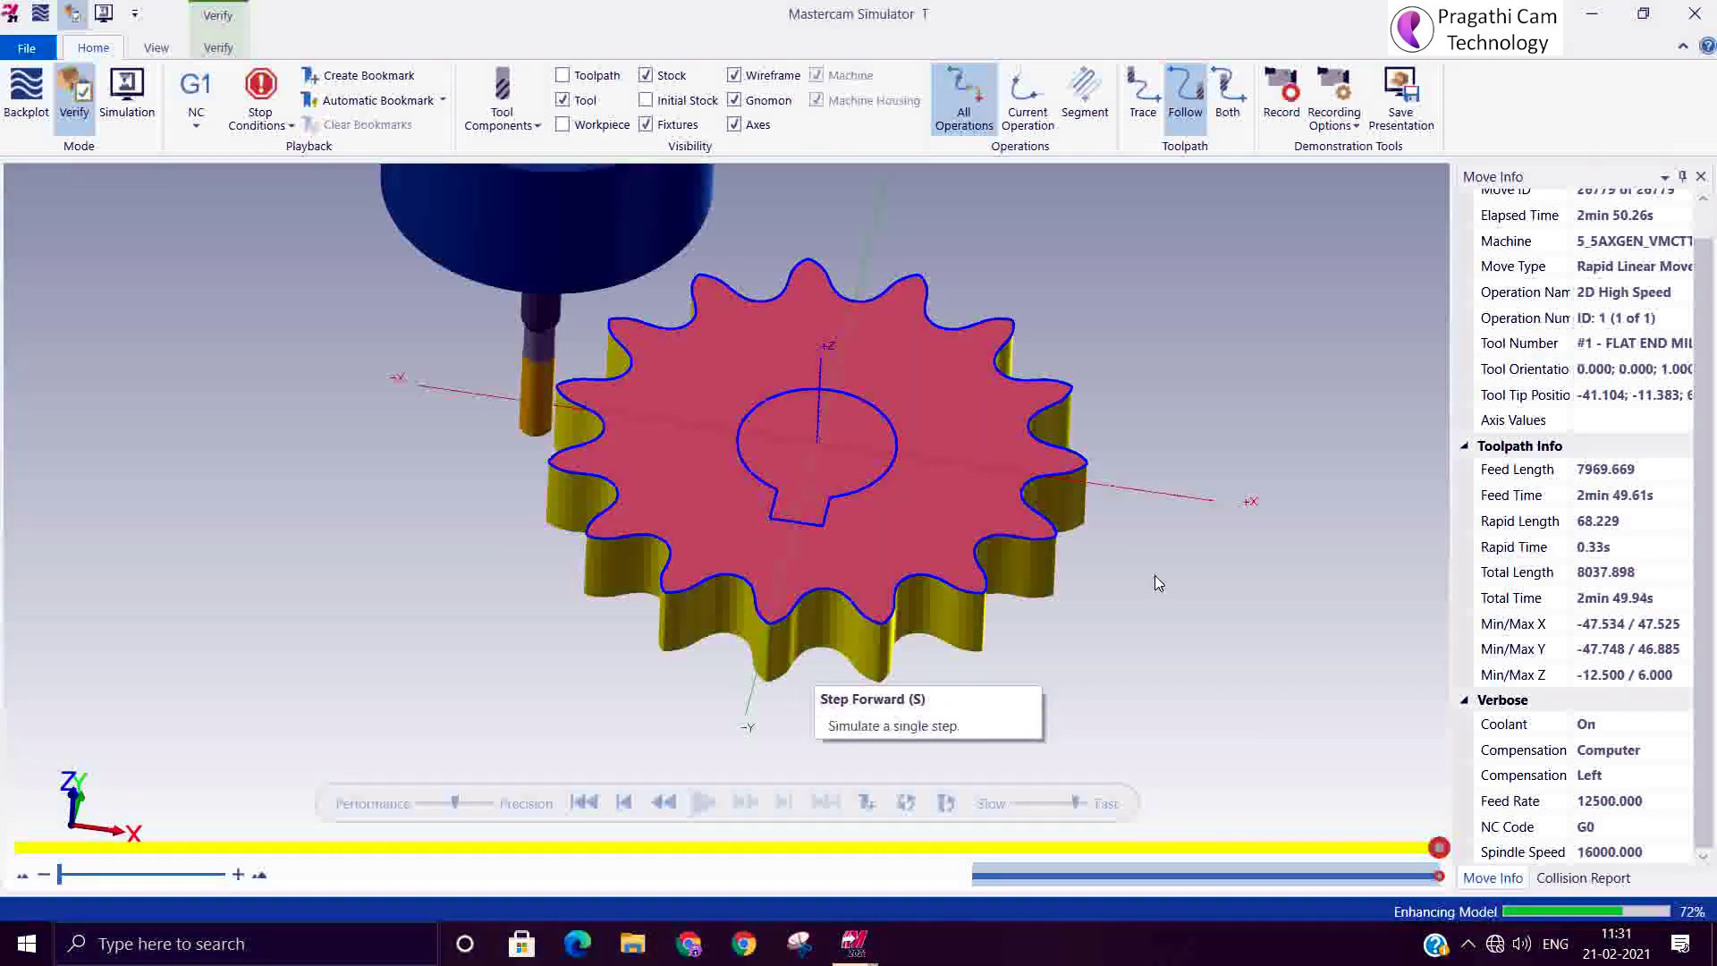
pyautogui.click(1680, 9)
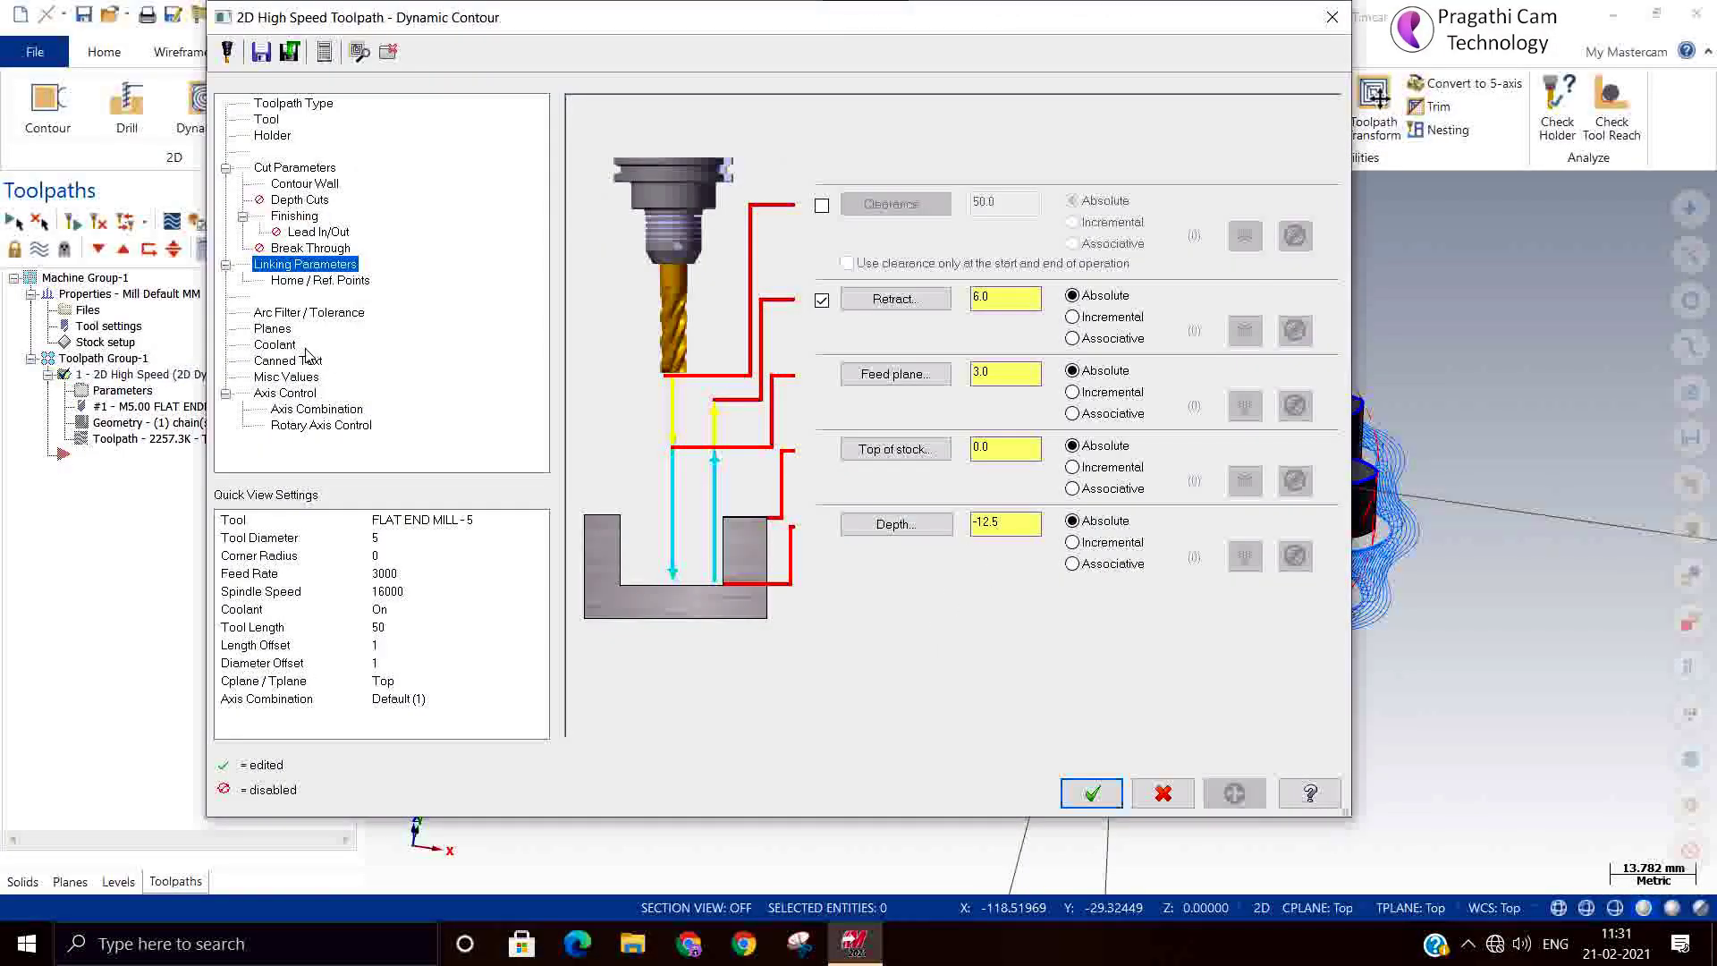
# Set the contour-wall shaping tool radius to 3, regenerate the Dynamic Contour toolpath, and start Verify
pyautogui.click(305, 184)
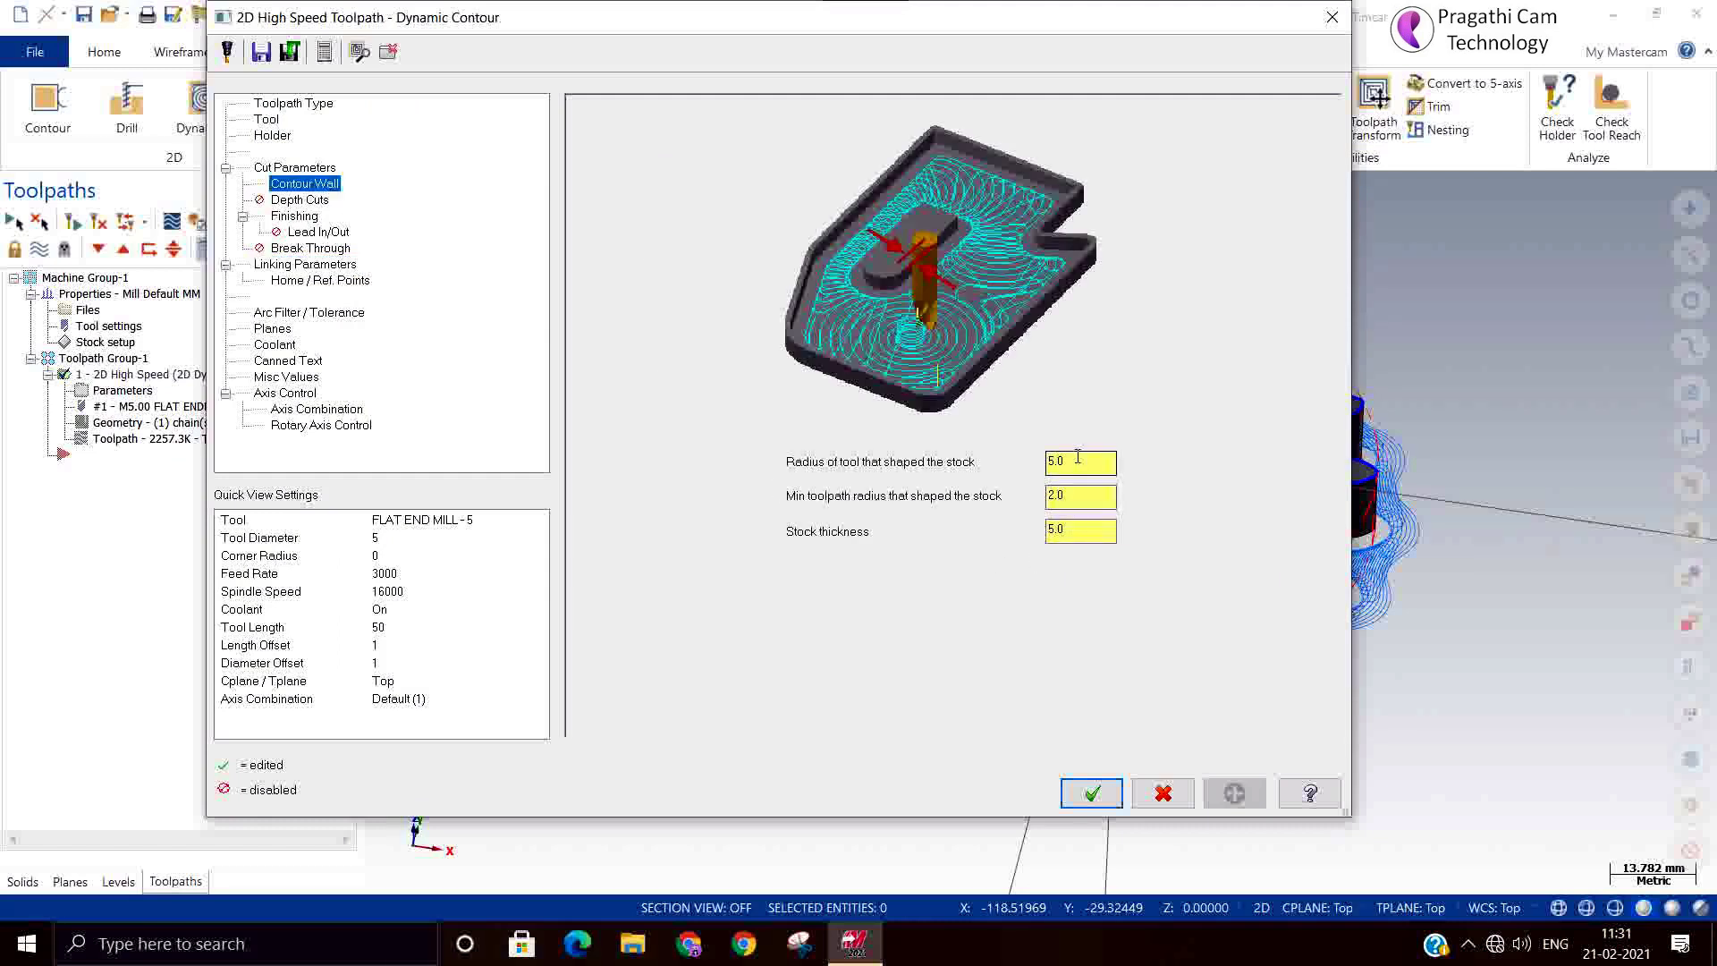
pyautogui.moveTo(1077, 458); pyautogui.dragTo(1023, 457)
pyautogui.write('3')
pyautogui.click(1090, 793)
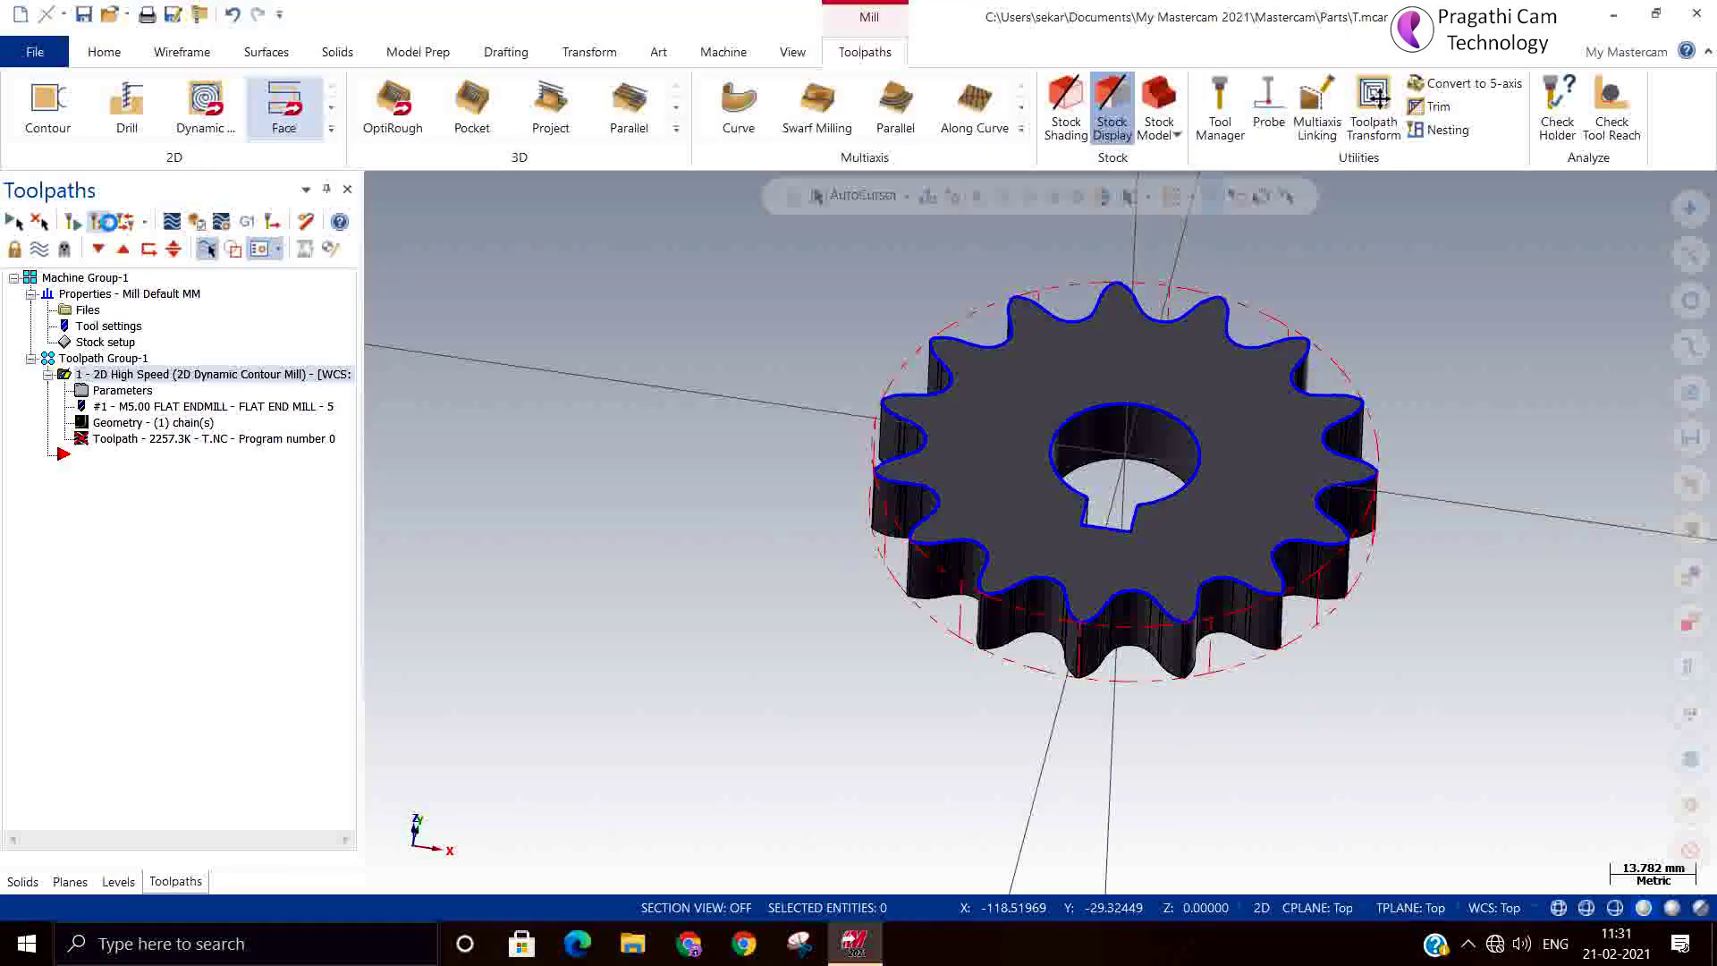
pyautogui.click(106, 222)
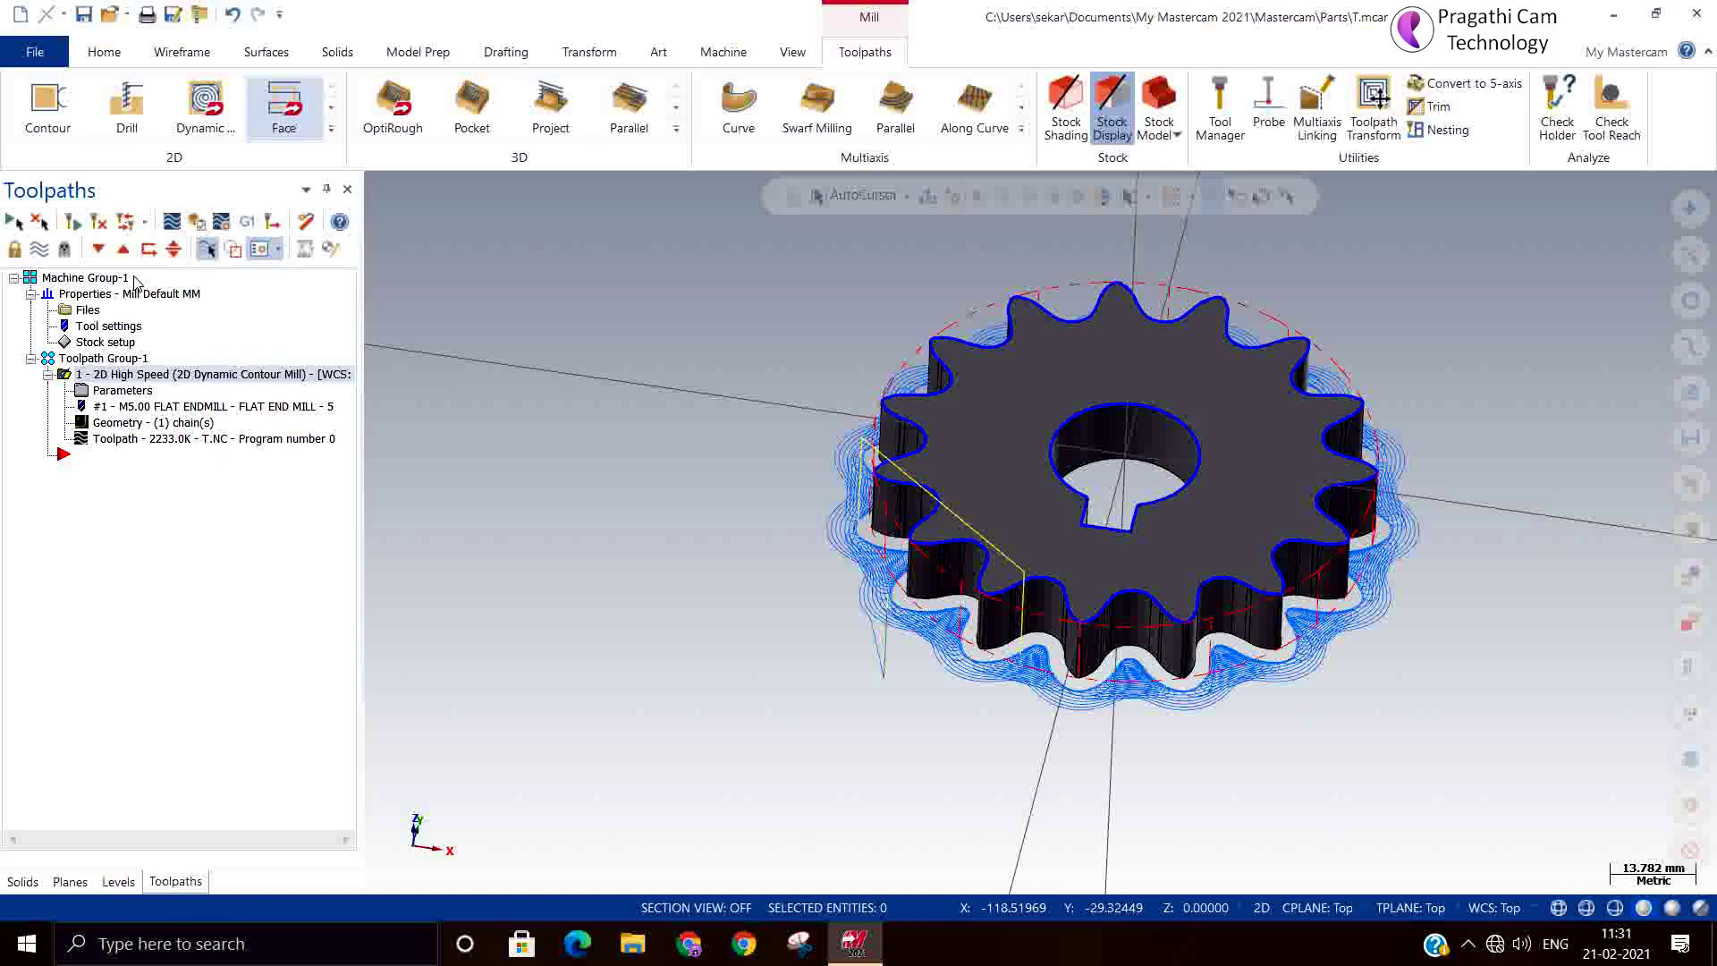
pyautogui.click(195, 223)
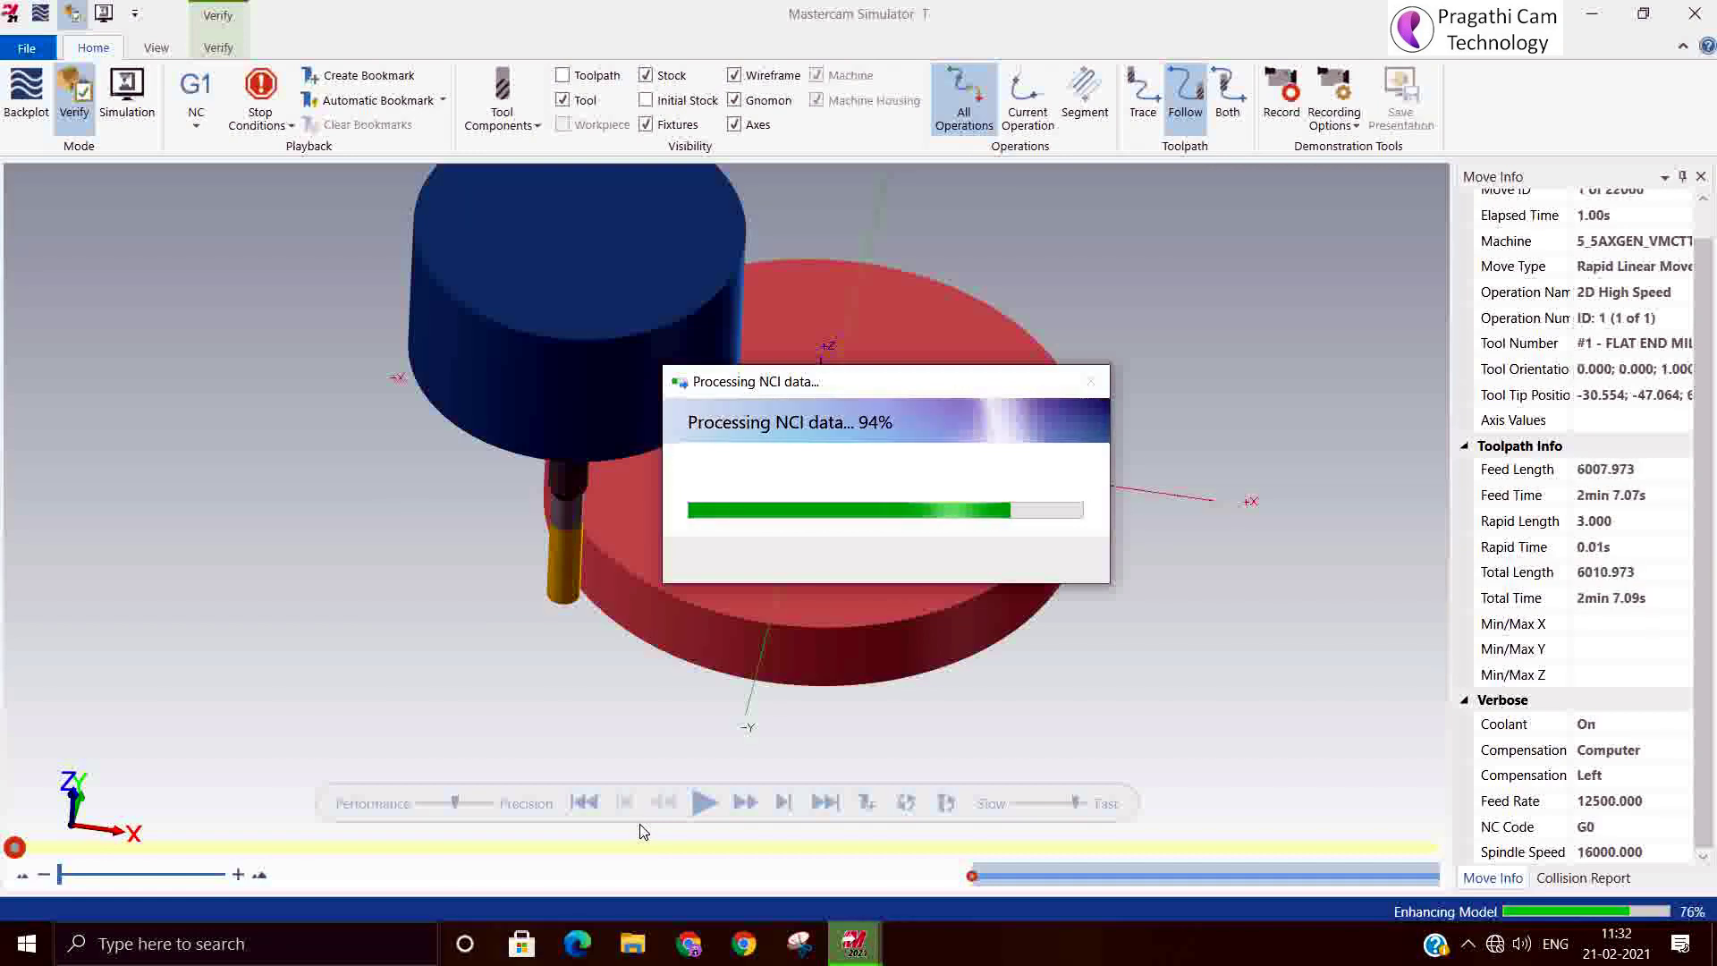
# Play the Verify simulation of the gear cut, inspect it zoomed and tilted, then close Simulator
pyautogui.click(703, 804)
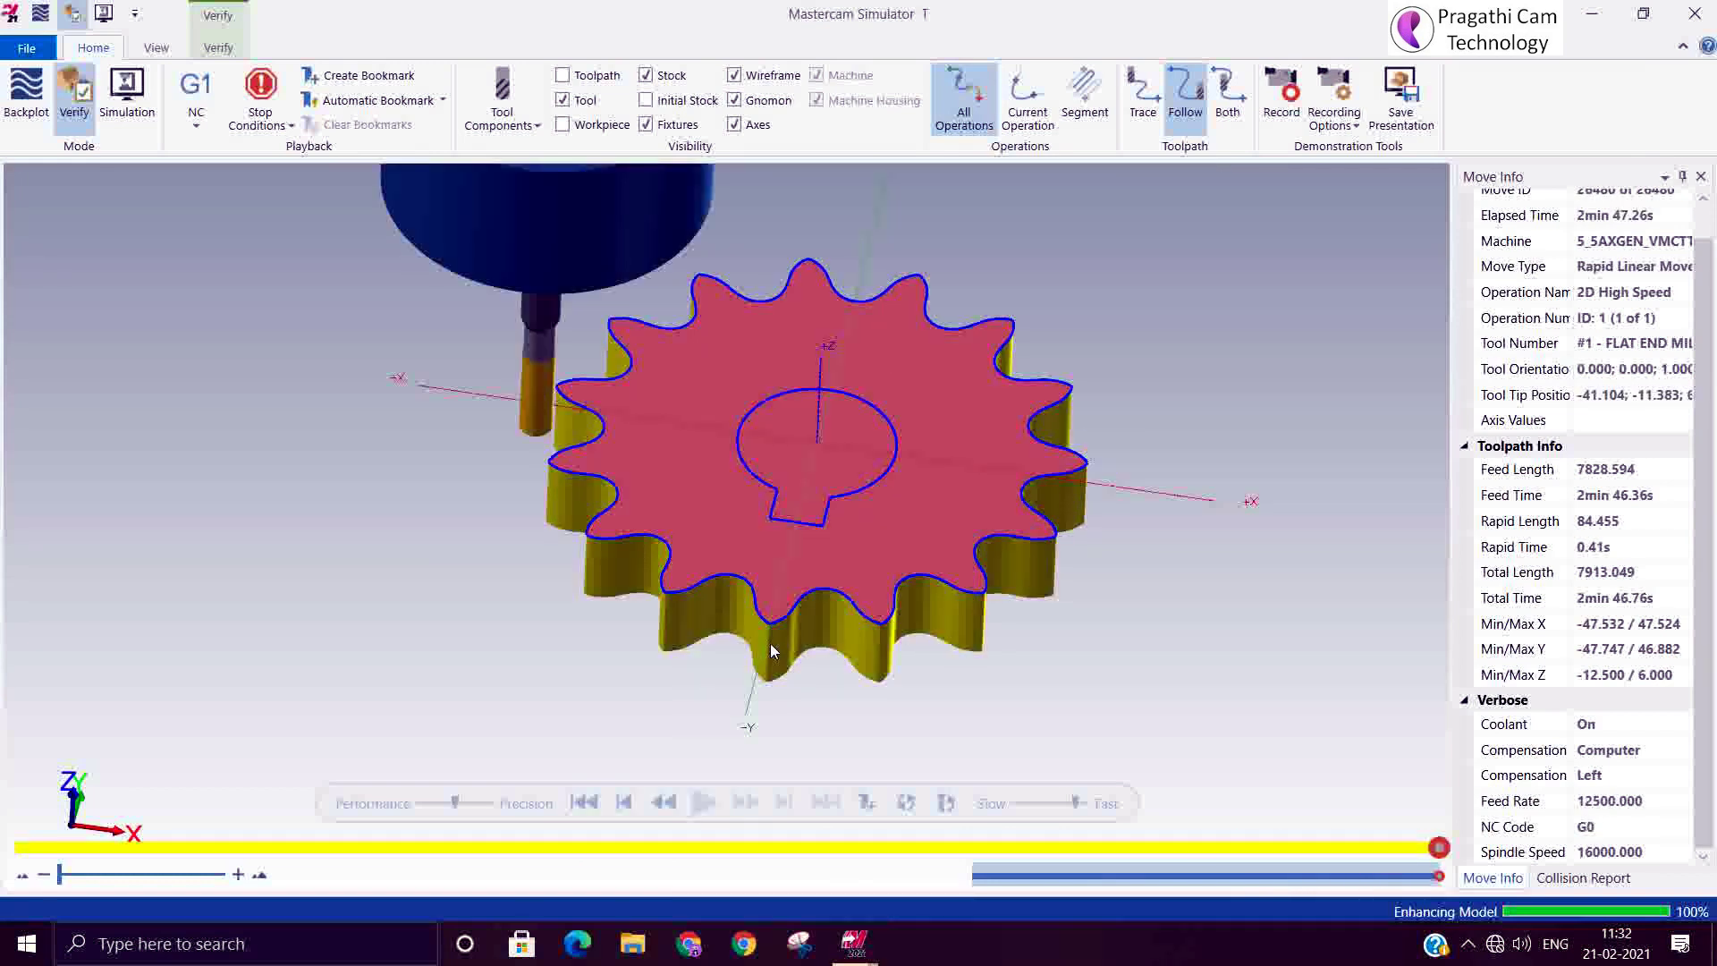
pyautogui.scroll(3, 818, 626)
pyautogui.moveTo(817, 617)
pyautogui.mouseDown(button='middle')
pyautogui.moveTo(794, 590)
pyautogui.moveTo(809, 590)
pyautogui.mouseUp(button='middle')
pyautogui.scroll(-3, 822, 599)
pyautogui.click(1695, 13)
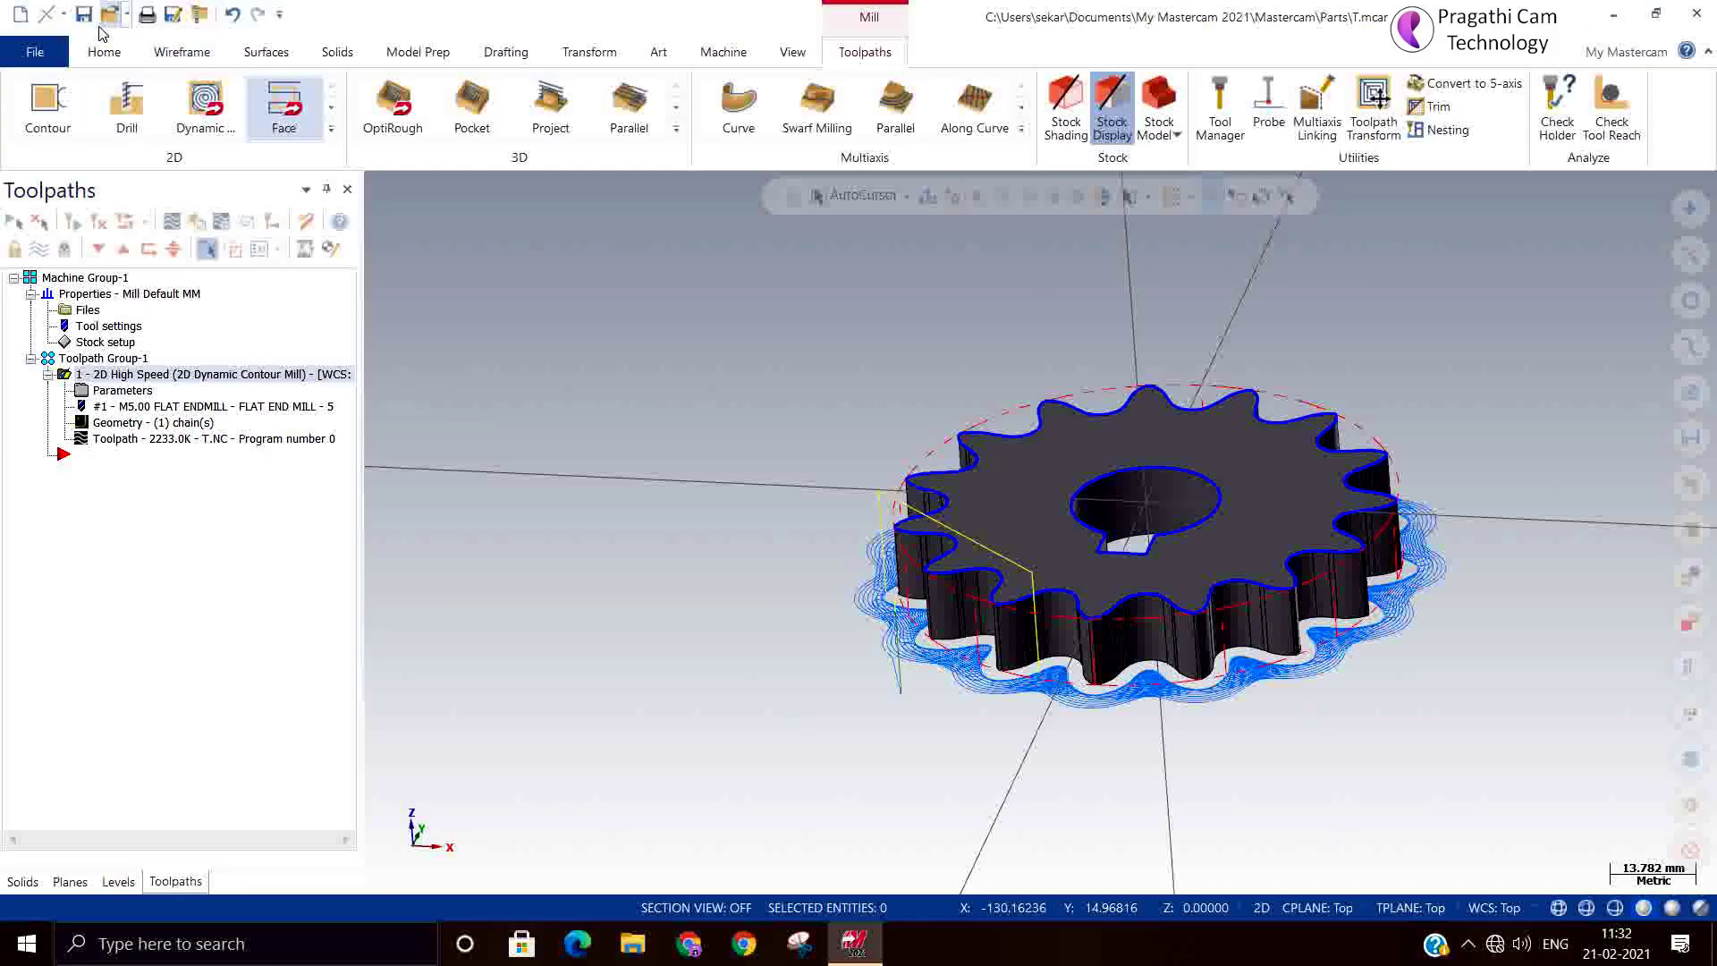
# Save the part as 'Dynamic contour machining' in Desktop > My channel > Drawing file used
pyautogui.click(83, 16)
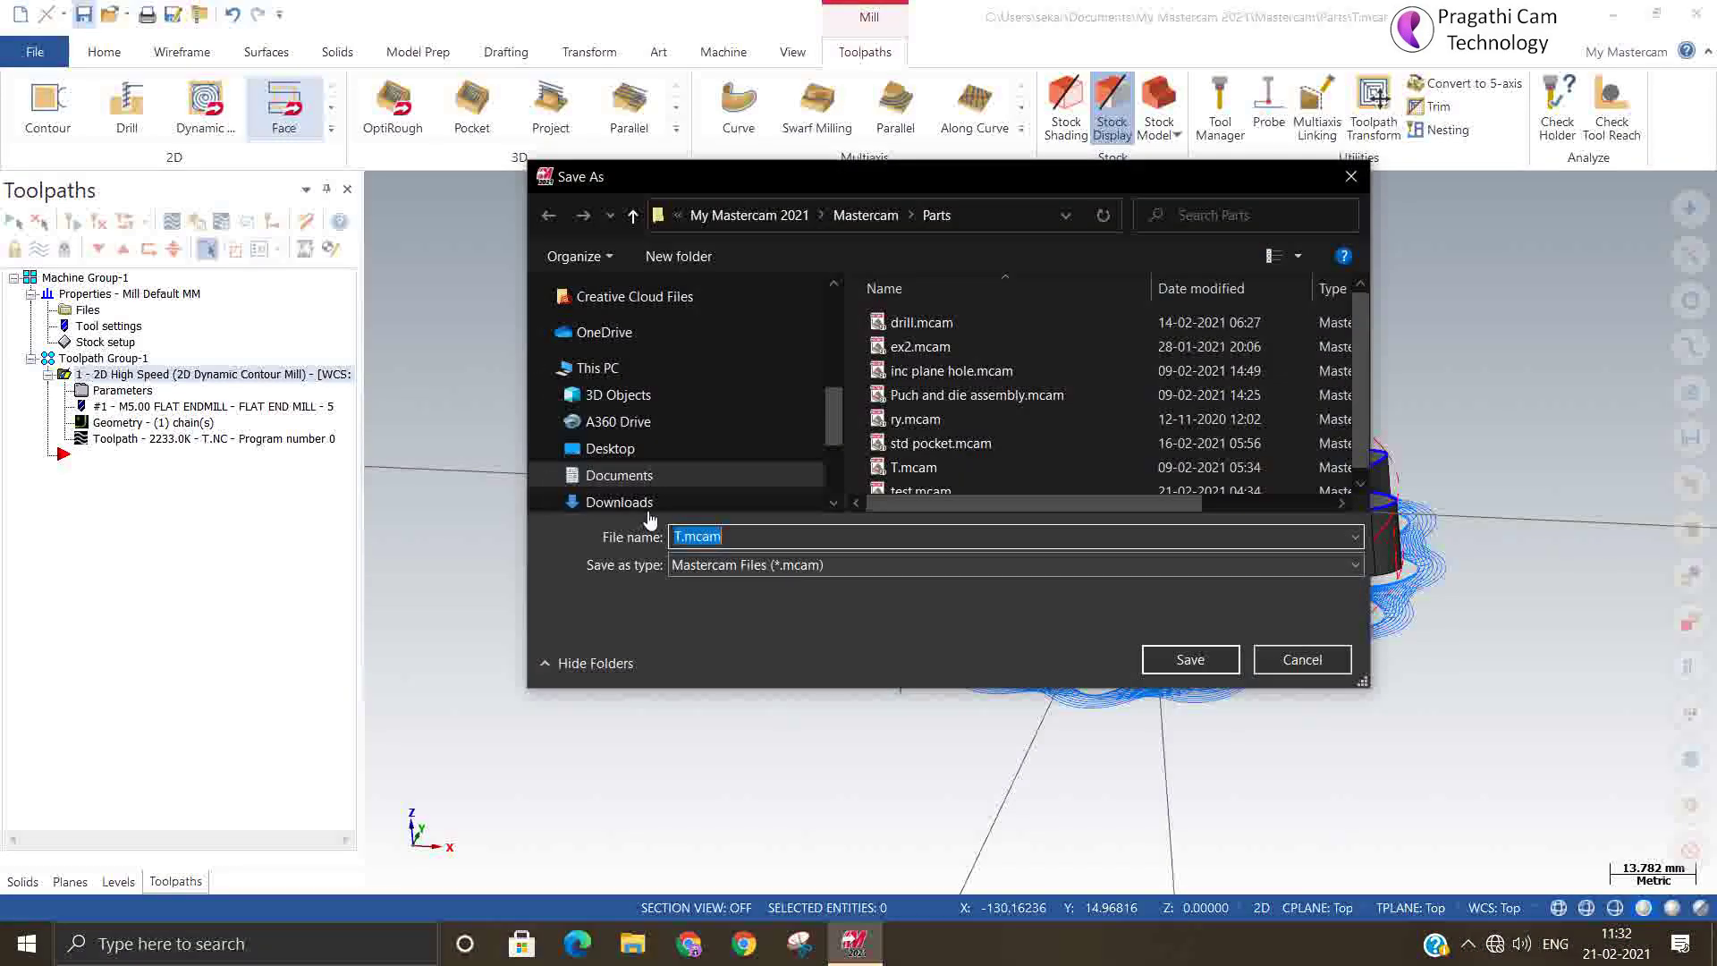
pyautogui.click(612, 448)
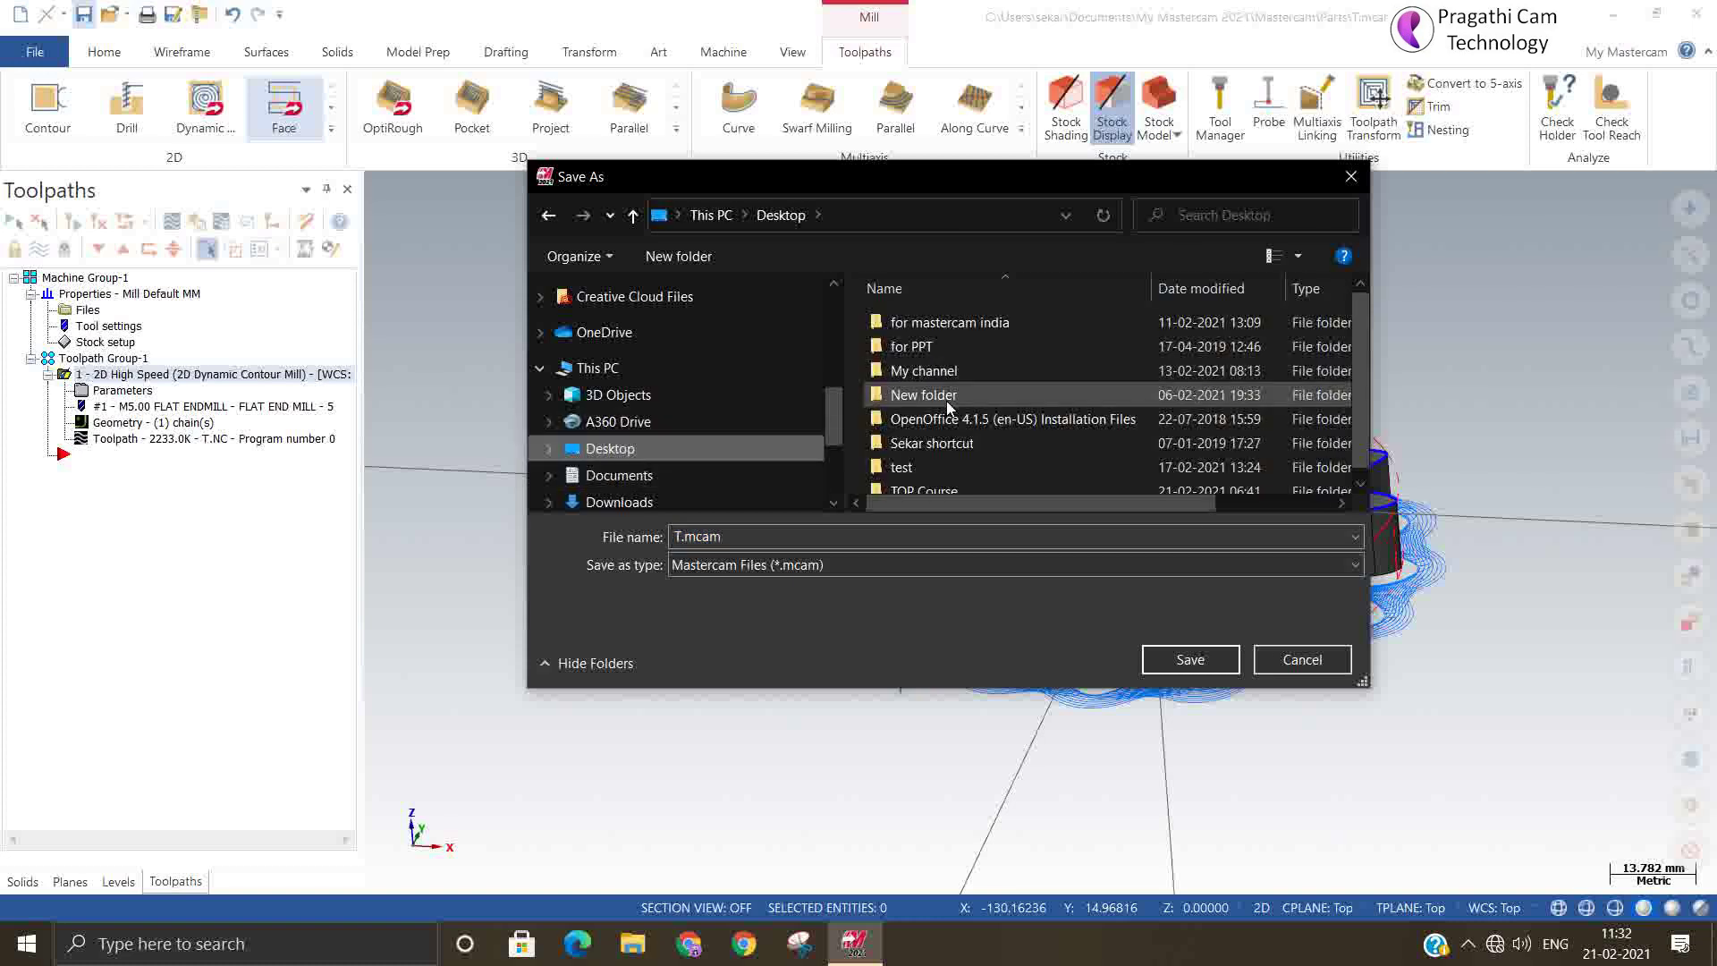
pyautogui.doubleClick(926, 370)
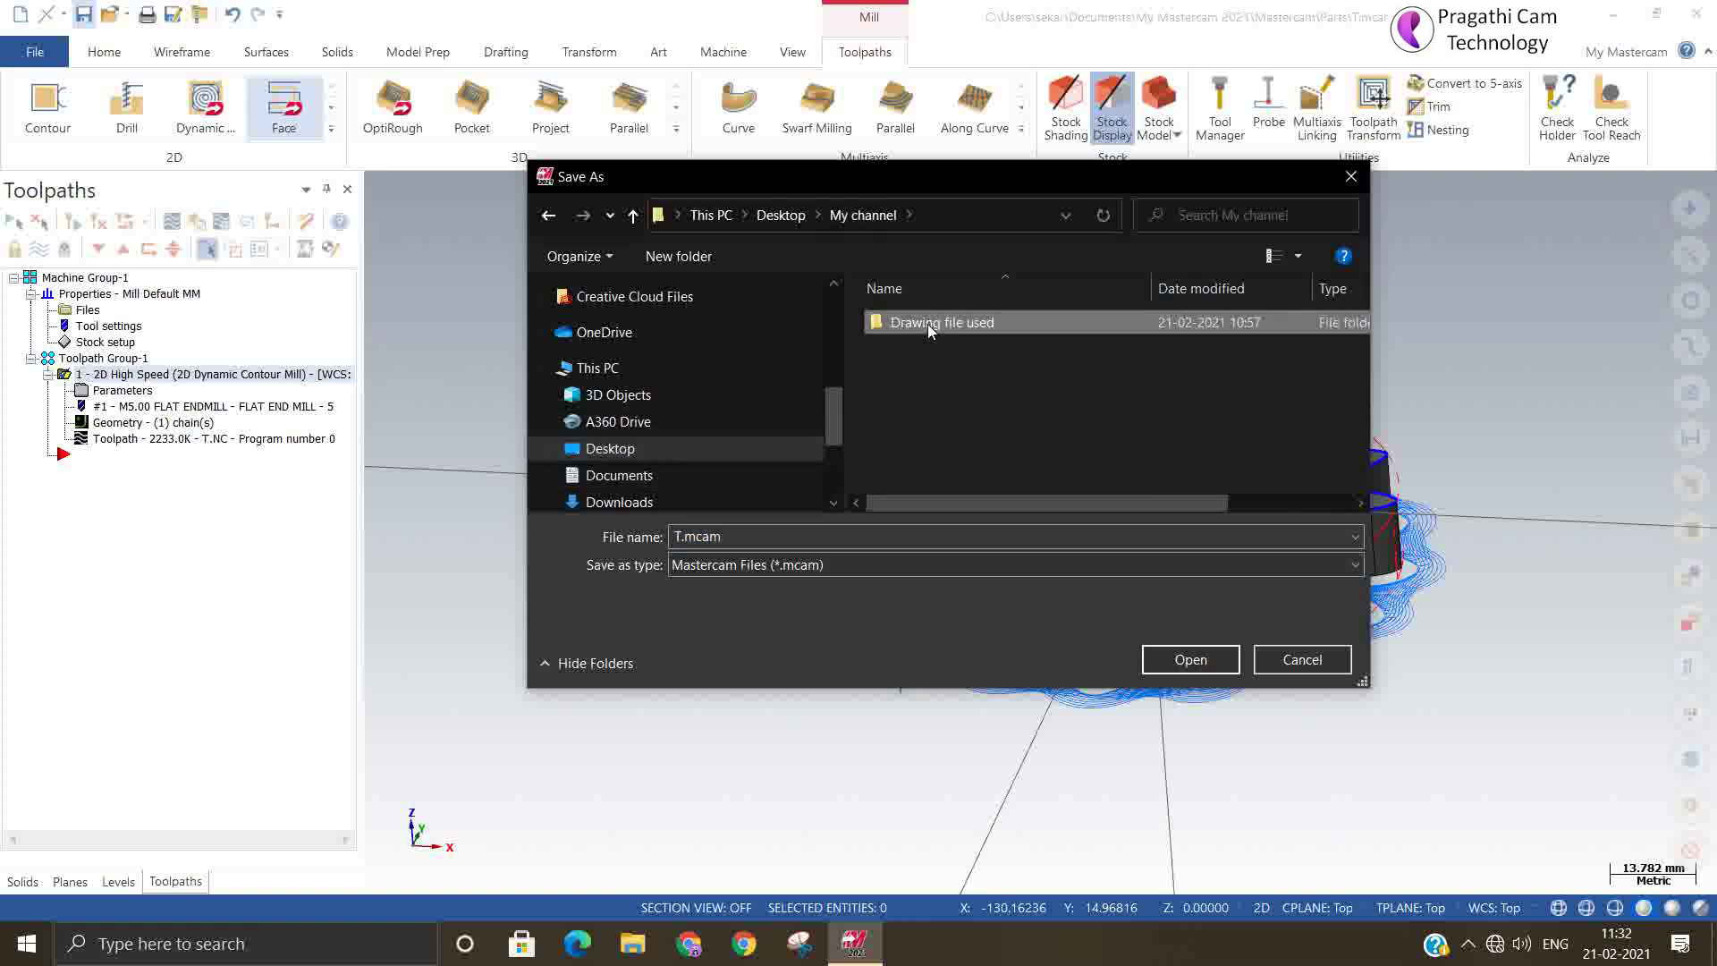
pyautogui.doubleClick(930, 327)
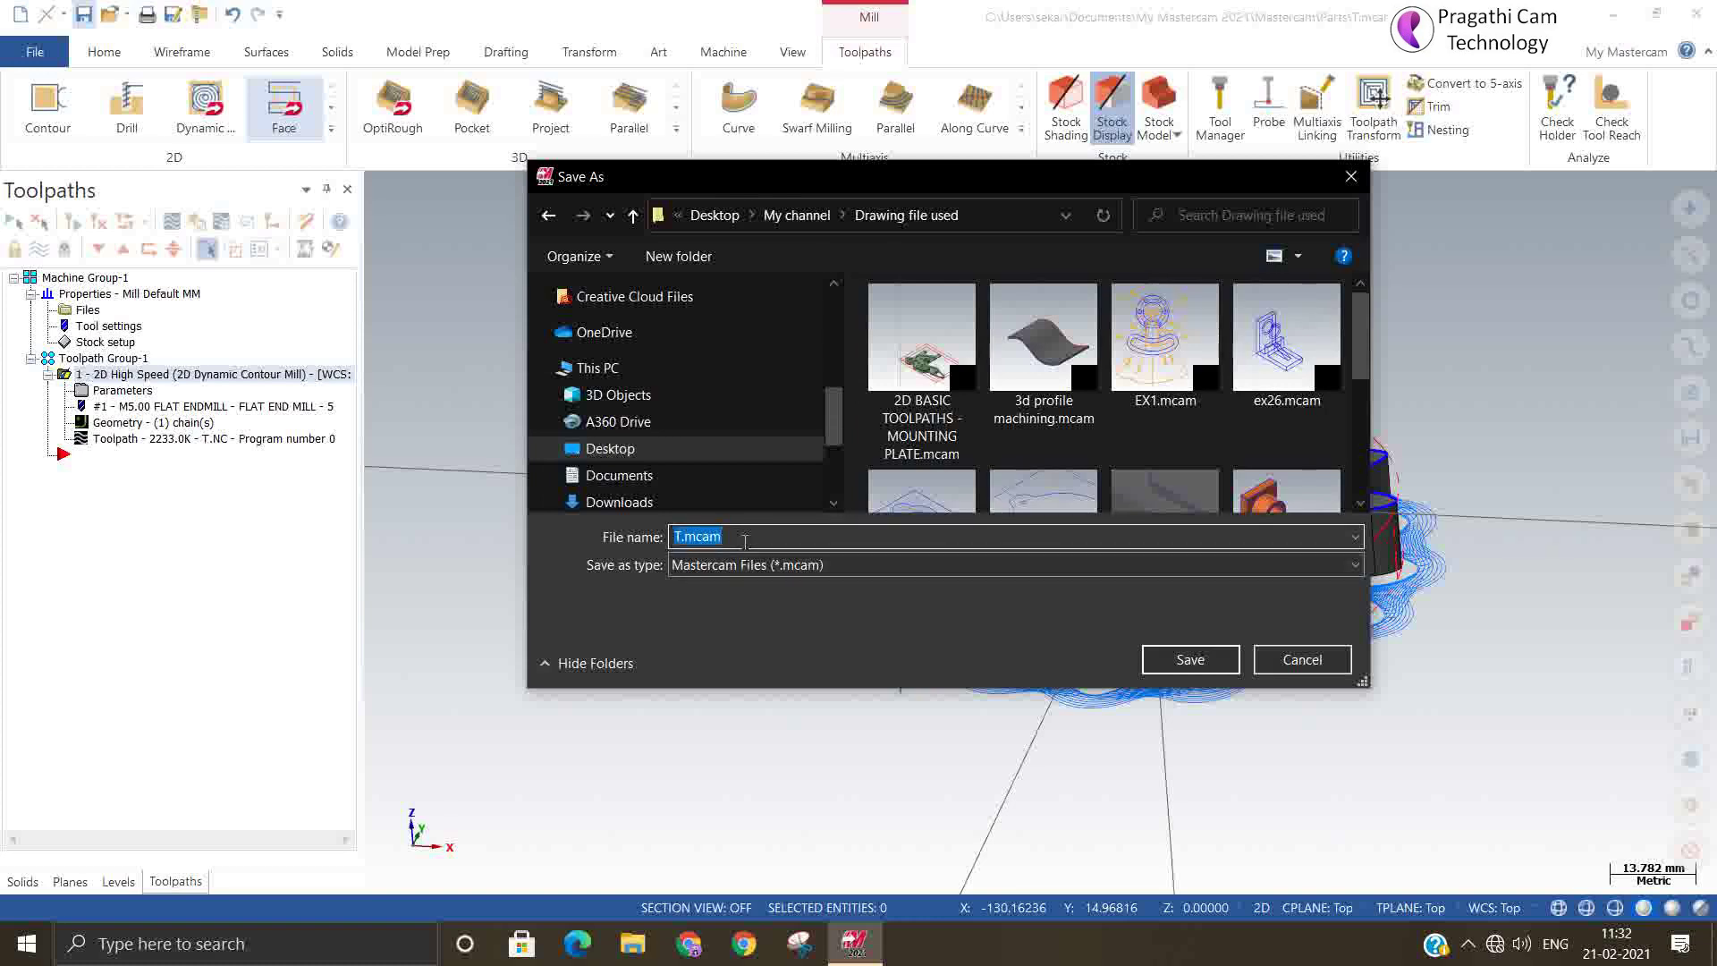
pyautogui.write('Dynamic contour mach')
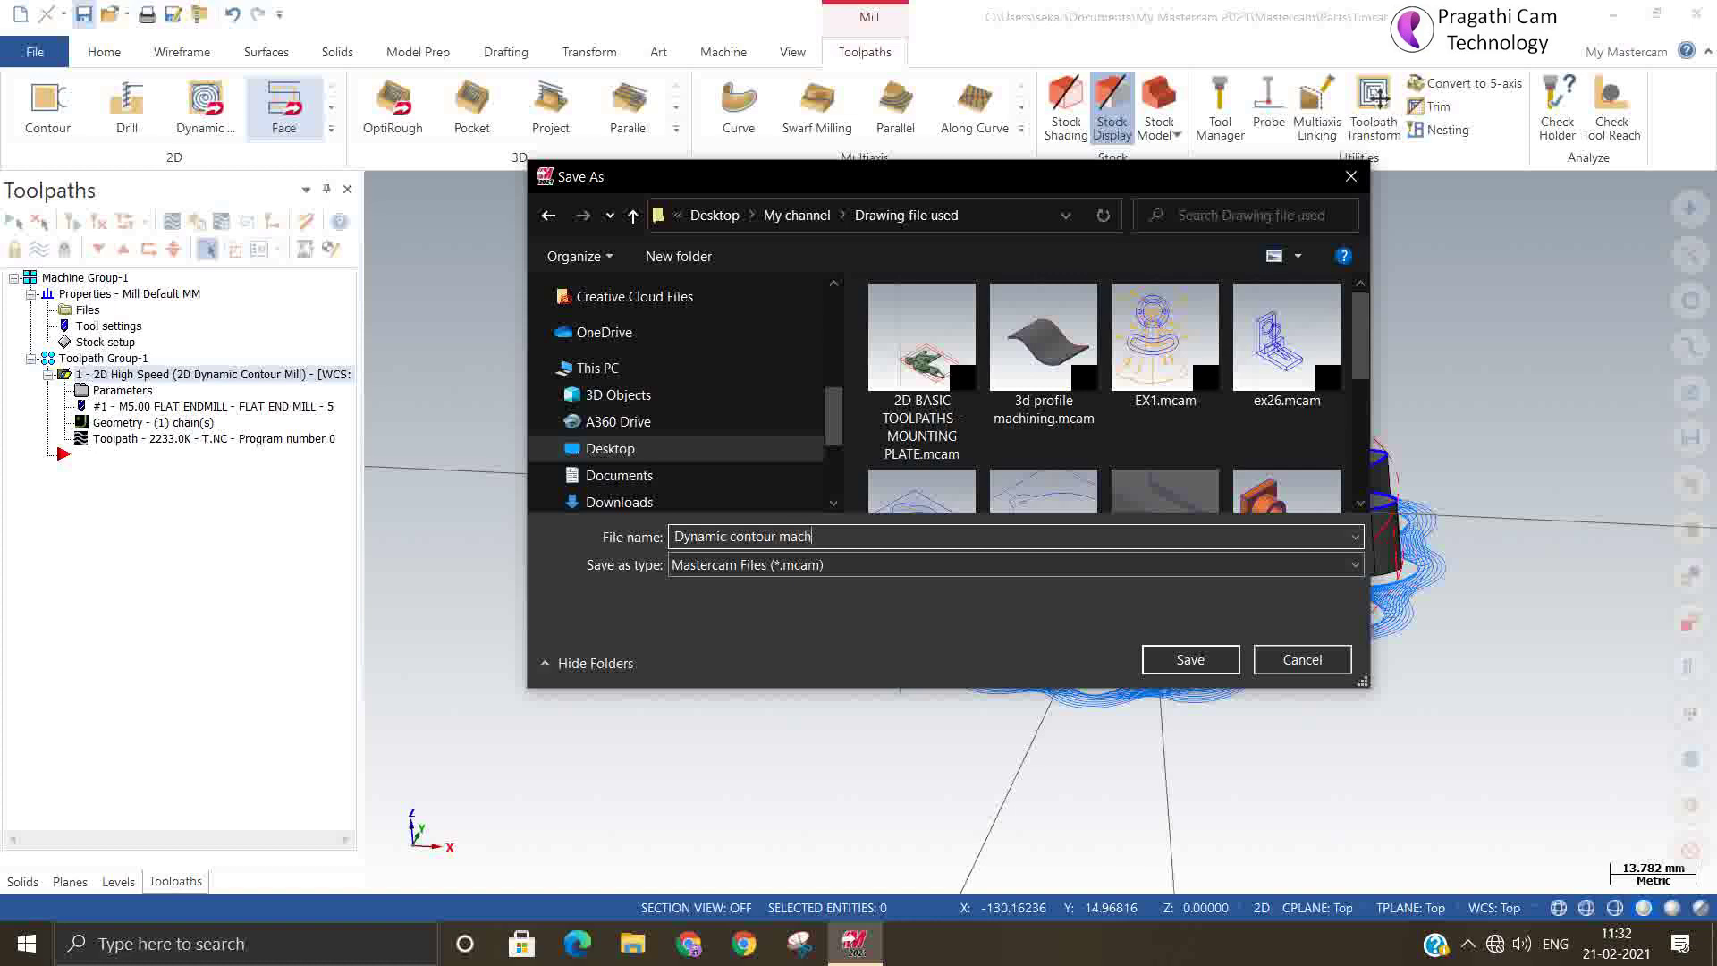
pyautogui.write('ining')
pyautogui.click(1176, 654)
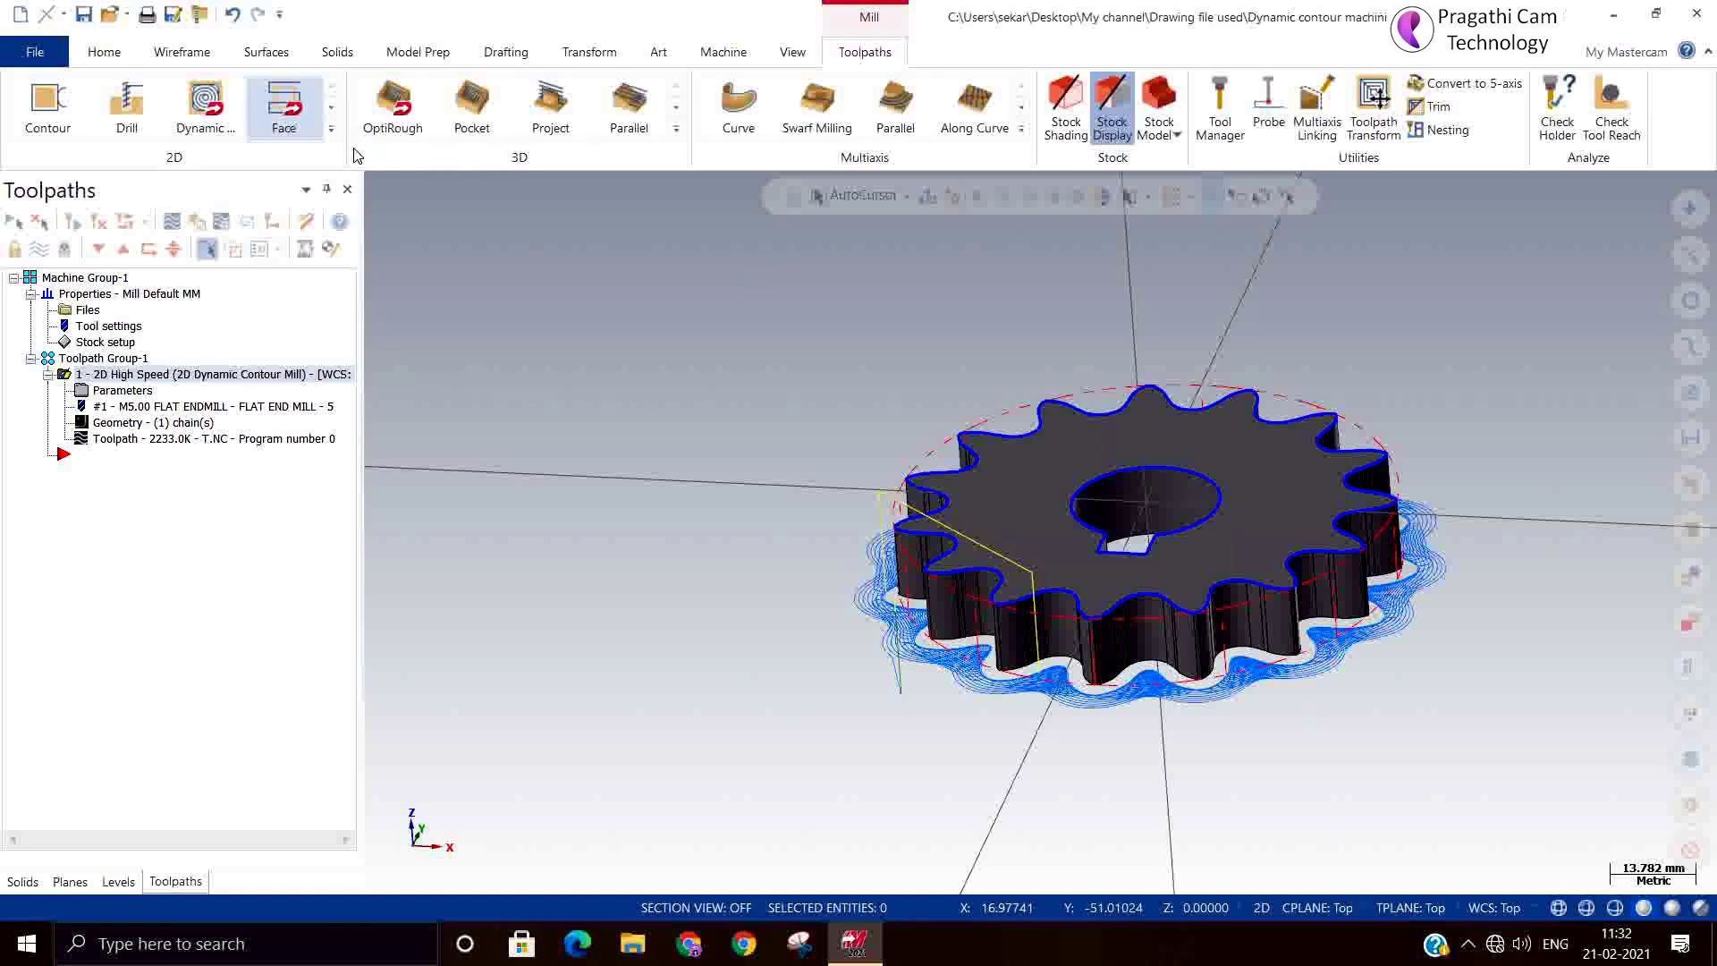
# Start a new part and add the default mill machine definition
pyautogui.click(22, 12)
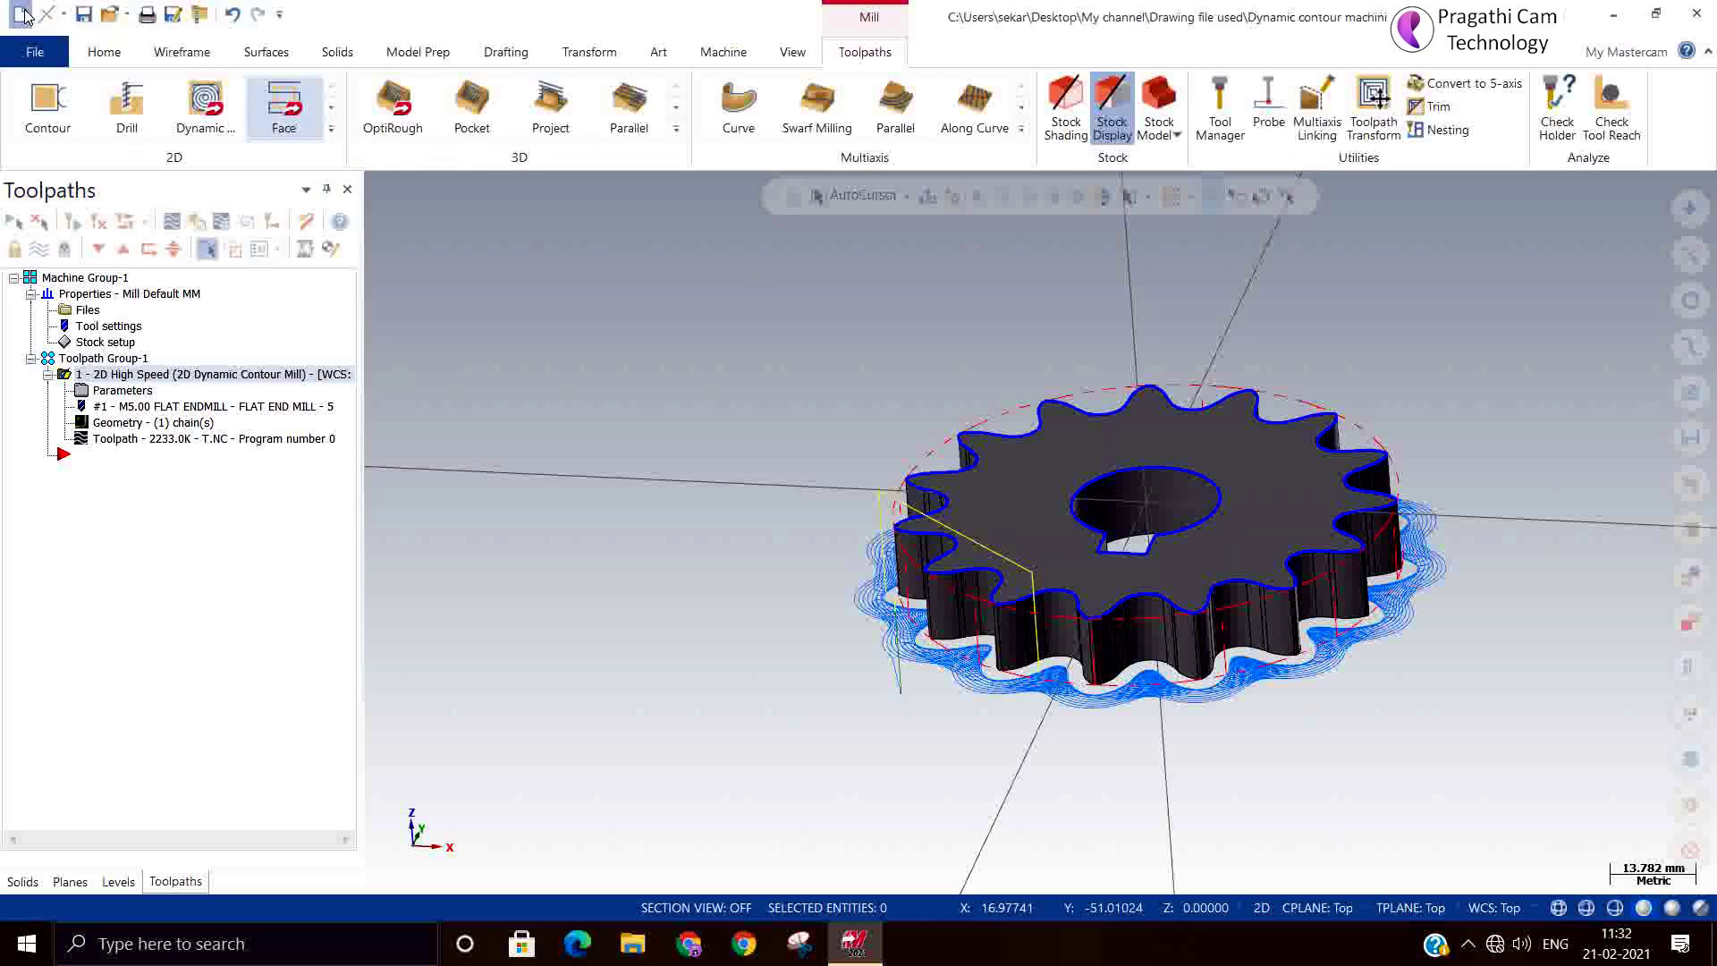
pyautogui.click(720, 52)
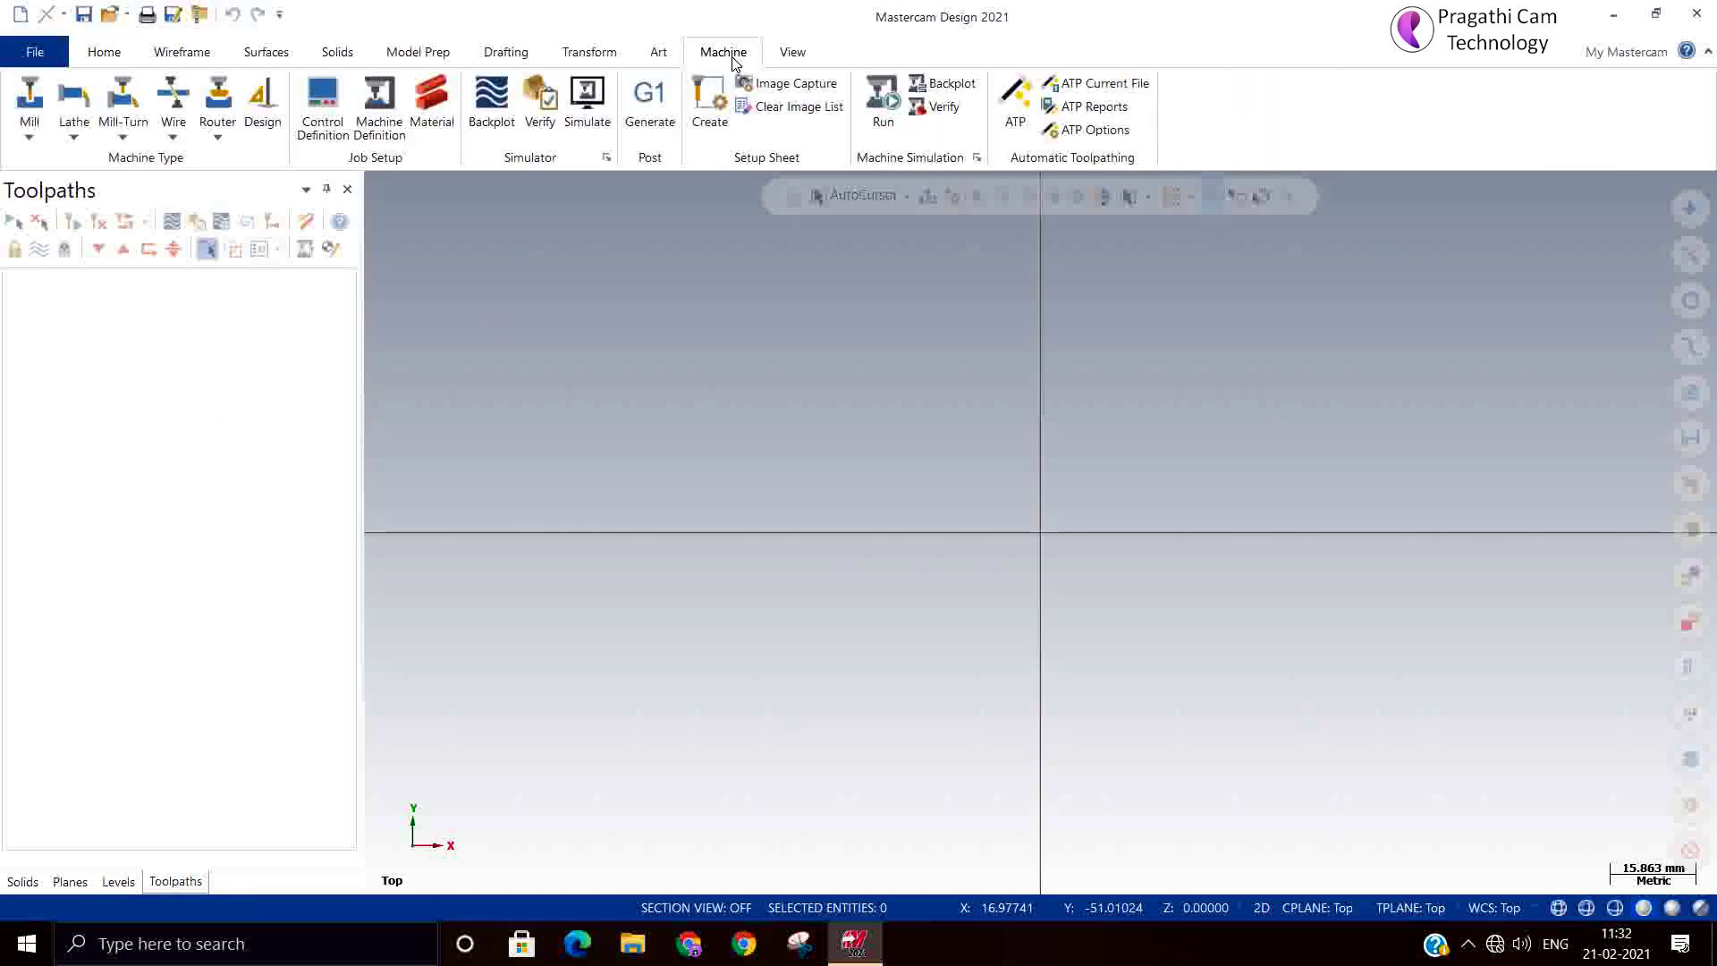
pyautogui.click(43, 129)
pyautogui.click(56, 160)
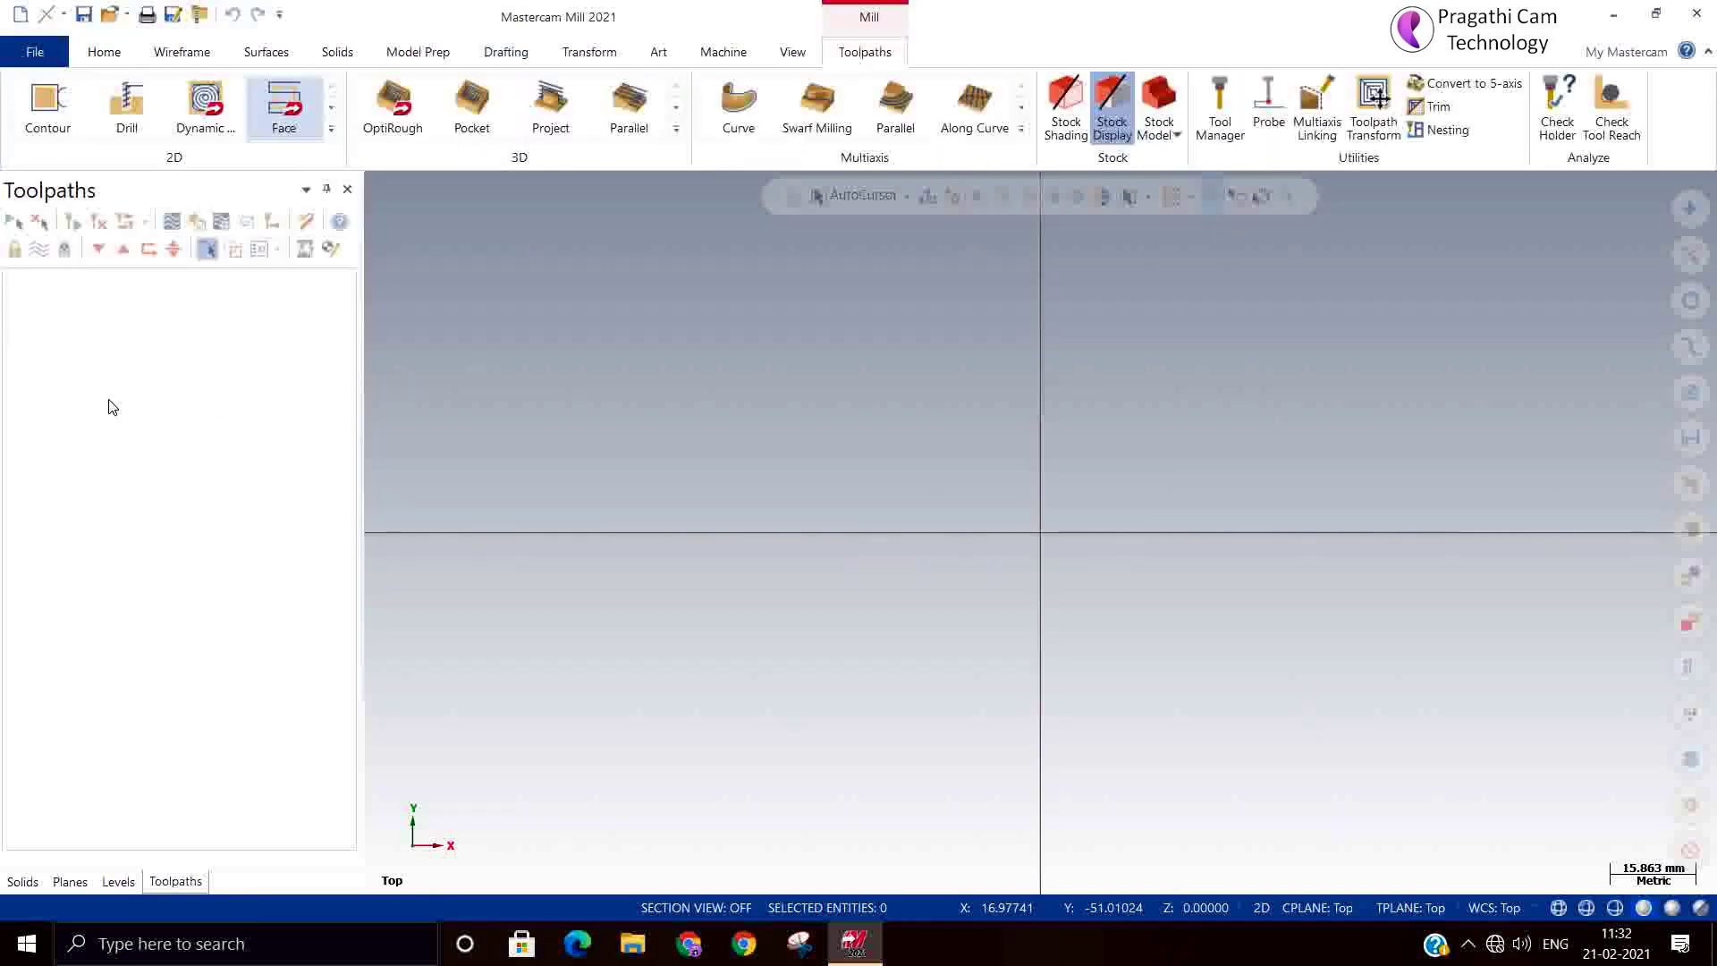
# Show the Mill toolpaths > 2D High Speed choices for Machine Group-1
pyautogui.rightClick(139, 351)
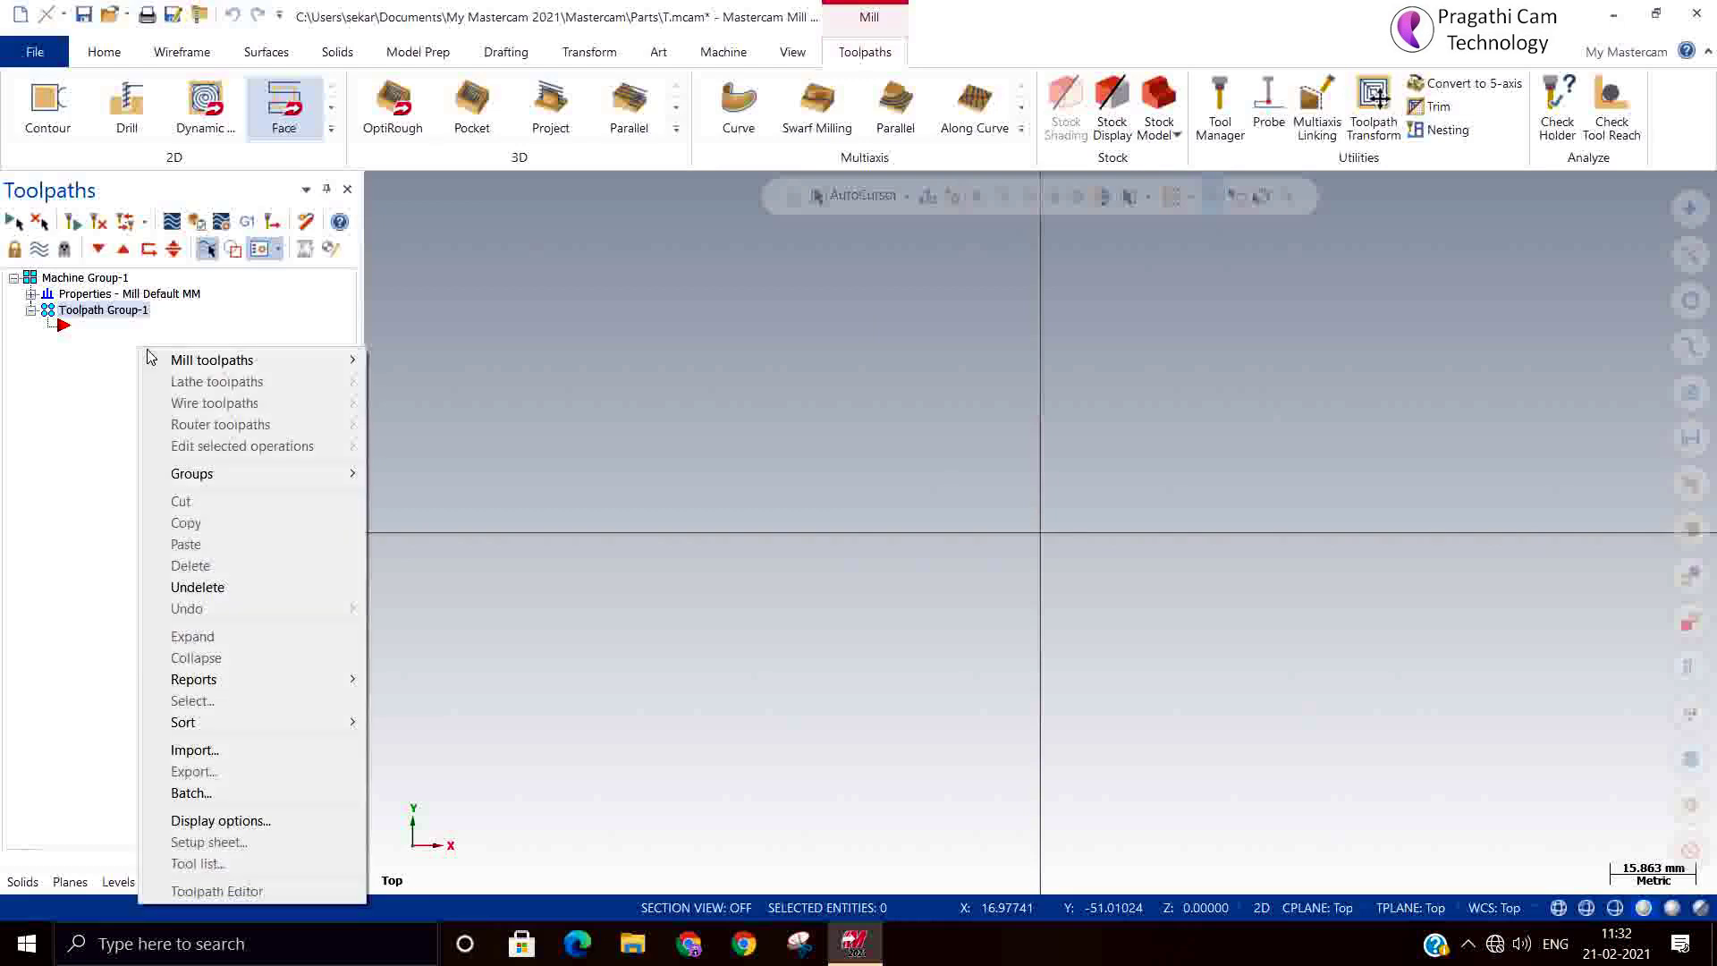
pyautogui.moveTo(340, 359)
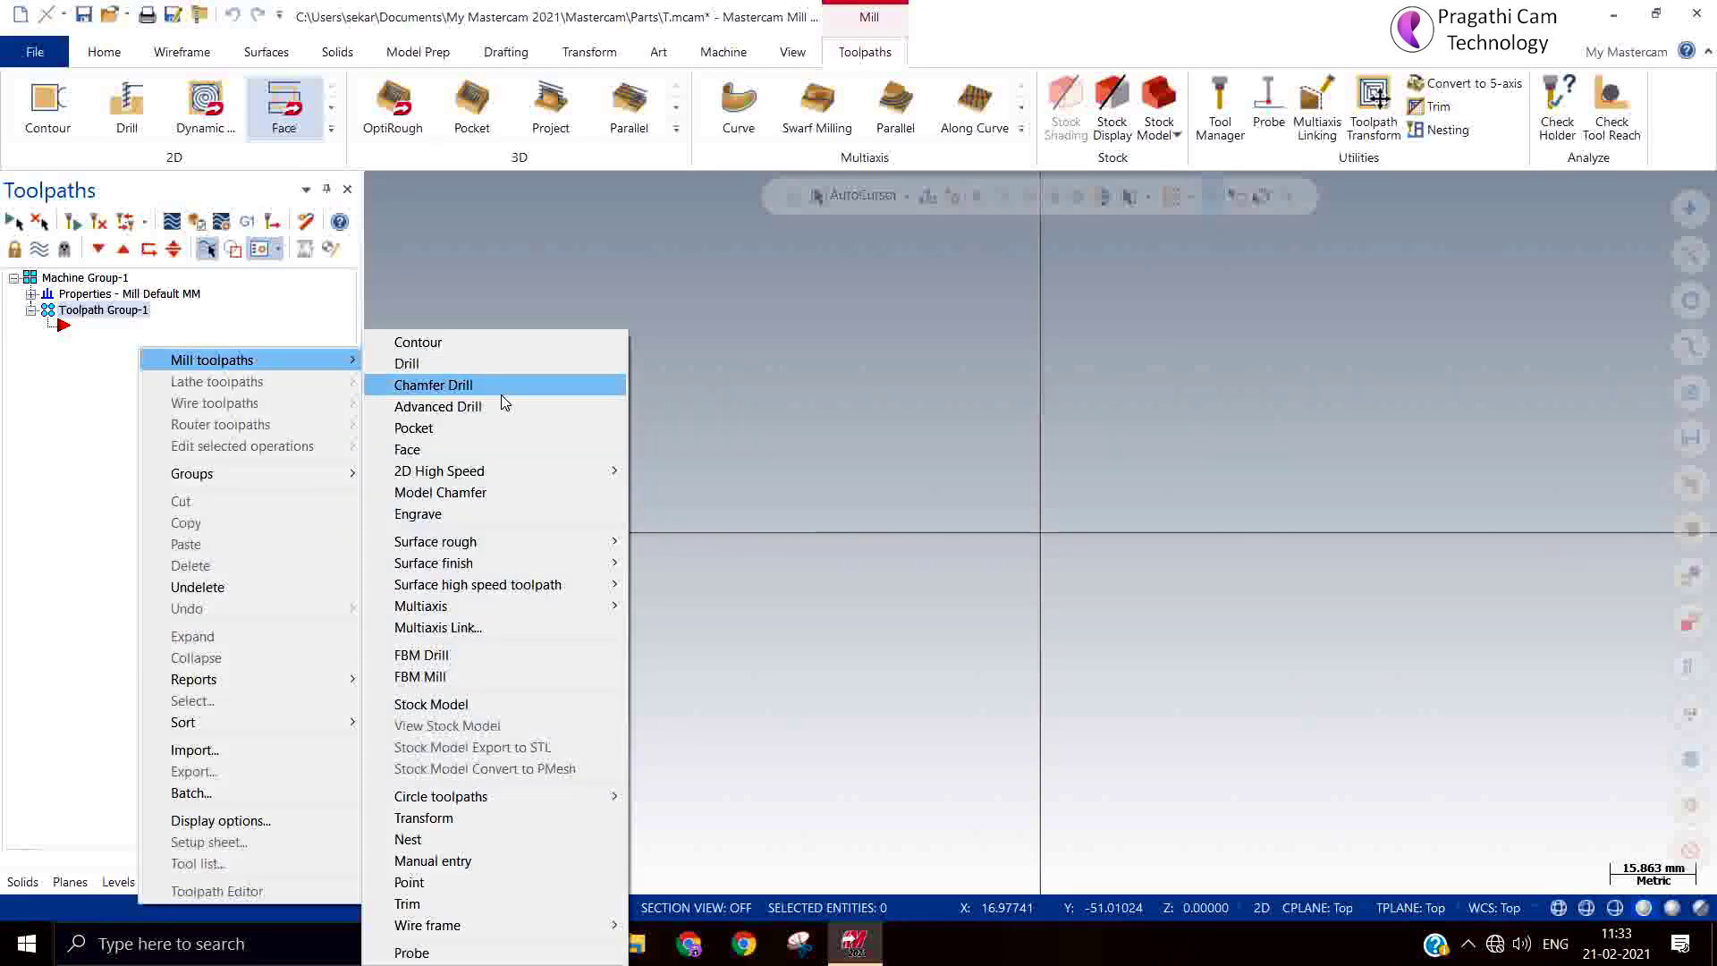
pyautogui.moveTo(501, 470)
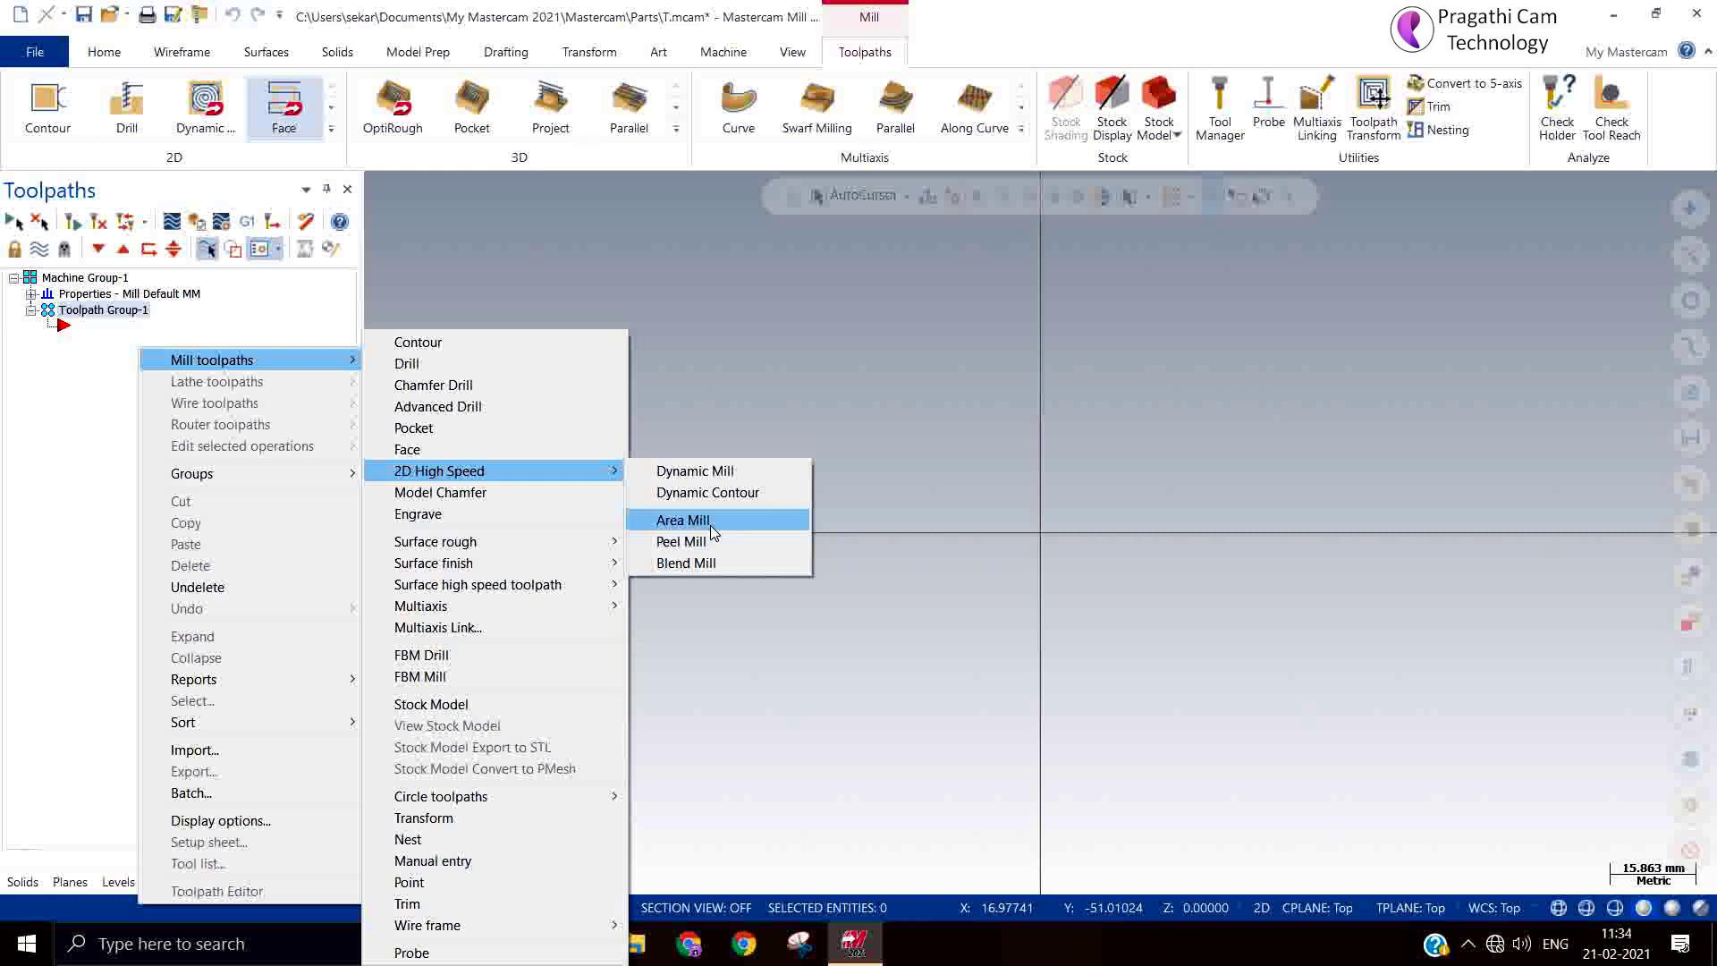
# Open 2D BASIC TOOLPATHS - MOUNTING PLATE.mcam from recent files, discarding the unsaved T.mcam
pyautogui.click(875, 515)
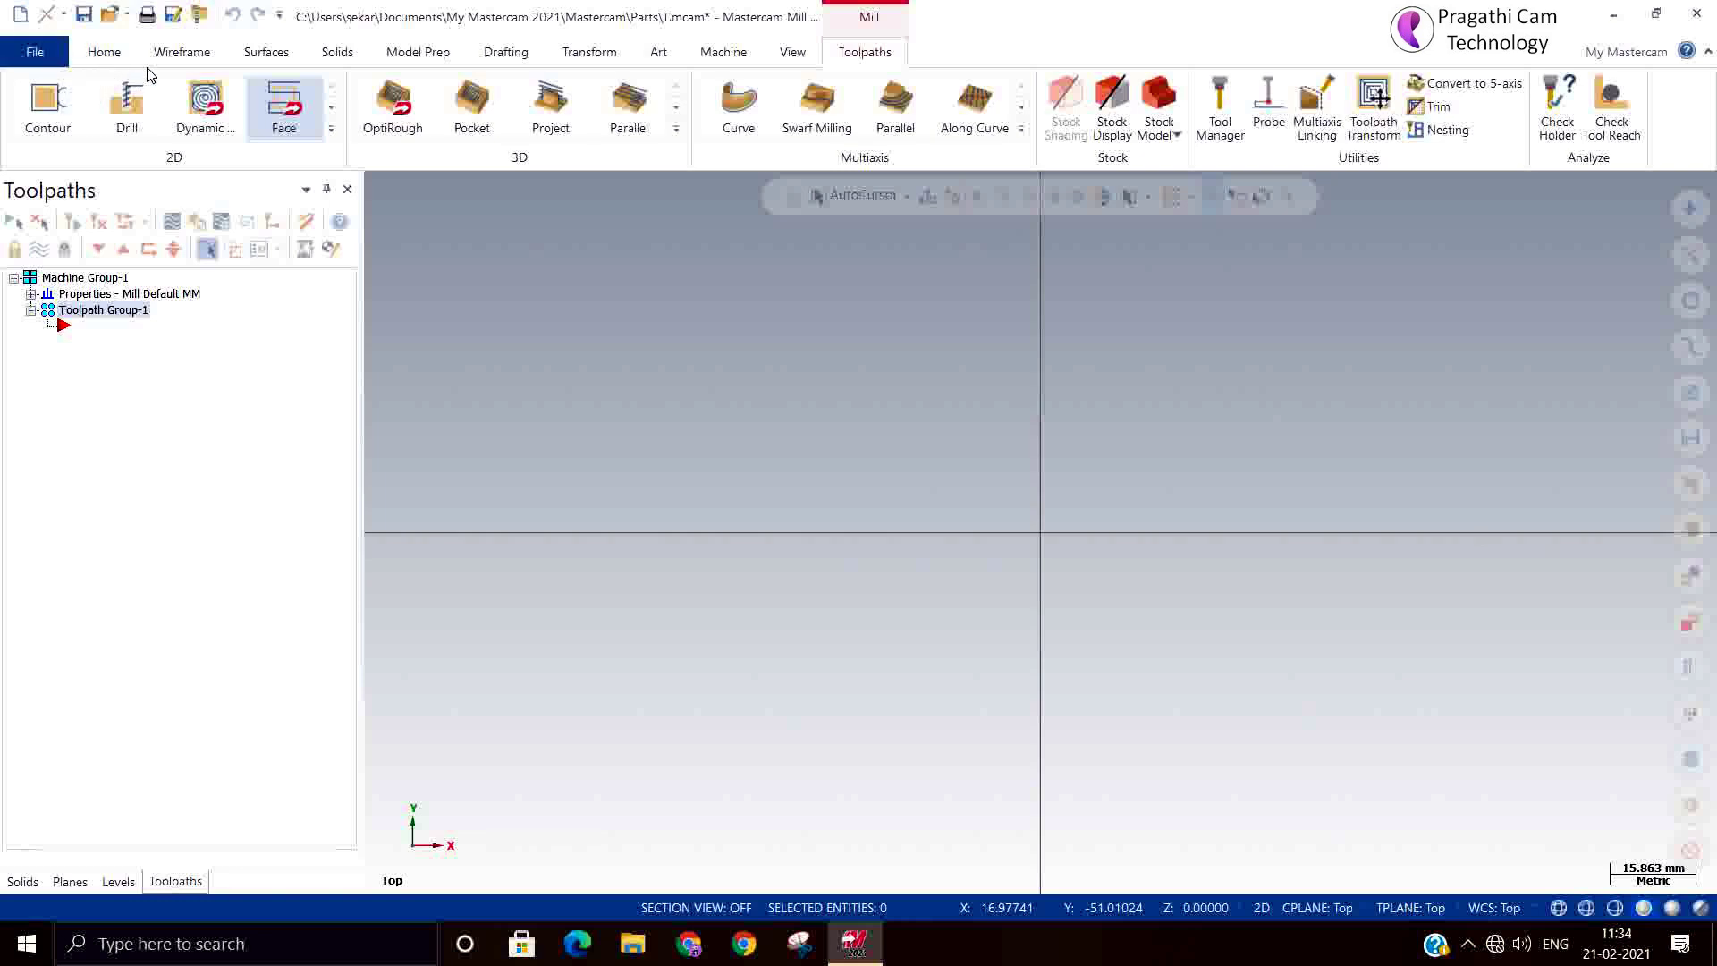
pyautogui.click(45, 55)
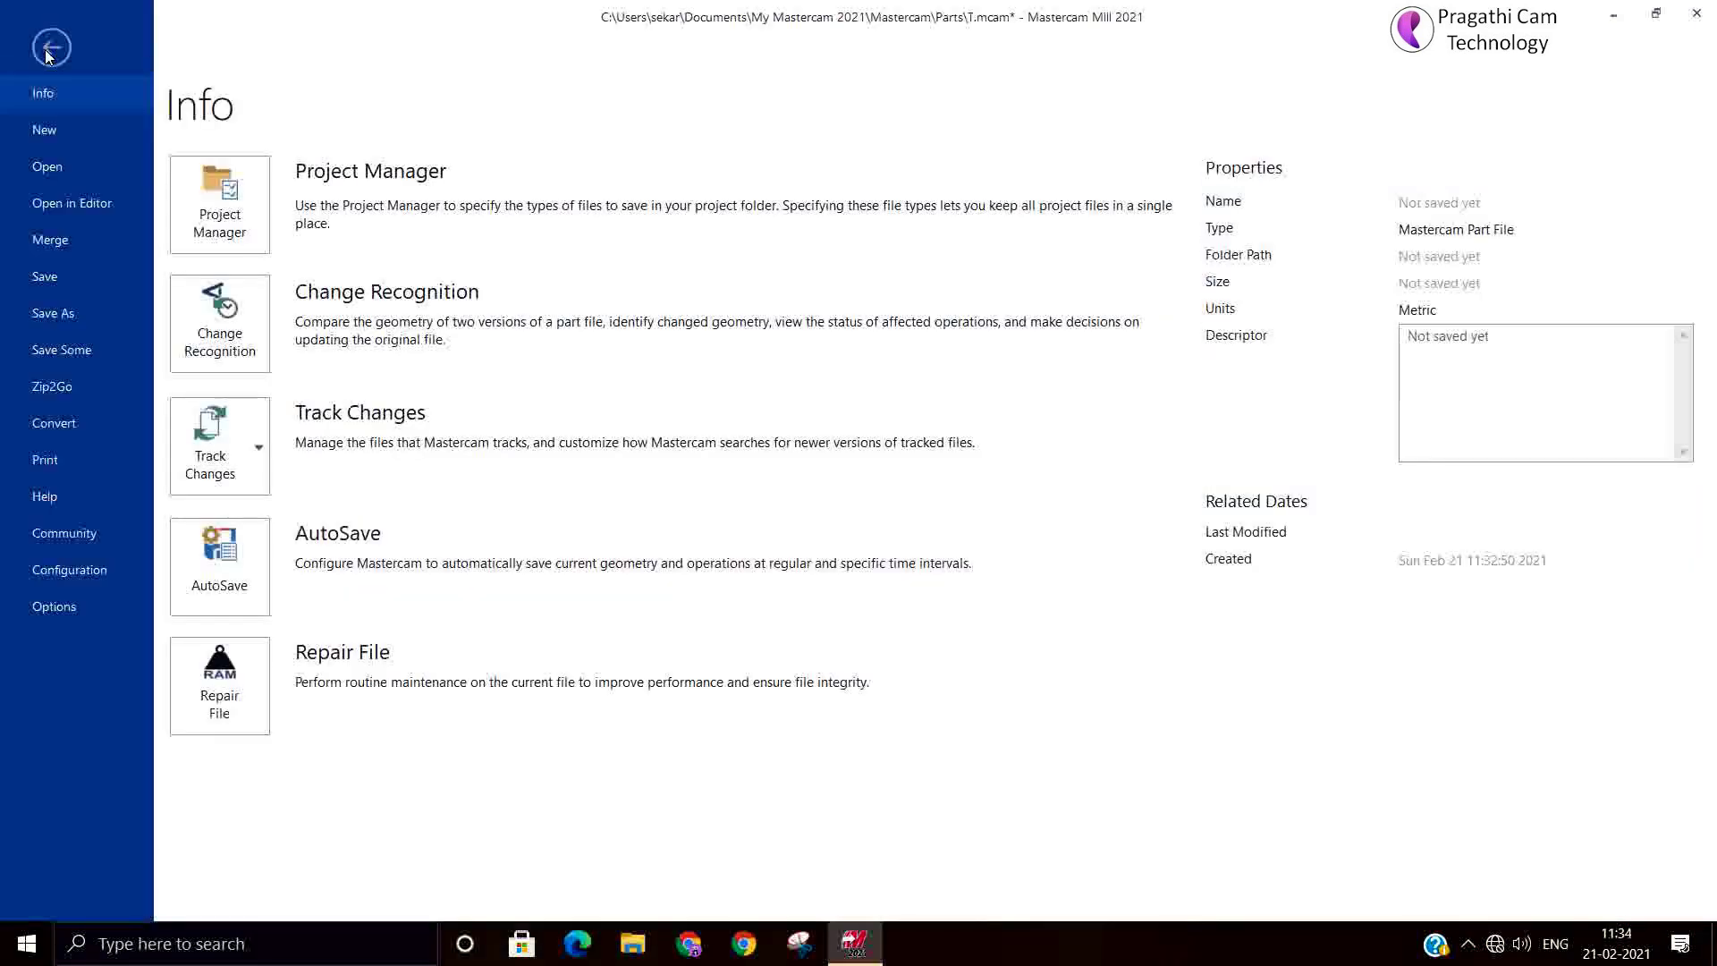
pyautogui.click(53, 168)
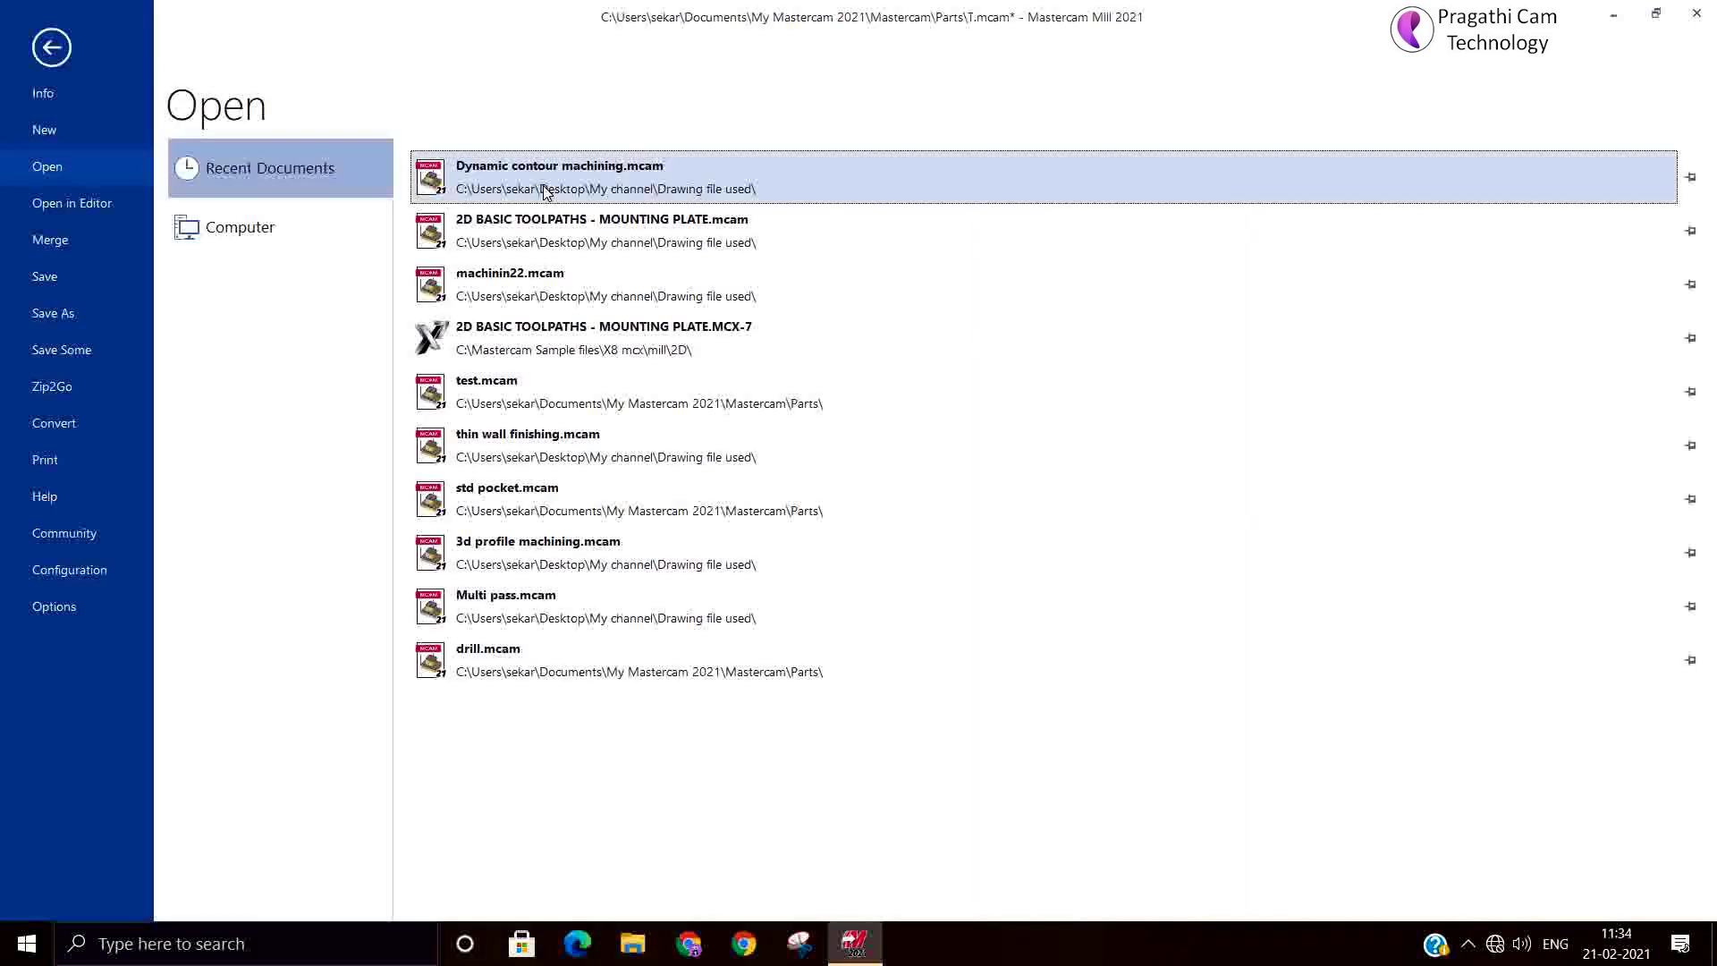
pyautogui.click(476, 240)
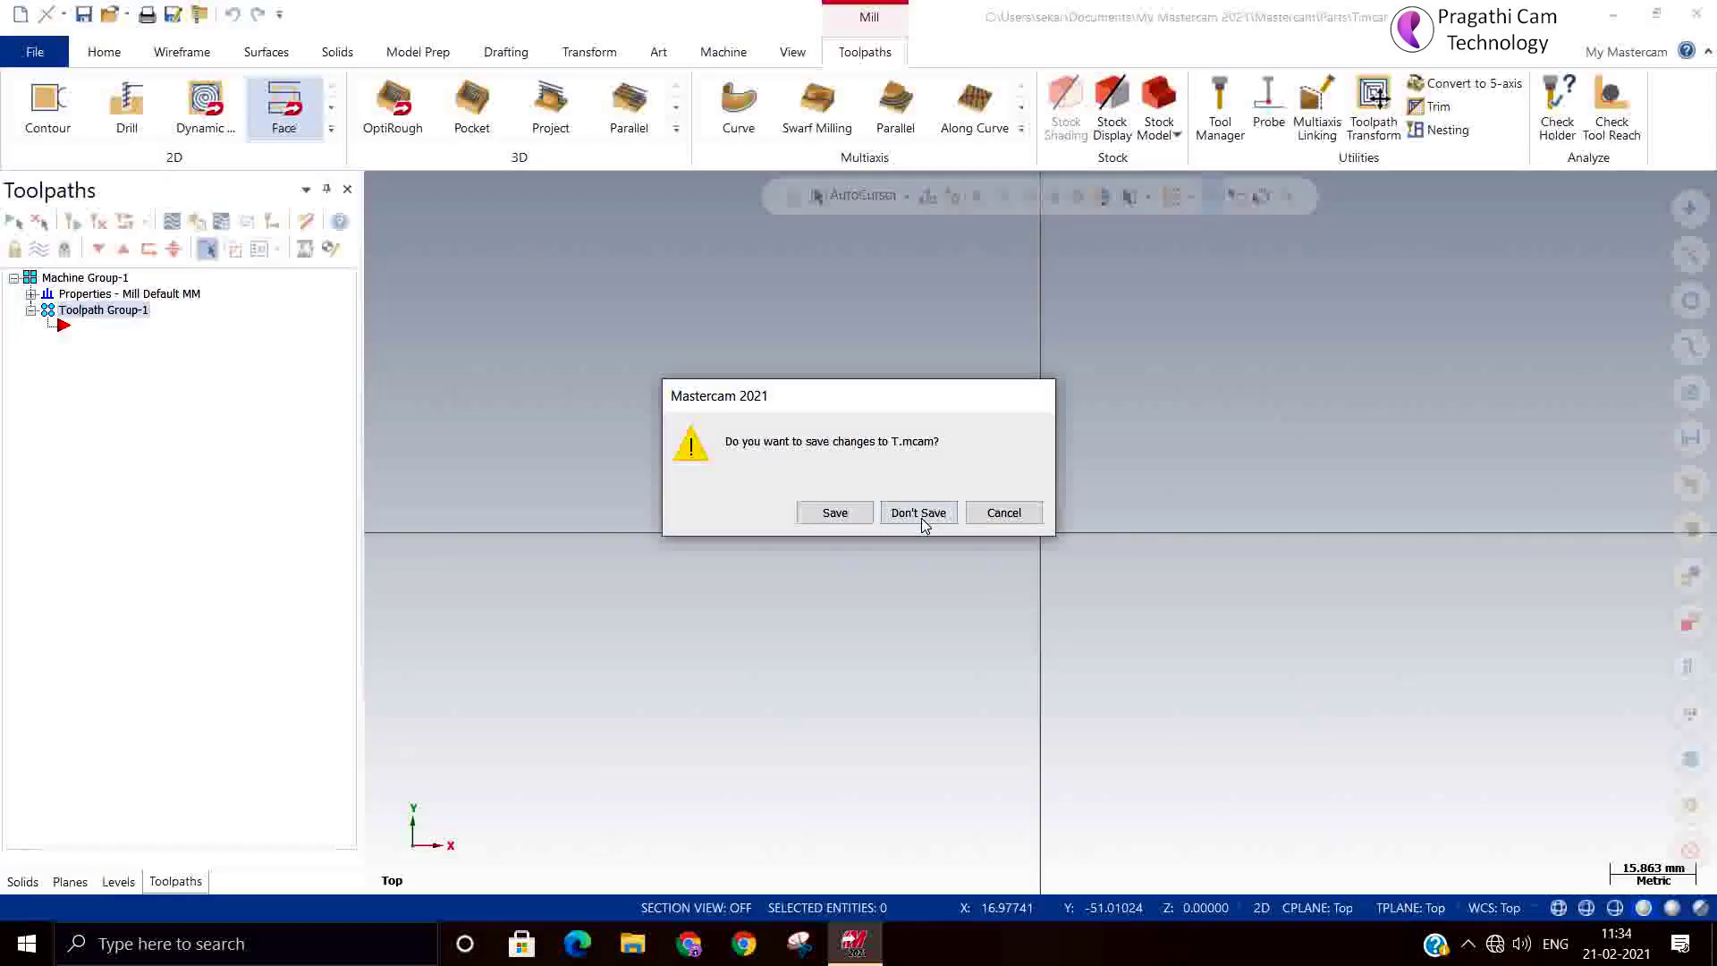
pyautogui.click(919, 513)
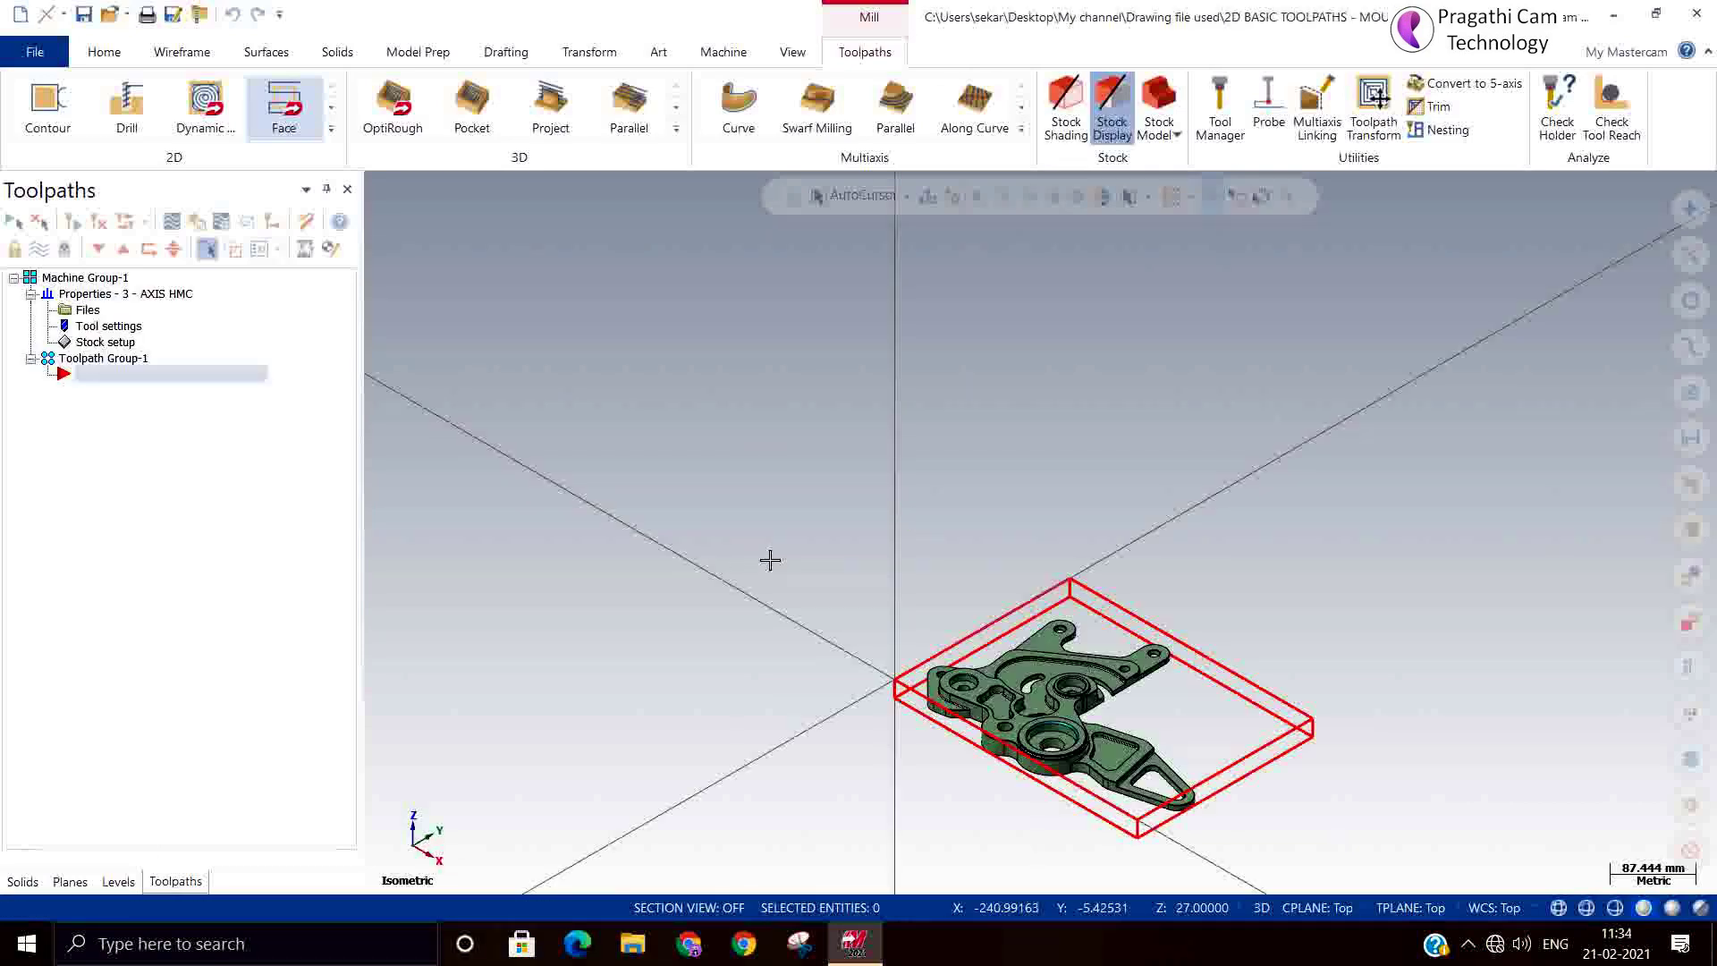
# View the mounting plate from Top, then switch to Isometric view
pyautogui.rightClick(722, 494)
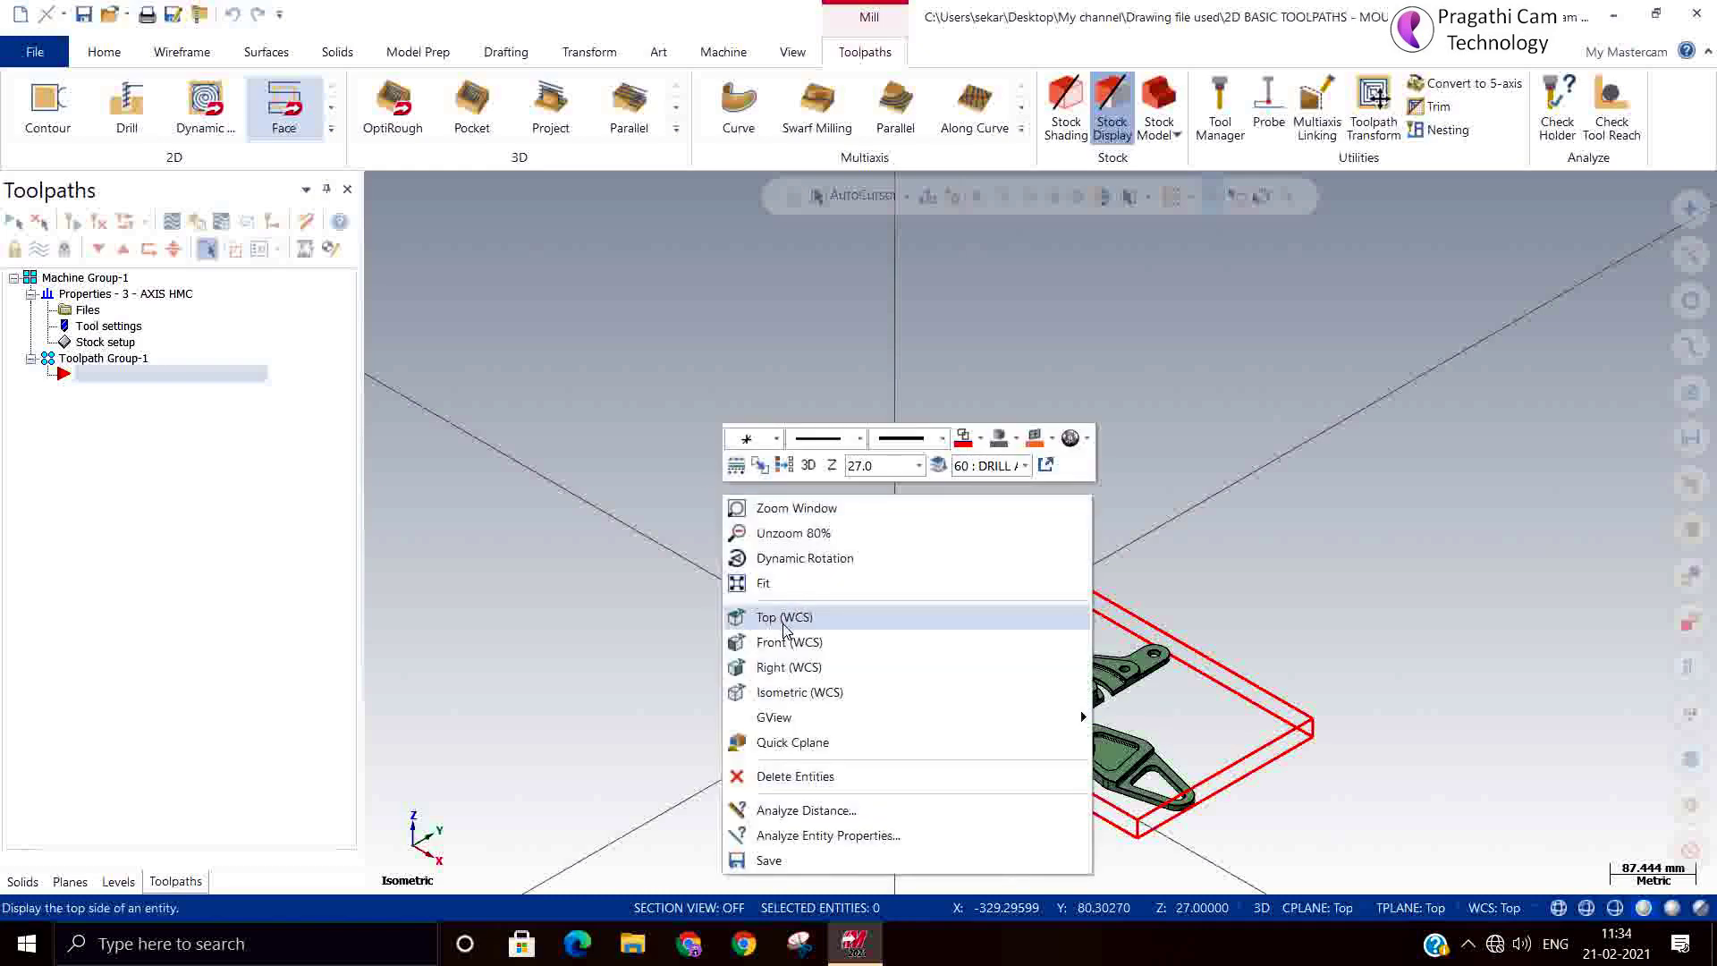
pyautogui.click(783, 616)
pyautogui.scroll(-1, 644, 575)
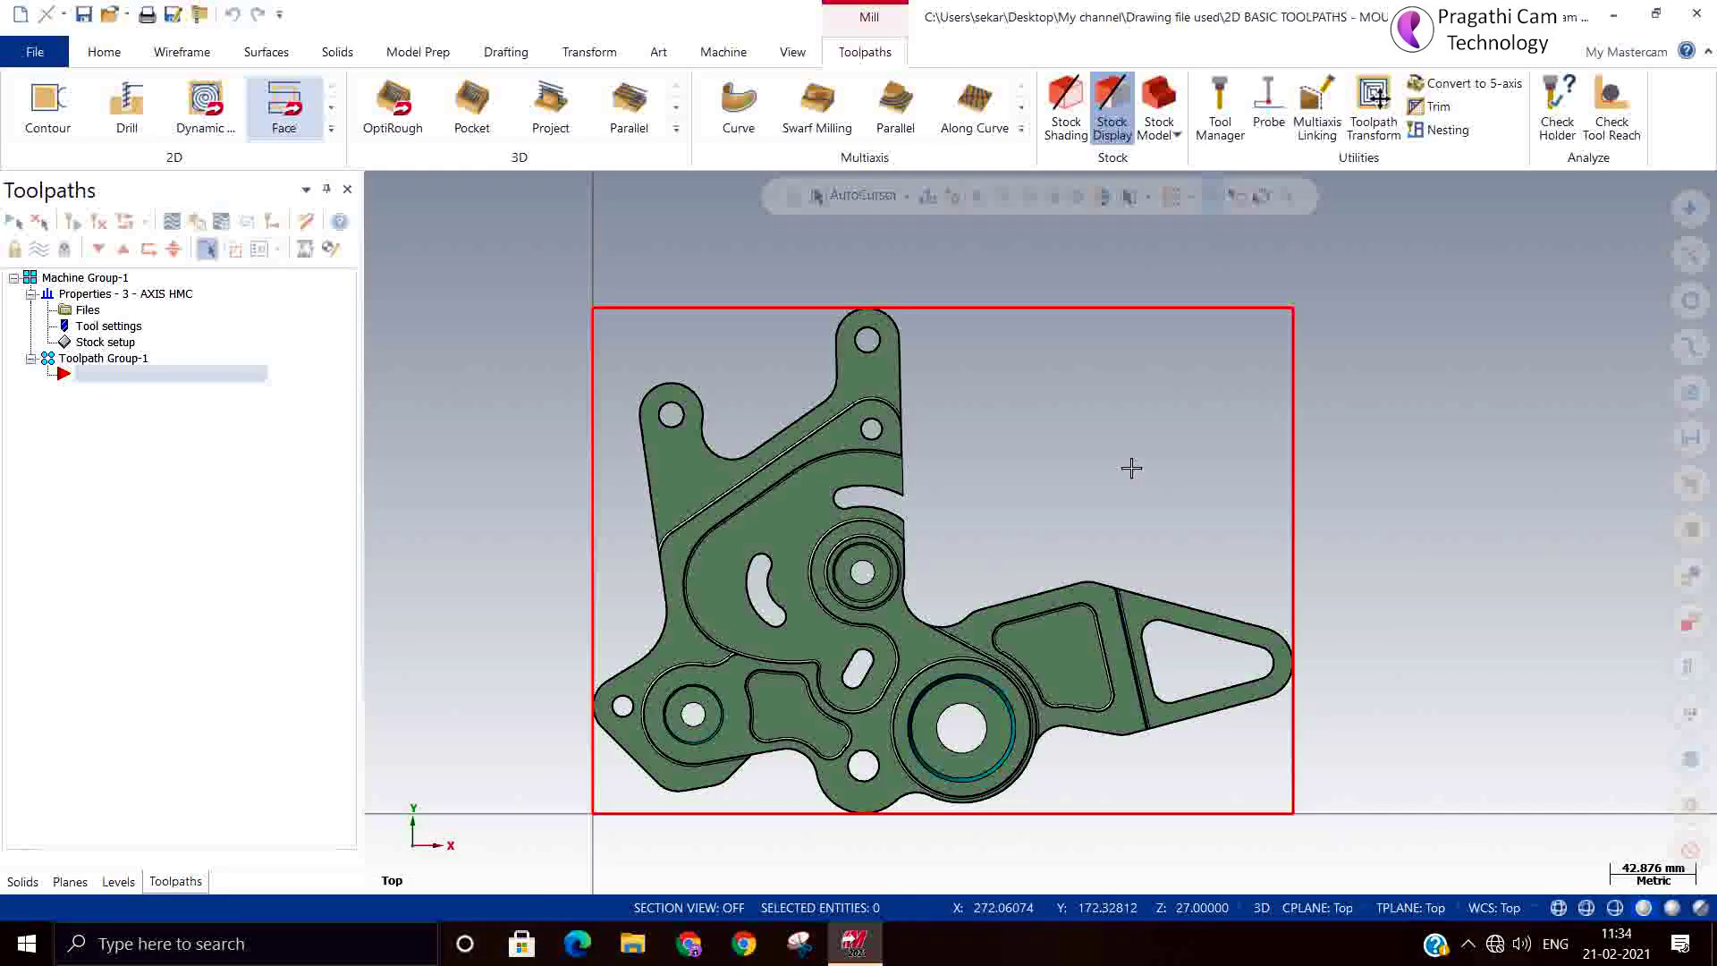
pyautogui.rightClick(1100, 466)
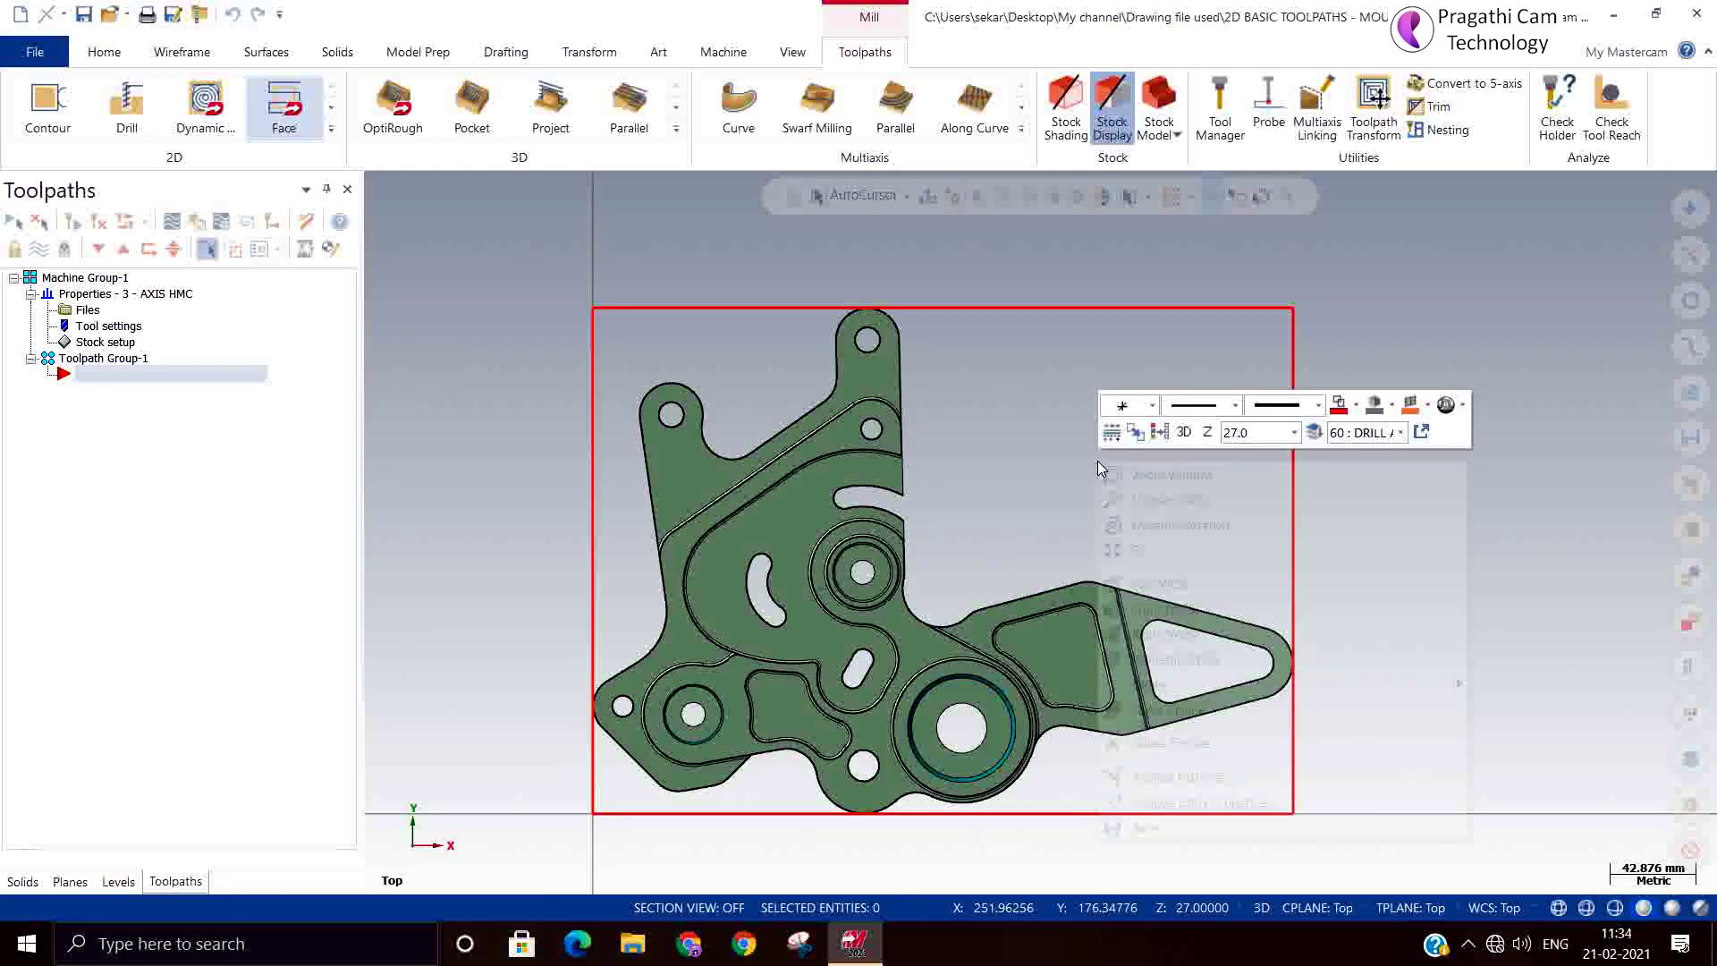
pyautogui.click(1180, 661)
pyautogui.scroll(5, 1128, 735)
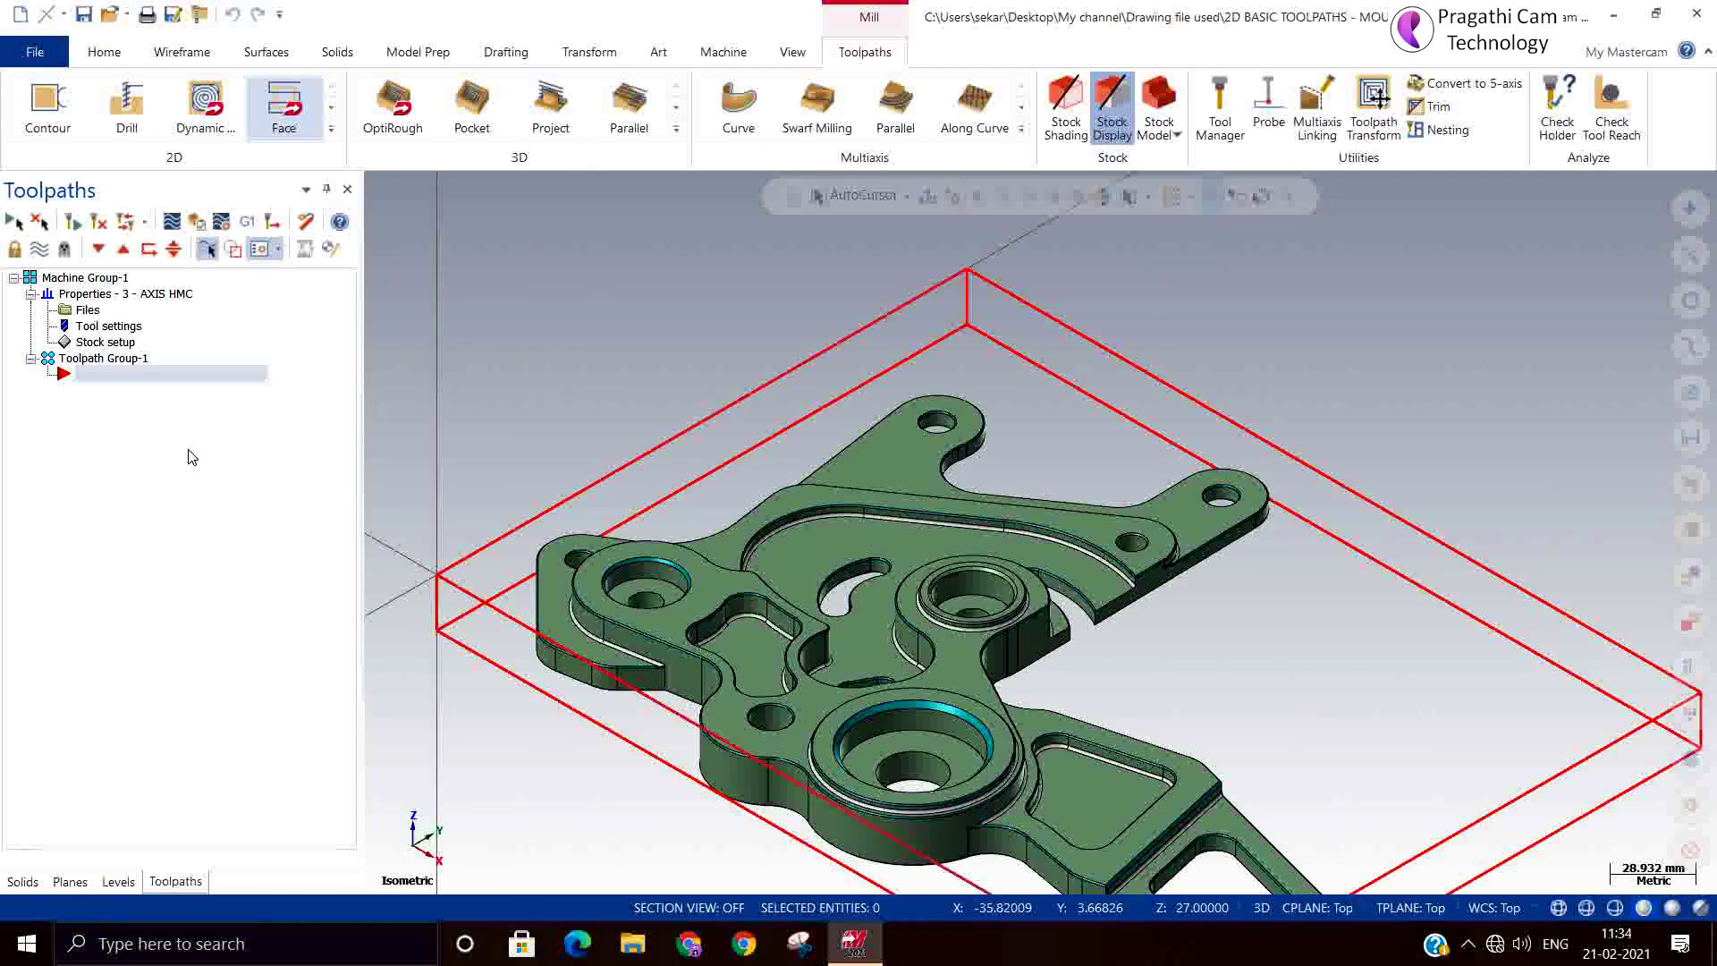
pyautogui.rightClick(192, 423)
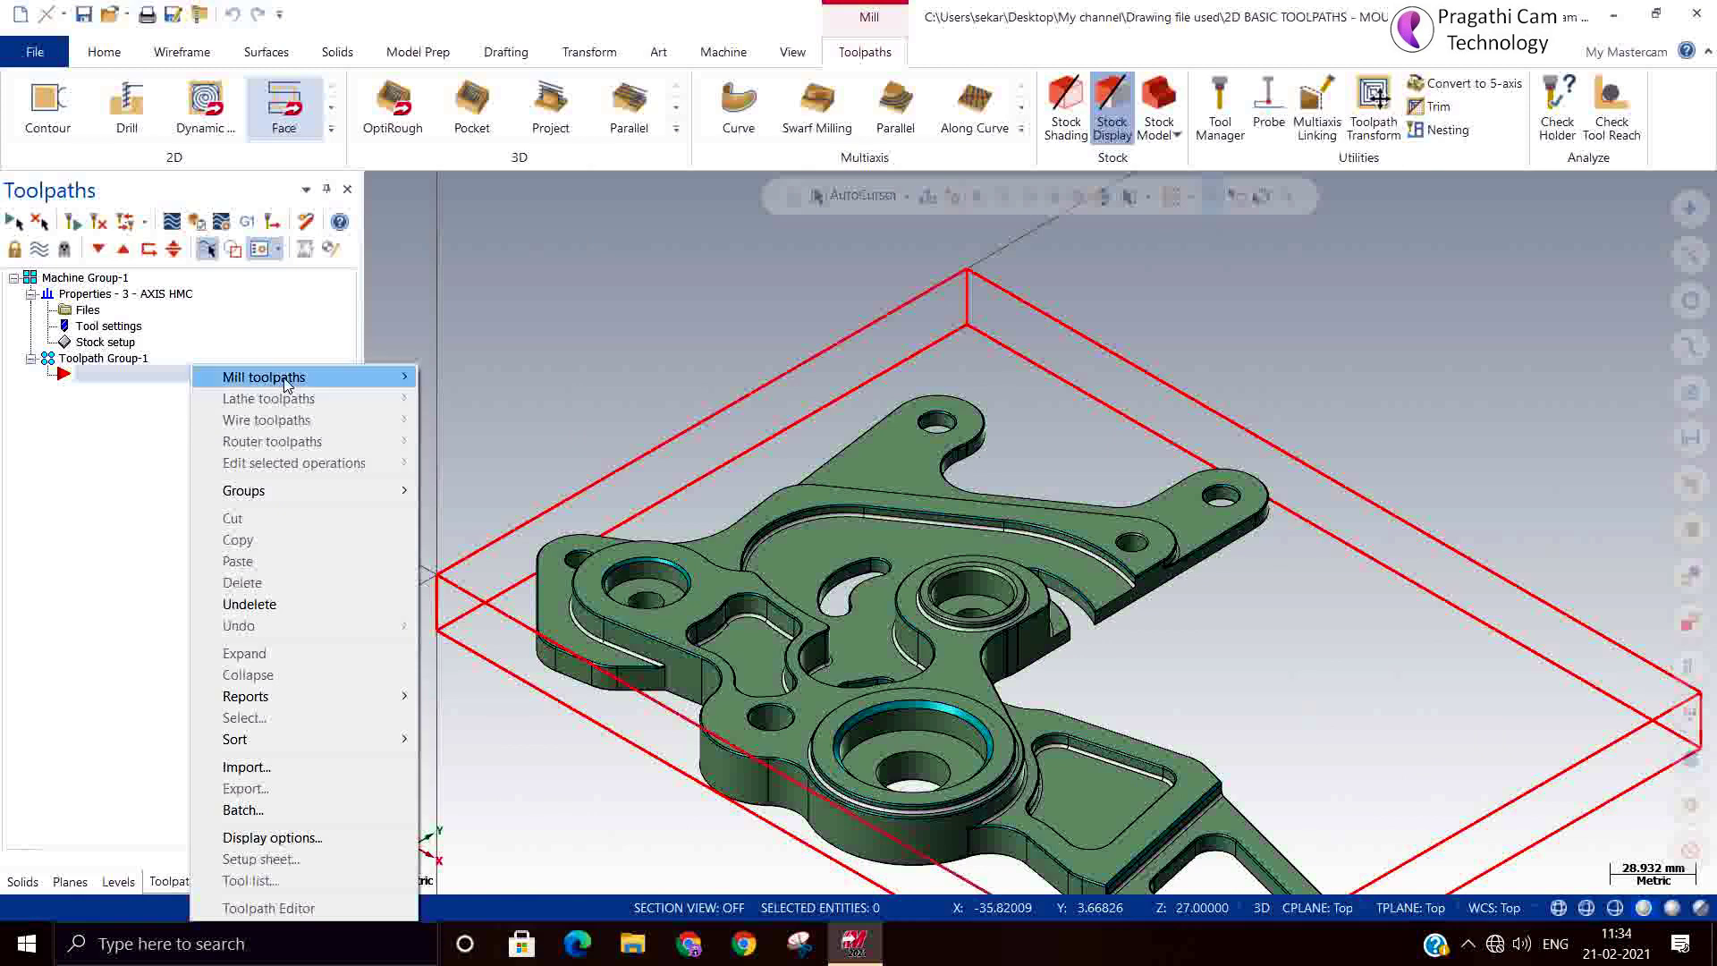
# Add a 2D High Speed Area Mill cut from outside, with the pocket loop face as machining region
pyautogui.moveTo(286, 376)
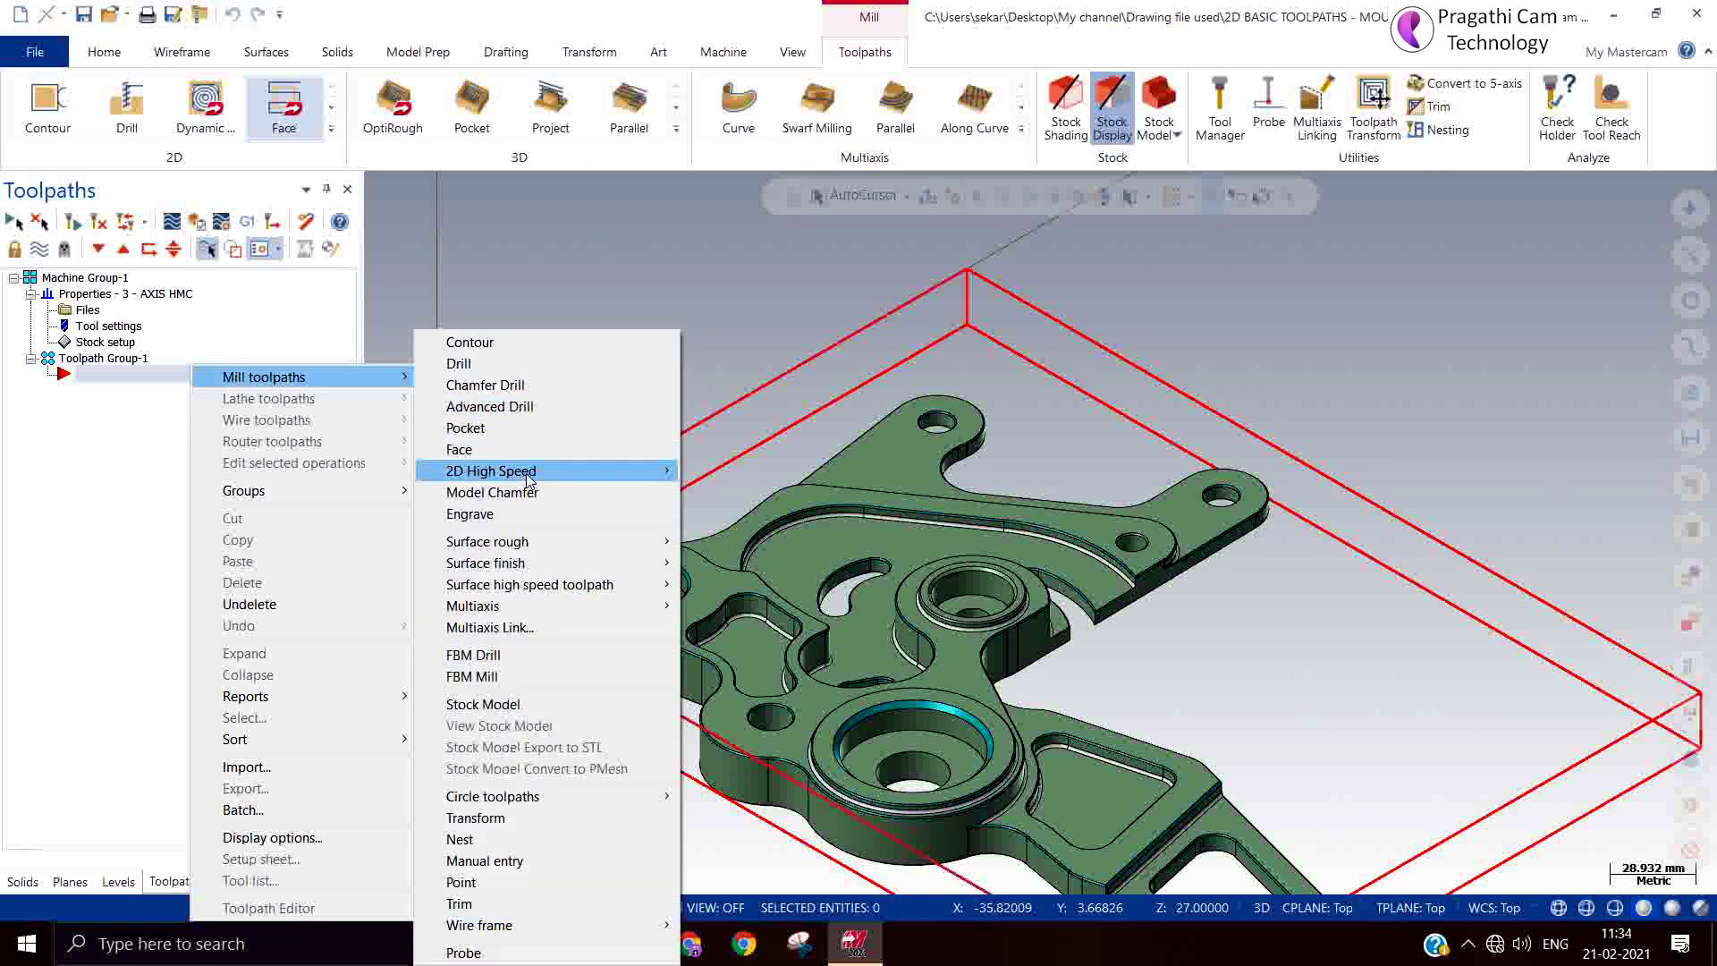
pyautogui.moveTo(528, 474)
pyautogui.click(742, 527)
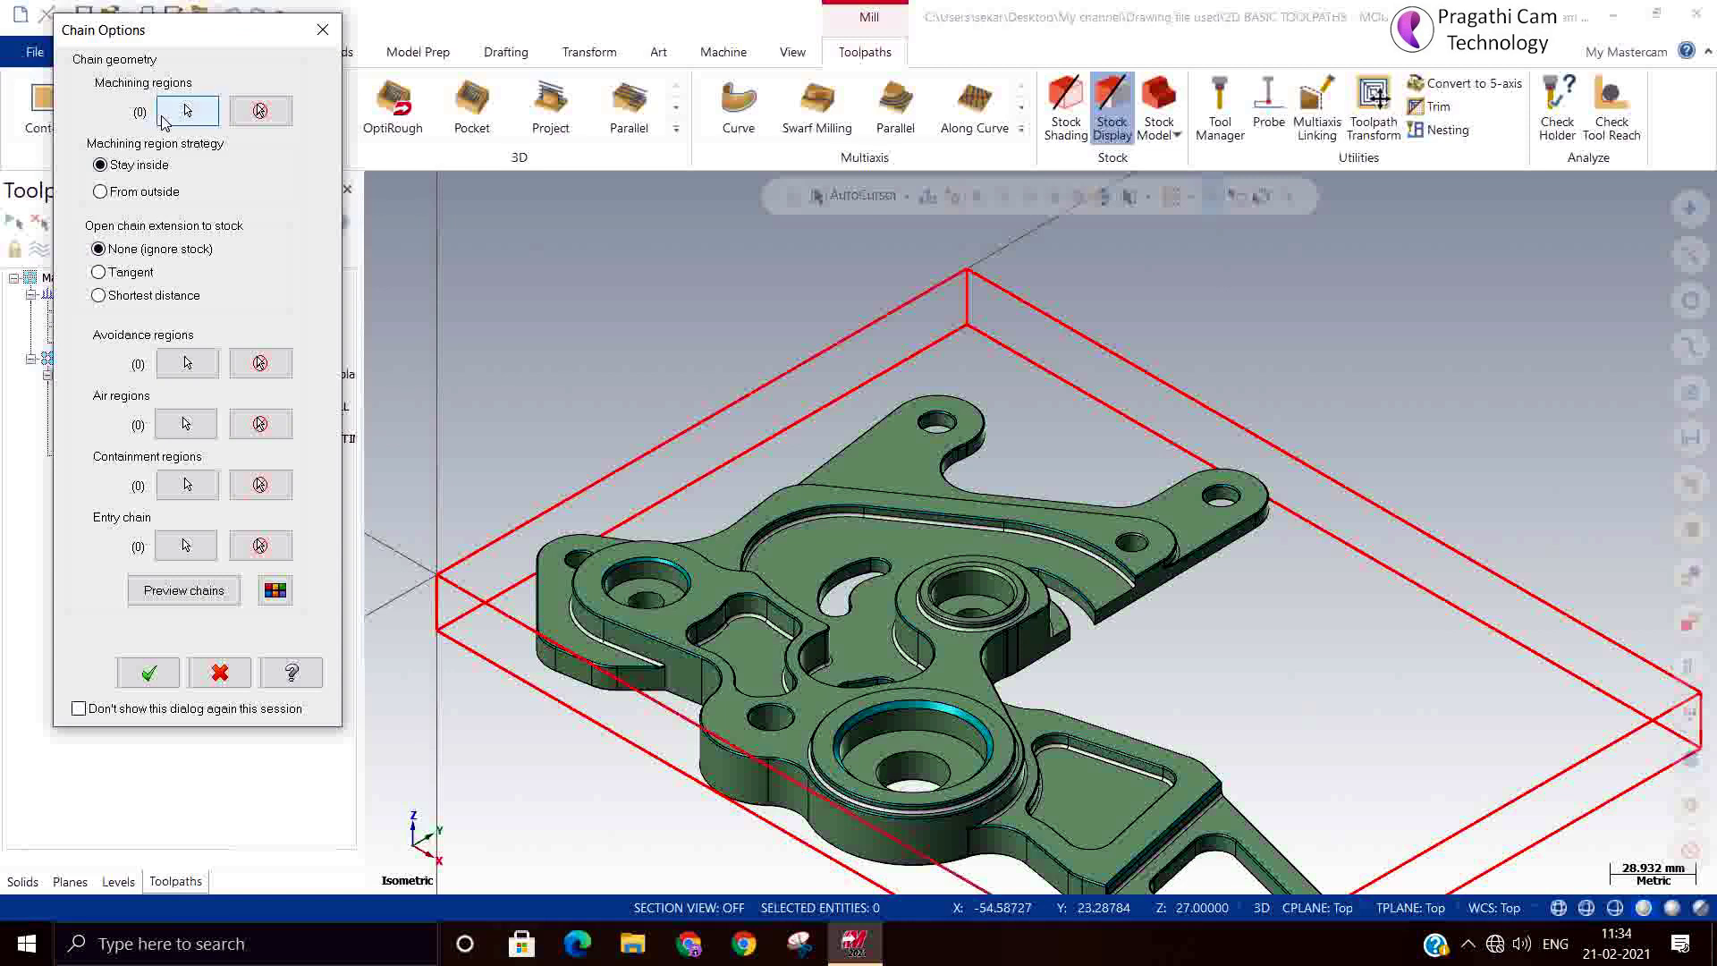
pyautogui.click(154, 194)
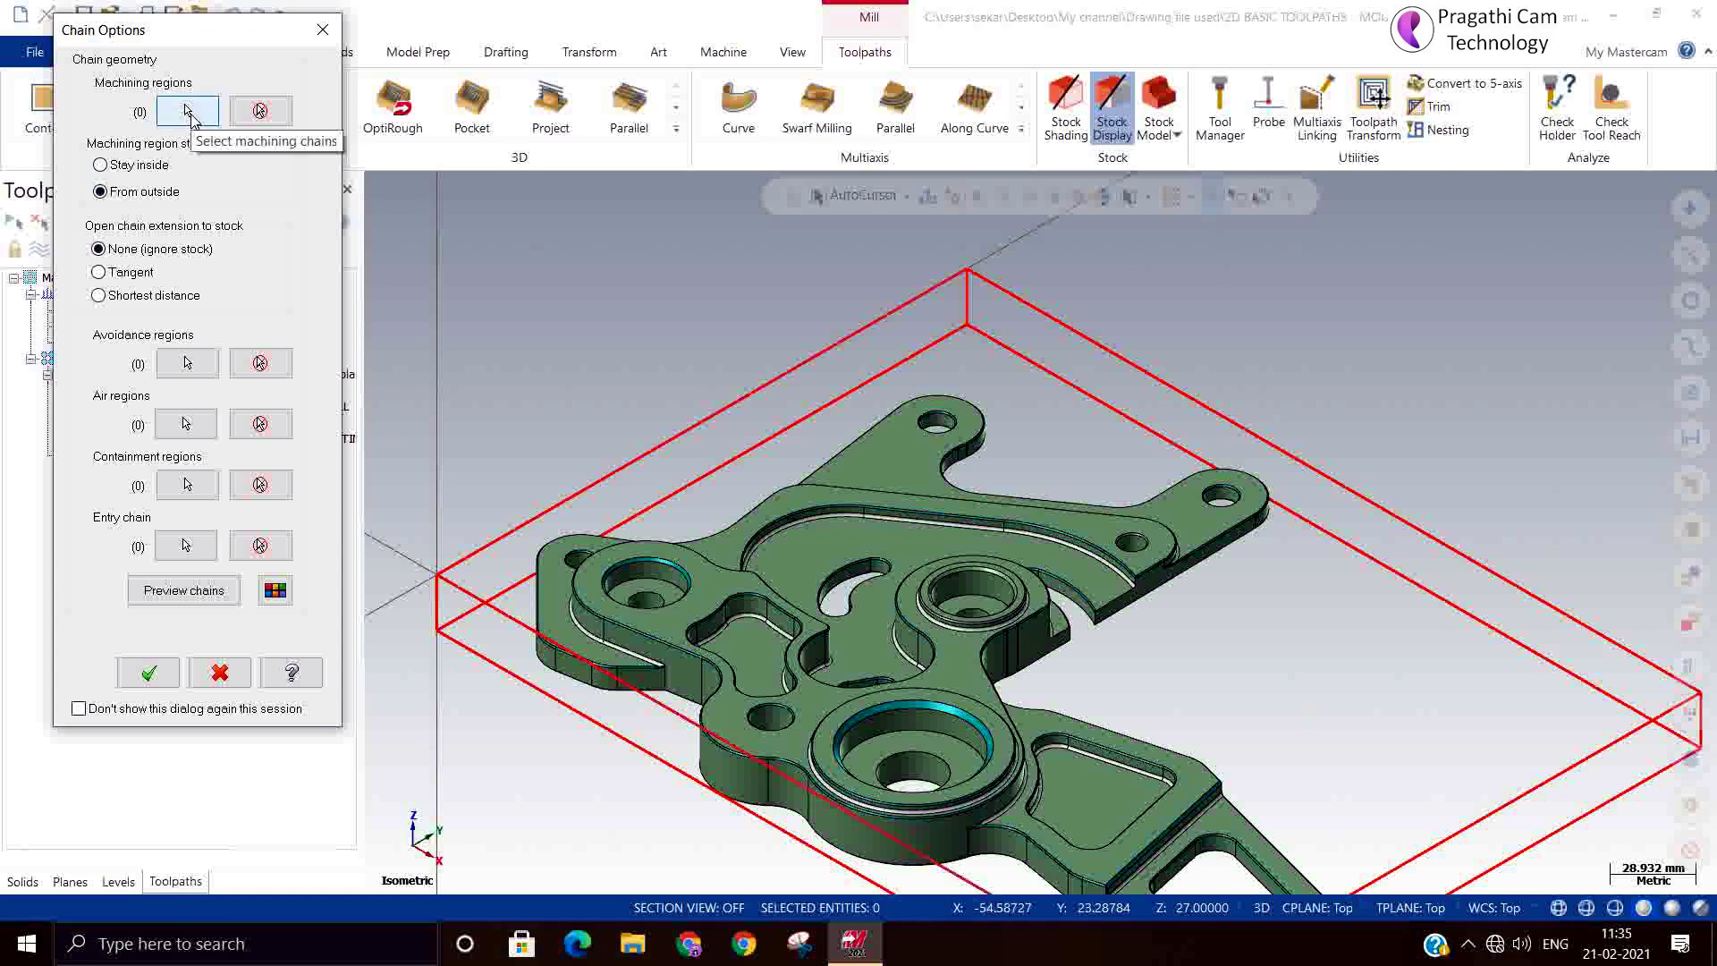
pyautogui.click(190, 114)
pyautogui.click(369, 83)
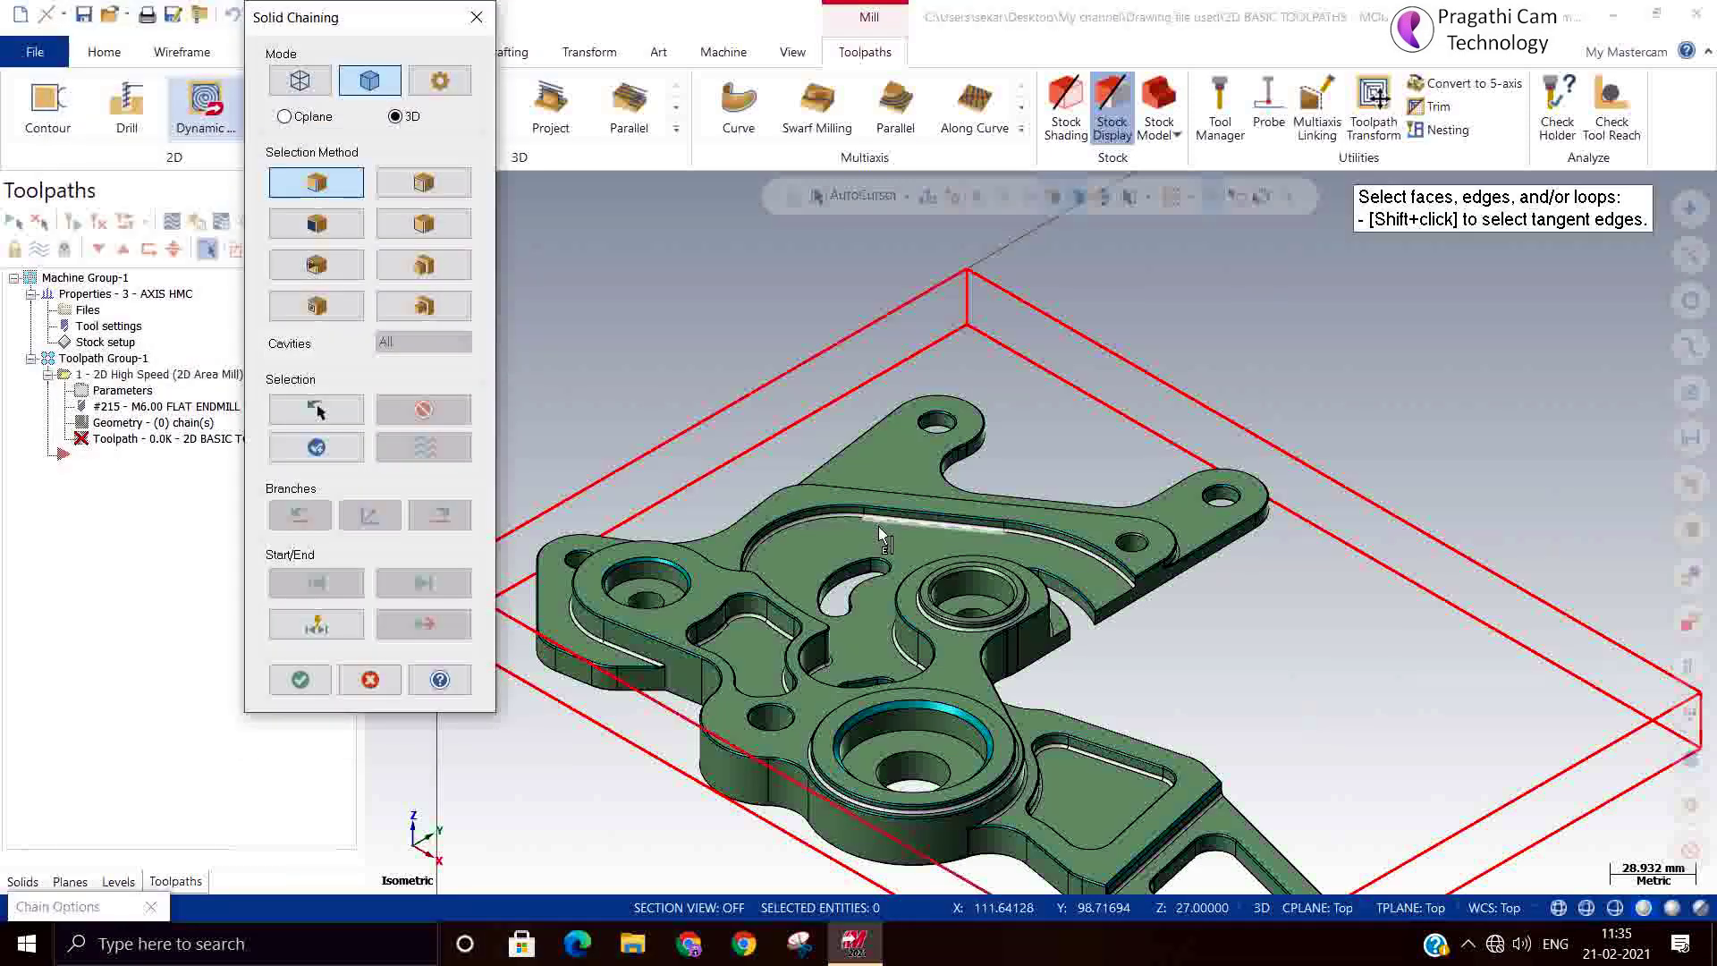
pyautogui.click(423, 181)
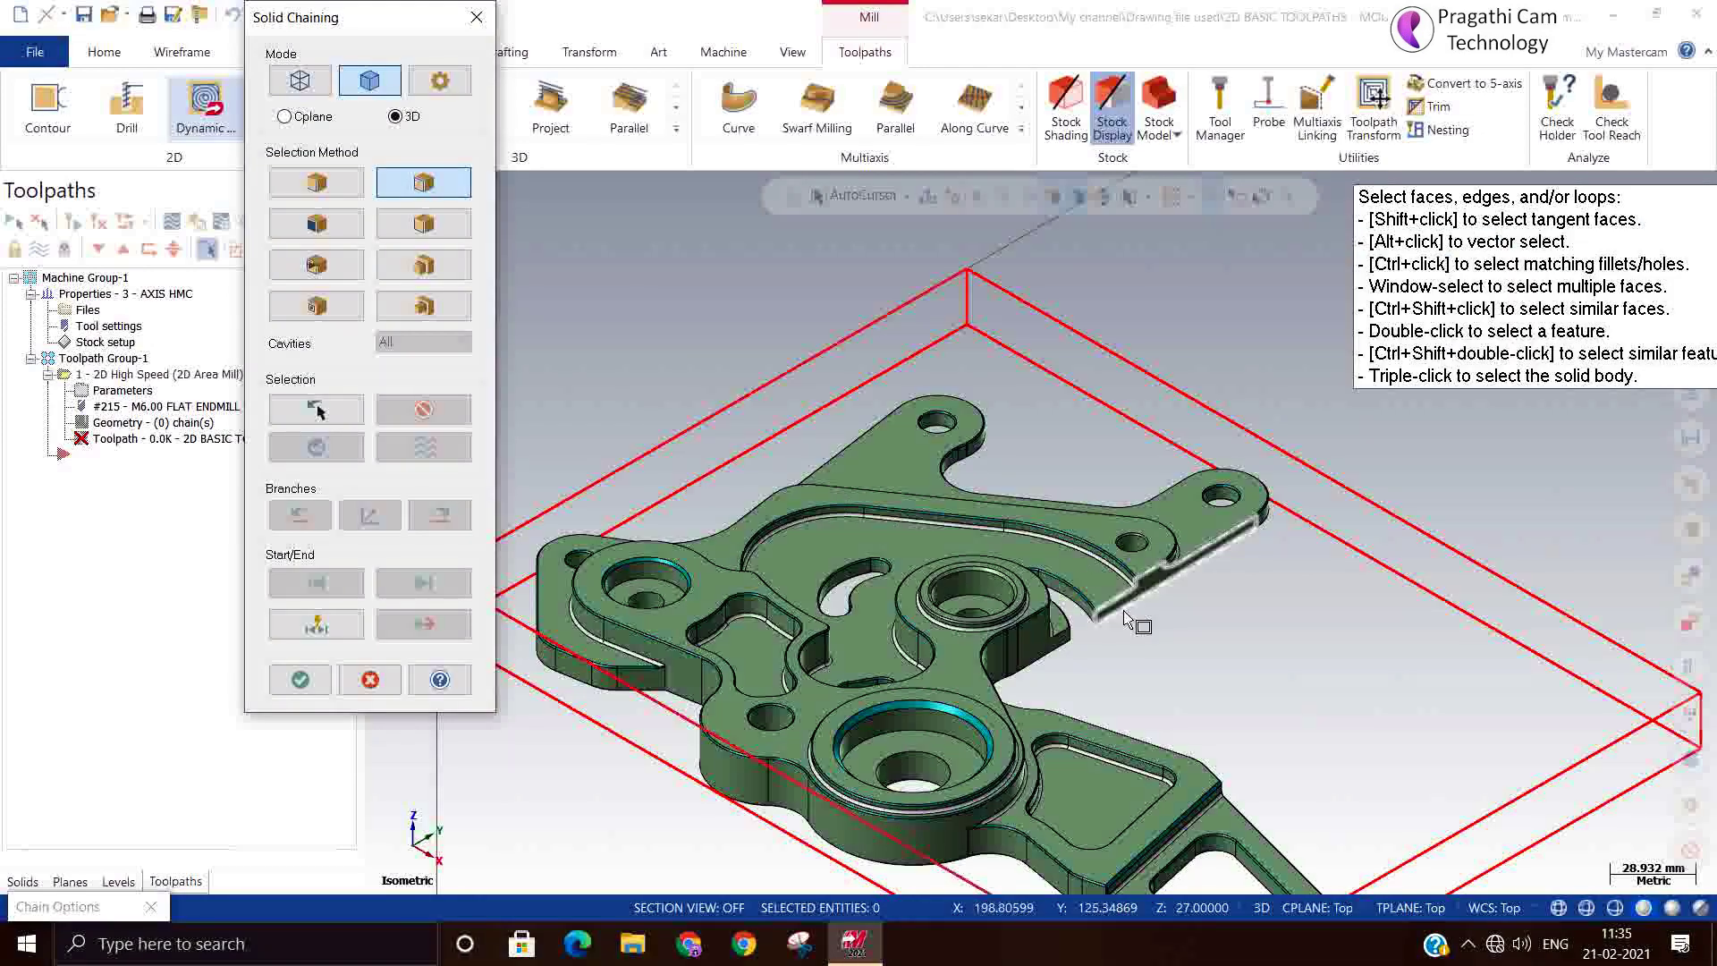
pyautogui.click(1084, 593)
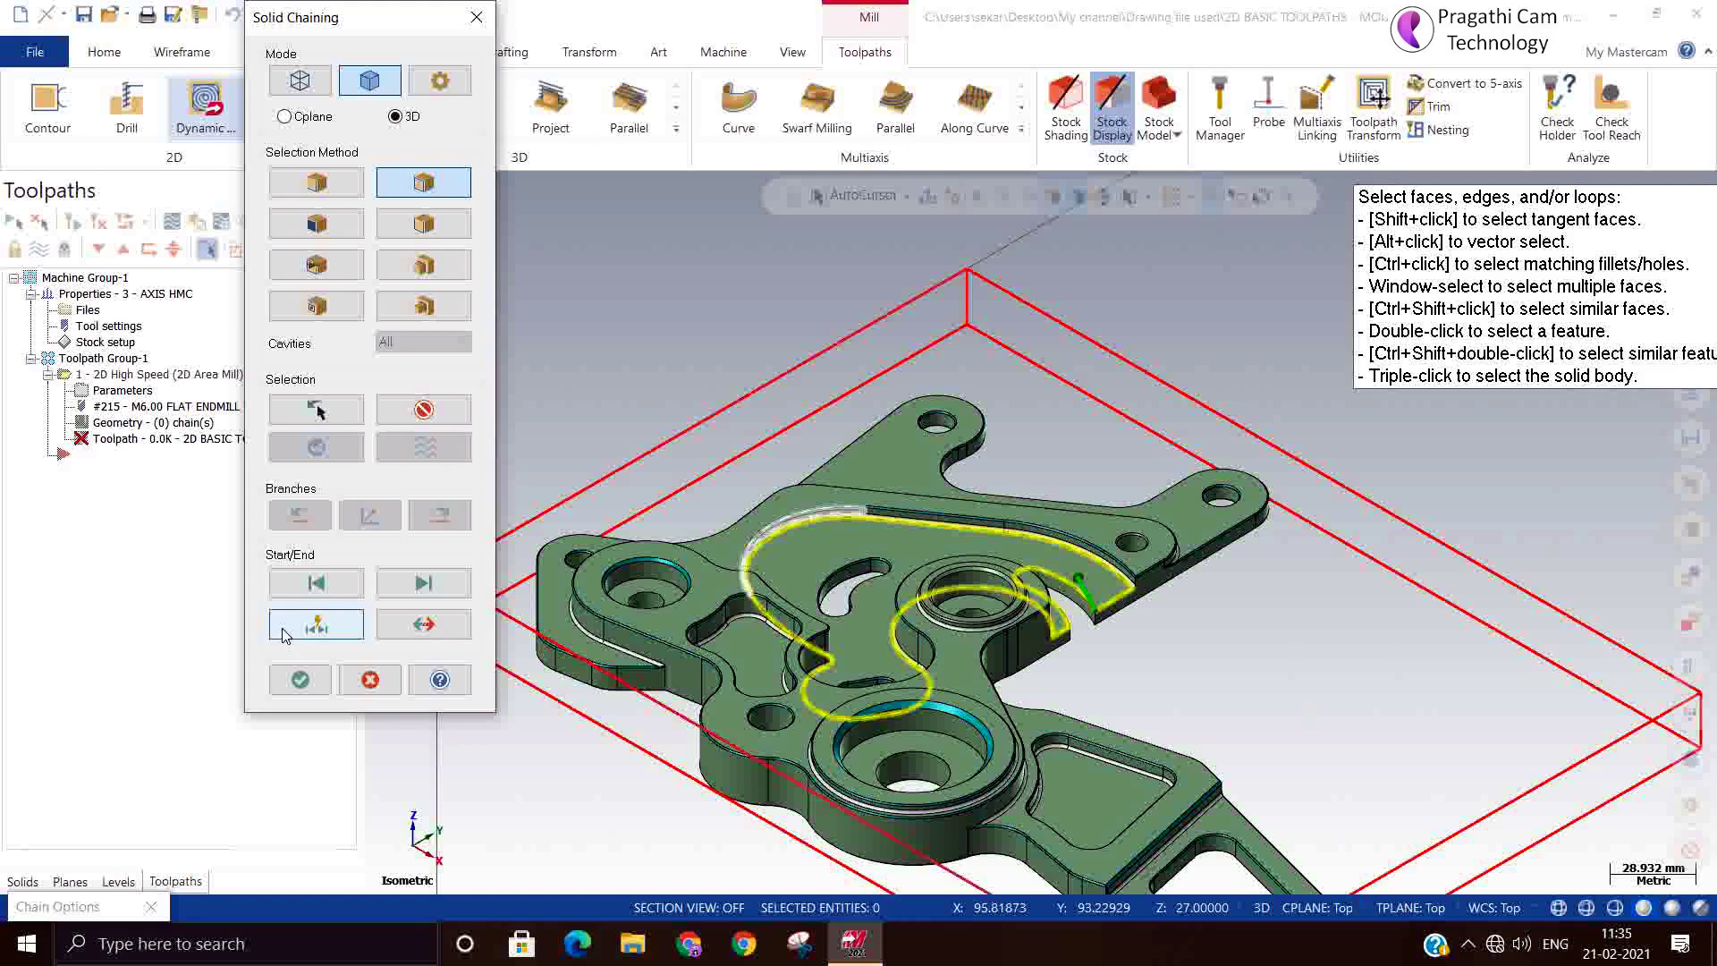
pyautogui.click(300, 681)
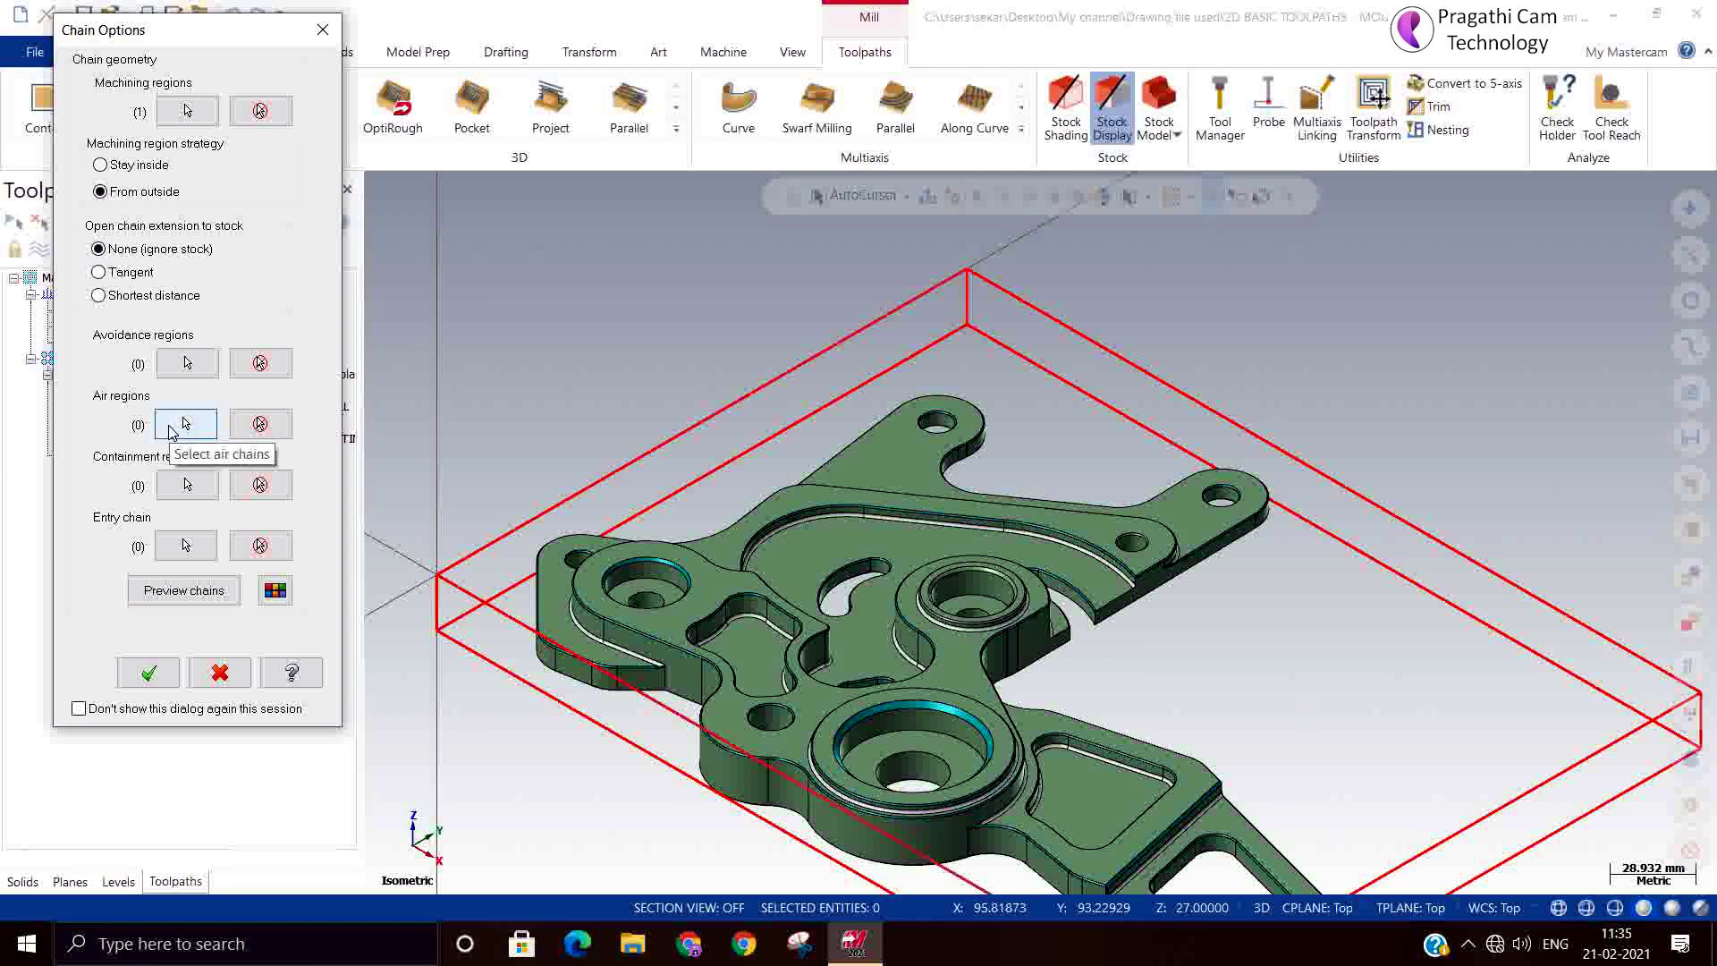
# Chain the slot edge as the air region and accept the chain options
pyautogui.click(185, 424)
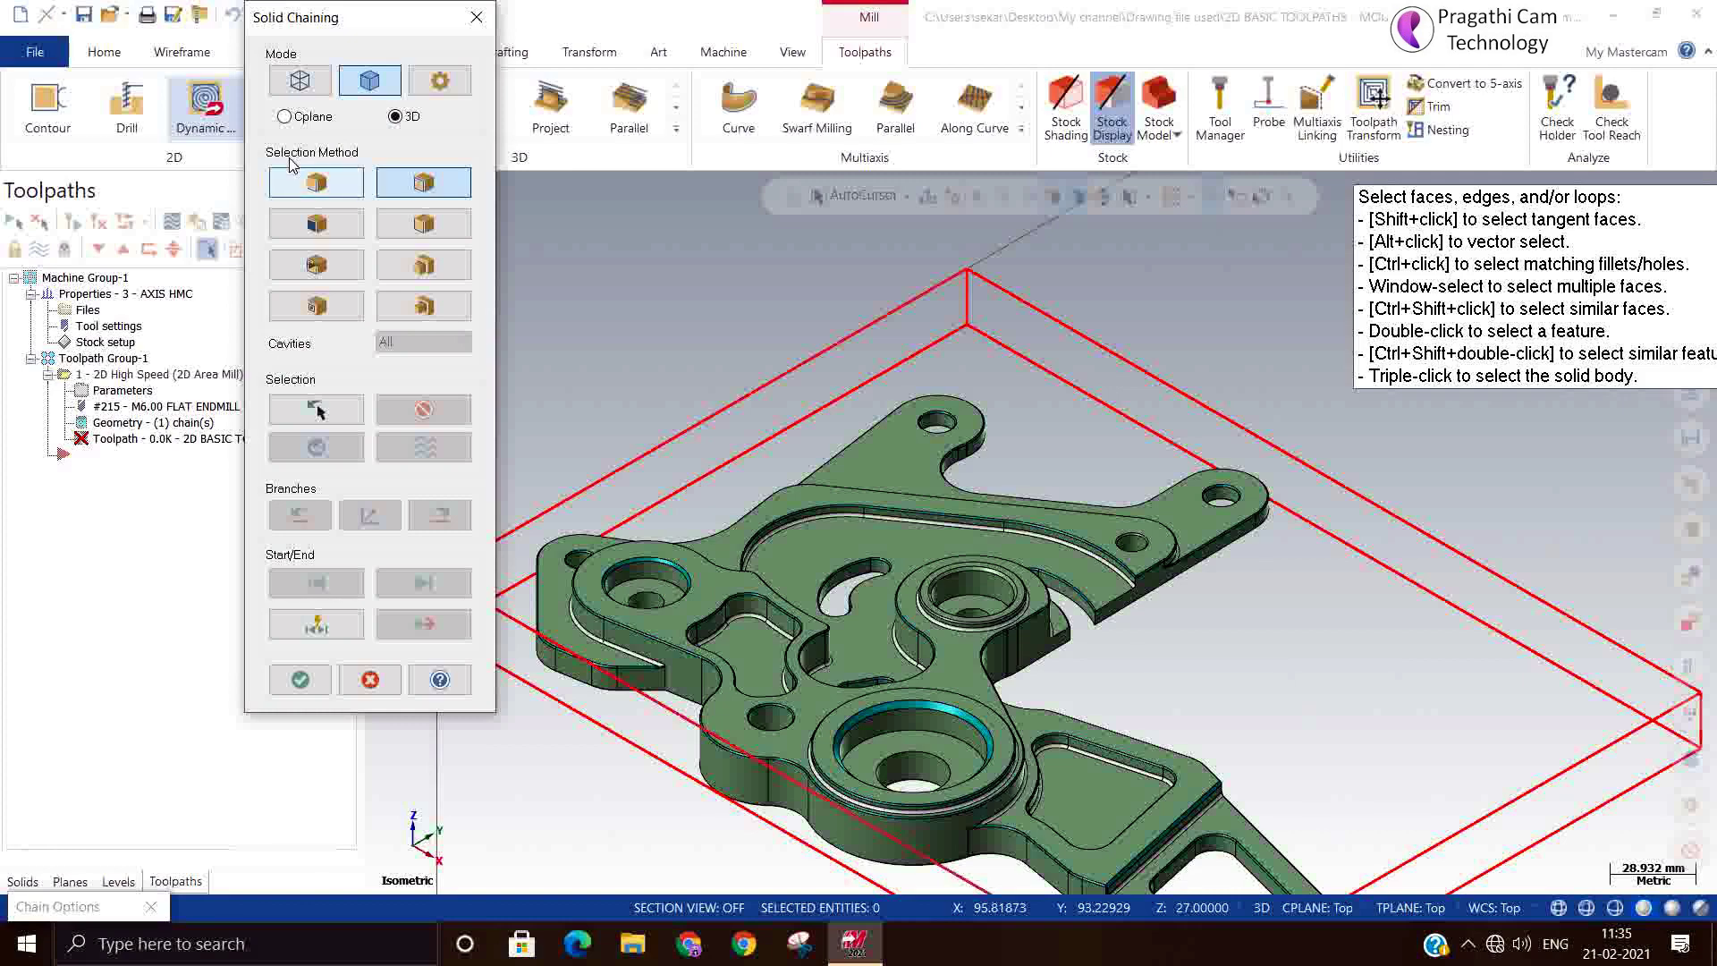
pyautogui.click(309, 181)
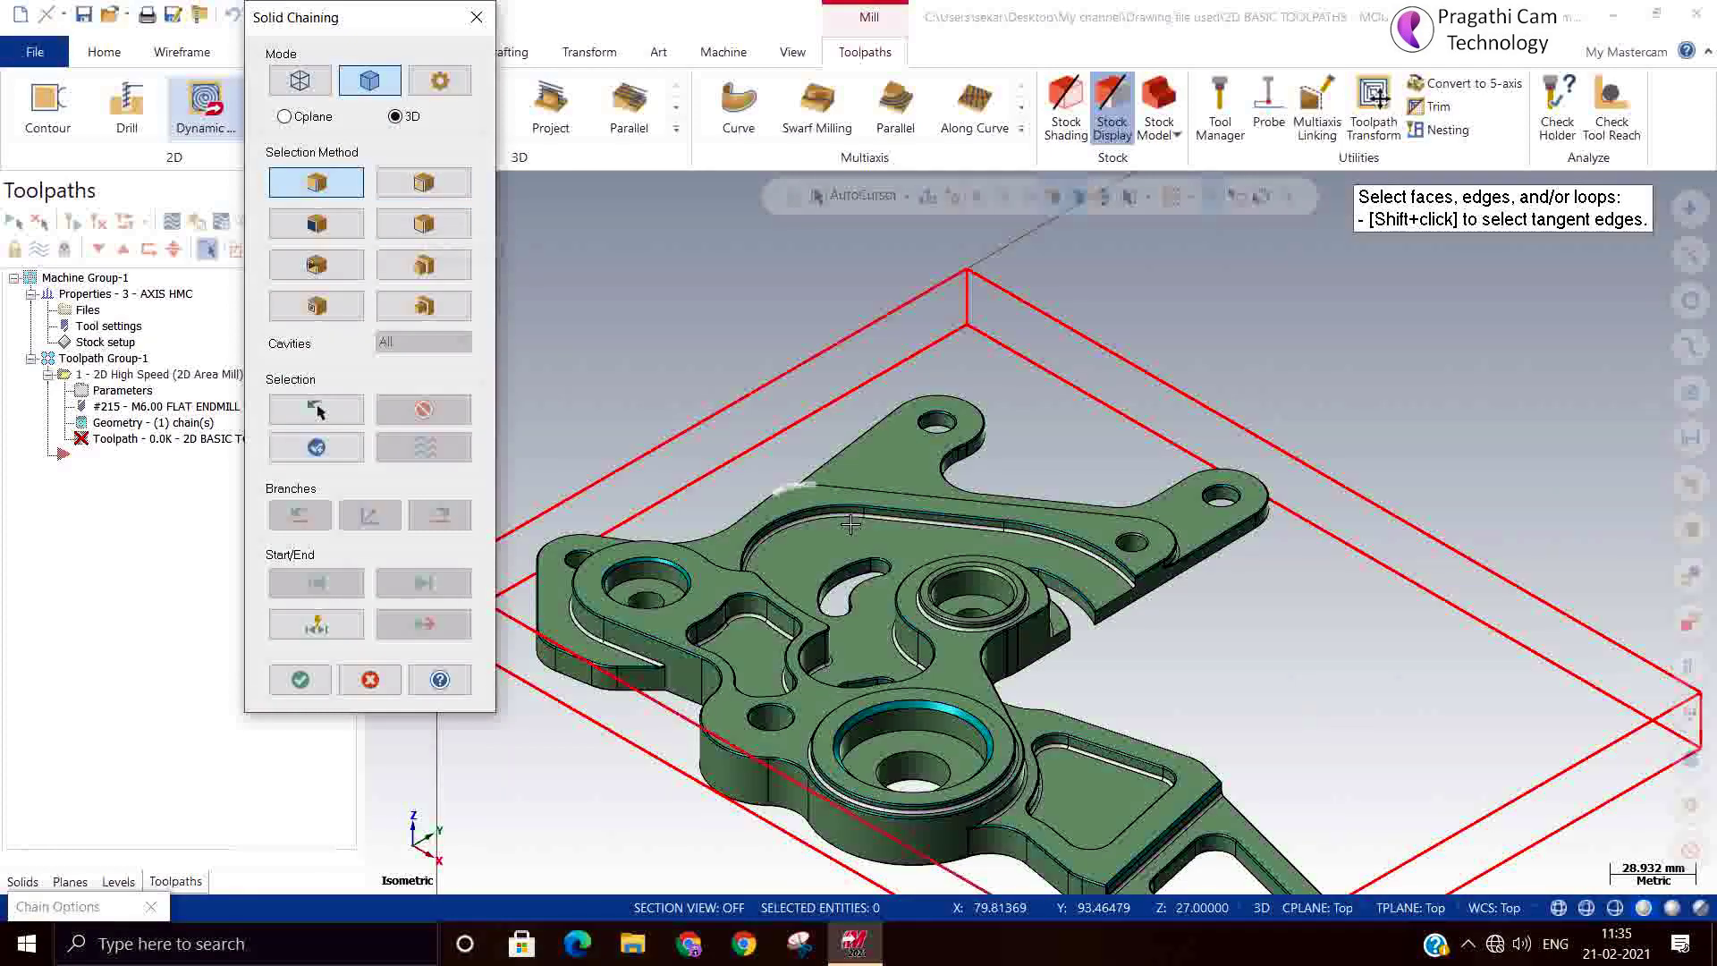
pyautogui.click(1116, 586)
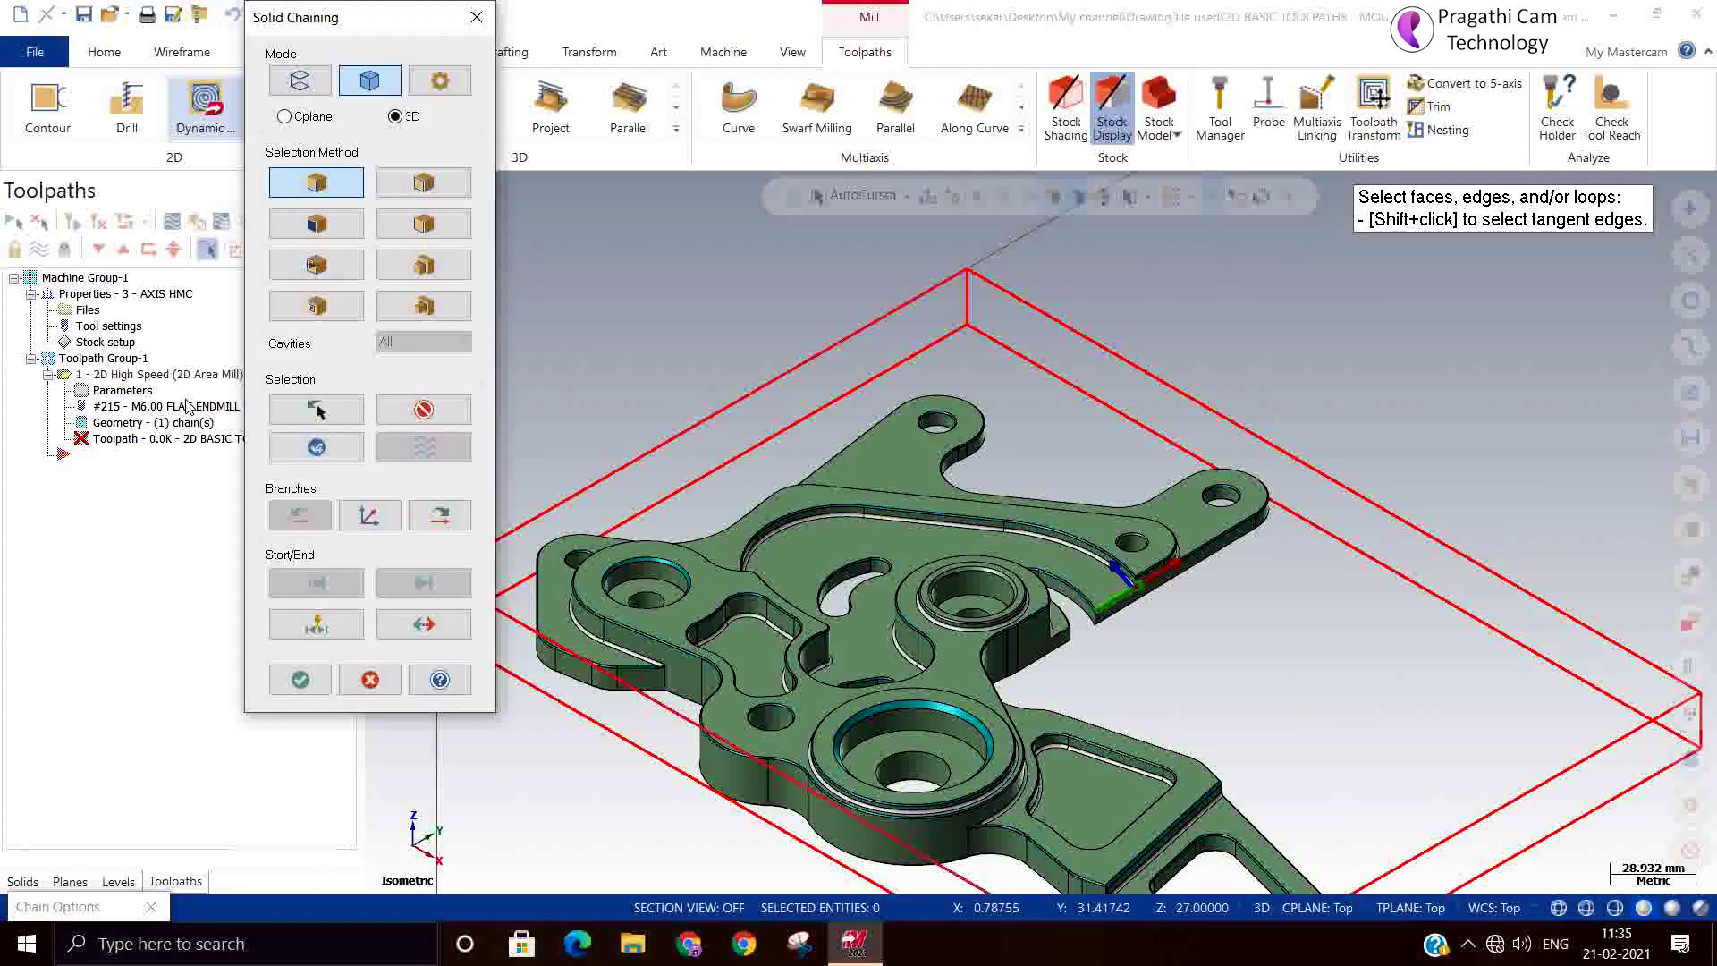
pyautogui.click(300, 680)
pyautogui.press('Return')
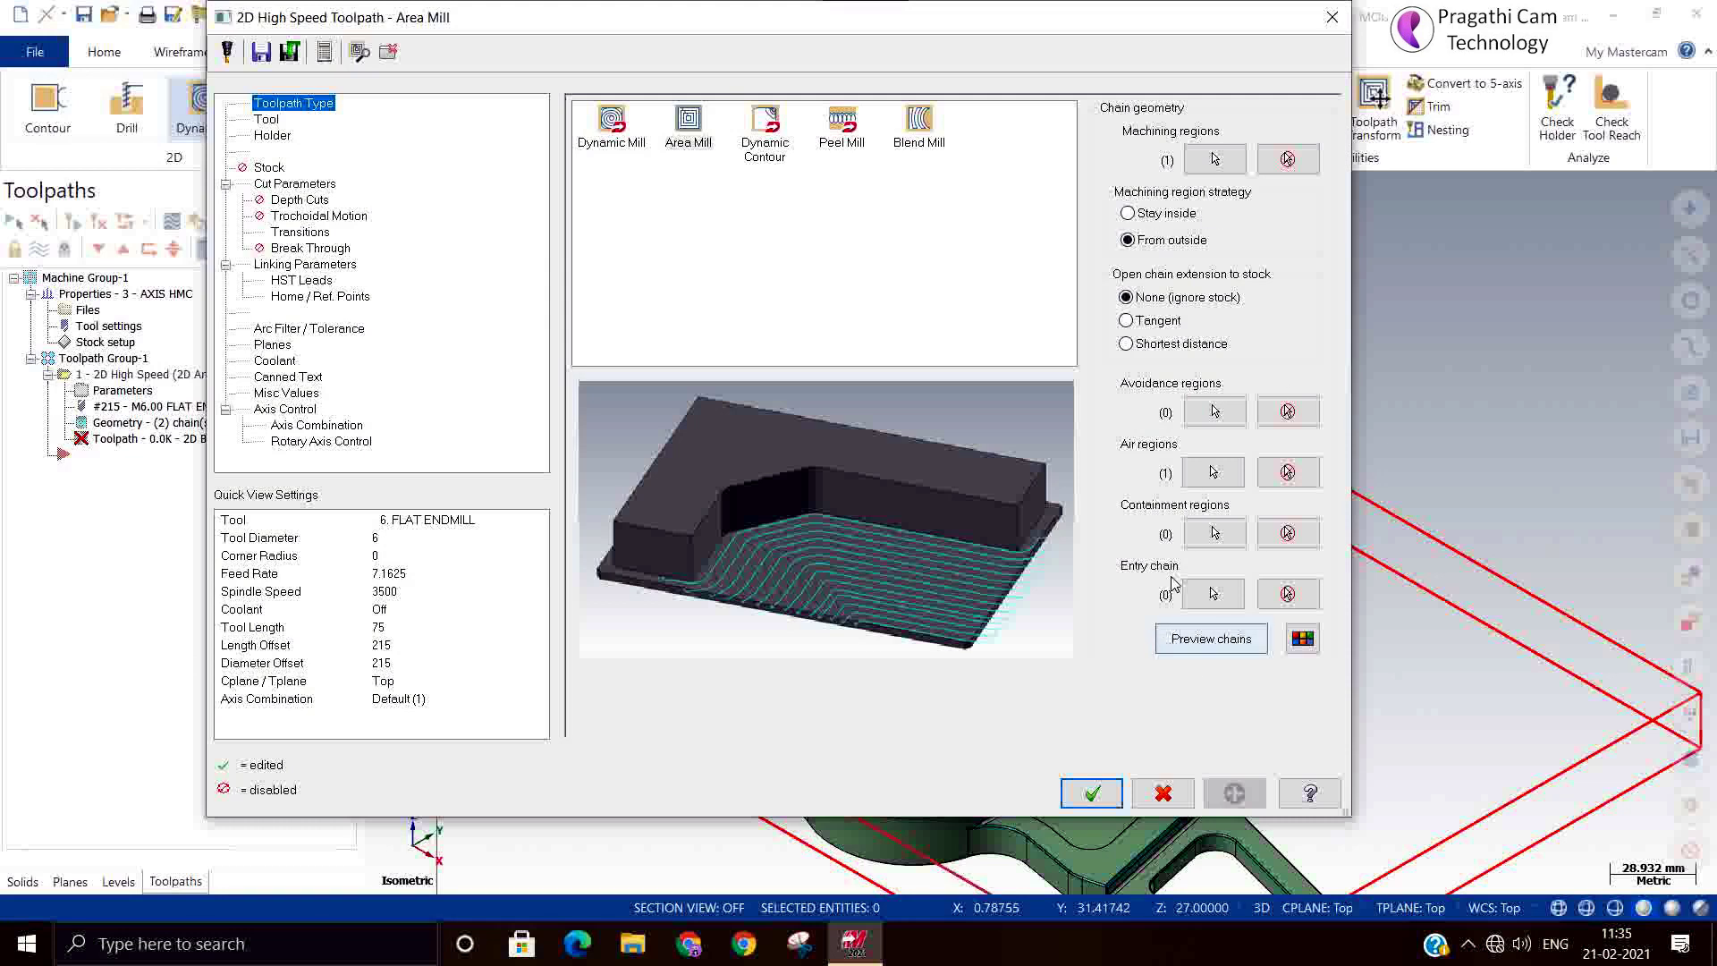
# Go to Cut Parameters and keep Climb as the cutting method
pyautogui.click(266, 121)
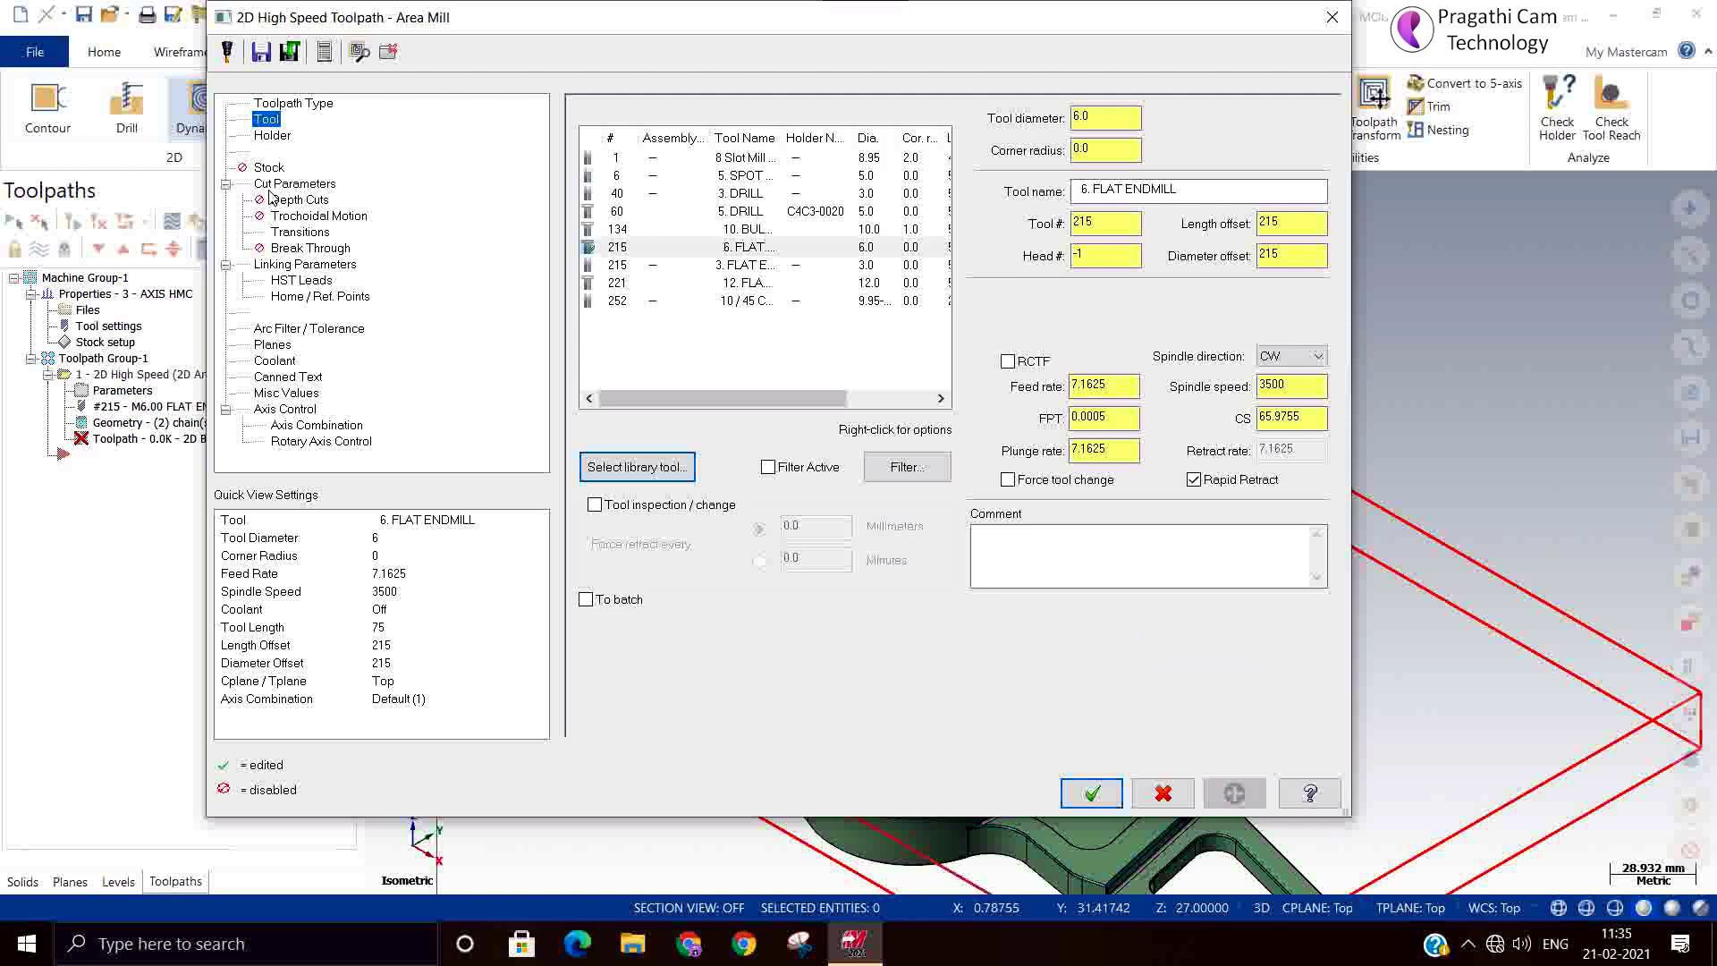
pyautogui.click(271, 186)
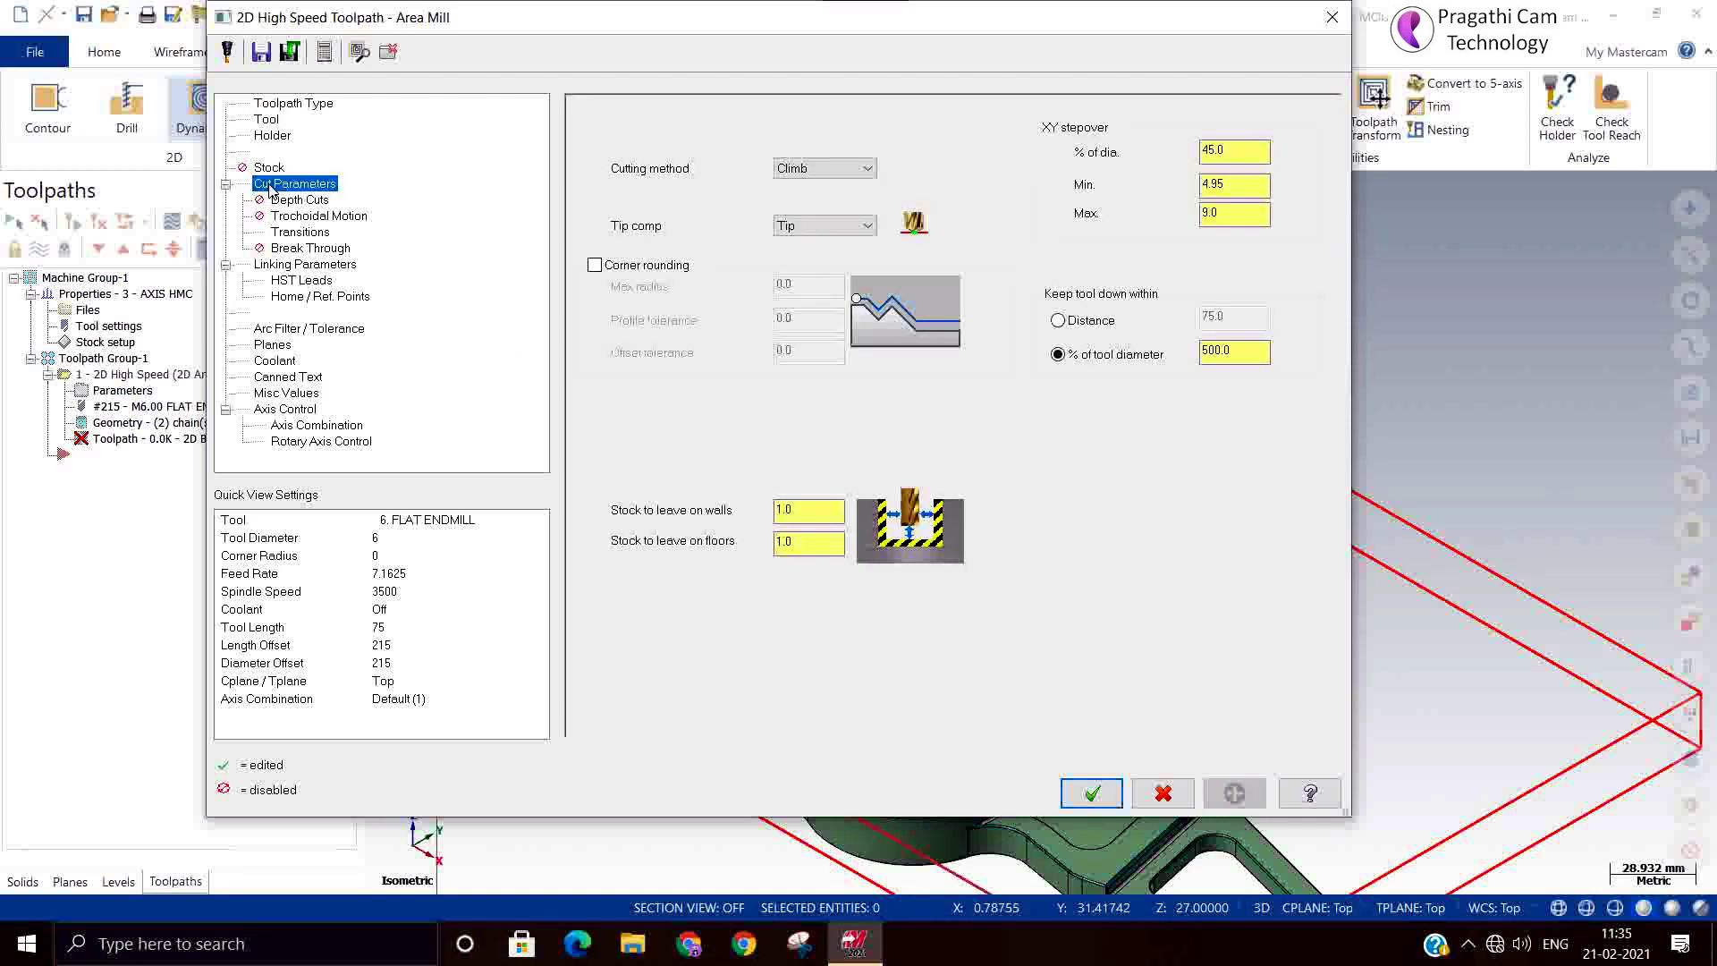
pyautogui.click(810, 169)
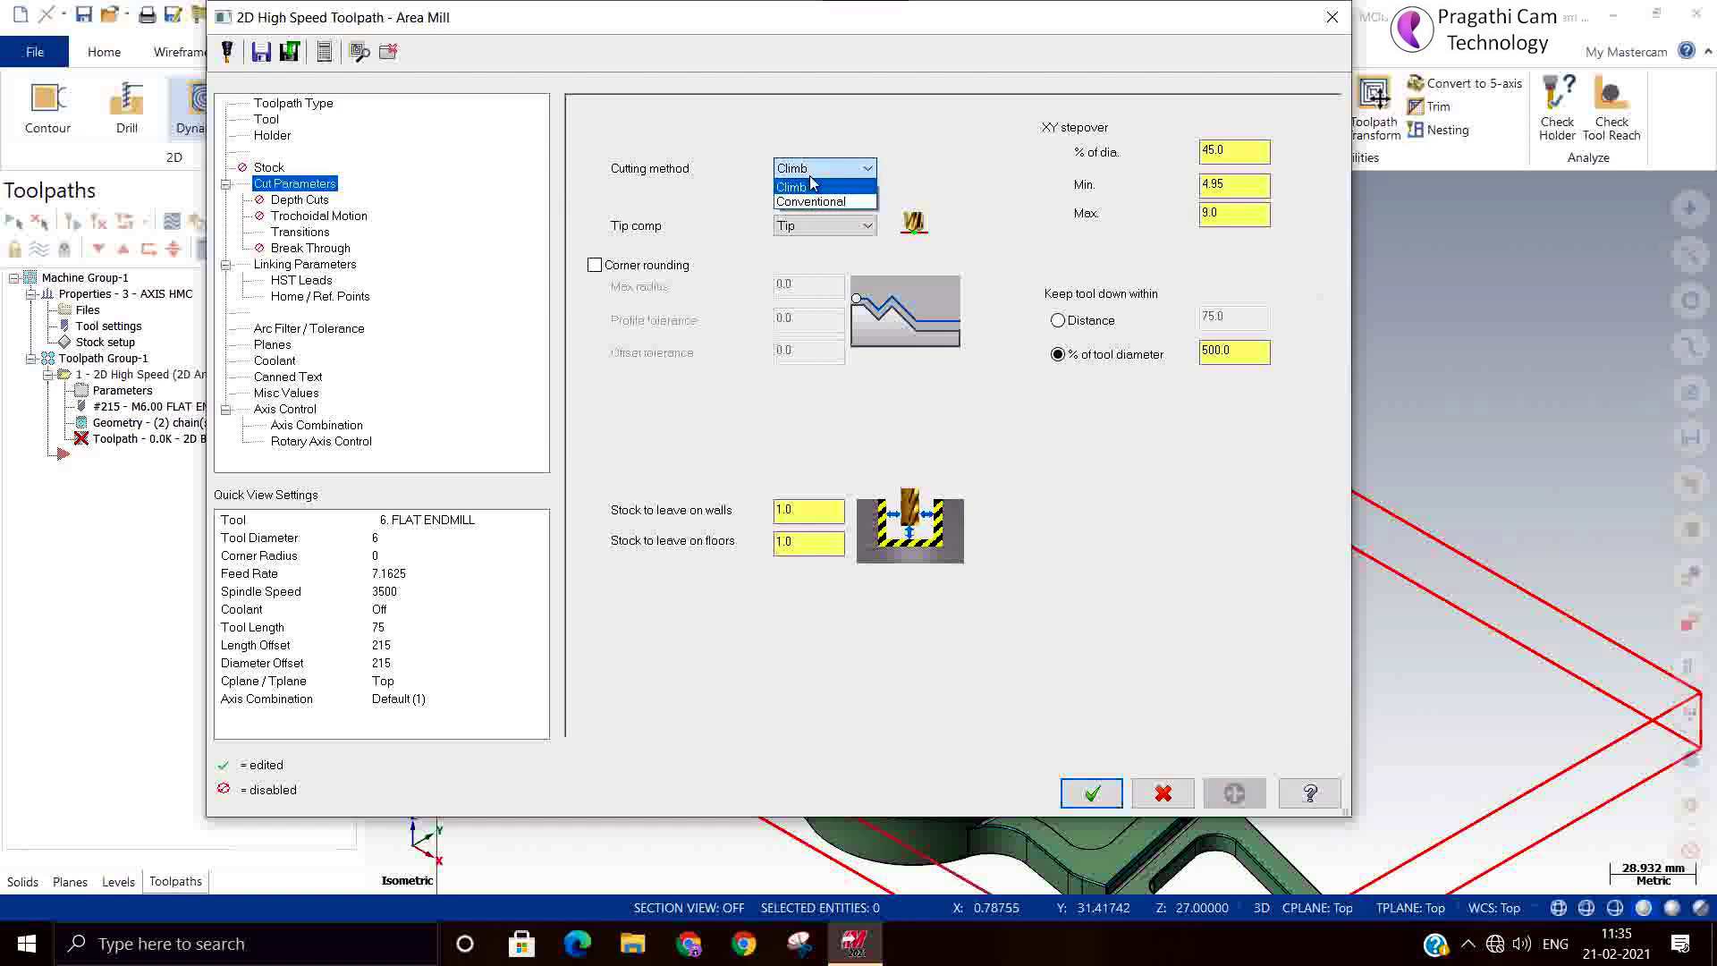
pyautogui.click(814, 186)
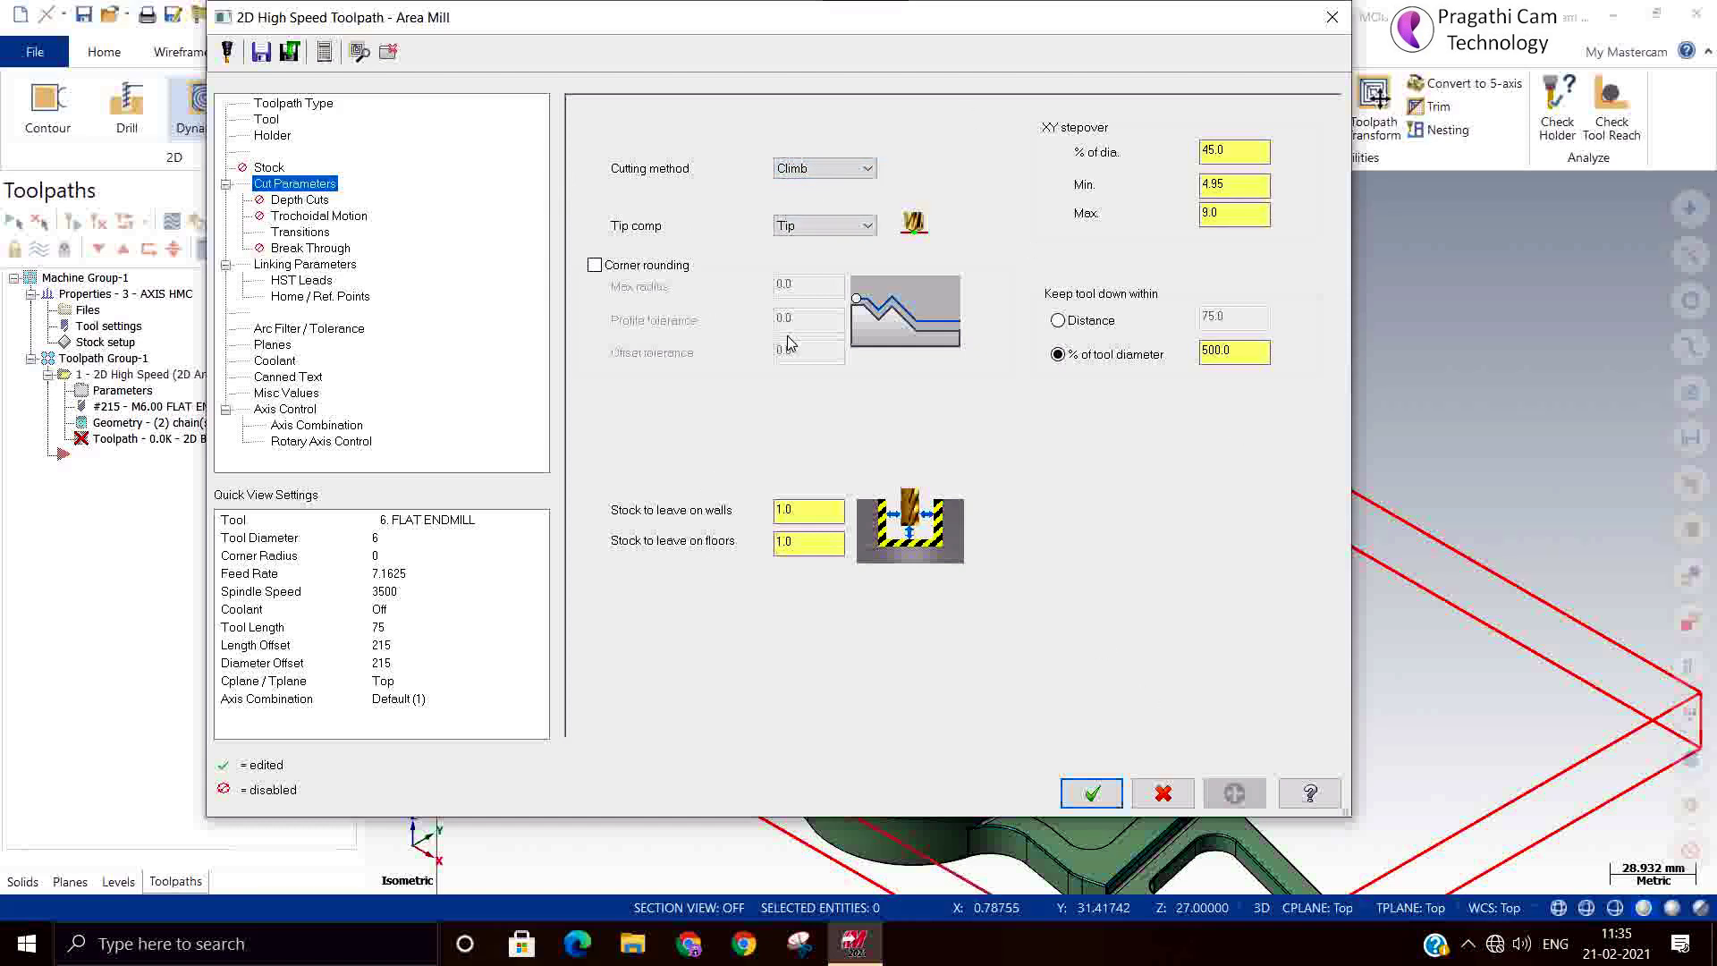
pyautogui.click(824, 169)
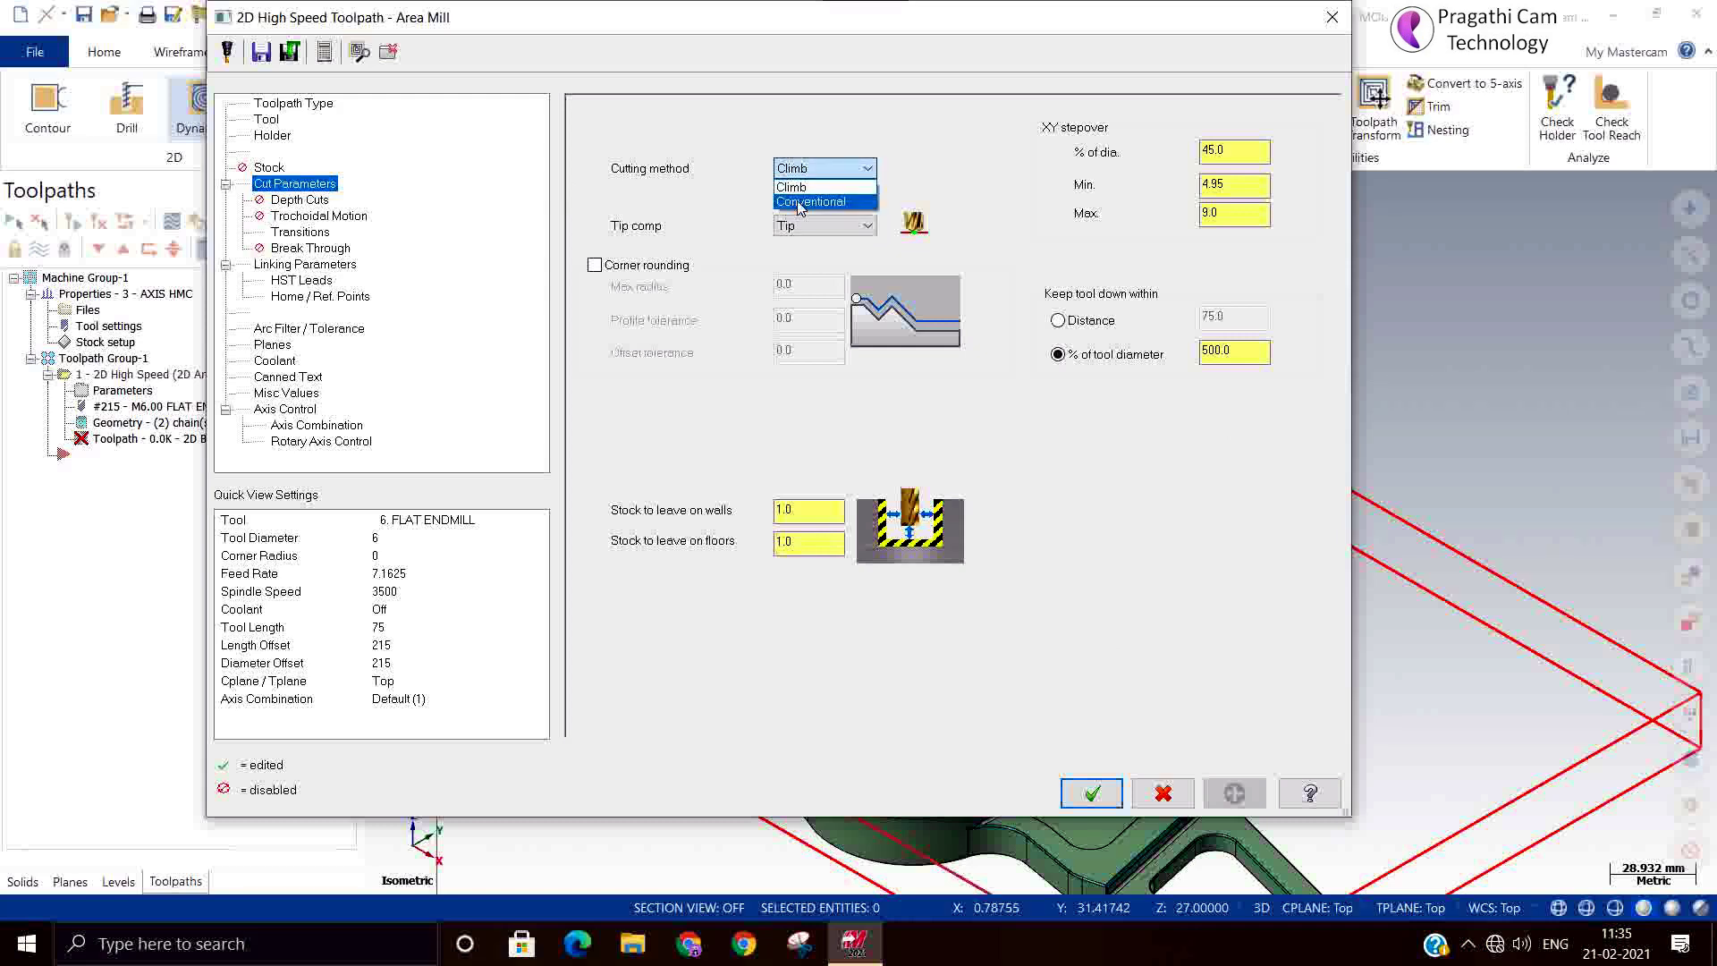
pyautogui.click(796, 187)
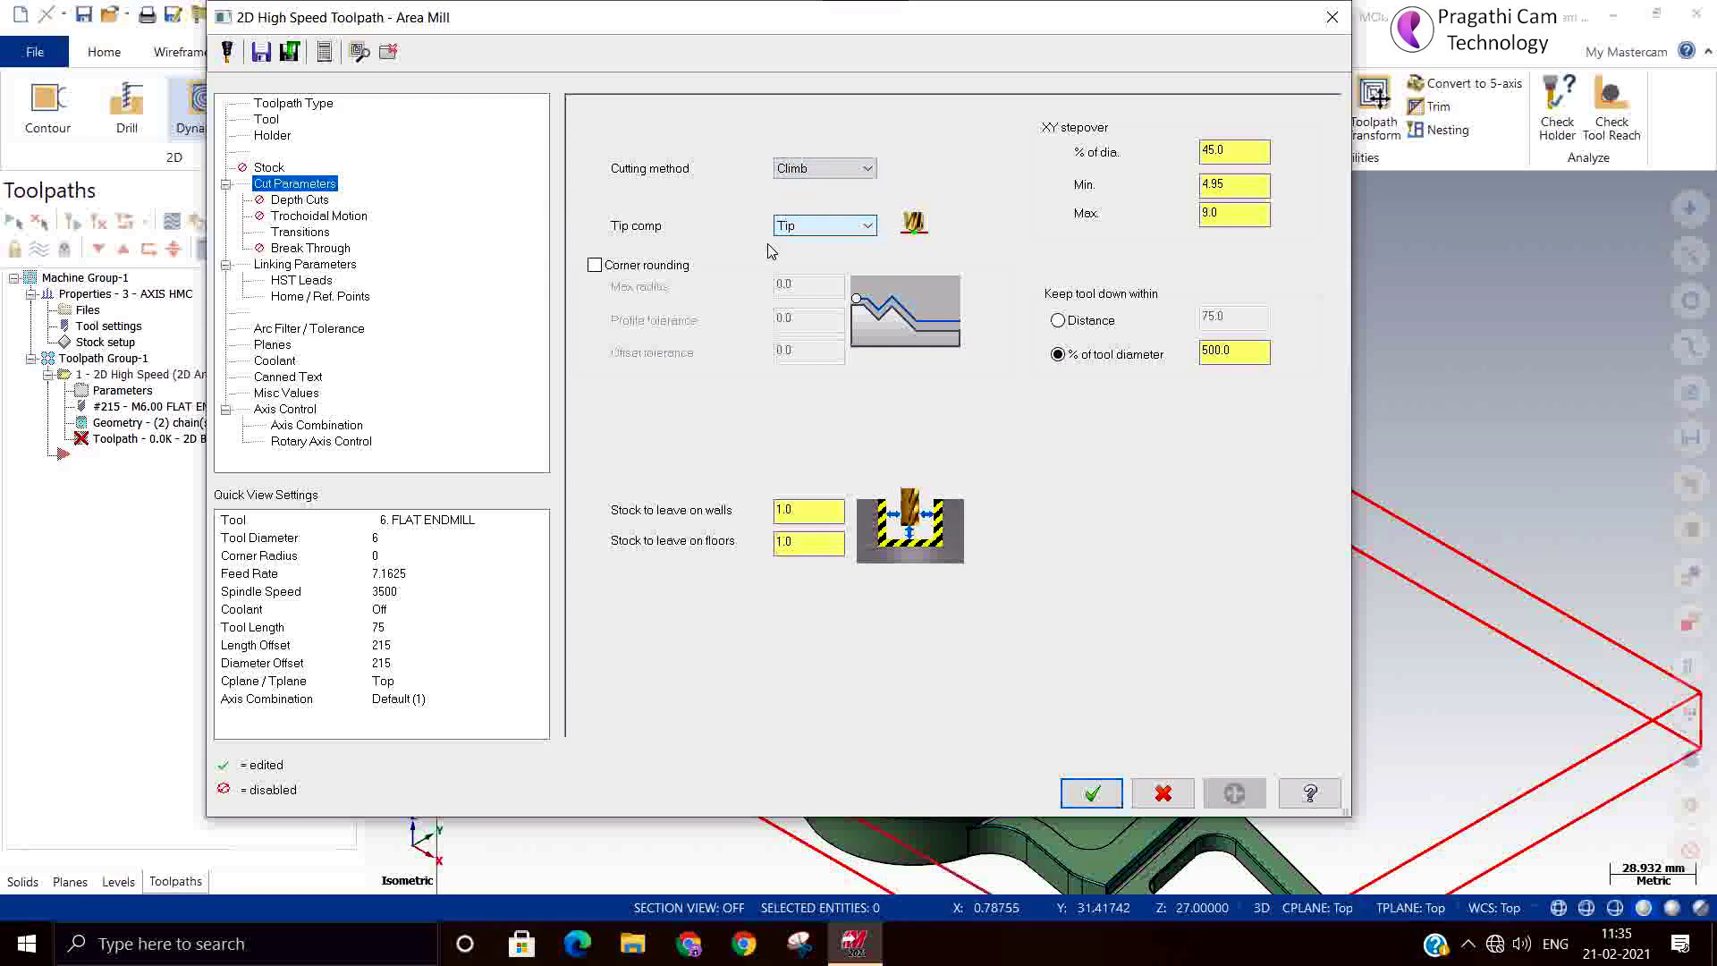
# Turn on corner rounding with max radius 2 and profile and offset tolerances of 0.01
pyautogui.click(594, 264)
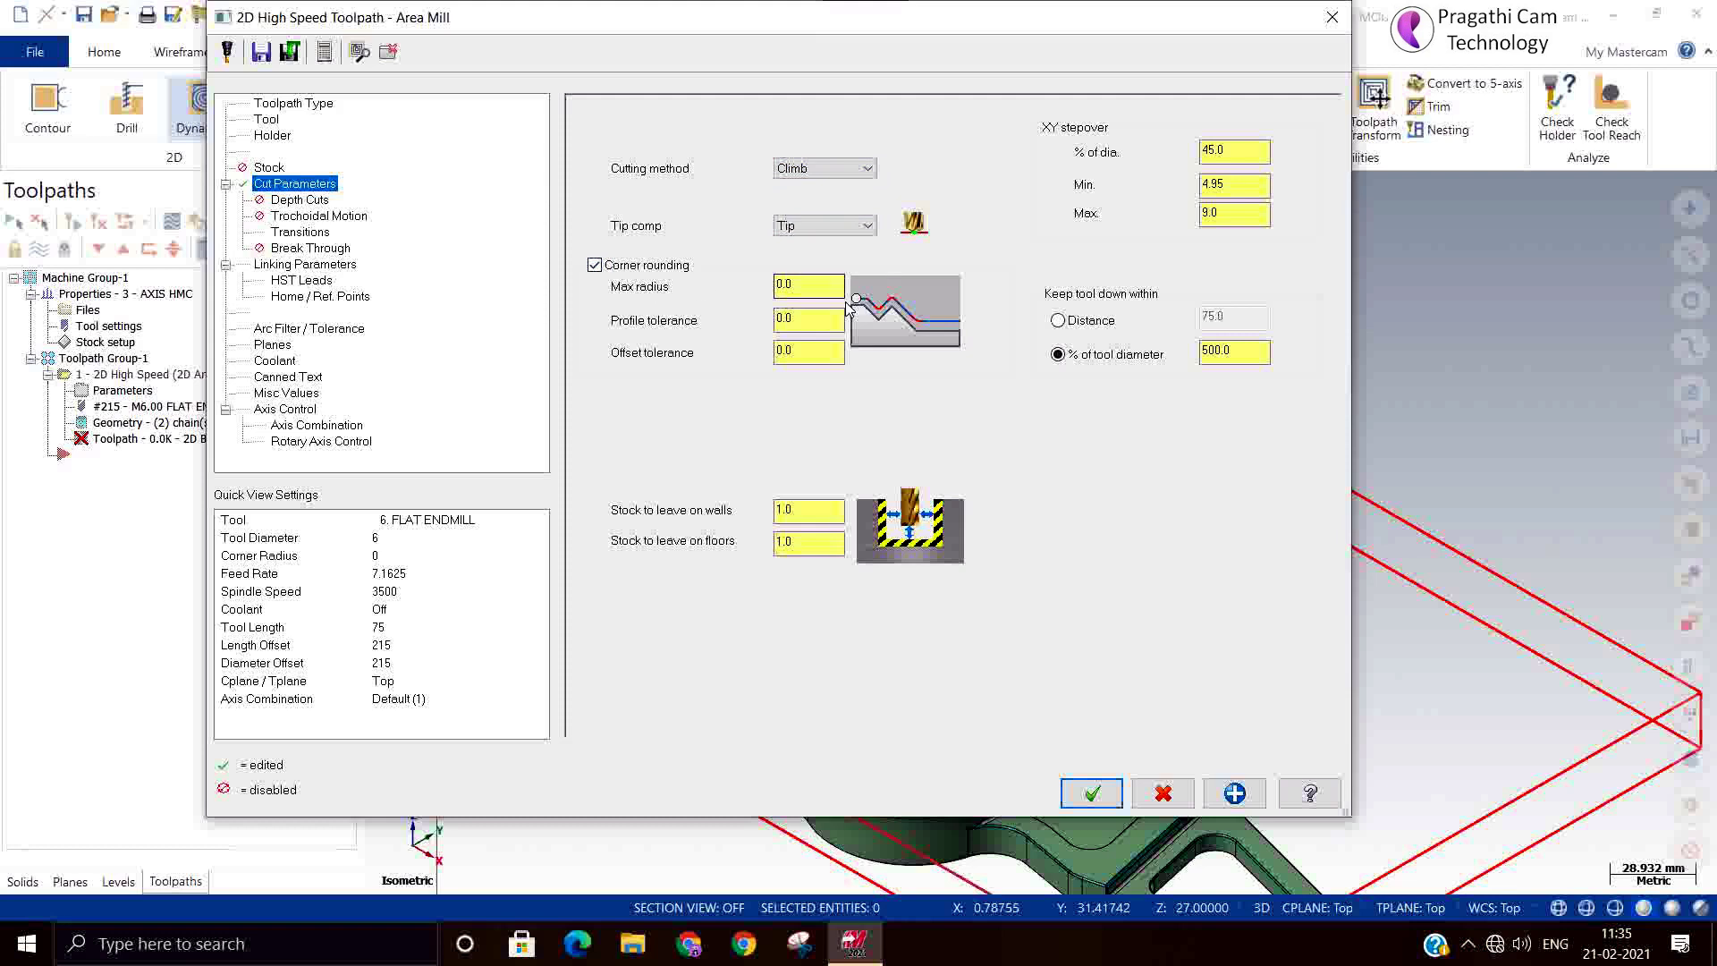
pyautogui.click(800, 287)
pyautogui.doubleClick(800, 286)
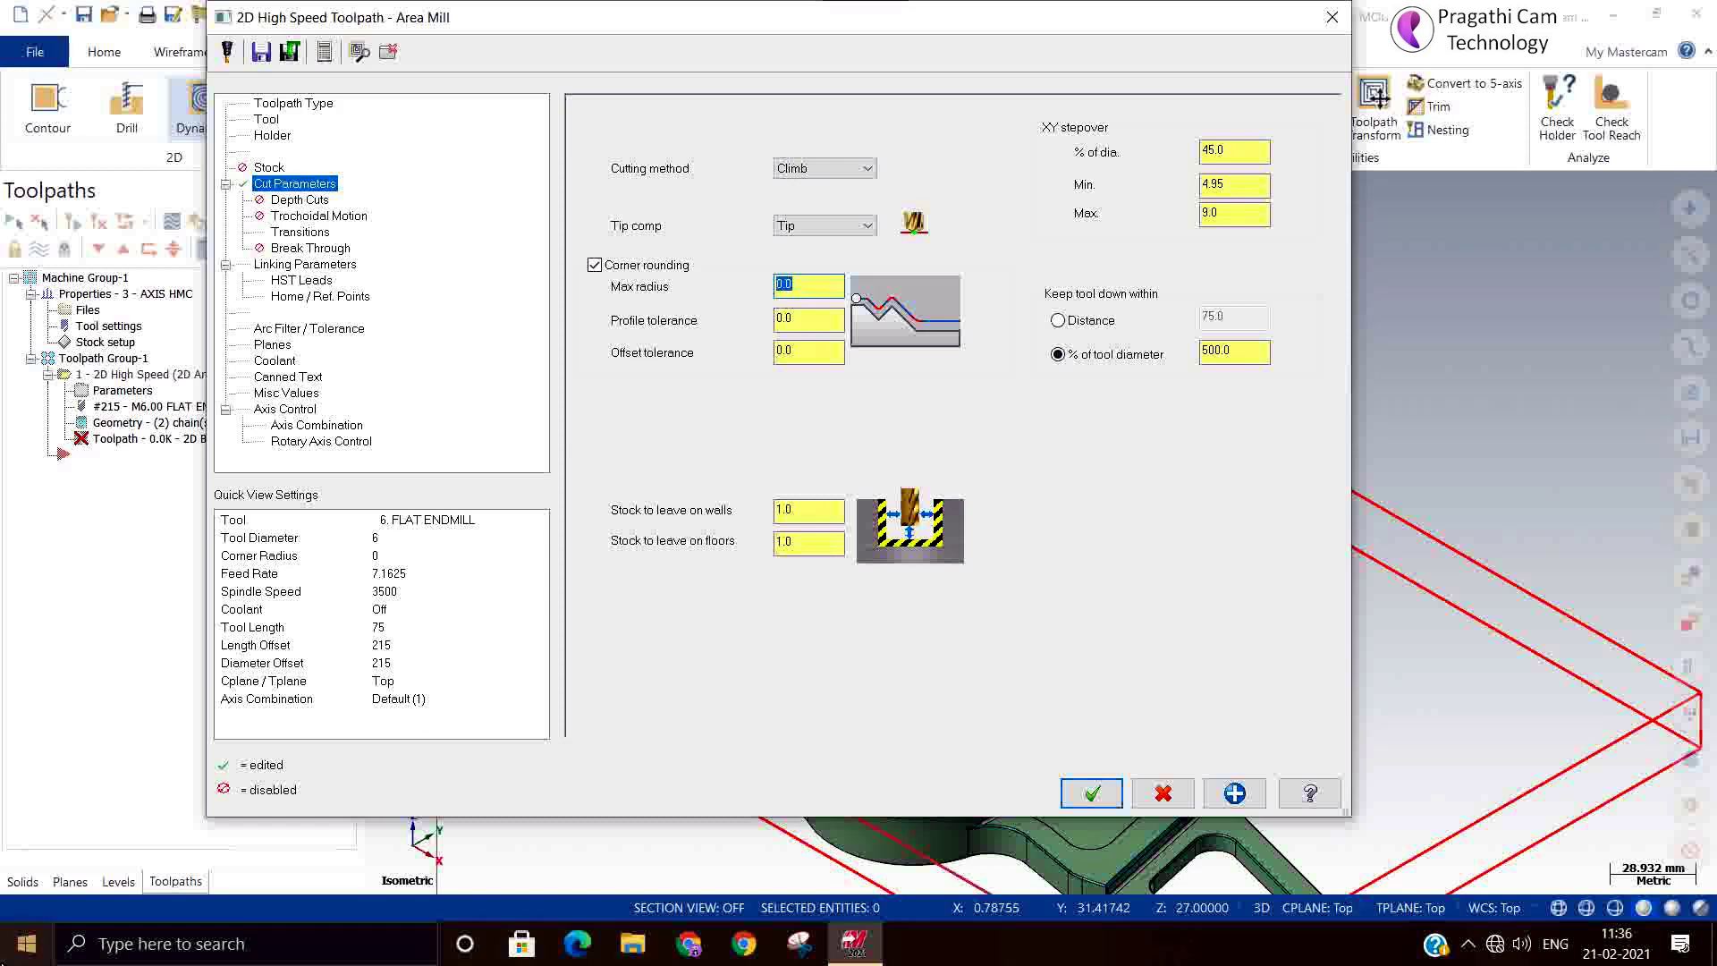
pyautogui.write('2')
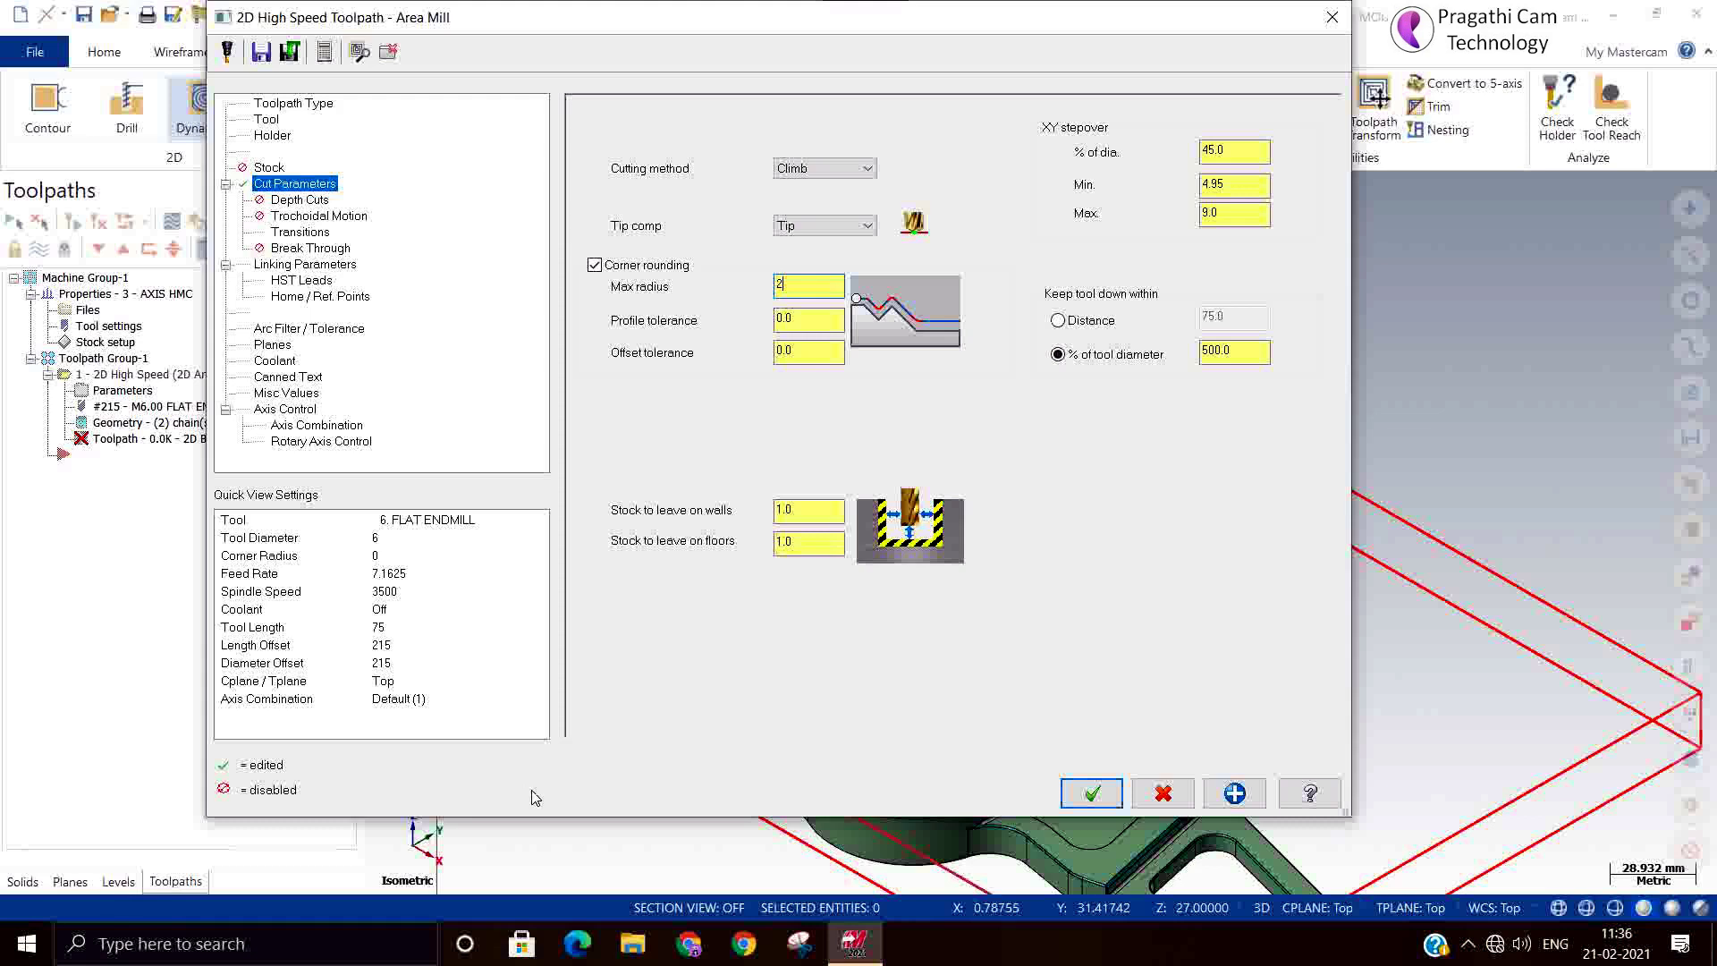
pyautogui.press('Tab')
pyautogui.click(822, 310)
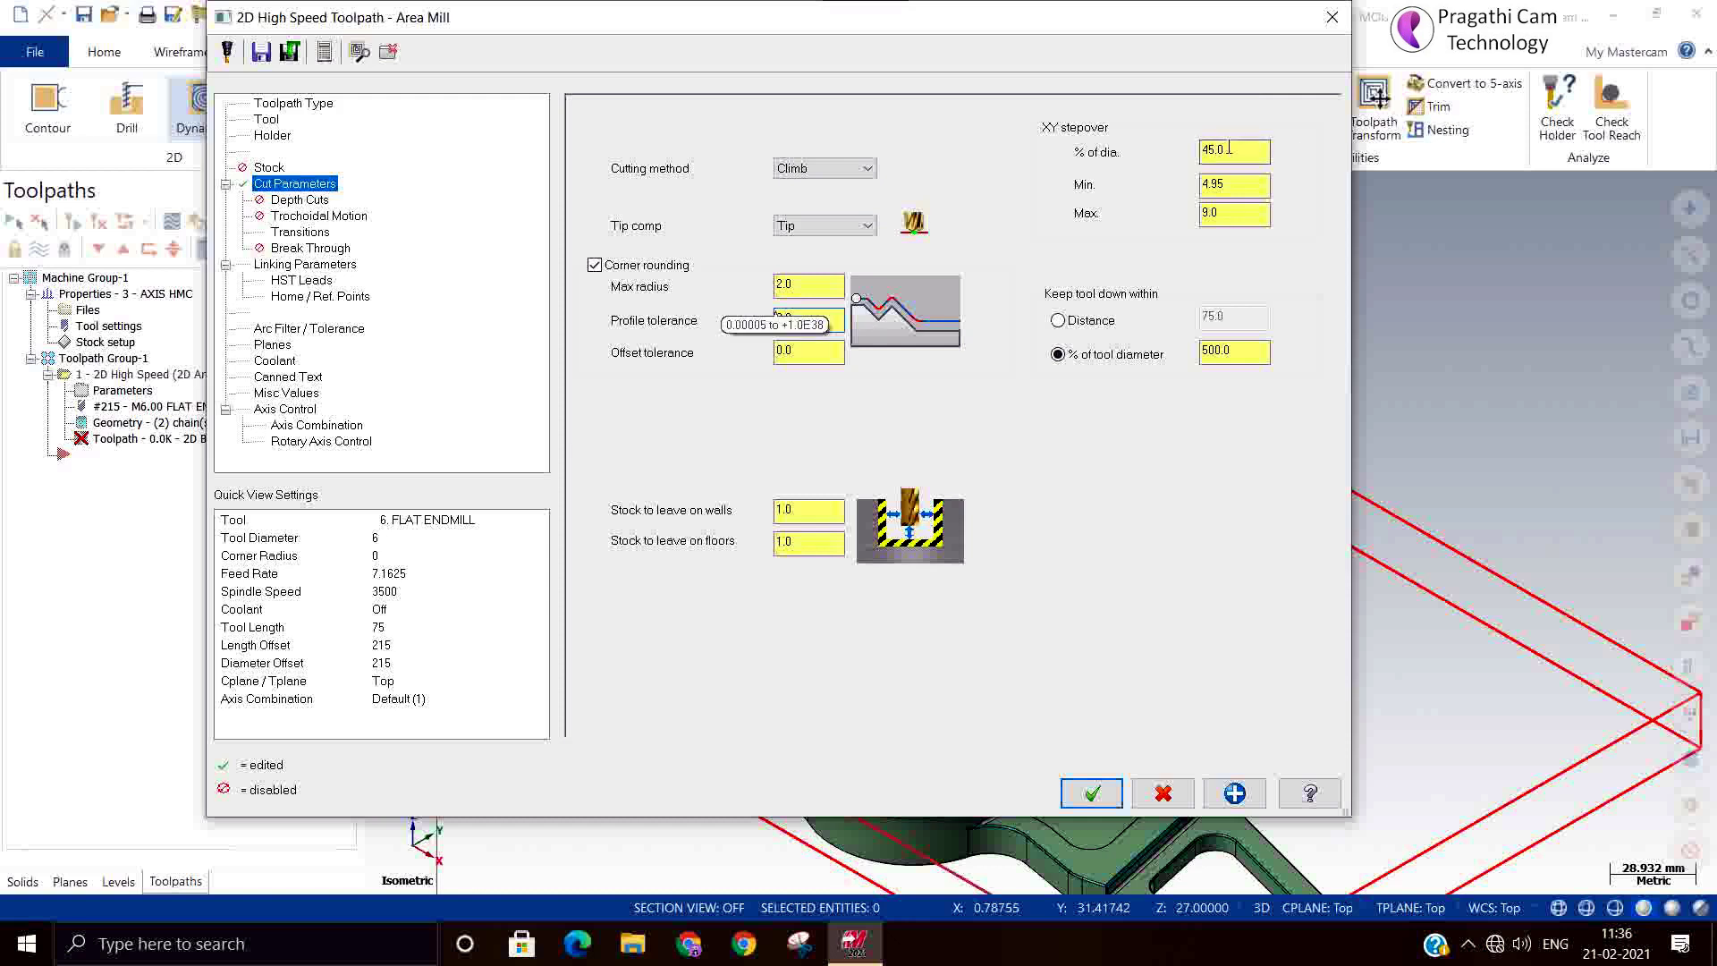
pyautogui.click(822, 316)
pyautogui.write('1')
pyautogui.click(821, 346)
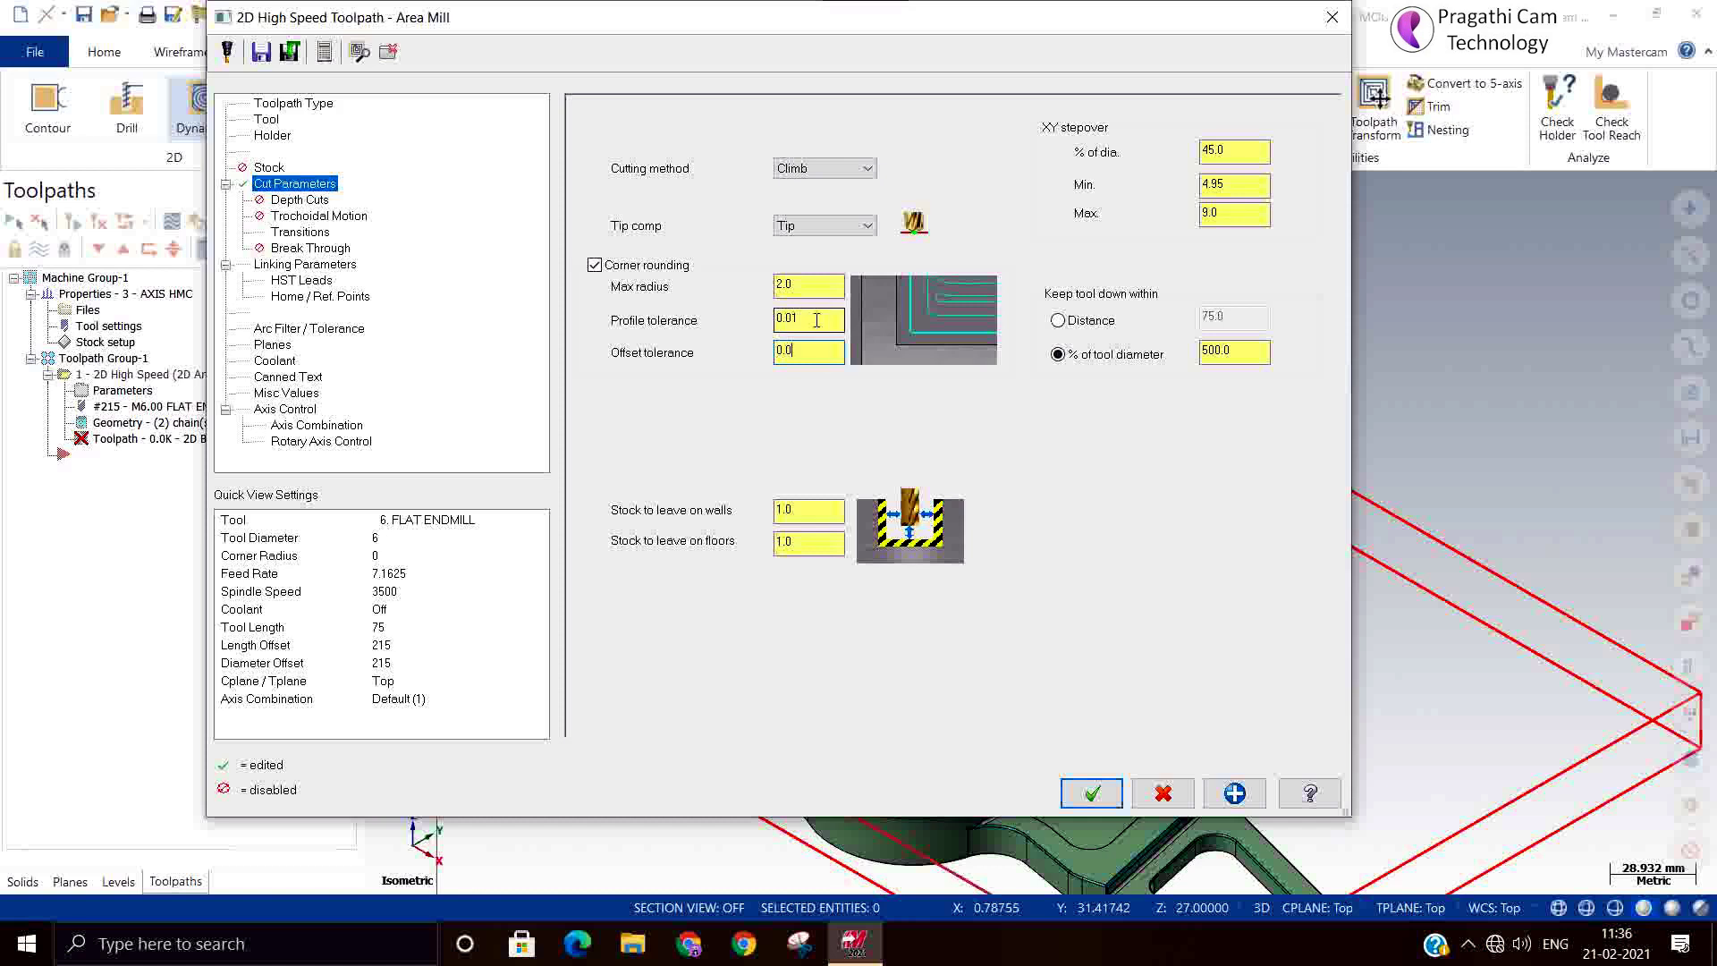
pyautogui.doubleClick(817, 349)
pyautogui.click(811, 348)
pyautogui.write('1')
# Change the XY stepover percentage of diameter and set stock on walls to 0
pyautogui.click(1229, 150)
pyautogui.doubleClick(1228, 150)
pyautogui.write('50')
pyautogui.press('Return')
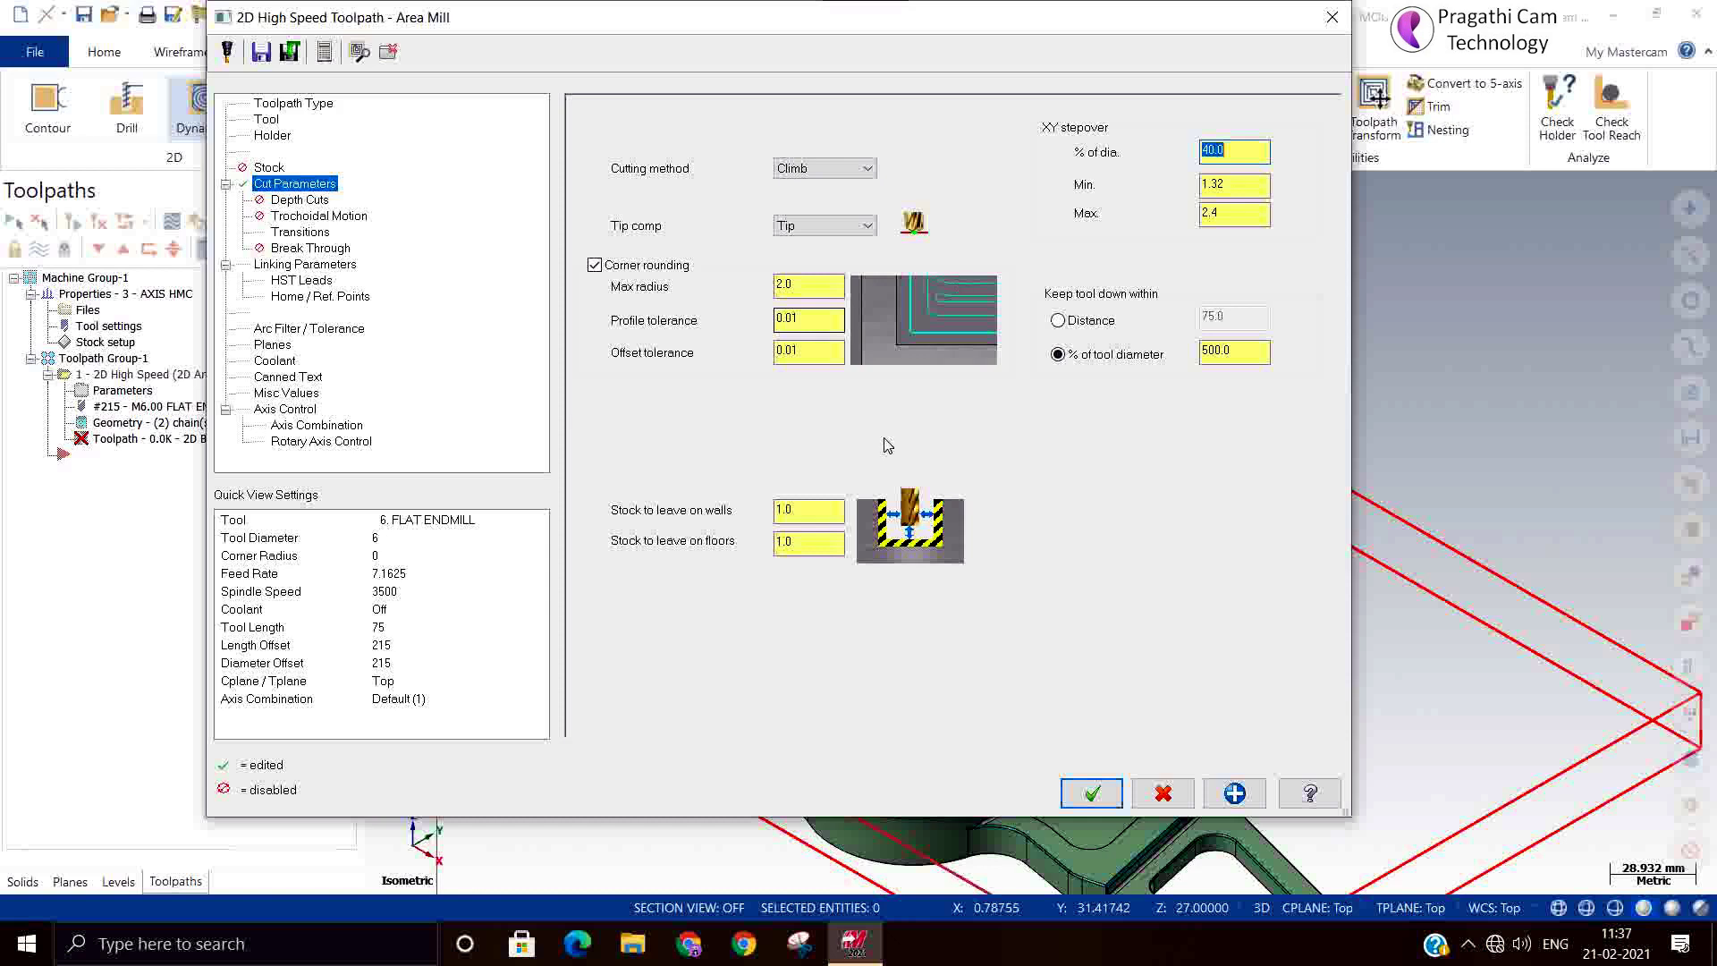
pyautogui.click(807, 510)
pyautogui.moveTo(808, 510); pyautogui.dragTo(646, 506)
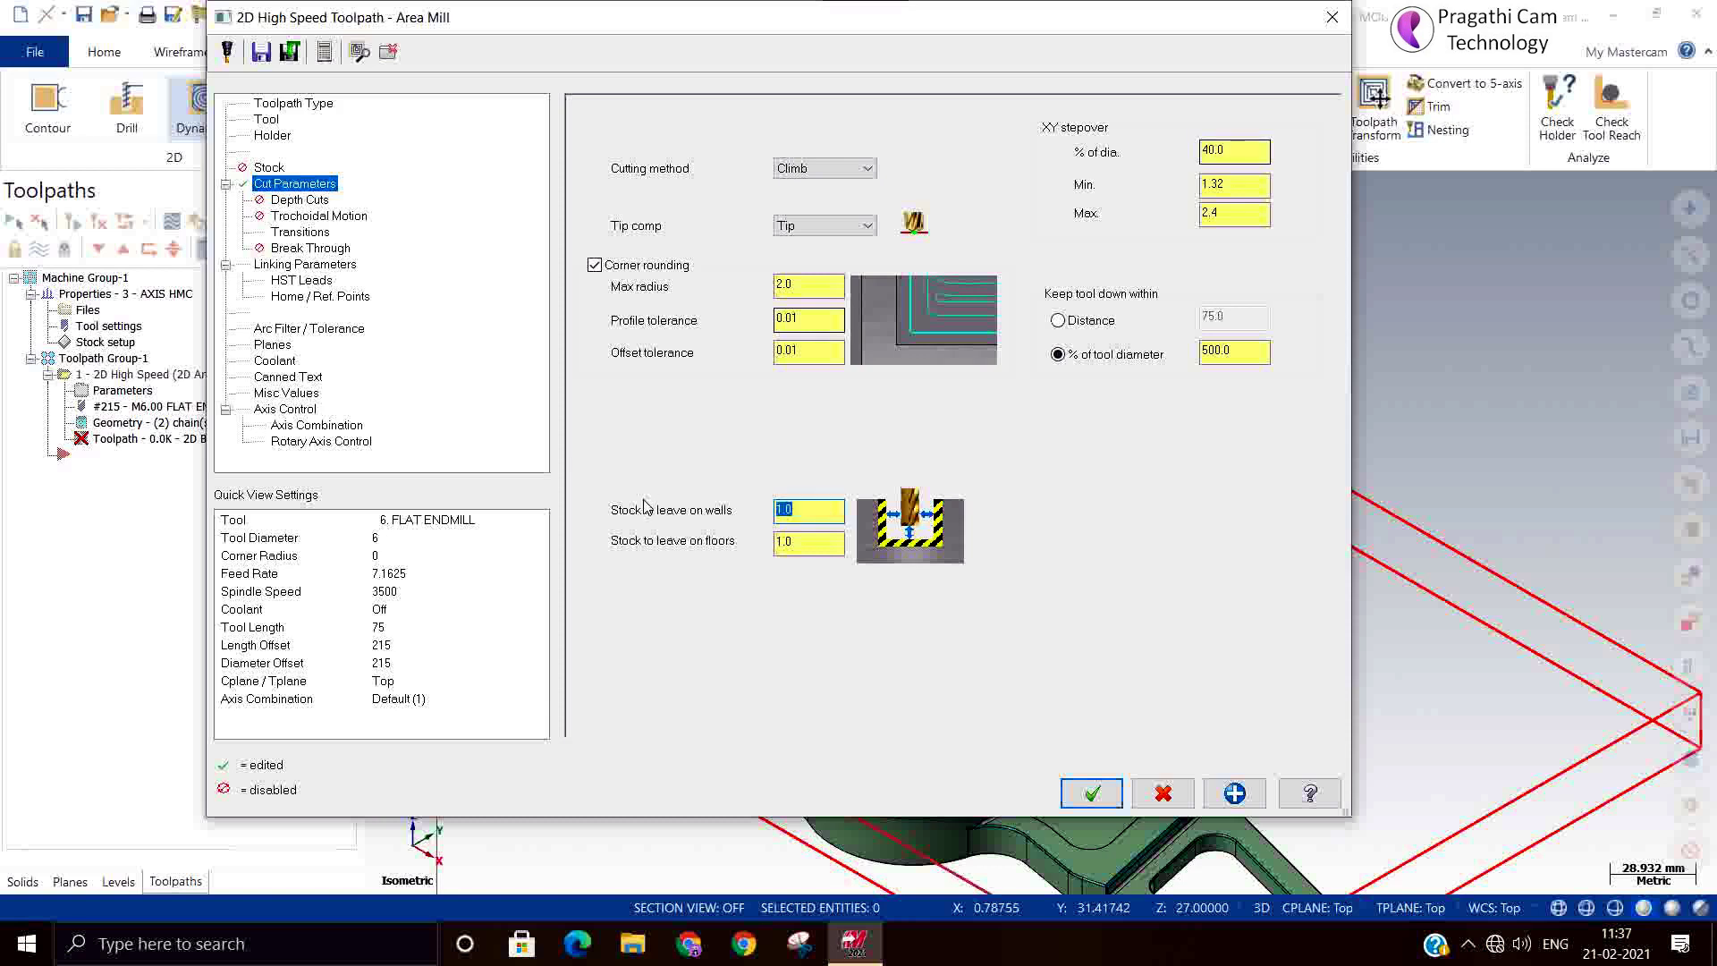
pyautogui.write('0')
pyautogui.press('Tab')
# Set floor stock to 0 and enable depth cuts with a 0.25 max rough step
pyautogui.write('0')
pyautogui.click(304, 199)
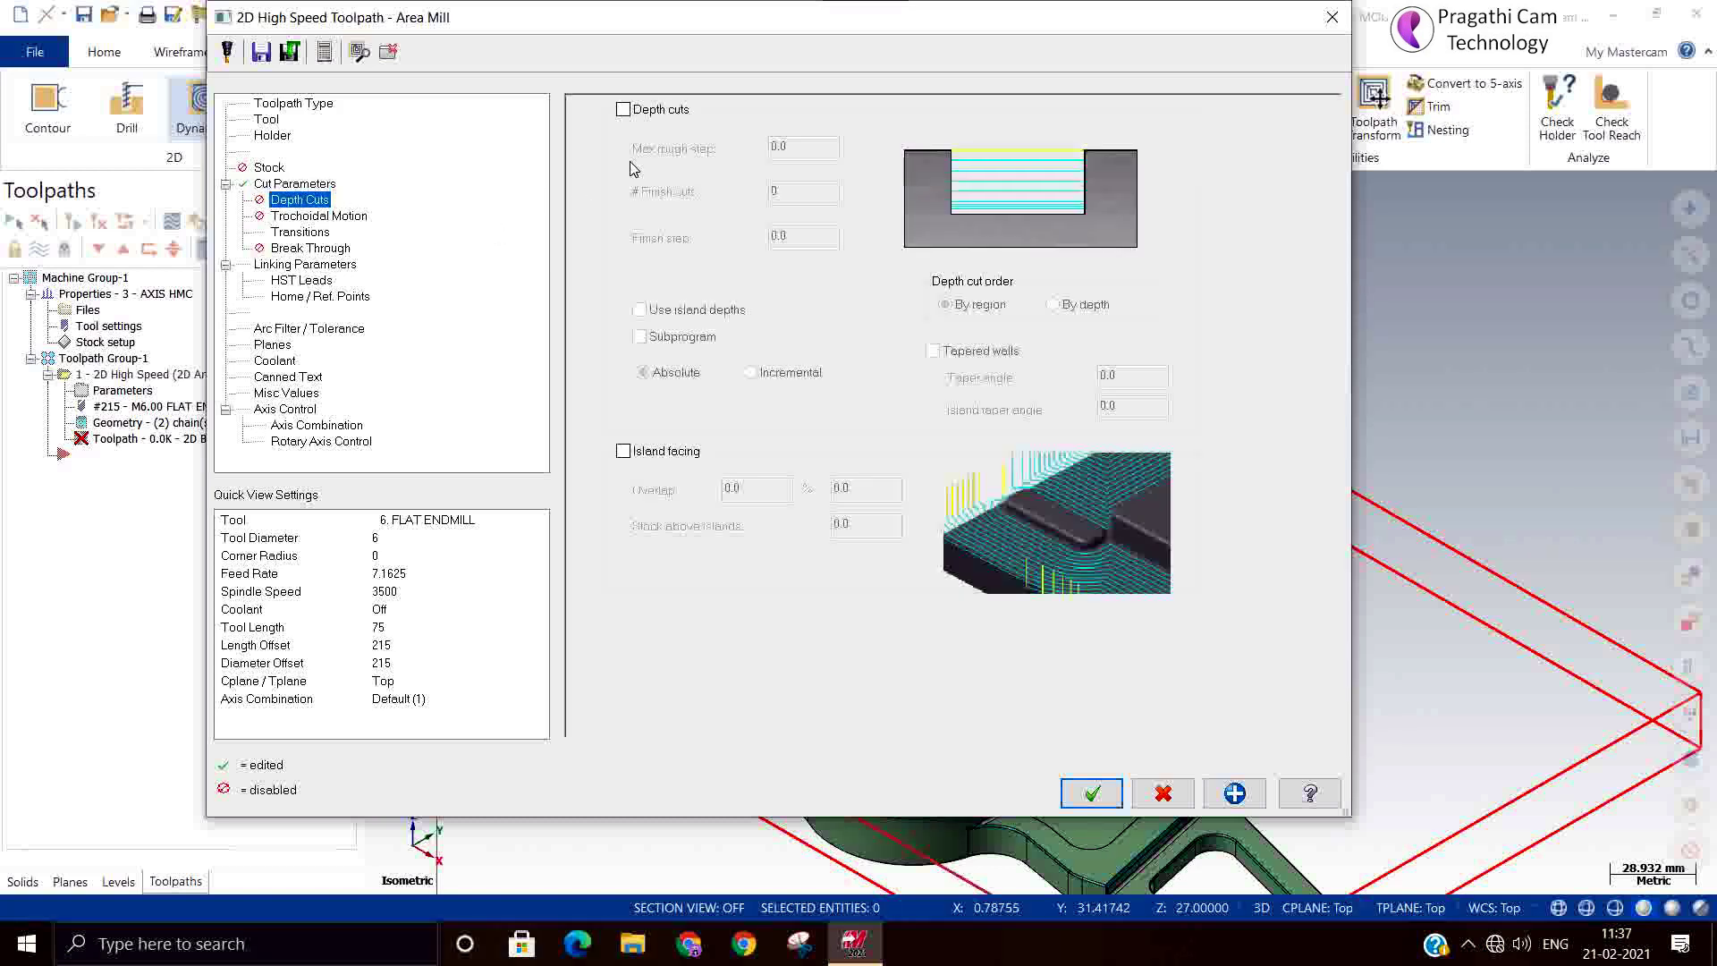
pyautogui.click(640, 111)
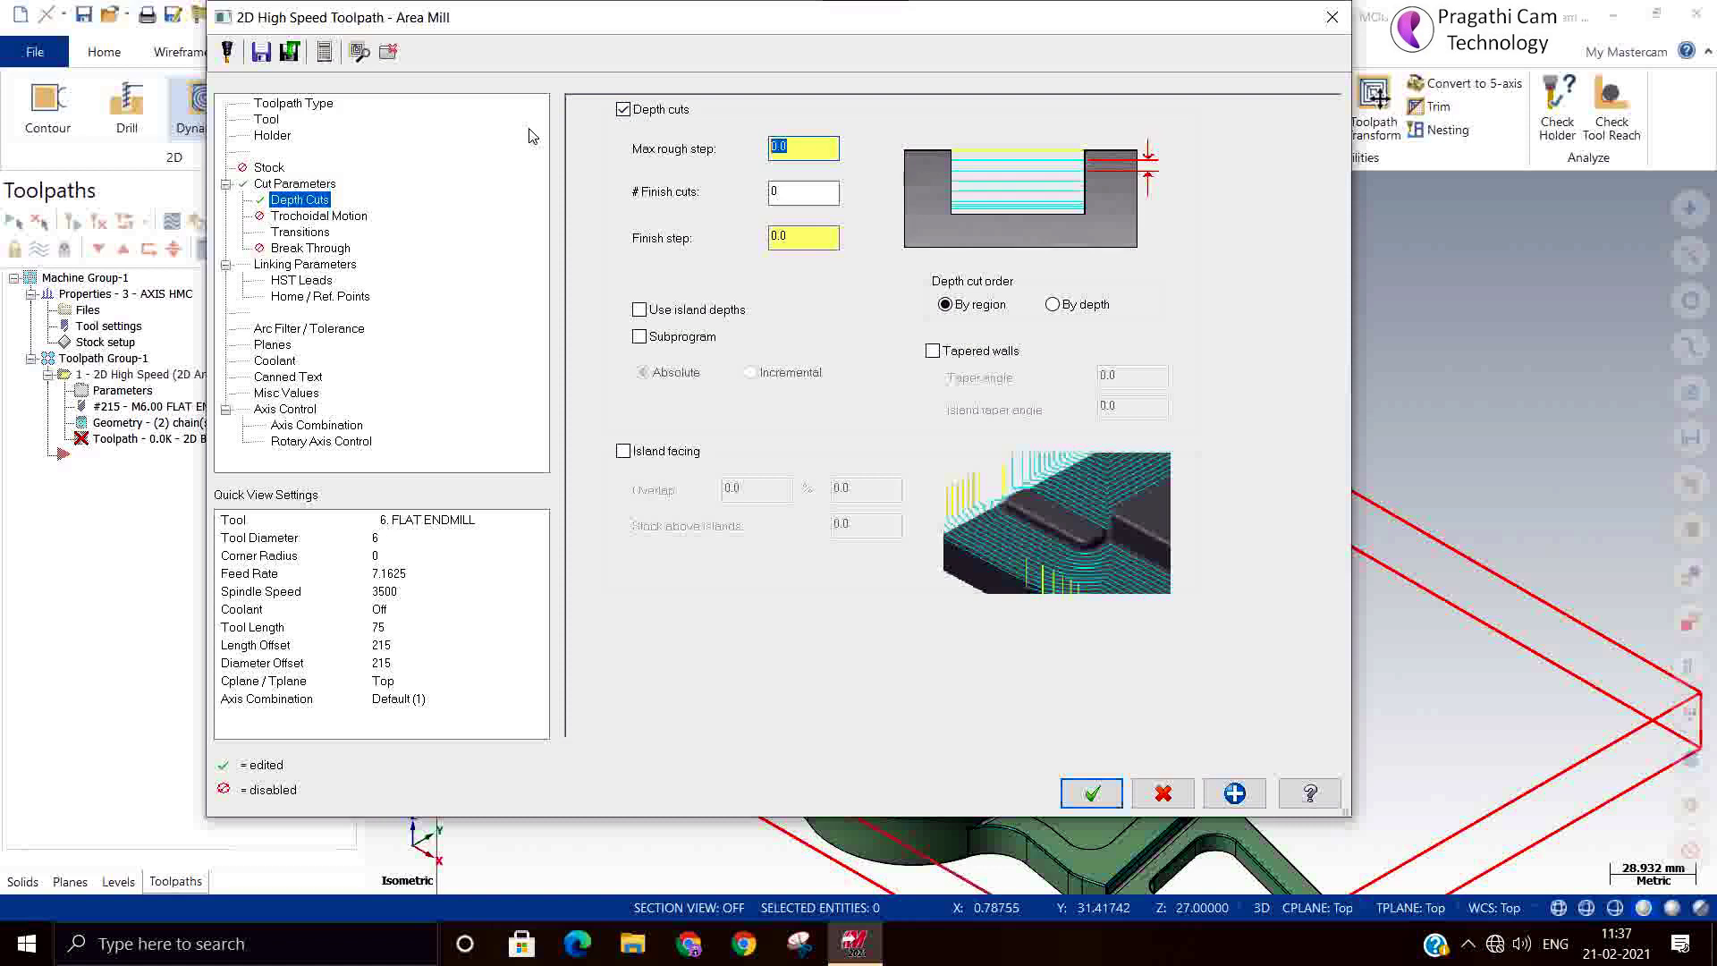
pyautogui.write('0.25')
# Switch trochoidal motion to Minimize burial
pyautogui.click(358, 217)
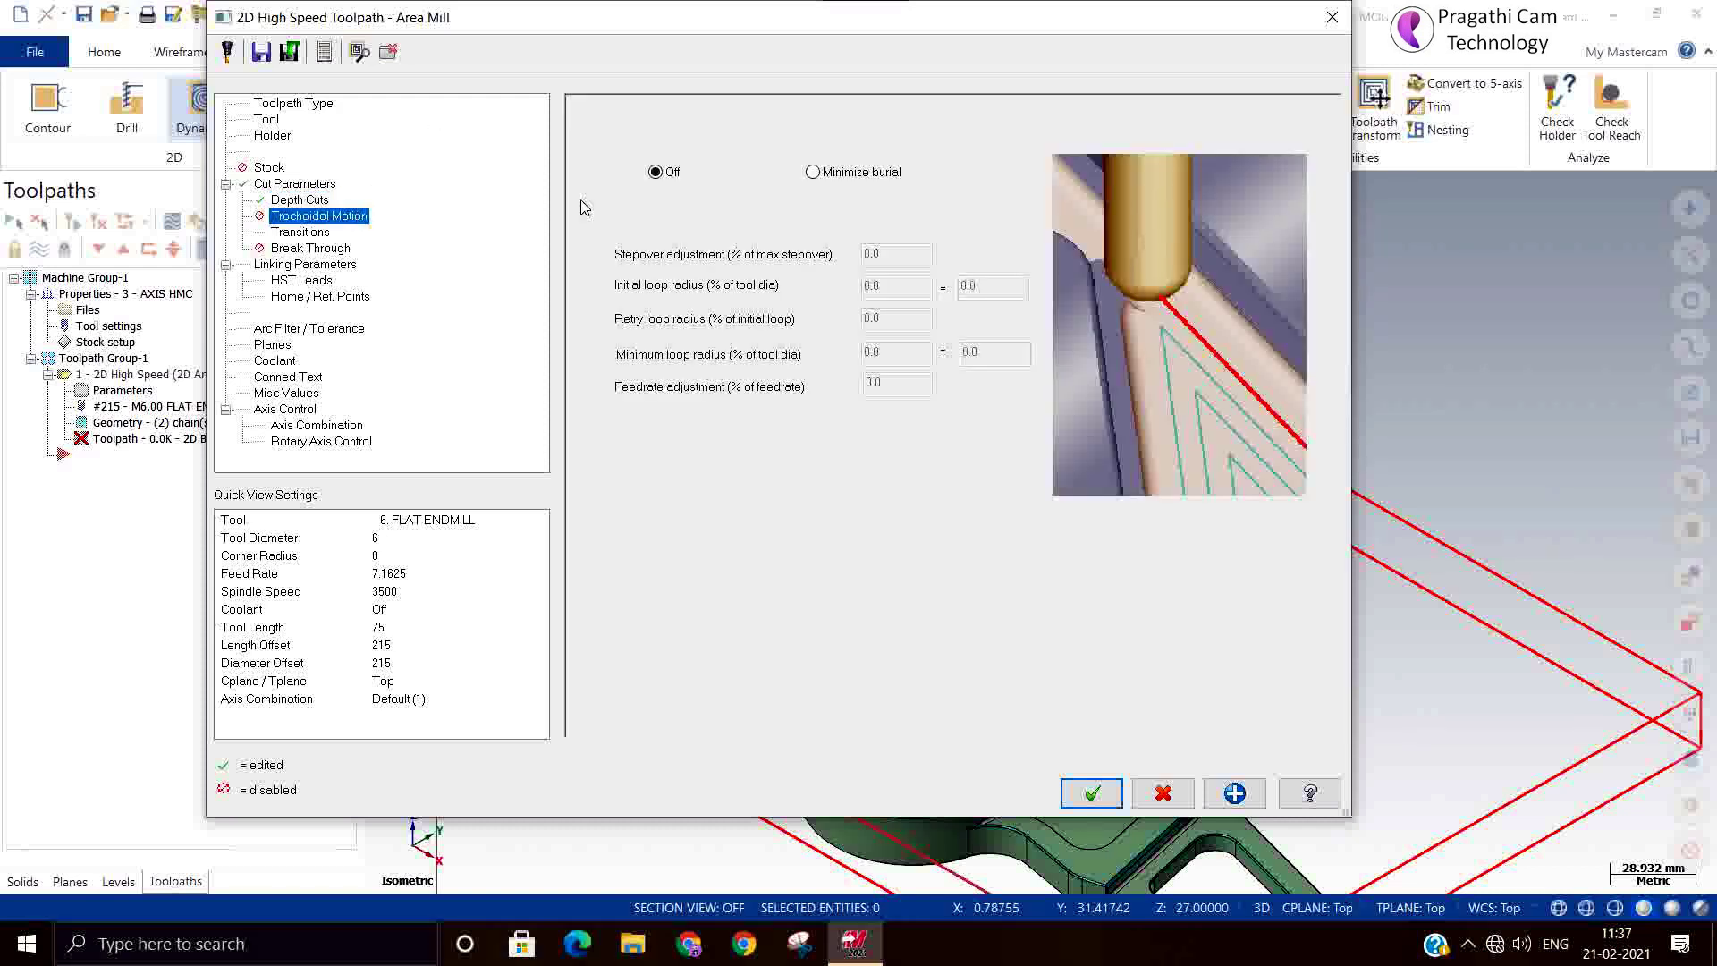
pyautogui.click(814, 171)
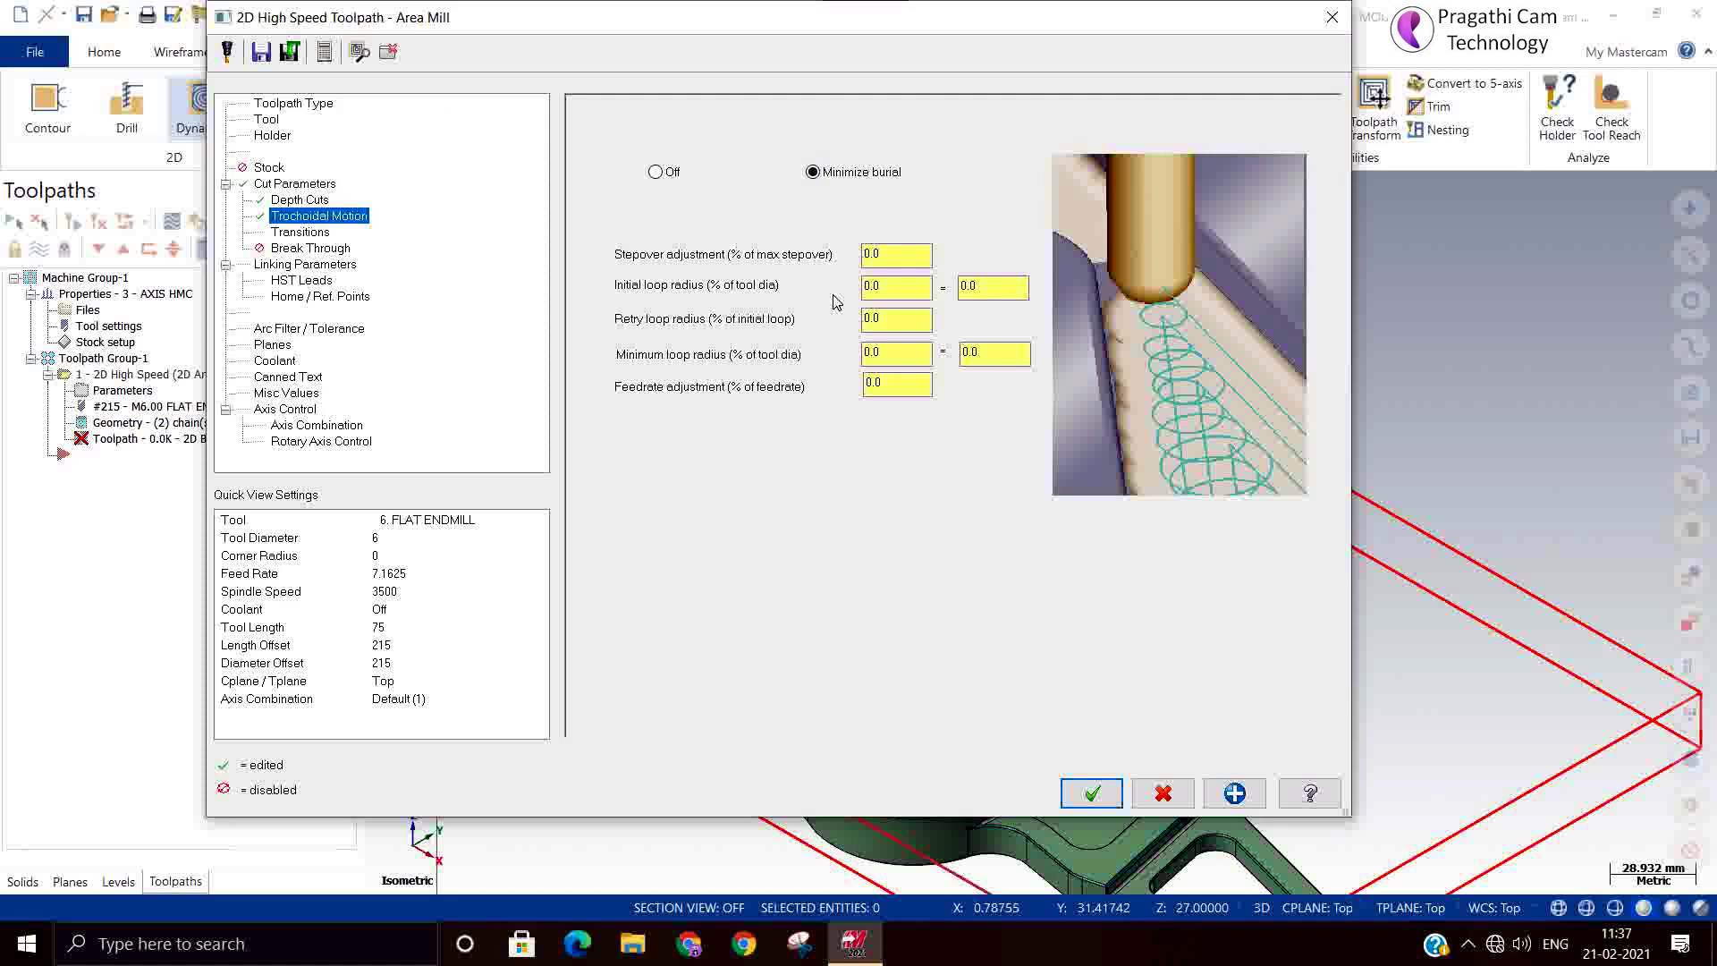
pyautogui.click(889, 256)
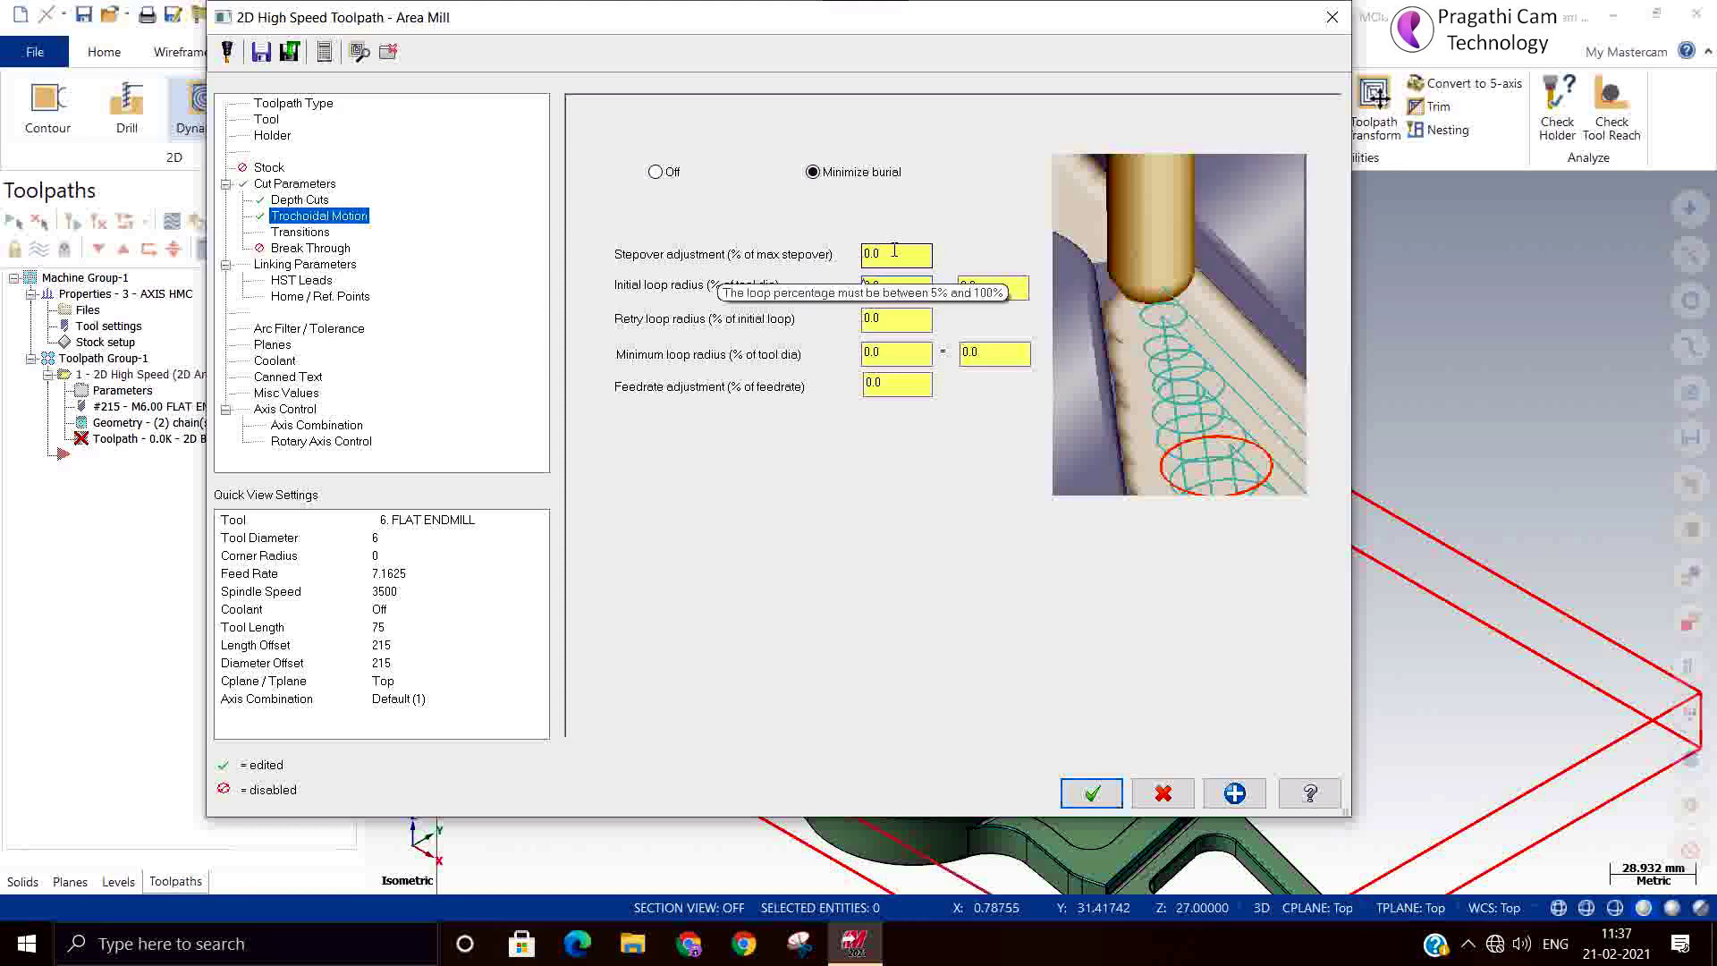
pyautogui.click(674, 174)
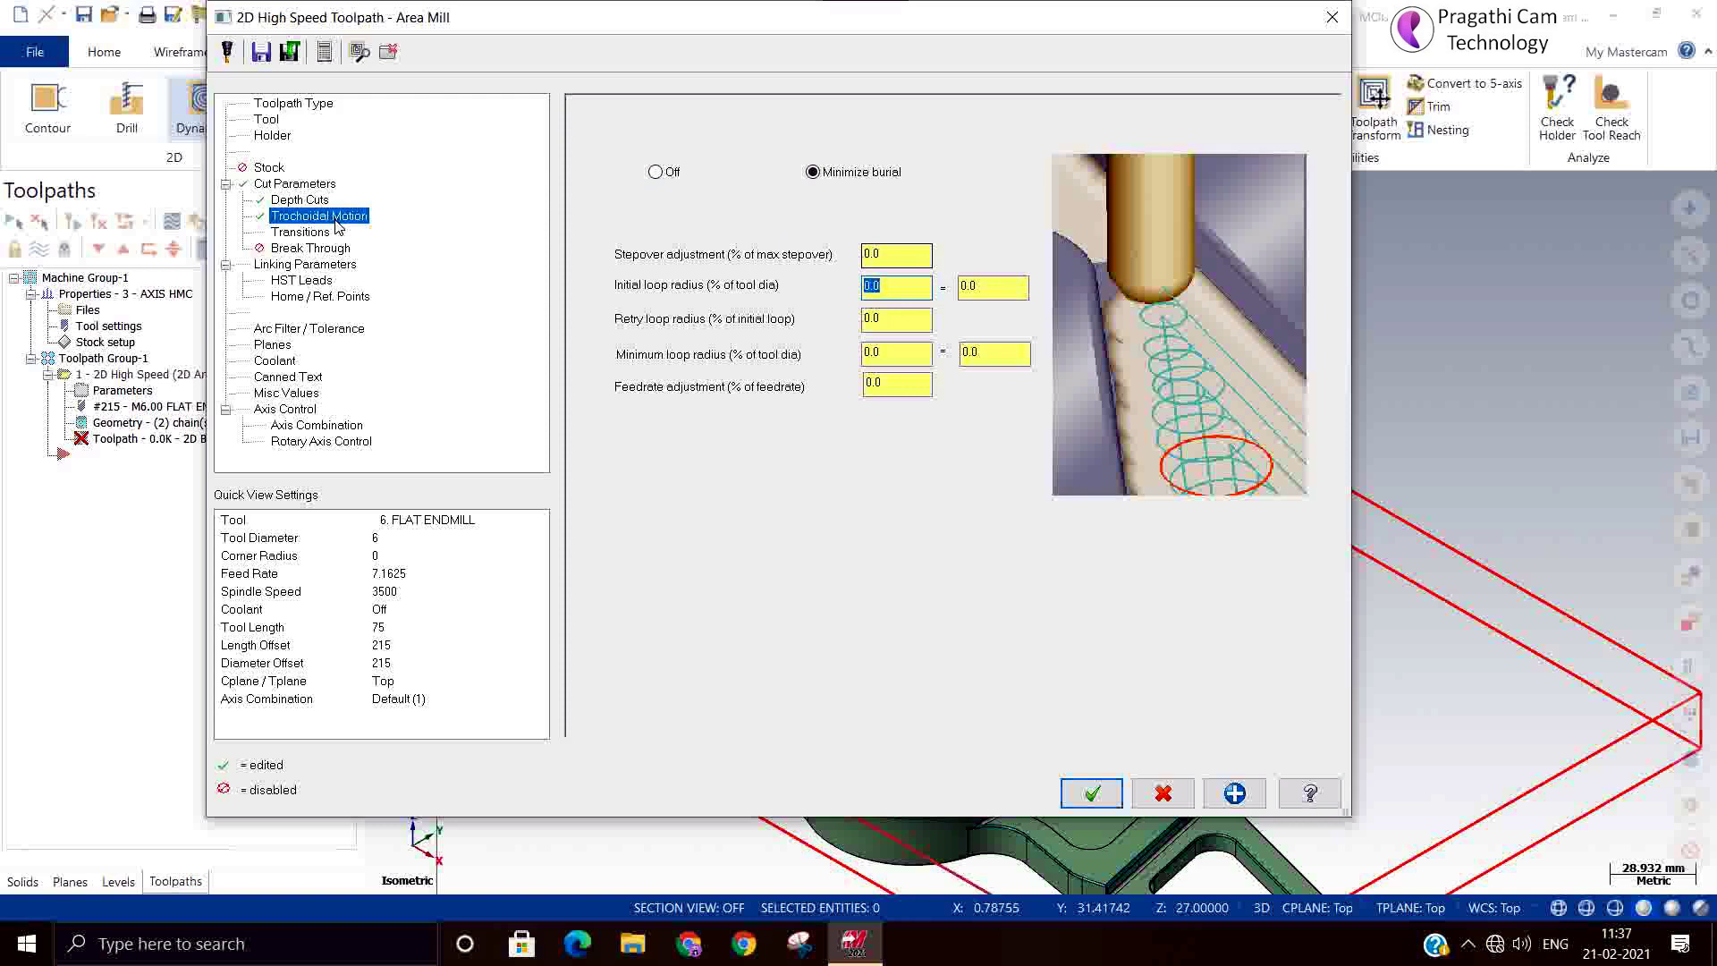
# Set initial loop radius to 35%, retry loop radius to 20% and minimum loop radius to 10%
pyautogui.click(656, 173)
pyautogui.click(658, 172)
pyautogui.write('35')
pyautogui.press('Return')
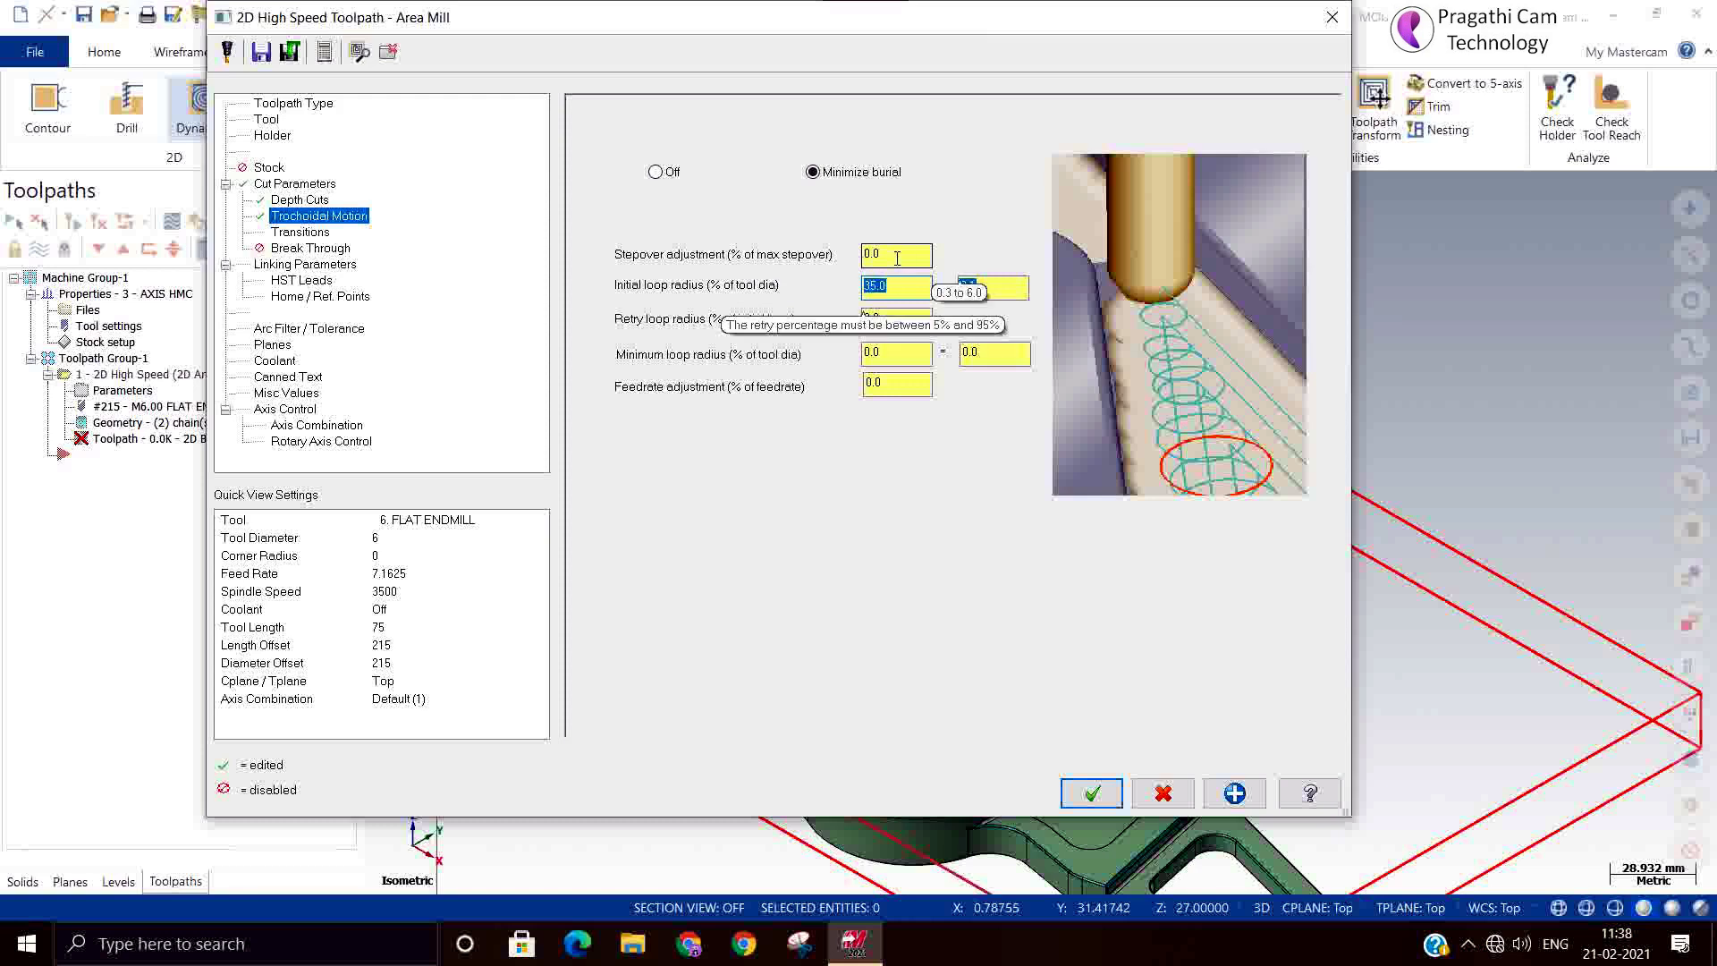
pyautogui.click(926, 320)
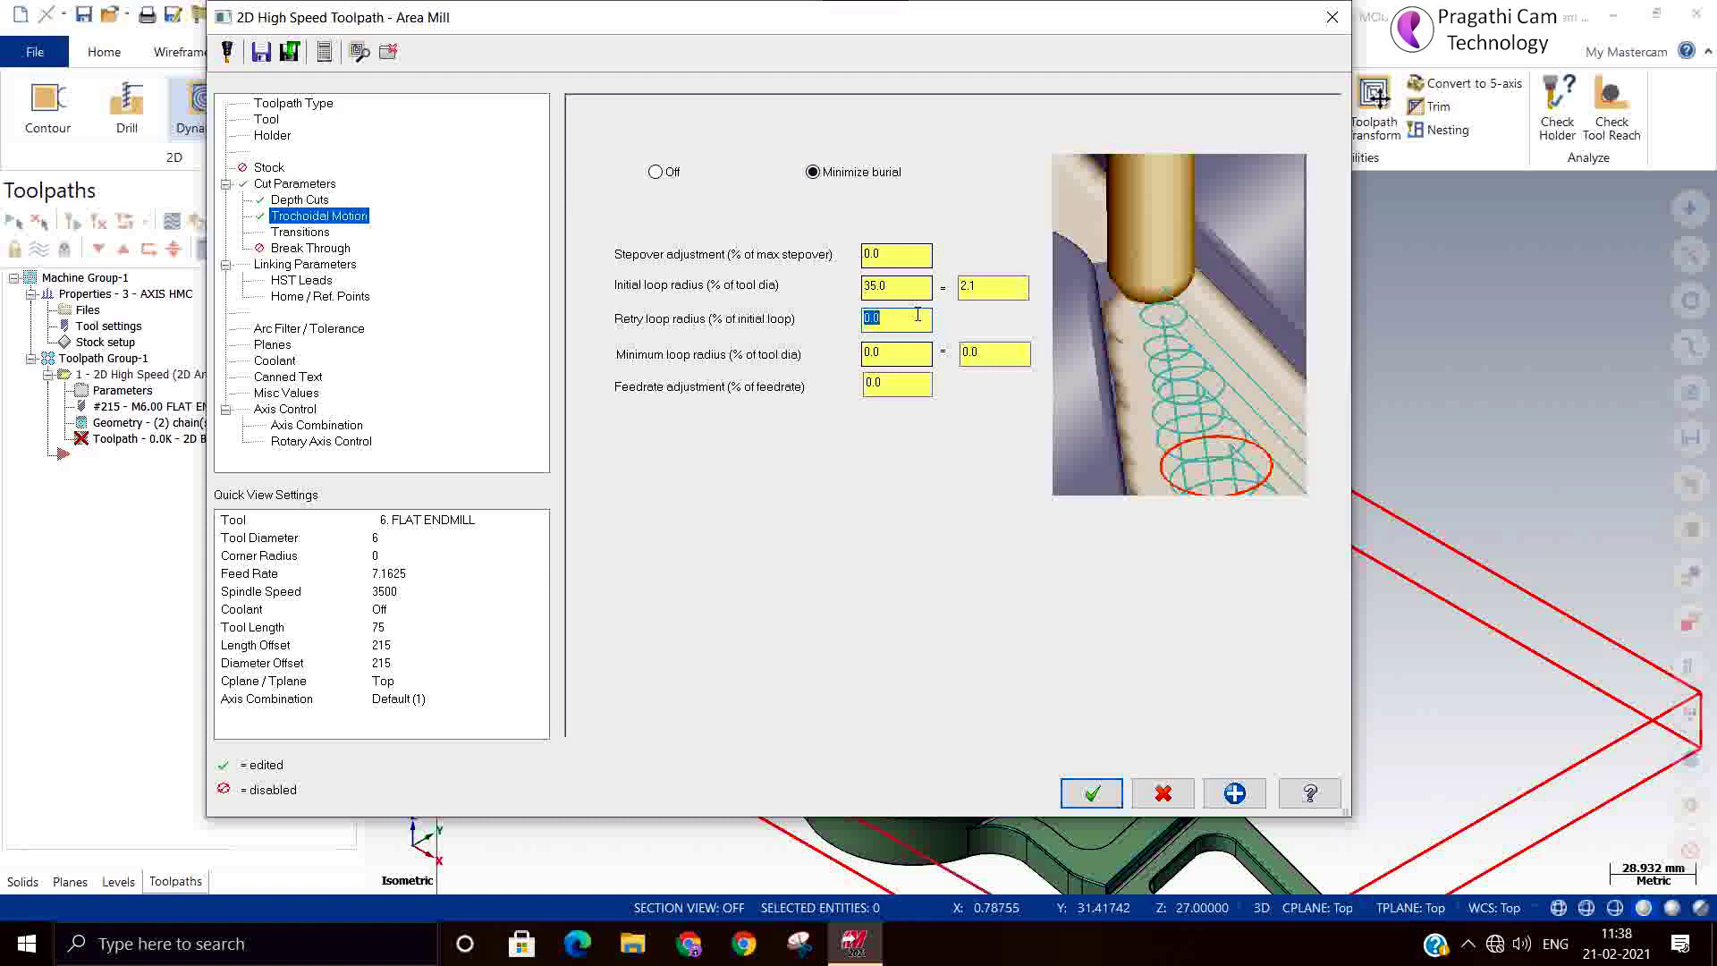
pyautogui.write('20')
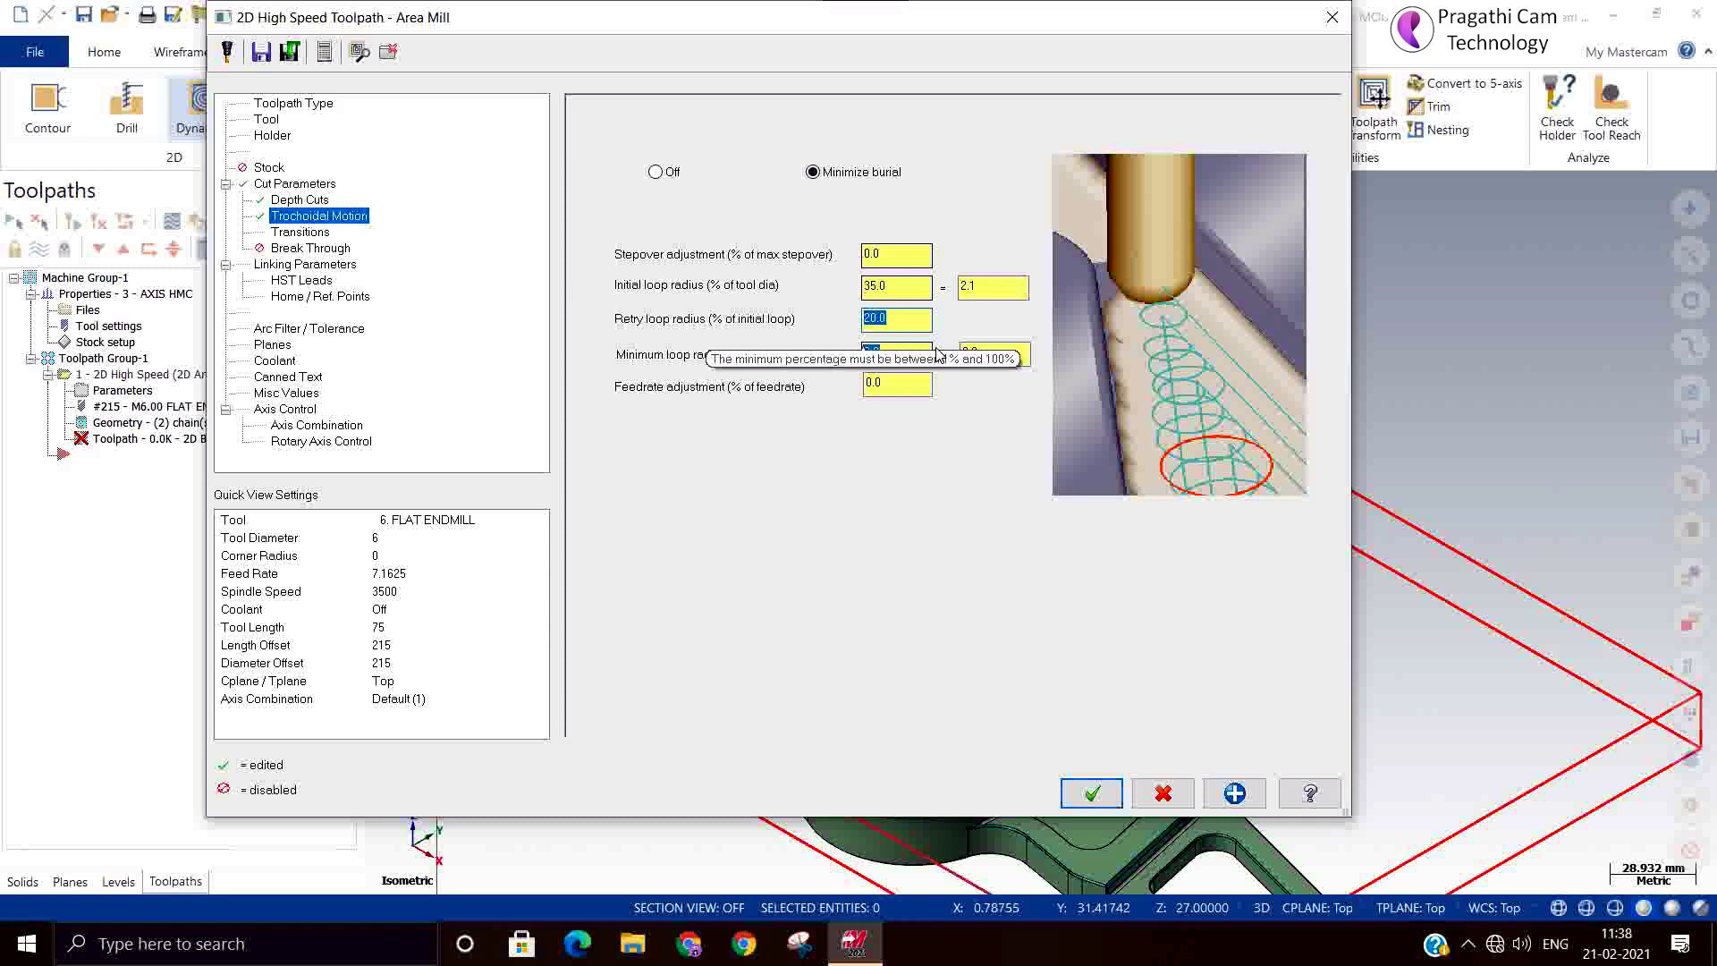
pyautogui.press('Tab')
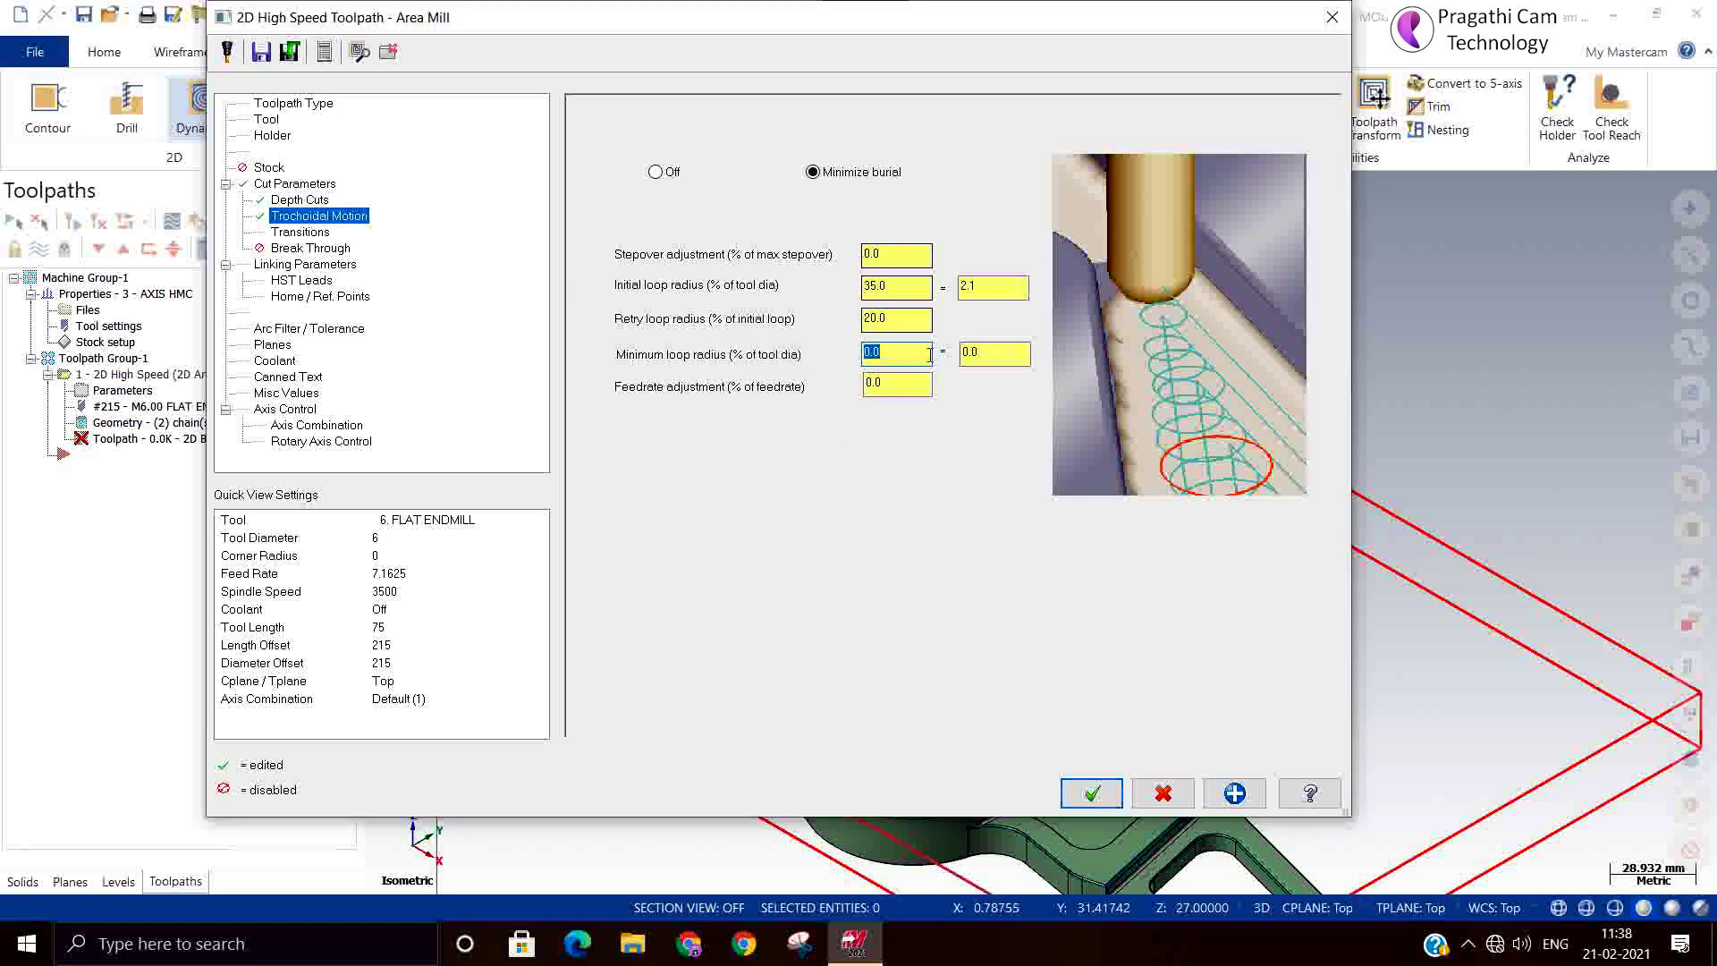
pyautogui.write('10')
pyautogui.click(997, 353)
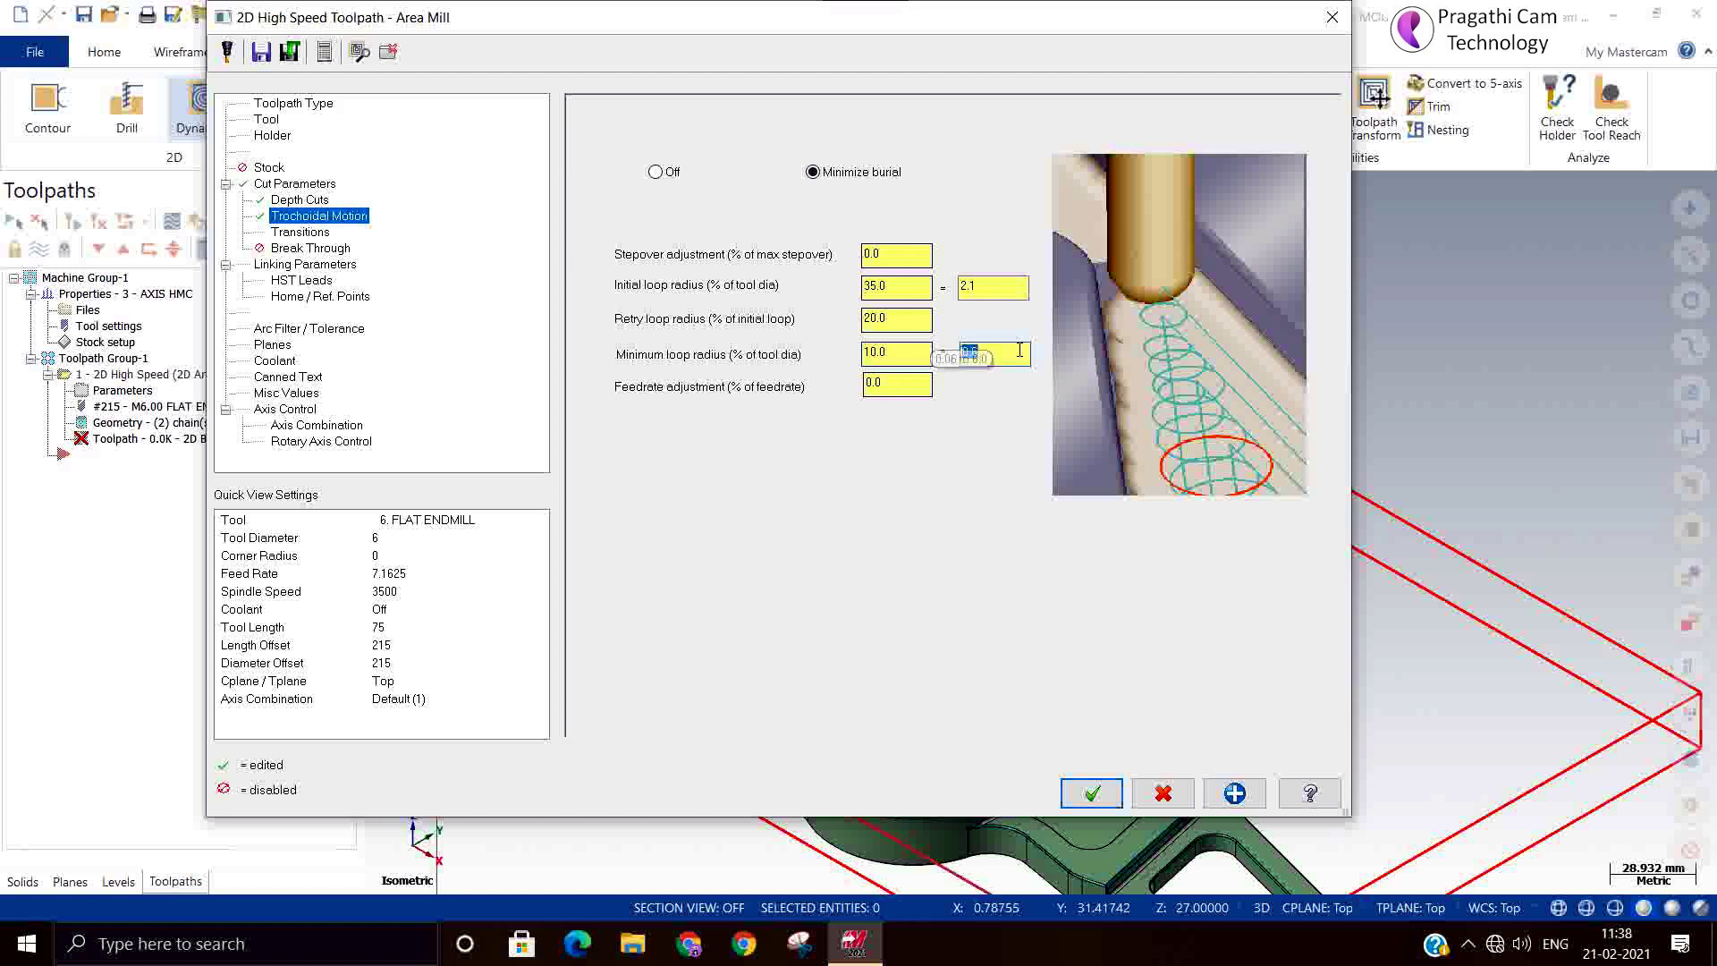
# Set feedrate adjustment to 30% and stepover adjustment to 25%, then open the Trochoidal Motion help
pyautogui.click(913, 380)
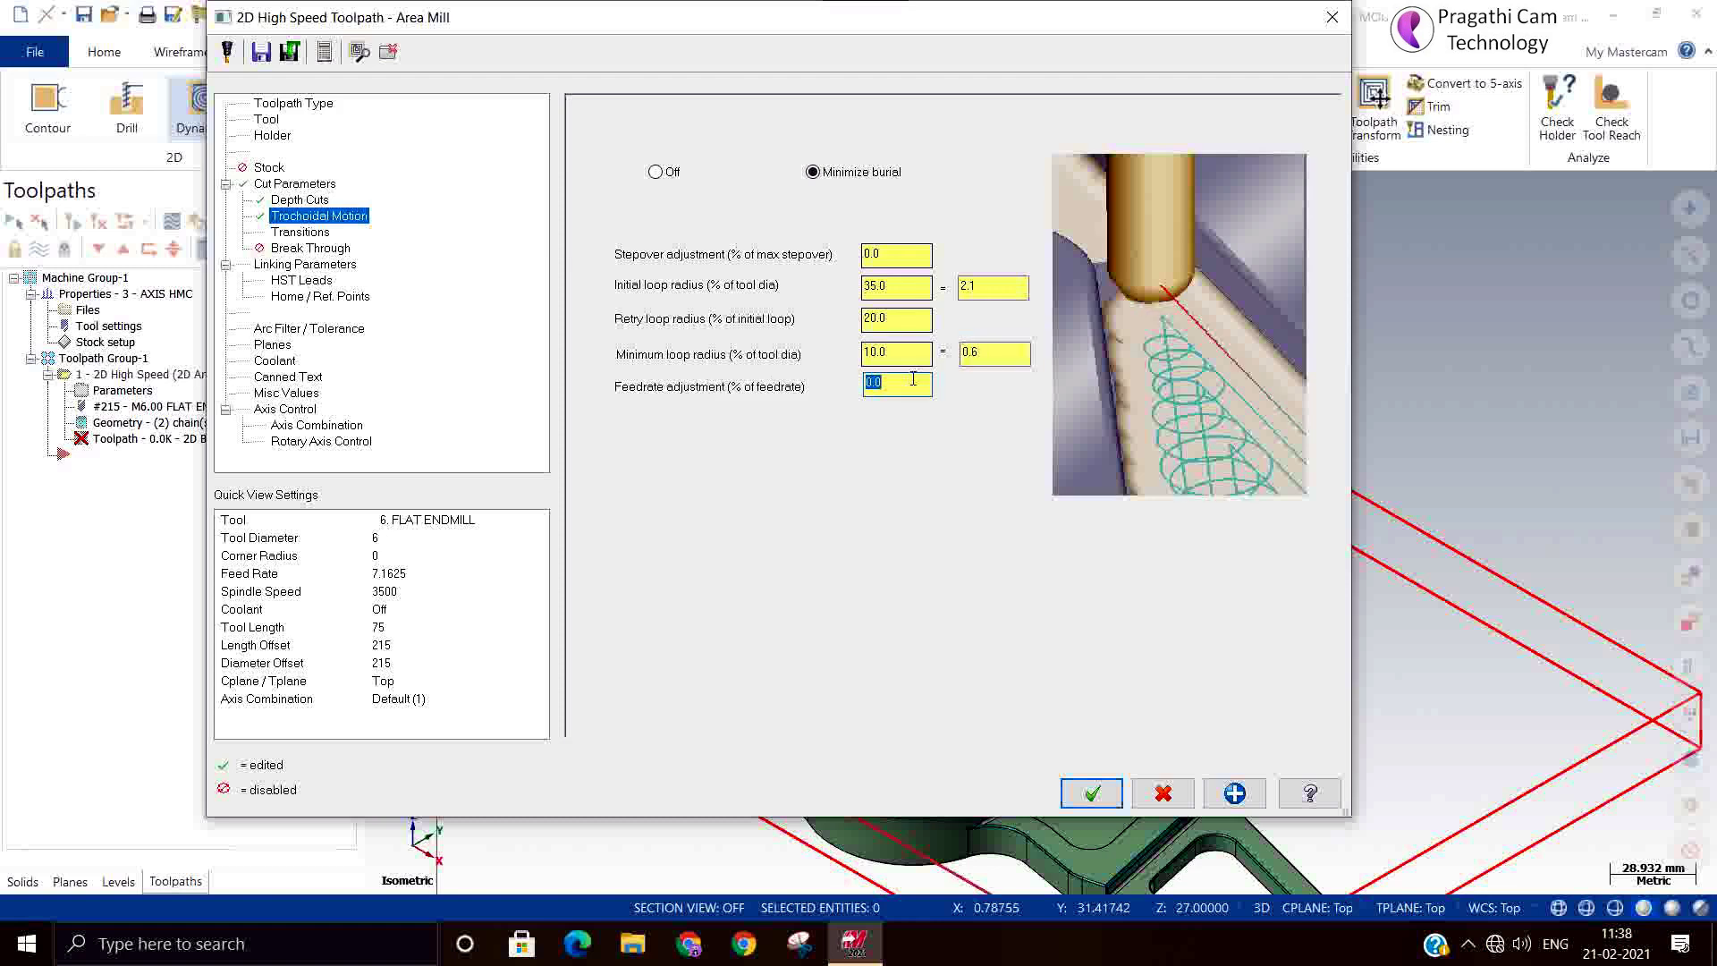
pyautogui.write('30')
pyautogui.press('Return')
pyautogui.click(881, 252)
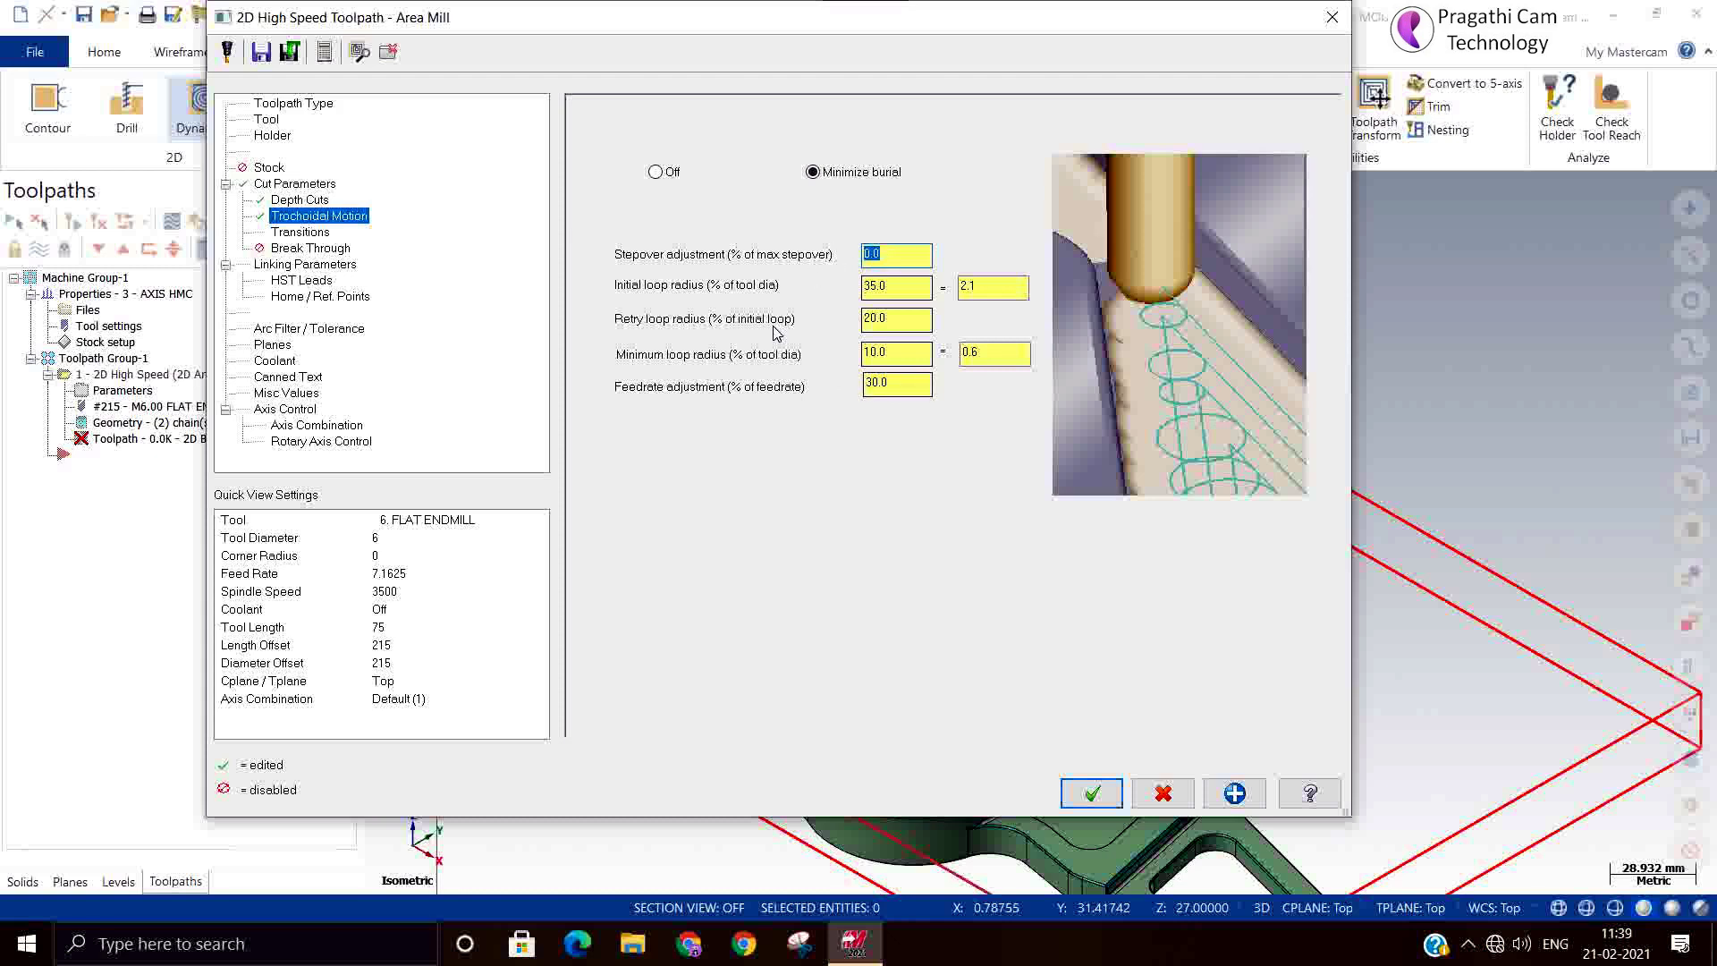
pyautogui.write('25')
pyautogui.click(1006, 352)
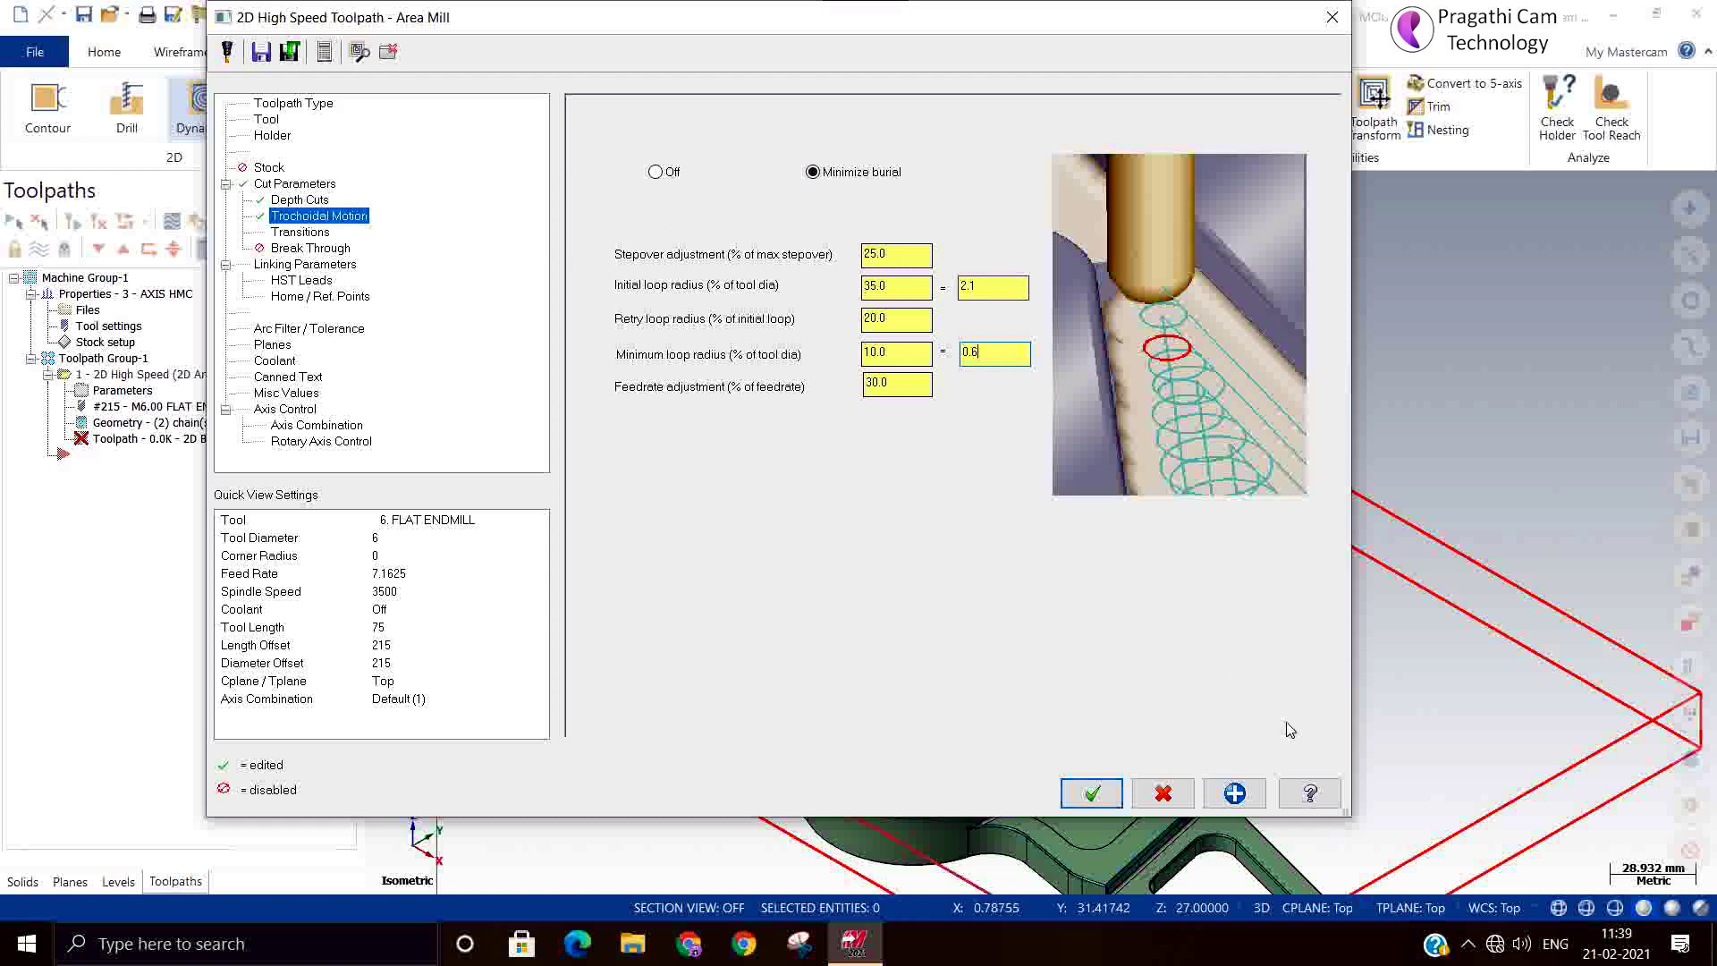
pyautogui.click(1308, 793)
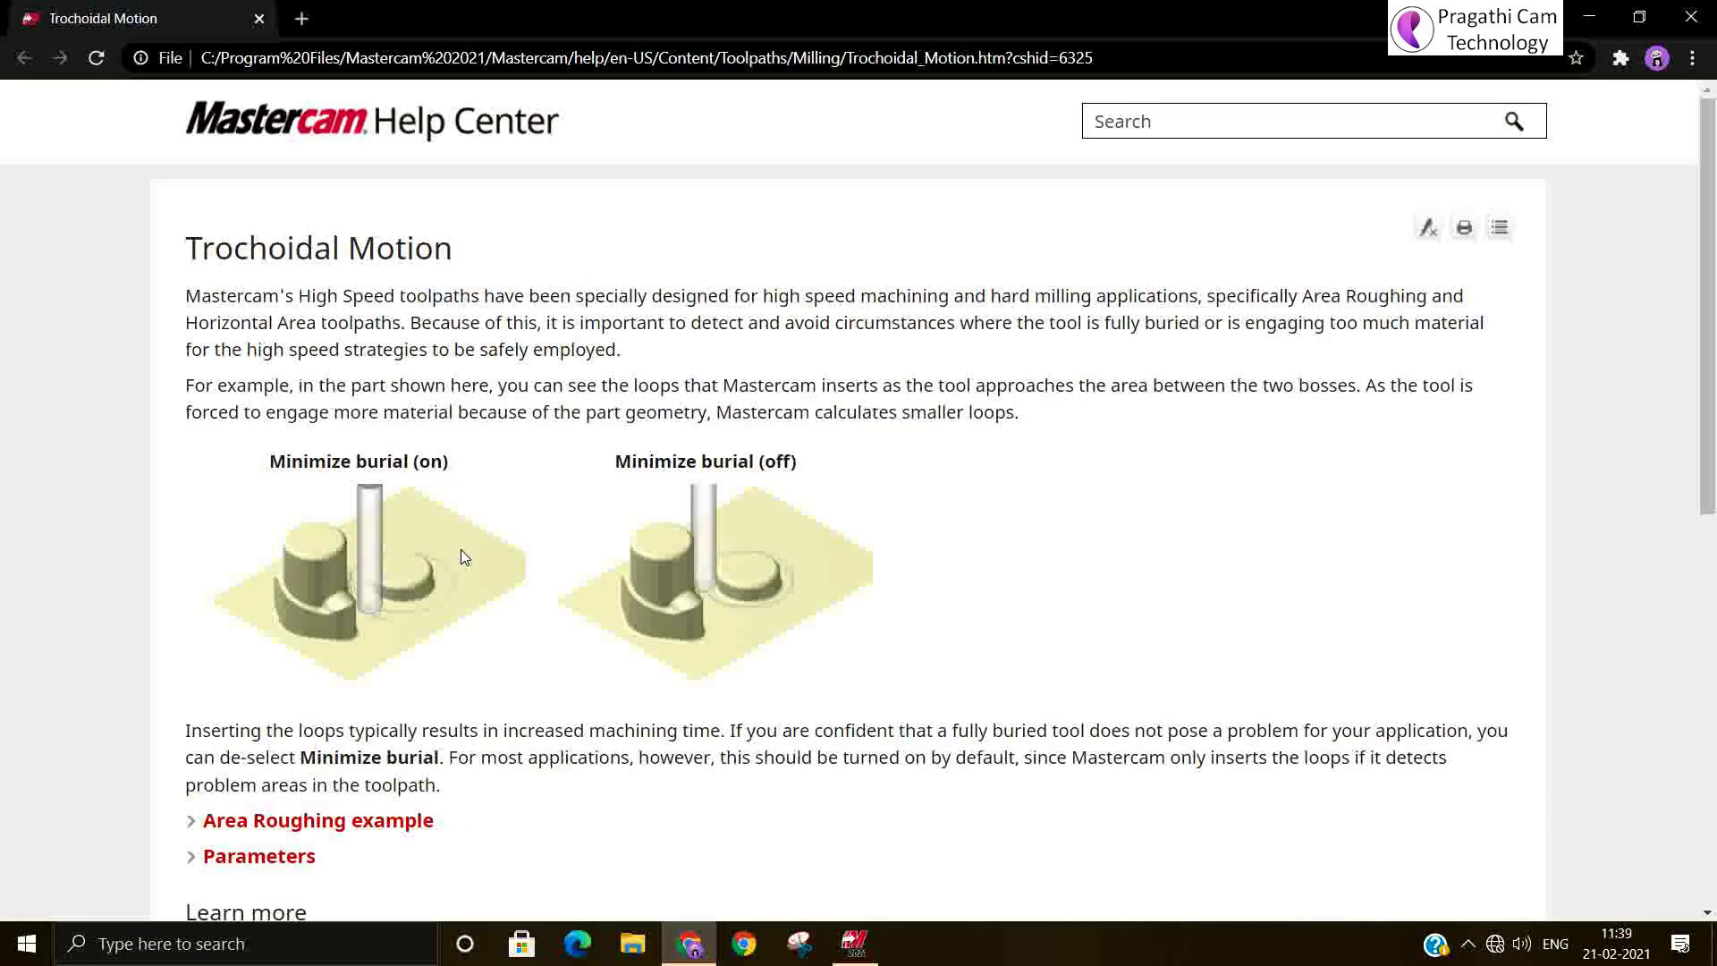
# Expand and read the Parameters descriptions on the Trochoidal Motion help page, then close it
pyautogui.scroll(-3, 464, 557)
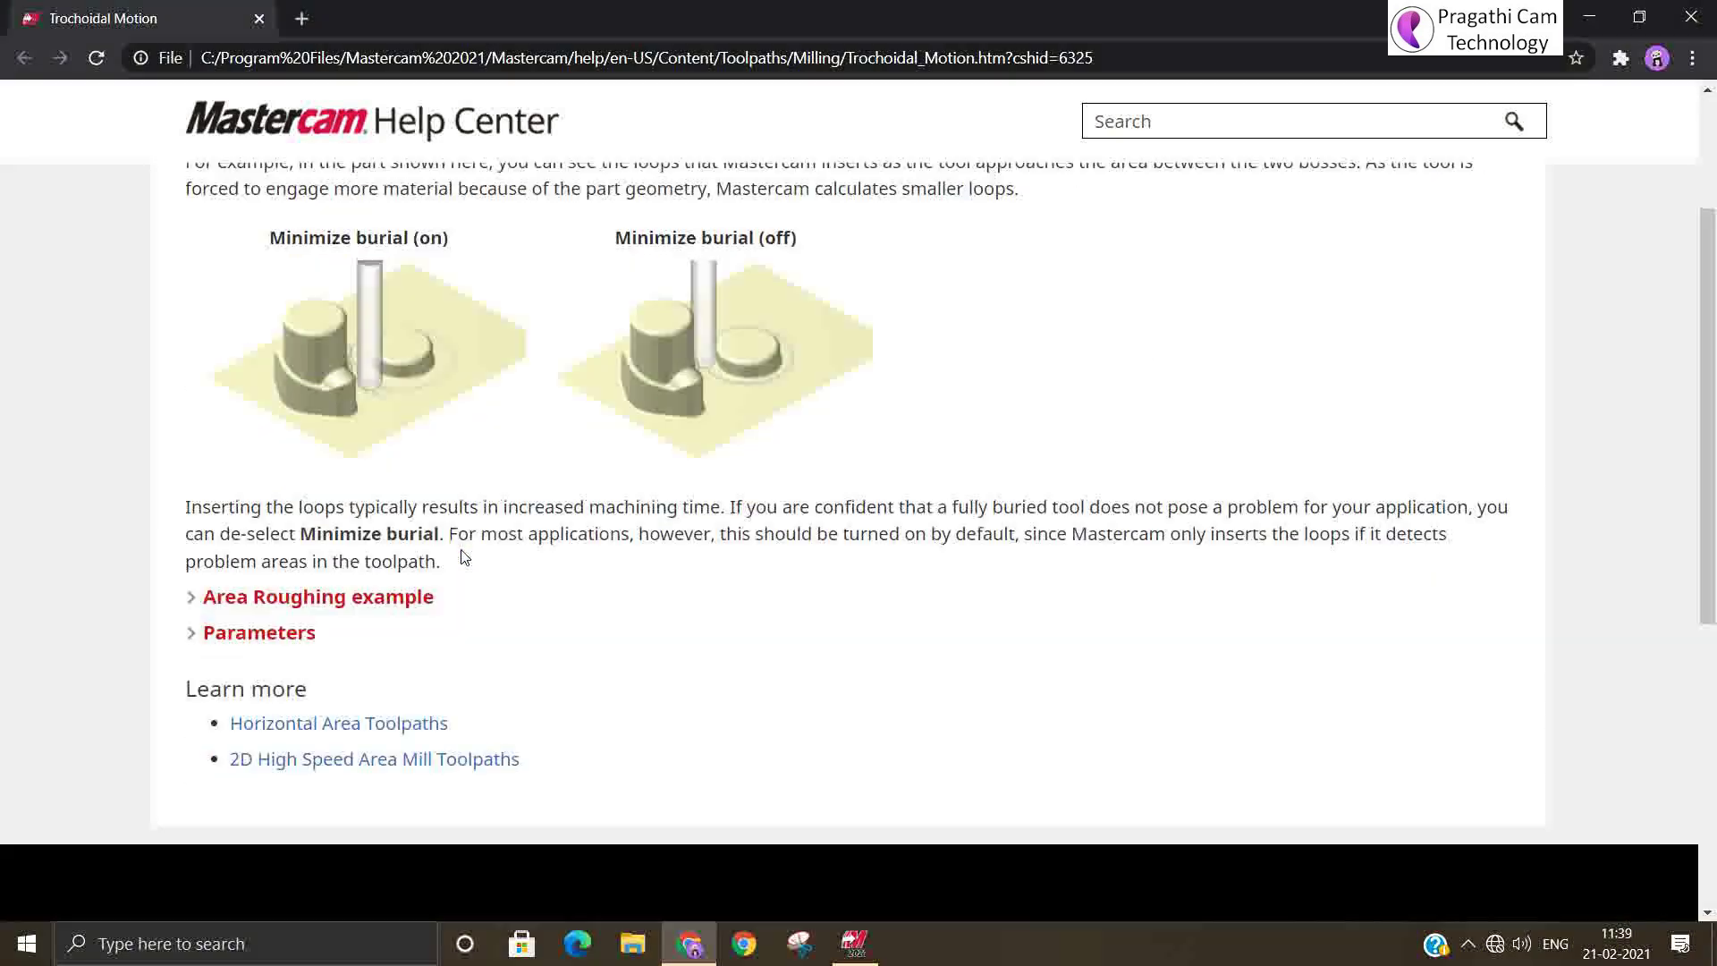
pyautogui.click(269, 637)
pyautogui.scroll(-3, 477, 625)
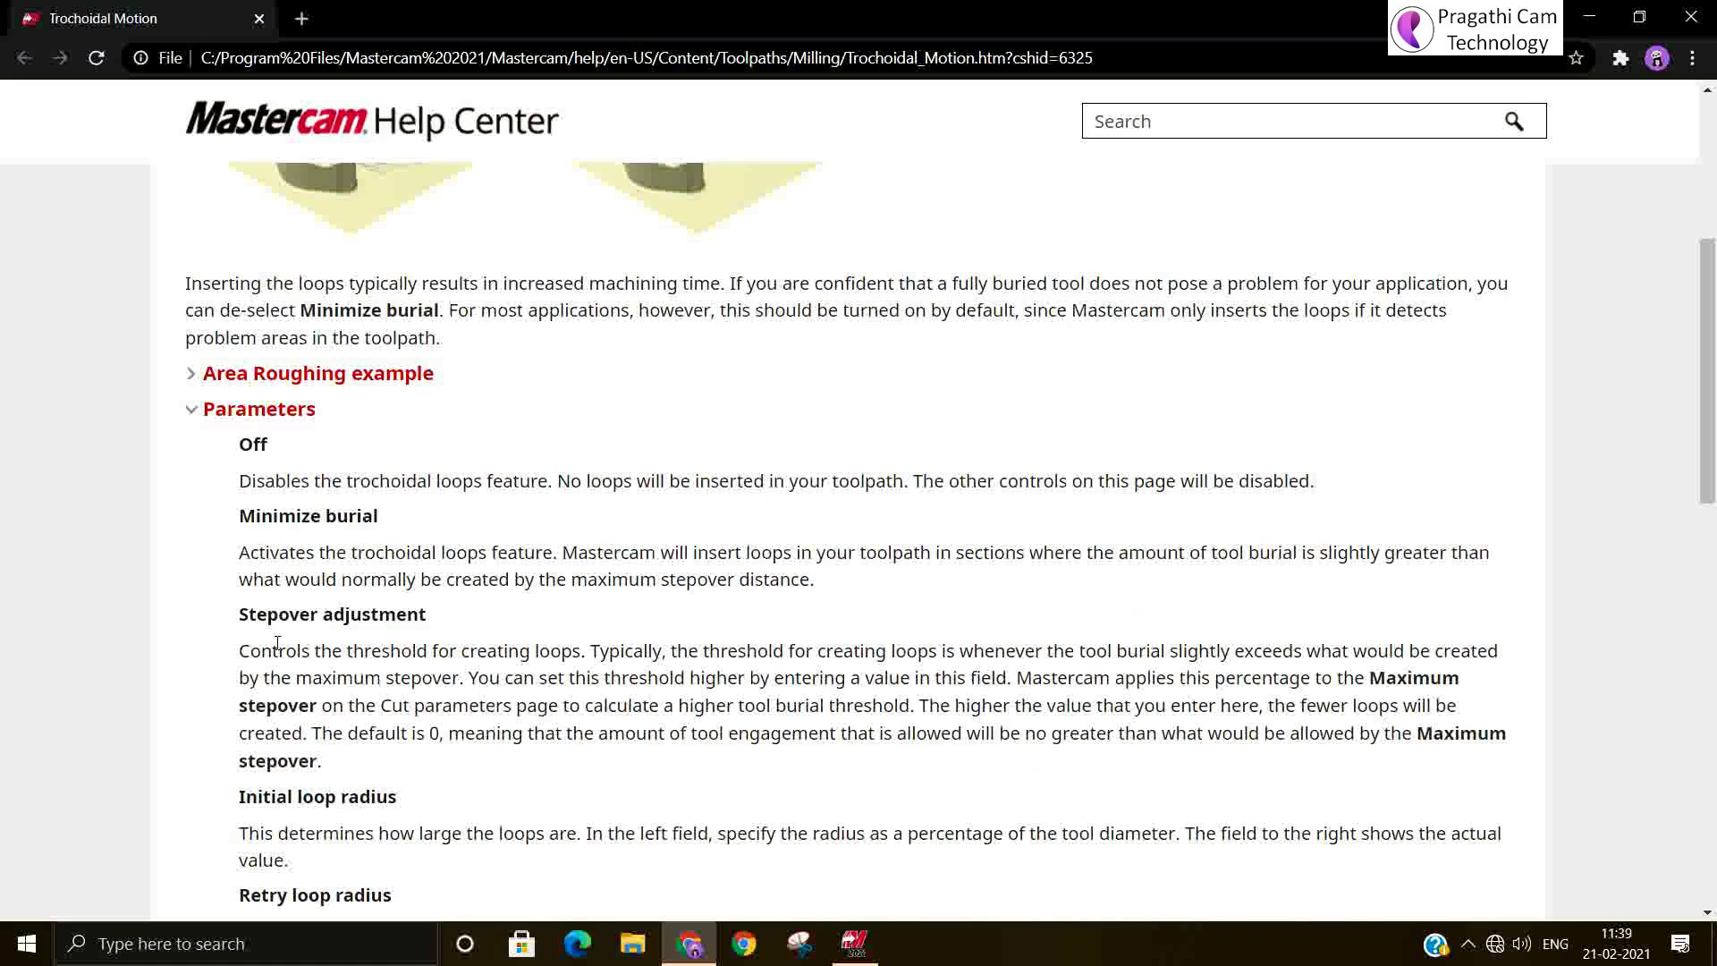
pyautogui.scroll(-3, 400, 637)
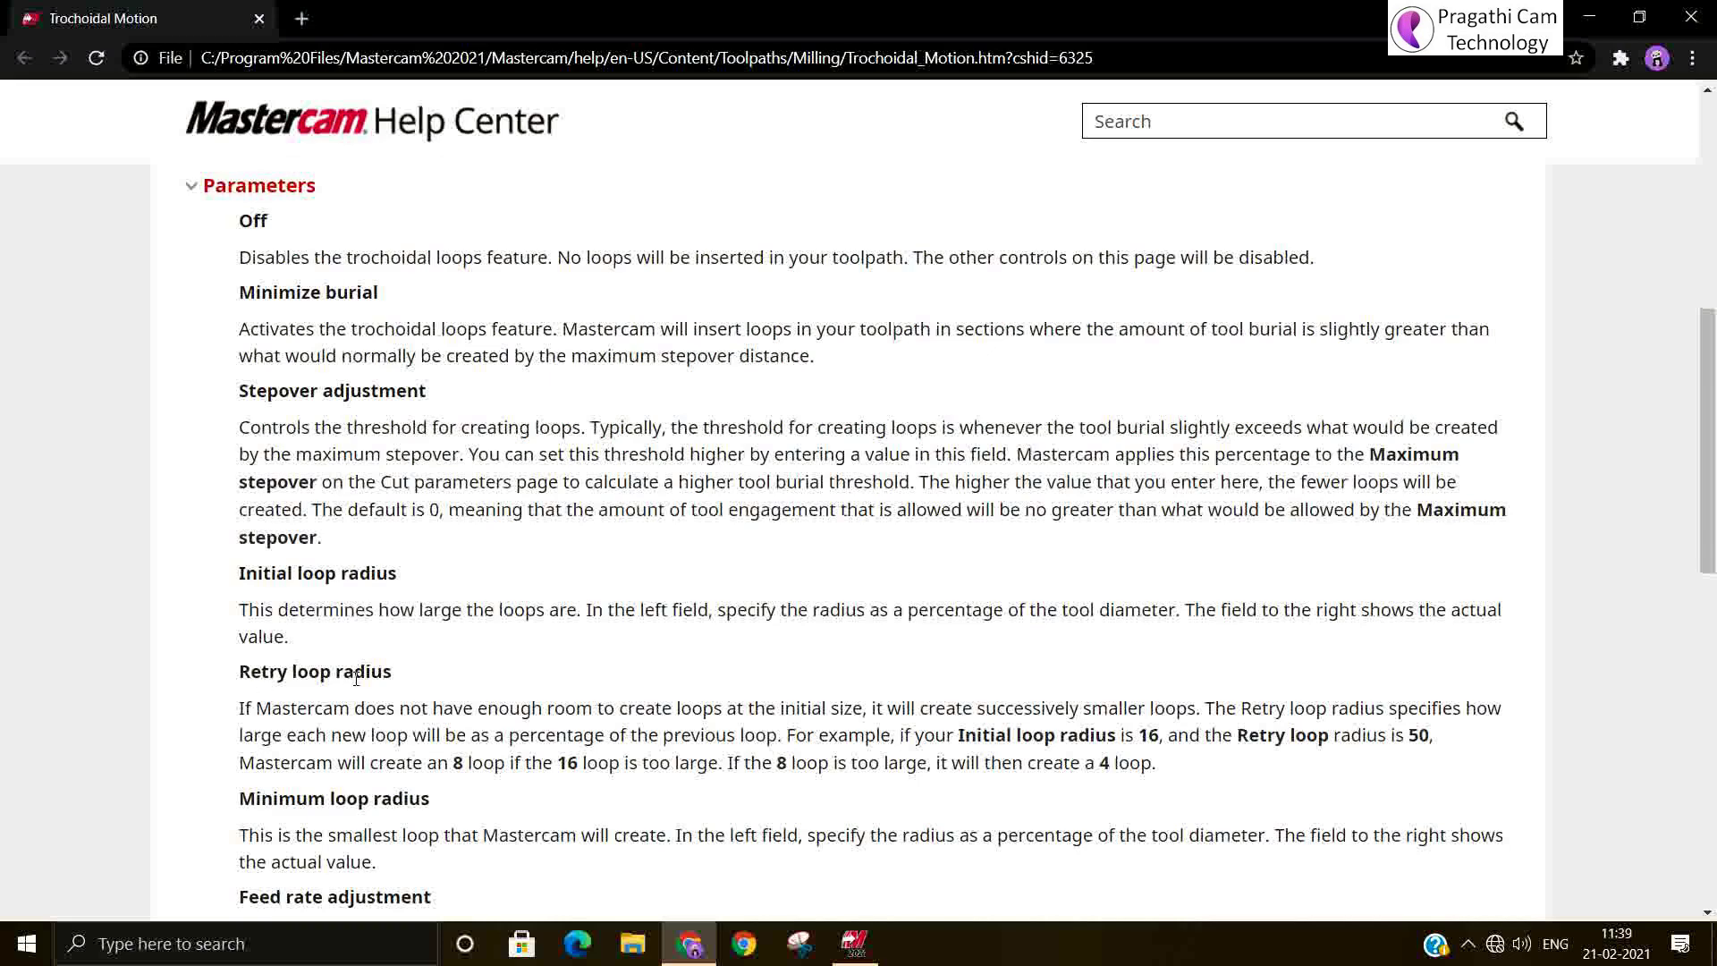
pyautogui.scroll(-3, 355, 680)
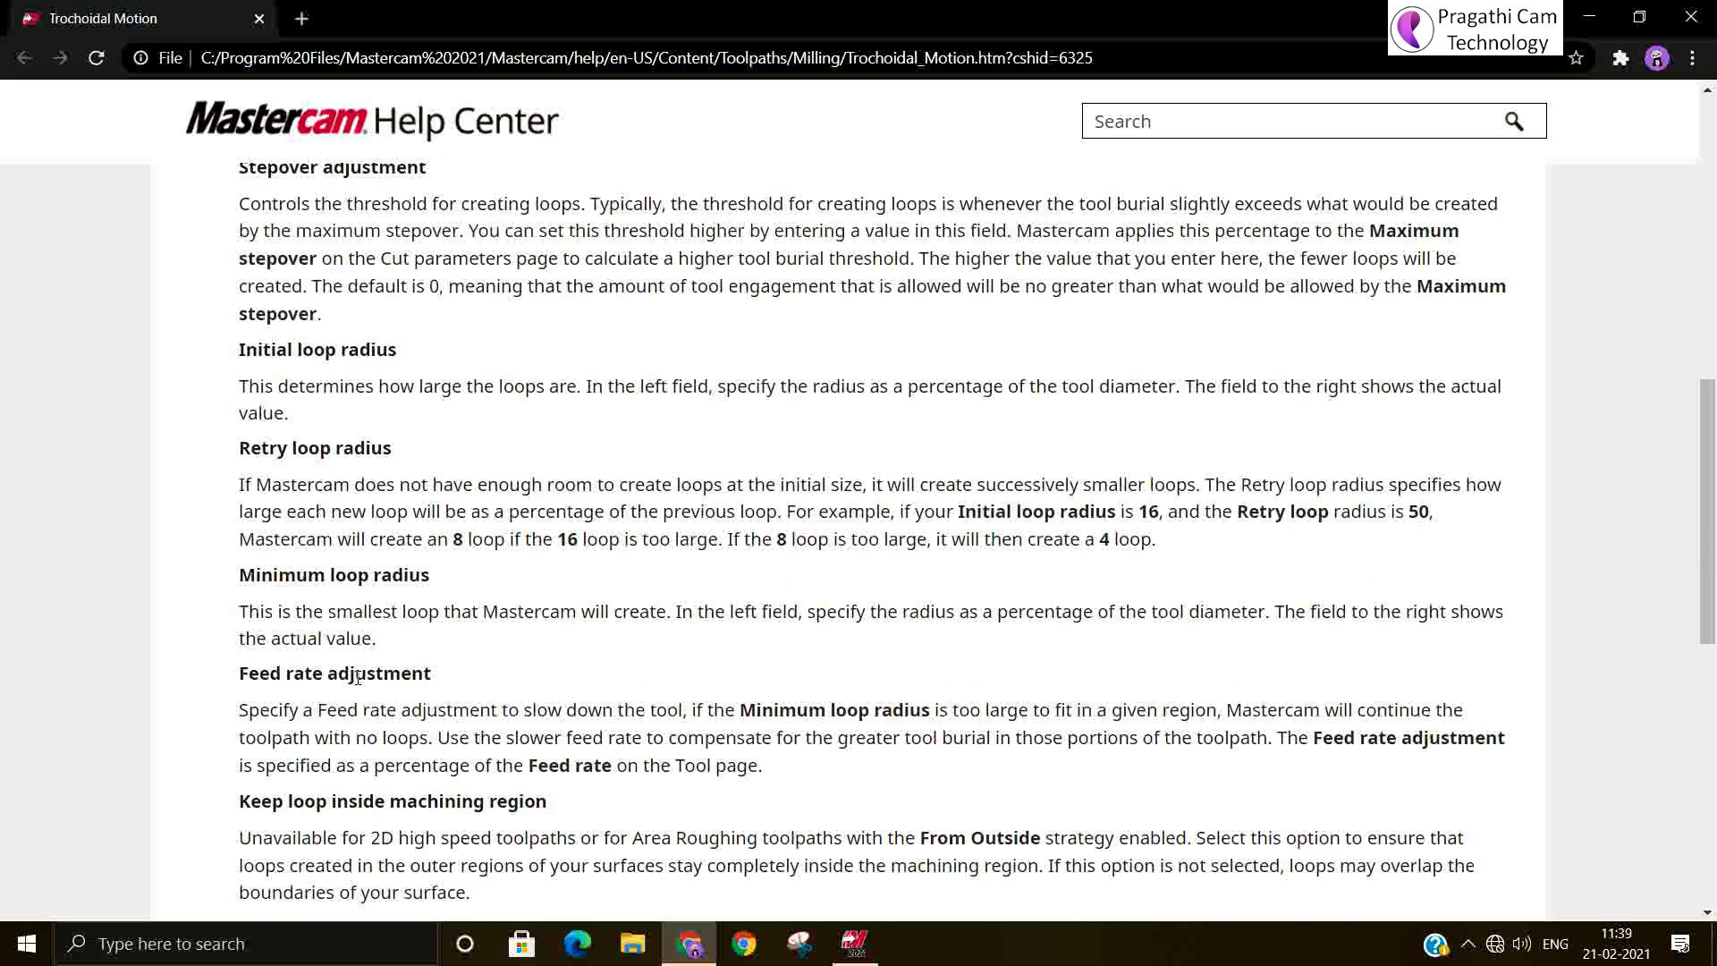
pyautogui.scroll(-3, 357, 677)
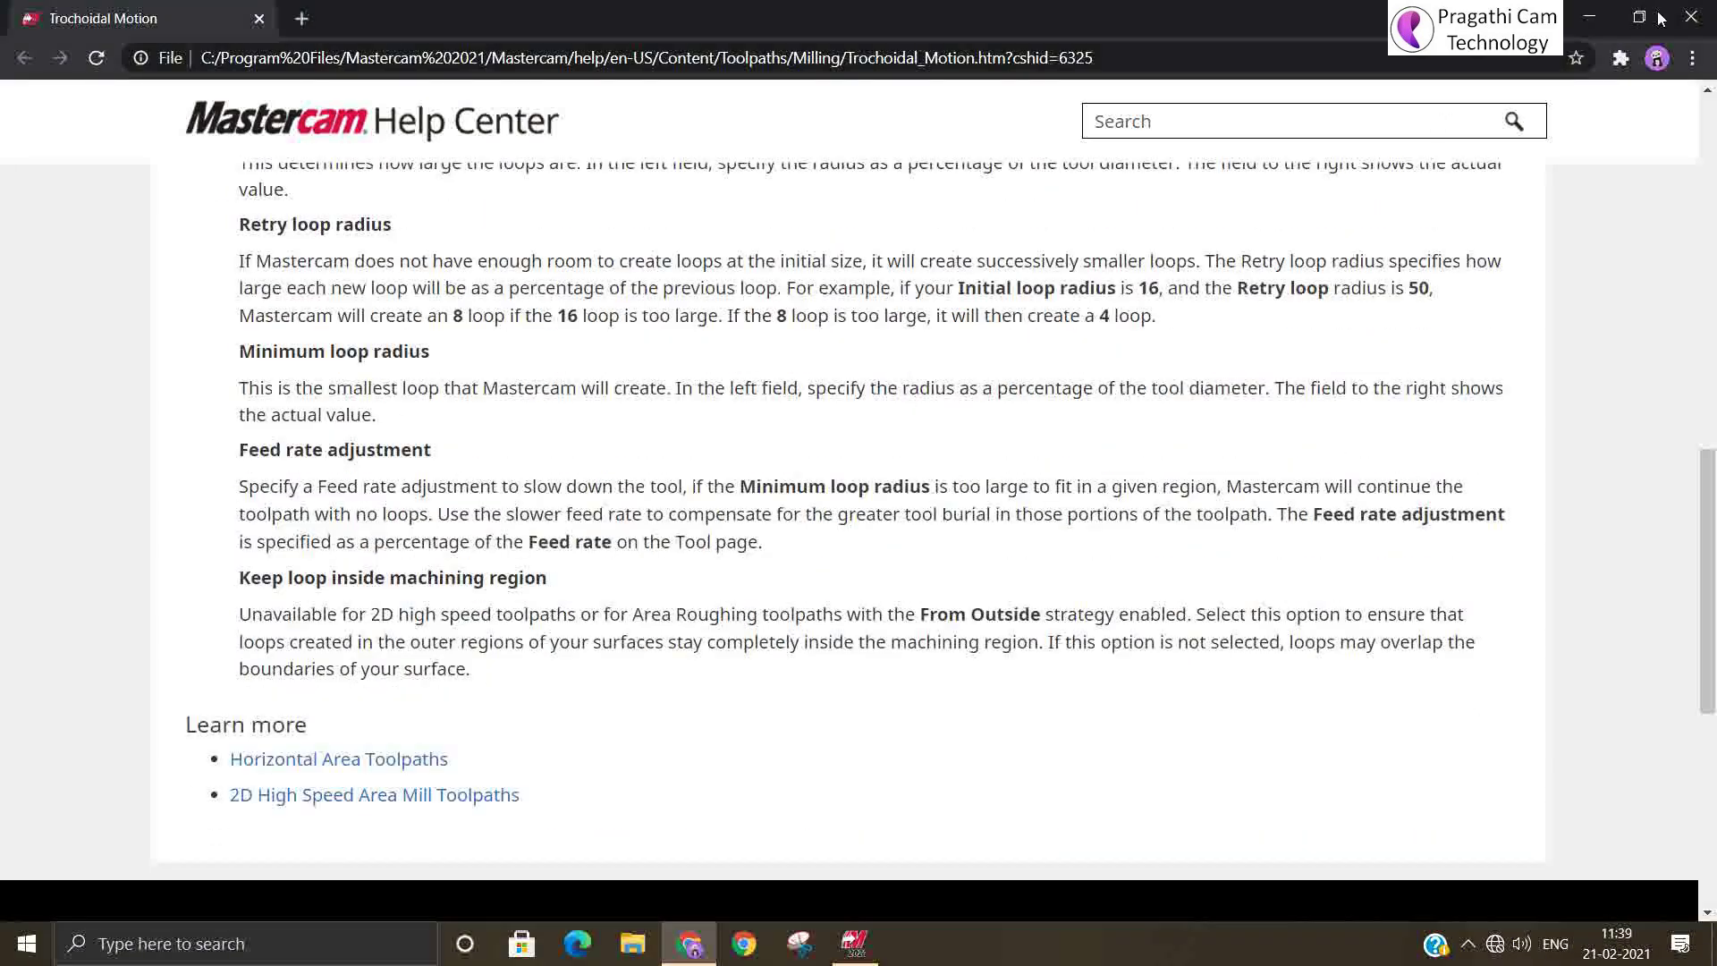
pyautogui.click(1690, 17)
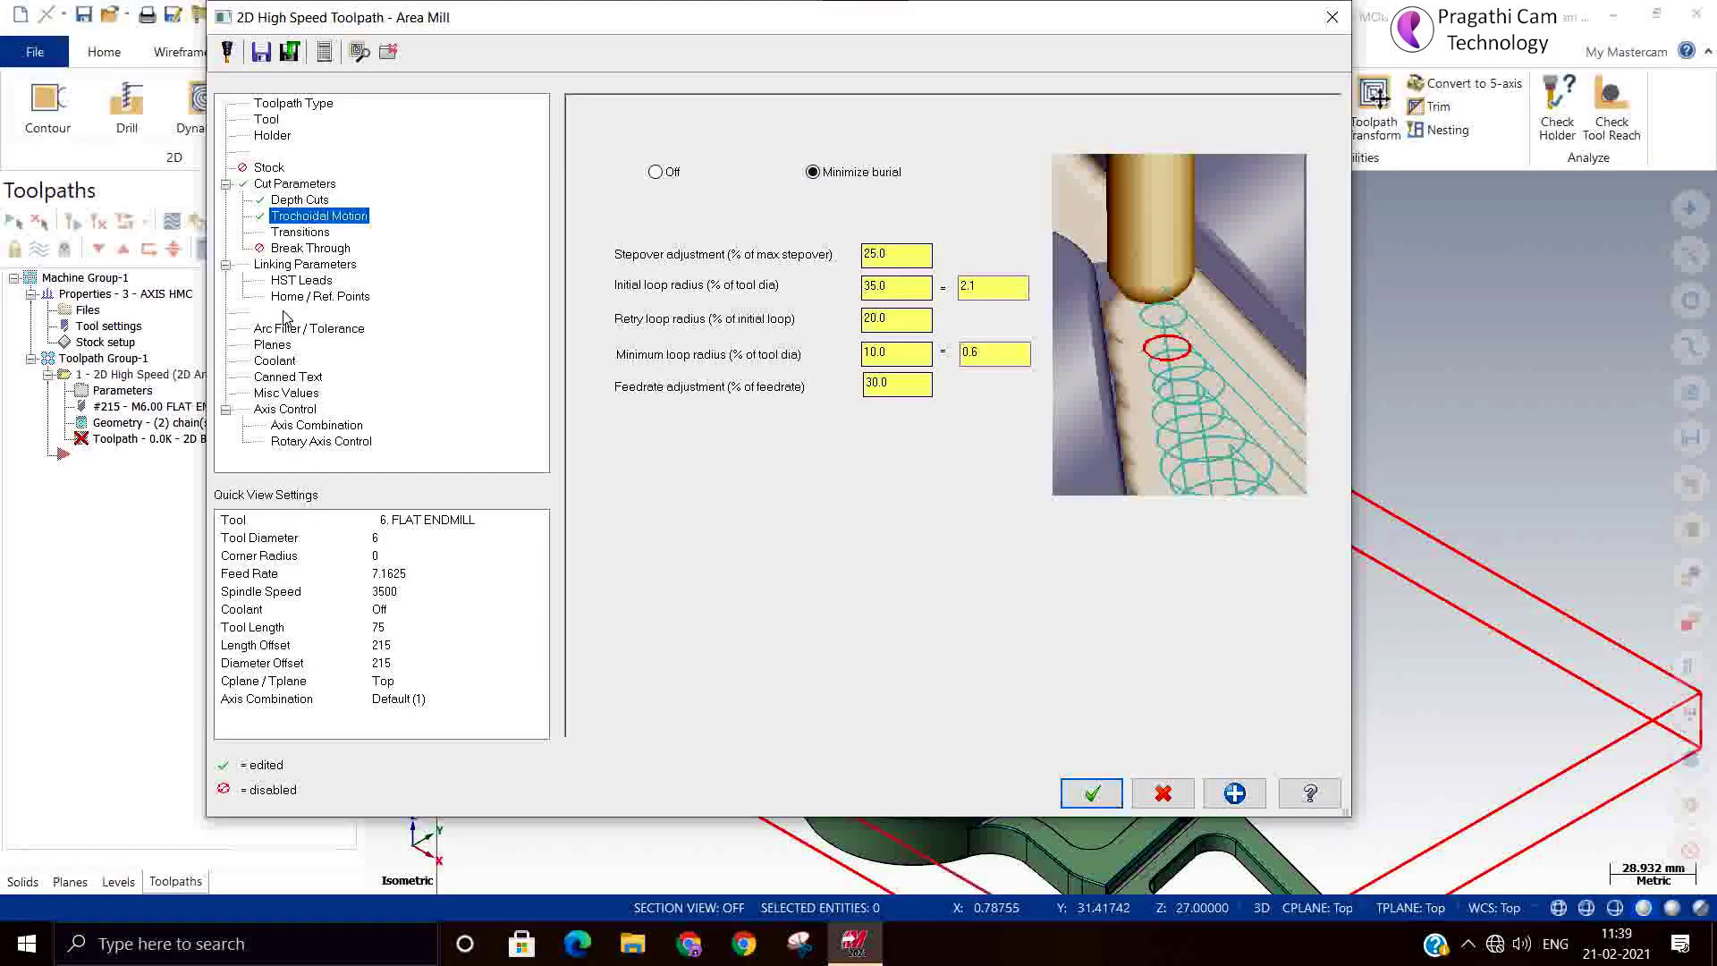
# On the Transitions page, keep the Profile ramp entry and set Z clearance to 5
pyautogui.click(295, 233)
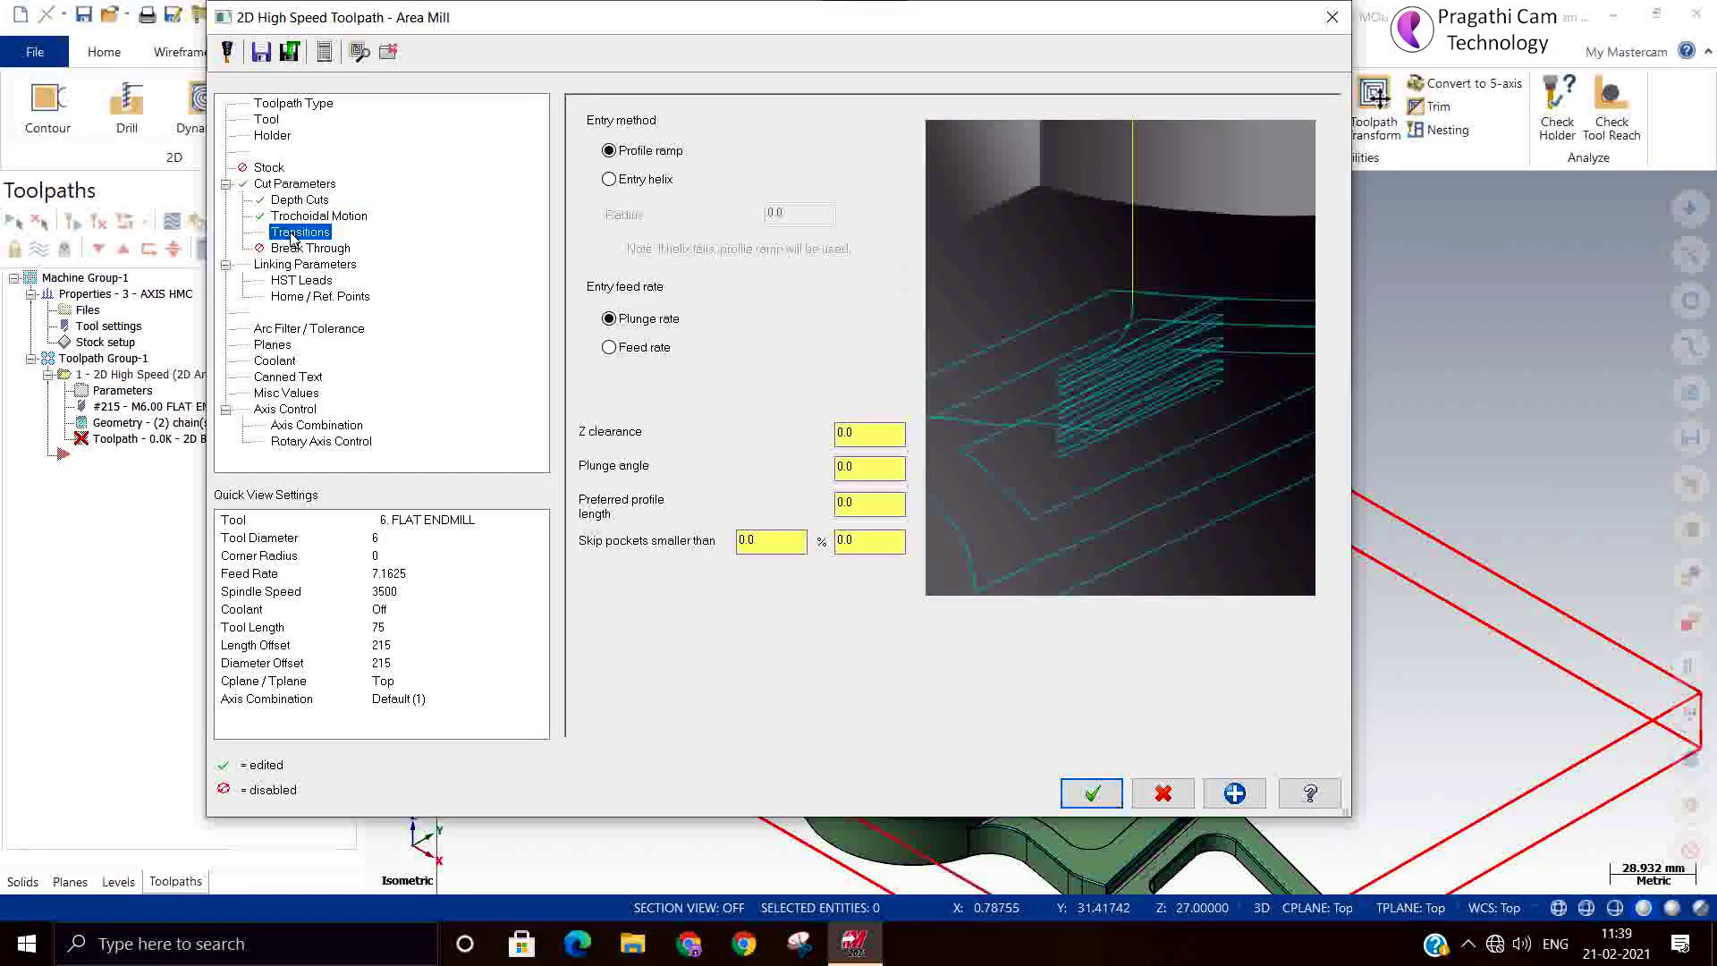
pyautogui.click(637, 182)
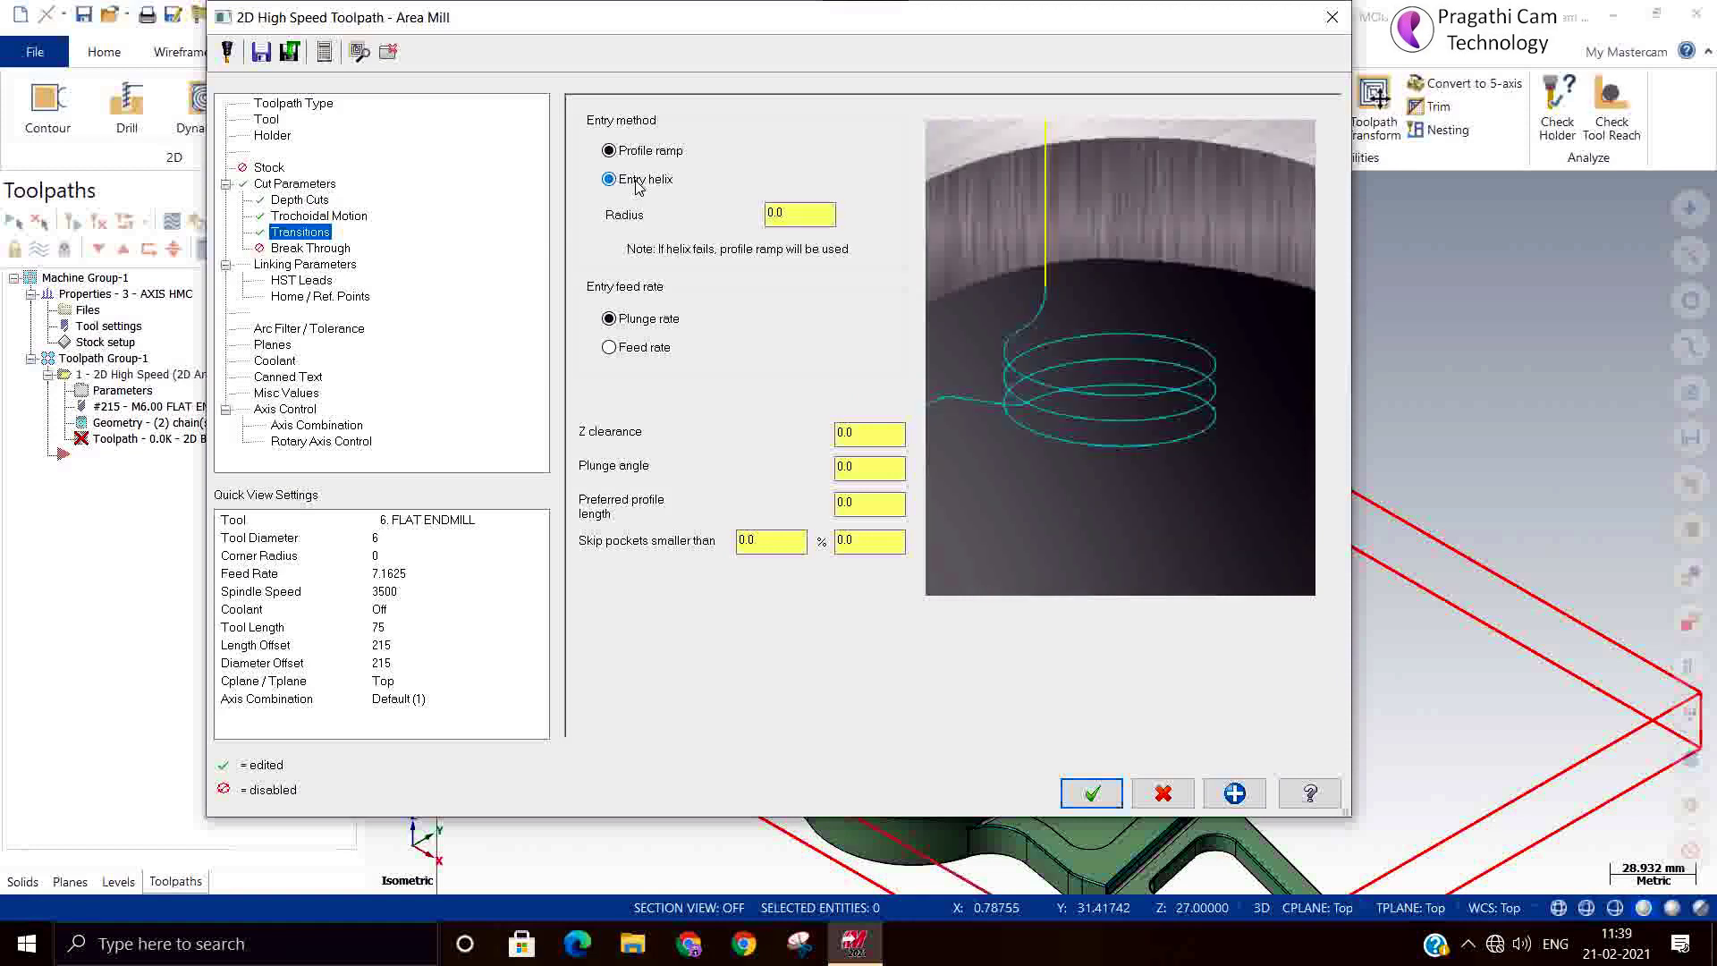
pyautogui.click(639, 152)
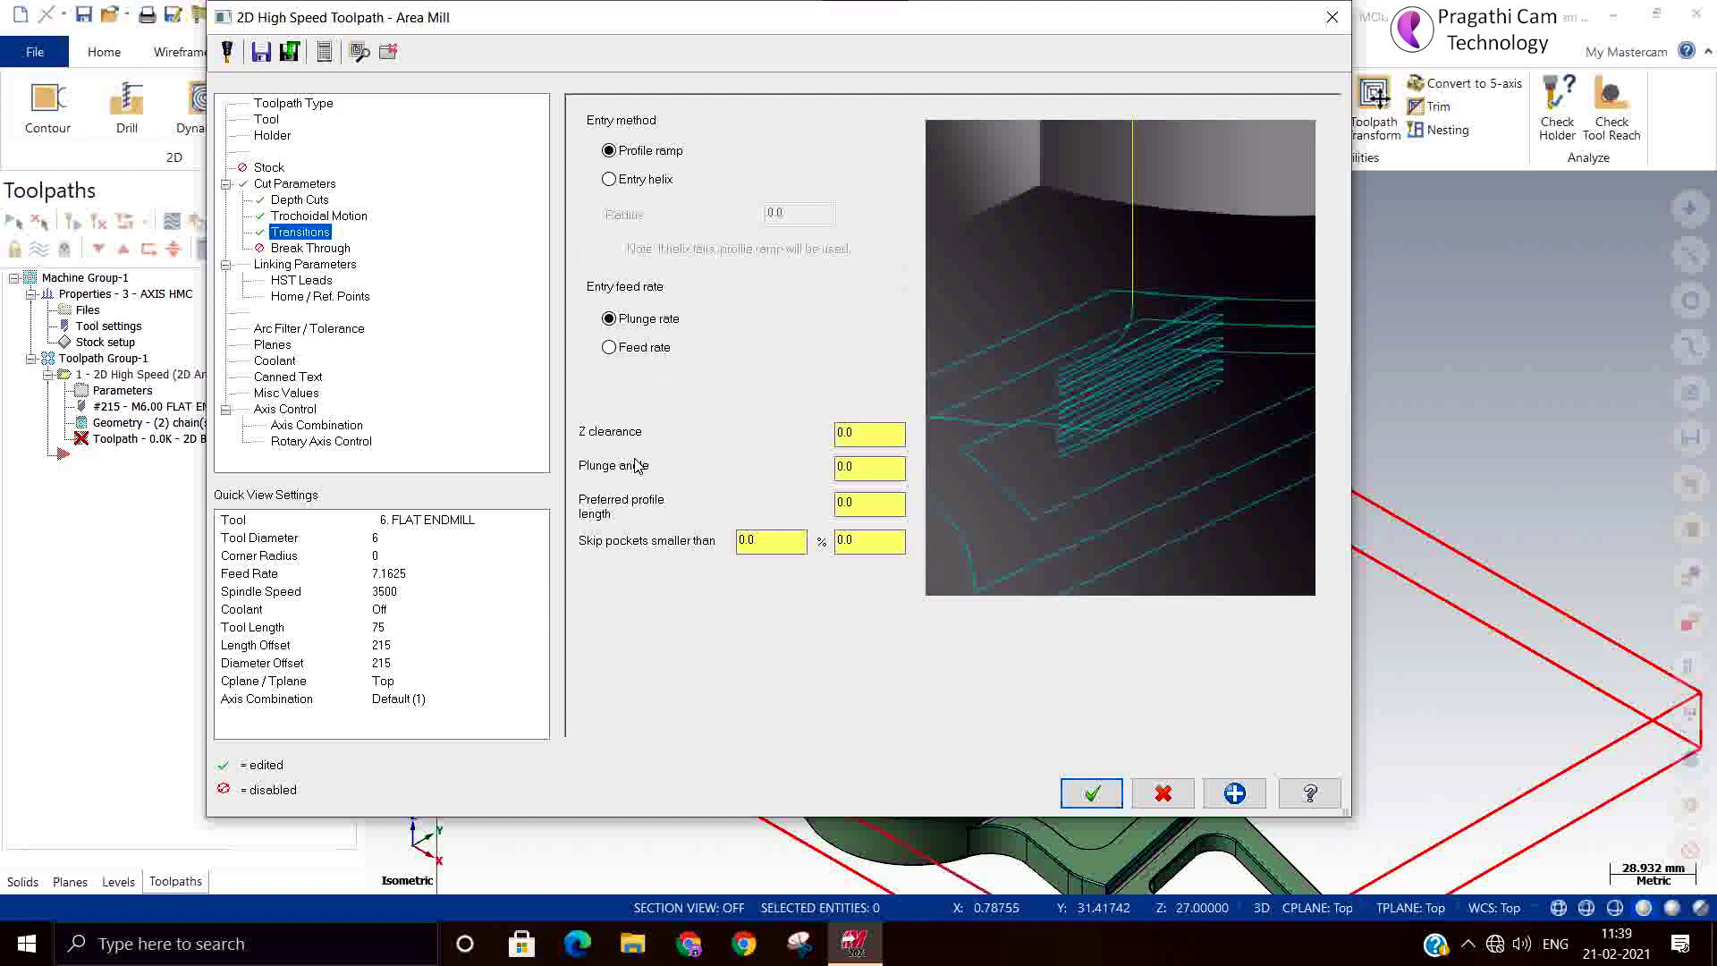
pyautogui.click(862, 433)
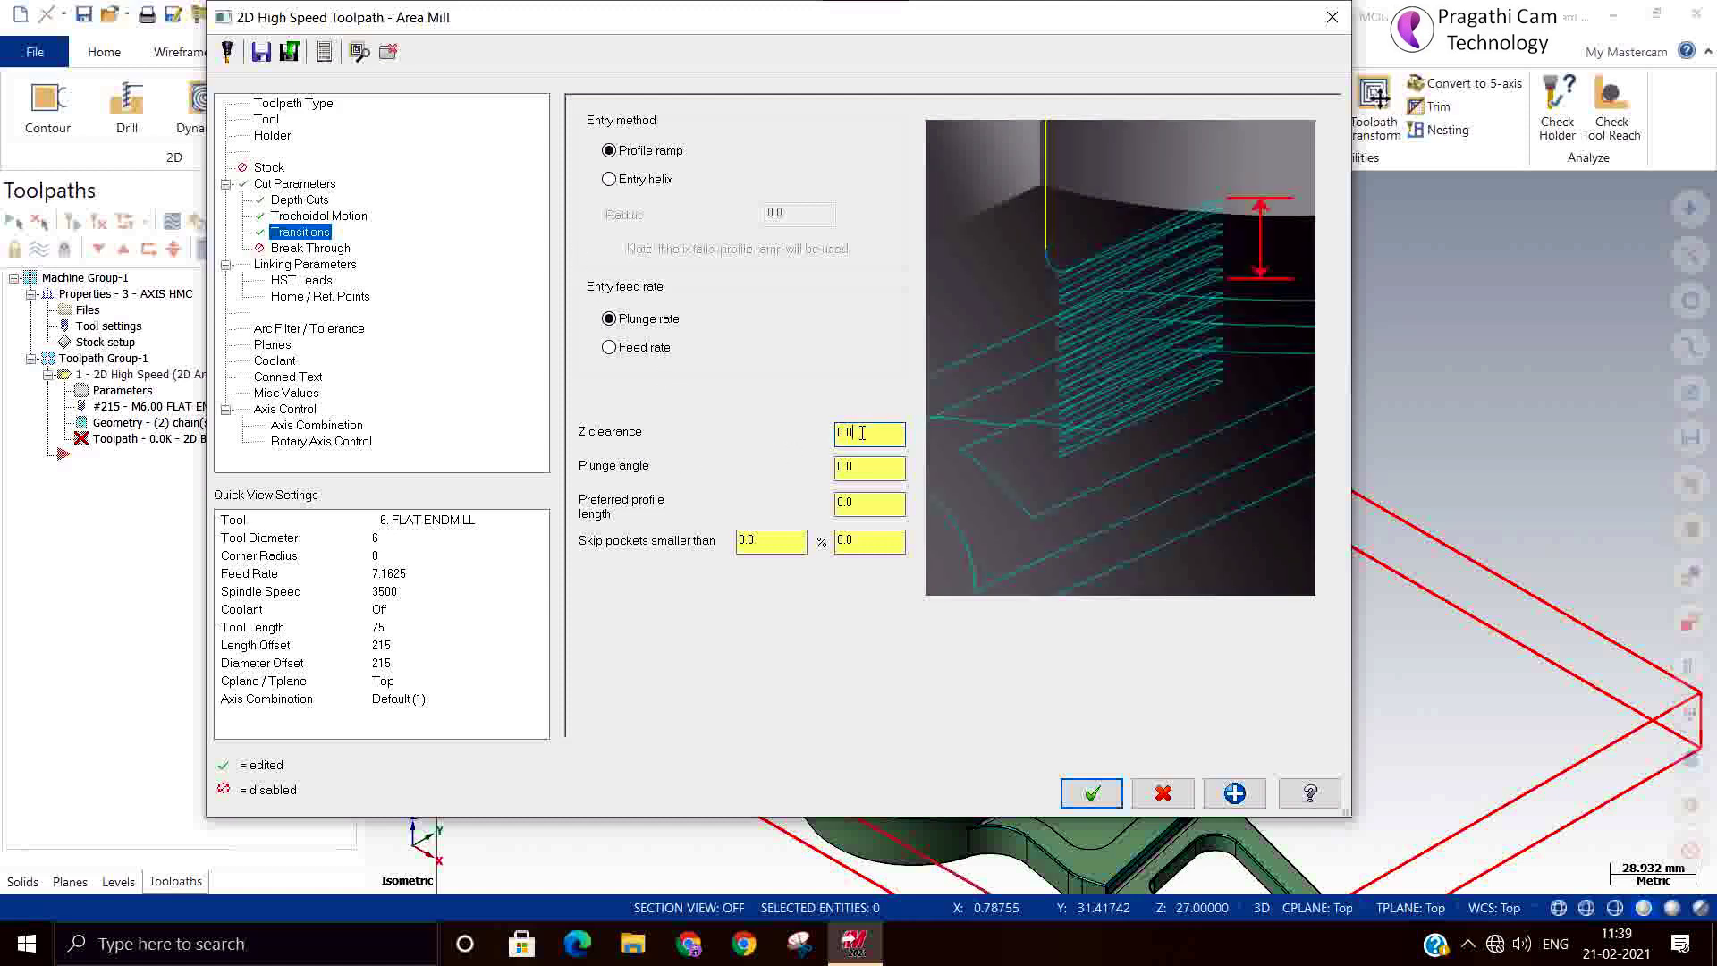
pyautogui.doubleClick(862, 433)
pyautogui.write('5')
# Set the plunge angle to 0.5 and the preferred profile length to 12
pyautogui.click(857, 469)
pyautogui.doubleClick(856, 473)
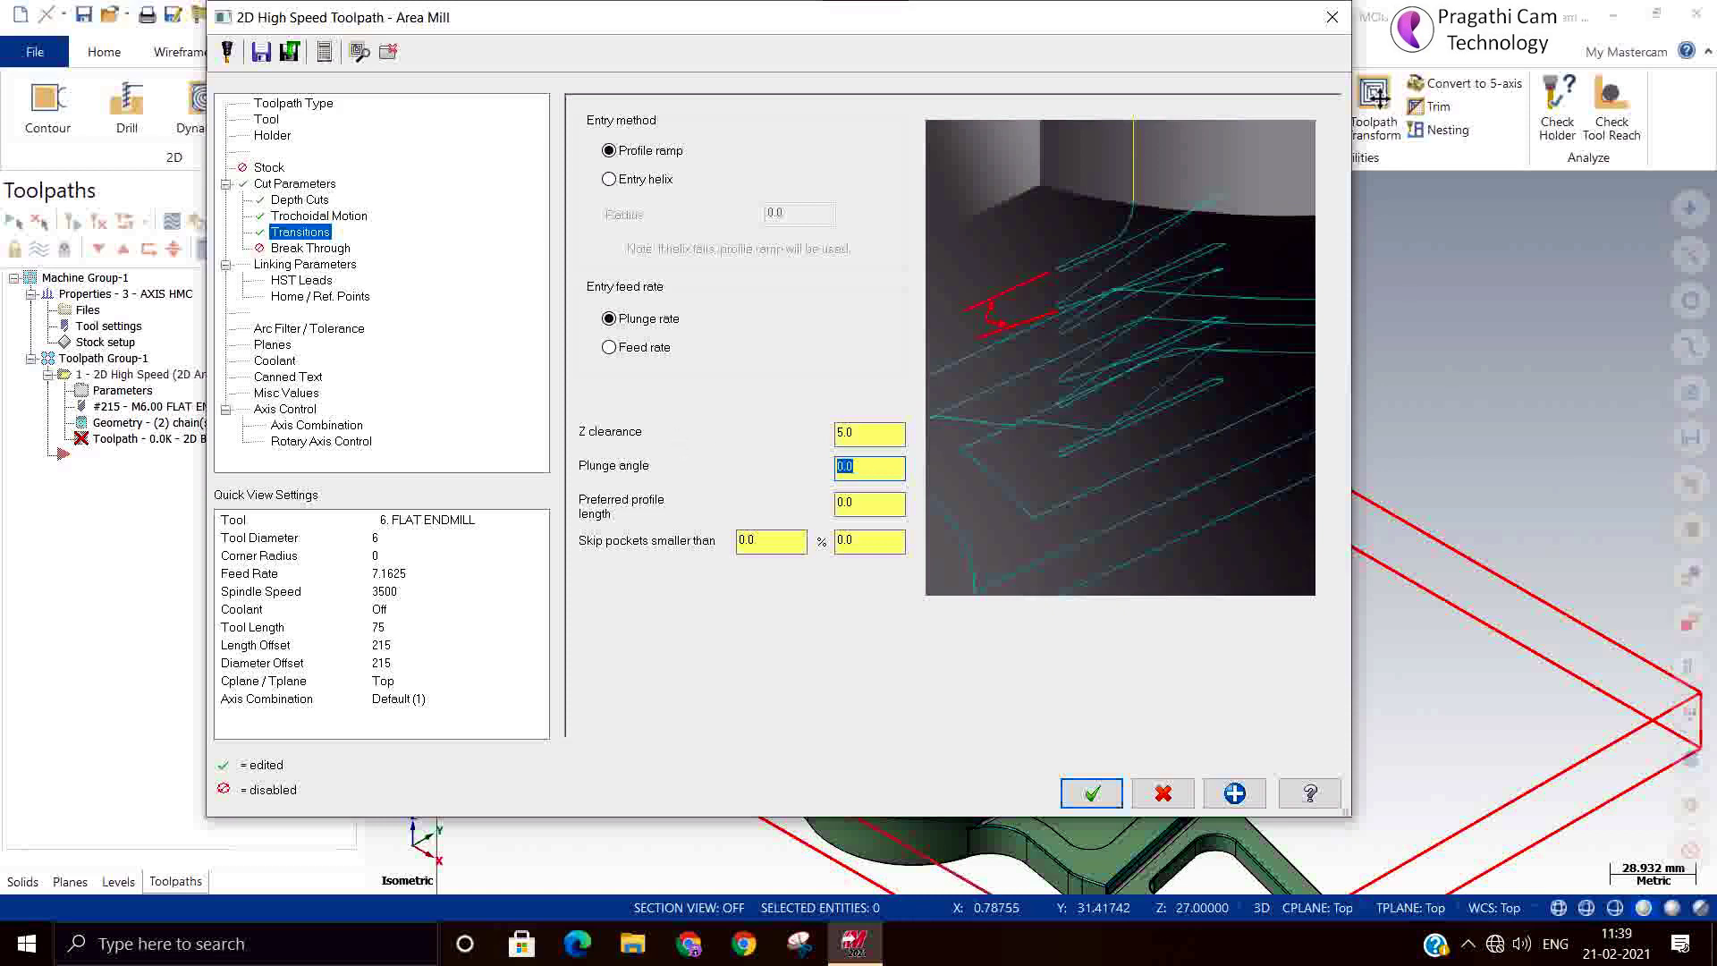
pyautogui.write('.5')
pyautogui.click(877, 505)
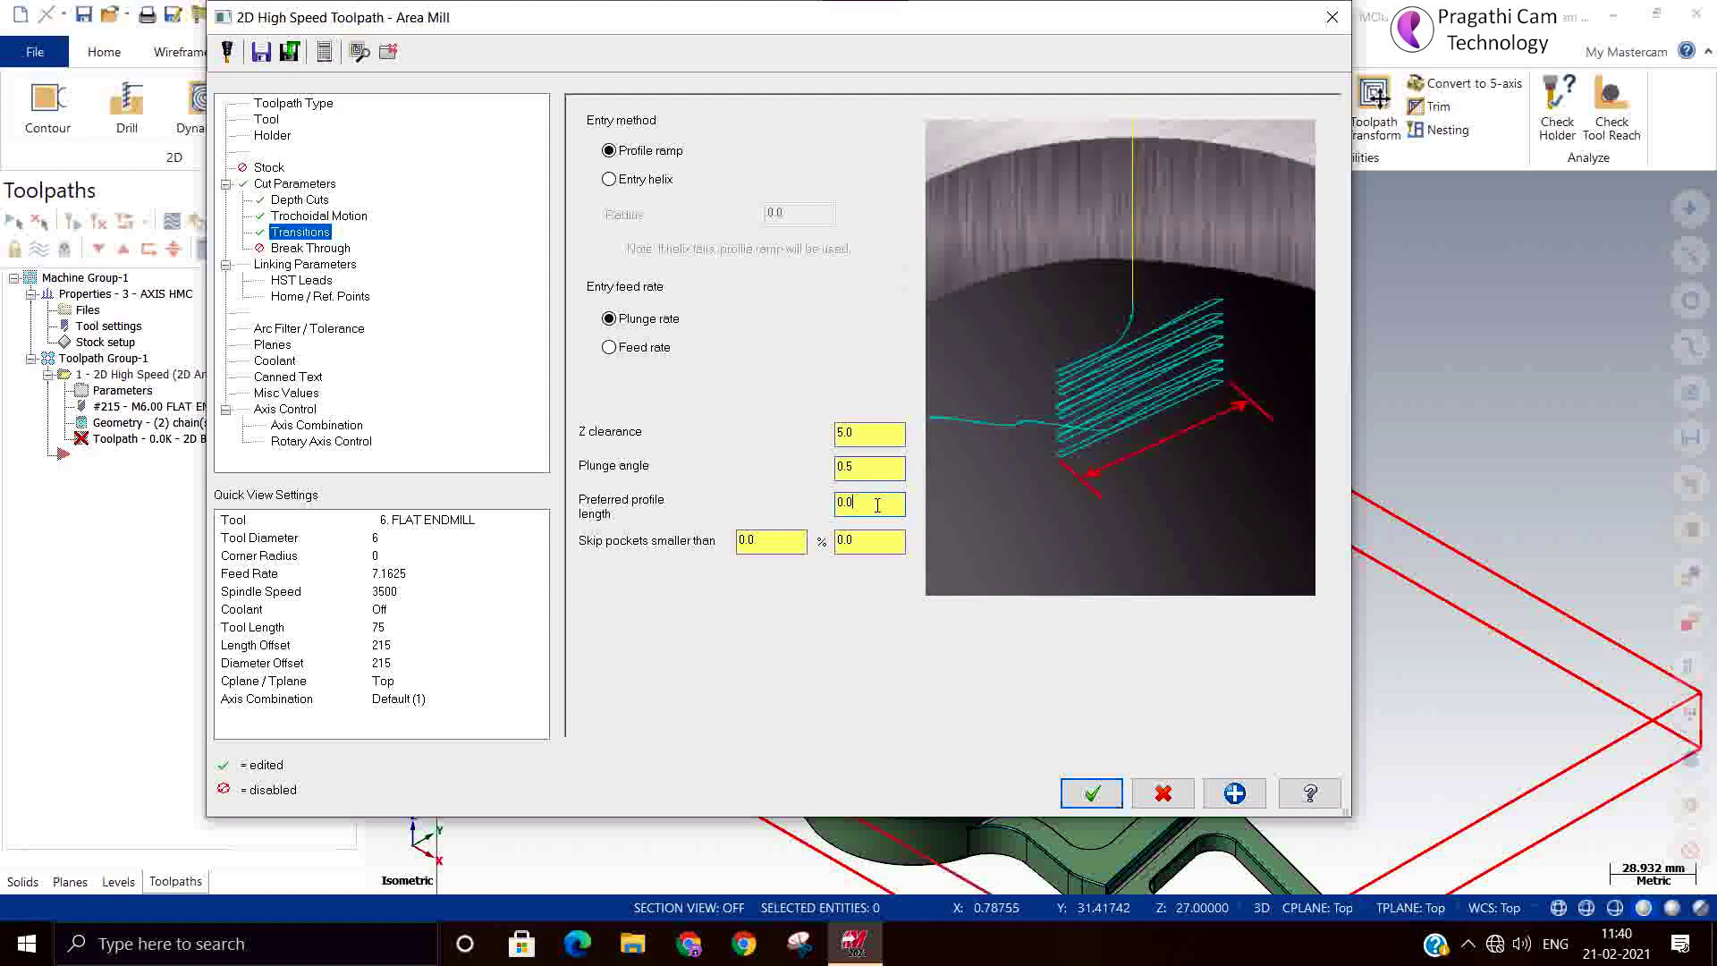
pyautogui.moveTo(887, 508); pyautogui.dragTo(687, 497)
pyautogui.write('12')
pyautogui.click(772, 533)
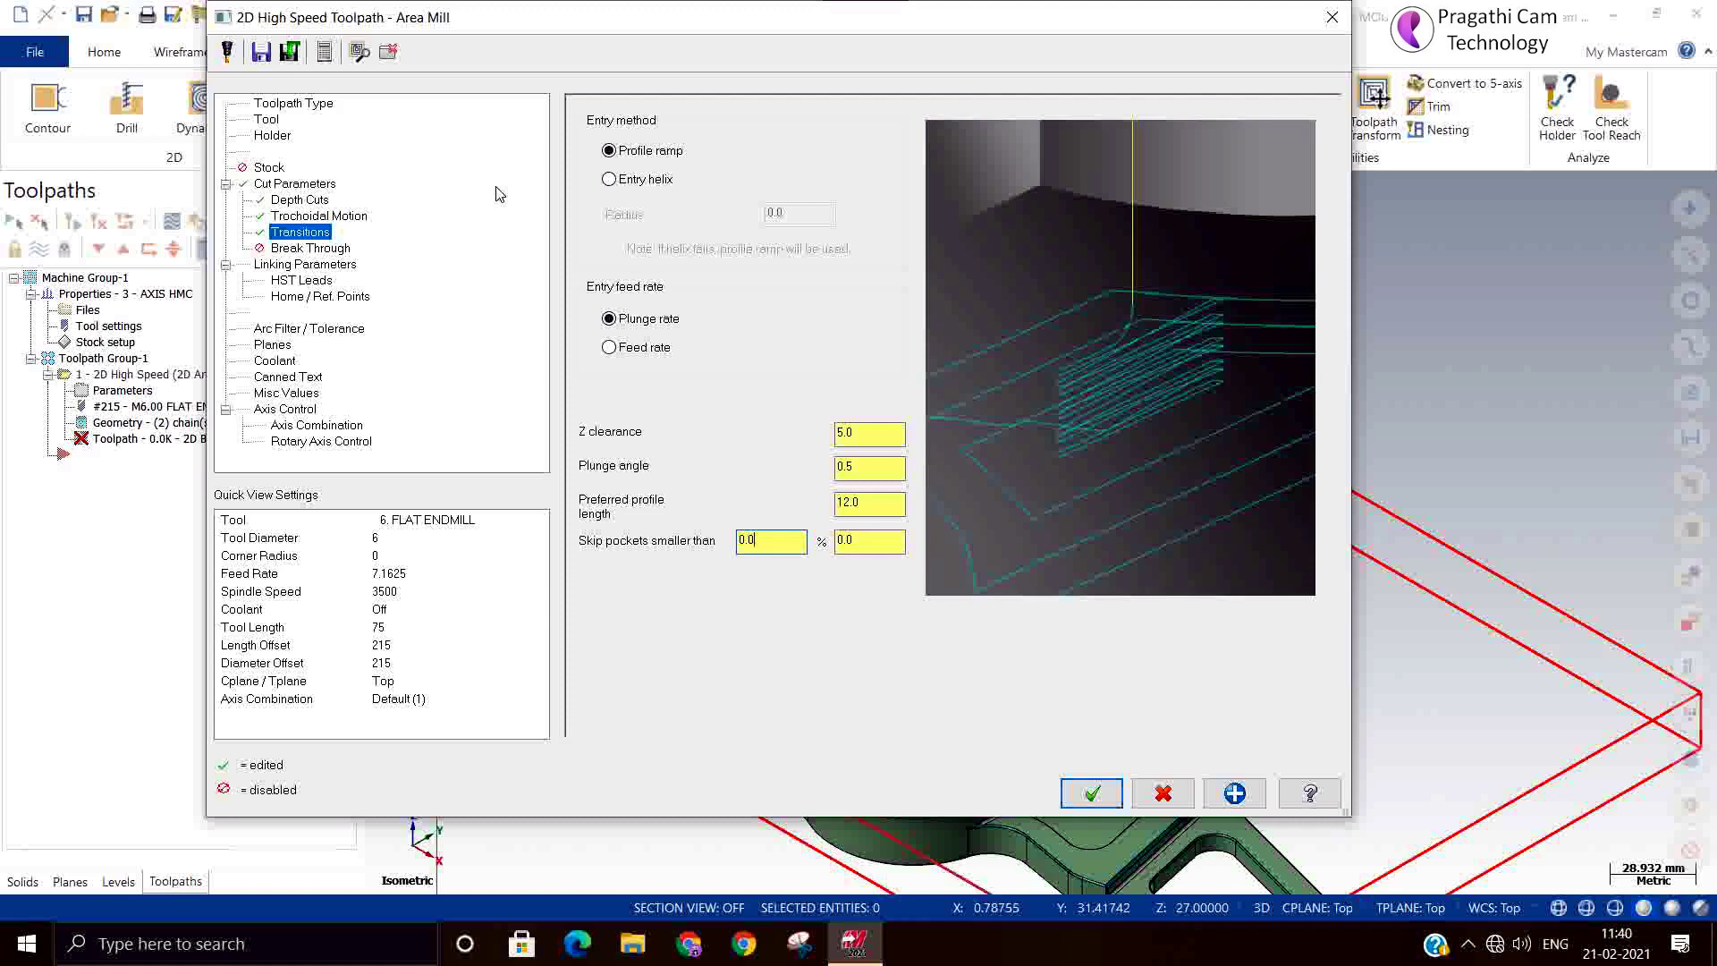
pyautogui.click(312, 249)
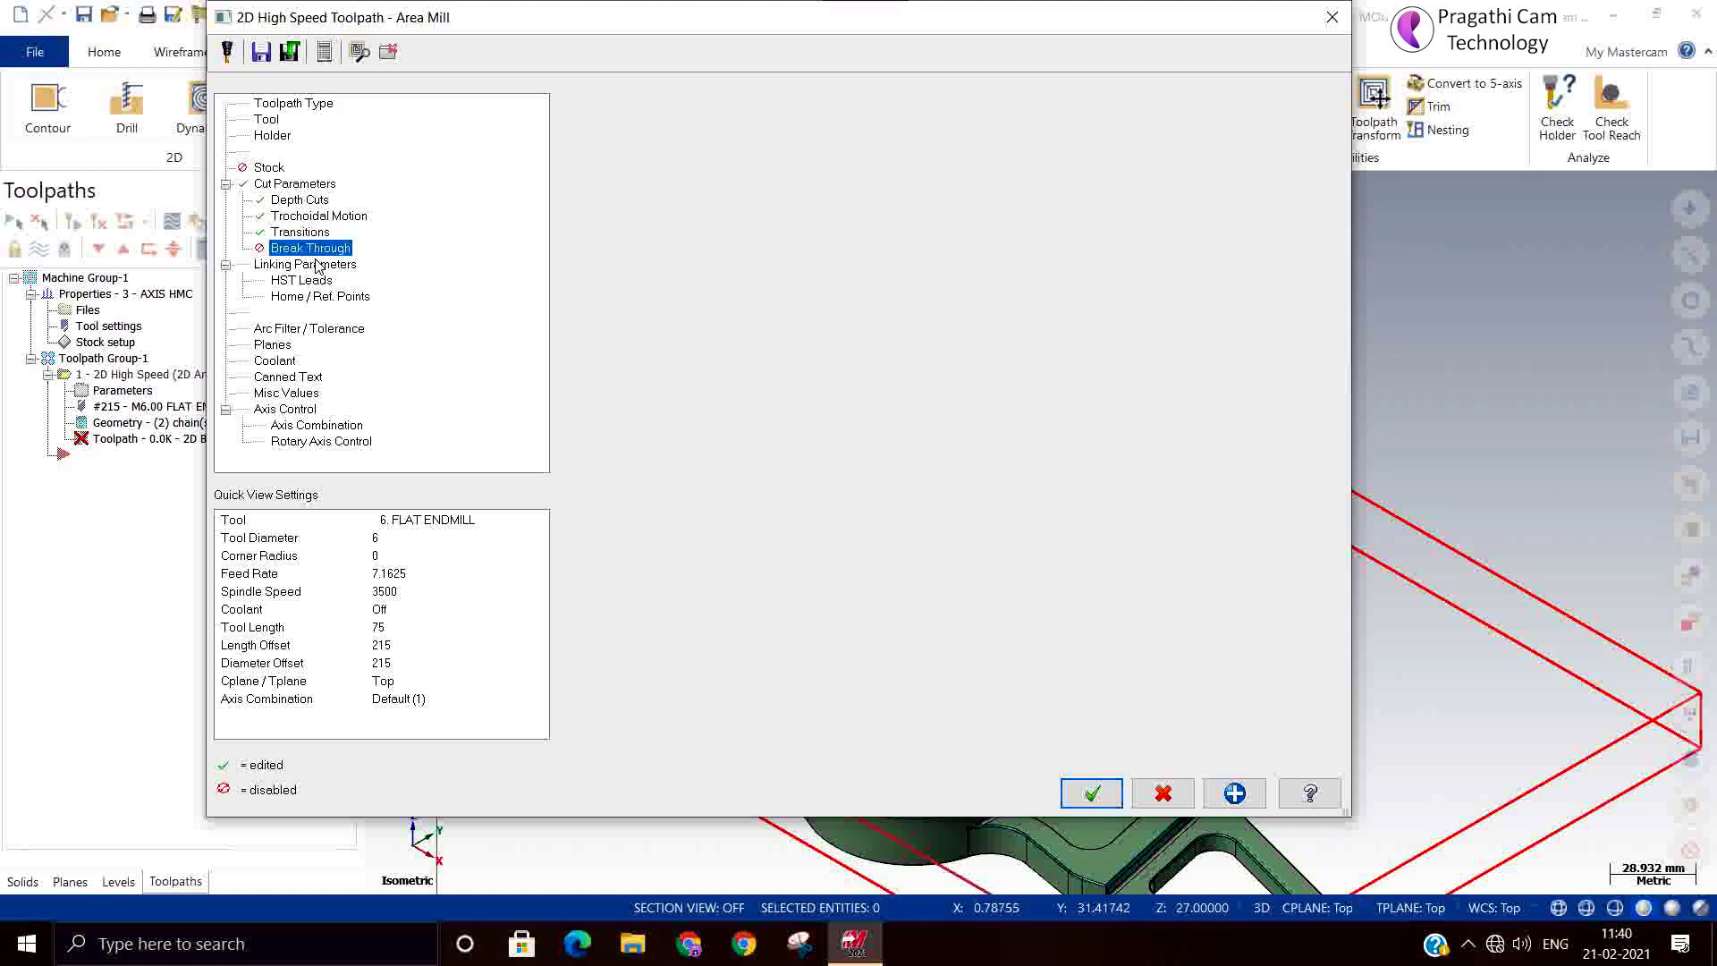
# Make feed plane and depth absolute, picking top of stock and depth -17.0 from the part, then accept
pyautogui.click(317, 265)
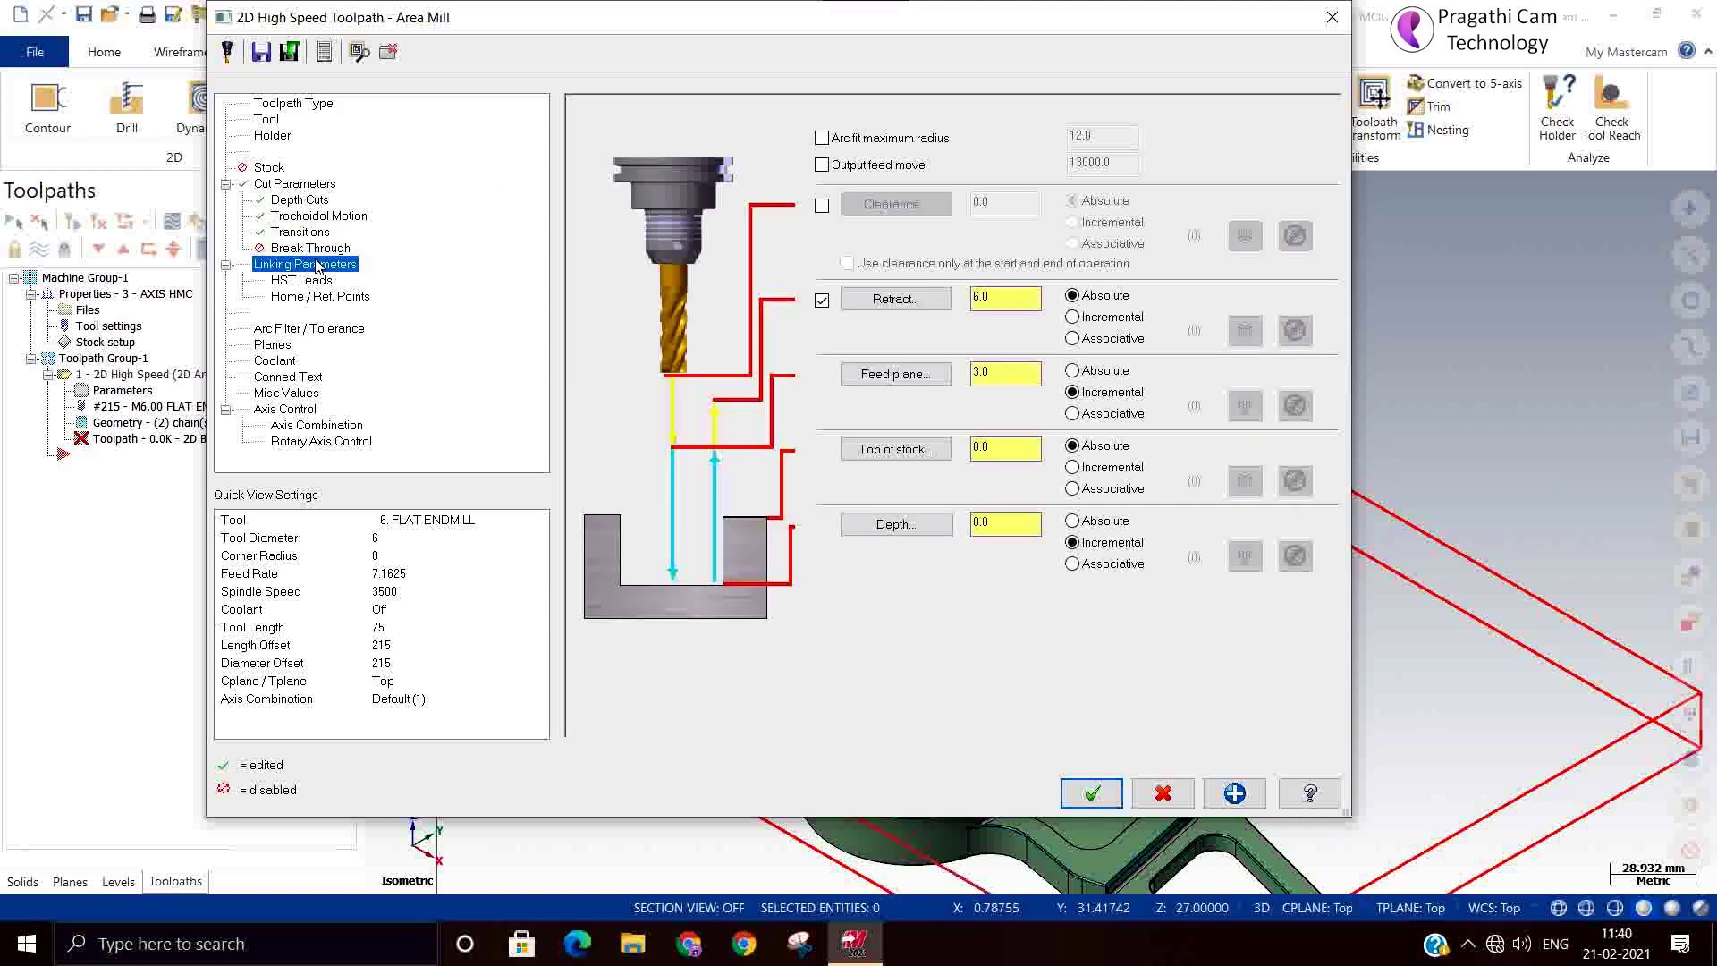
pyautogui.click(1079, 524)
pyautogui.click(1089, 371)
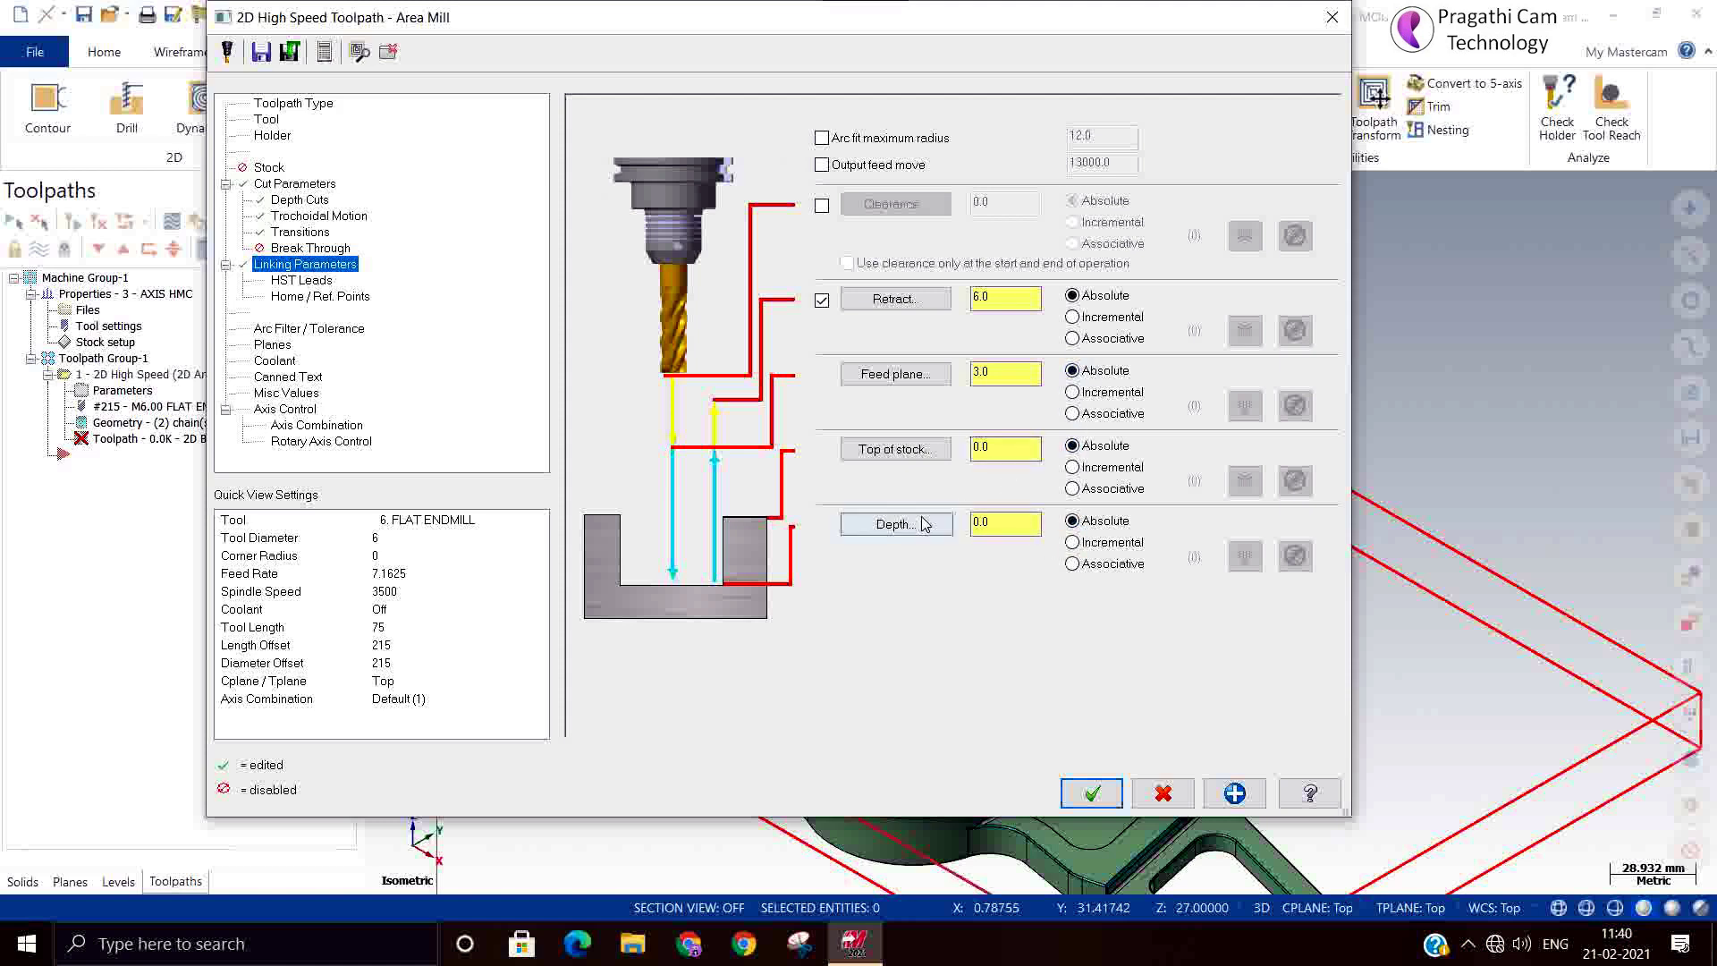
pyautogui.click(926, 447)
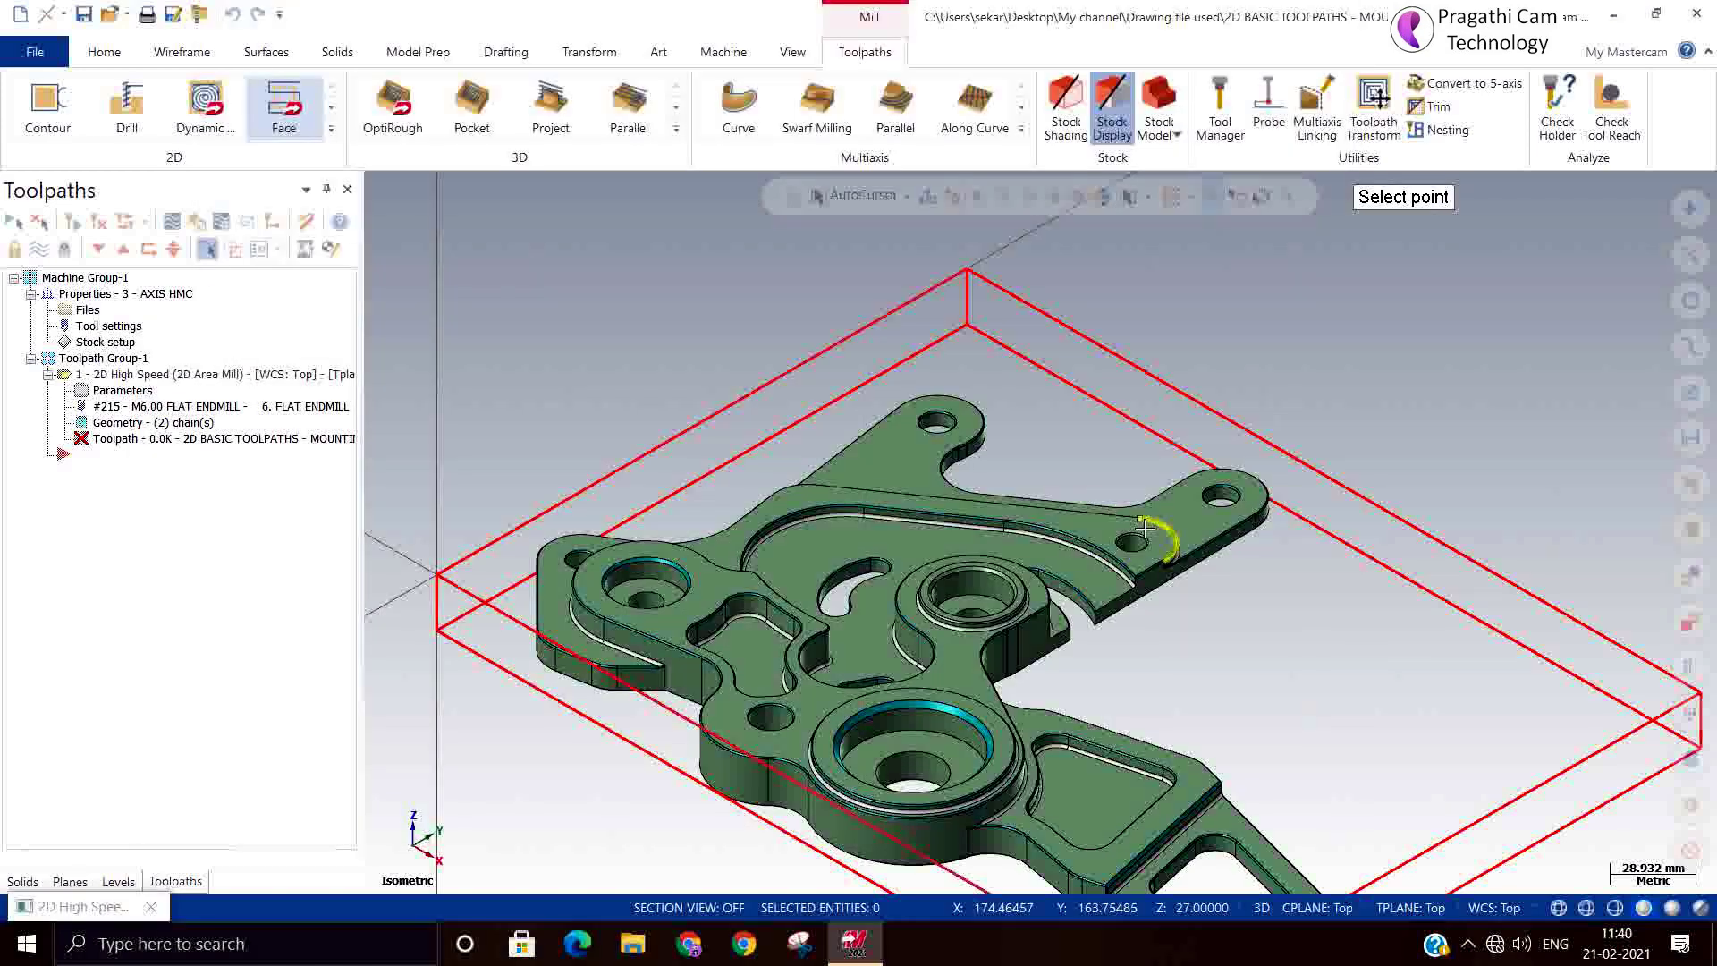
pyautogui.click(465, 588)
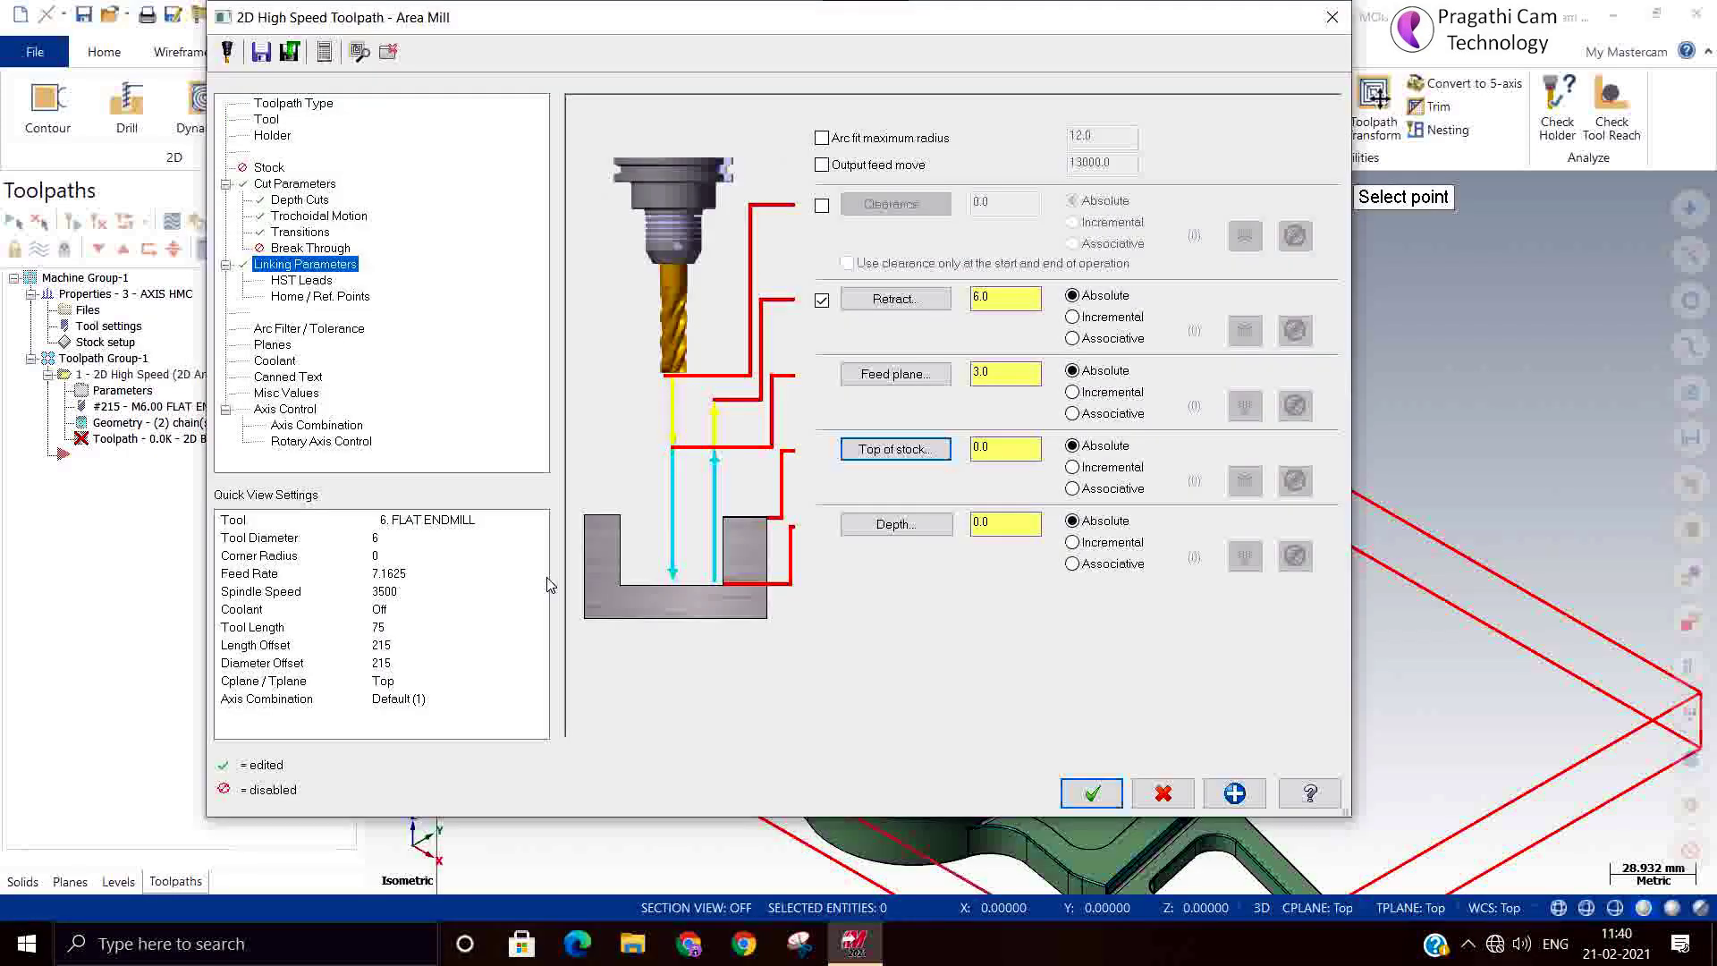
pyautogui.click(930, 525)
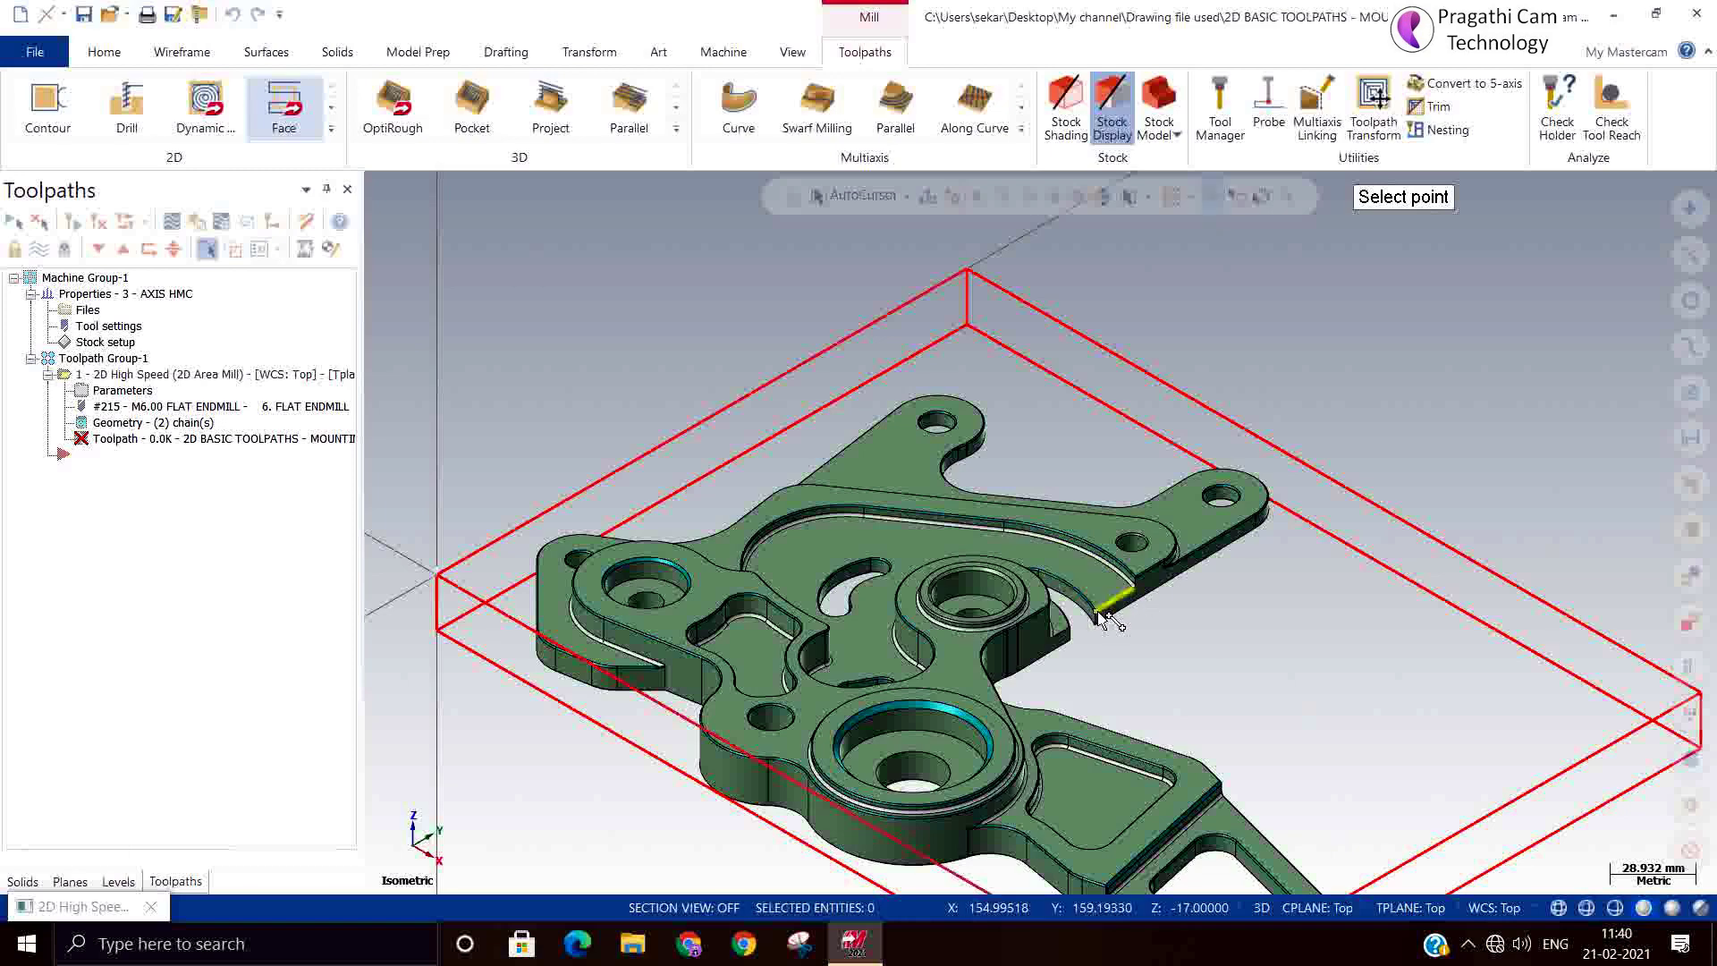
pyautogui.click(1098, 612)
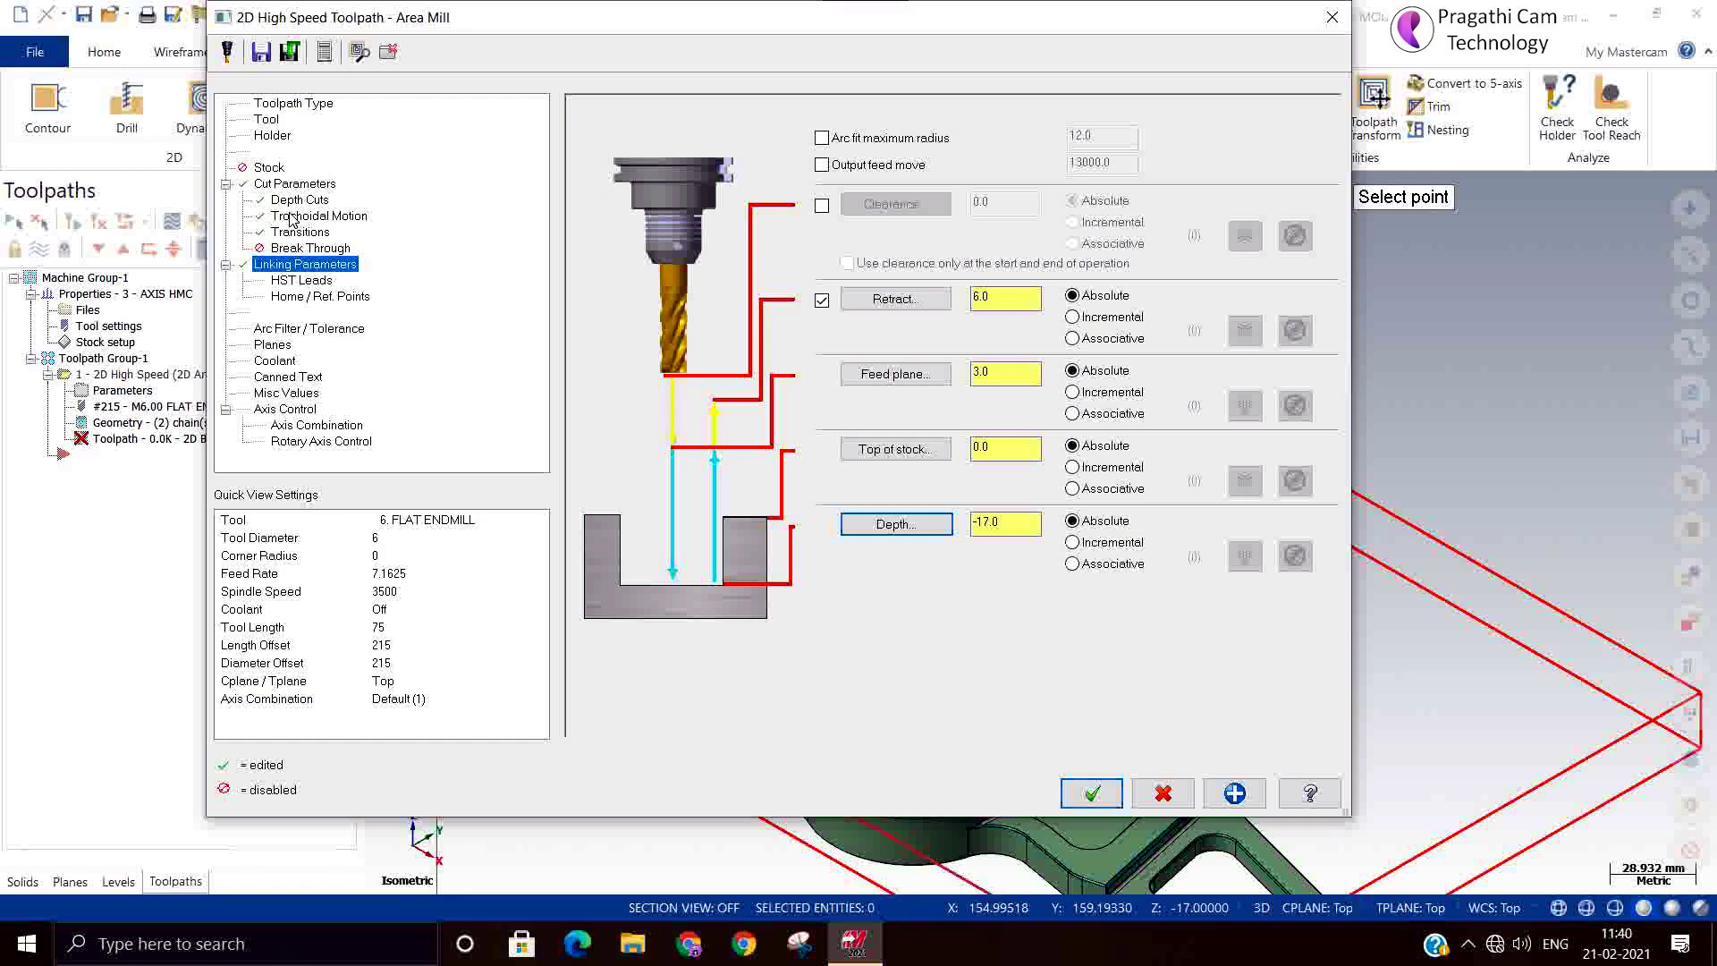
pyautogui.click(1092, 795)
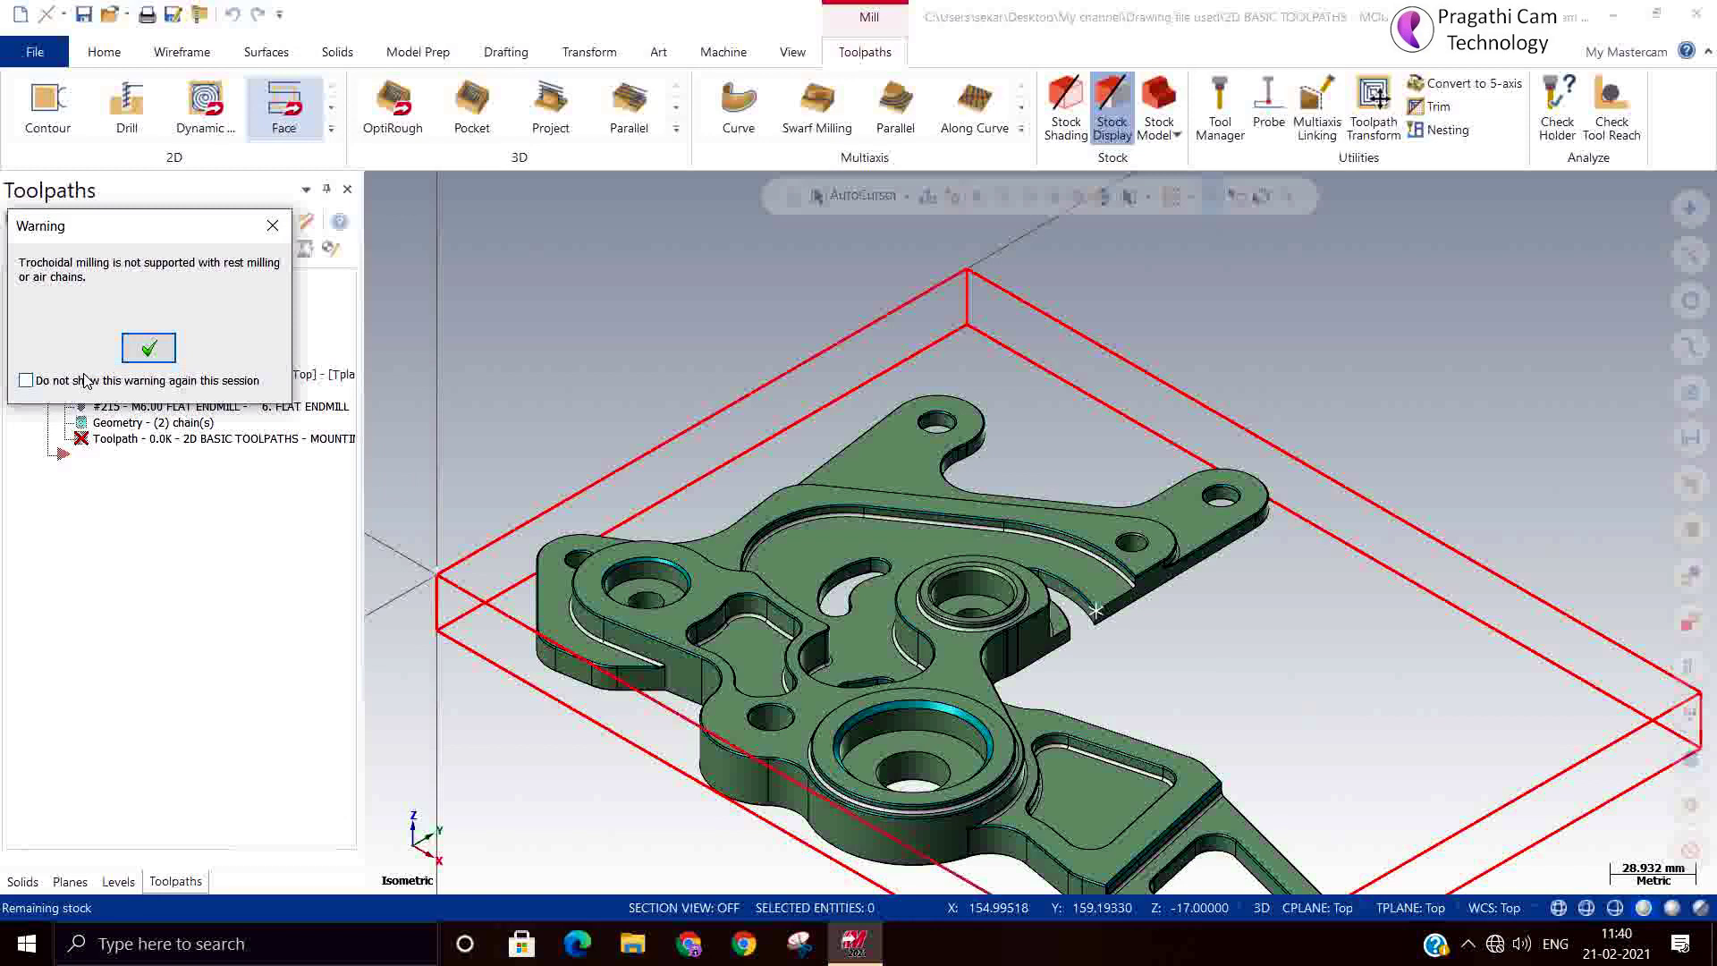
# Dismiss the trochoidal milling warning and zoom and orbit to examine the toolpath in the pocket
pyautogui.click(143, 349)
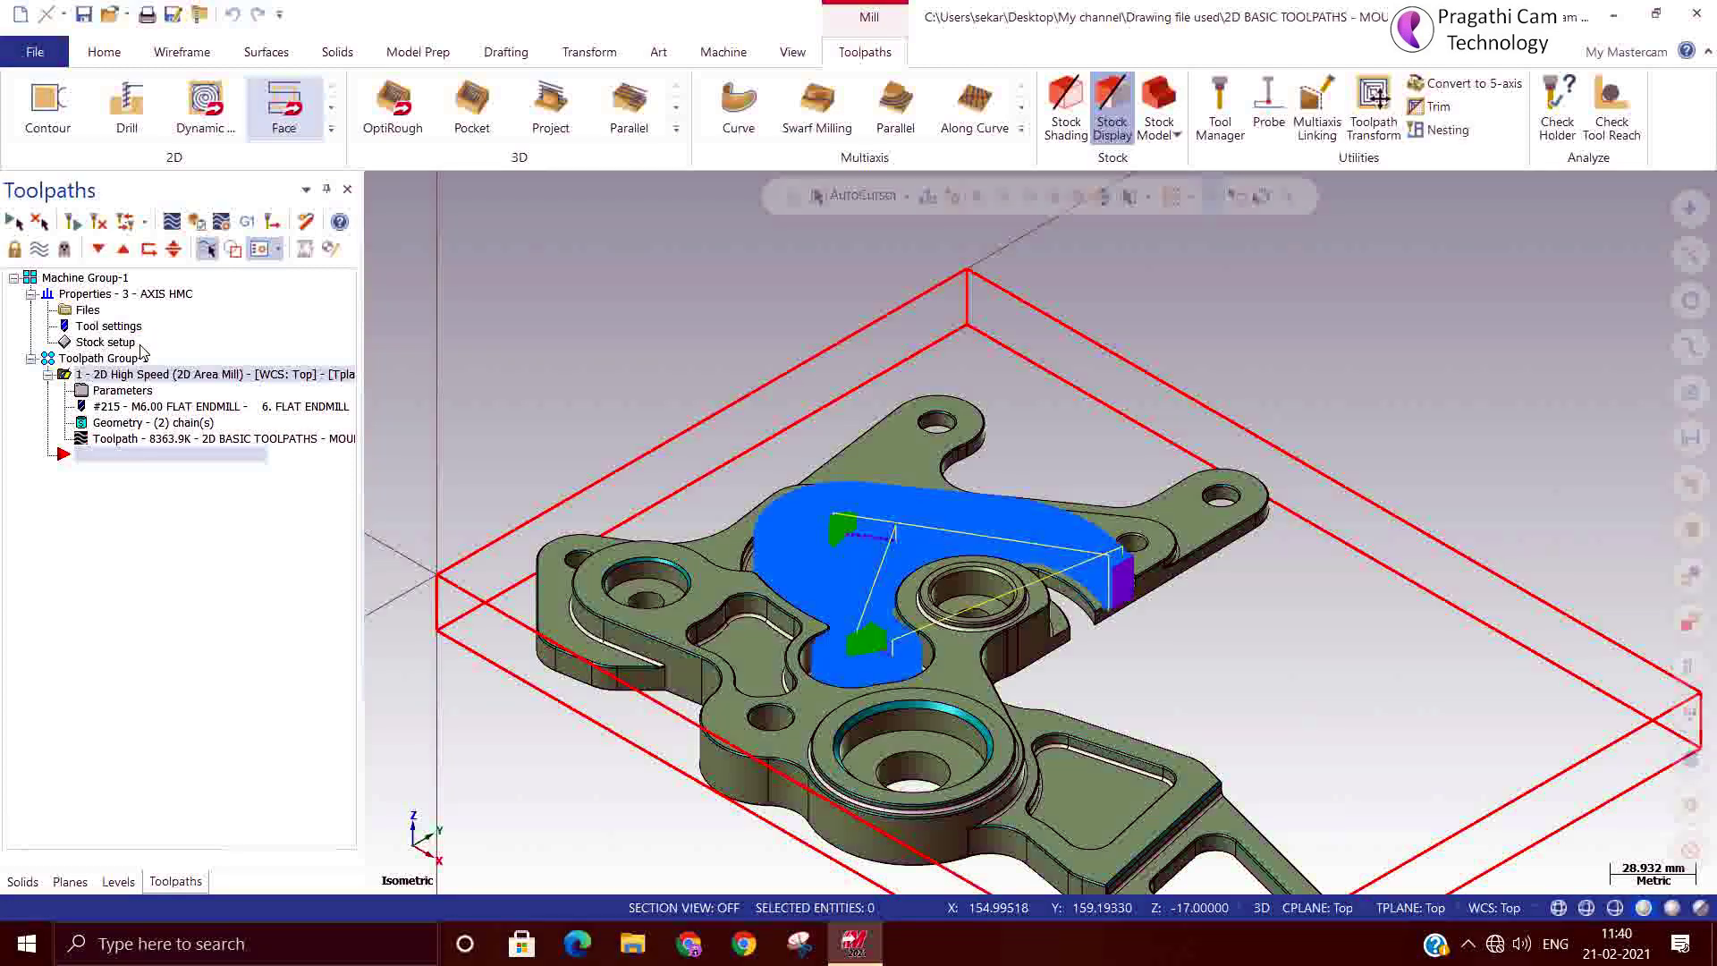
pyautogui.scroll(5, 749, 641)
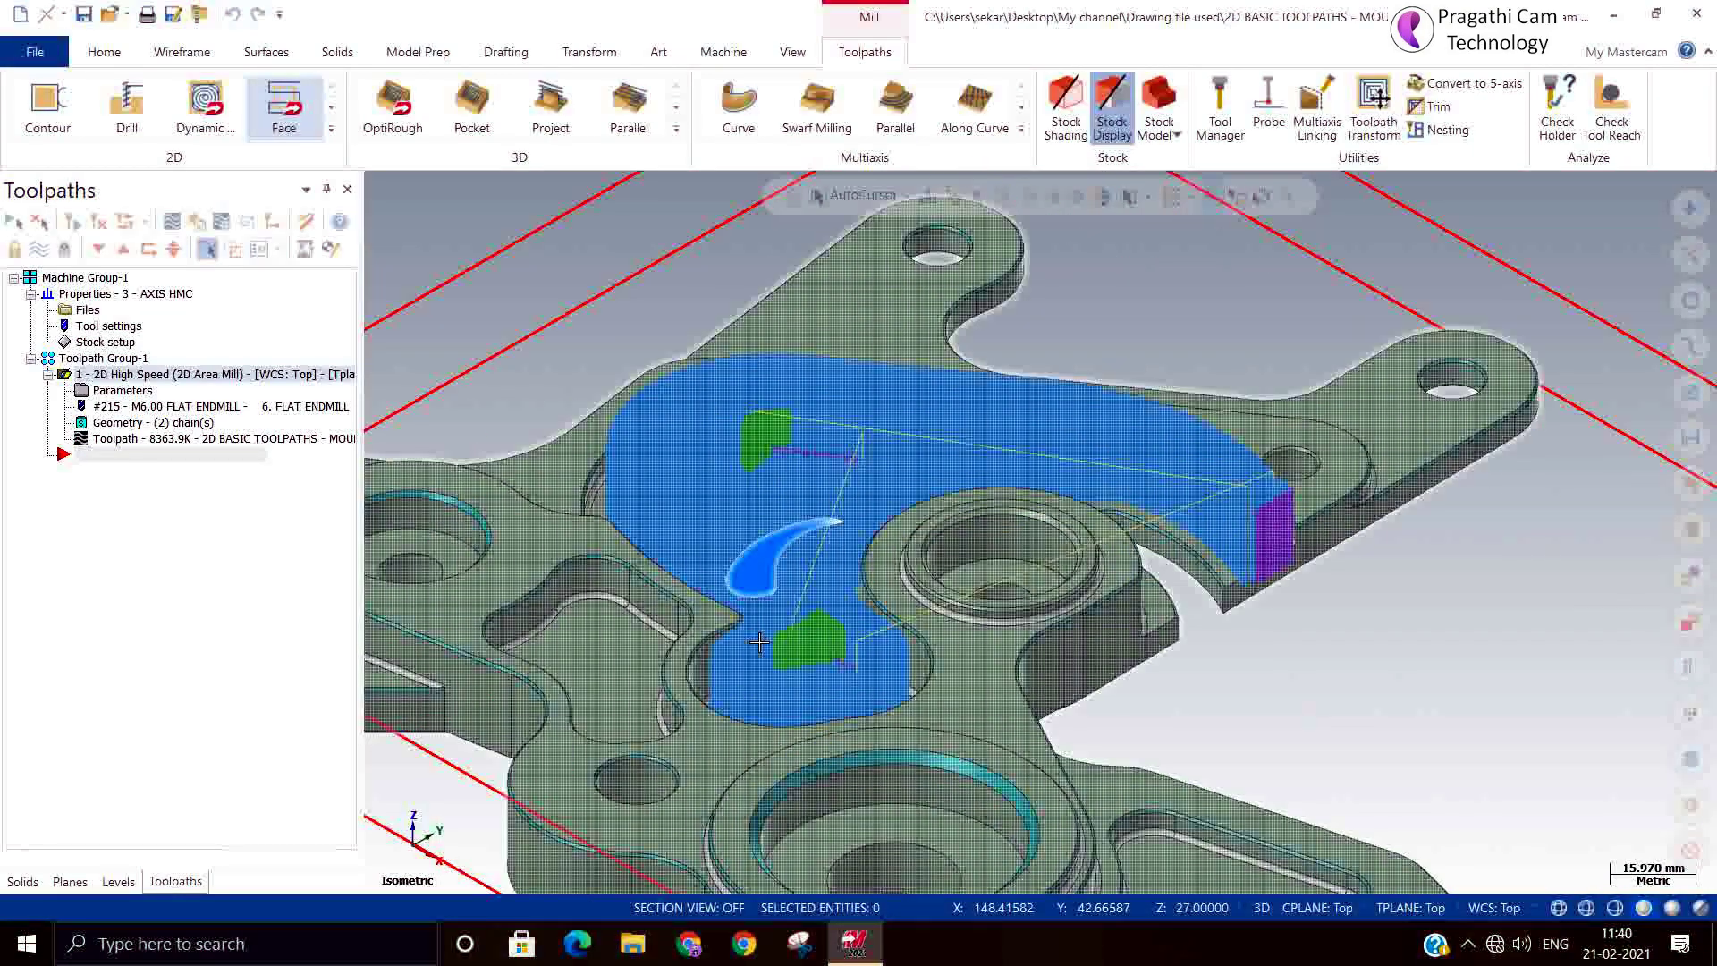
pyautogui.moveTo(755, 644); pyautogui.dragTo(776, 412, button='middle')
pyautogui.scroll(4, 775, 413)
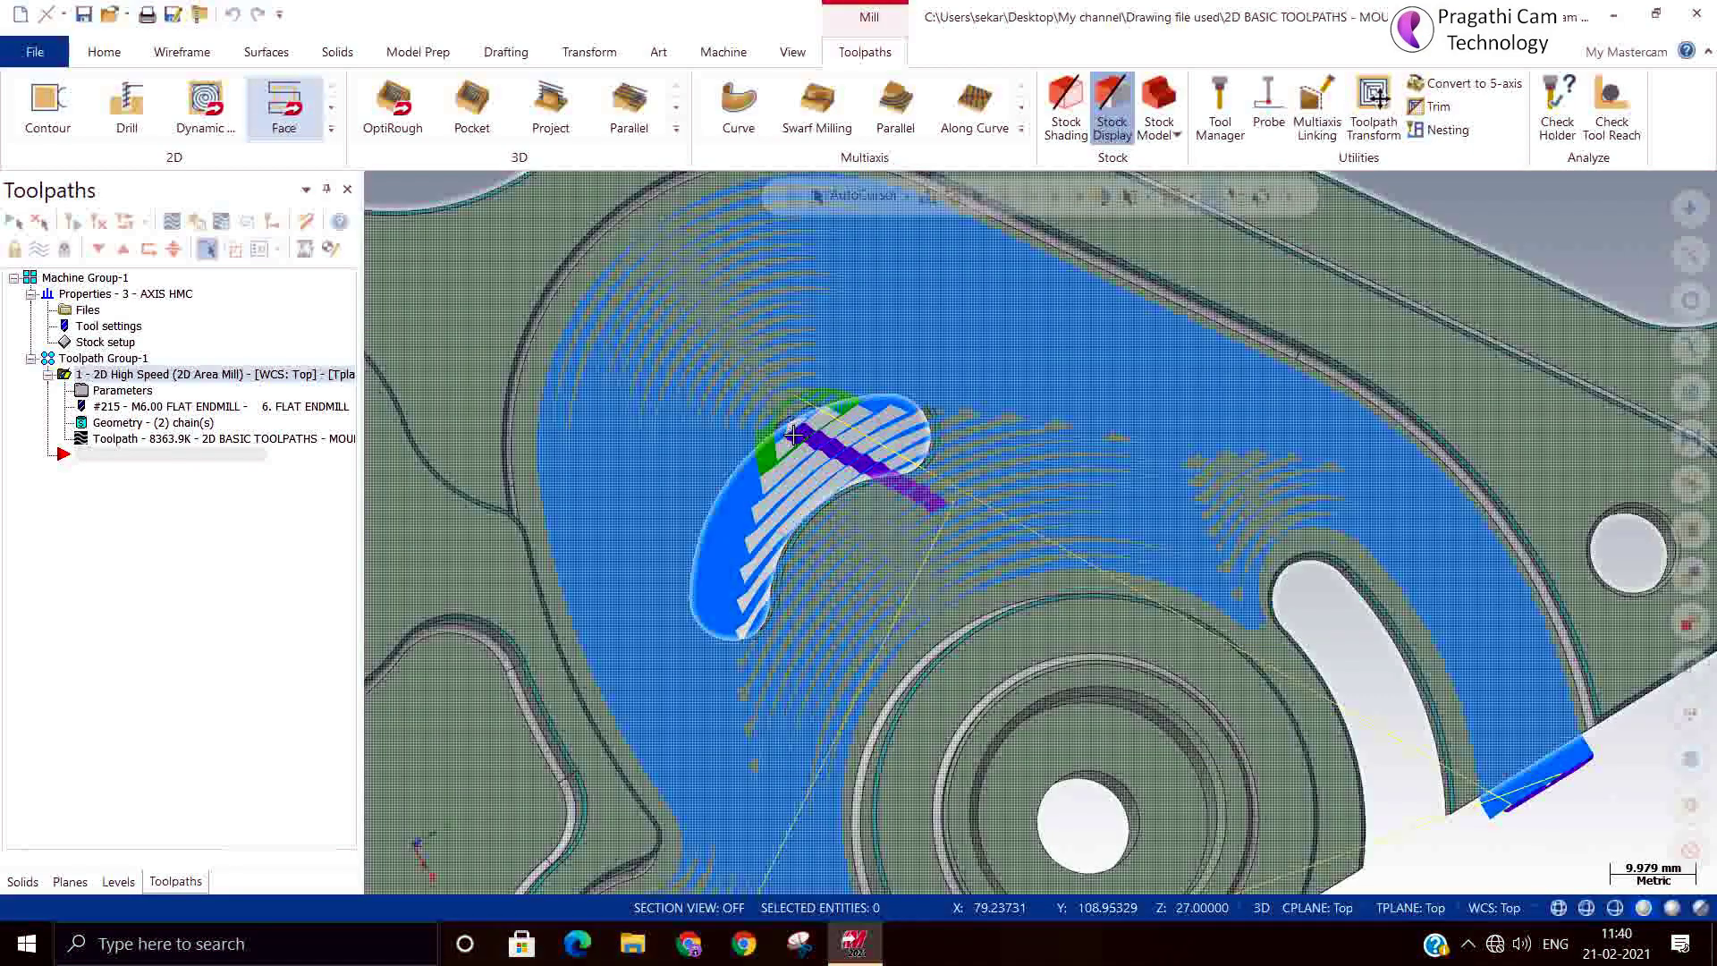
pyautogui.scroll(-4, 776, 407)
pyautogui.moveTo(776, 407); pyautogui.dragTo(1156, 682, button='middle')
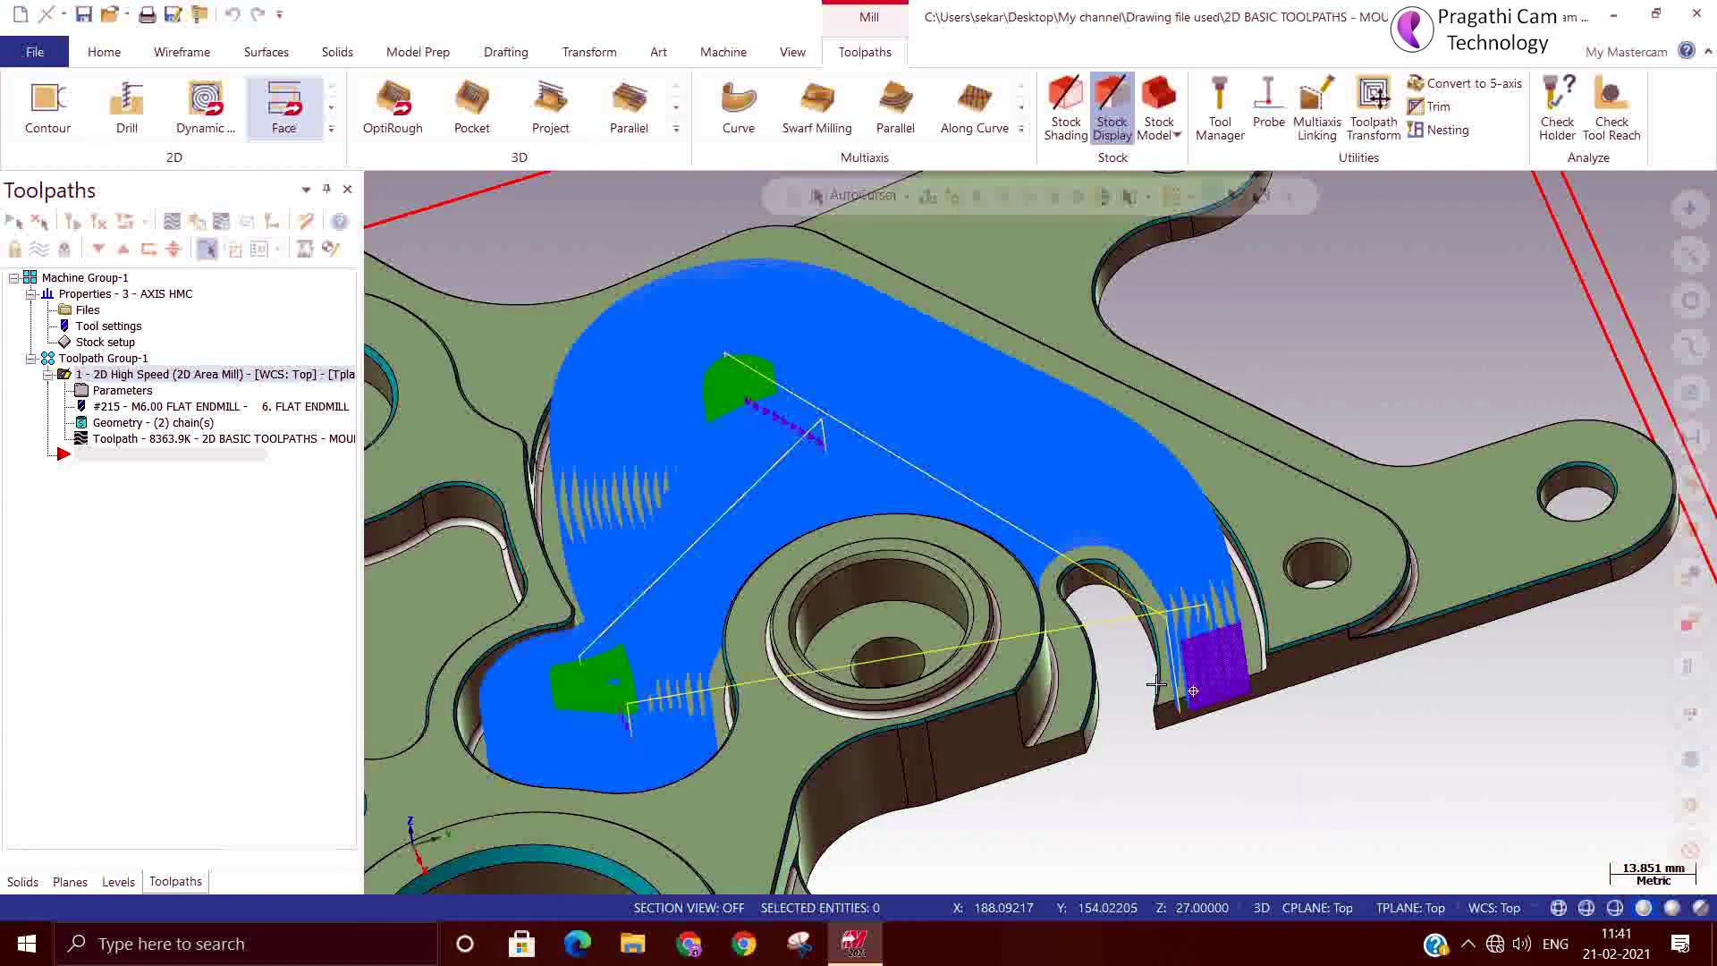
pyautogui.click(109, 394)
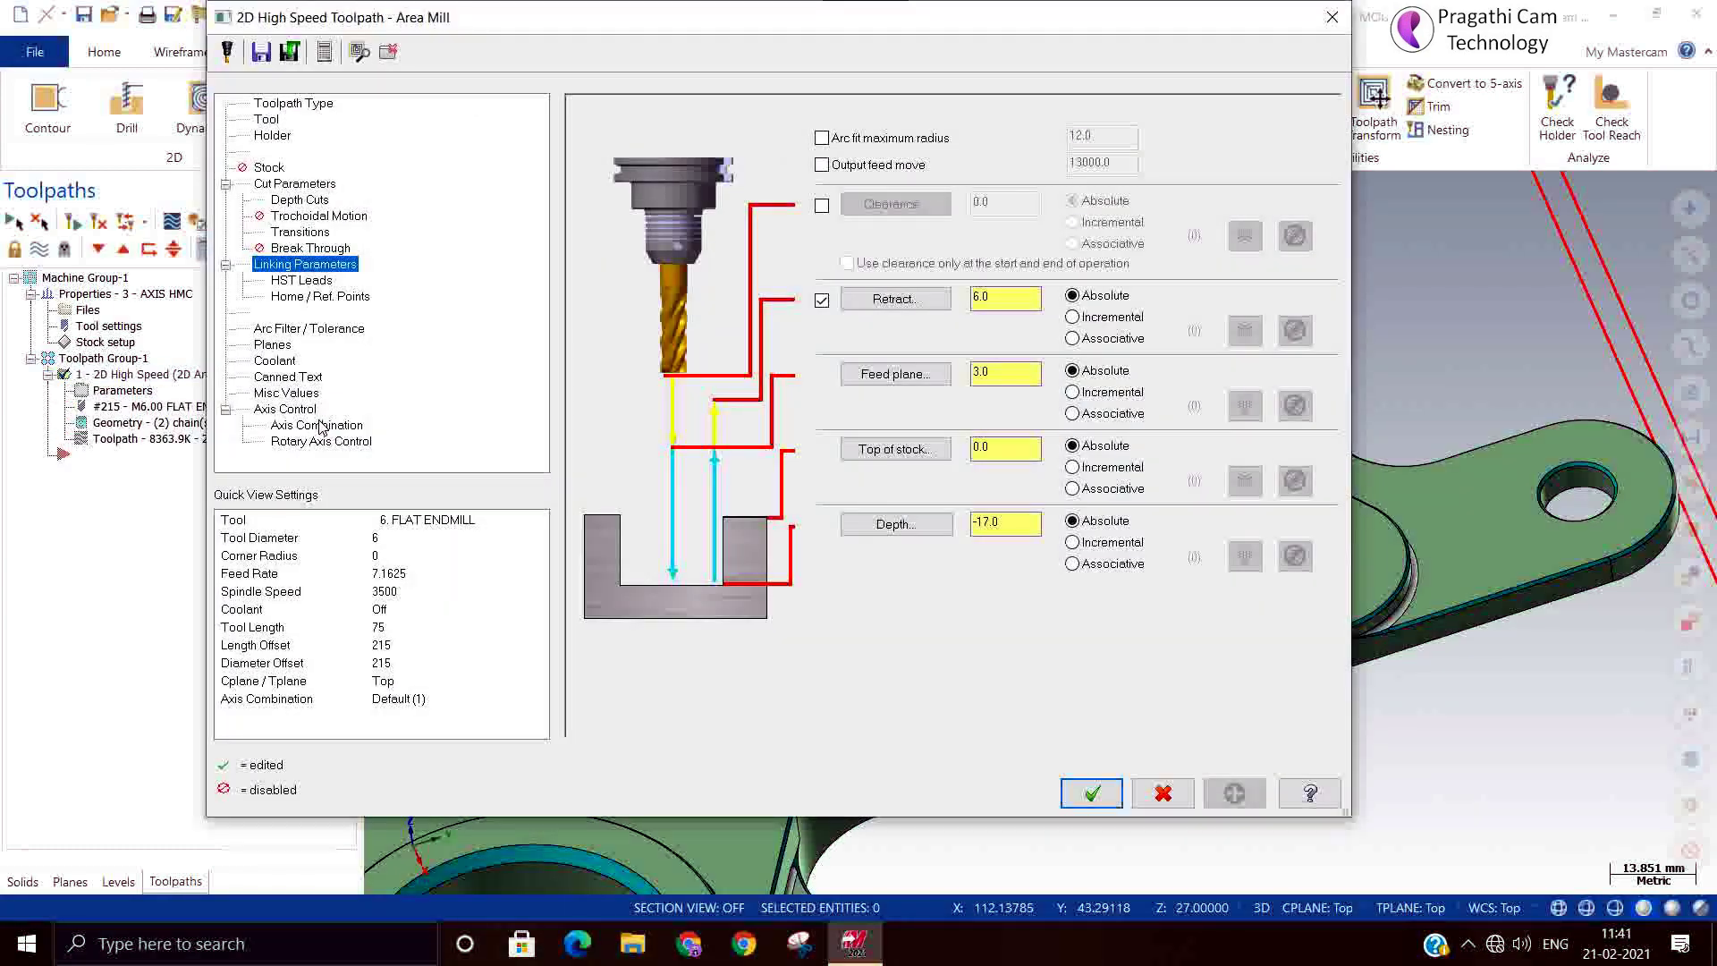
pyautogui.click(269, 120)
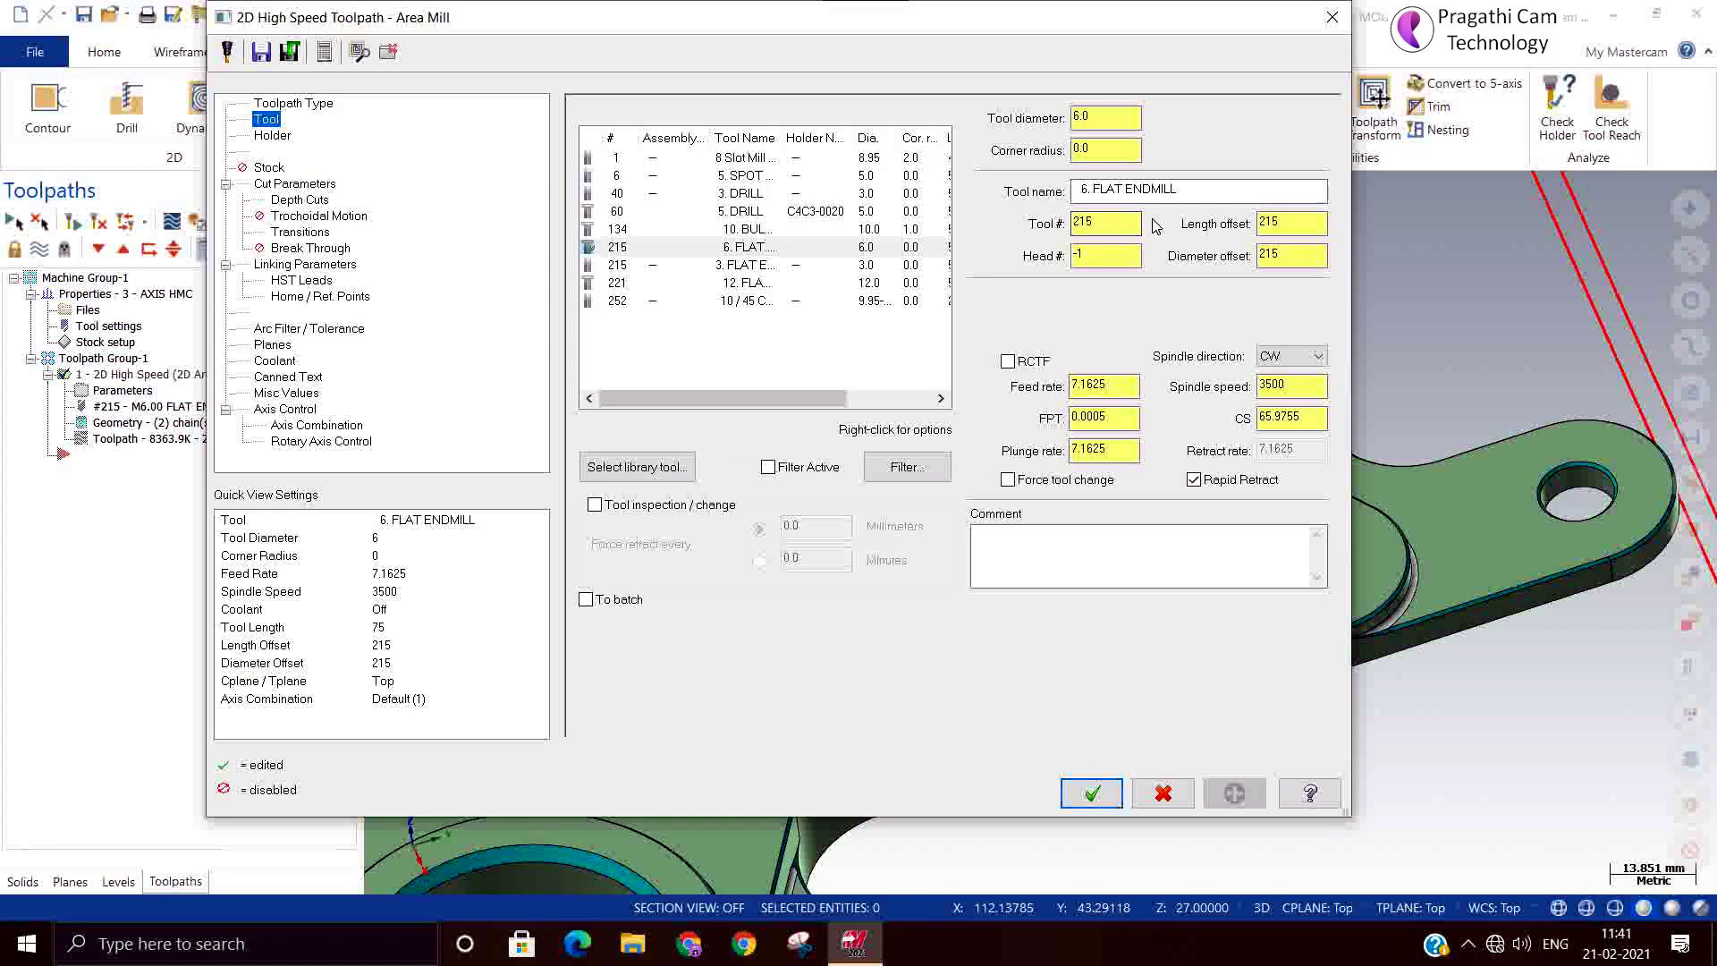
pyautogui.click(292, 105)
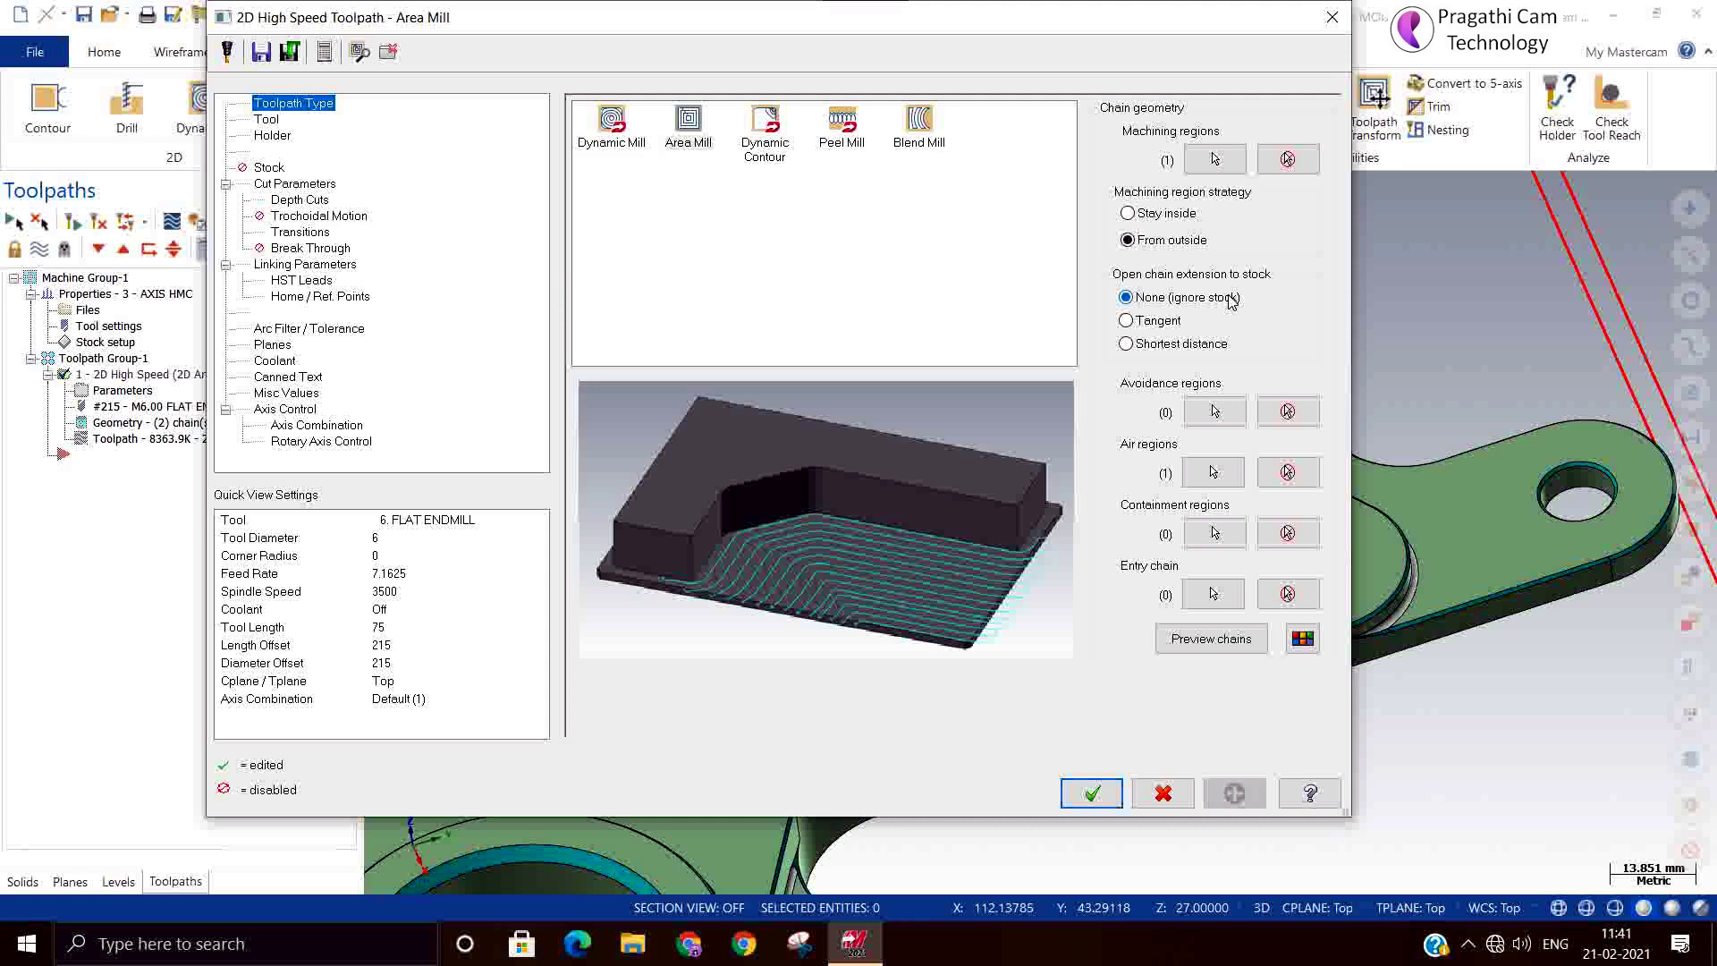
pyautogui.click(1328, 18)
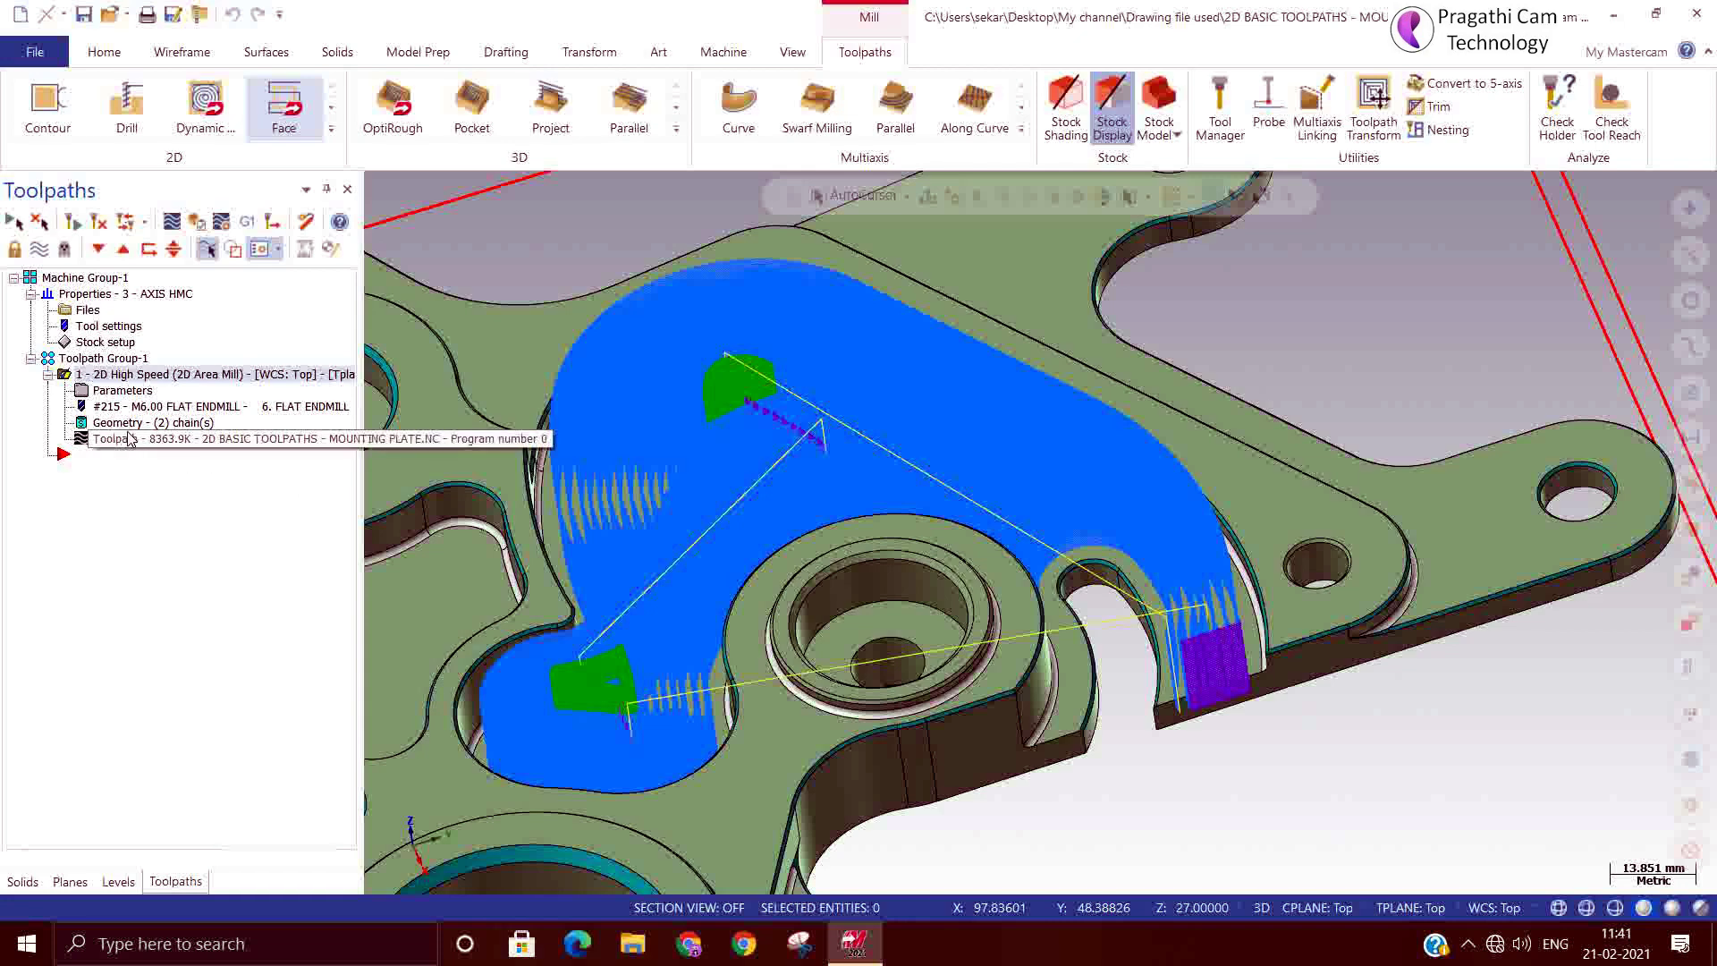
# Reopen the Area Mill parameters and set Trochoidal Motion to Off
pyautogui.click(115, 391)
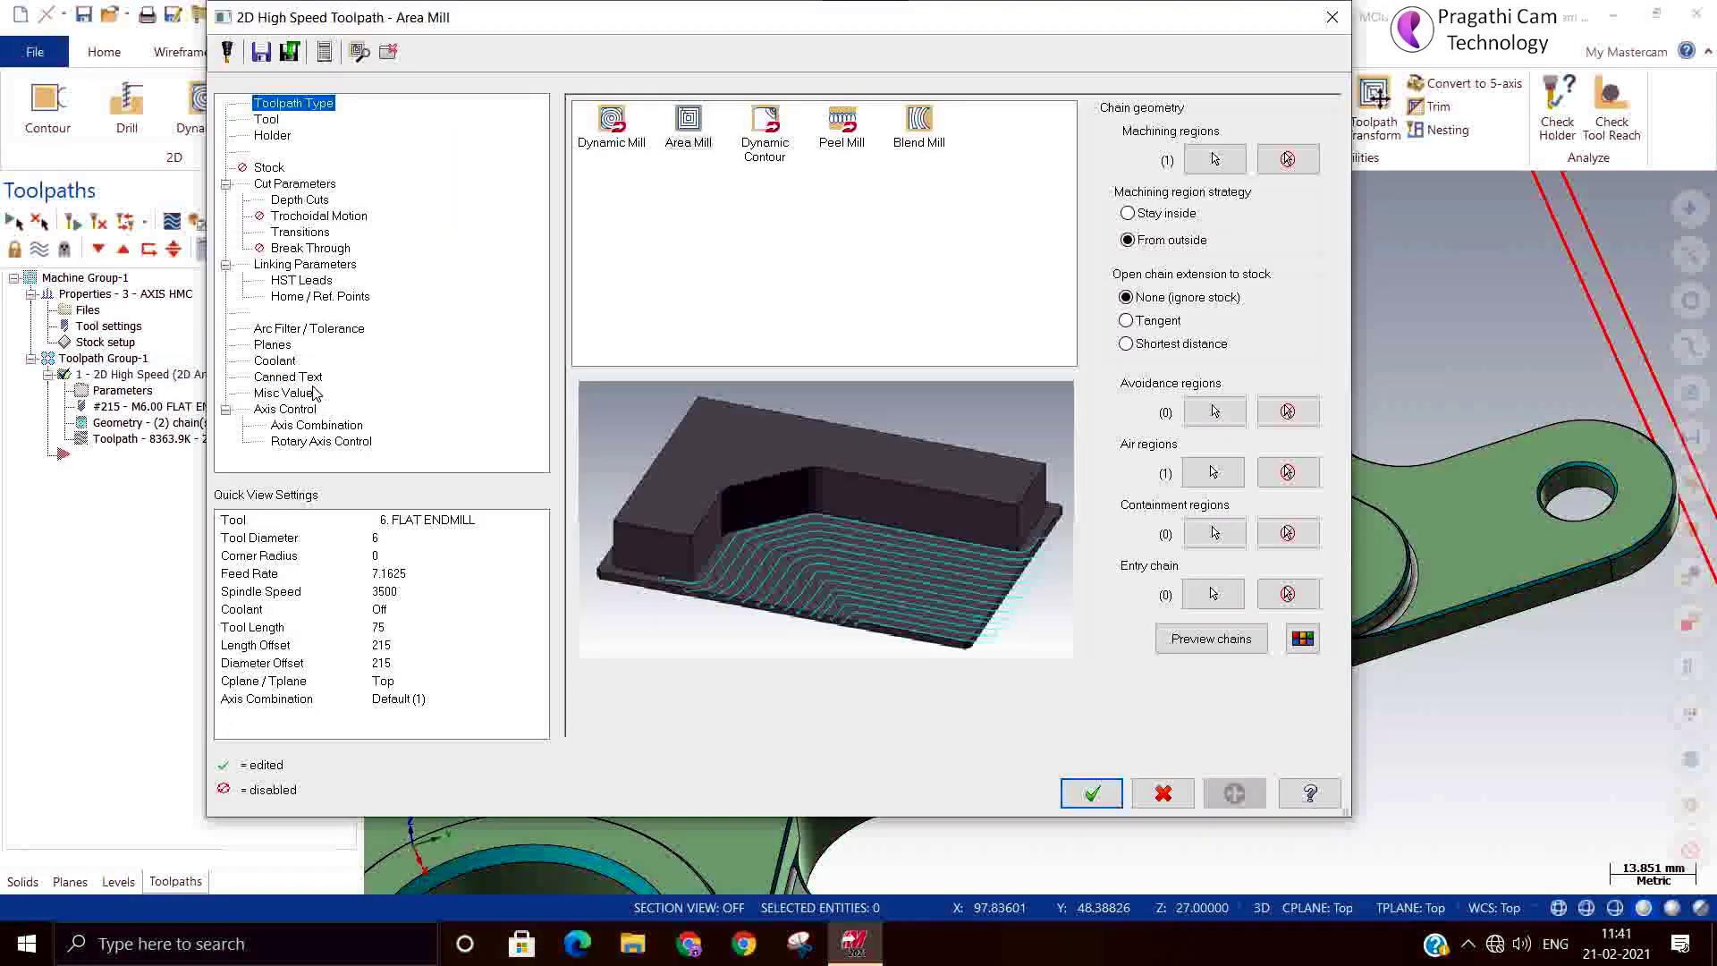
pyautogui.click(261, 123)
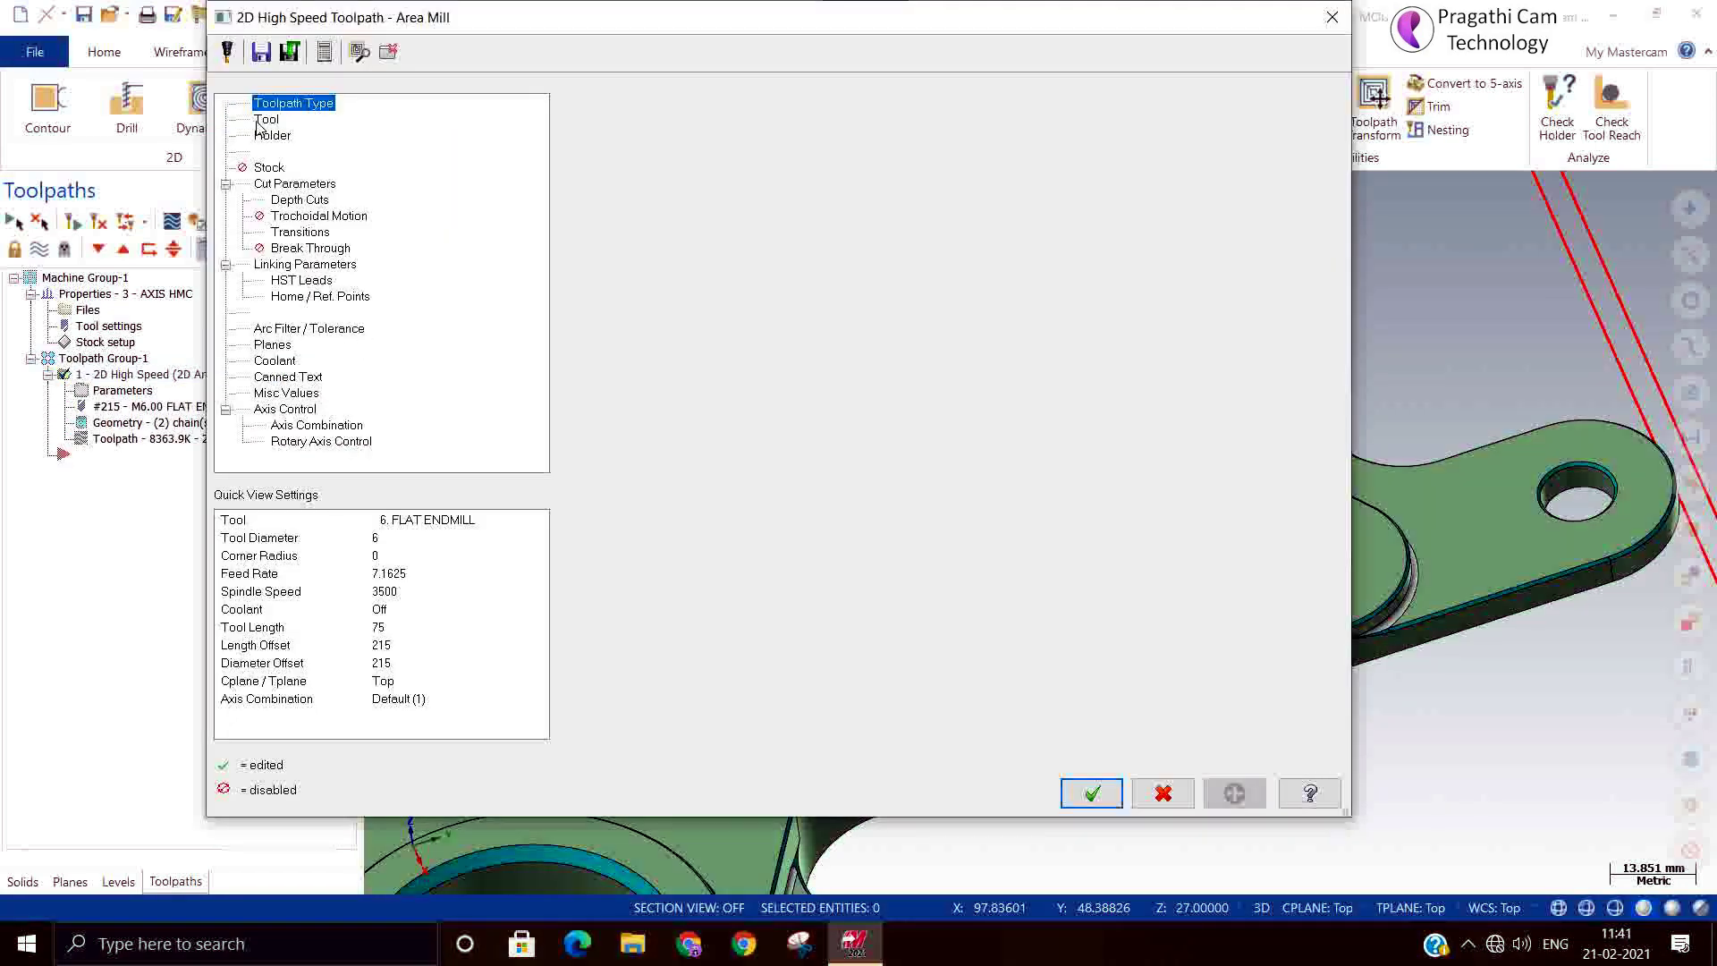
pyautogui.click(262, 122)
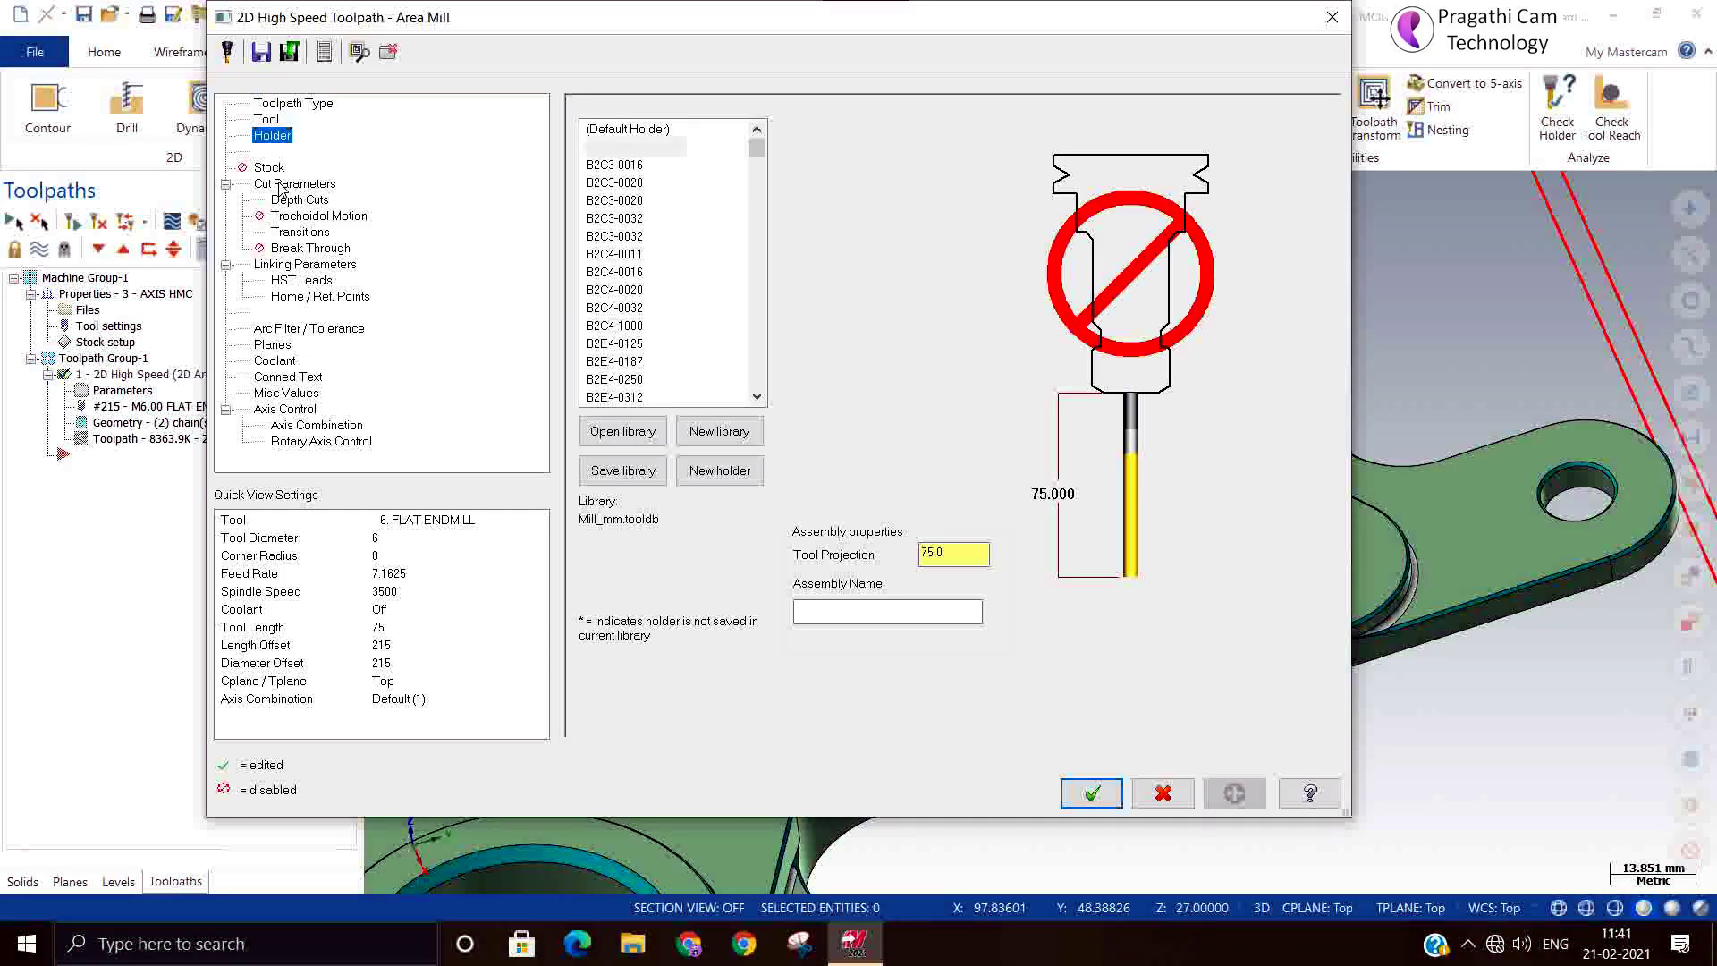
pyautogui.click(280, 185)
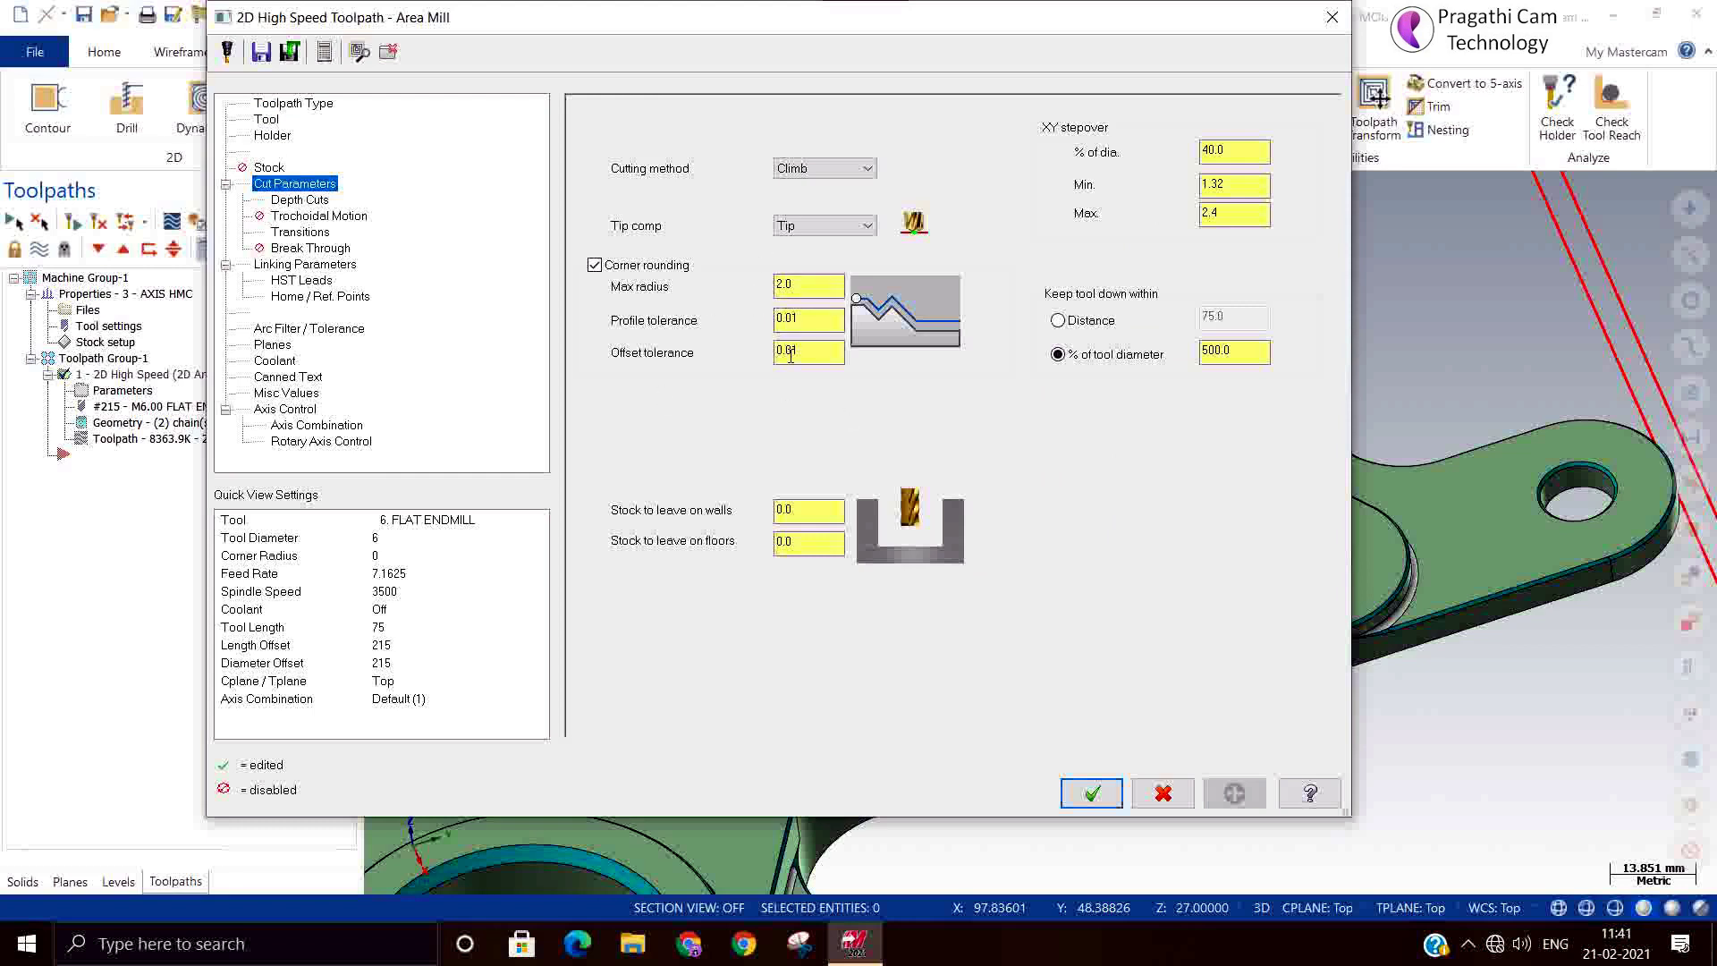
pyautogui.click(307, 202)
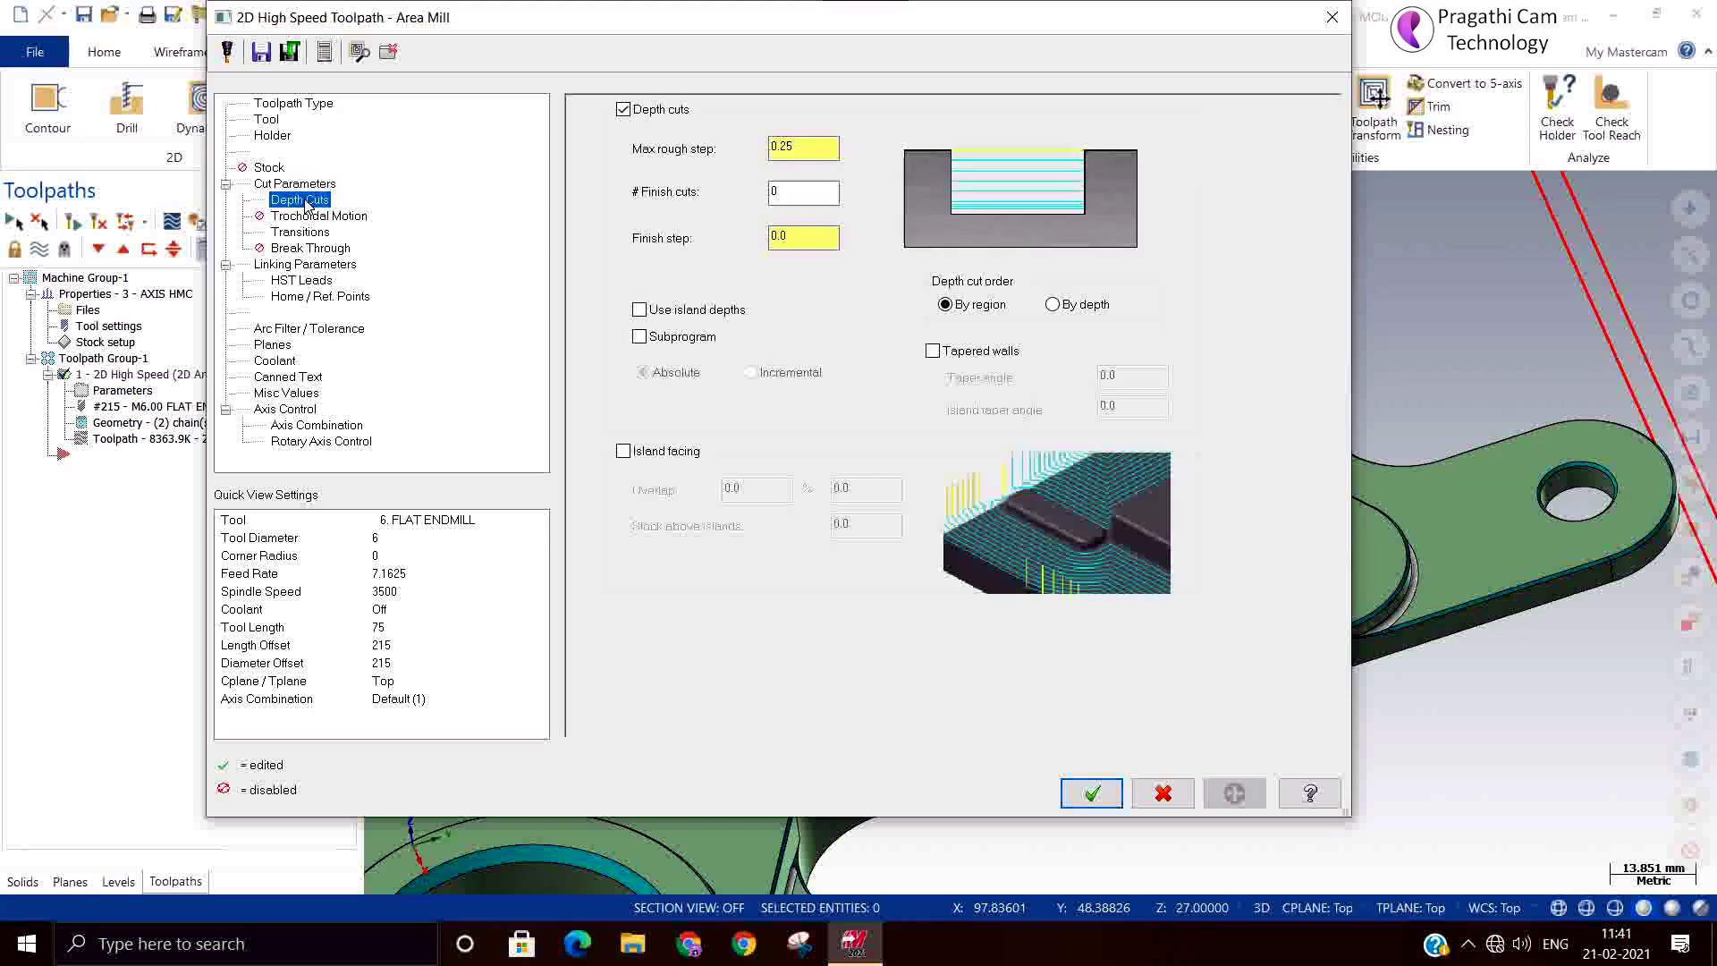
pyautogui.click(298, 220)
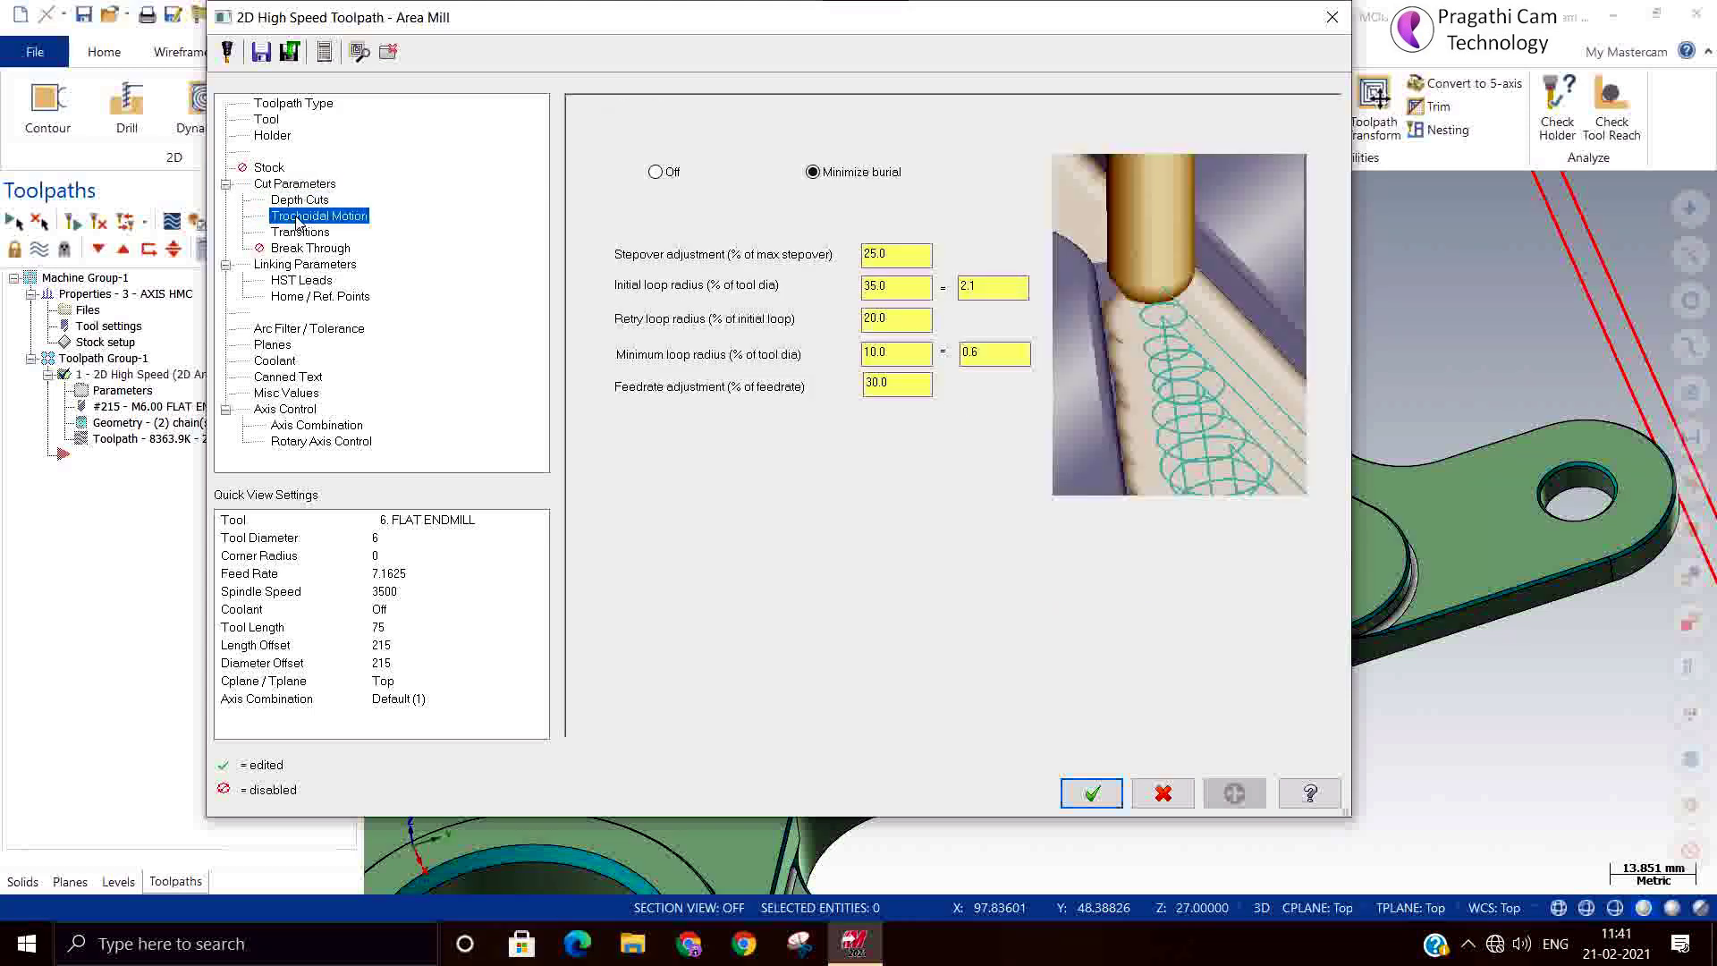
pyautogui.click(657, 172)
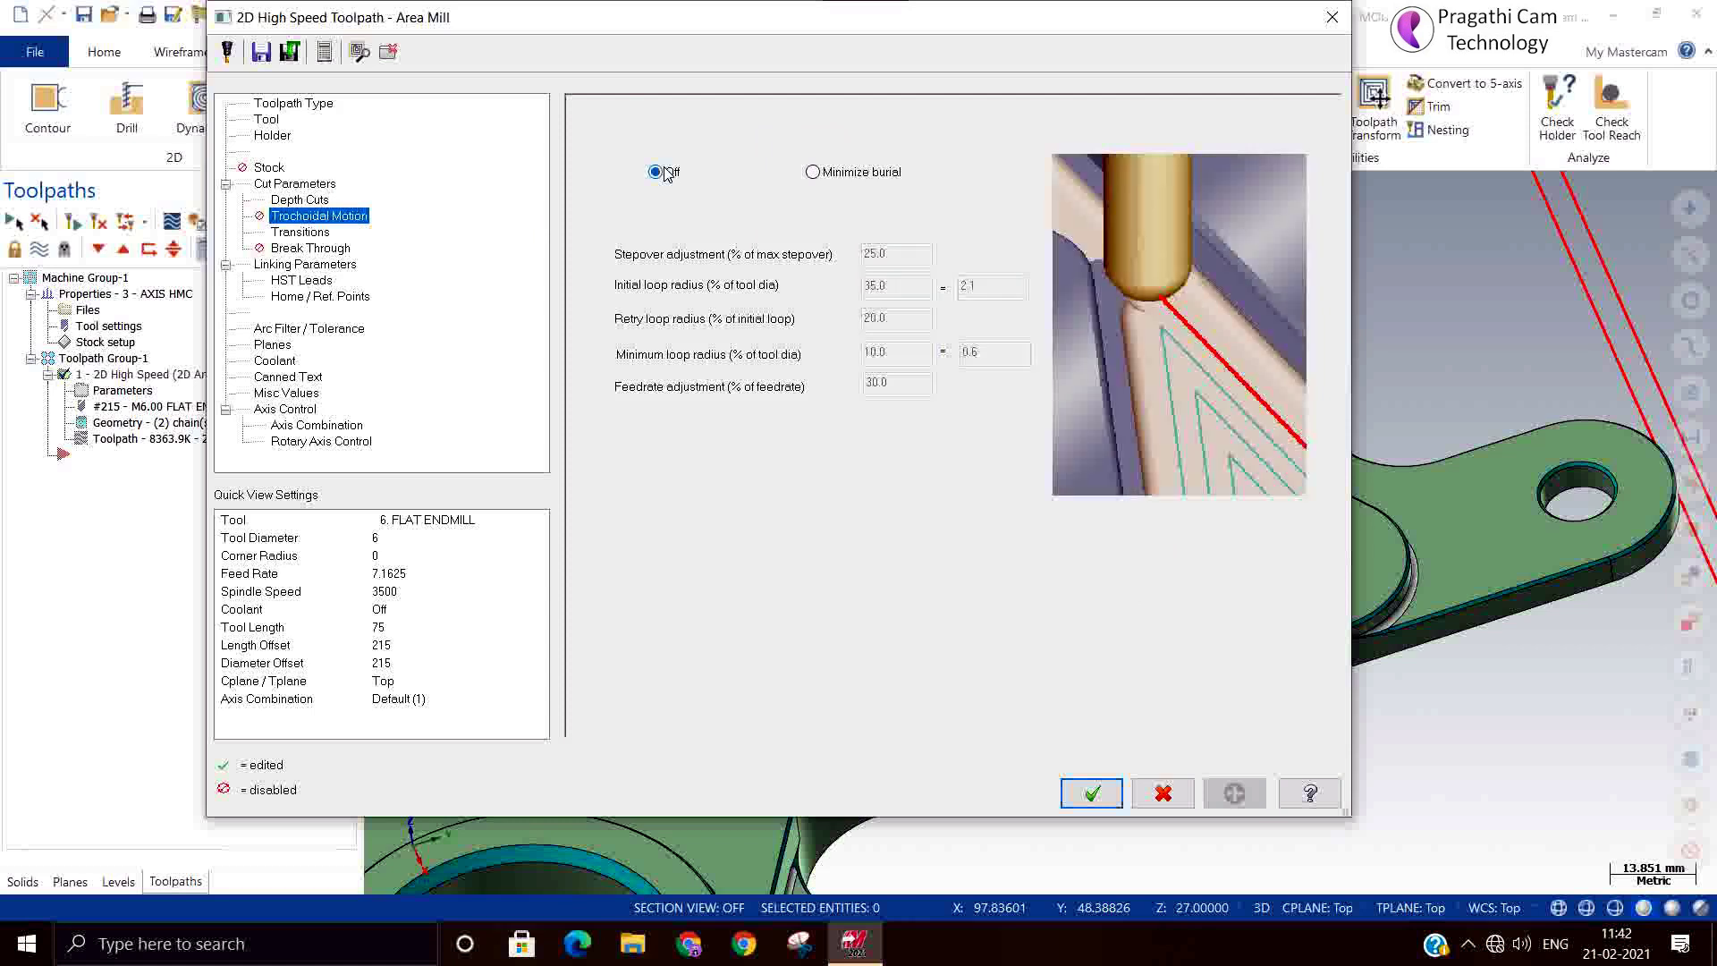
pyautogui.click(300, 237)
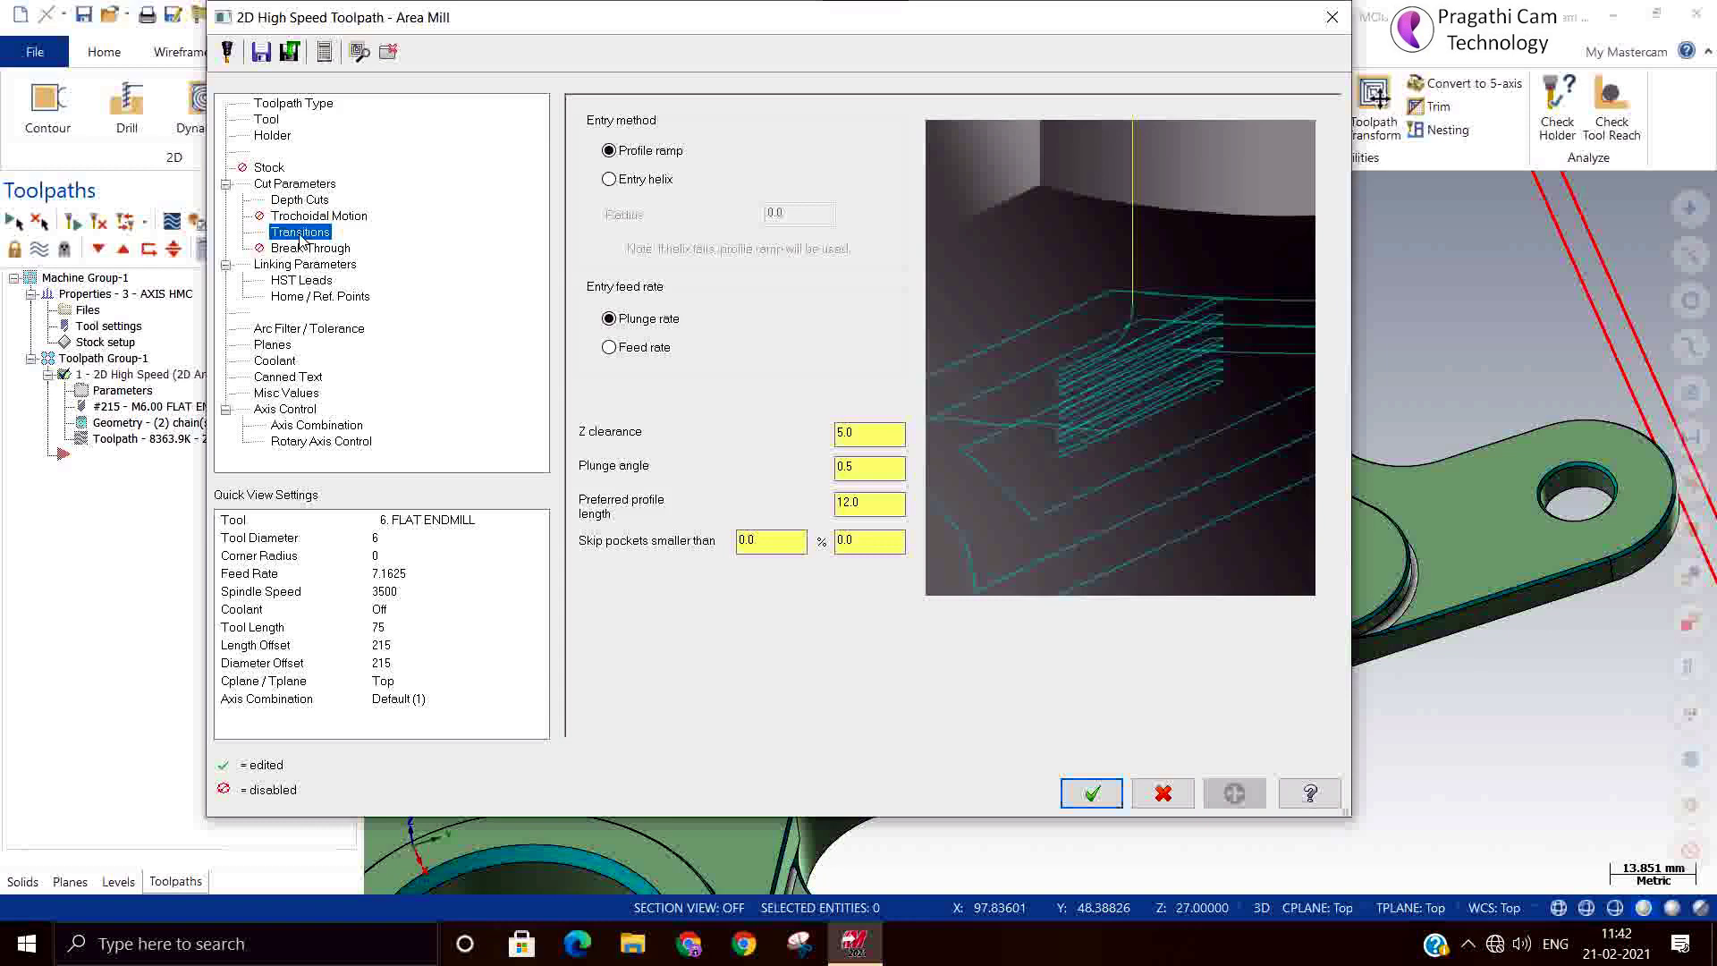
# Return to Cut Parameters to review Climb cutting and the 40% stepover
pyautogui.click(303, 252)
pyautogui.click(304, 266)
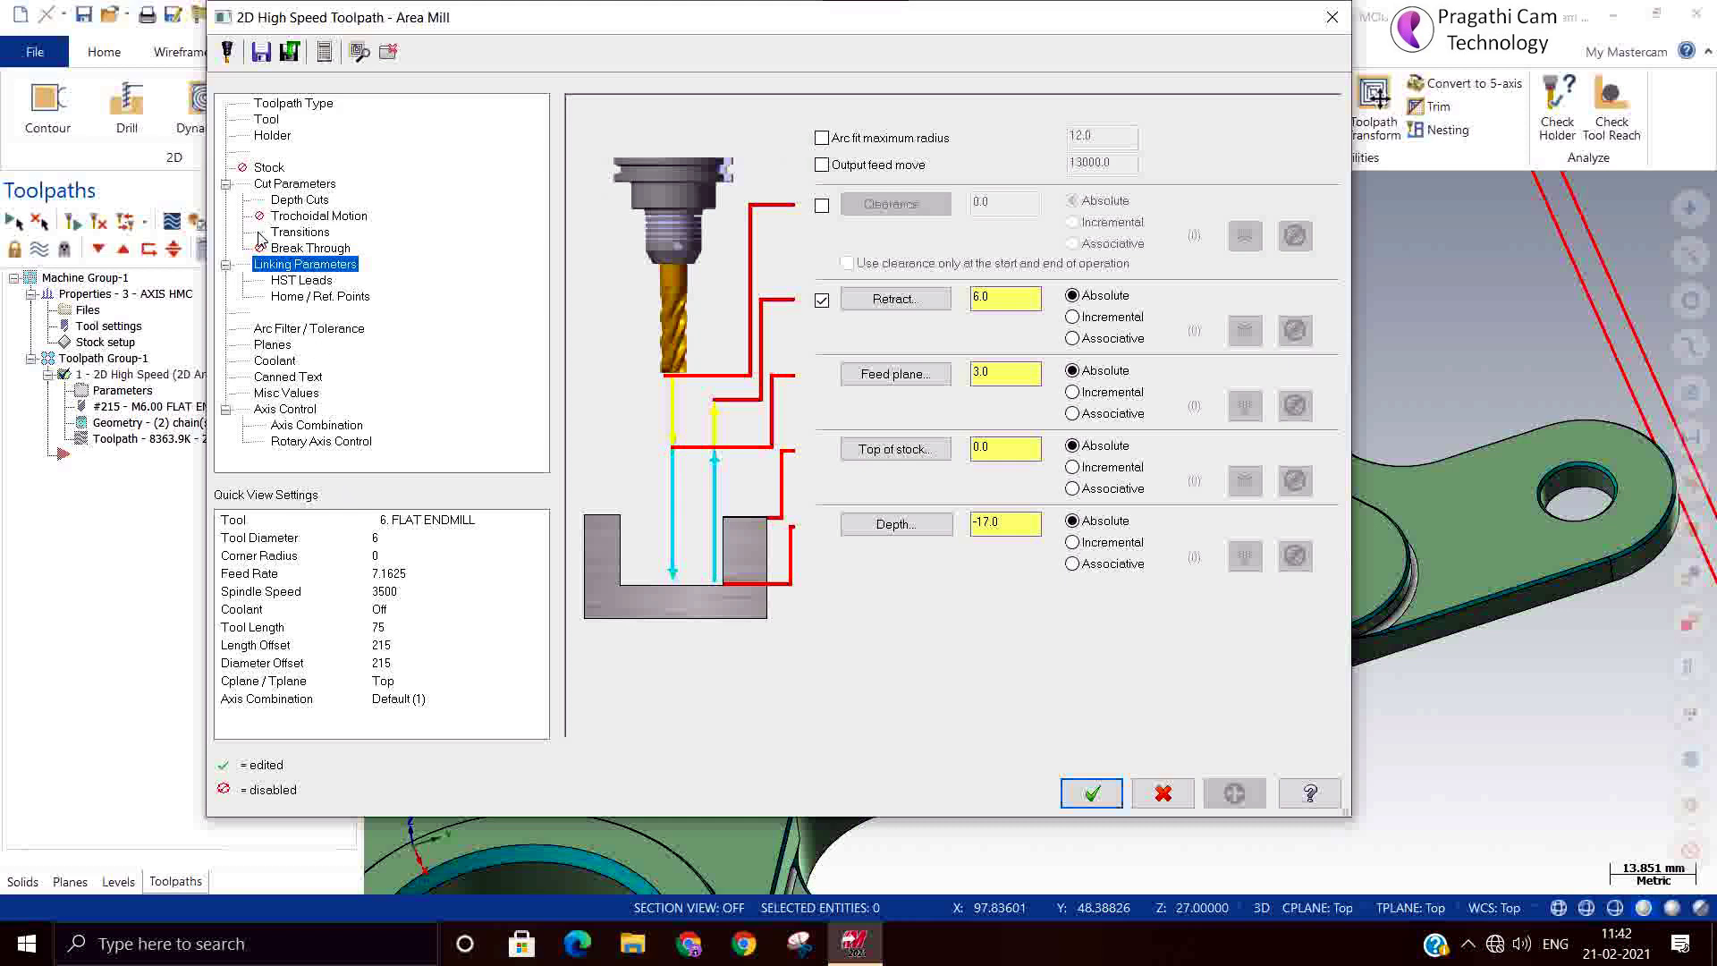
pyautogui.click(271, 188)
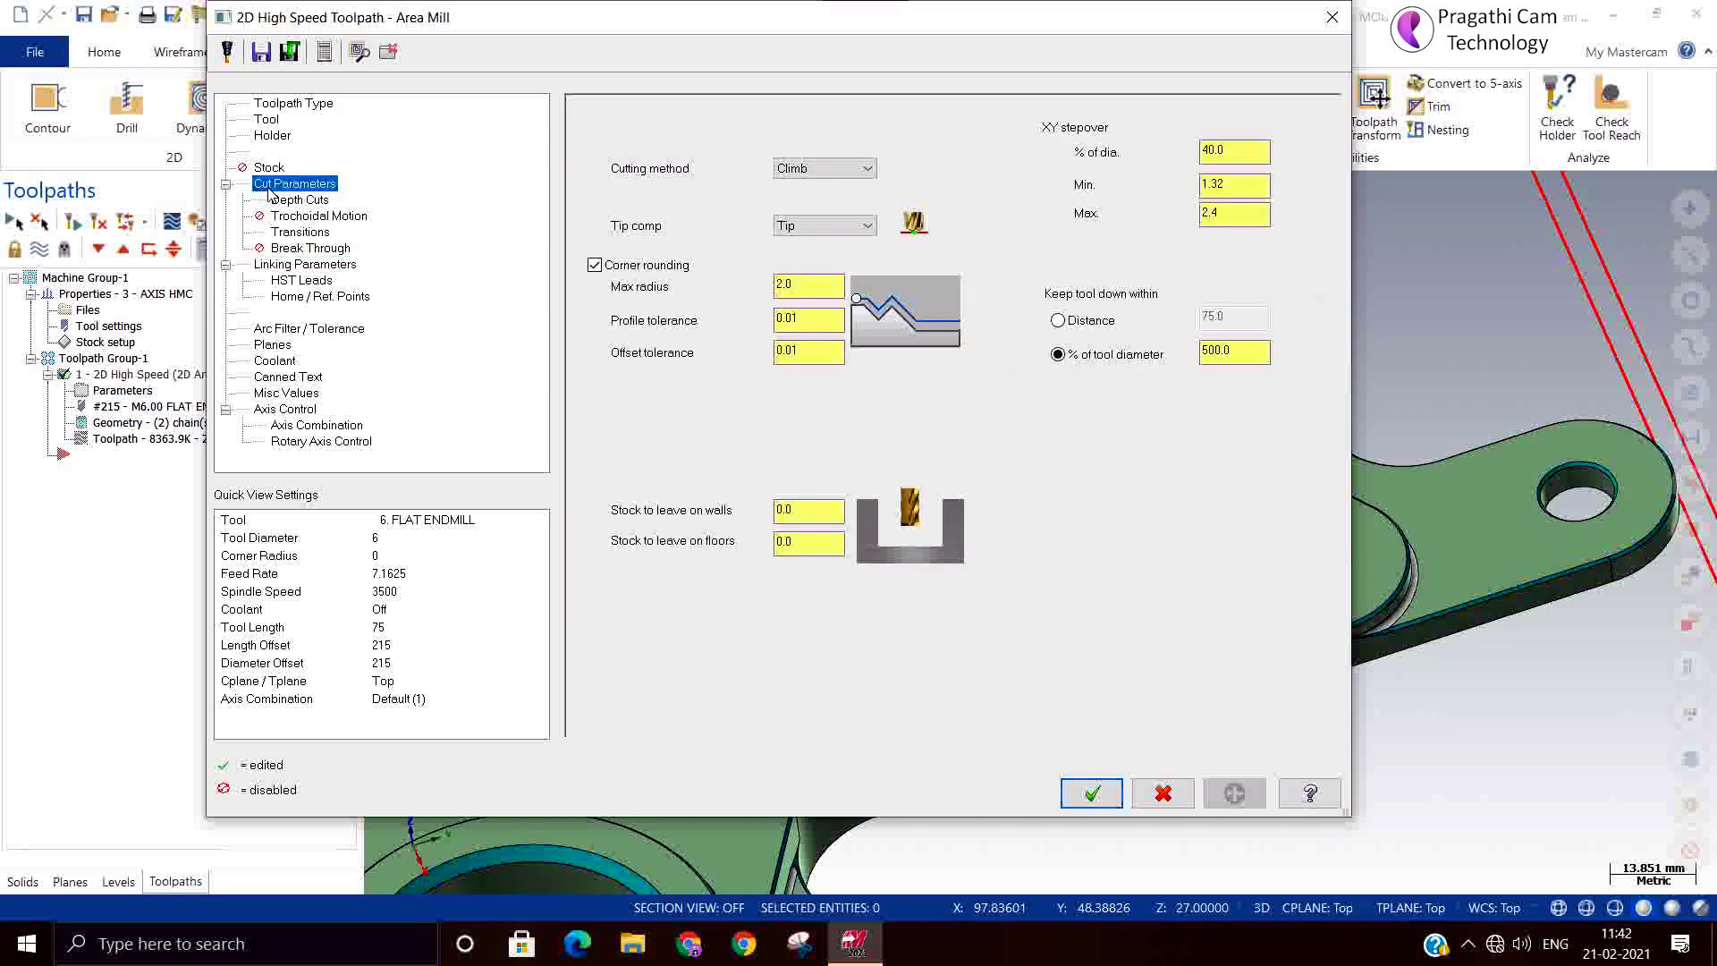
# Change the Transitions entry from profile ramp to a helix with radius 10
pyautogui.click(302, 234)
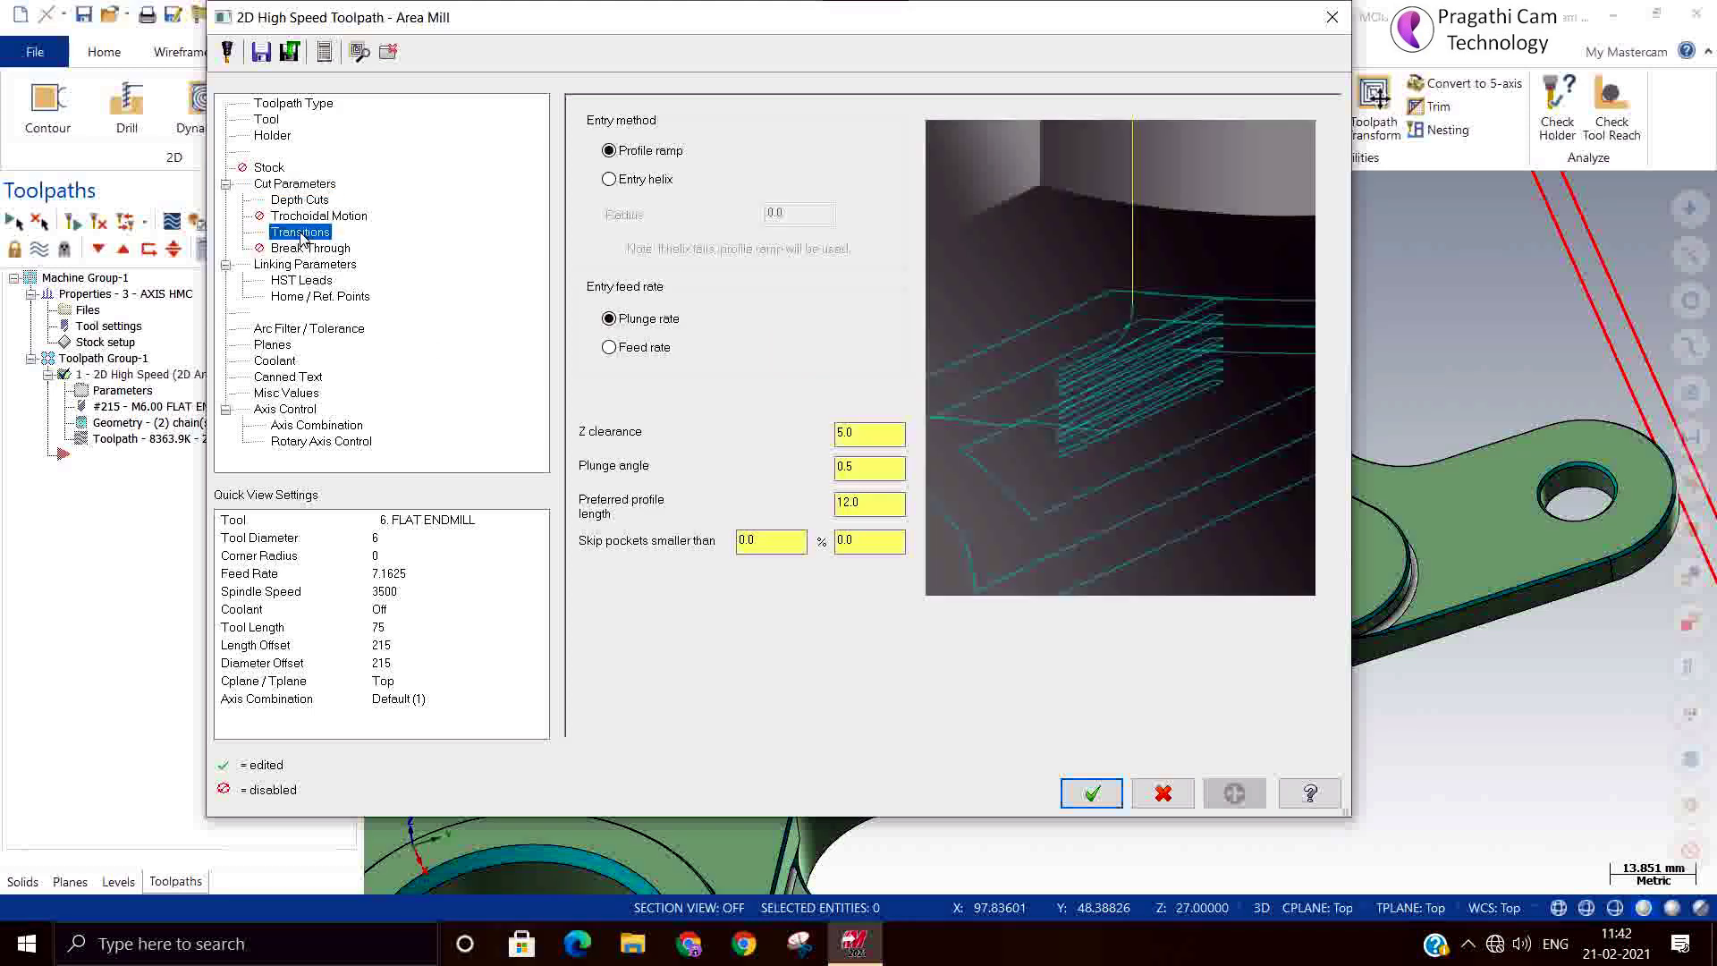
pyautogui.click(639, 181)
pyautogui.click(633, 154)
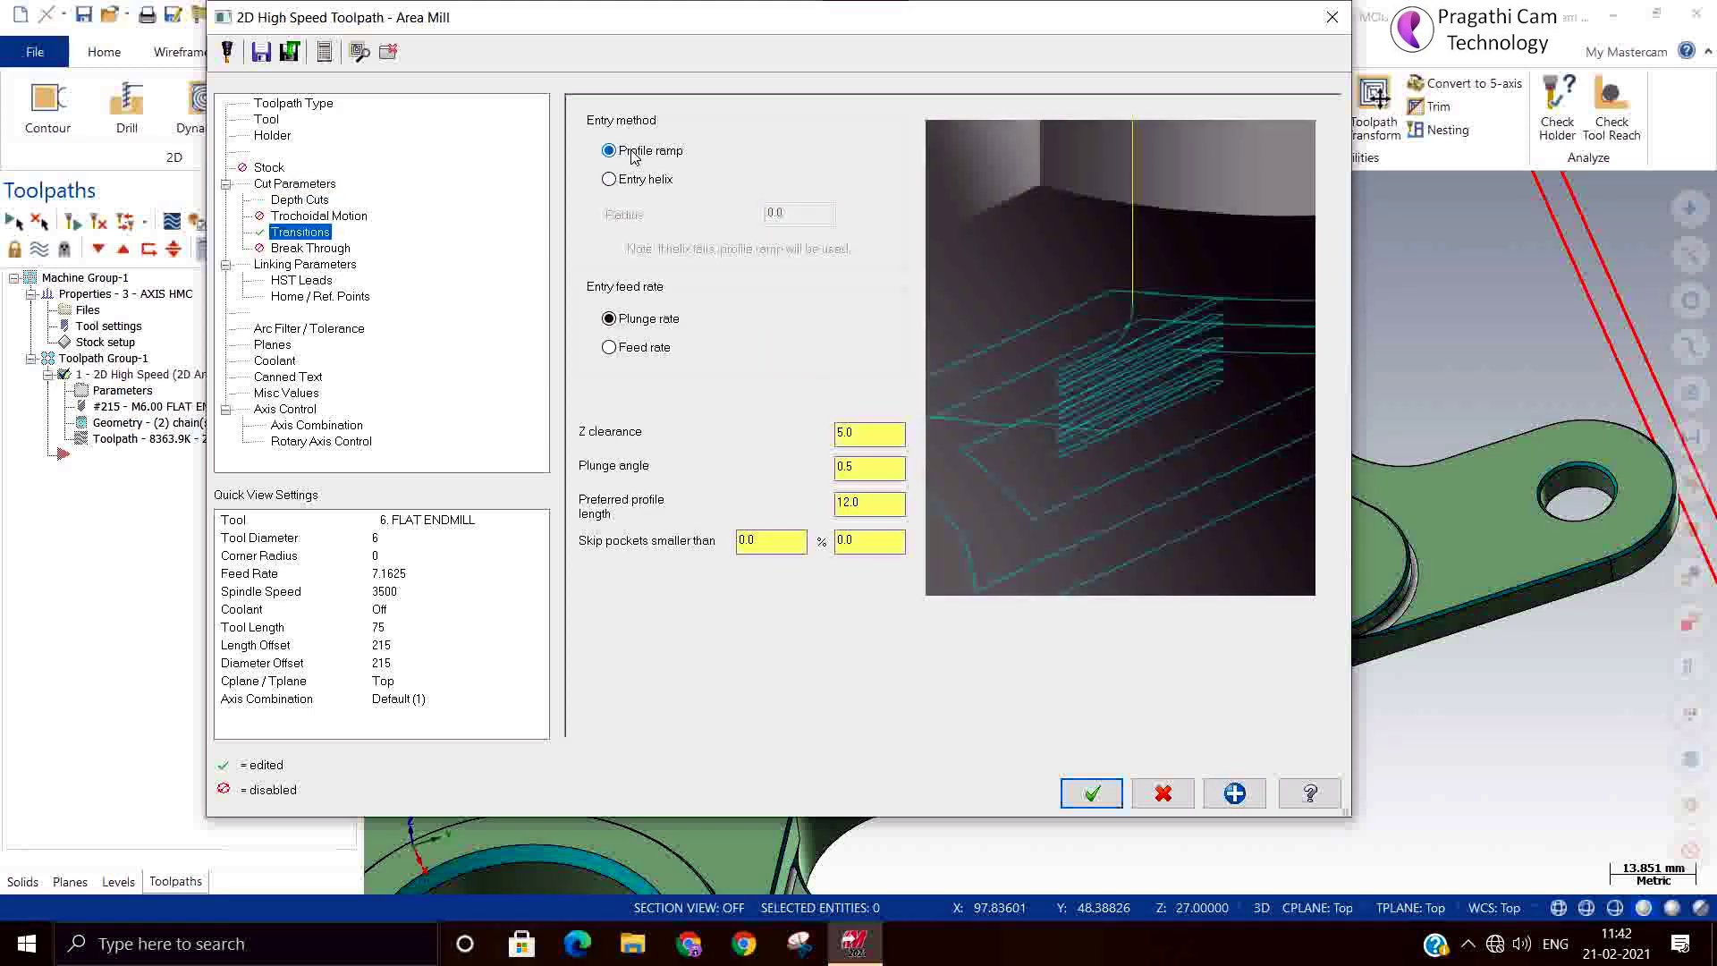
pyautogui.click(615, 185)
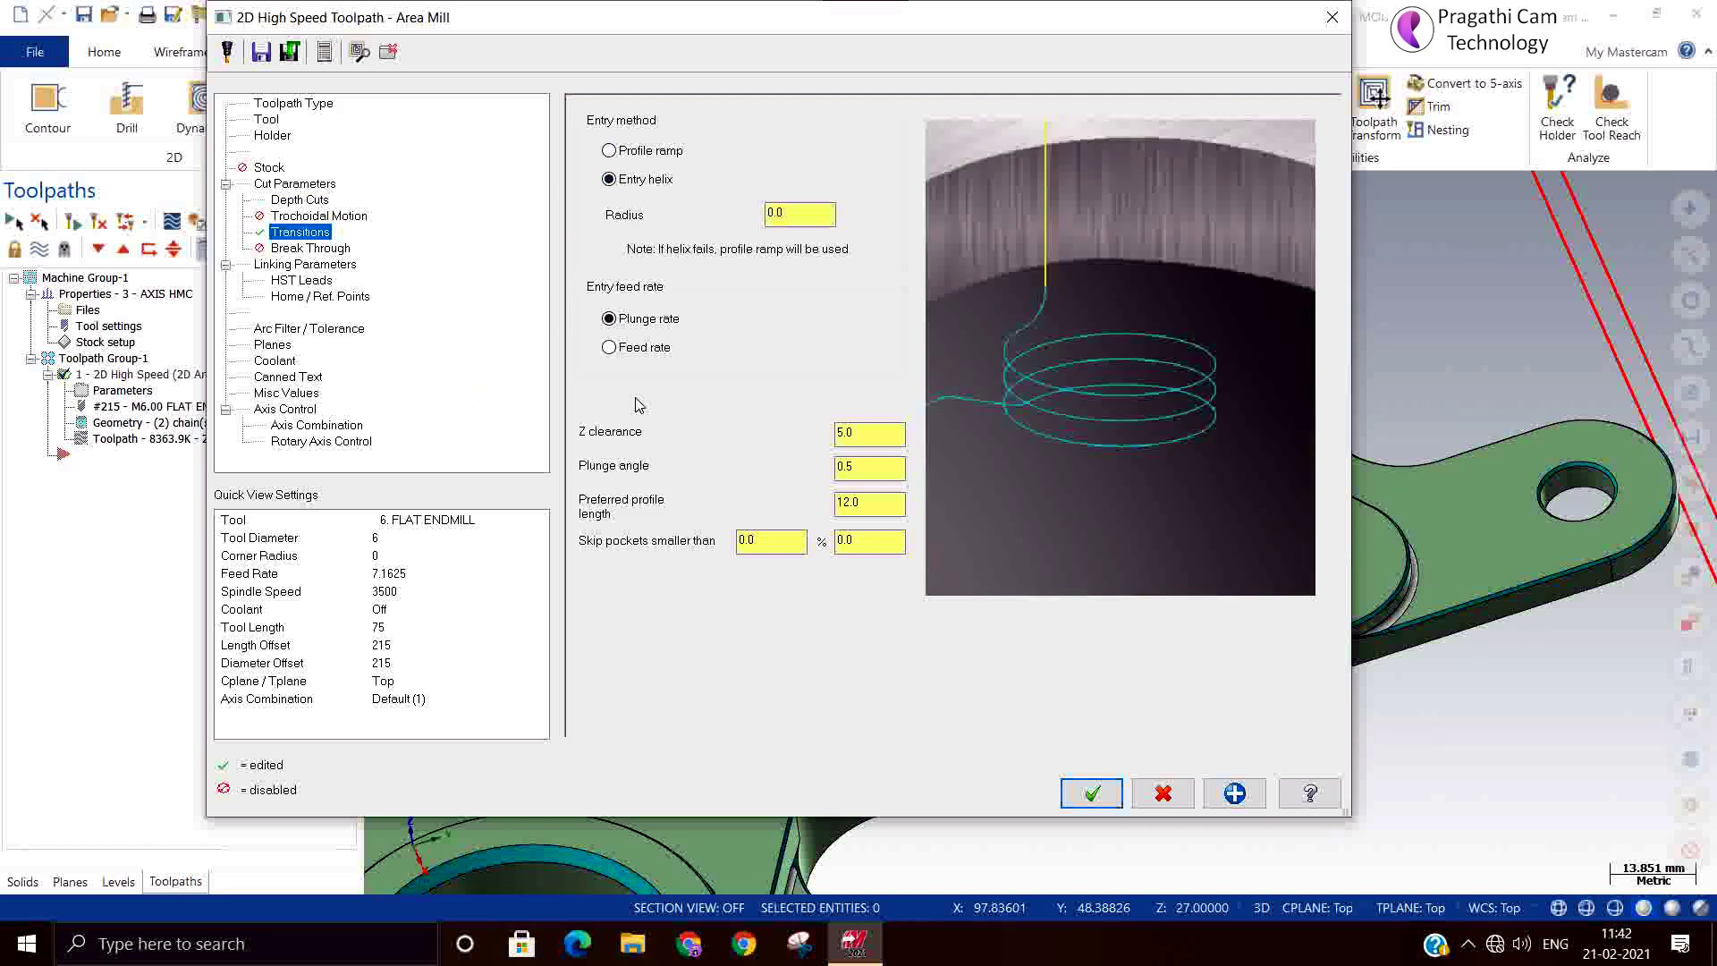
pyautogui.doubleClick(788, 219)
pyautogui.write('10')
pyautogui.click(312, 251)
# In HST Leads, set vertical arc entry to 5 and vertical arc exit to 5
pyautogui.click(313, 263)
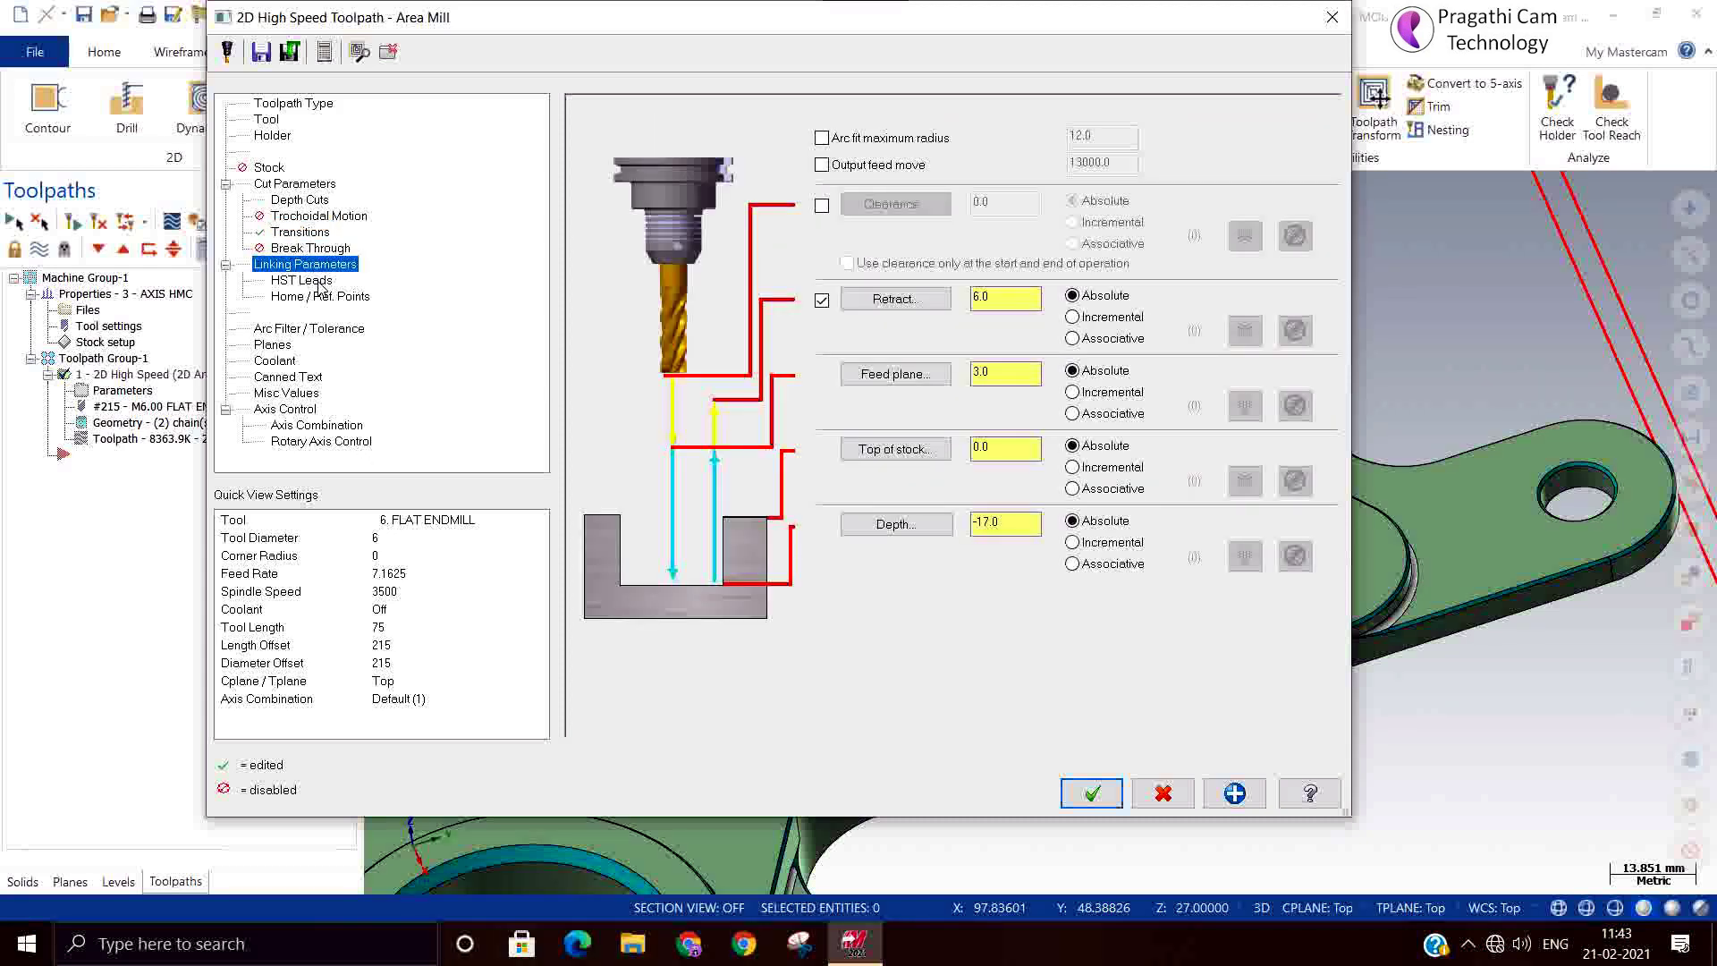
pyautogui.click(320, 284)
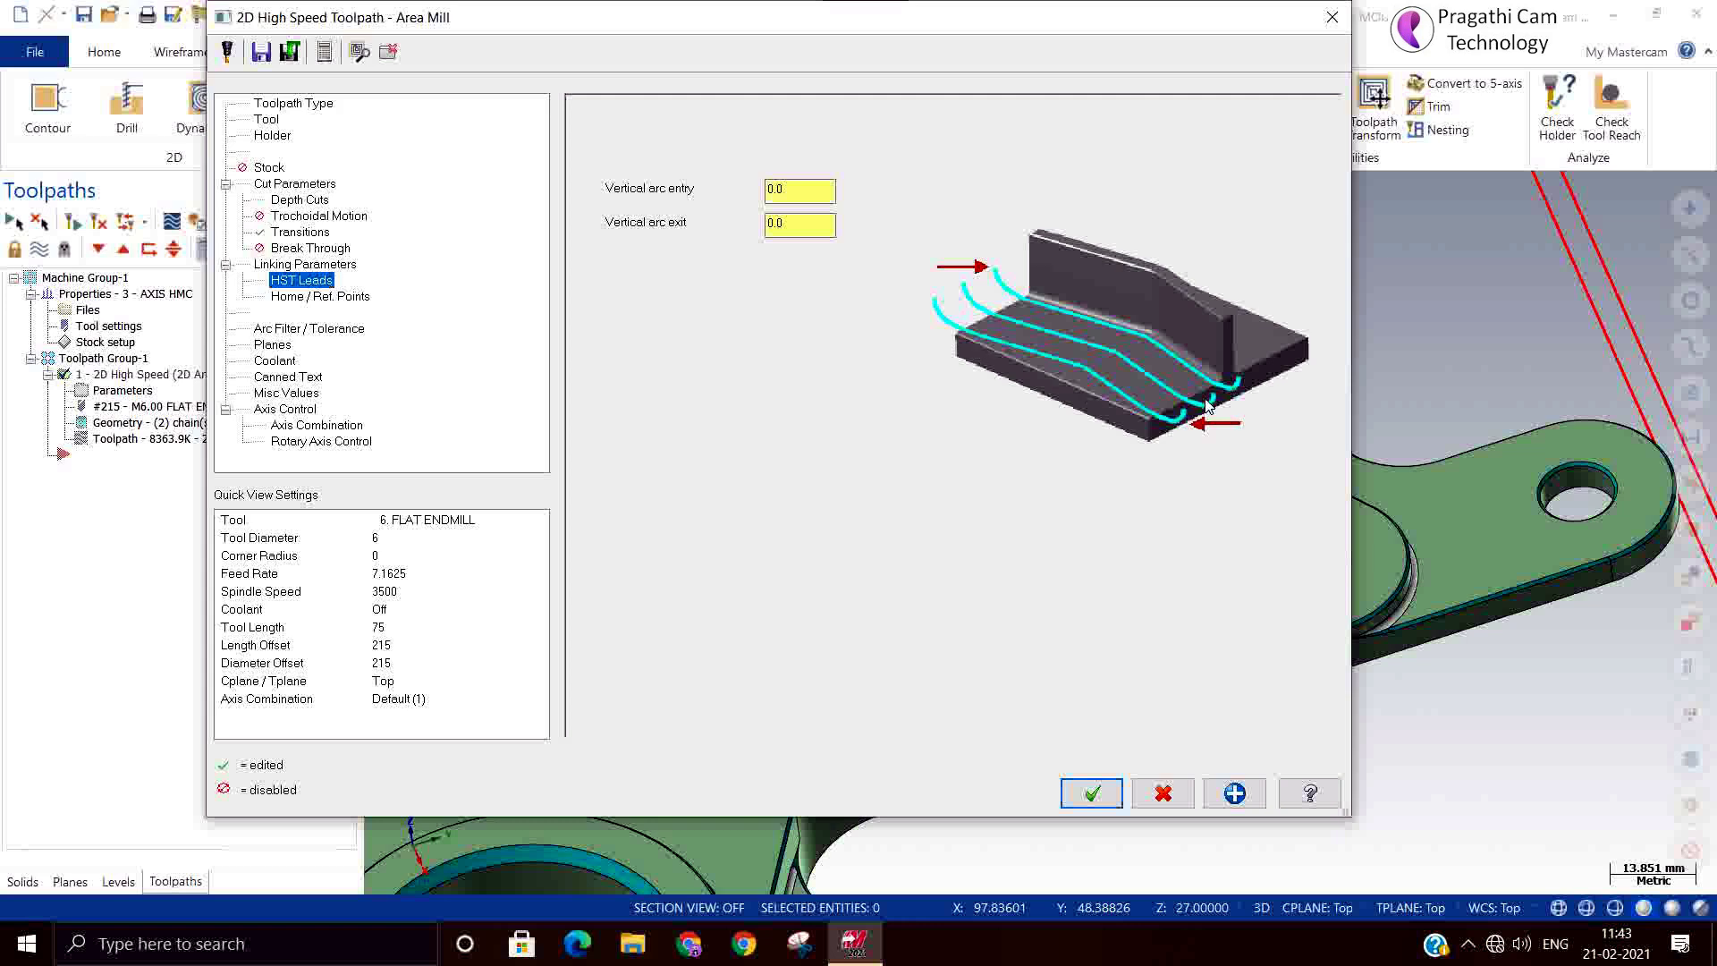
pyautogui.click(792, 189)
pyautogui.click(792, 188)
pyautogui.click(789, 223)
pyautogui.hotkey('shift', 'Tab')
pyautogui.write('5')
pyautogui.click(800, 226)
pyautogui.write('5')
pyautogui.click(304, 265)
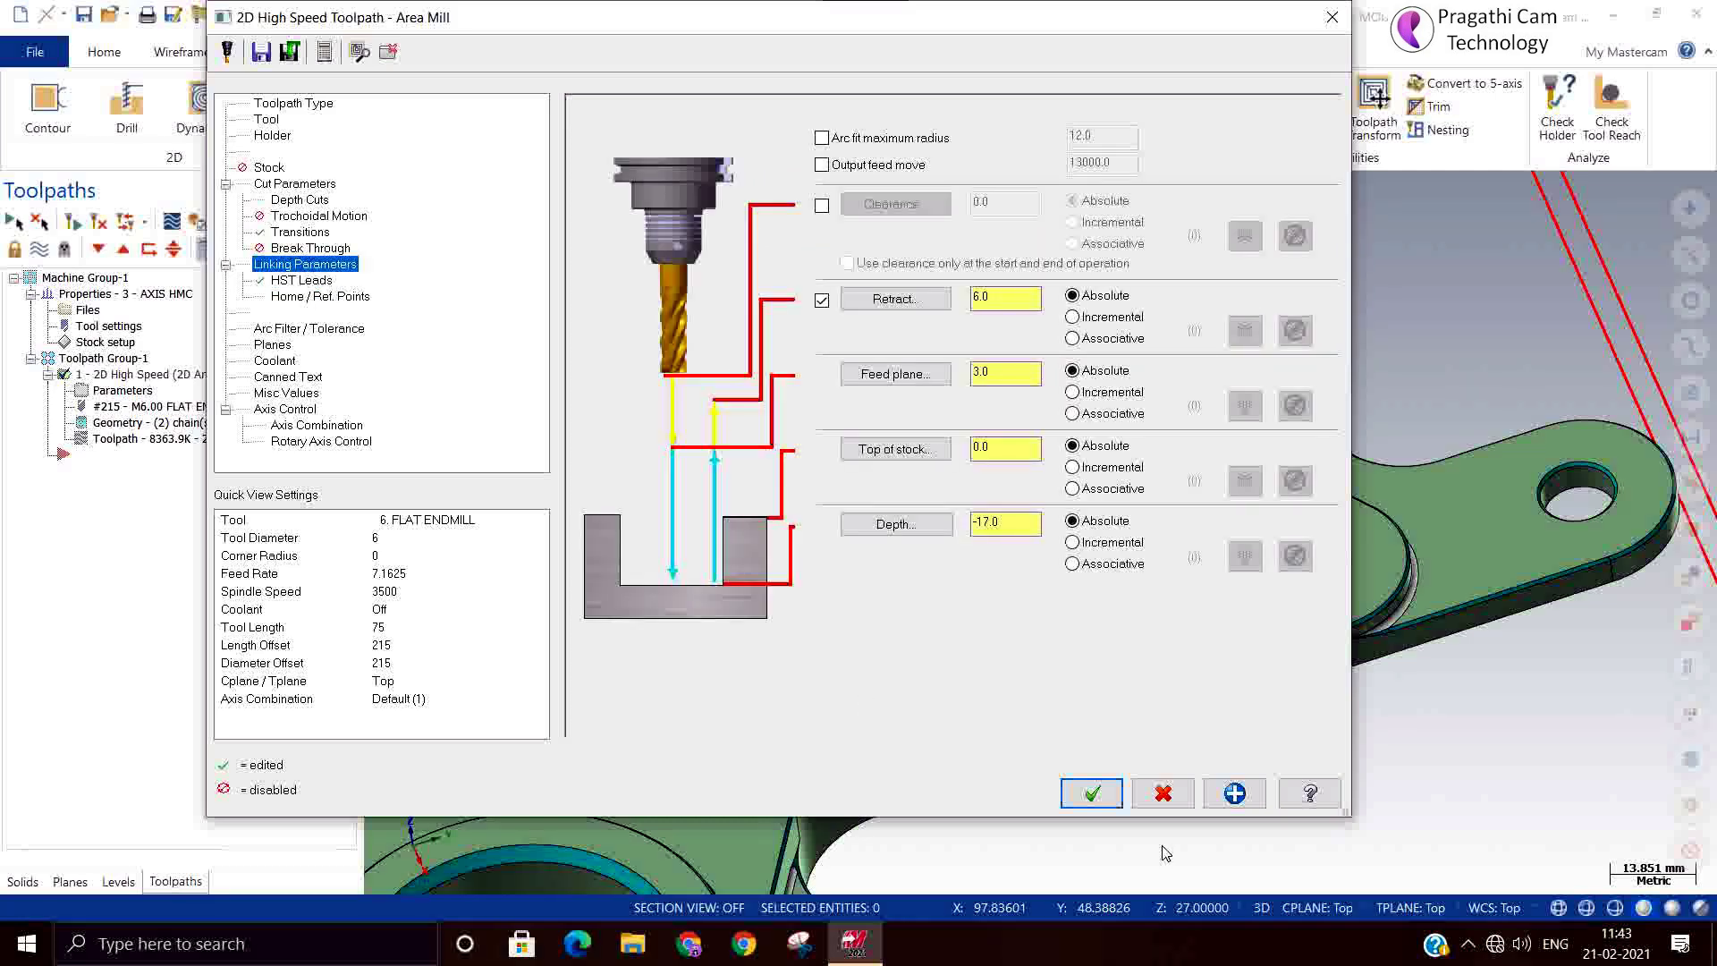
# Accept the parameters and regenerate the dirty Area Mill operation
pyautogui.click(1092, 793)
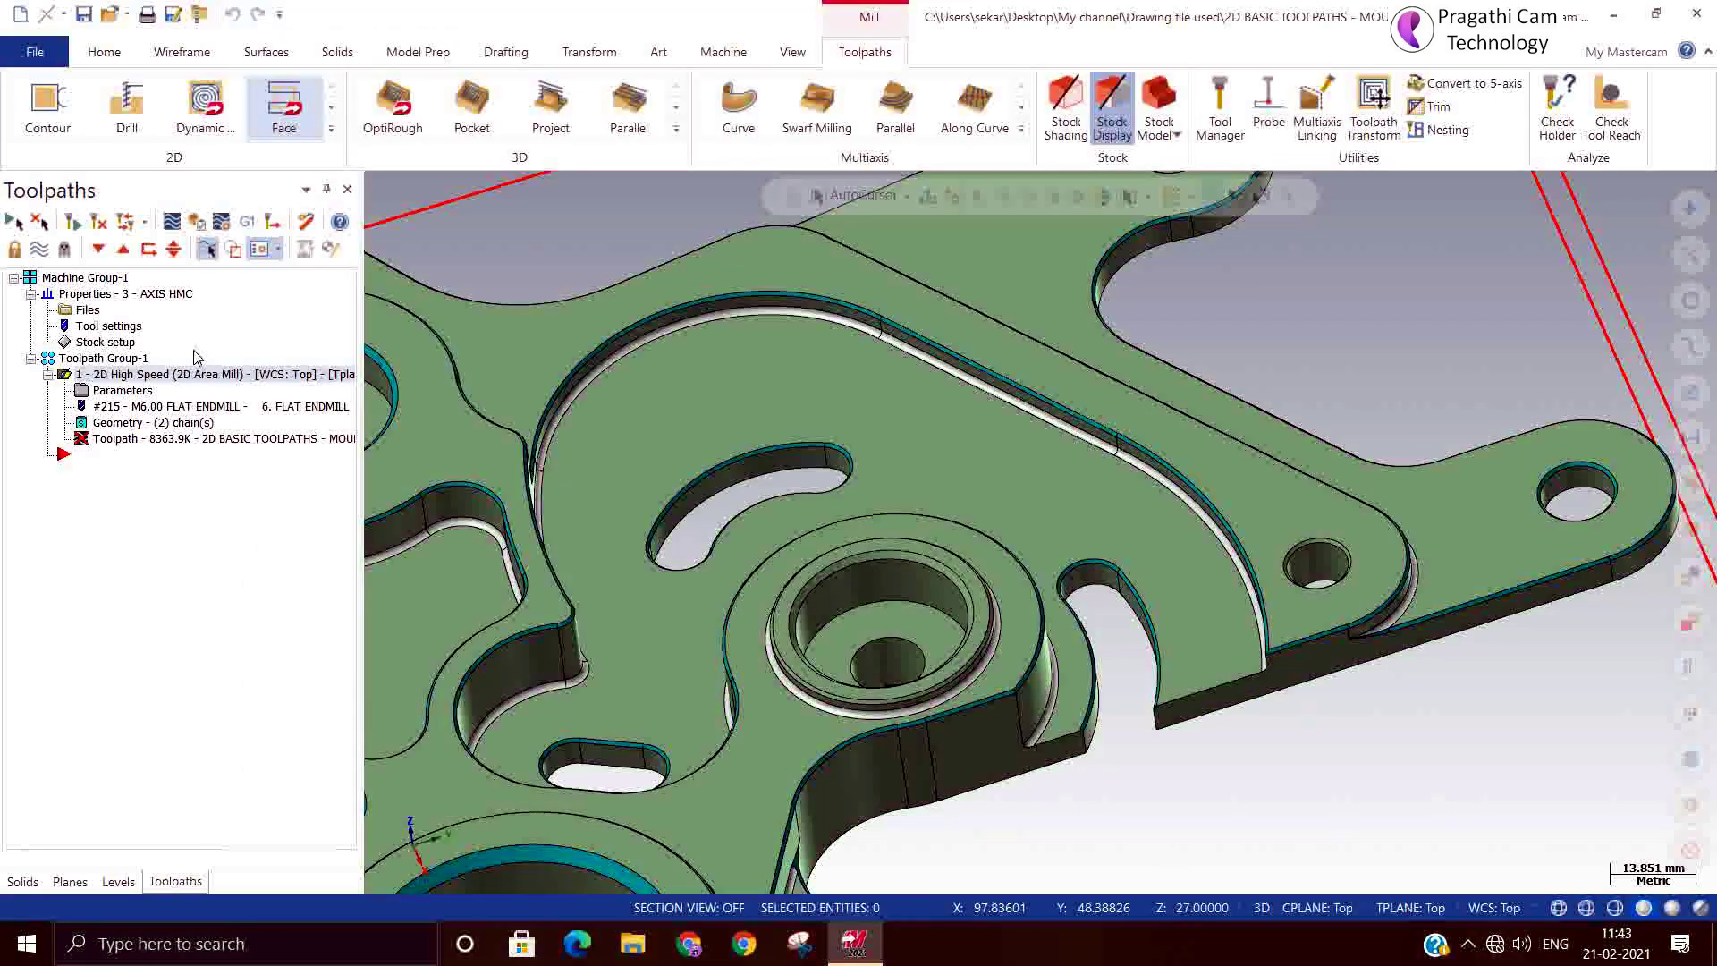
pyautogui.click(98, 222)
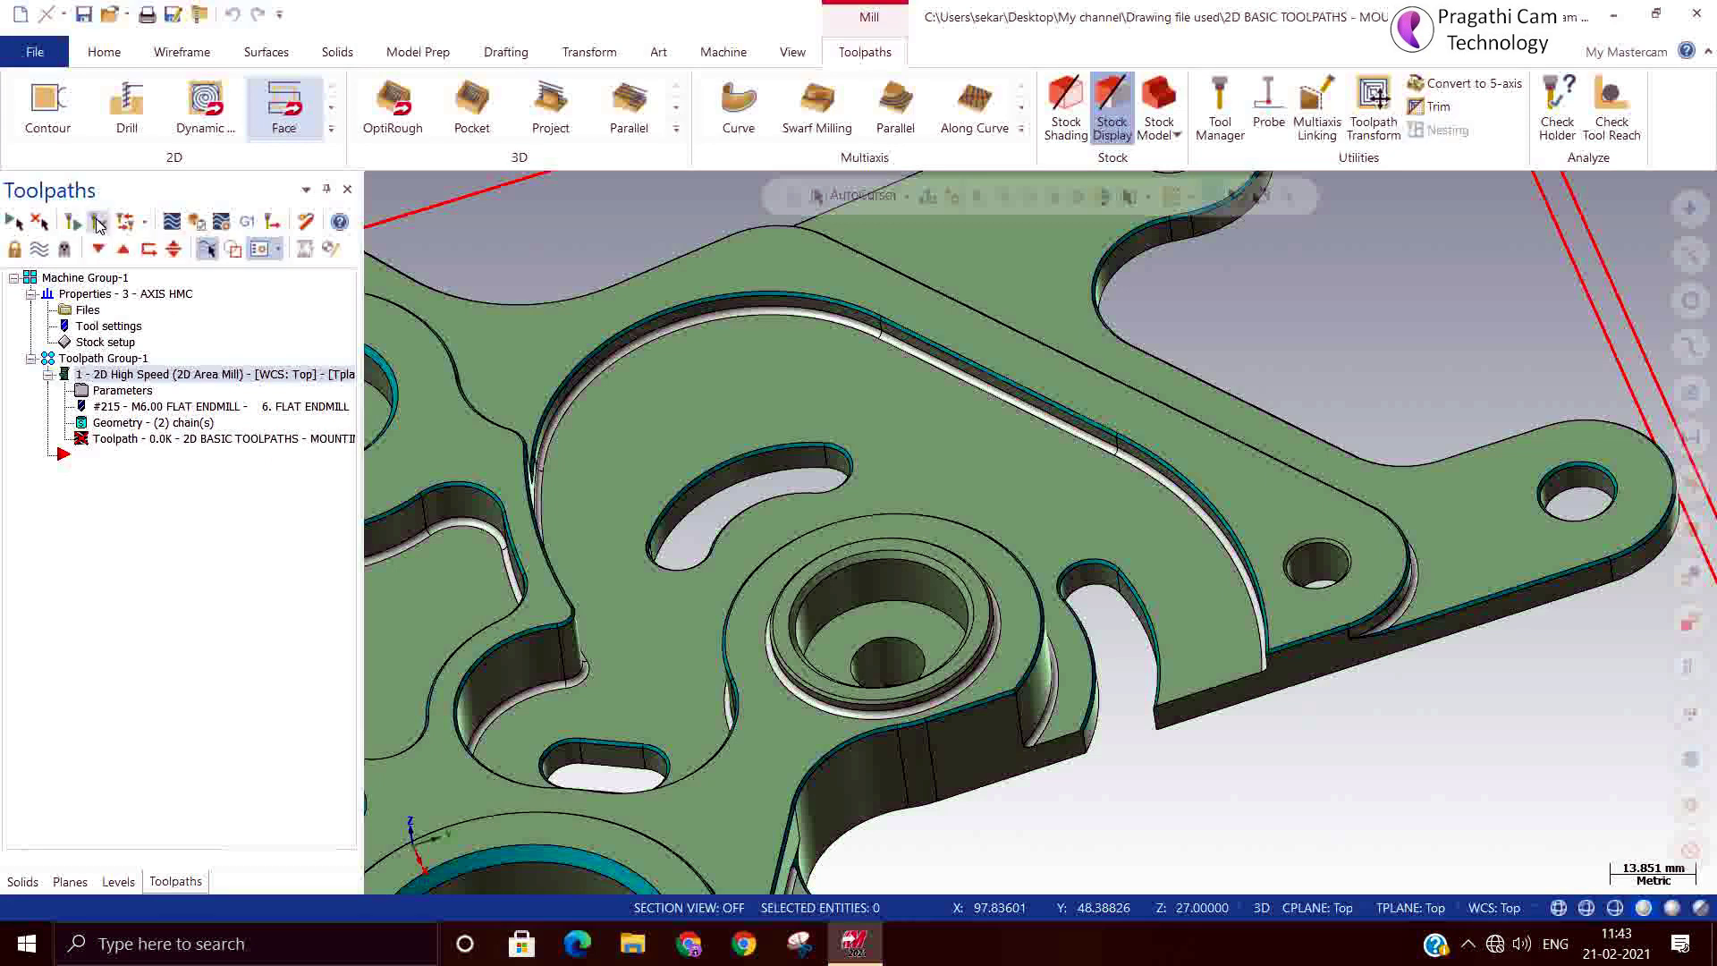
pyautogui.click(99, 223)
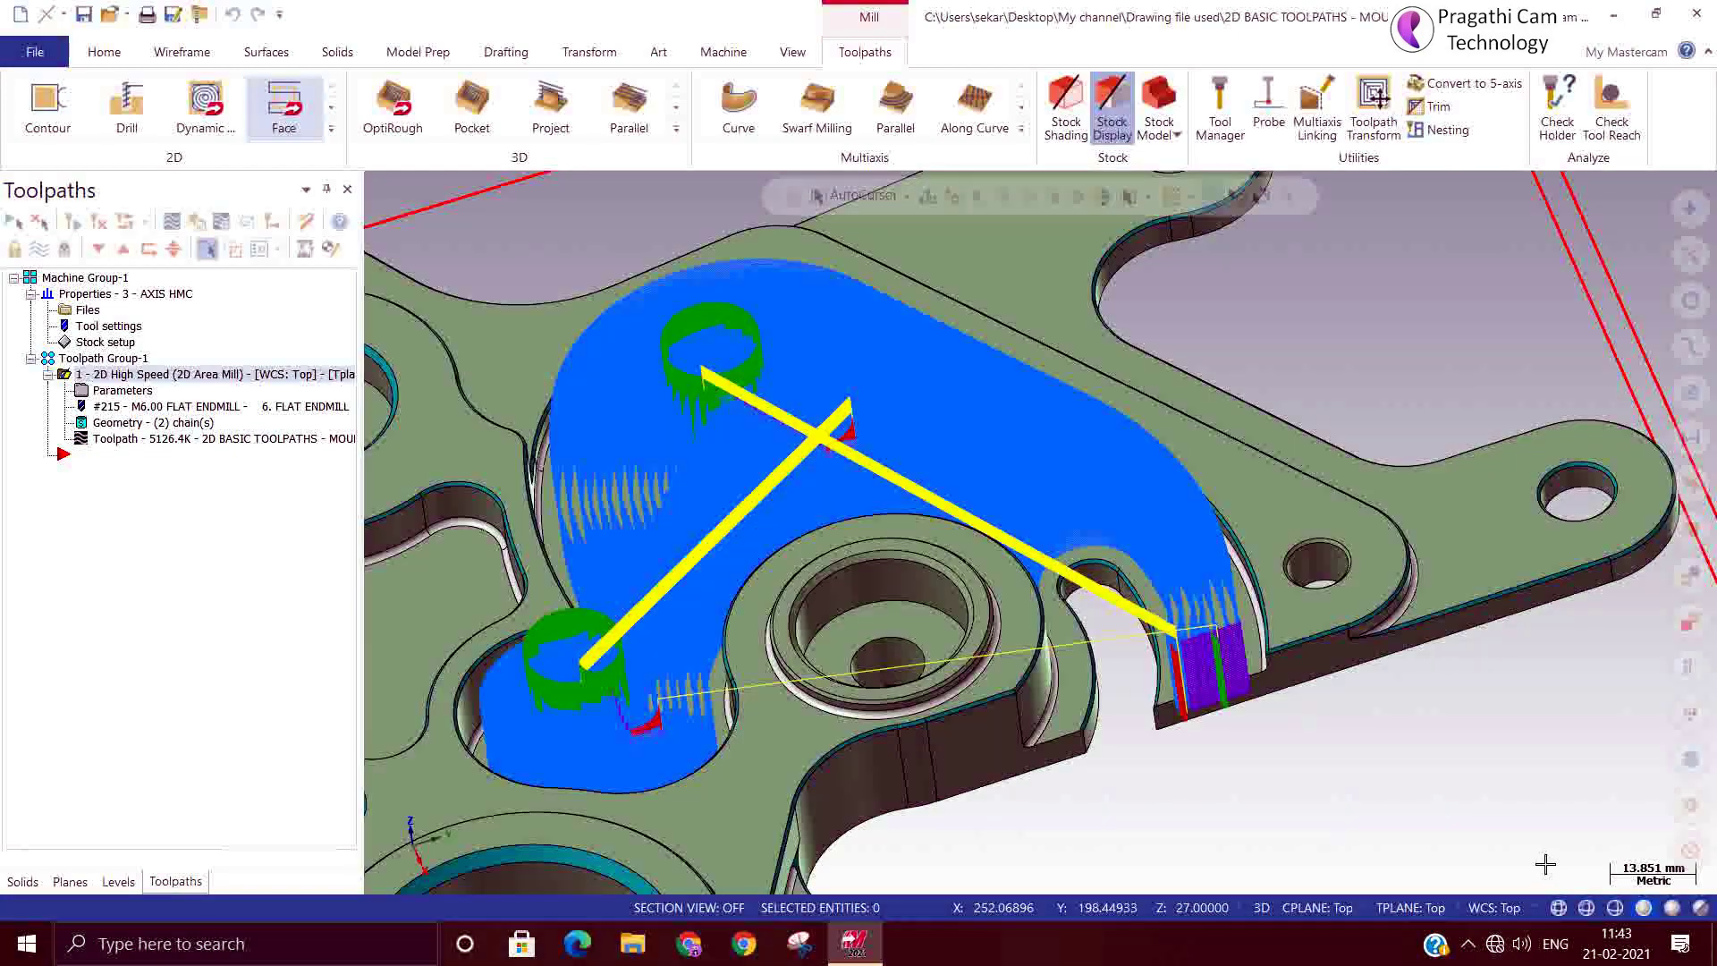
# Orbit and zoom around the notch to inspect the helical entries and lead-ins
pyautogui.moveTo(1545, 865); pyautogui.dragTo(1522, 809, button='middle')
pyautogui.scroll(6, 1118, 774)
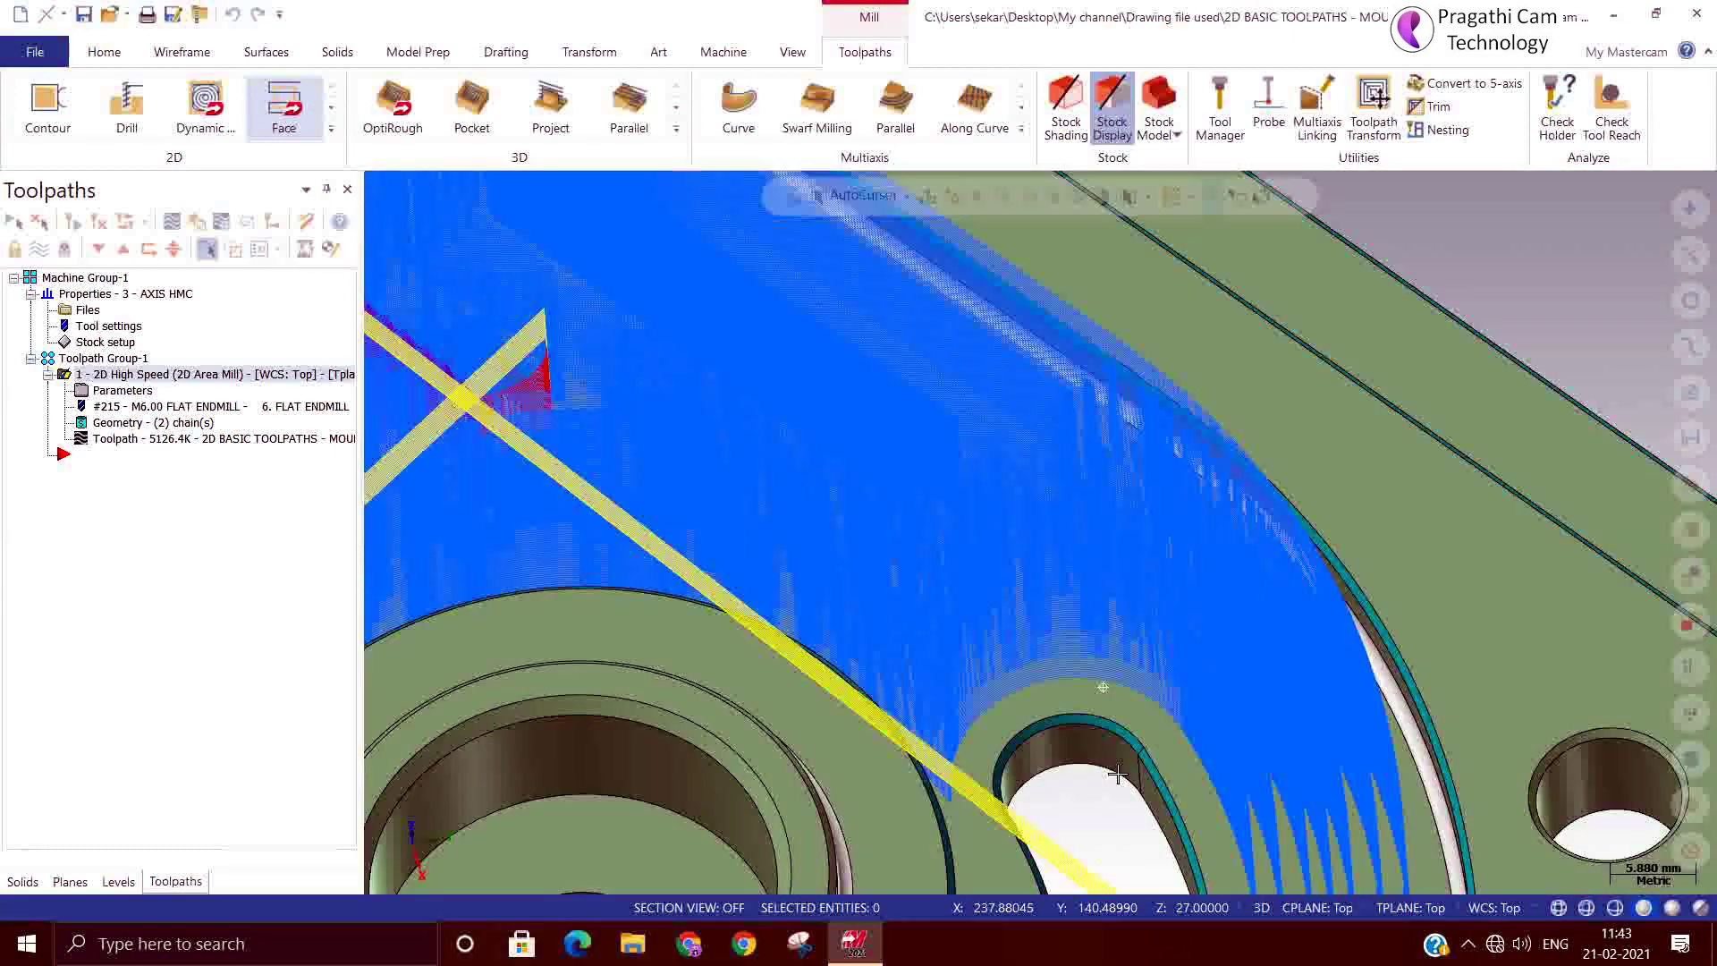
pyautogui.moveTo(1118, 774); pyautogui.dragTo(1126, 826, button='middle')
pyautogui.scroll(-2, 1127, 826)
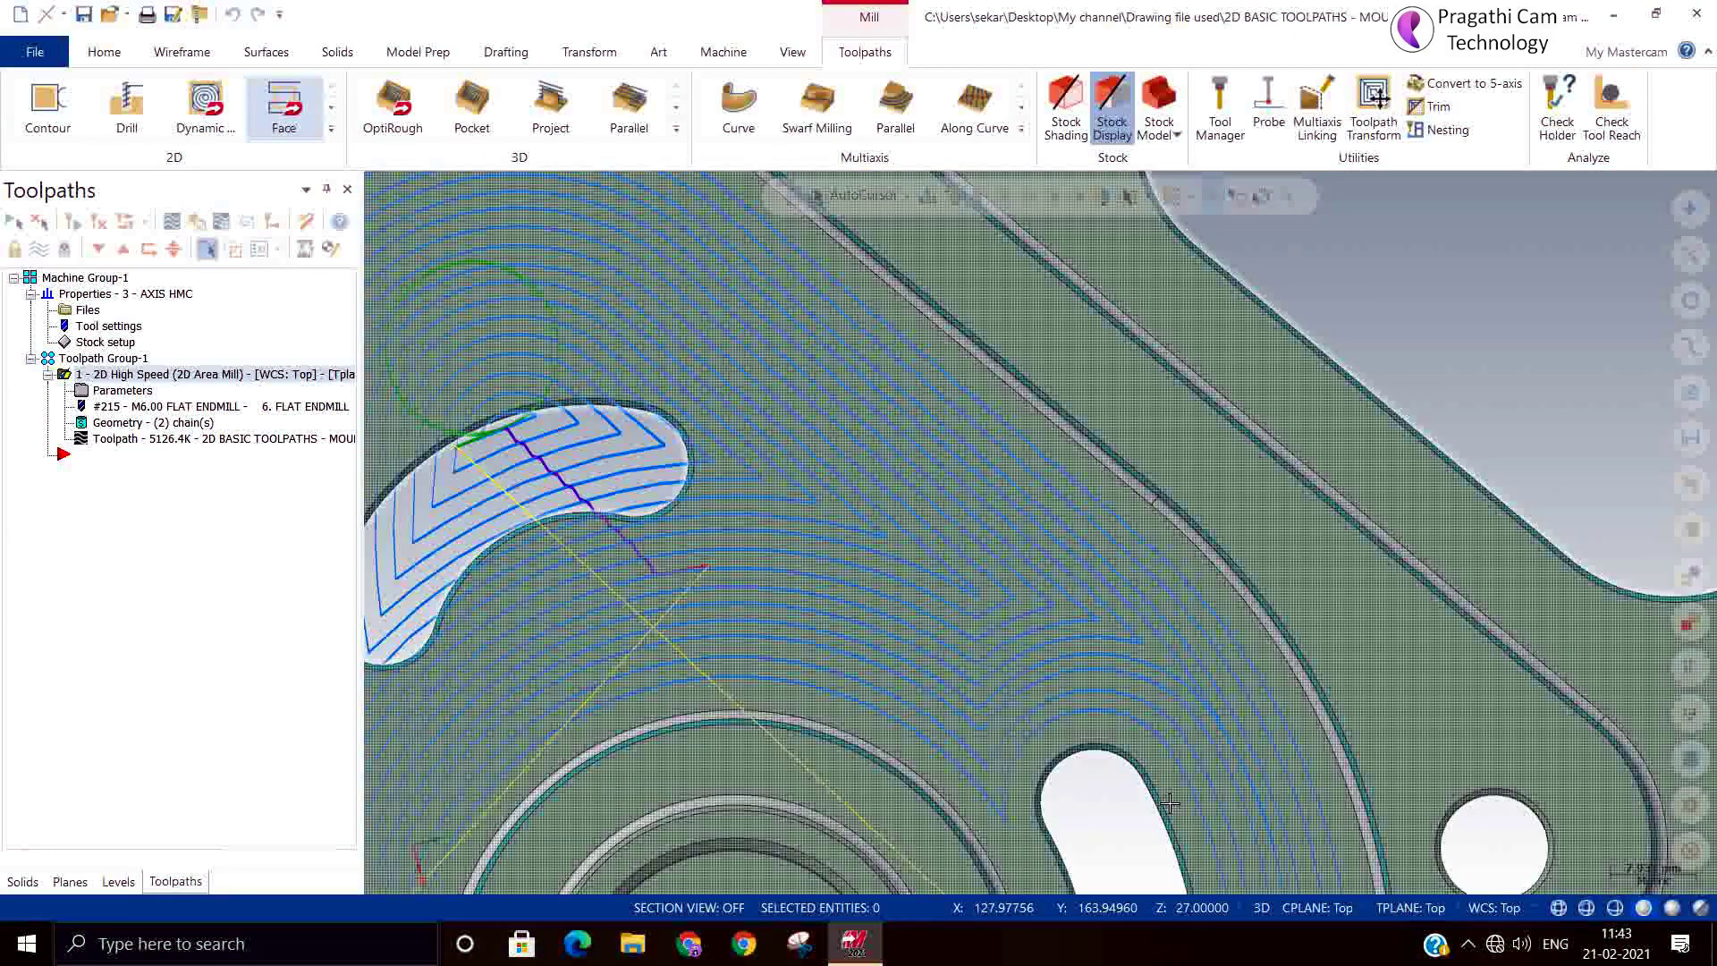
pyautogui.scroll(10, 706, 590)
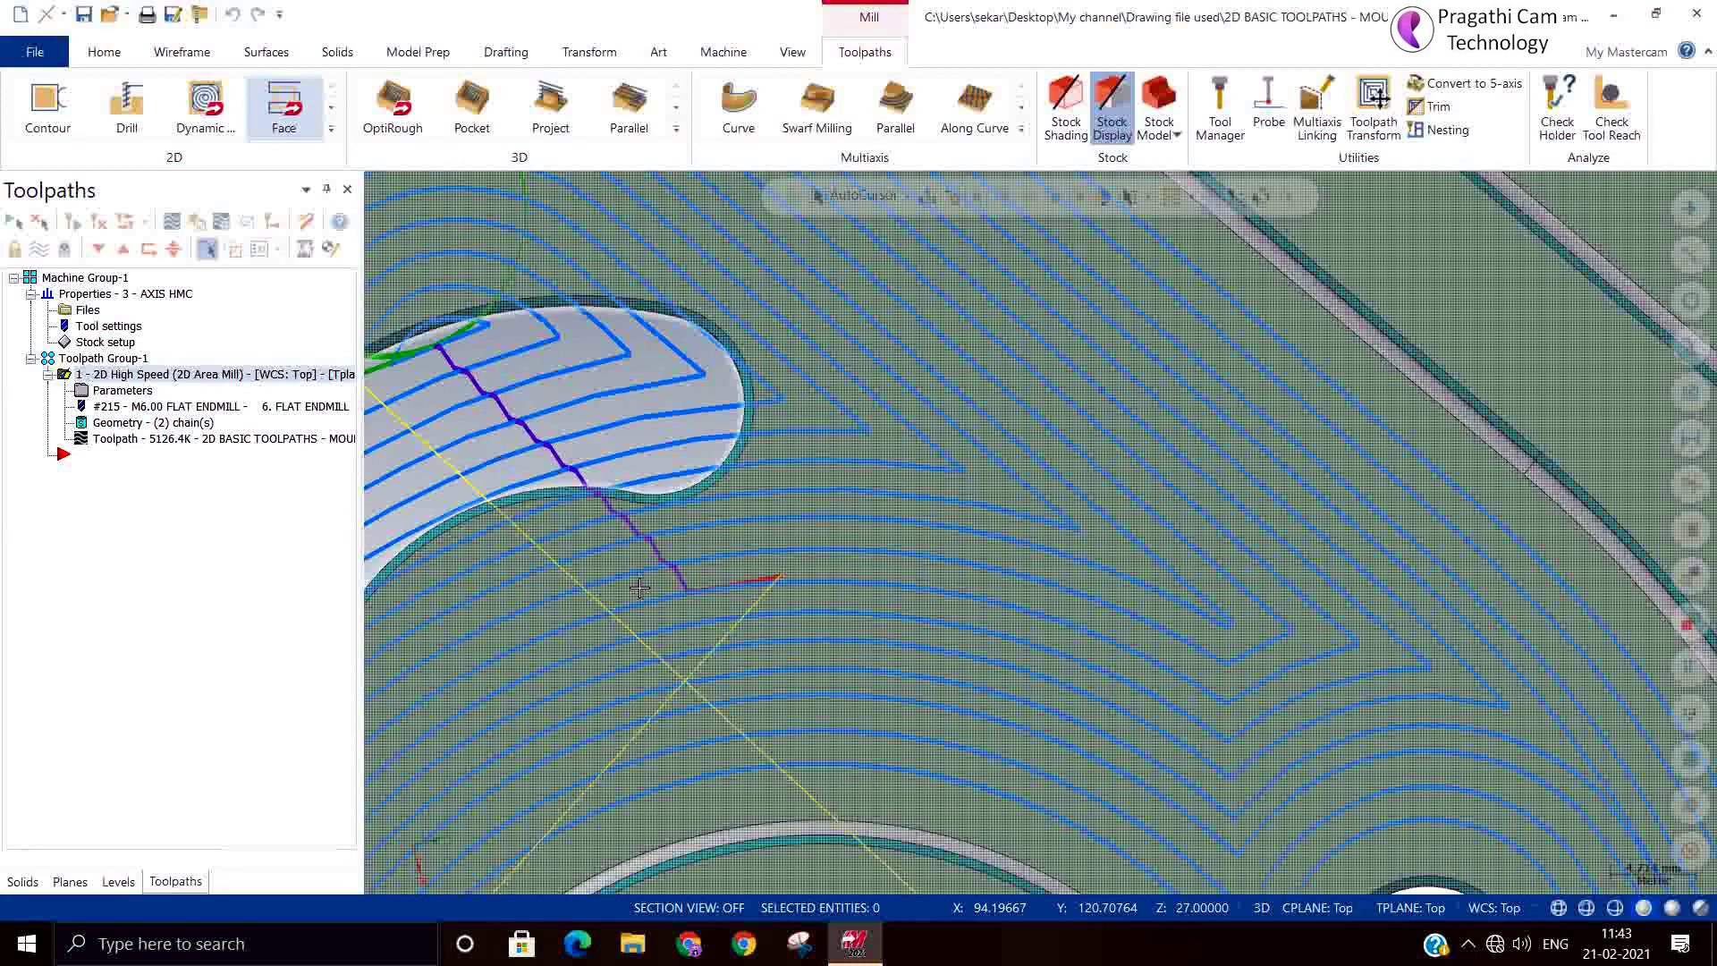
pyautogui.scroll(1, 720, 603)
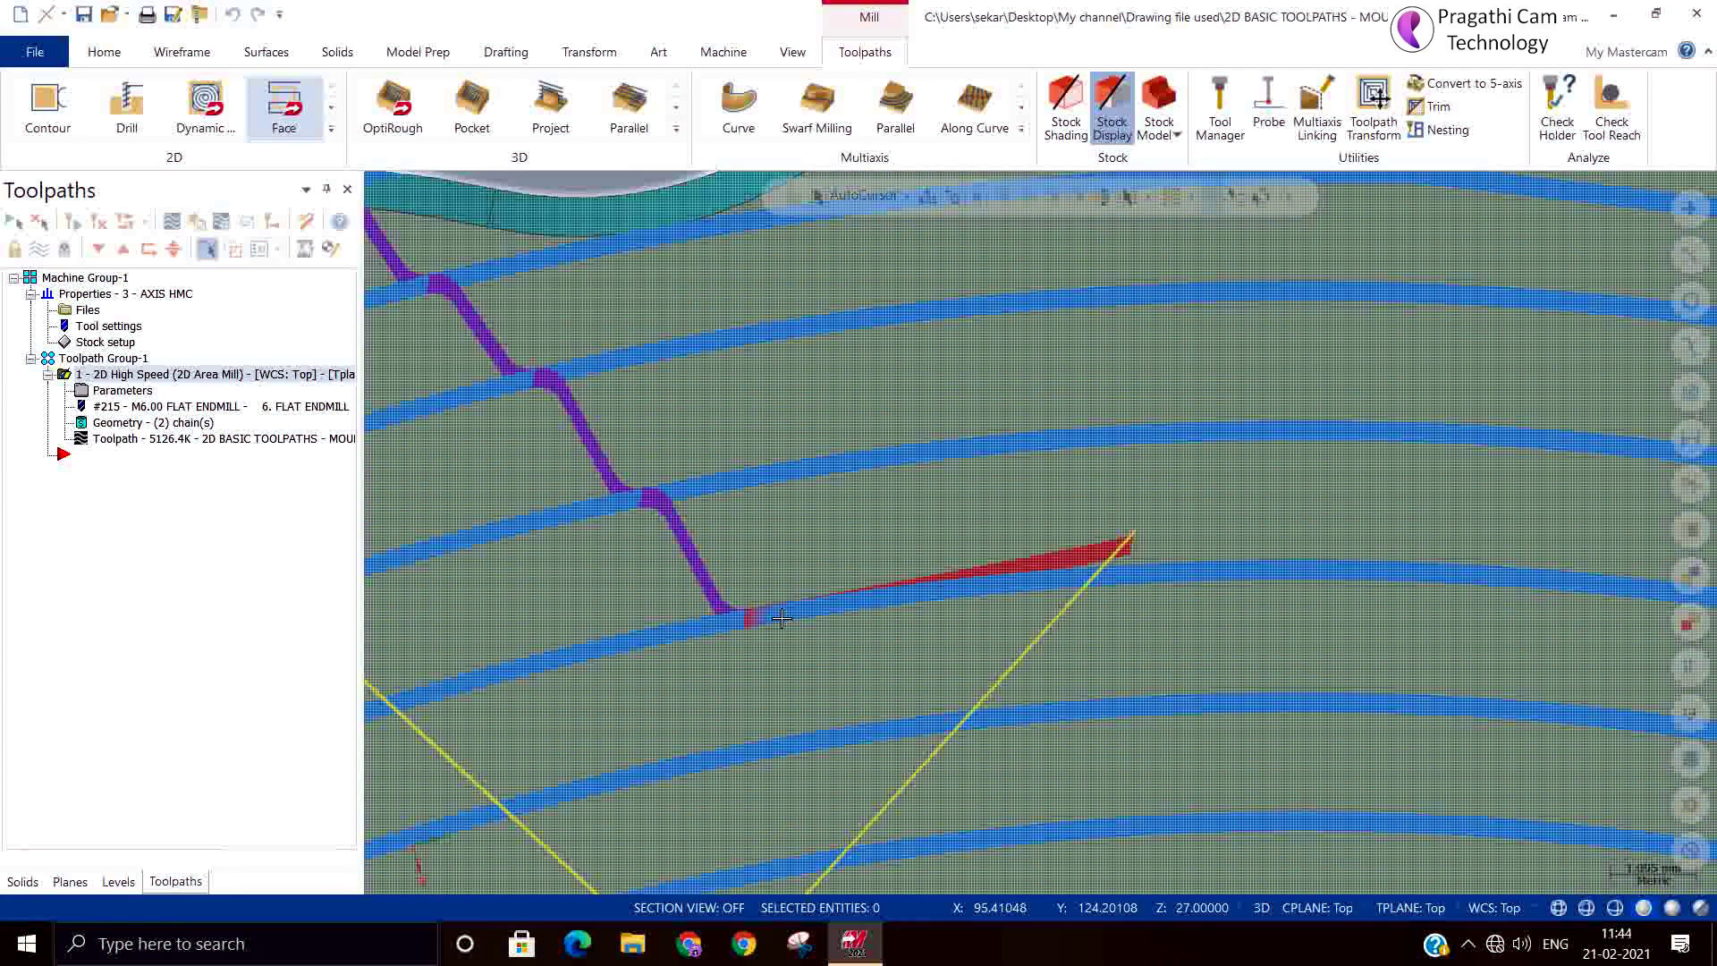
pyautogui.scroll(2, 732, 612)
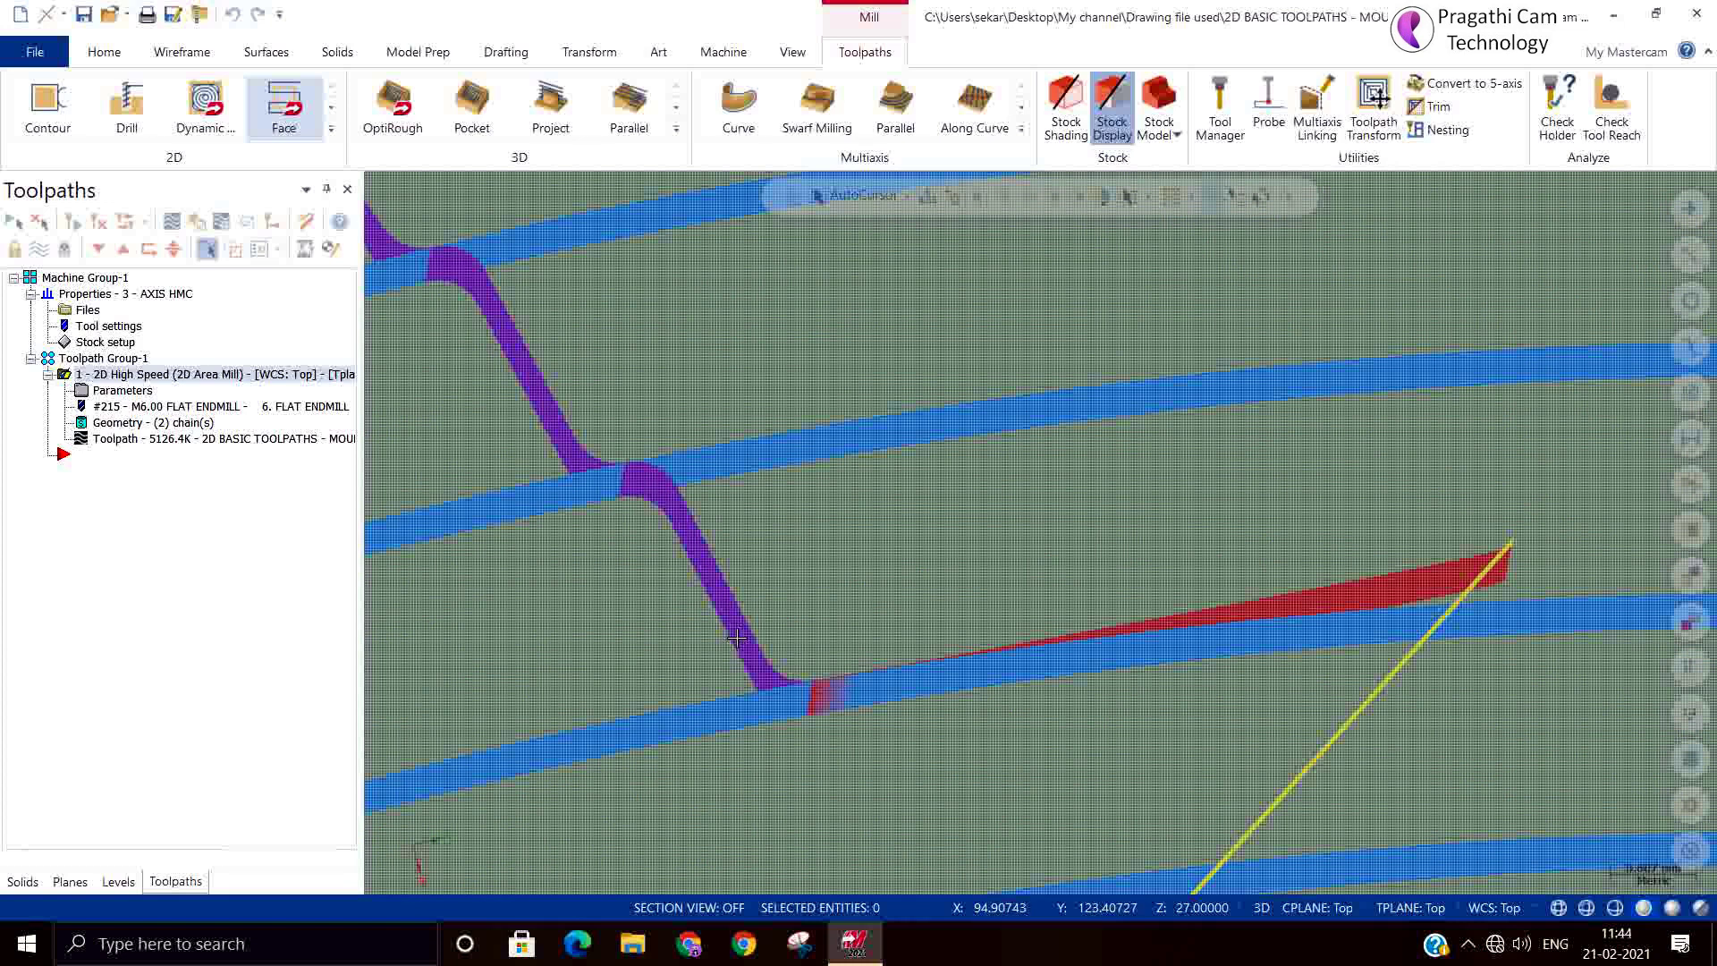
pyautogui.scroll(-5, 1055, 578)
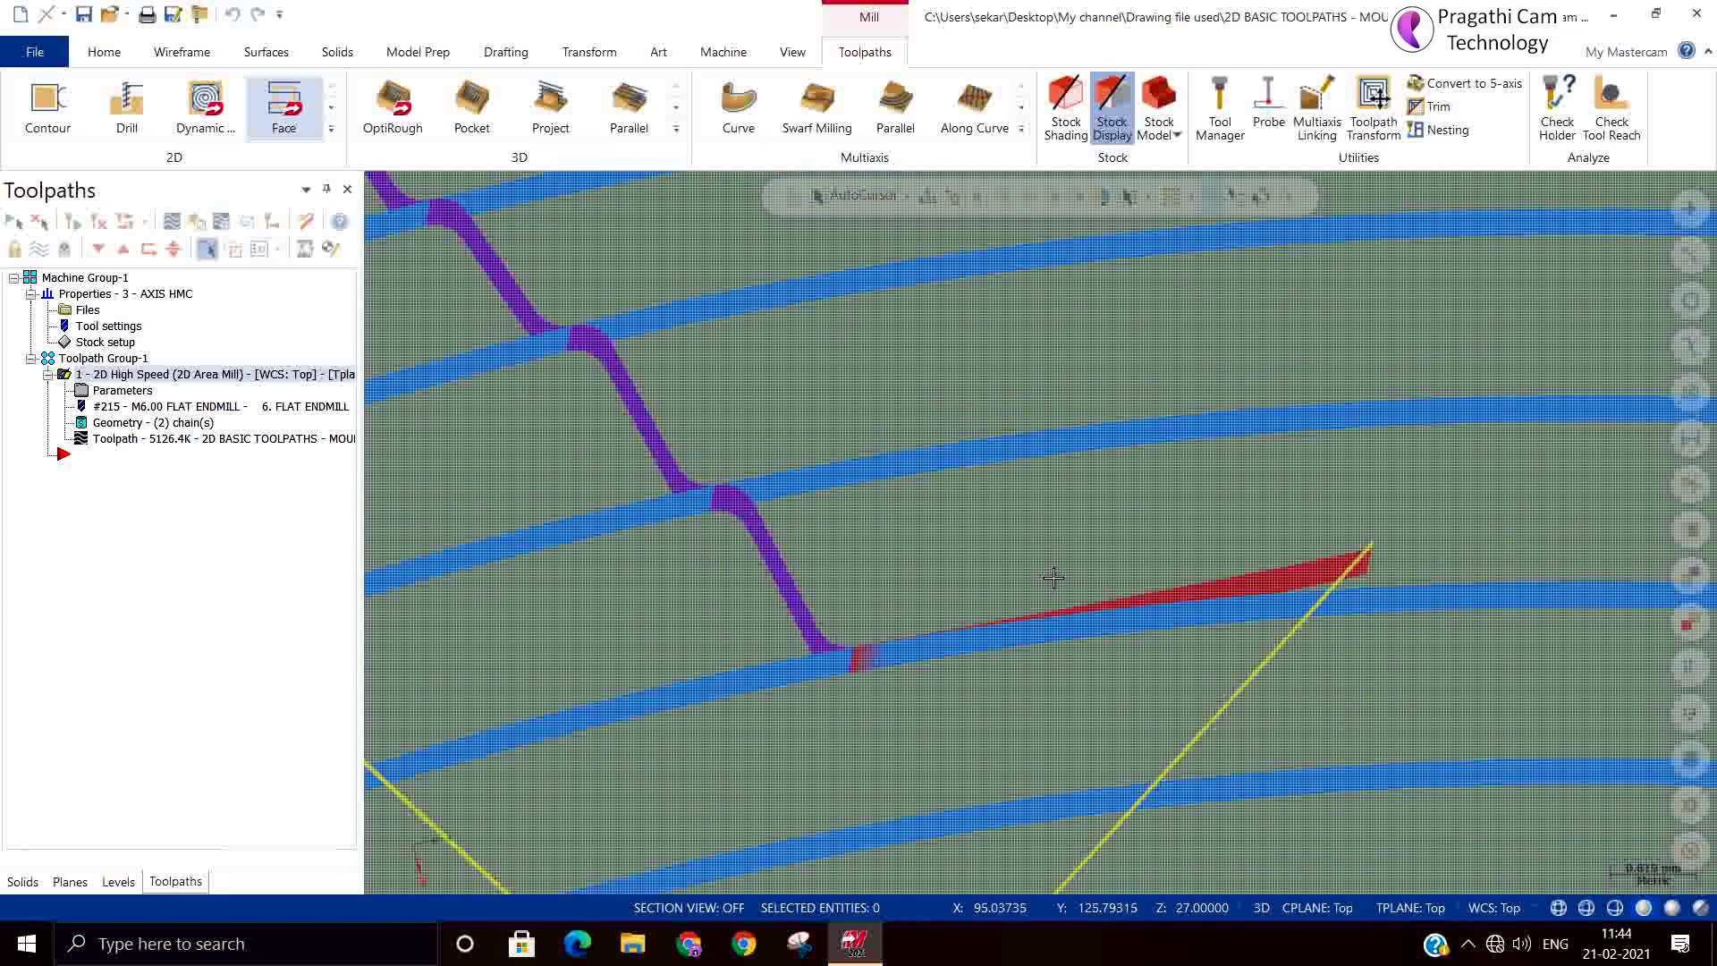
pyautogui.scroll(-5, 1055, 578)
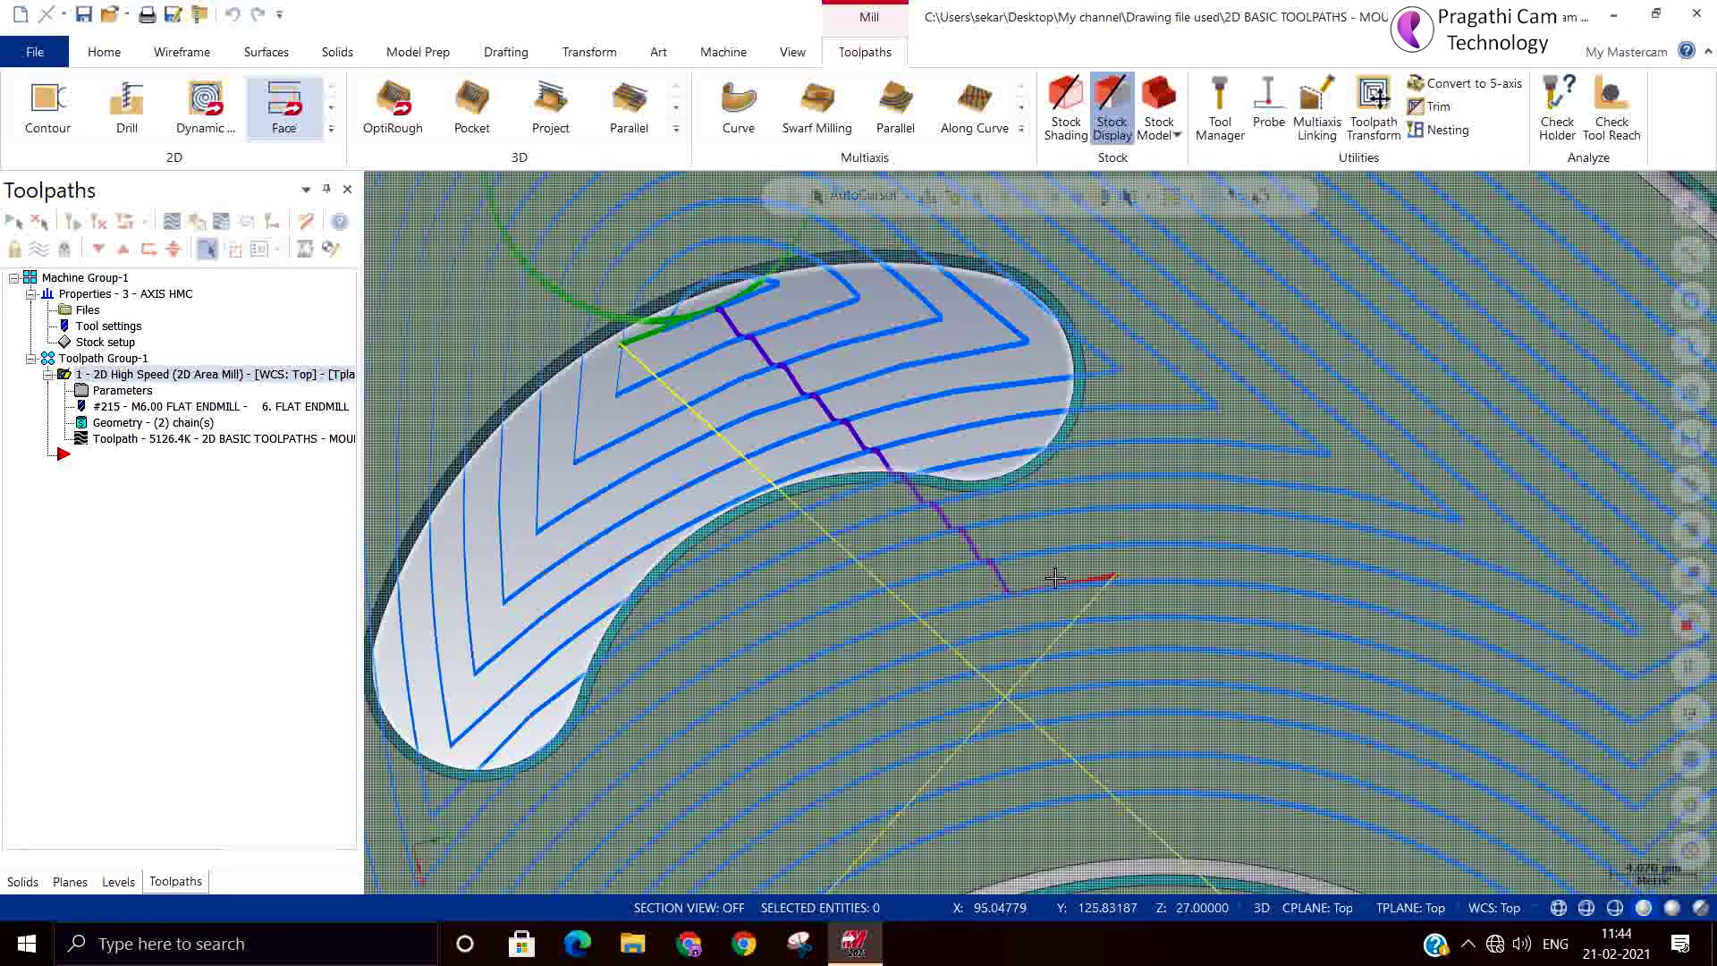
pyautogui.scroll(10, 1055, 578)
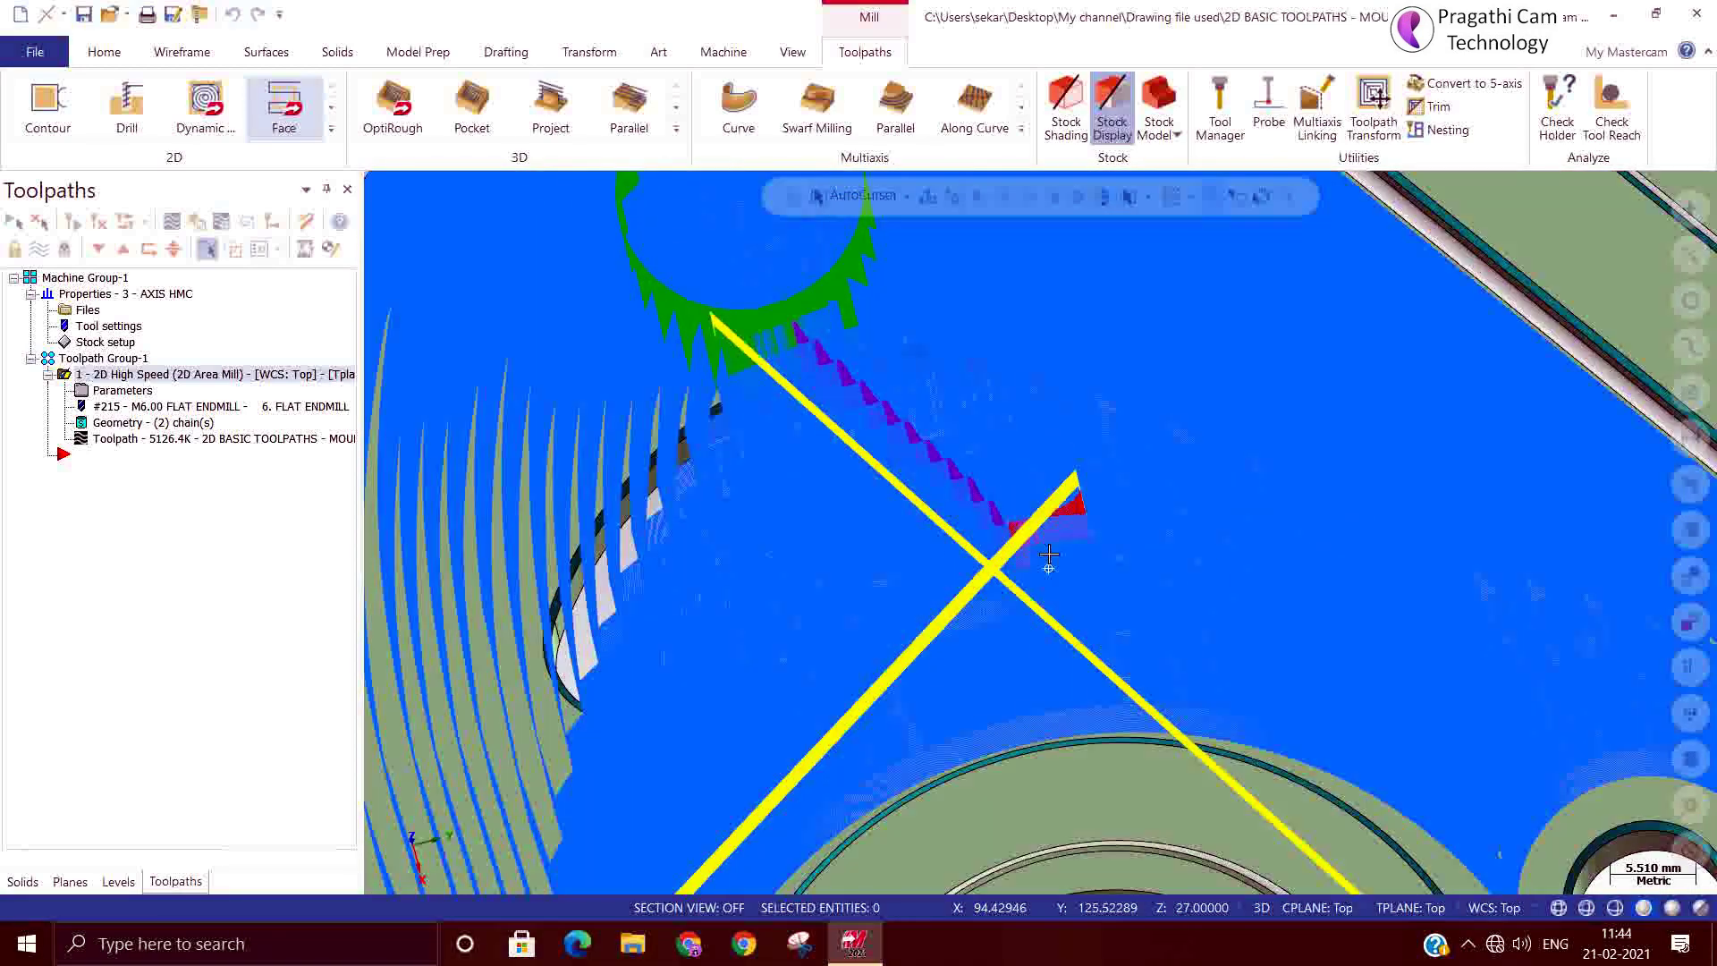
pyautogui.scroll(-5, 1107, 547)
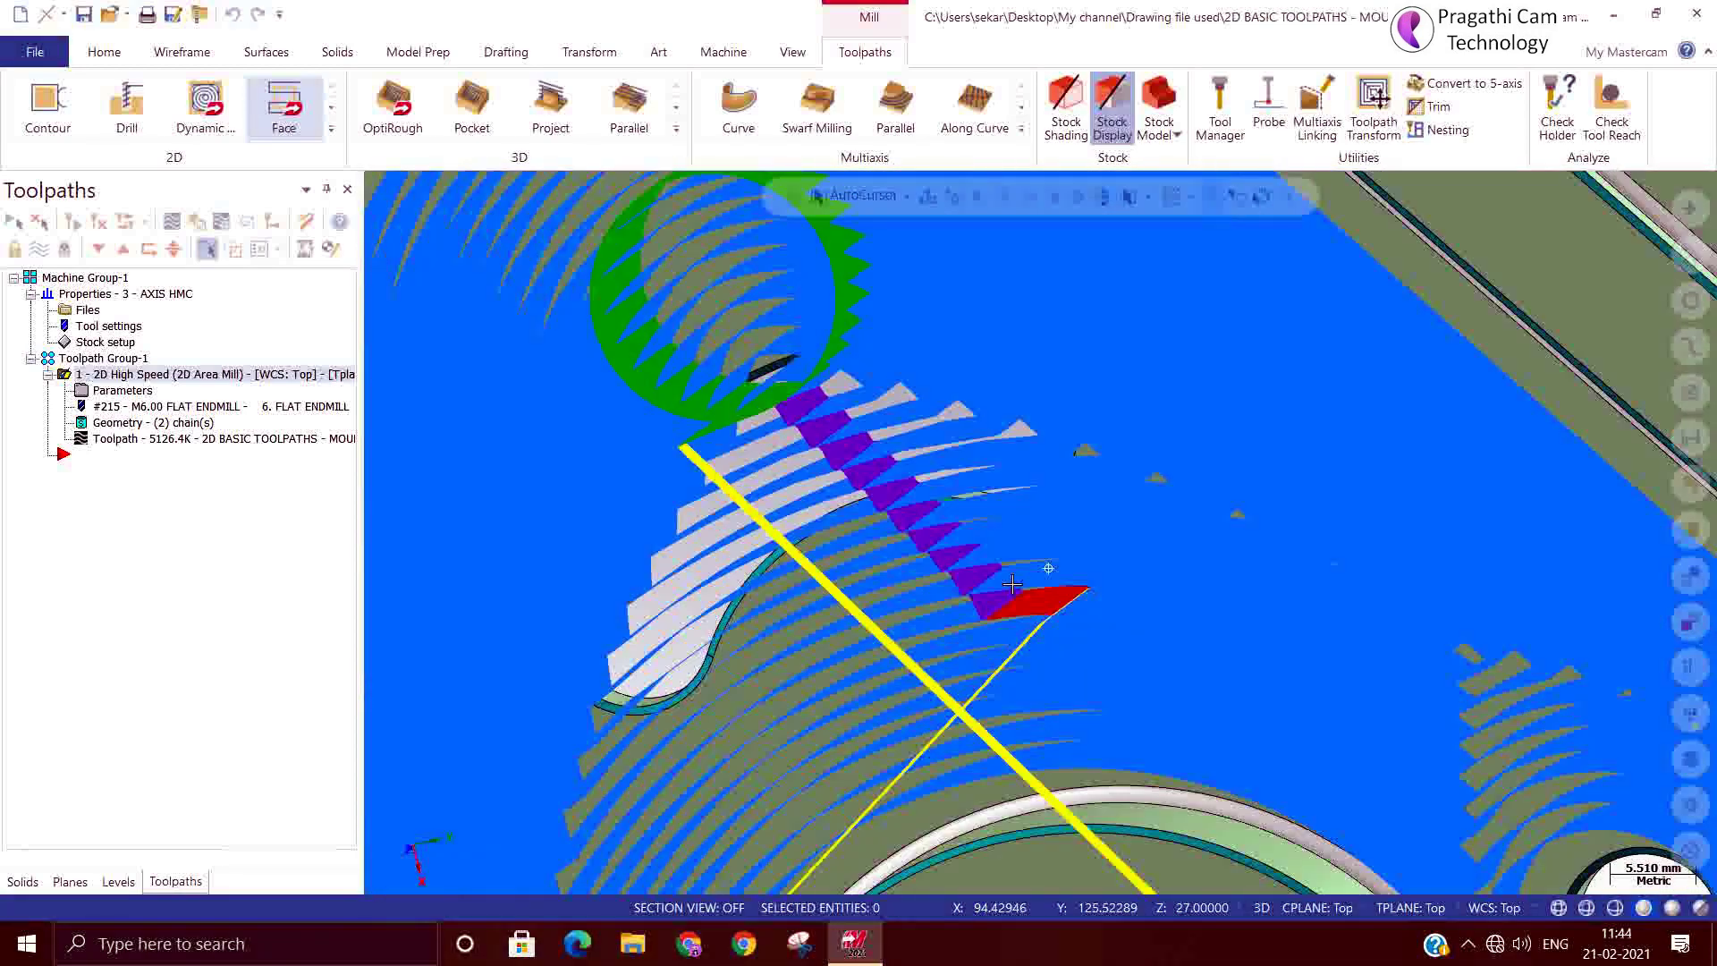
pyautogui.scroll(-3, 1042, 559)
pyautogui.scroll(8, 1061, 489)
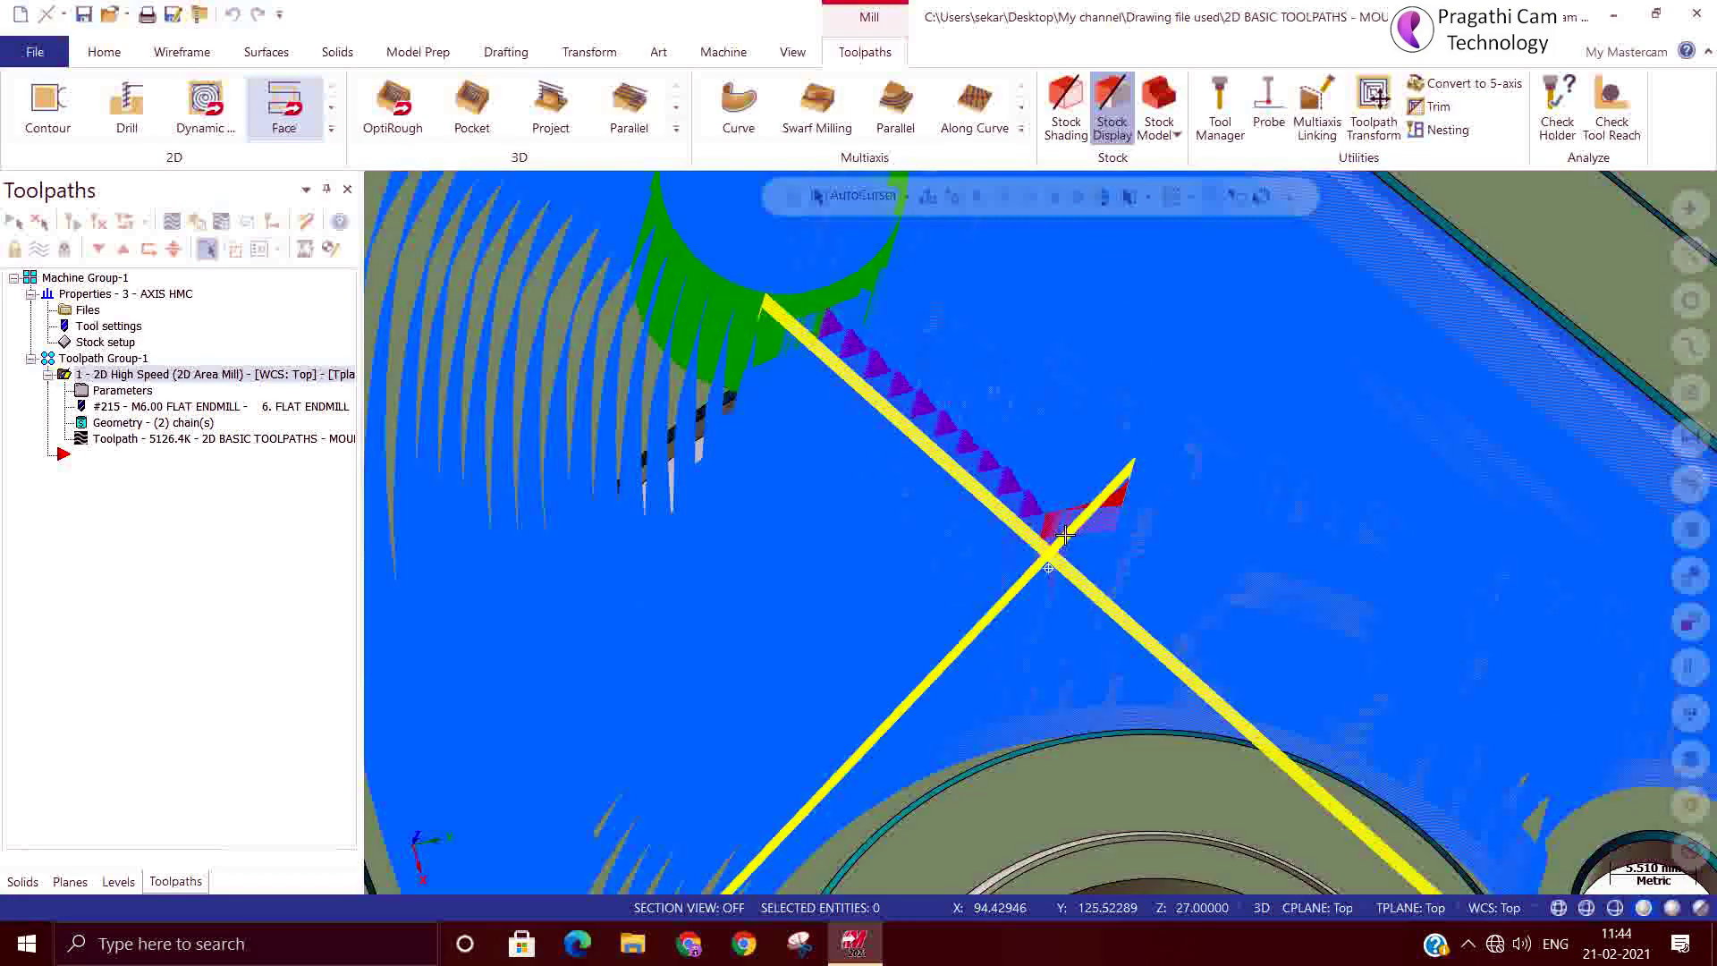
pyautogui.scroll(-6, 1061, 489)
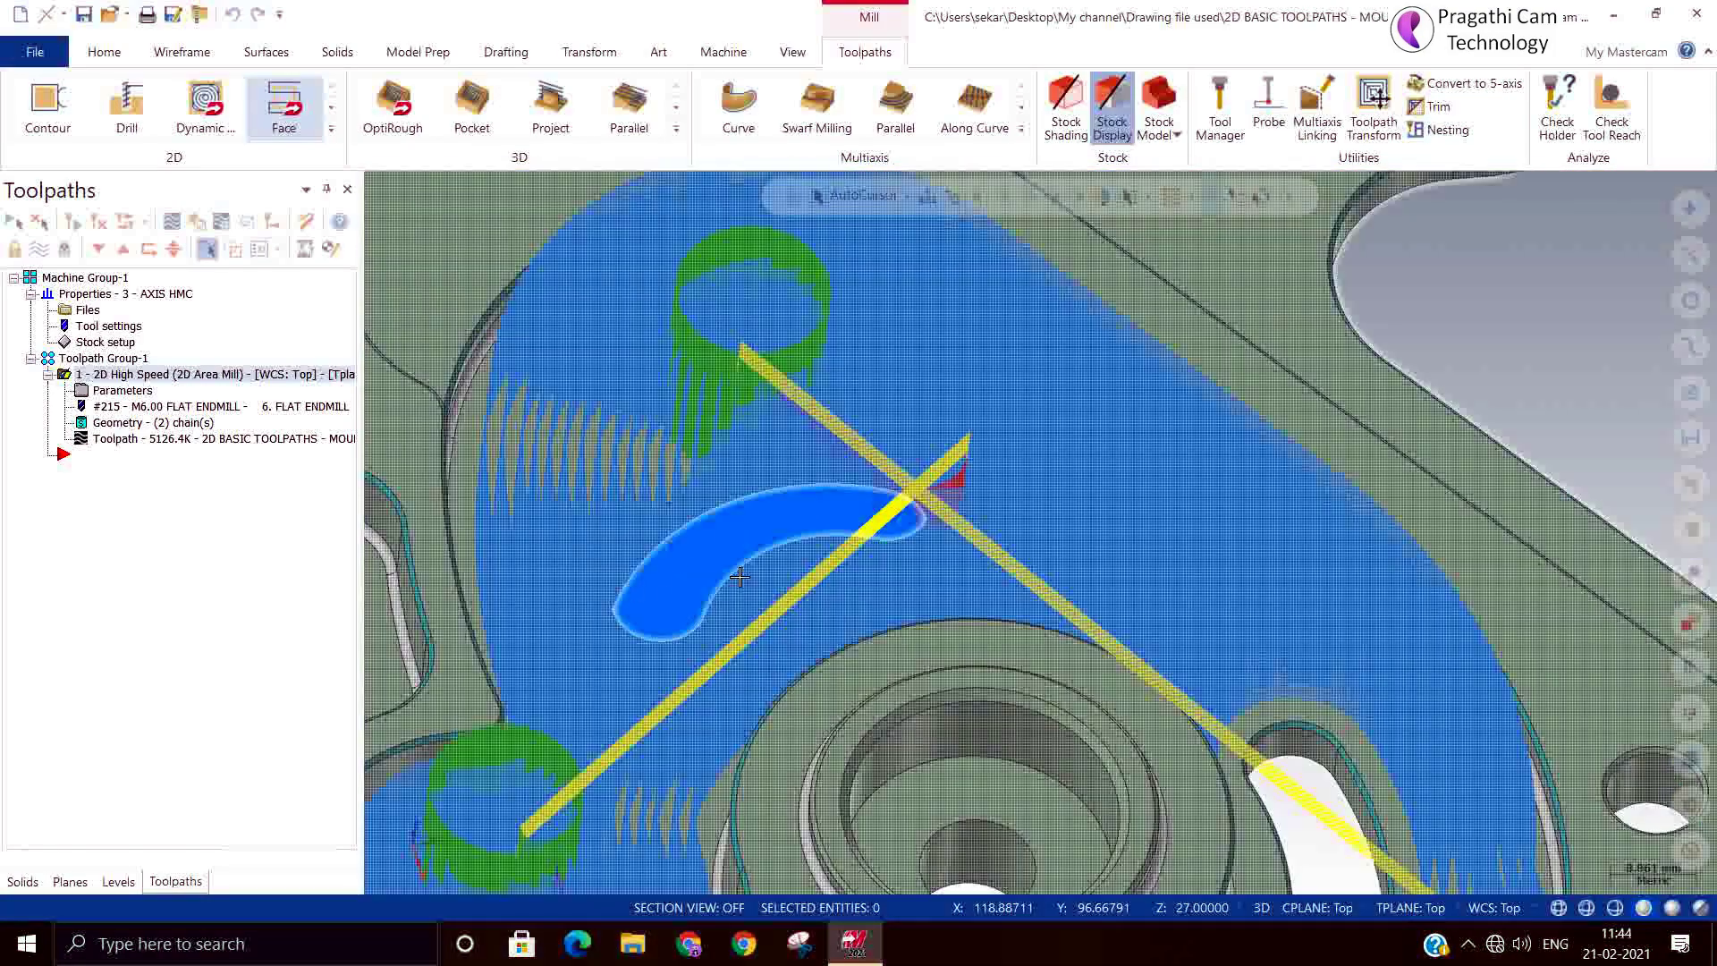
pyautogui.scroll(2, 939, 492)
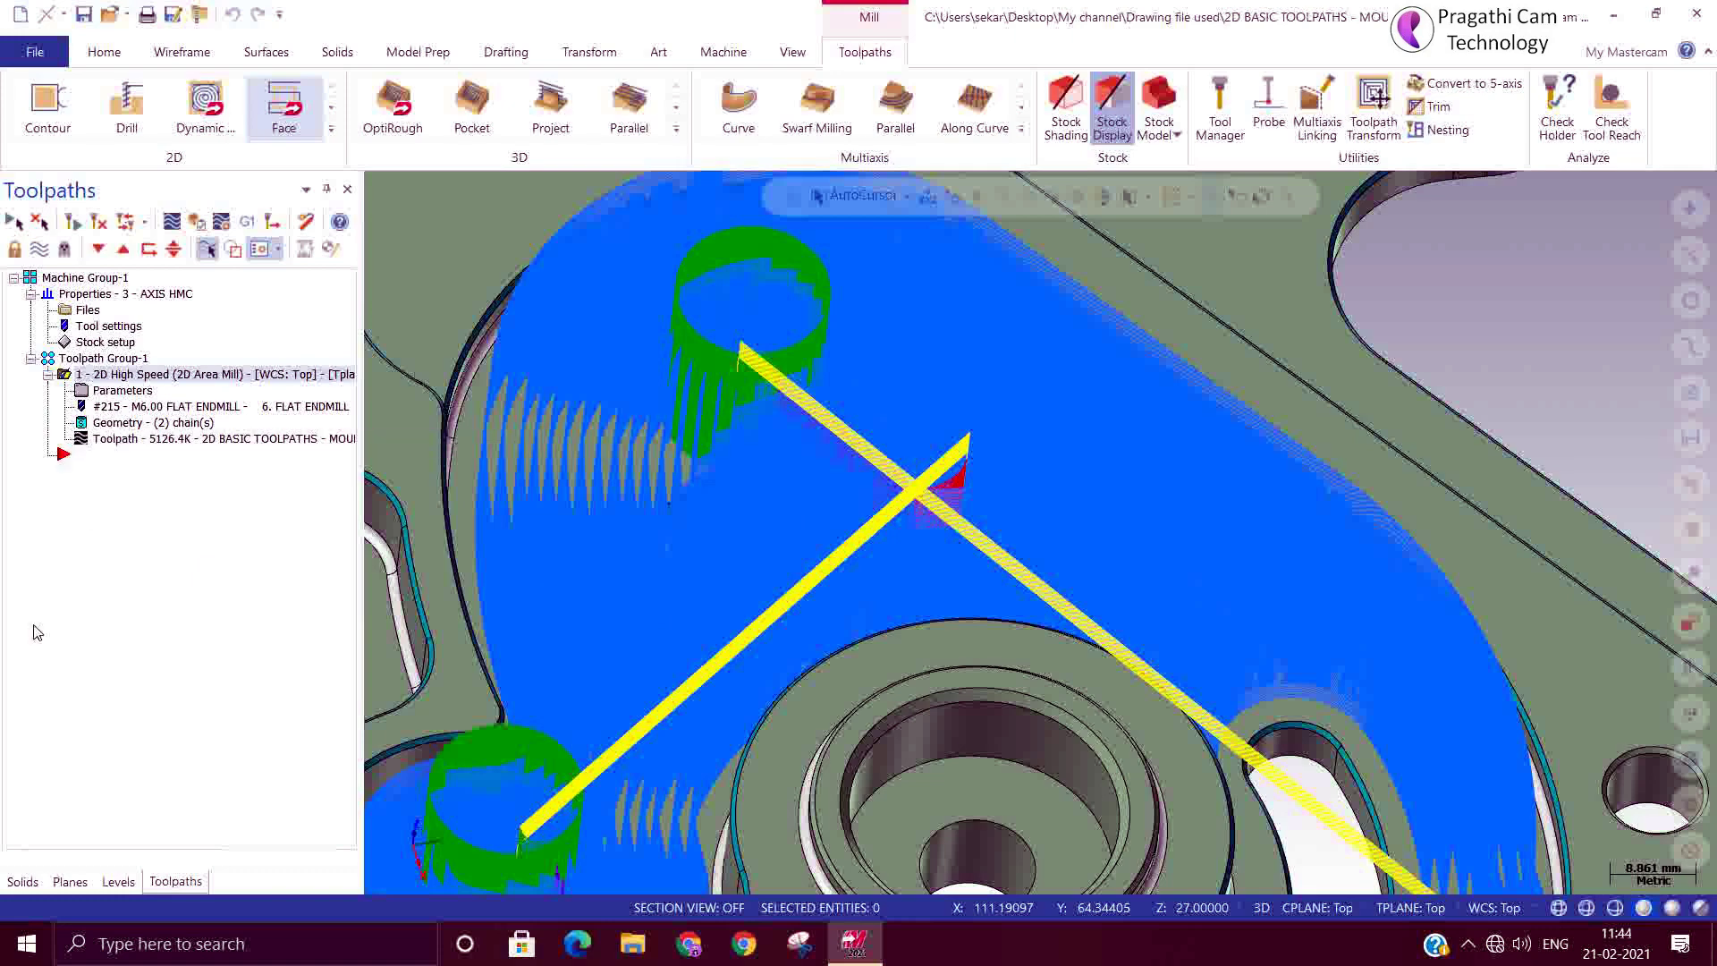
pyautogui.scroll(-4, 845, 490)
# Switch the graphics view to Isometric (WCS) to show the plate and its toolpath
pyautogui.rightClick(1440, 321)
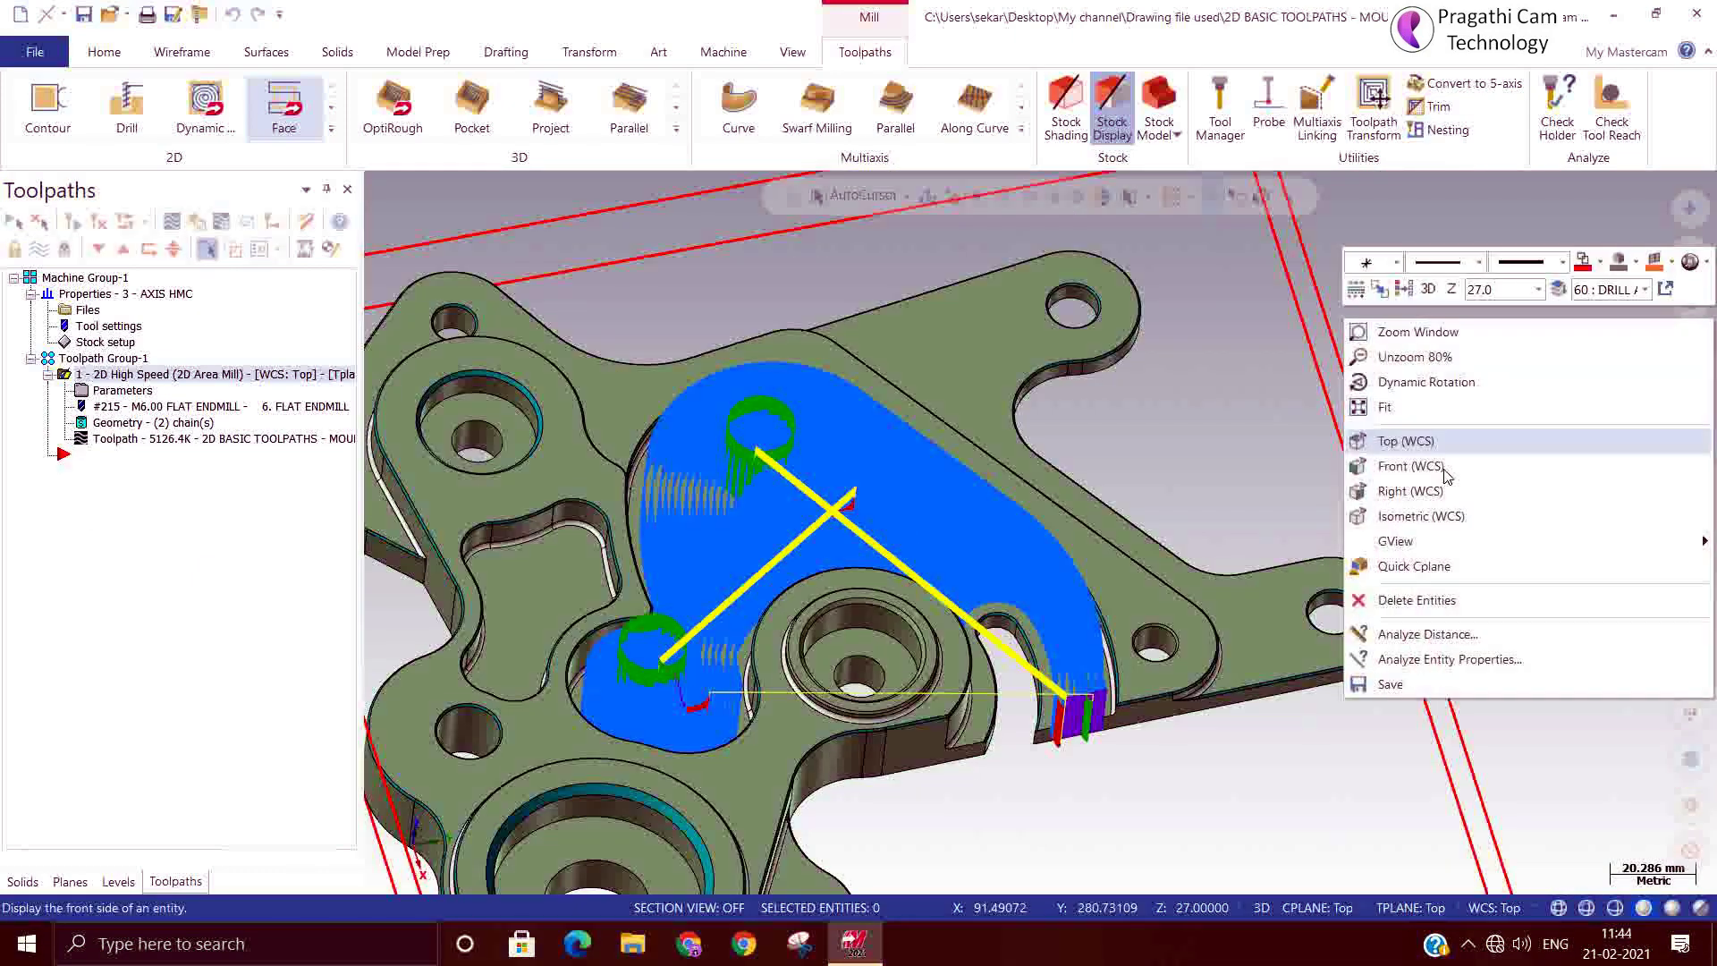
pyautogui.click(1421, 515)
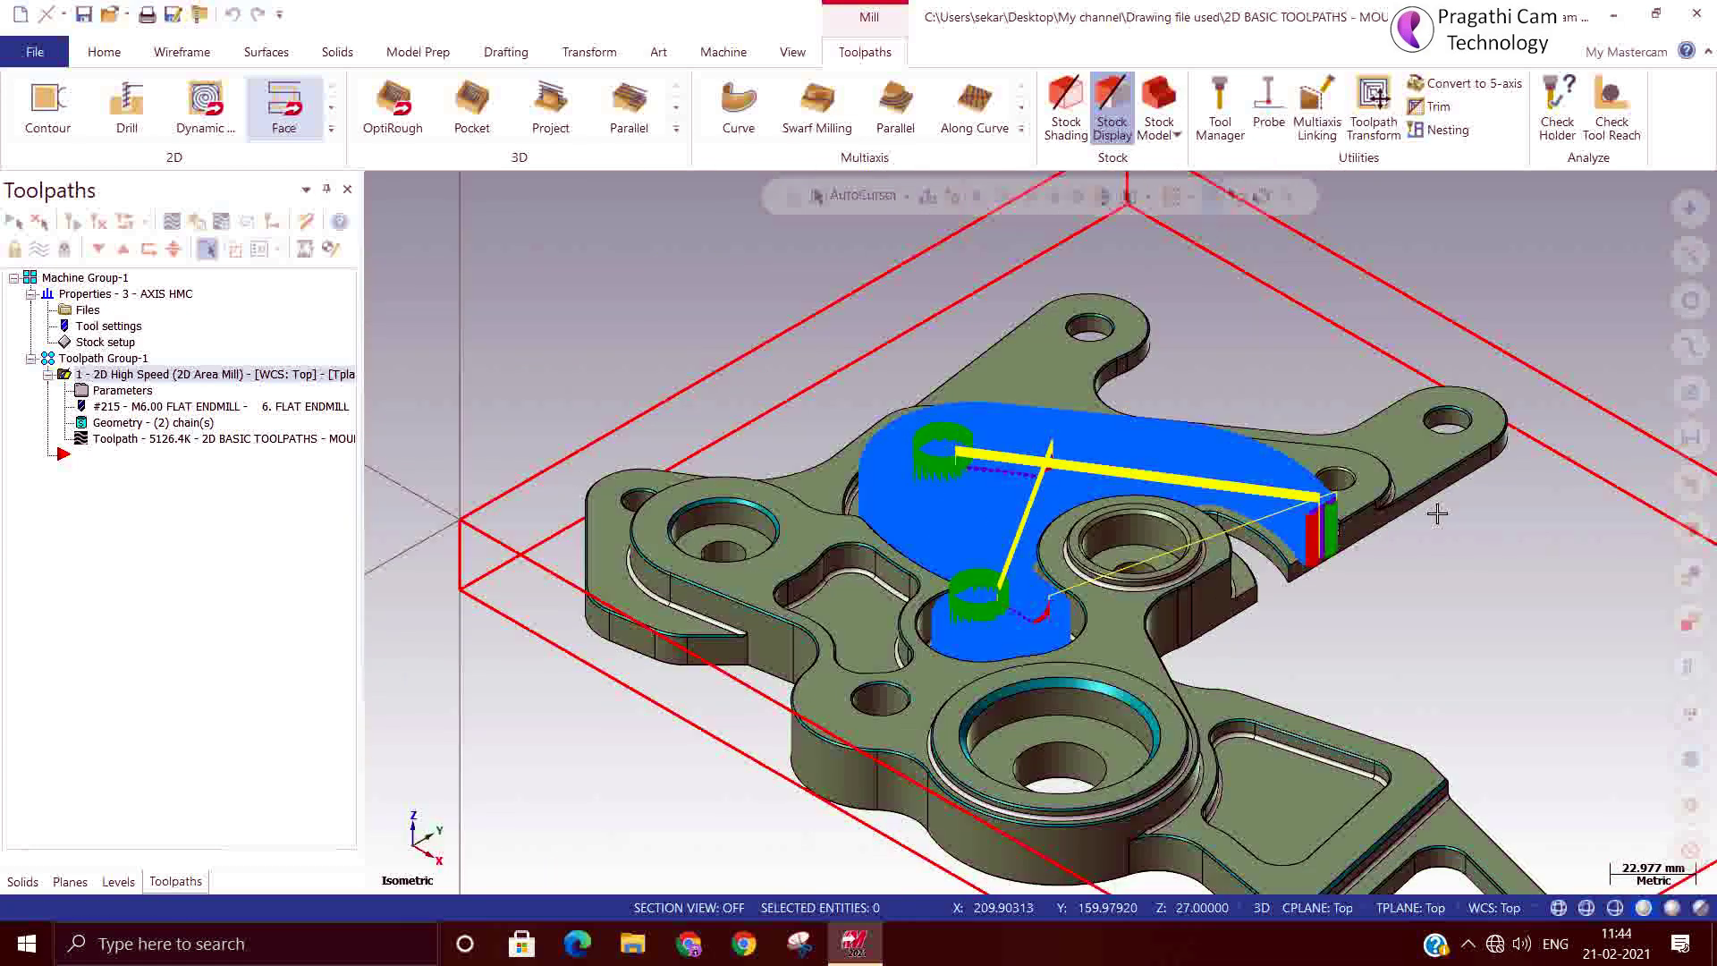